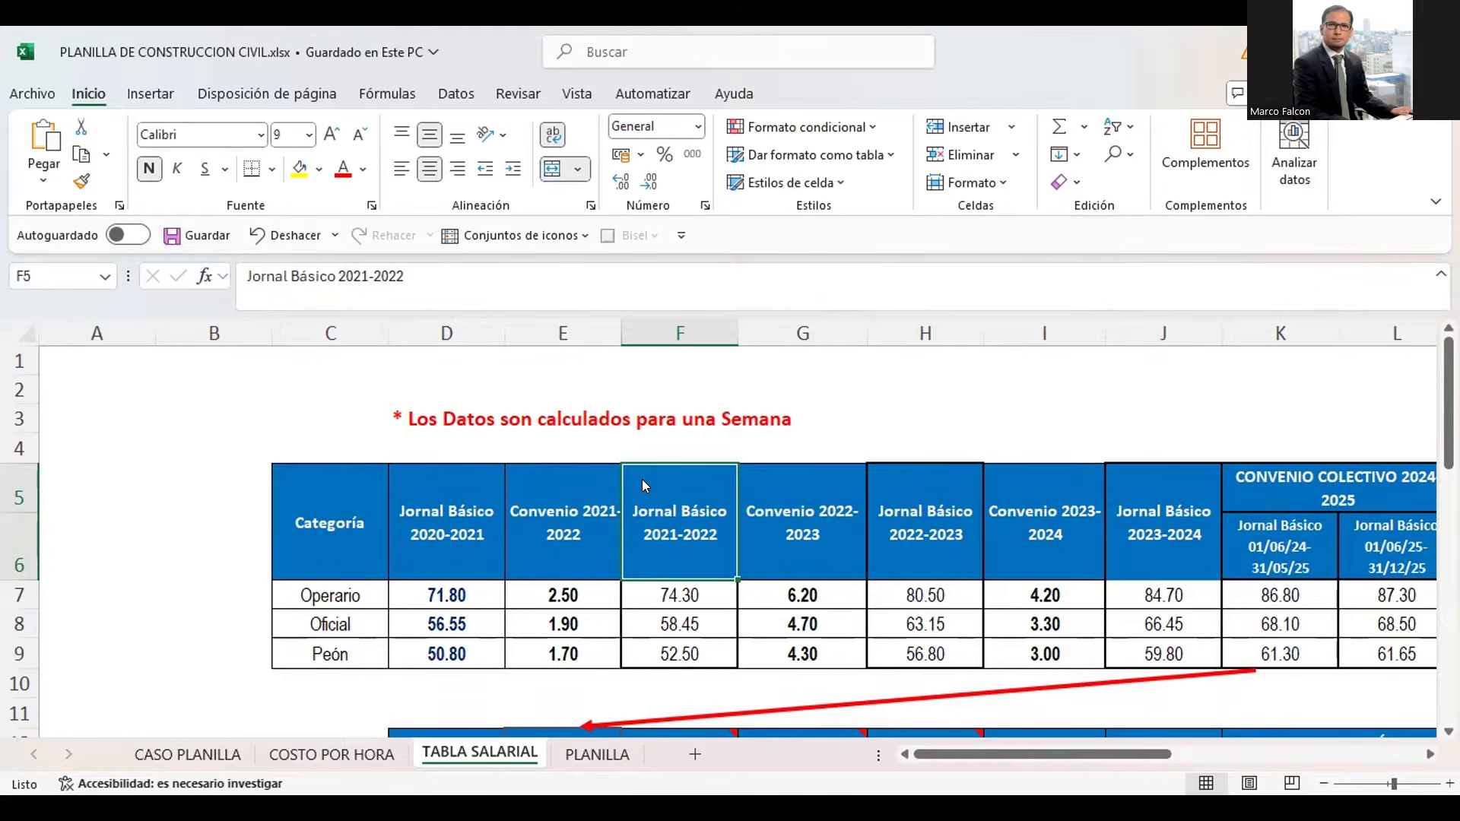
Examine the yearly Jornal Básico and Convenio headings of the upper wage table, from 2020-2021 through 2024-2025
click(893, 564)
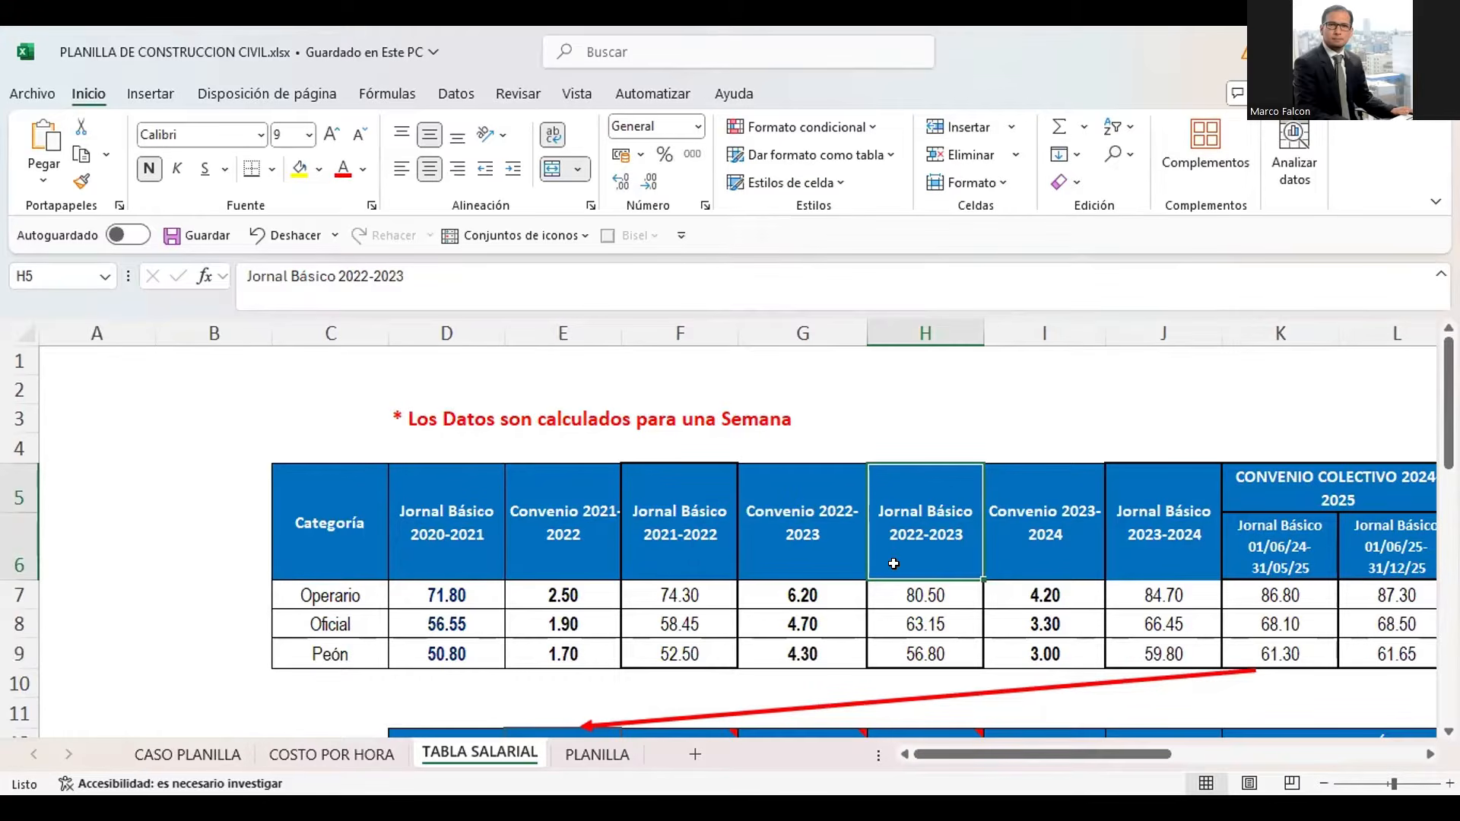
key(Right)
key(Right)
key(Right)
key(Right)
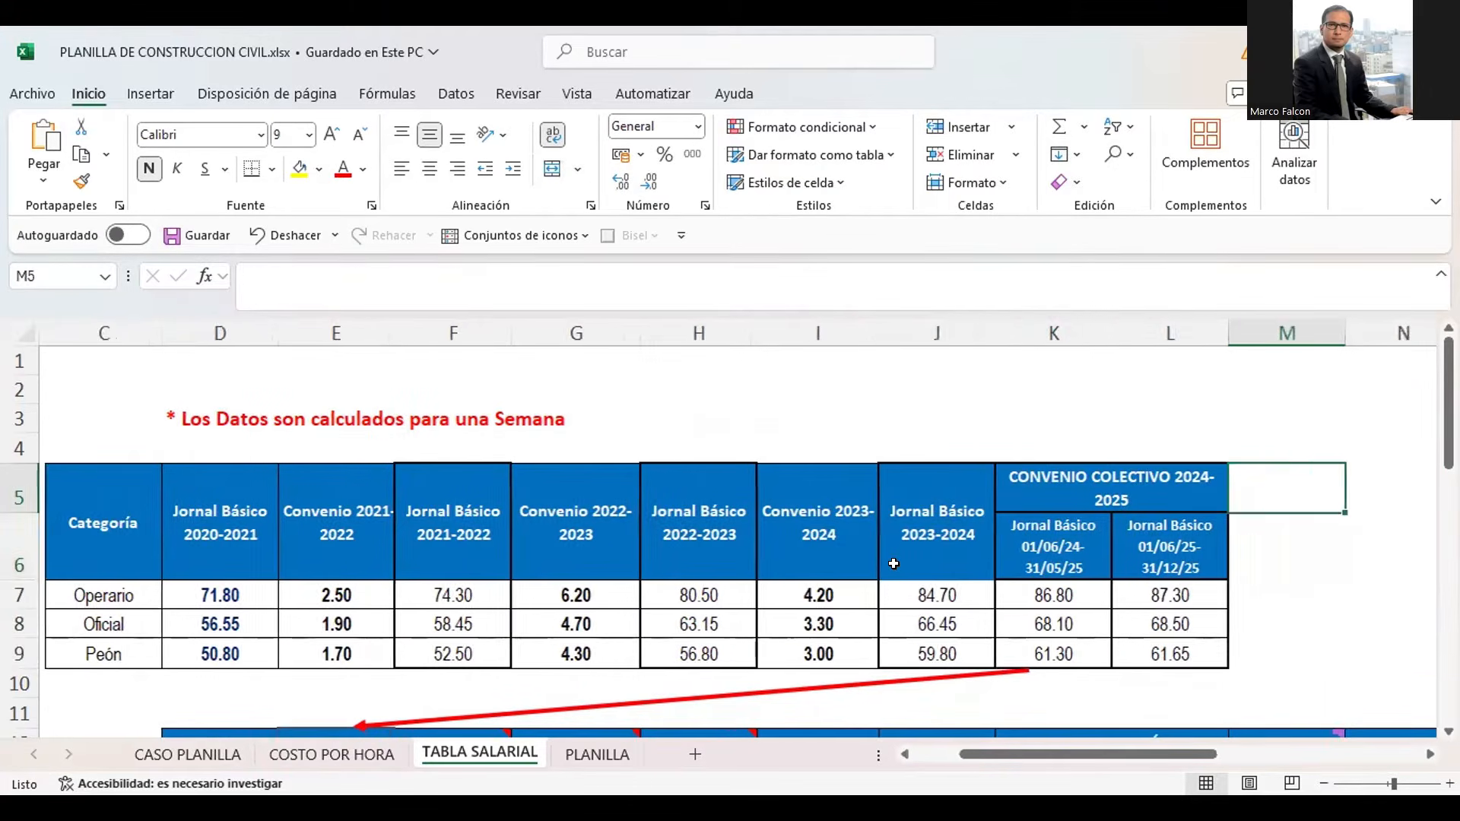
key(Left)
key(Left)
key(Left)
key(Left)
key(Left)
key(Left)
key(Left)
key(Left)
key(Left)
key(Left)
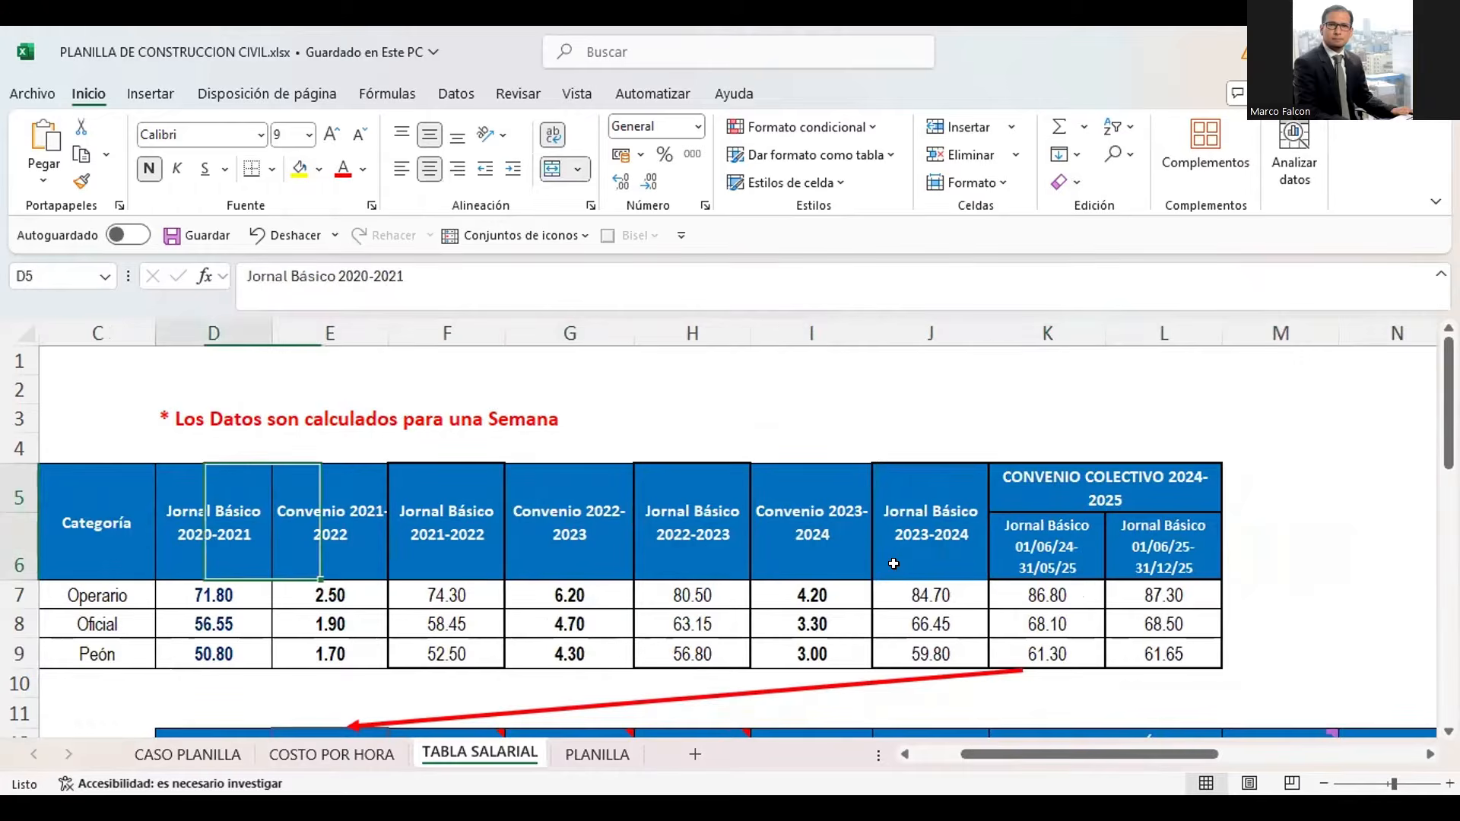
key(Right)
key(Right)
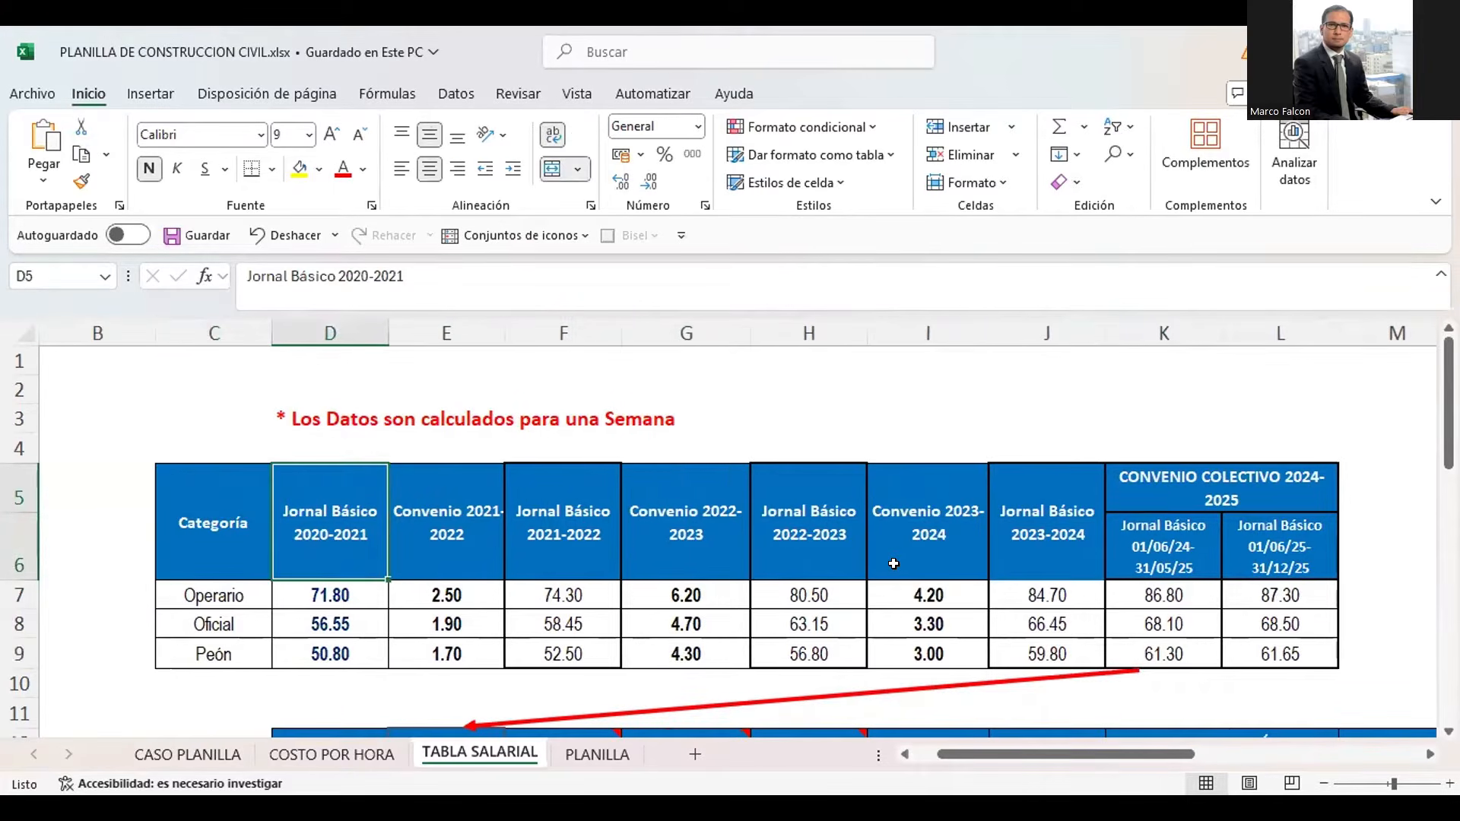
Select the upper table's headings from Jornal Básico 2020-2021 through Convenio Colectivo 2024-2025, and review them one by one
key(shift+Right)
key(shift+Right)
key(shift+Right)
key(shift+Right)
key(shift+Right)
key(shift+Right)
key(shift+Right)
key(shift+Right)
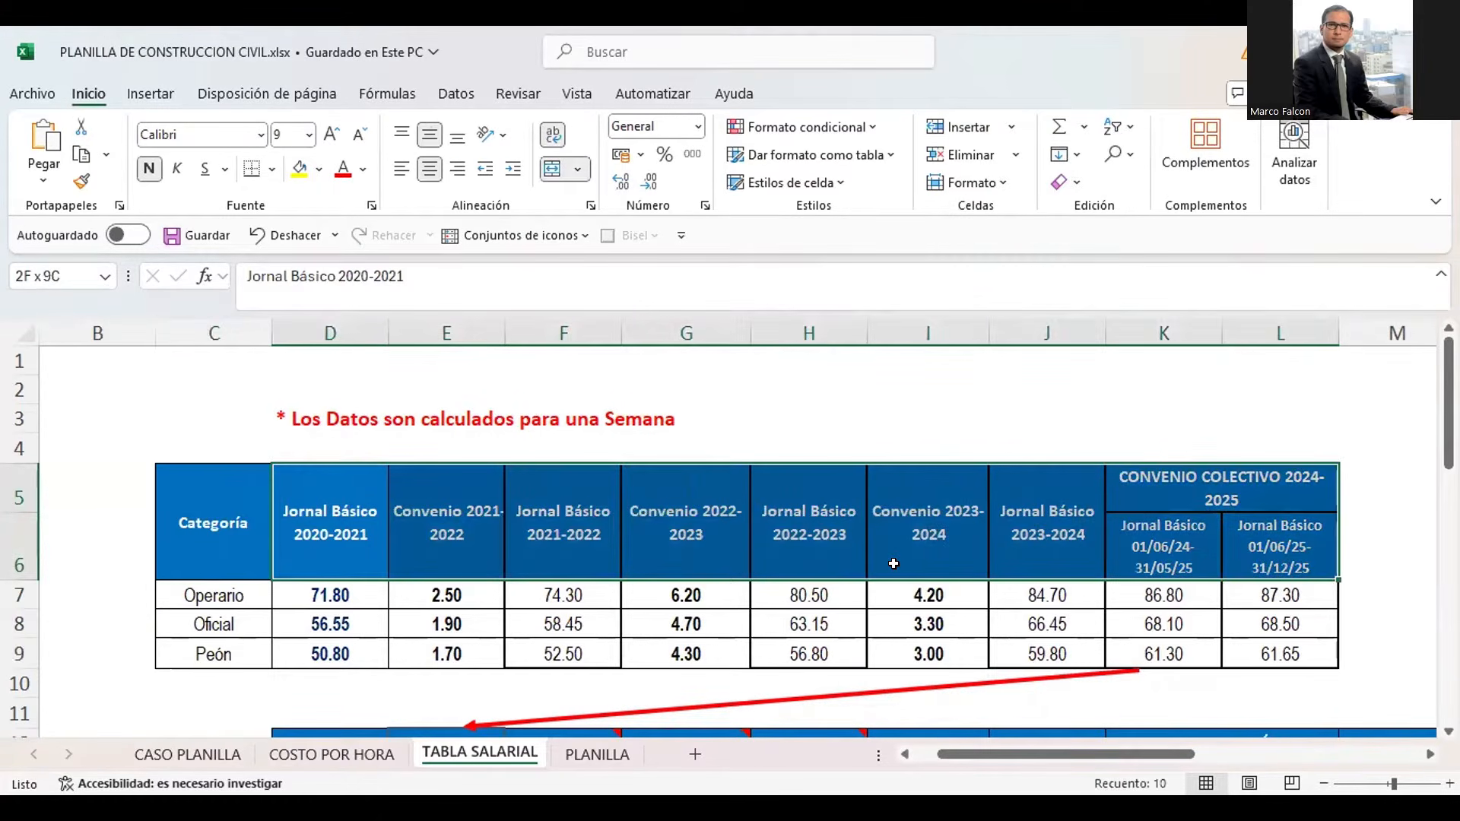
key(Right)
key(Right)
key(Right)
key(Right)
key(Right)
key(Right)
key(Right)
key(Right)
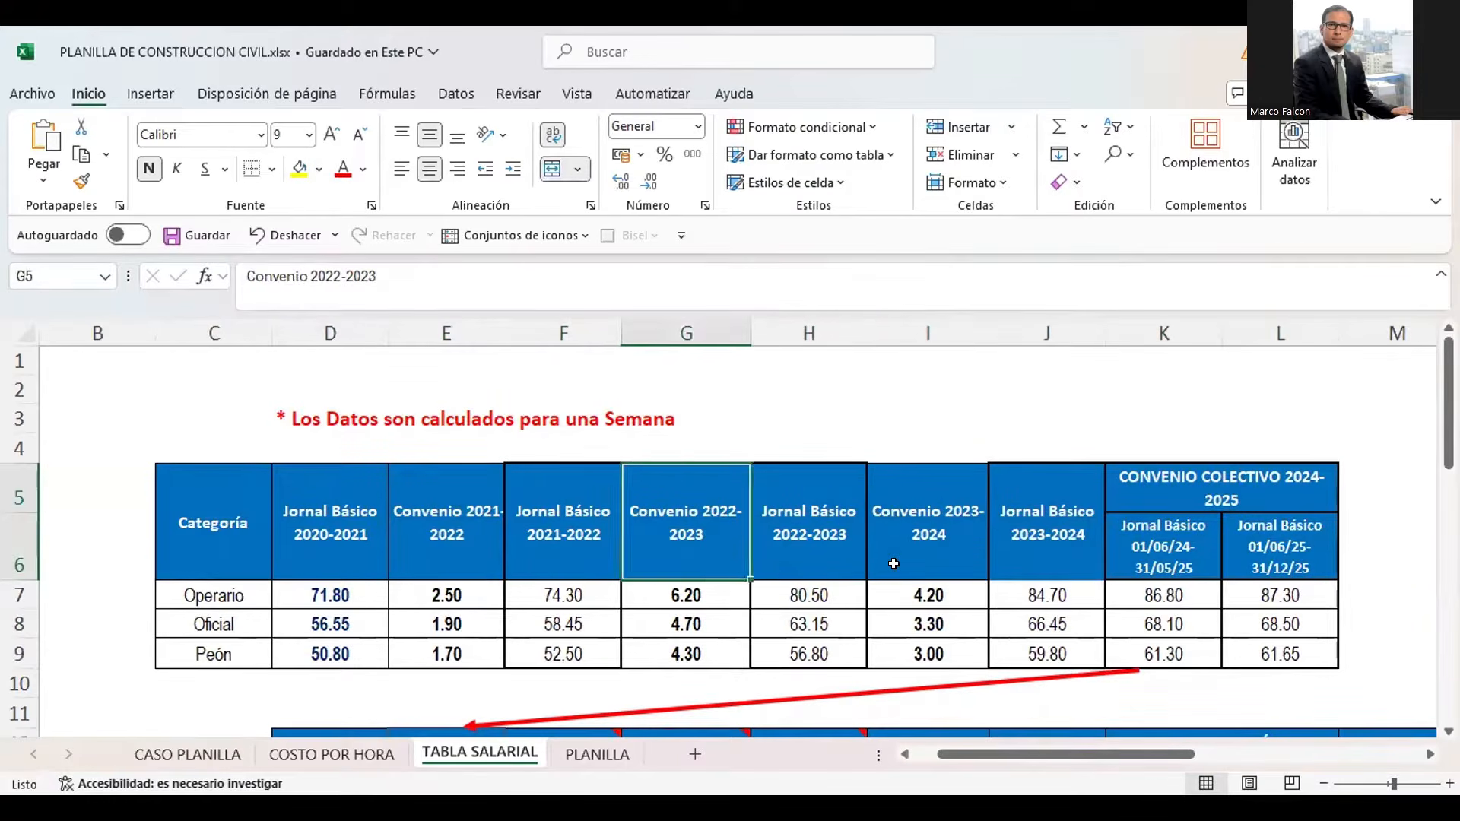
key(Left)
key(Left)
key(Left)
key(Left)
key(Left)
key(Left)
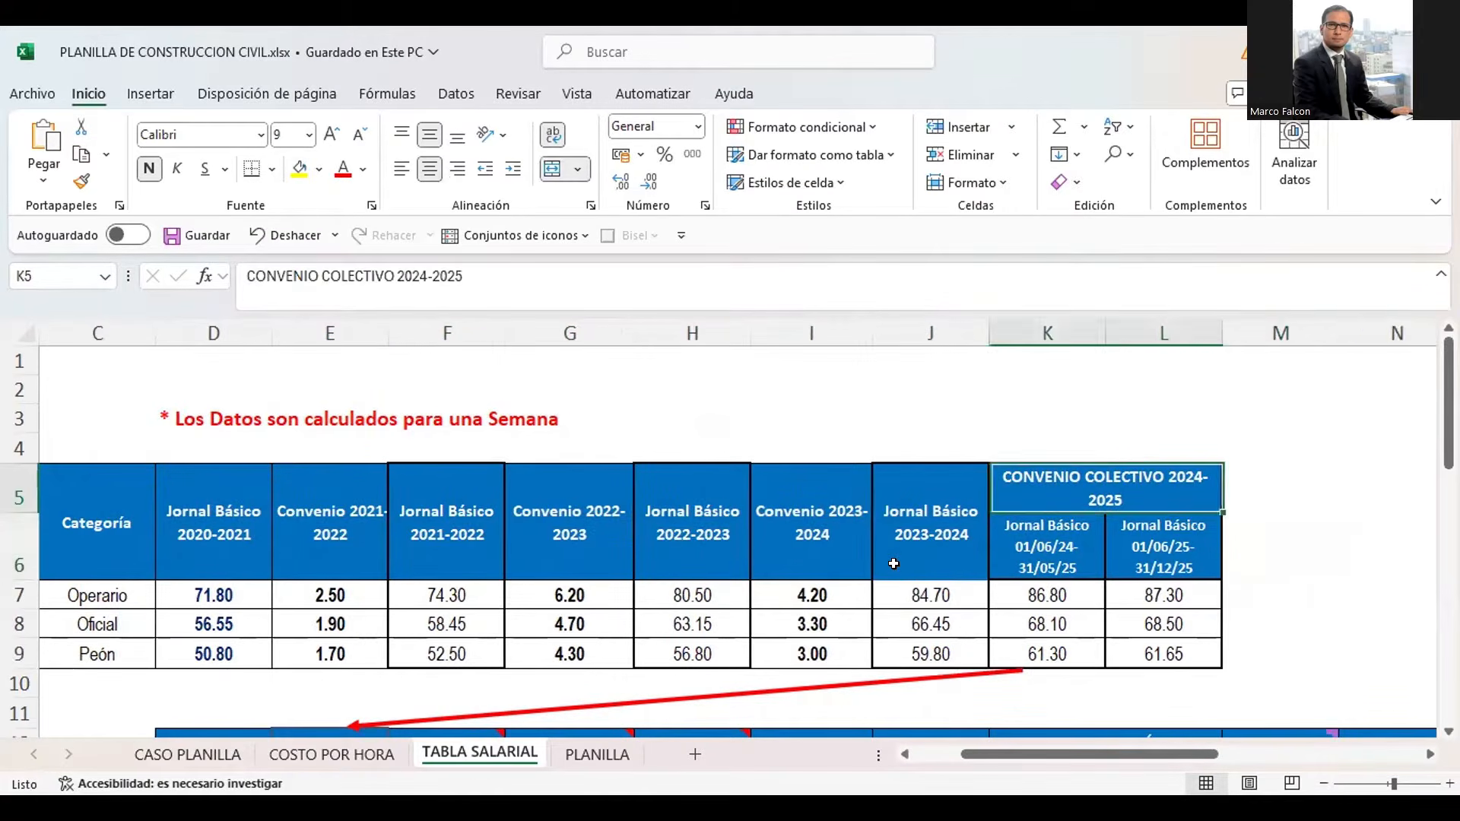
key(Up)
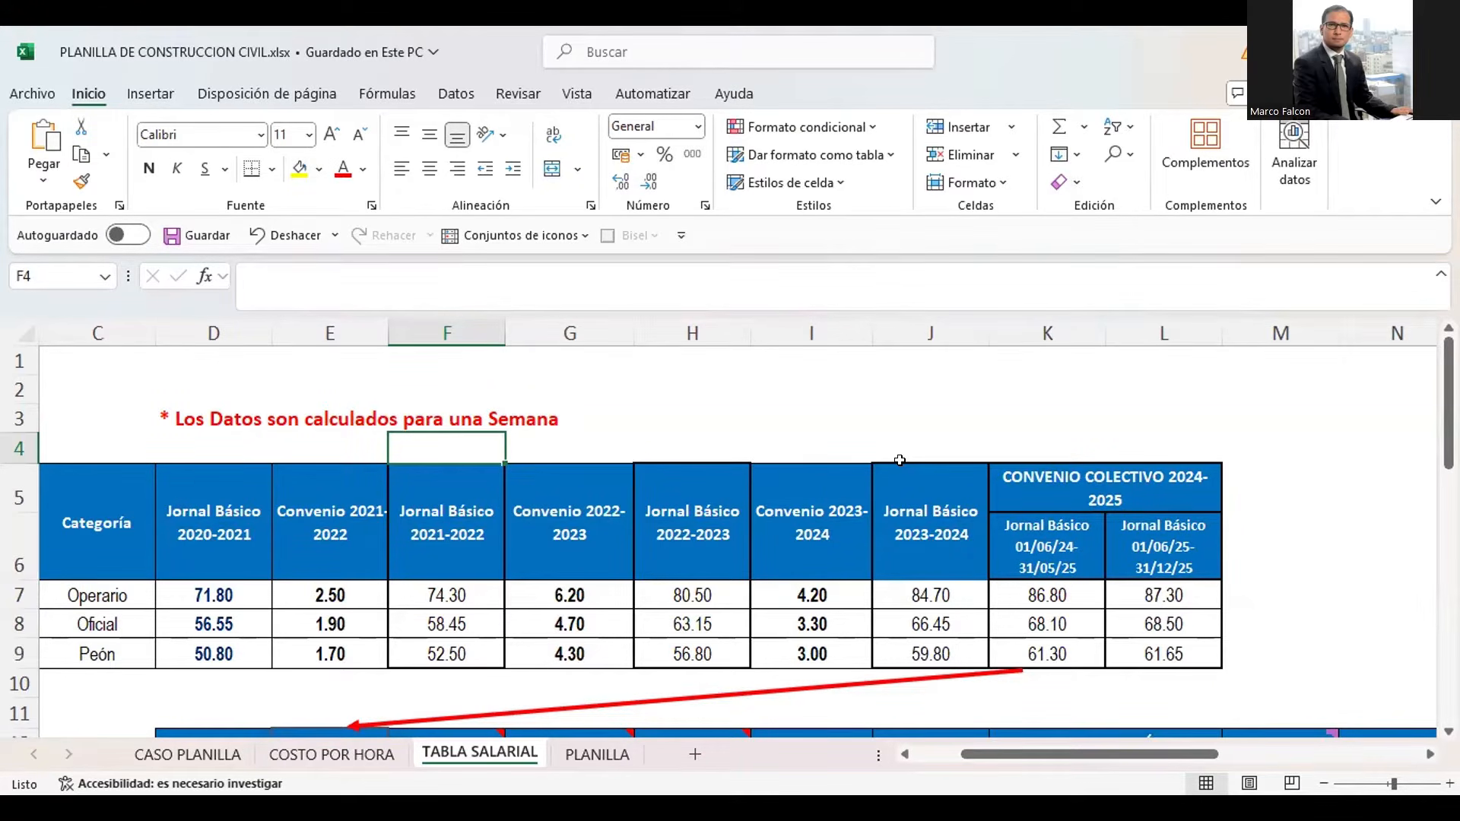
Examine the Convenio Colectivo 2024-2025 block, selecting the Jornal Básico 01/06/24-31/05/25 column and its three category wages
drag(1036, 493, 1101, 664)
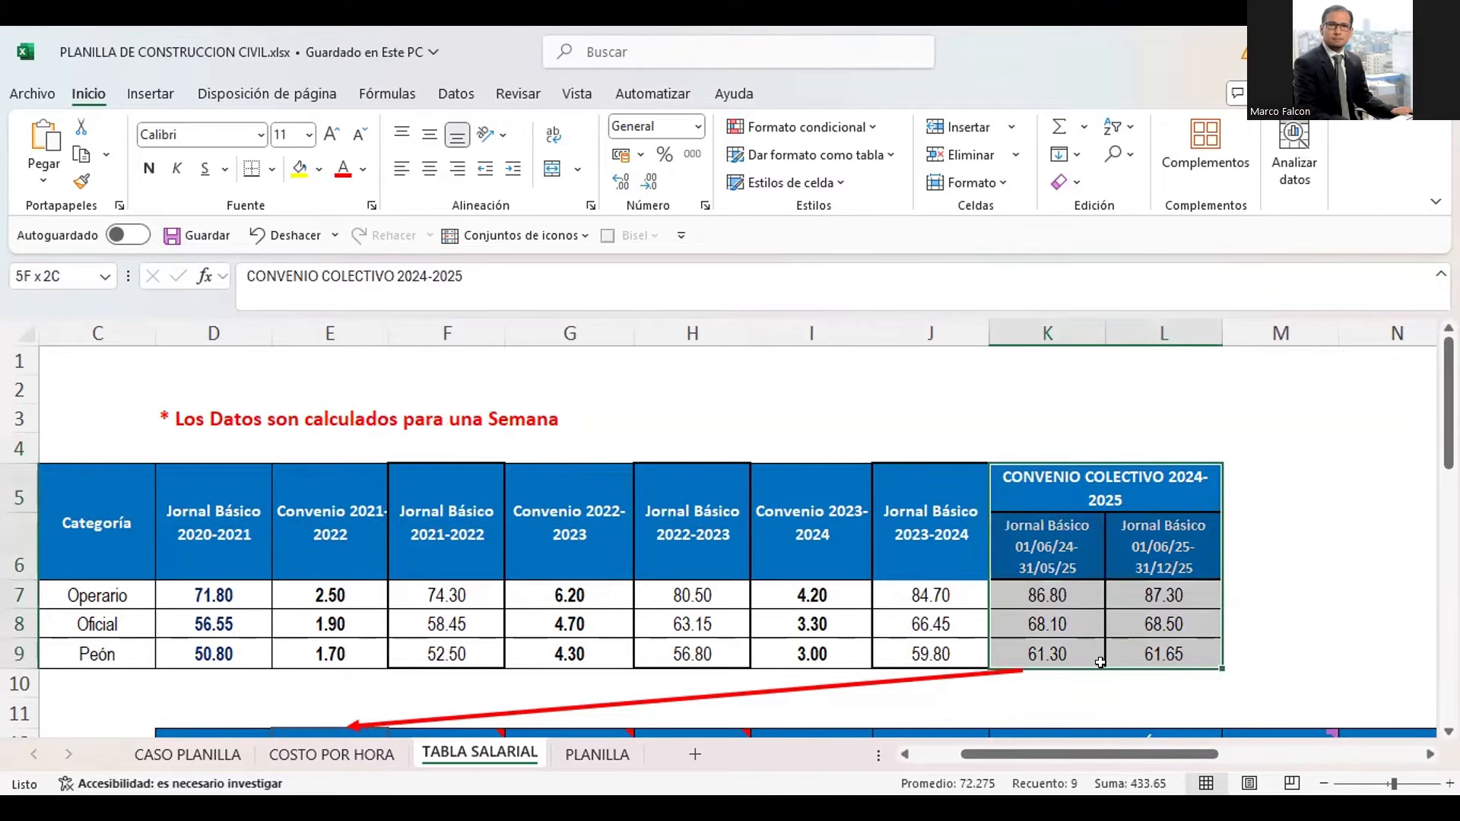
drag(1100, 663, 1100, 663)
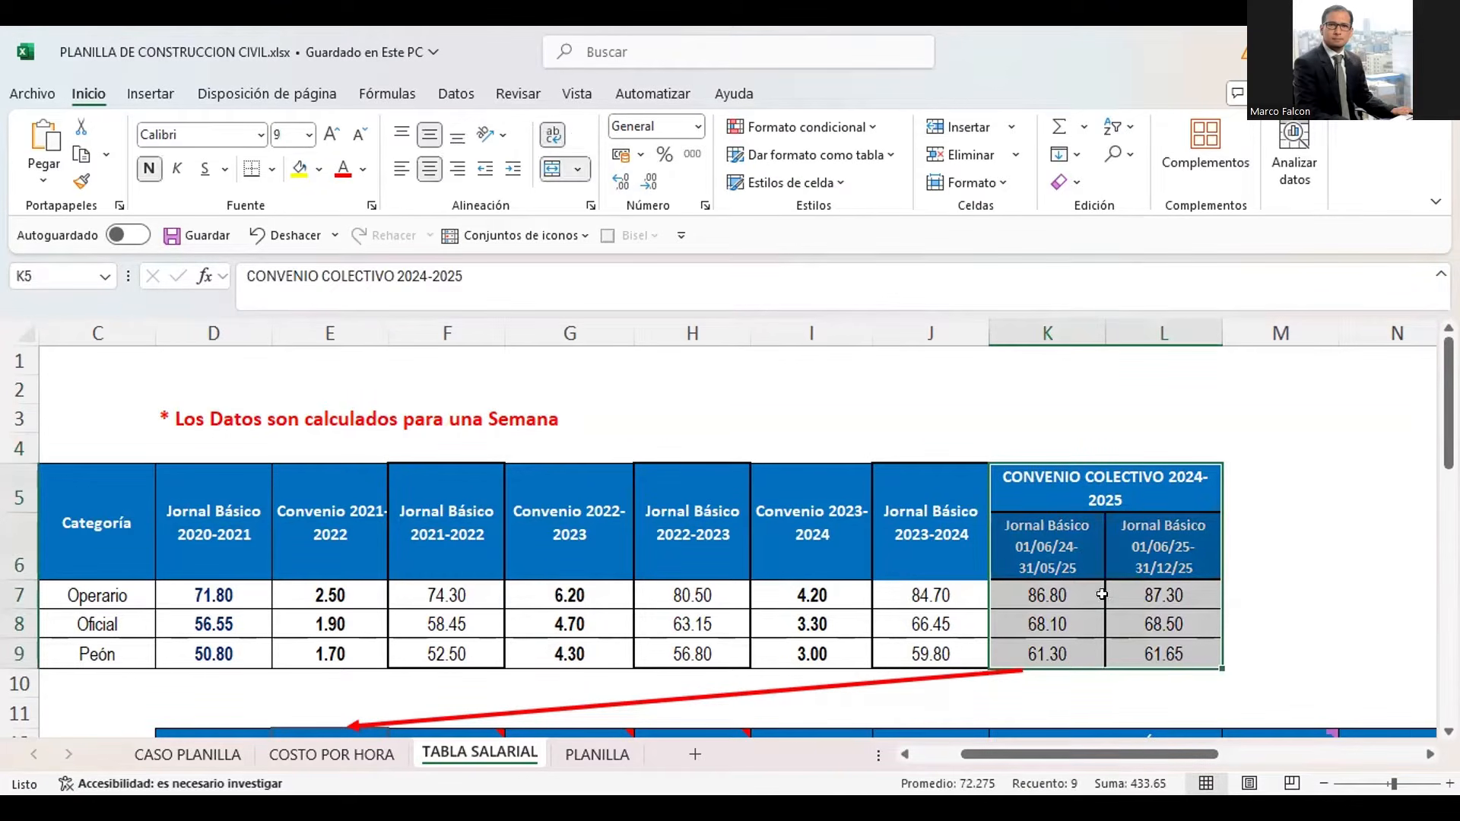
drag(1070, 548, 1058, 654)
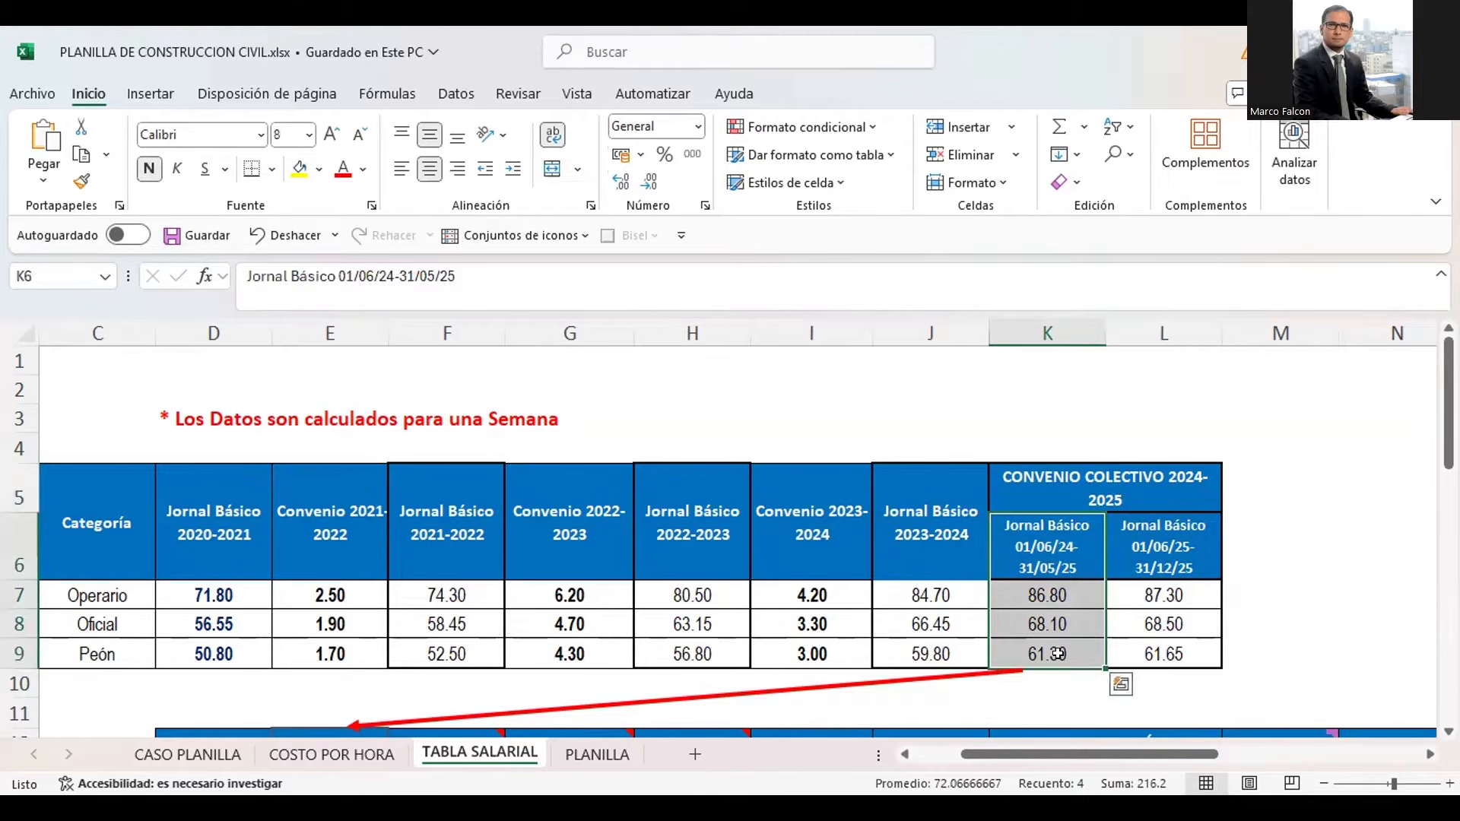
click(1056, 495)
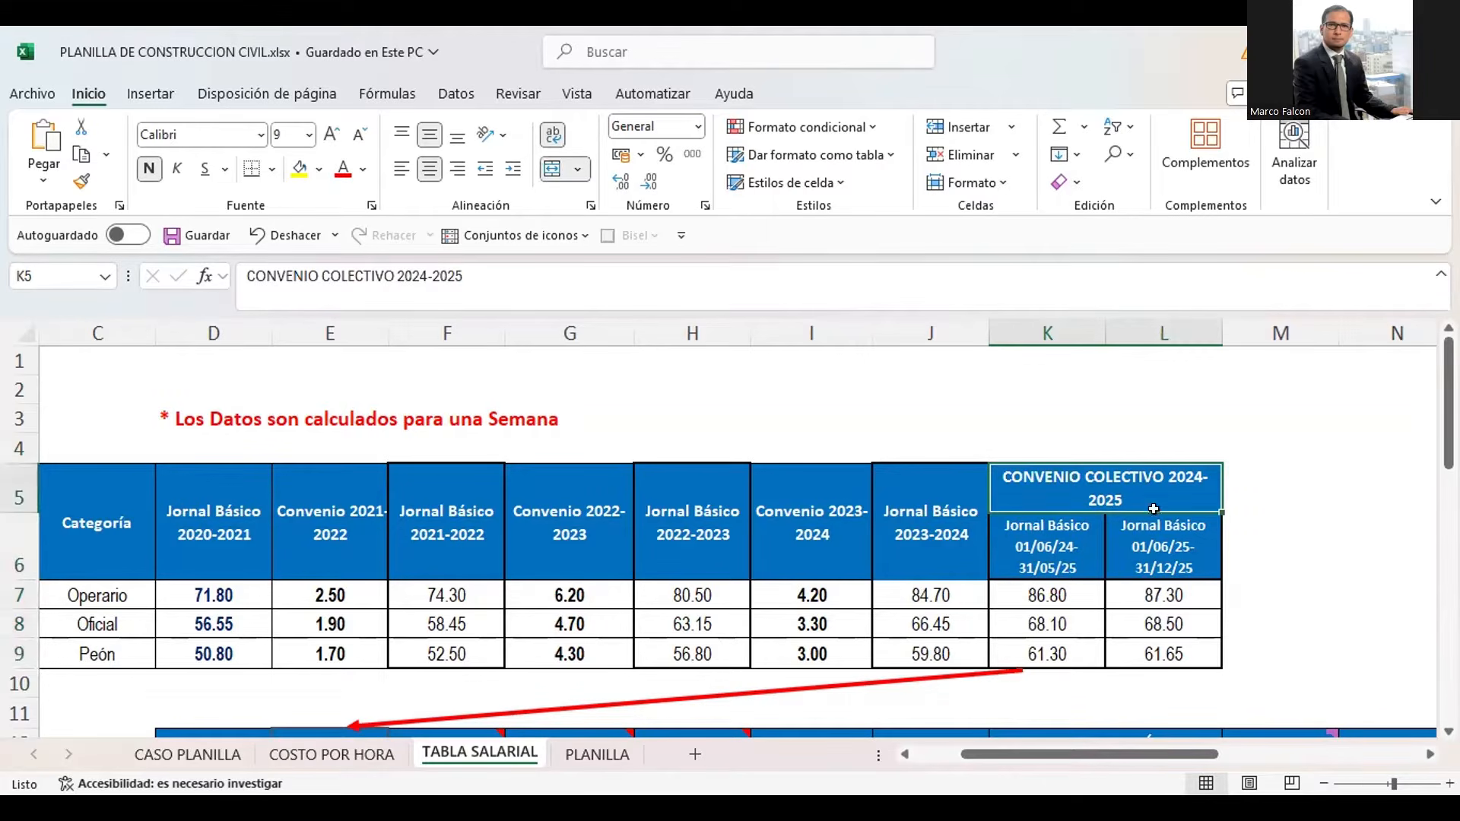
drag(1052, 533, 1052, 653)
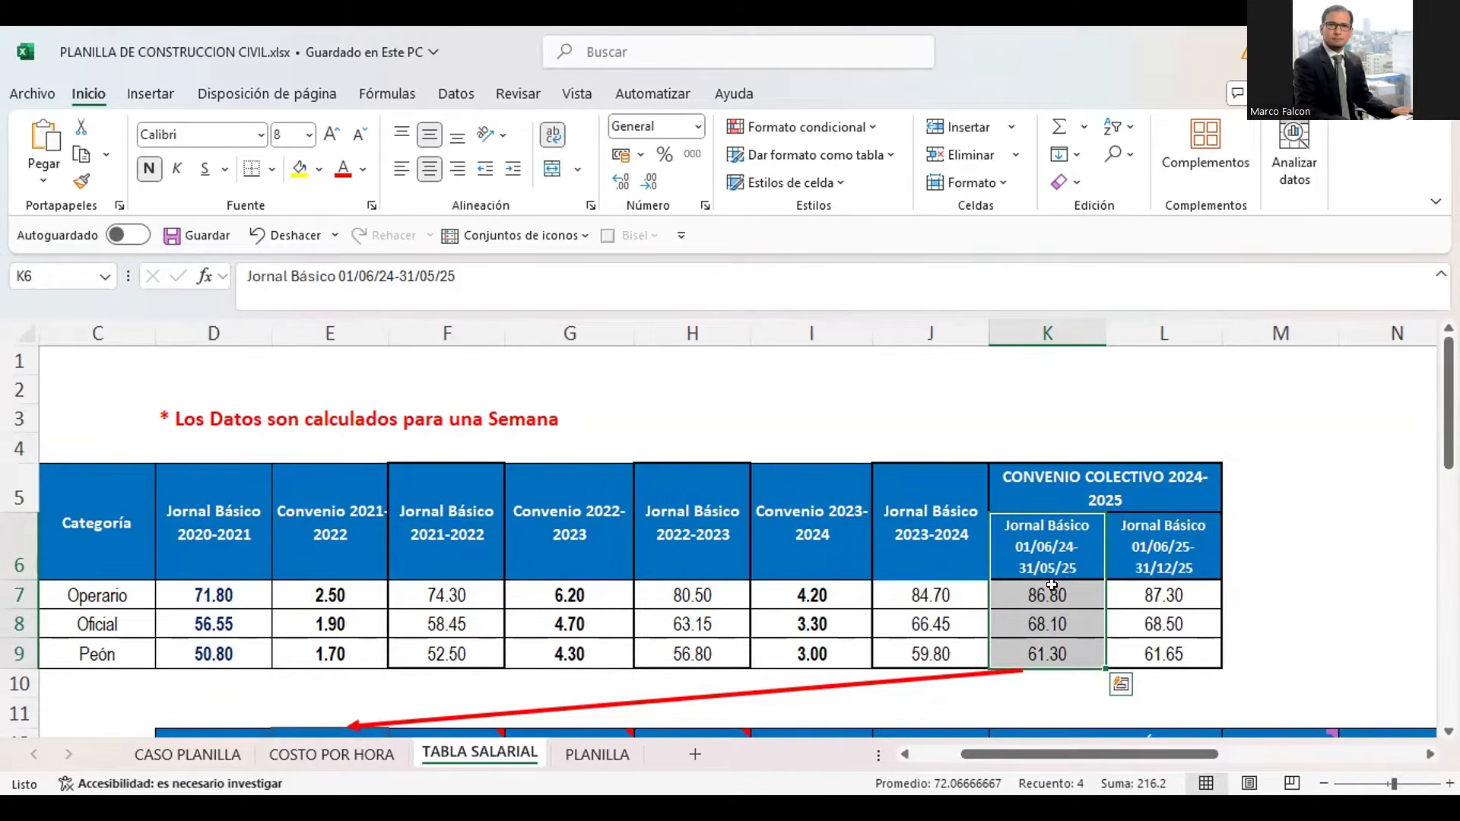
drag(1049, 597, 1049, 654)
drag(1039, 596, 1038, 656)
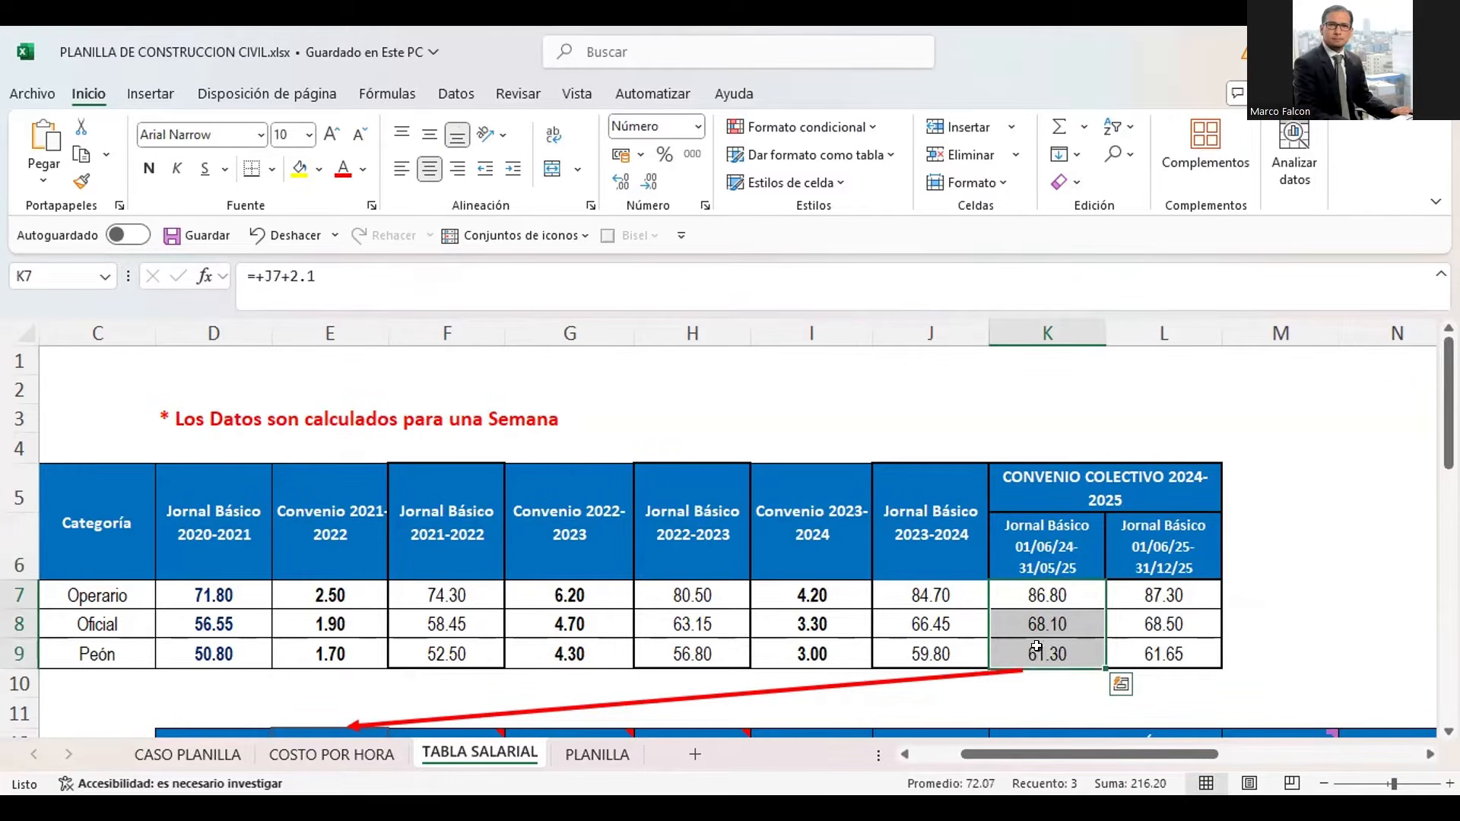
Select the Jornal Básico 01/06/25-31/12/25 heading and its wages for the three categories in L7:L9
click(1160, 548)
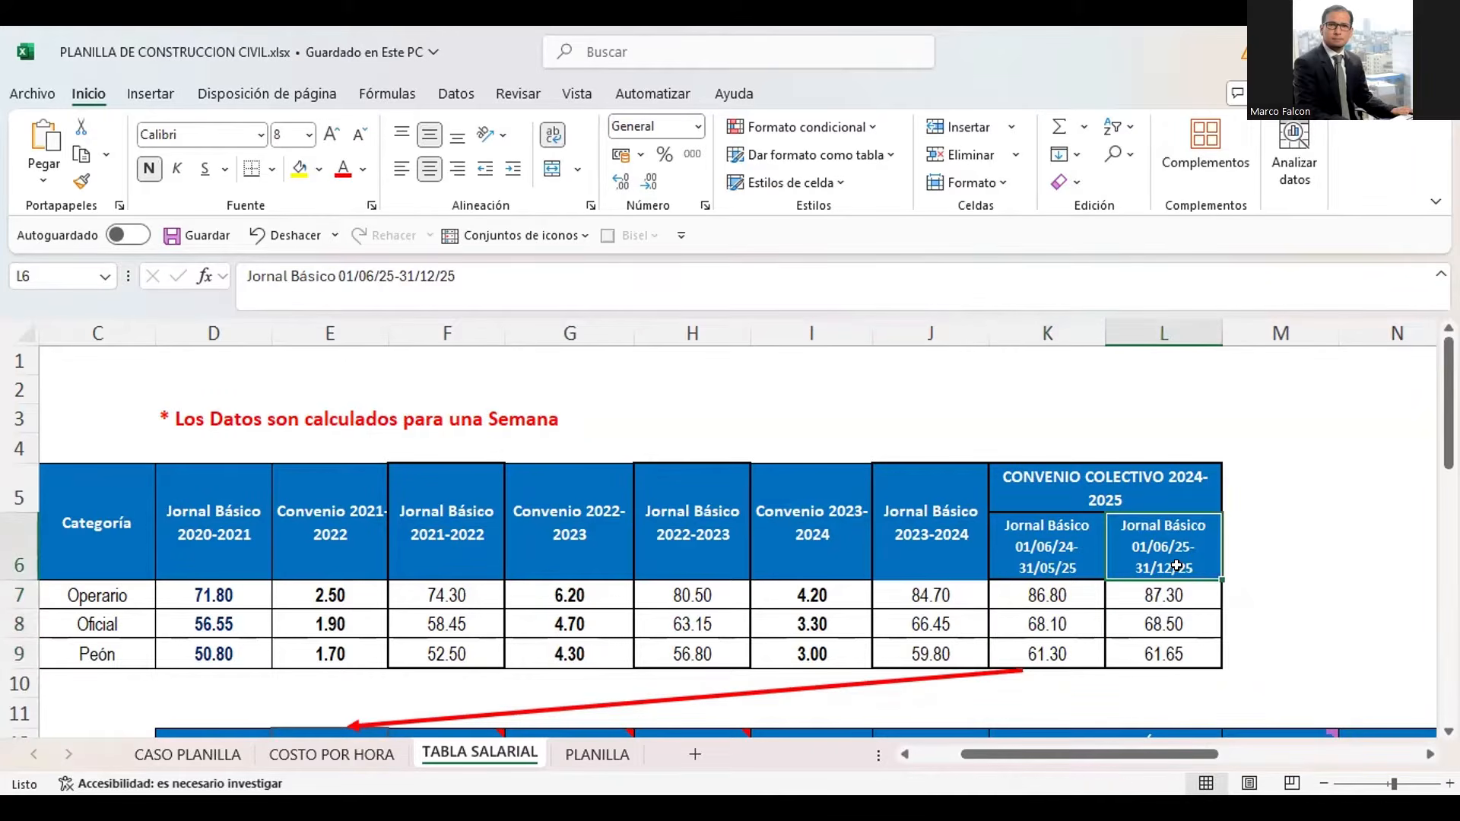
drag(1176, 566, 1184, 648)
drag(1177, 595, 1176, 661)
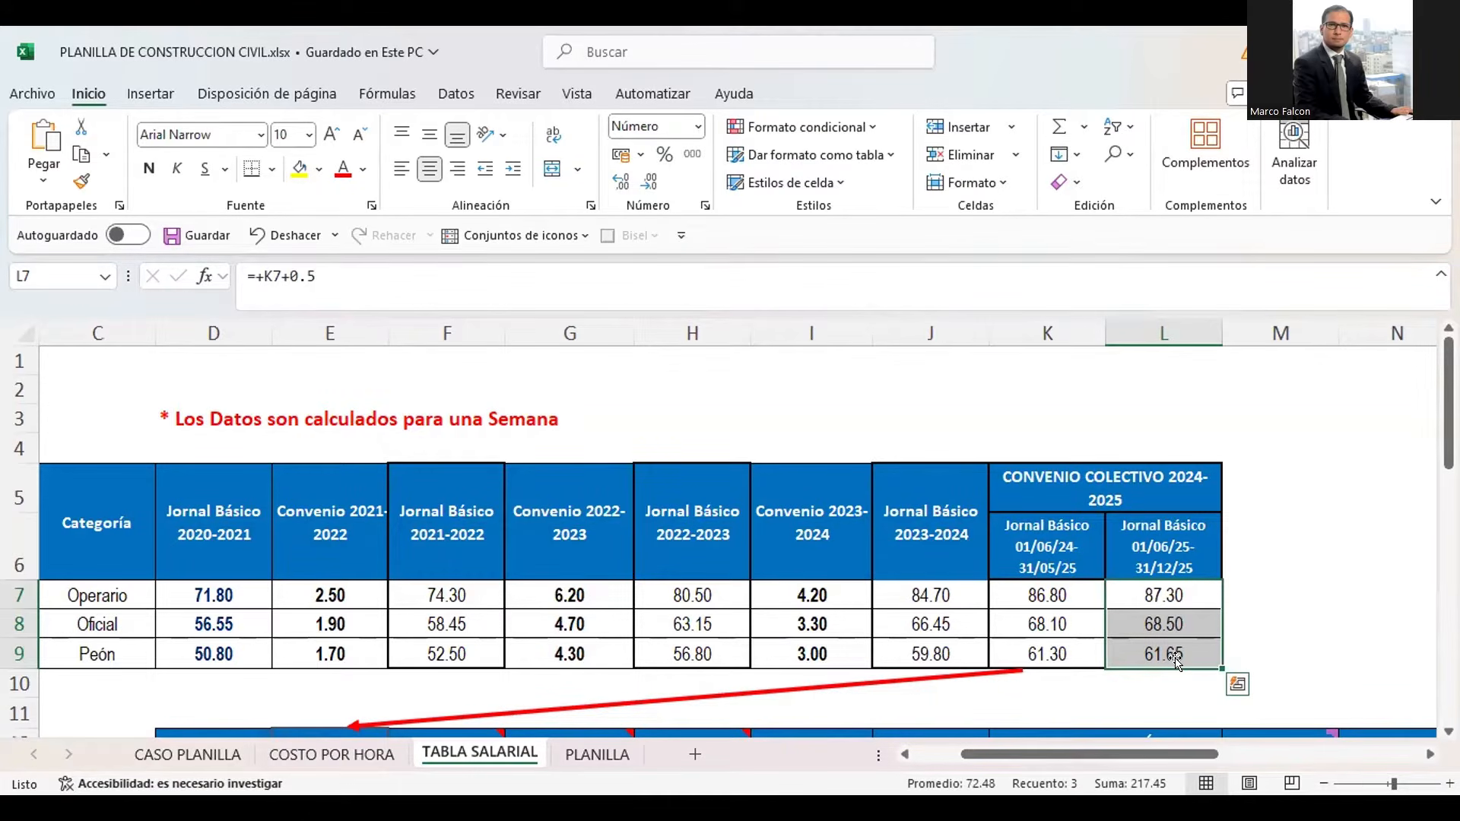
Fill the Jornal Básico 01/06/24-31/05/25 wages in K7:K9 with yellow
key(Left)
key(Left)
key(Up)
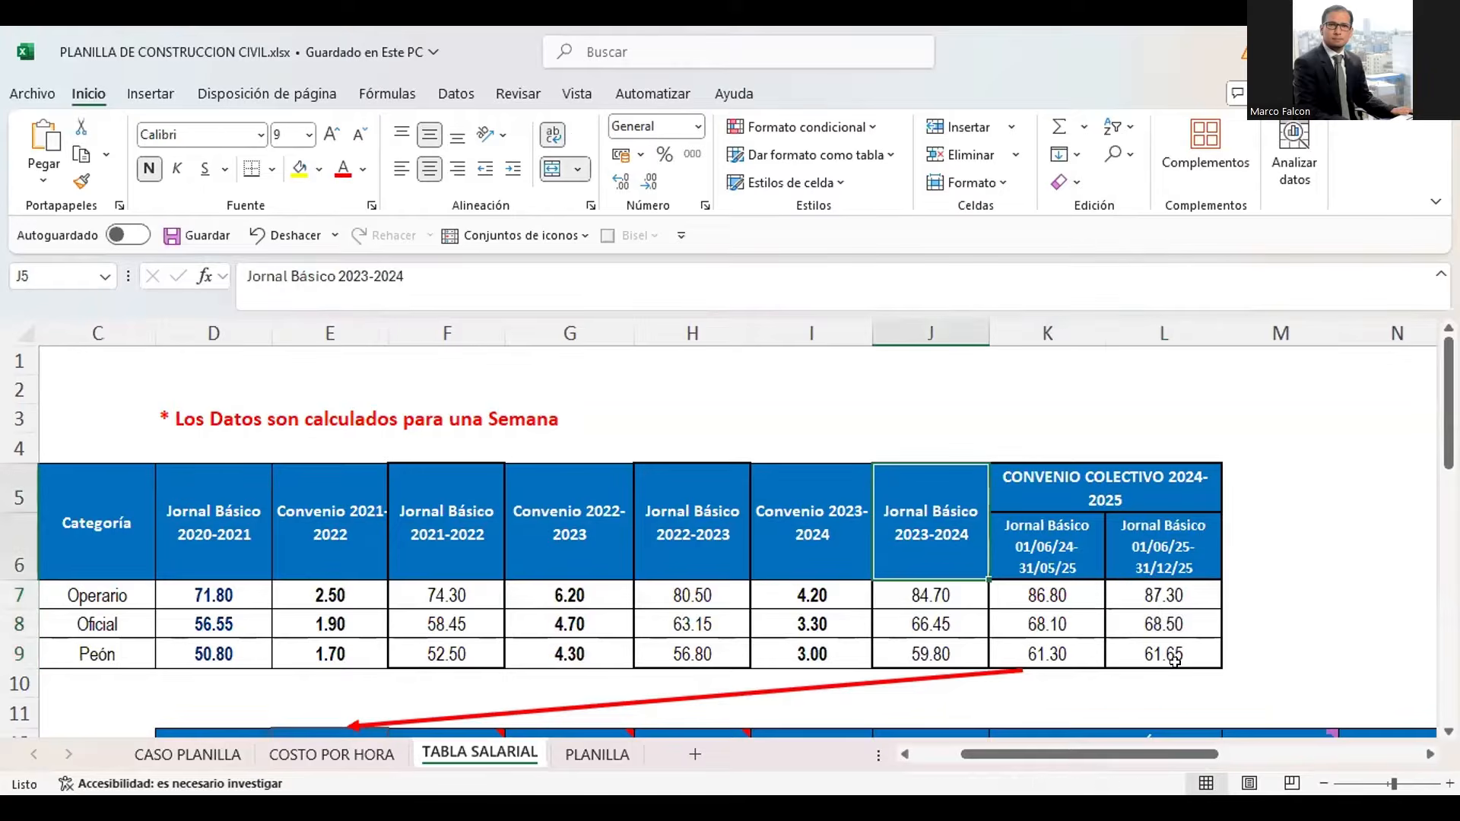
key(Right)
key(Down)
key(shift+Down)
key(shift+Down)
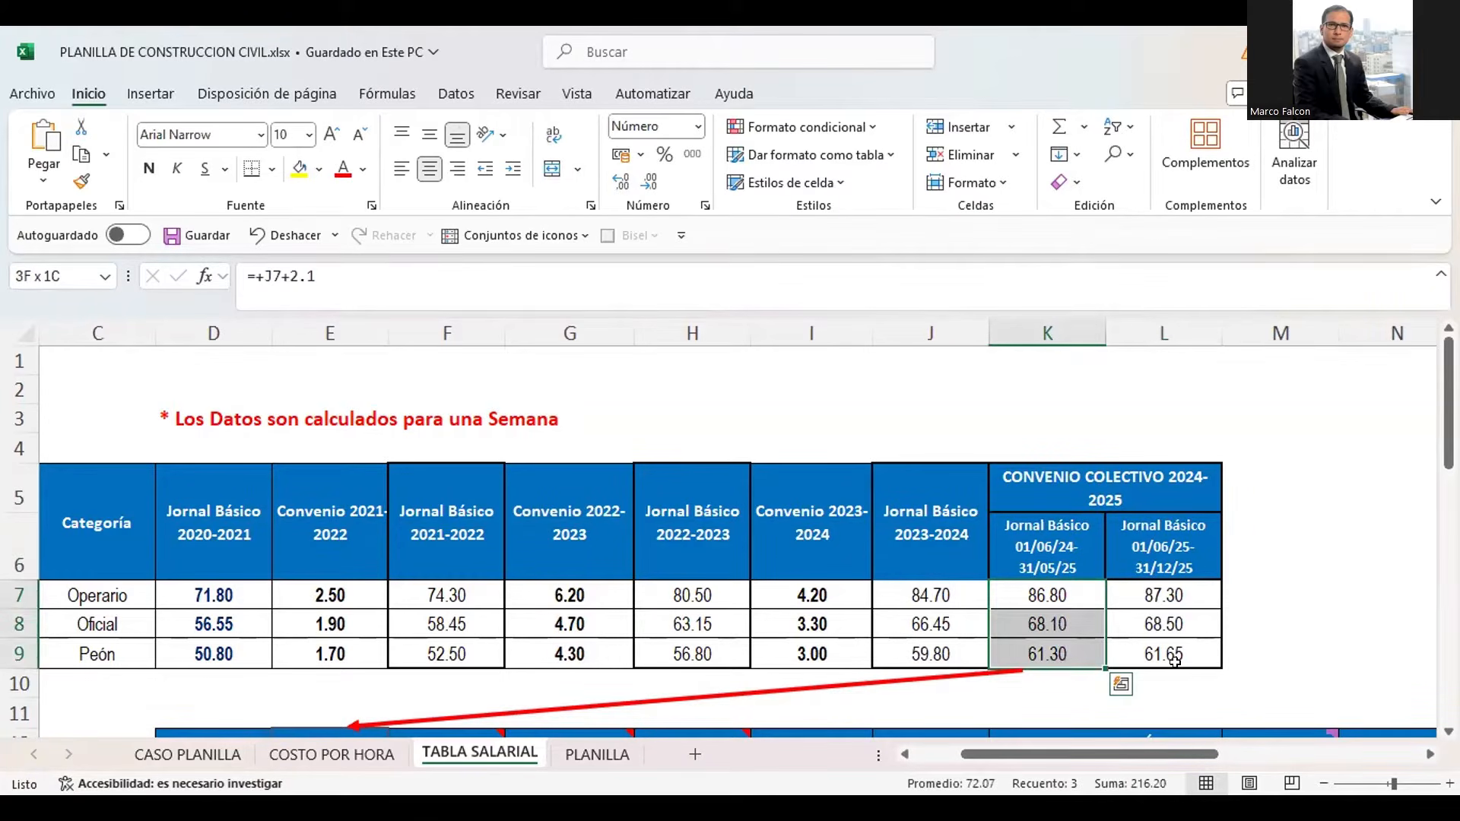
click(299, 169)
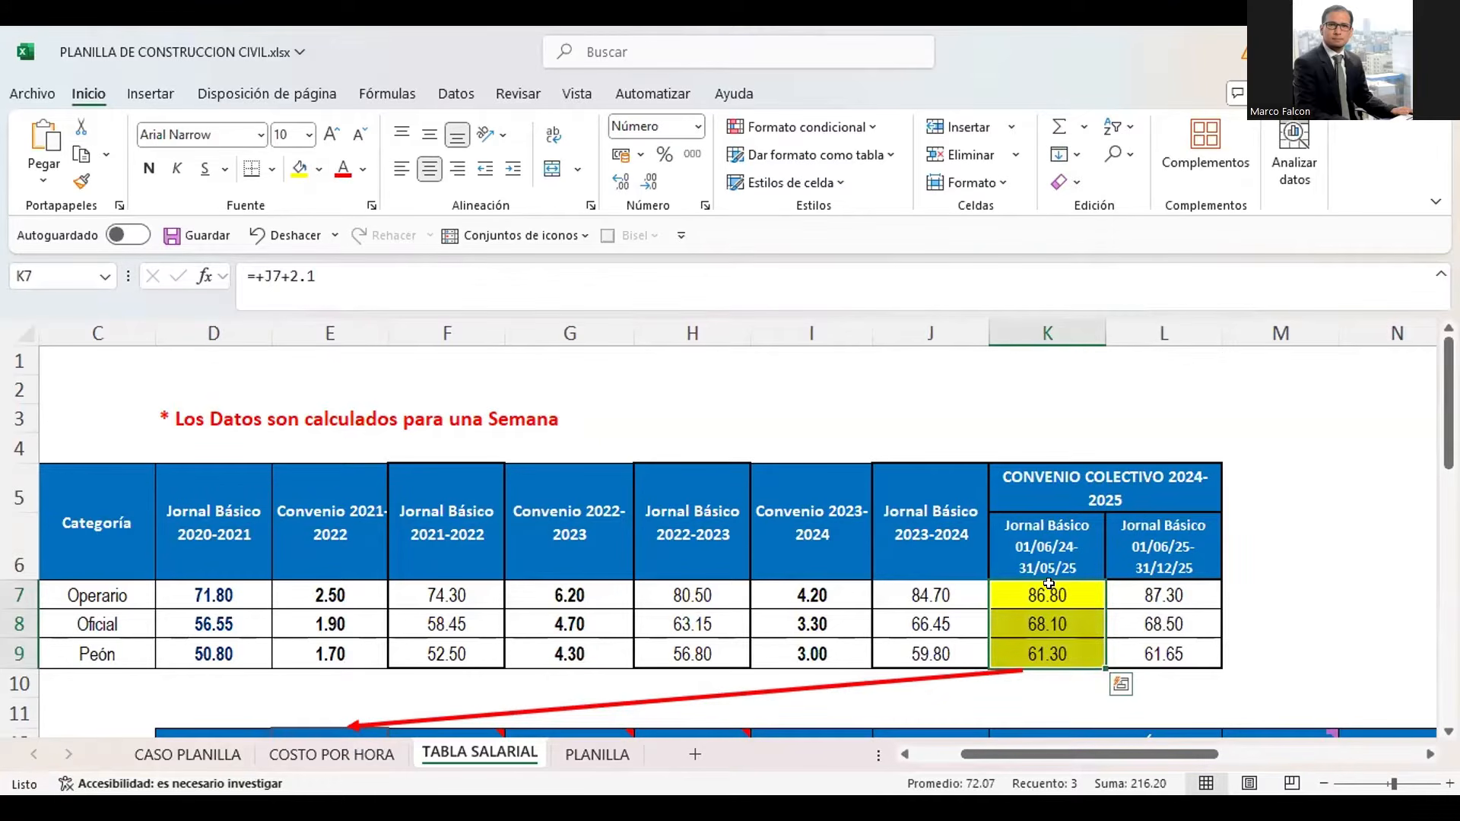
Review the yellow wages in K7:K9, and select the matching categories Operario, Oficial and Peón in C7:C9
drag(1042, 594, 1048, 640)
key(Left)
key(Left)
key(Left)
key(Left)
key(Left)
key(Left)
key(Left)
key(Left)
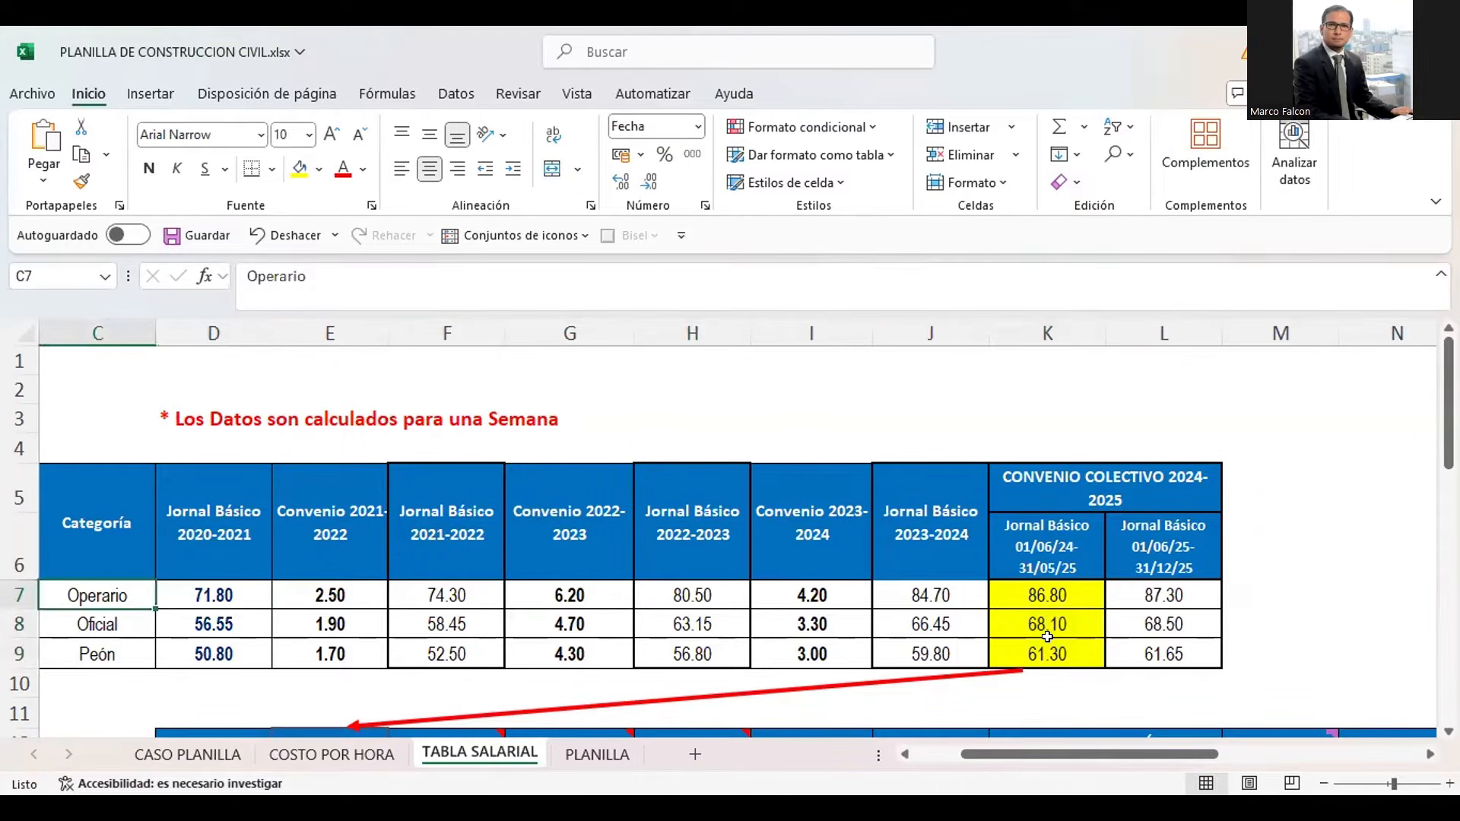
key(shift+Down)
key(shift+Down)
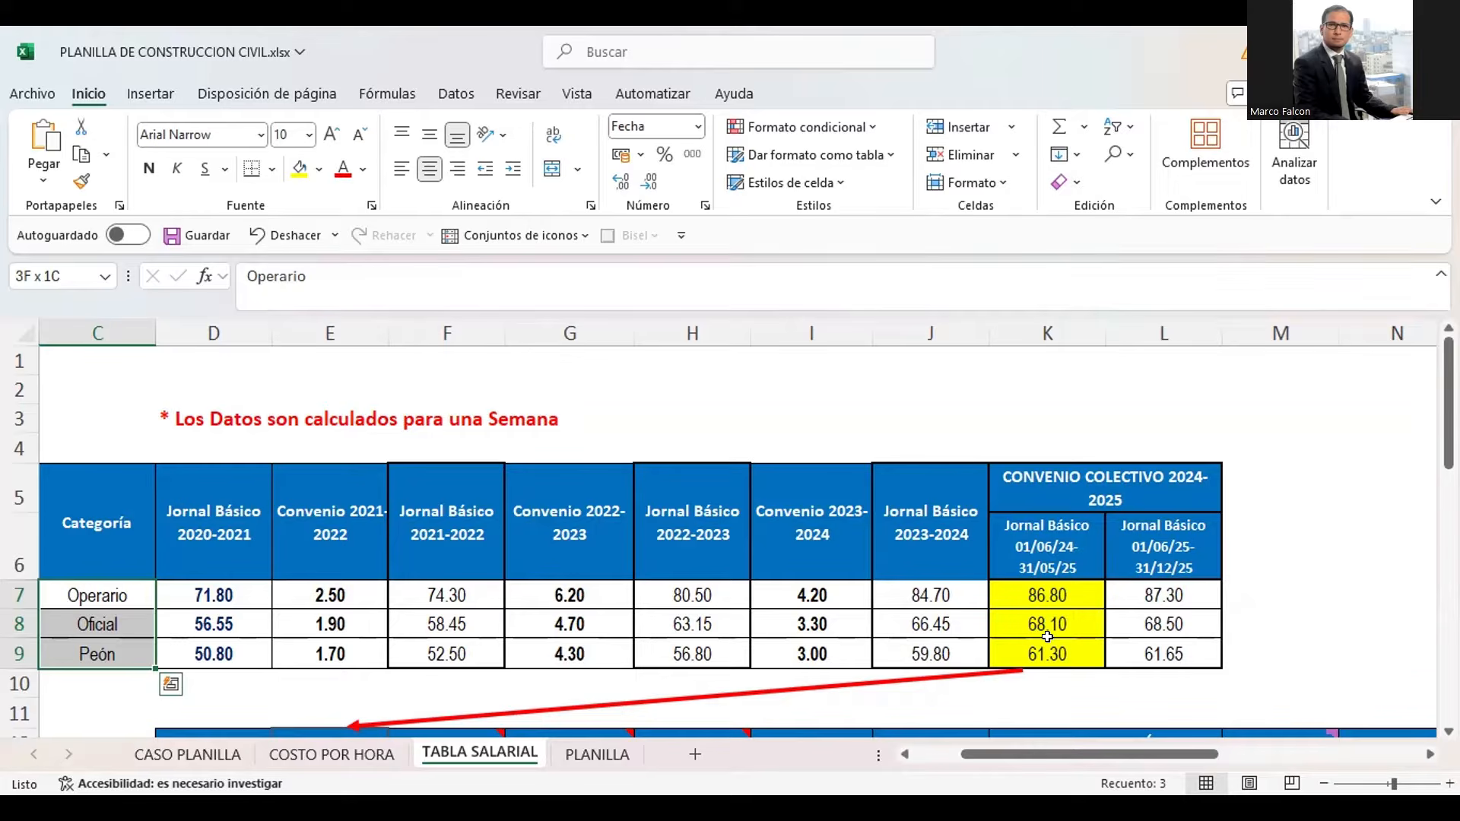
Compare the yellow wages in K7:K9 with the lower table's categories, headings and Jornal Básico values in E15:E17
key(Down)
key(Down)
key(Down)
key(Down)
key(Down)
key(Down)
key(Down)
key(Down)
key(Down)
key(Down)
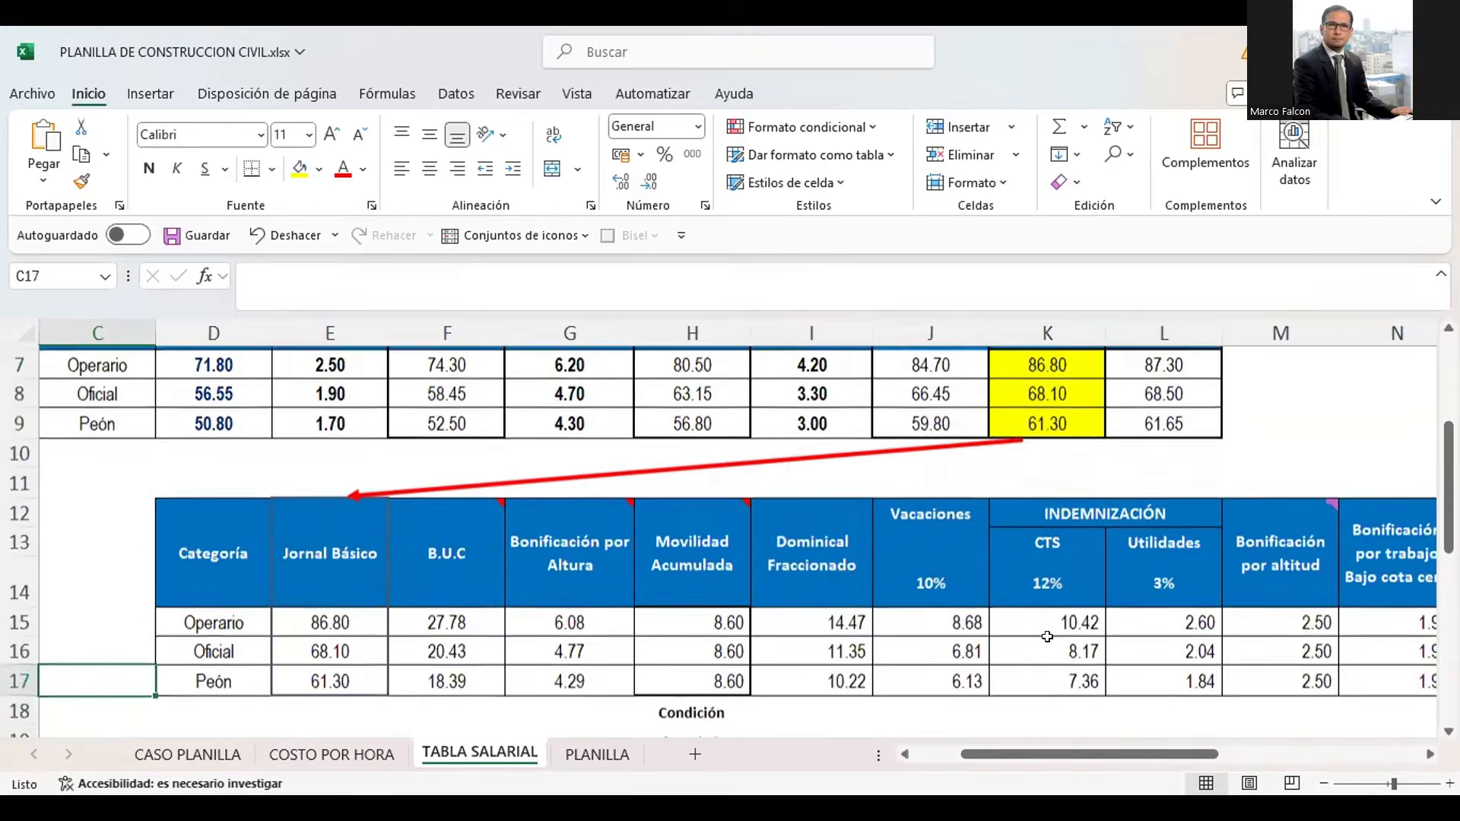
key(Right)
key(Up)
key(Up)
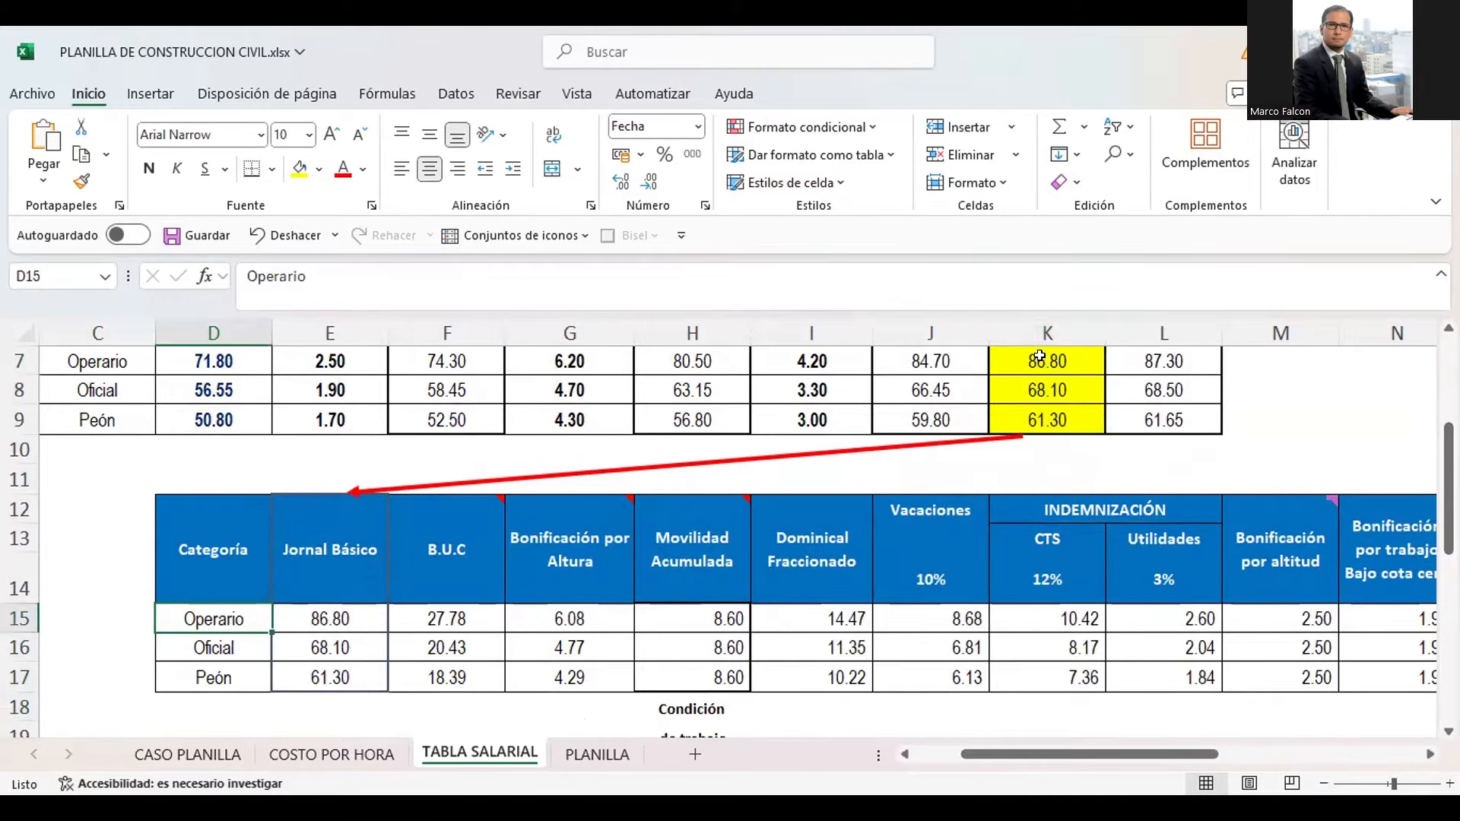
drag(1040, 358, 1046, 420)
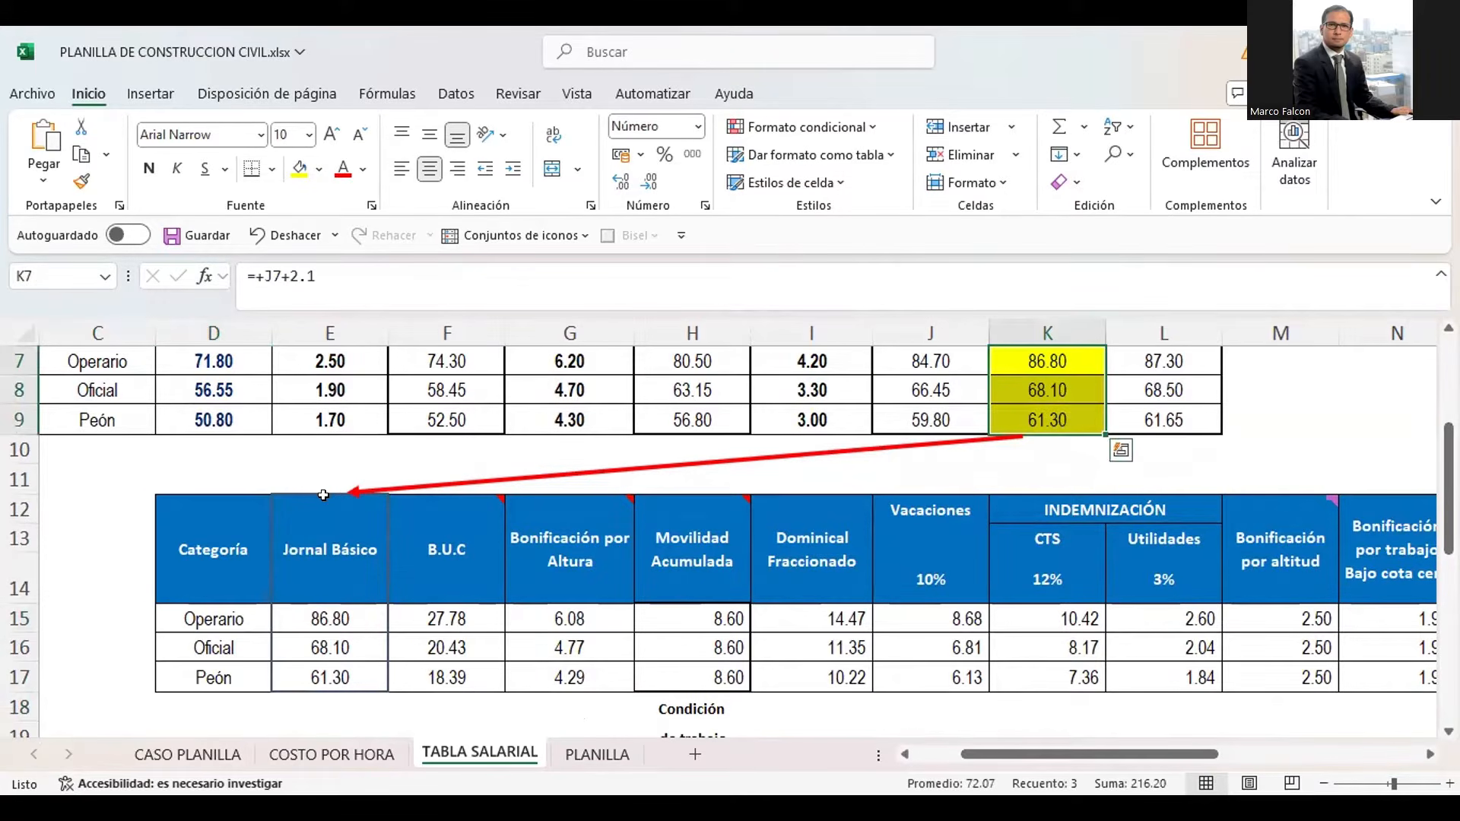
drag(215, 617, 214, 677)
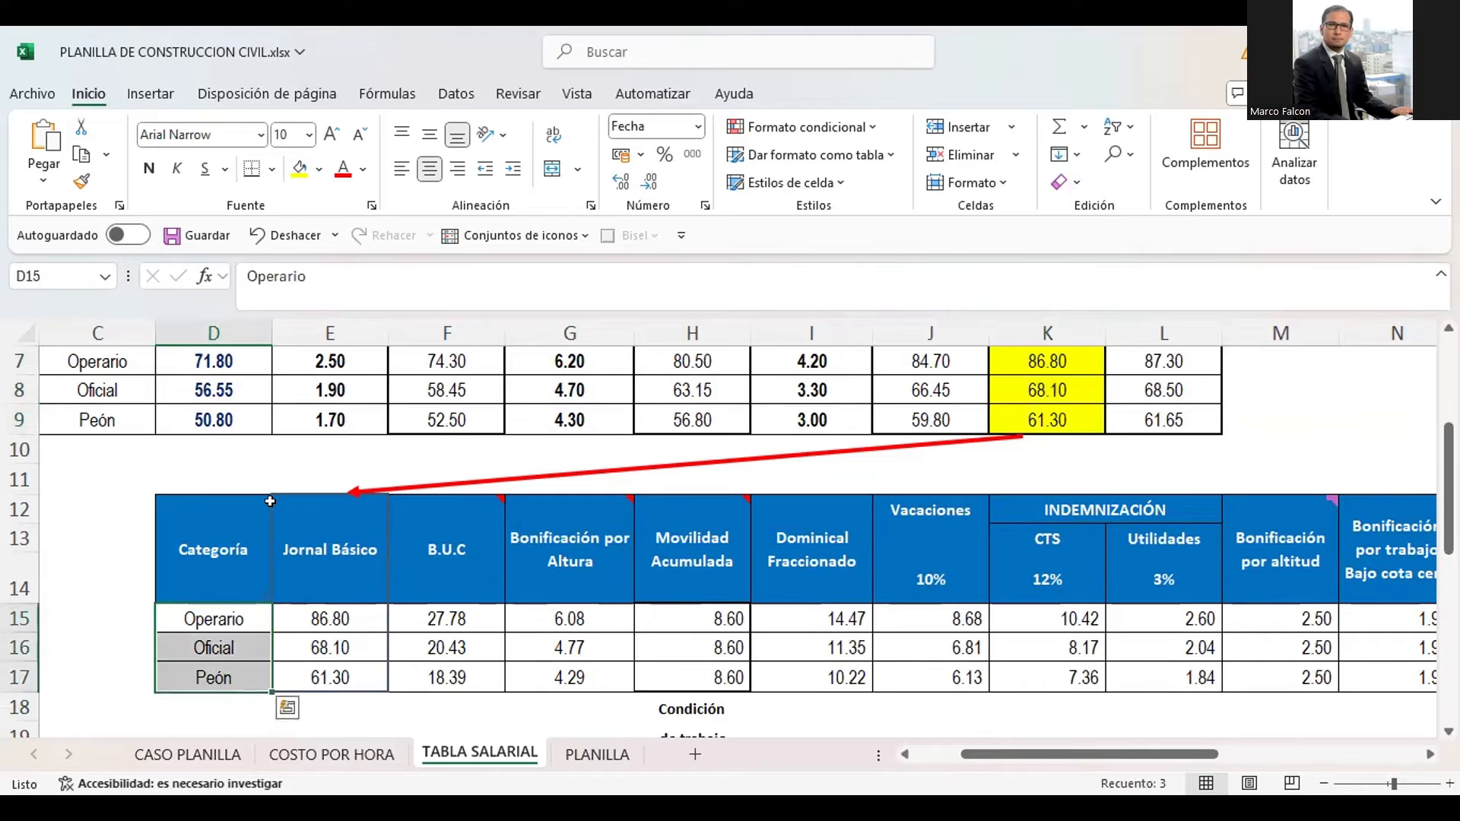
drag(297, 530, 749, 528)
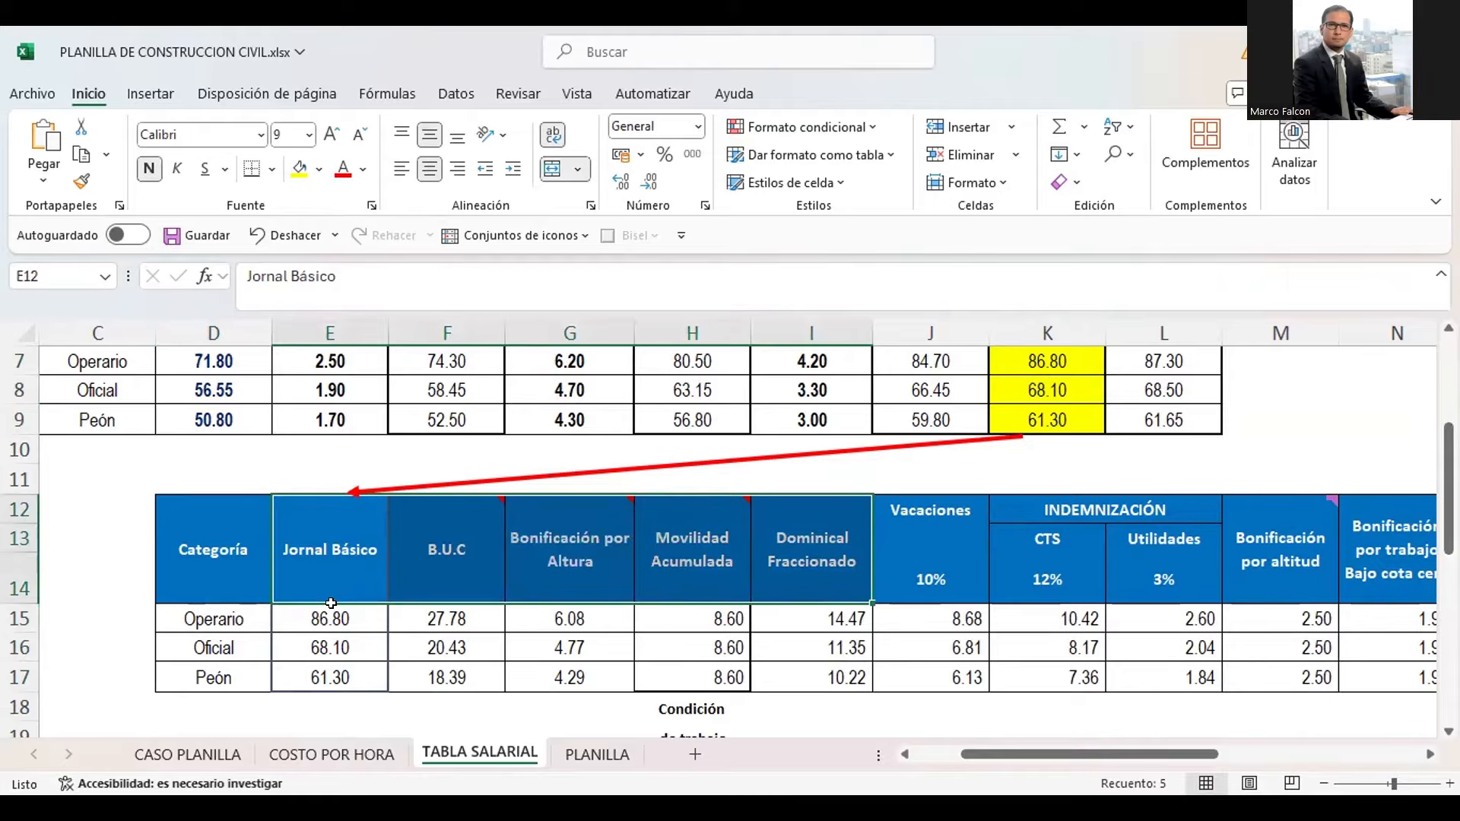
drag(330, 618, 331, 678)
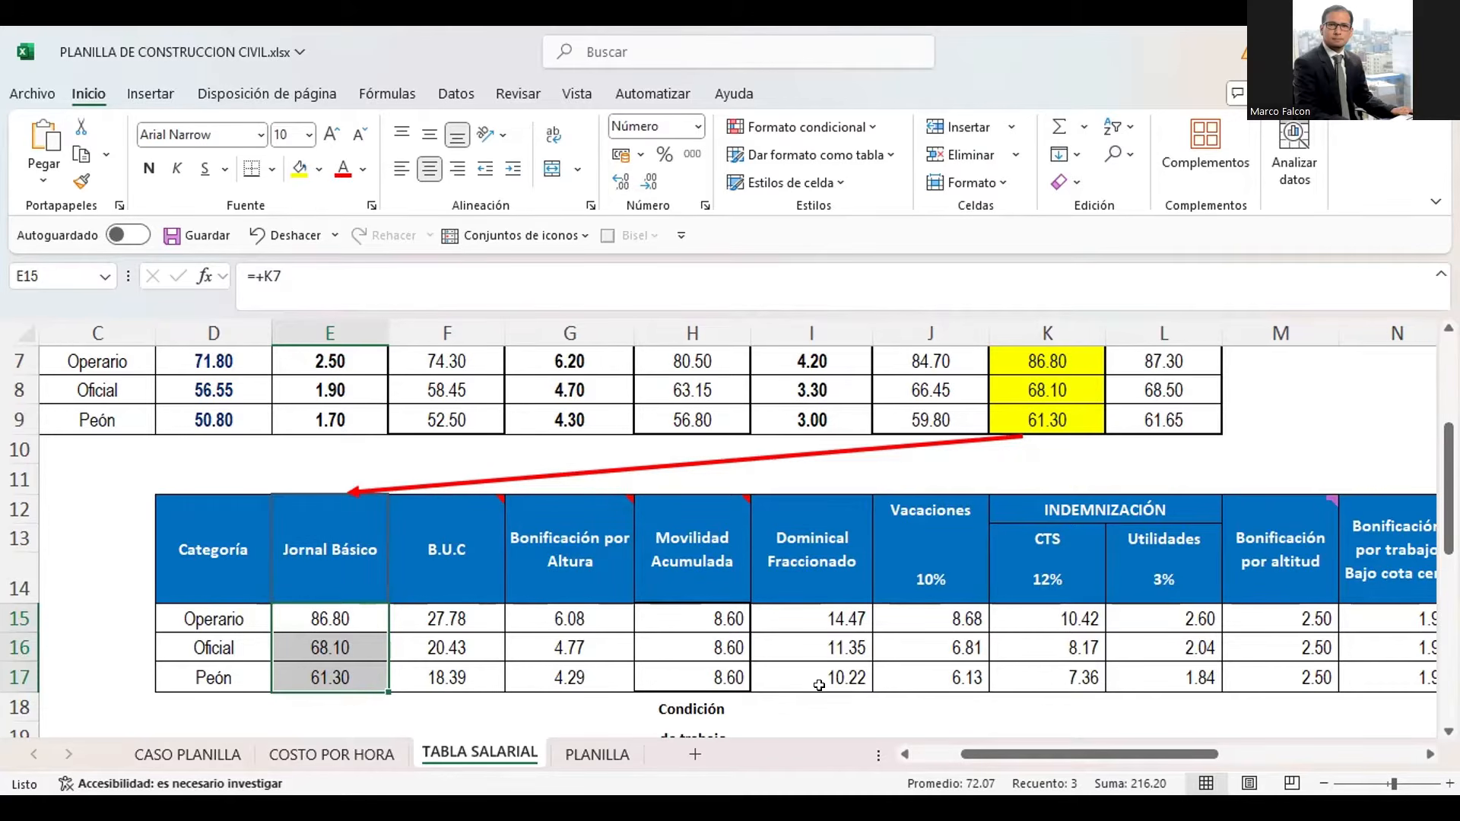
Examine the lower table's pay concept headings from B.U.C through the overtime columns at 60% and 100%
key(Up)
key(Right)
key(Right)
key(Left)
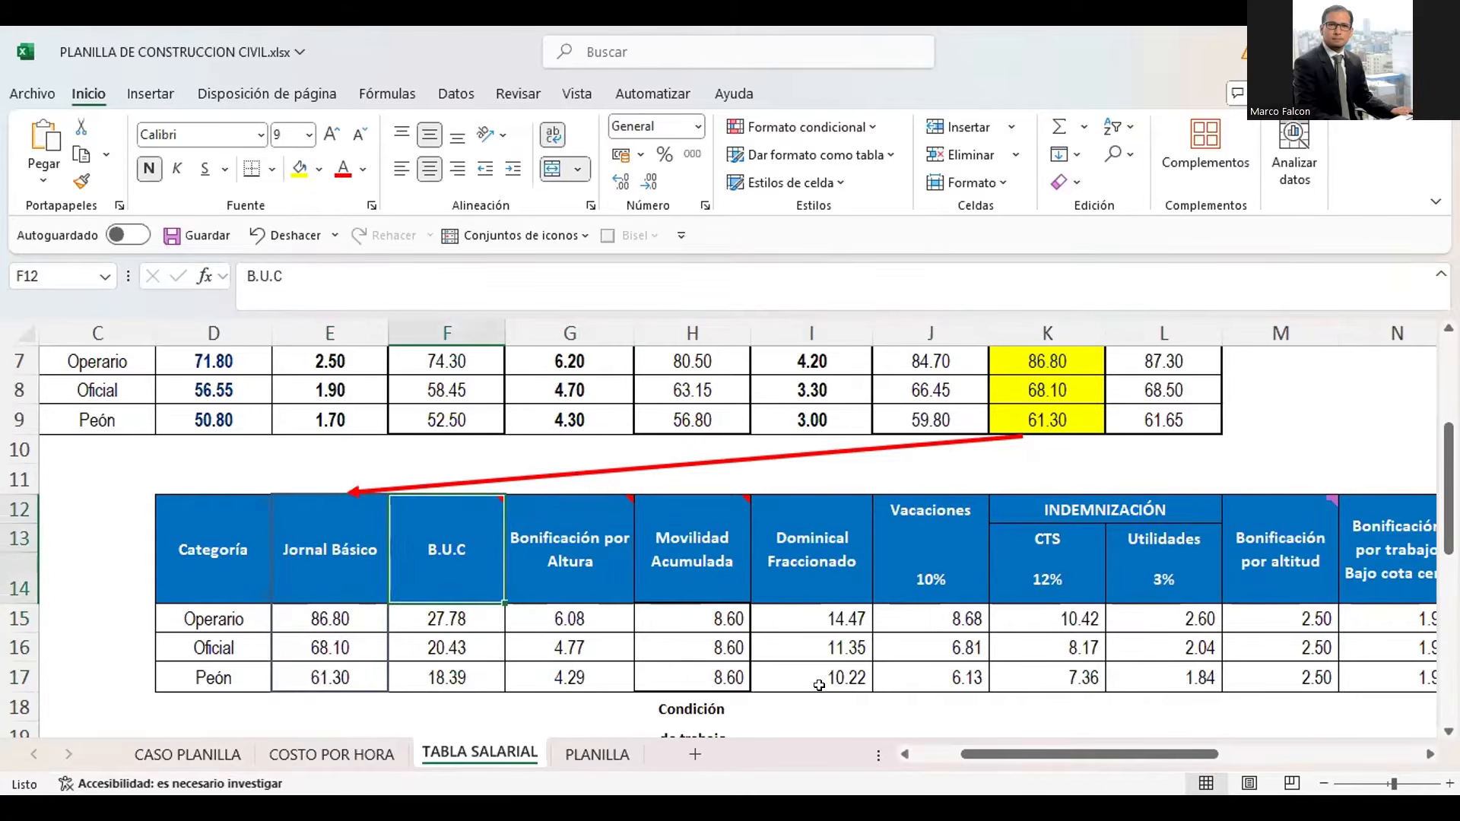
key(Right)
key(Right)
key(Right)
key(Right)
key(Right)
key(Right)
key(Right)
key(Right)
key(Right)
key(Right)
key(Right)
key(Right)
key(Right)
key(Right)
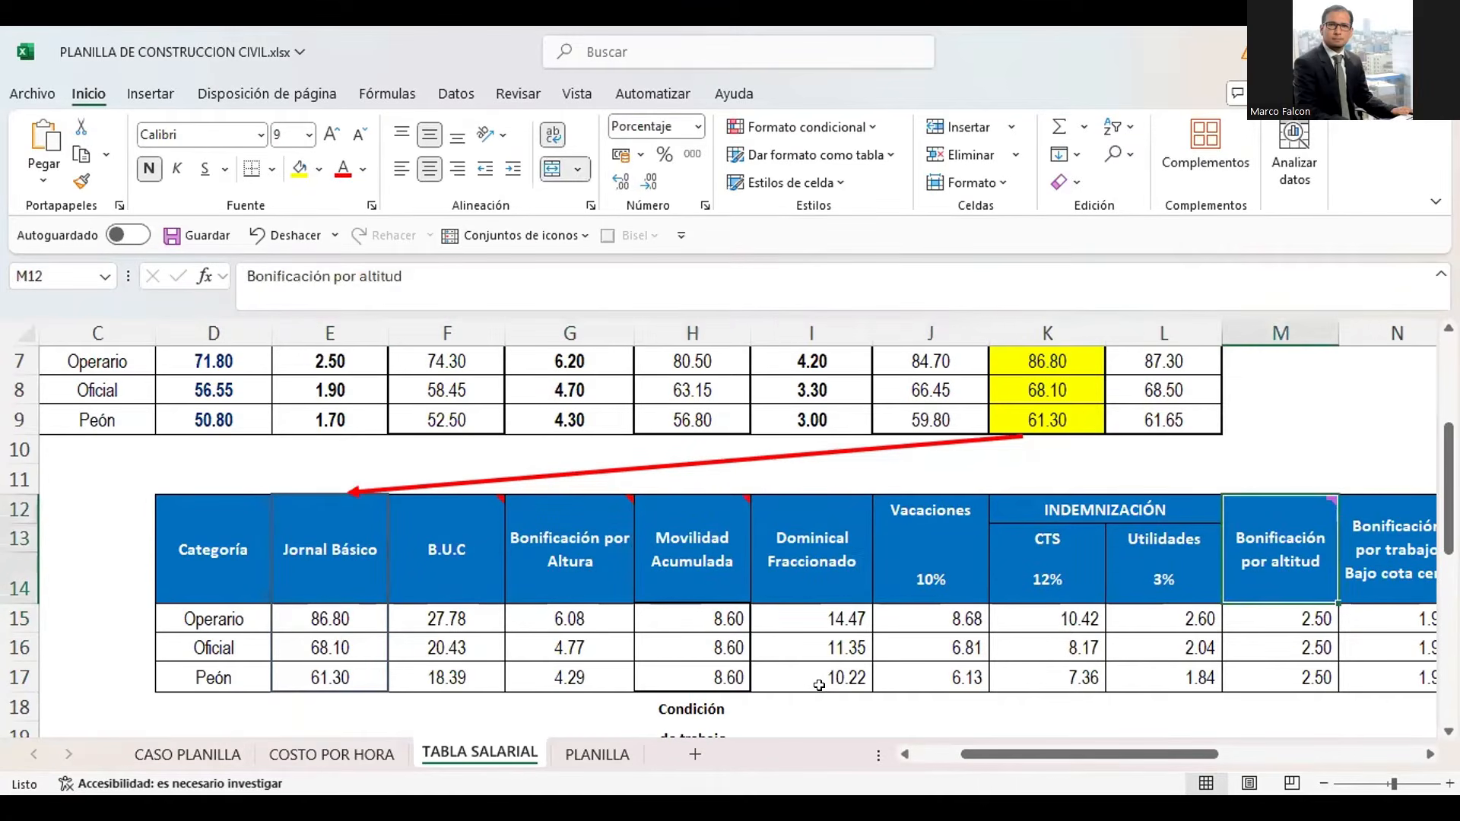
key(Right)
key(Right)
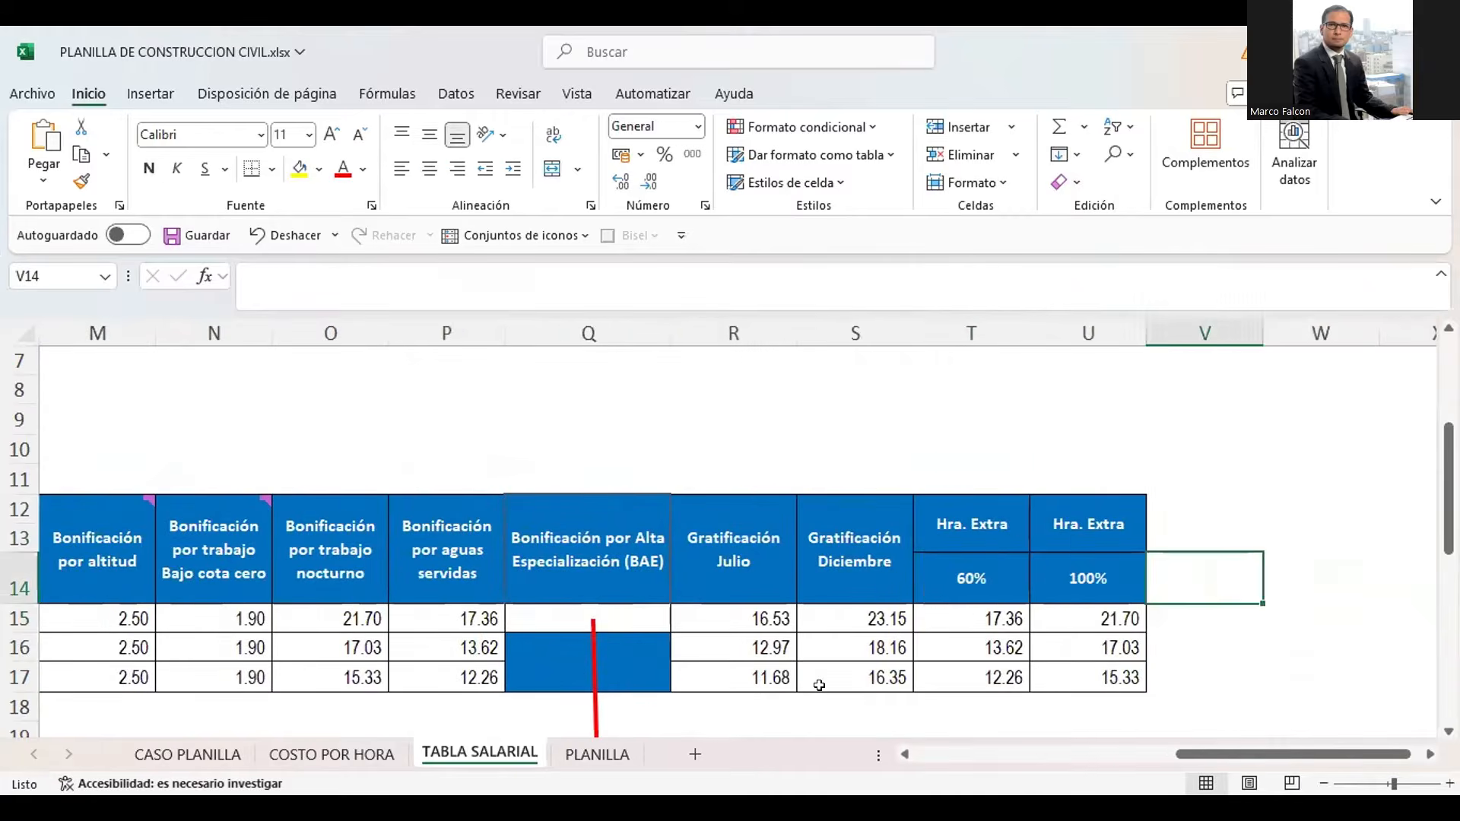
Go back through the lower table's concepts from the overtime columns to its first columns
key(Left)
key(Left)
key(Left)
key(Left)
key(Left)
key(Left)
key(Left)
key(Left)
key(Left)
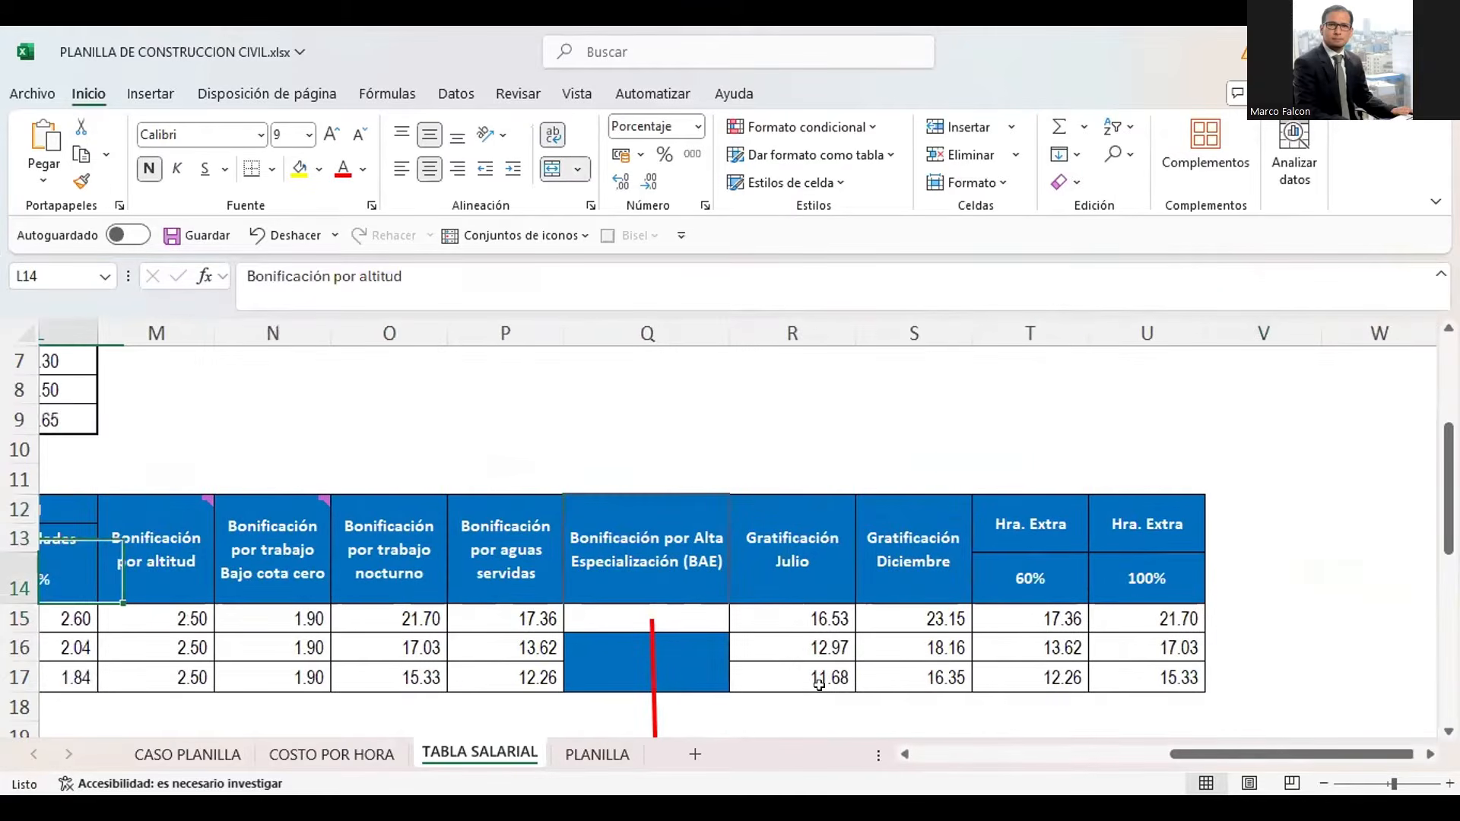
key(Left)
key(Left)
key(Left)
key(Left)
key(Left)
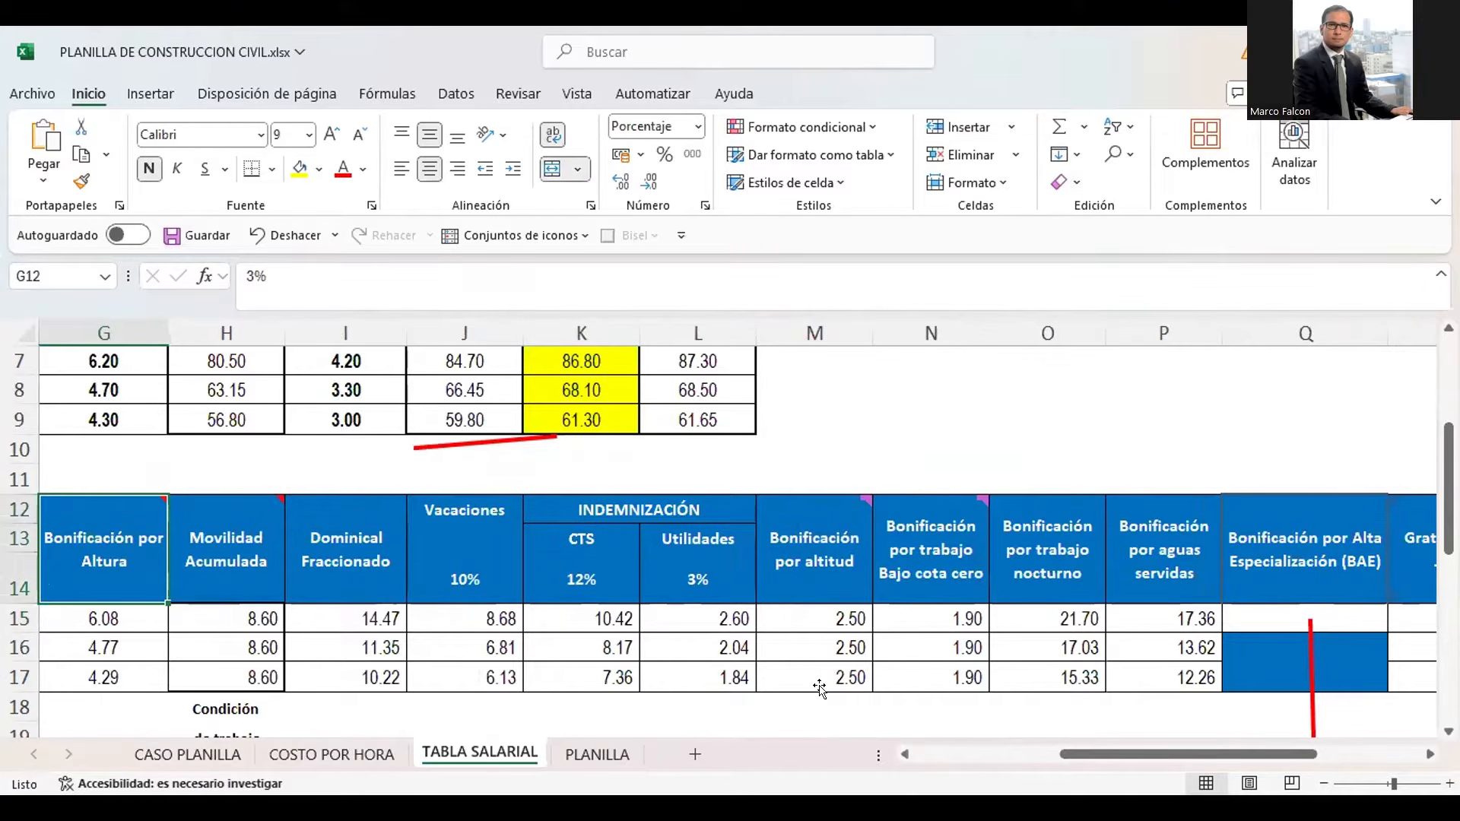
key(Left)
key(Left)
key(Left)
key(Left)
key(Left)
key(Right)
key(Right)
key(Right)
Examine the B.U.C column's values and open the Operario formula in F15 for inspection
drag(563, 541, 540, 670)
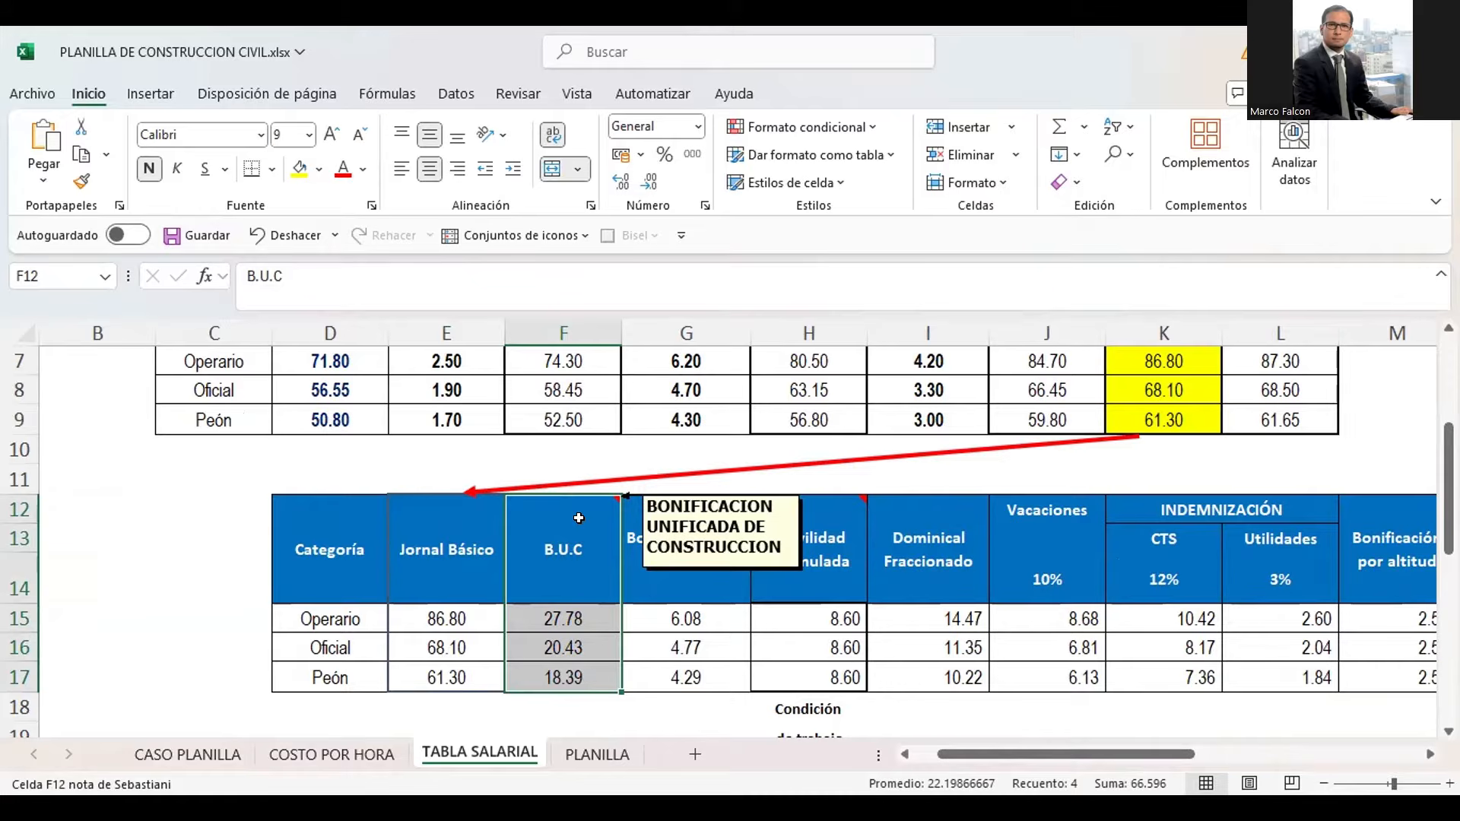
key(Down)
key(Down)
key(Down)
key(Up)
key(Up)
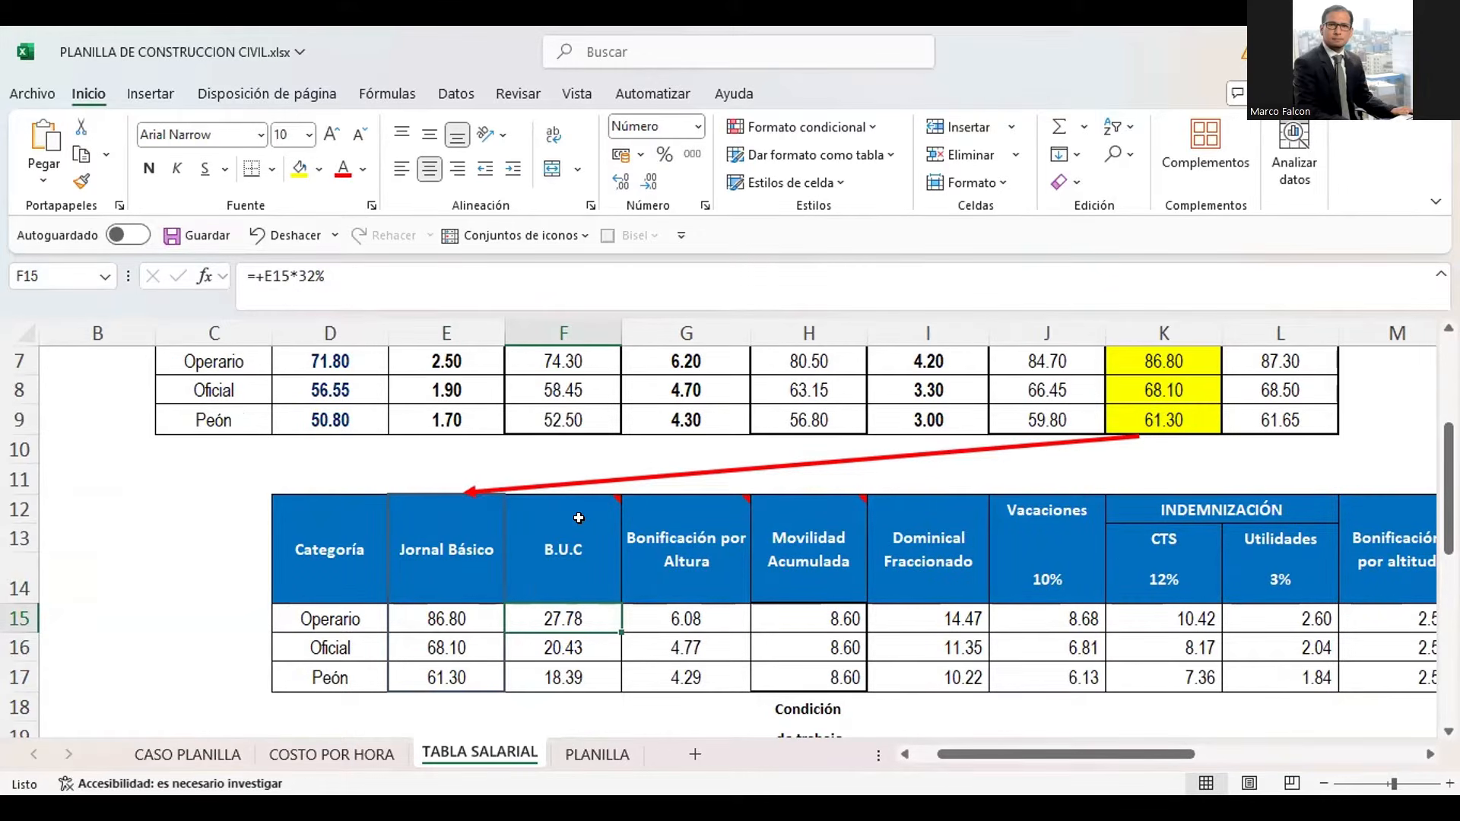
key(F2)
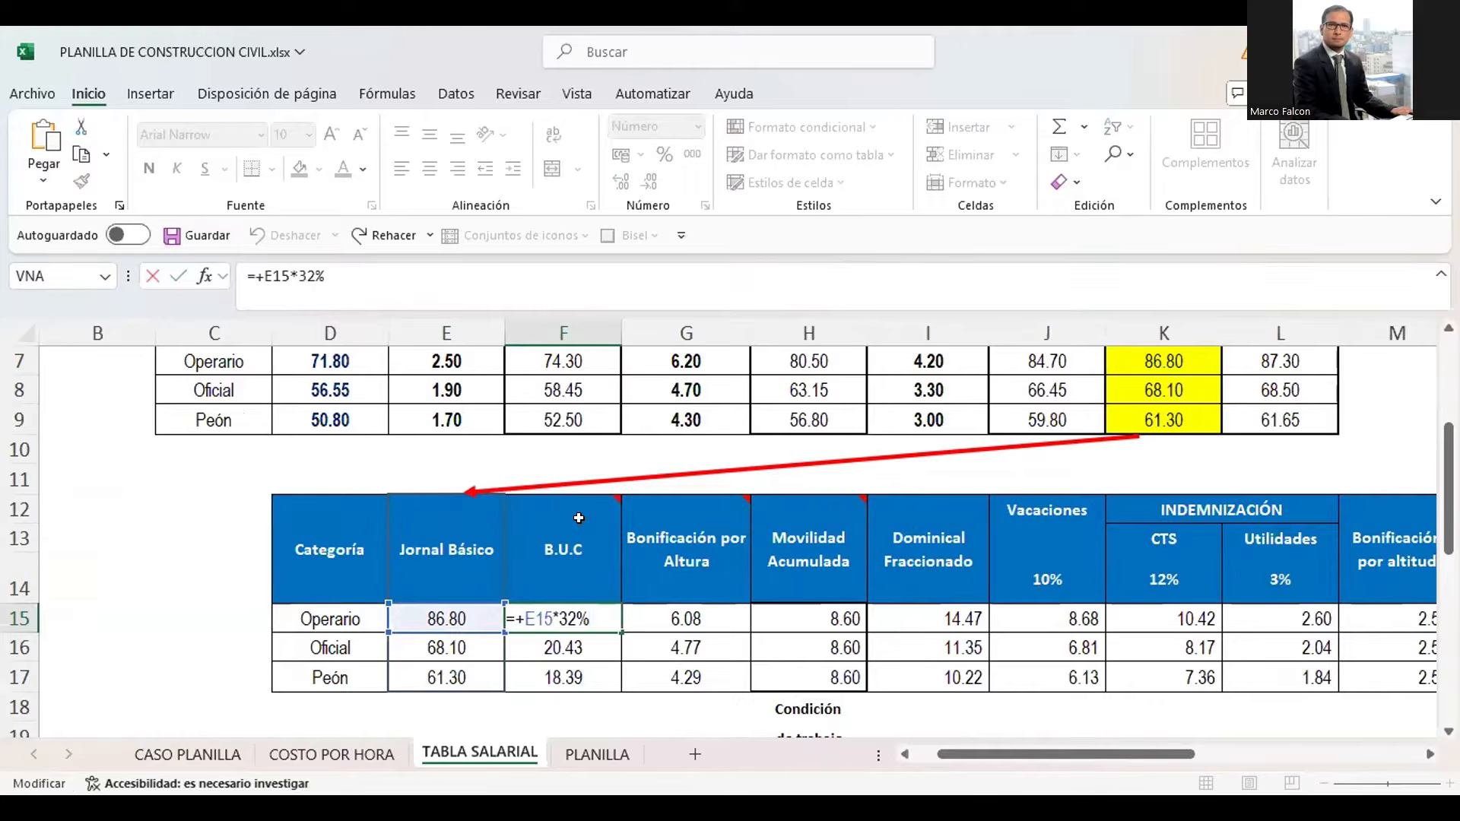
Inspect the B.U.C formulas for Oficial and Peón in F16 and F17, leaving every formula as it is
key(Return)
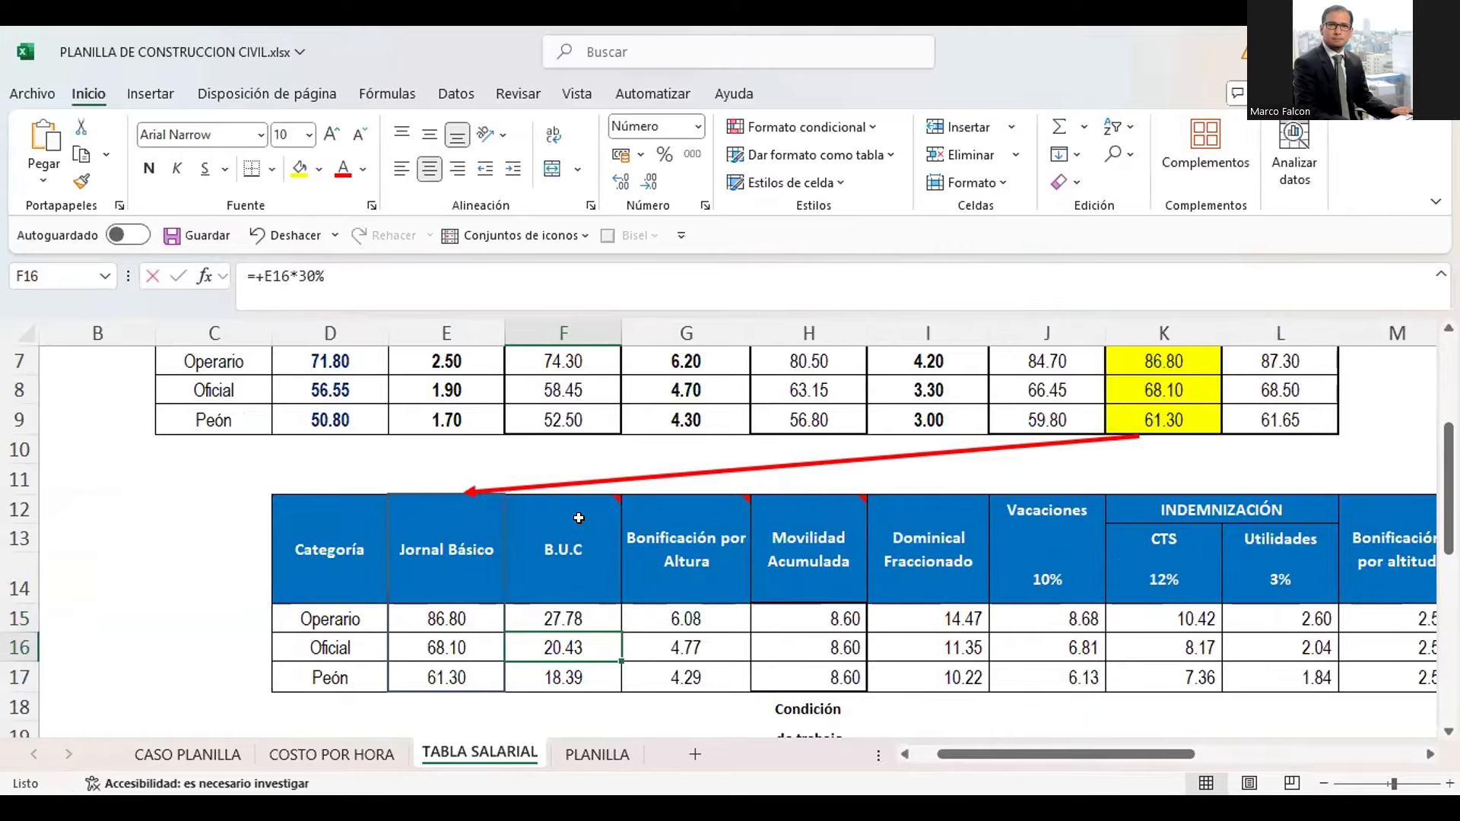
key(F2)
key(Return)
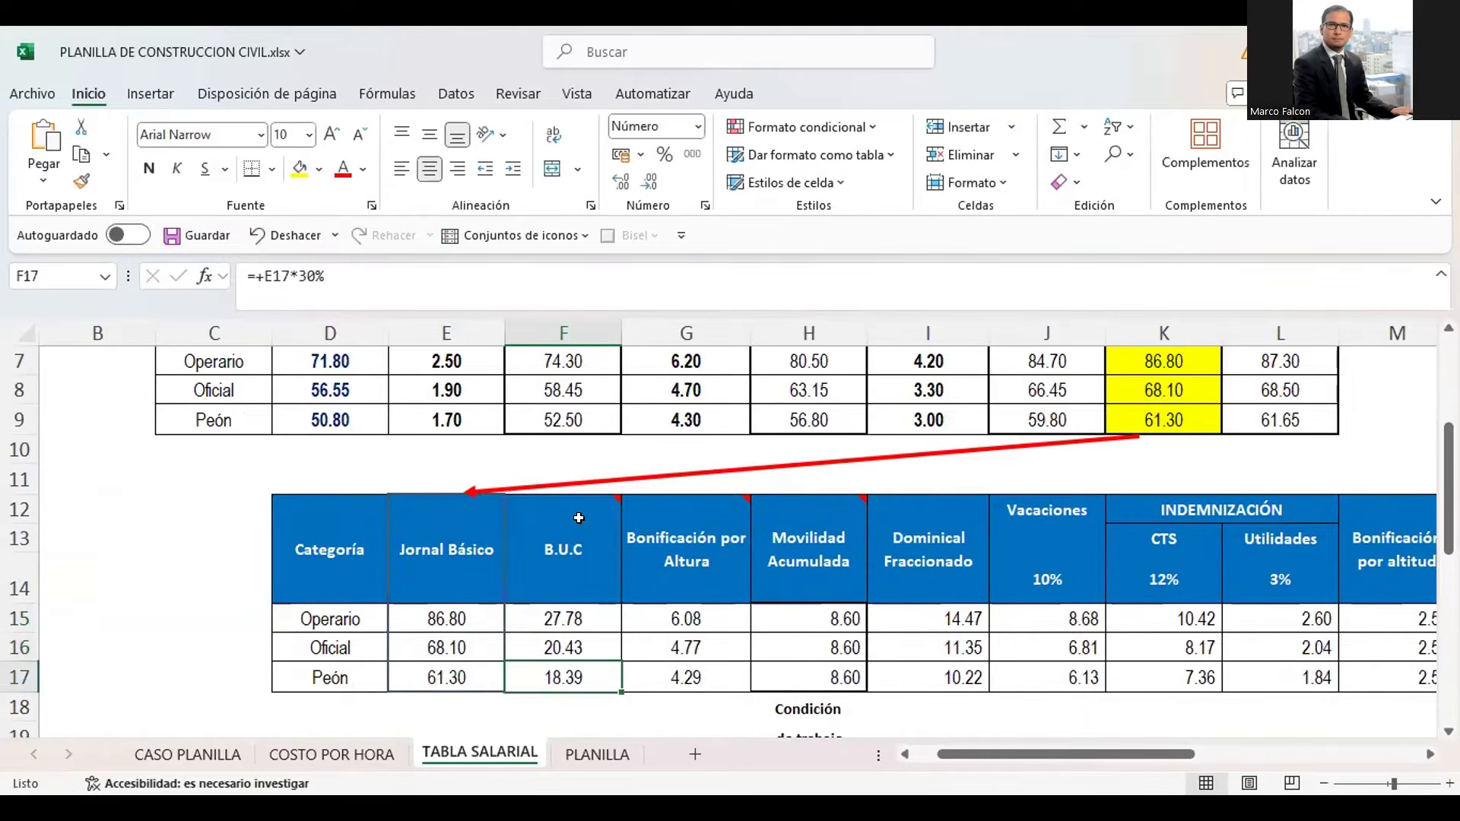
key(F2)
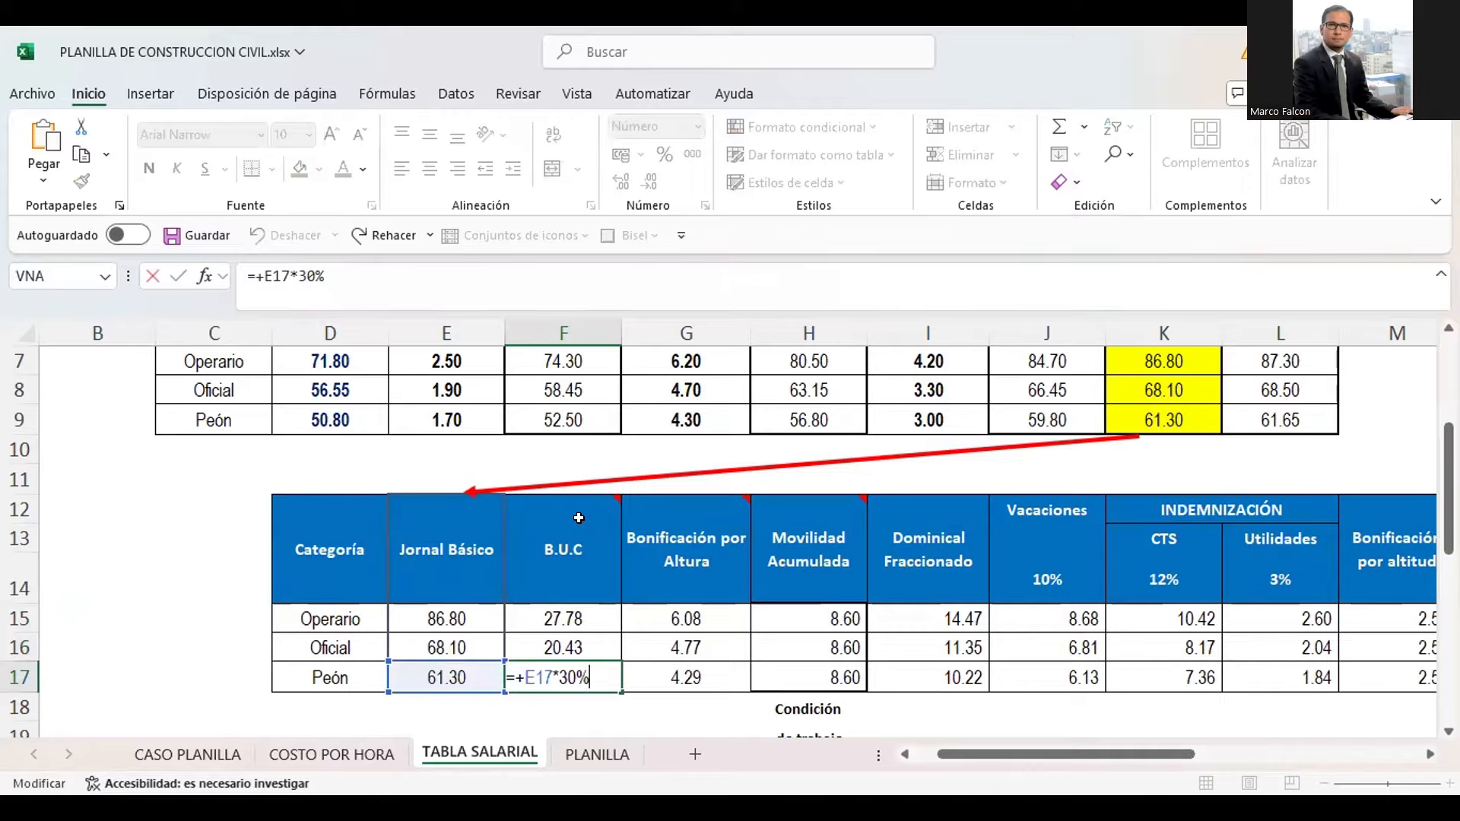
key(Return)
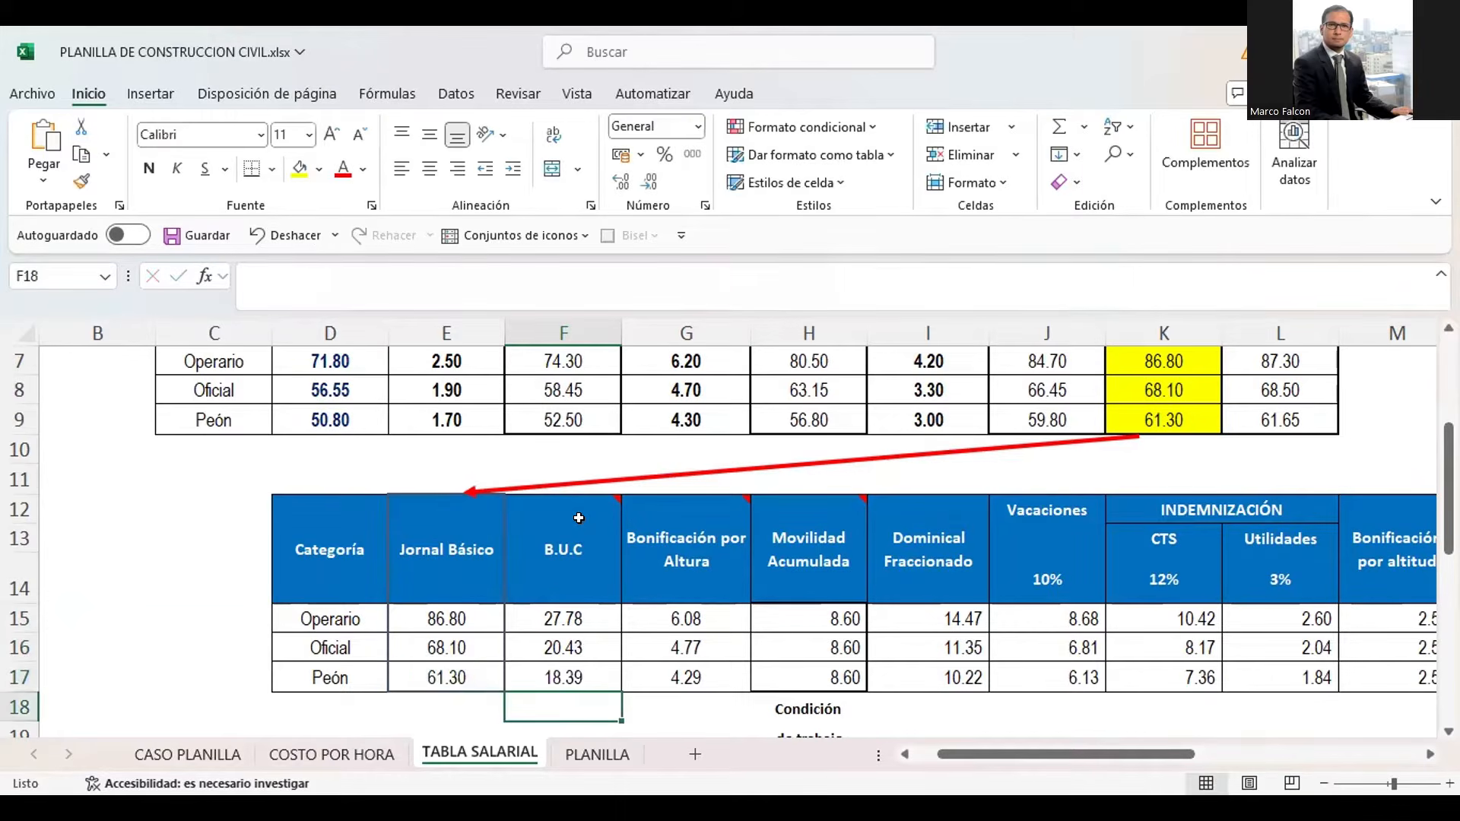
key(Up)
key(Up)
key(Up)
key(Up)
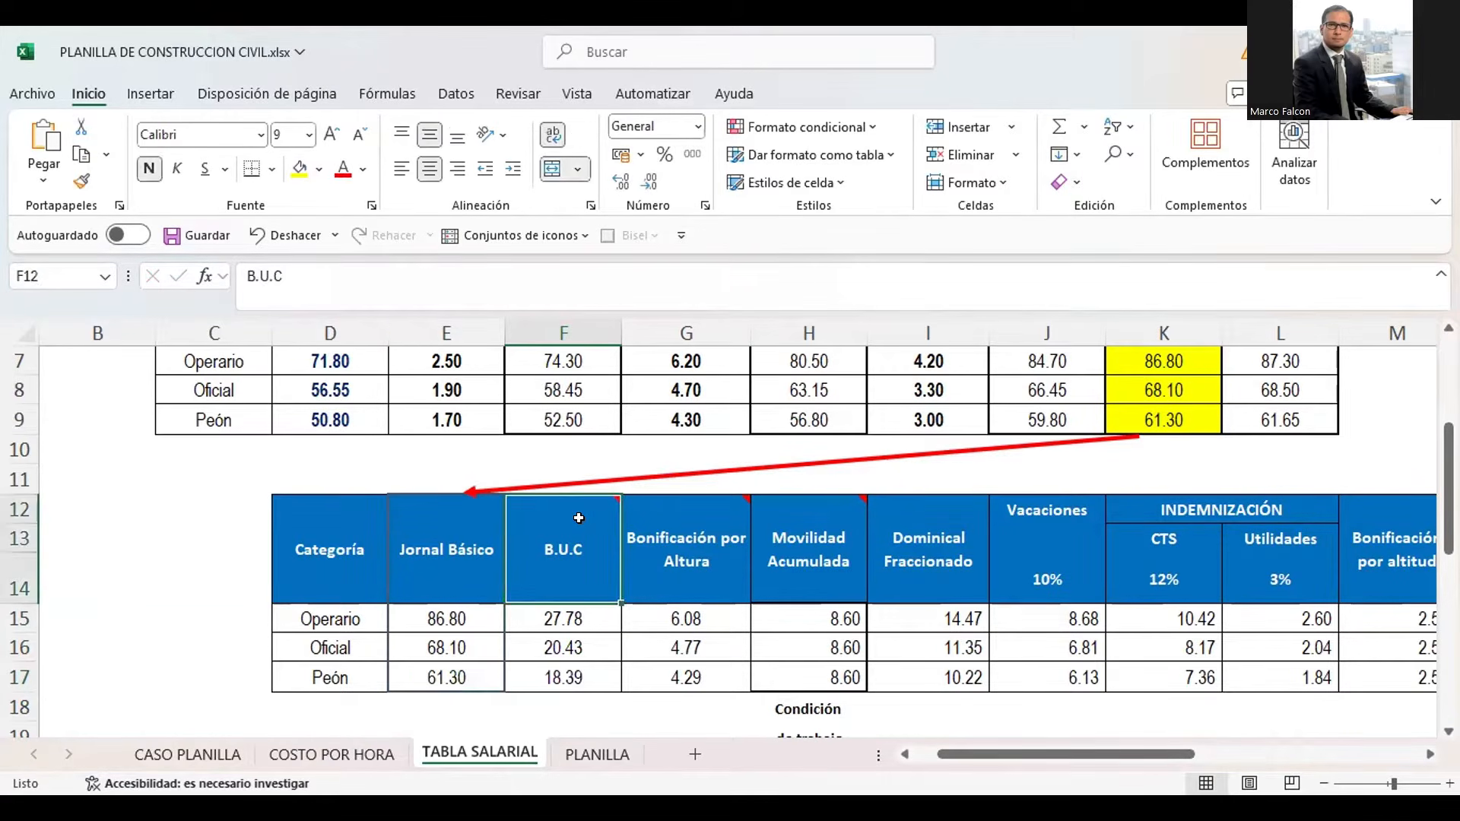
Compare the B.U.C formulas in F15:F17 with the worker categories they apply to
key(Down)
key(Left)
key(Left)
key(Down)
key(Down)
key(Right)
key(Right)
key(Up)
key(Up)
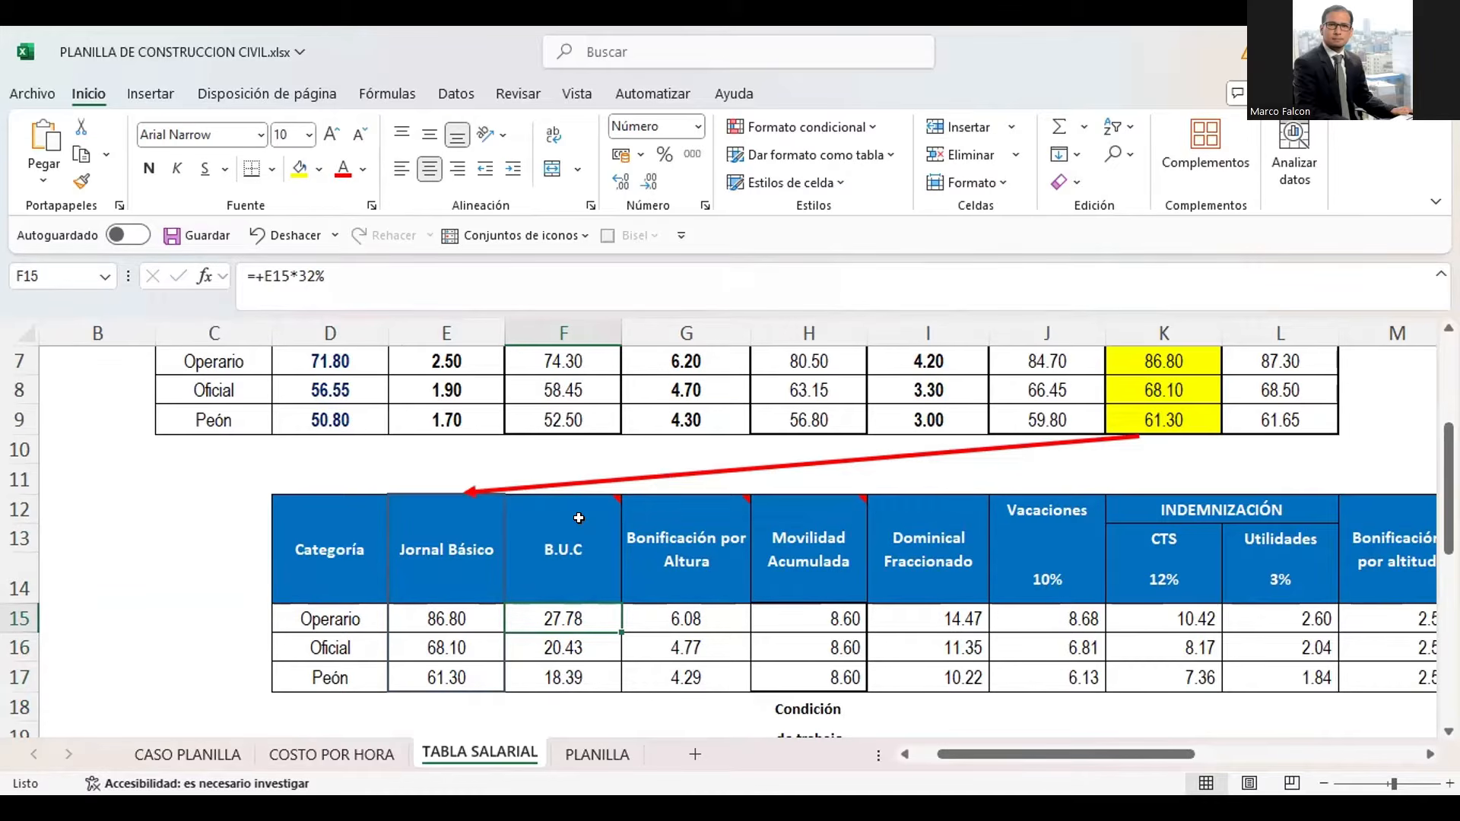
key(Down)
key(Down)
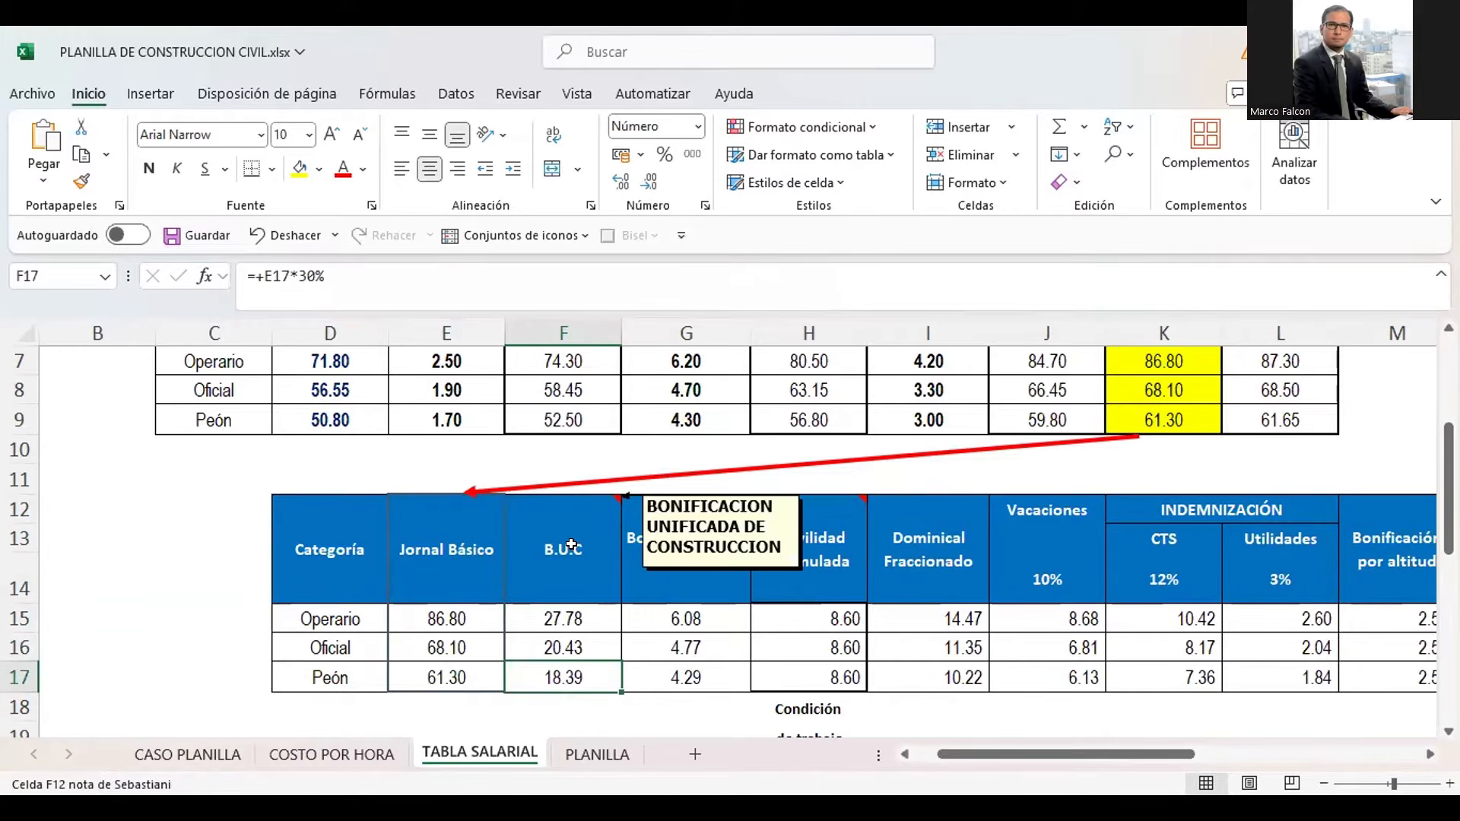
Highlight the B.U.C column from its heading through the Peón row, F12:F17
click(571, 544)
key(shift+Down)
key(shift+Down)
key(shift+Down)
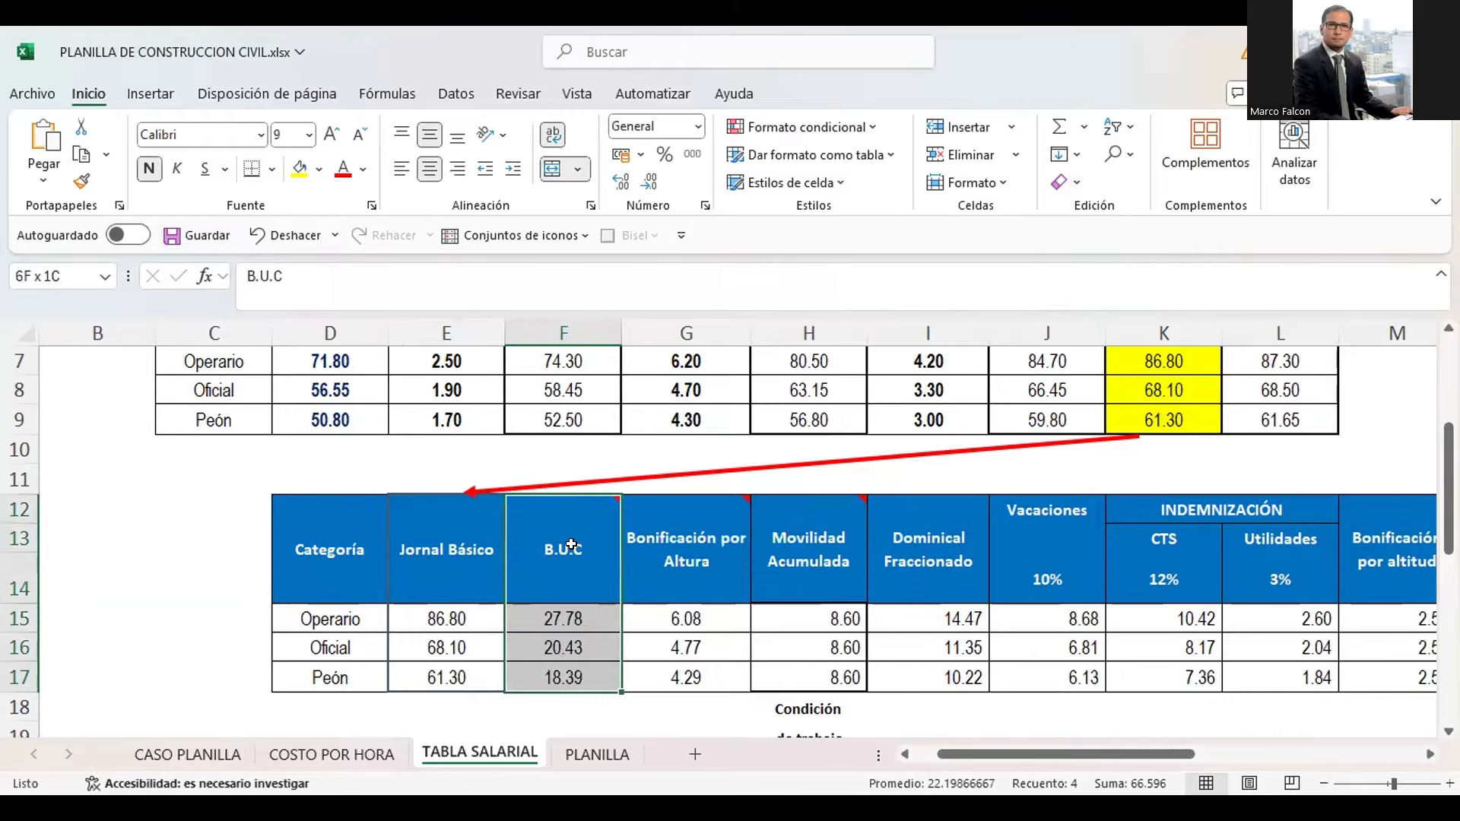
Highlight the Bonificación por Altura column from heading to Peón row, G12:G17, and return to its heading
key(Right)
key(shift+Down)
key(shift+Down)
key(shift+Down)
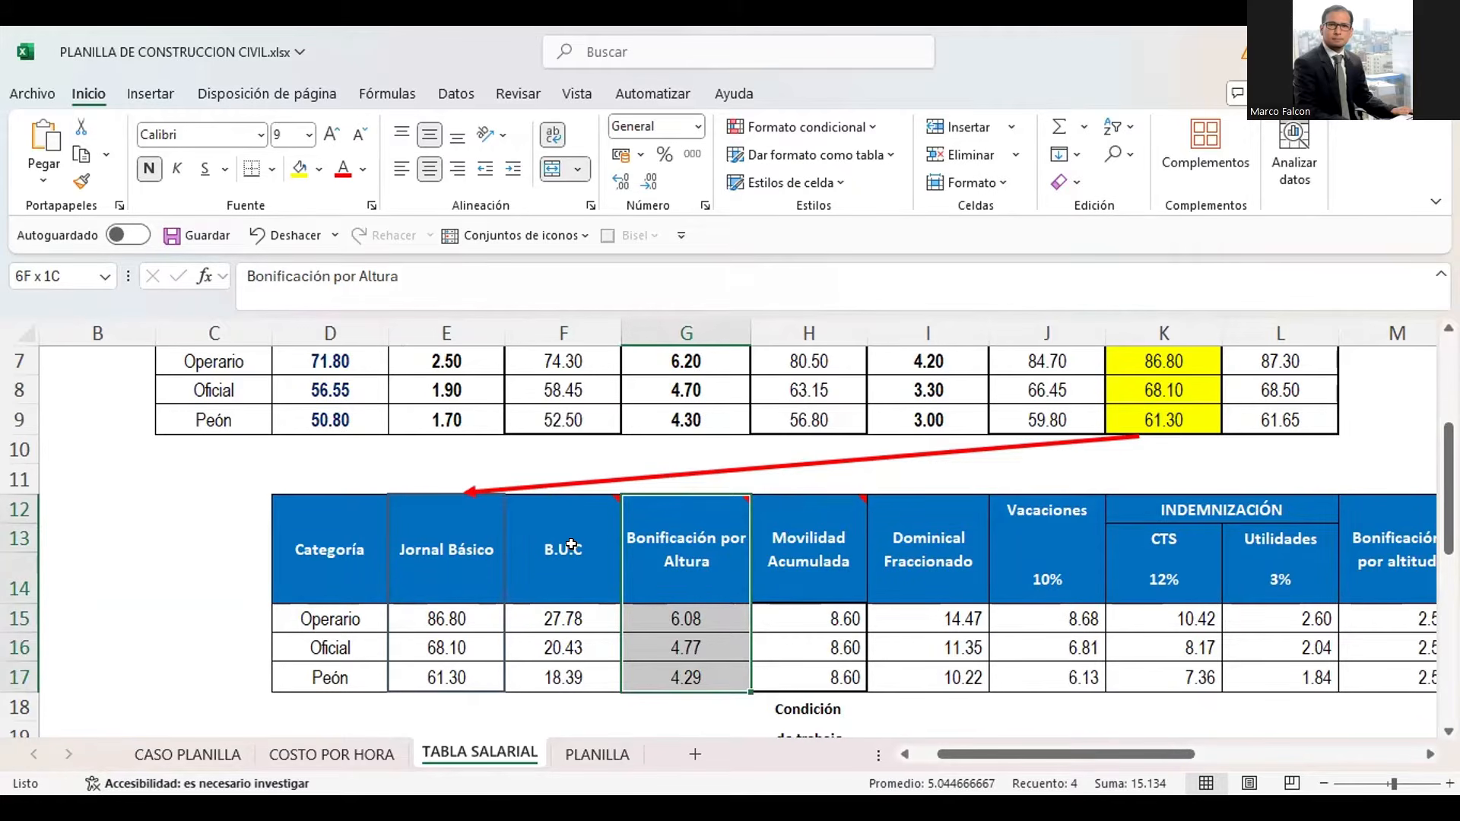
key(Down)
key(Down)
key(Up)
key(Up)
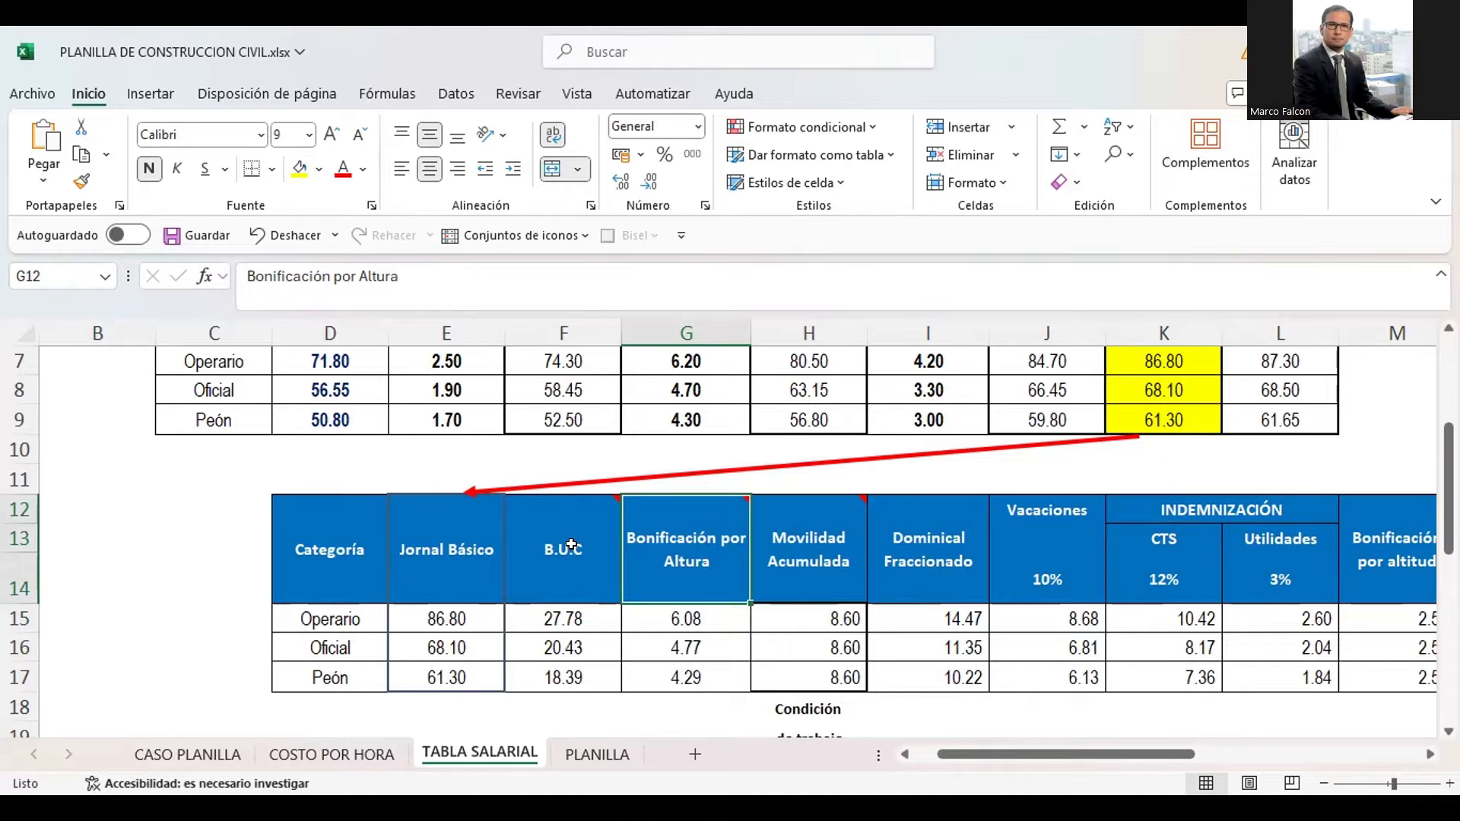
Check the Bonificación por Altura formulas for the three categories in G15:G17
key(Down)
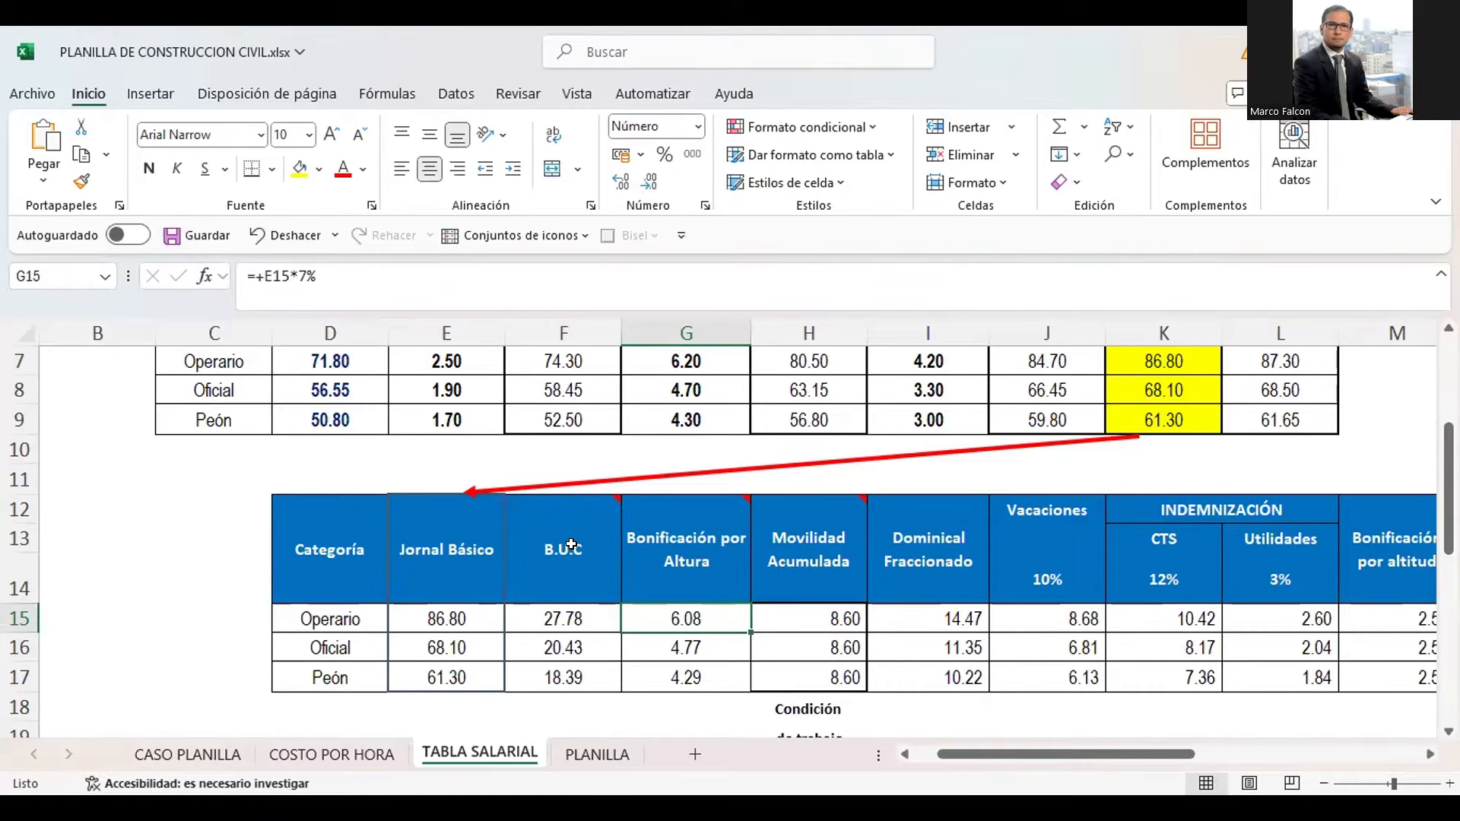
key(Down)
key(Down)
key(Up)
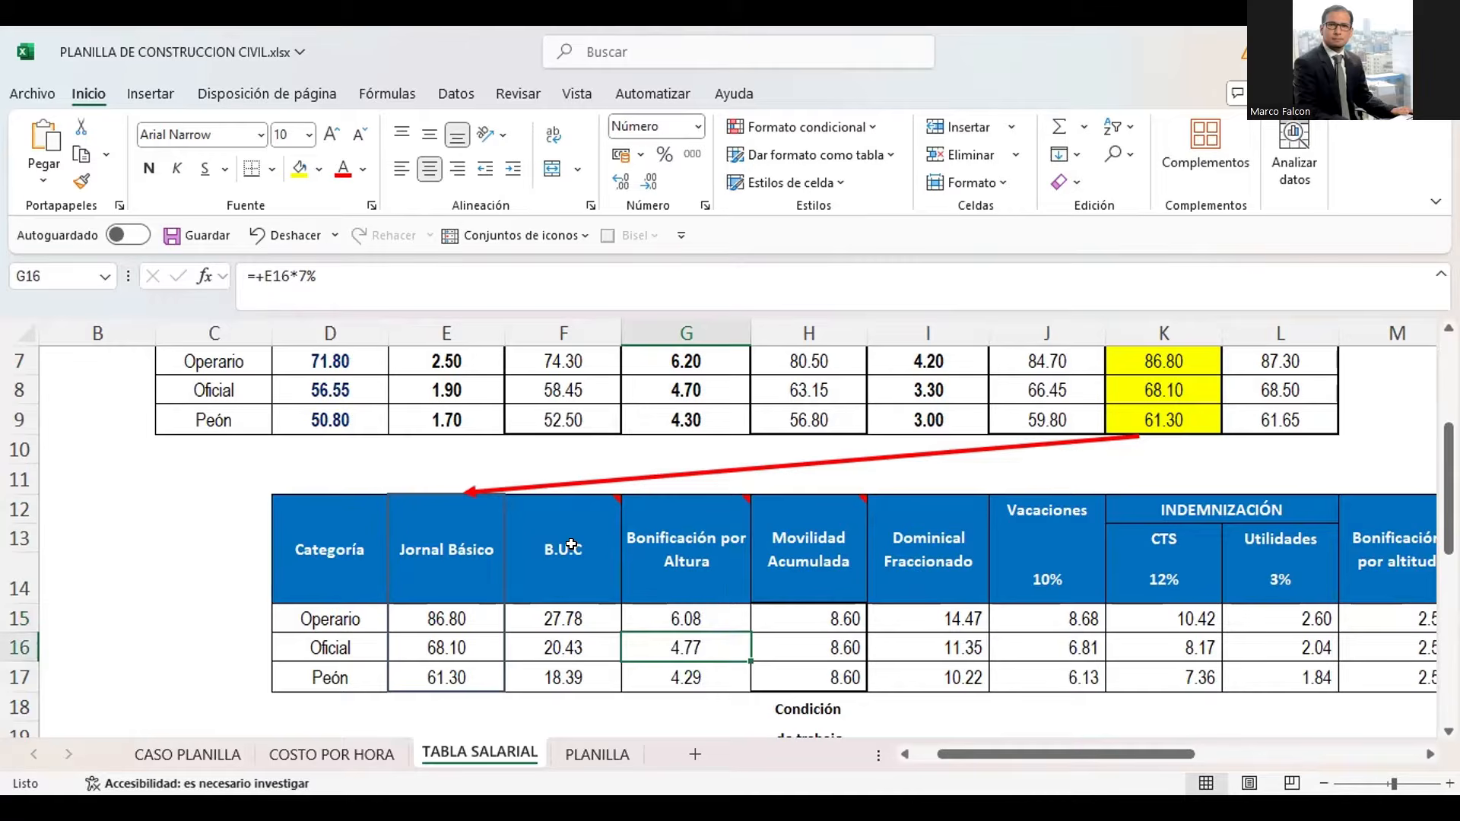
key(Up)
Examine the Movilidad Acumulada heading and its amounts for the three categories in H15:H17
key(Right)
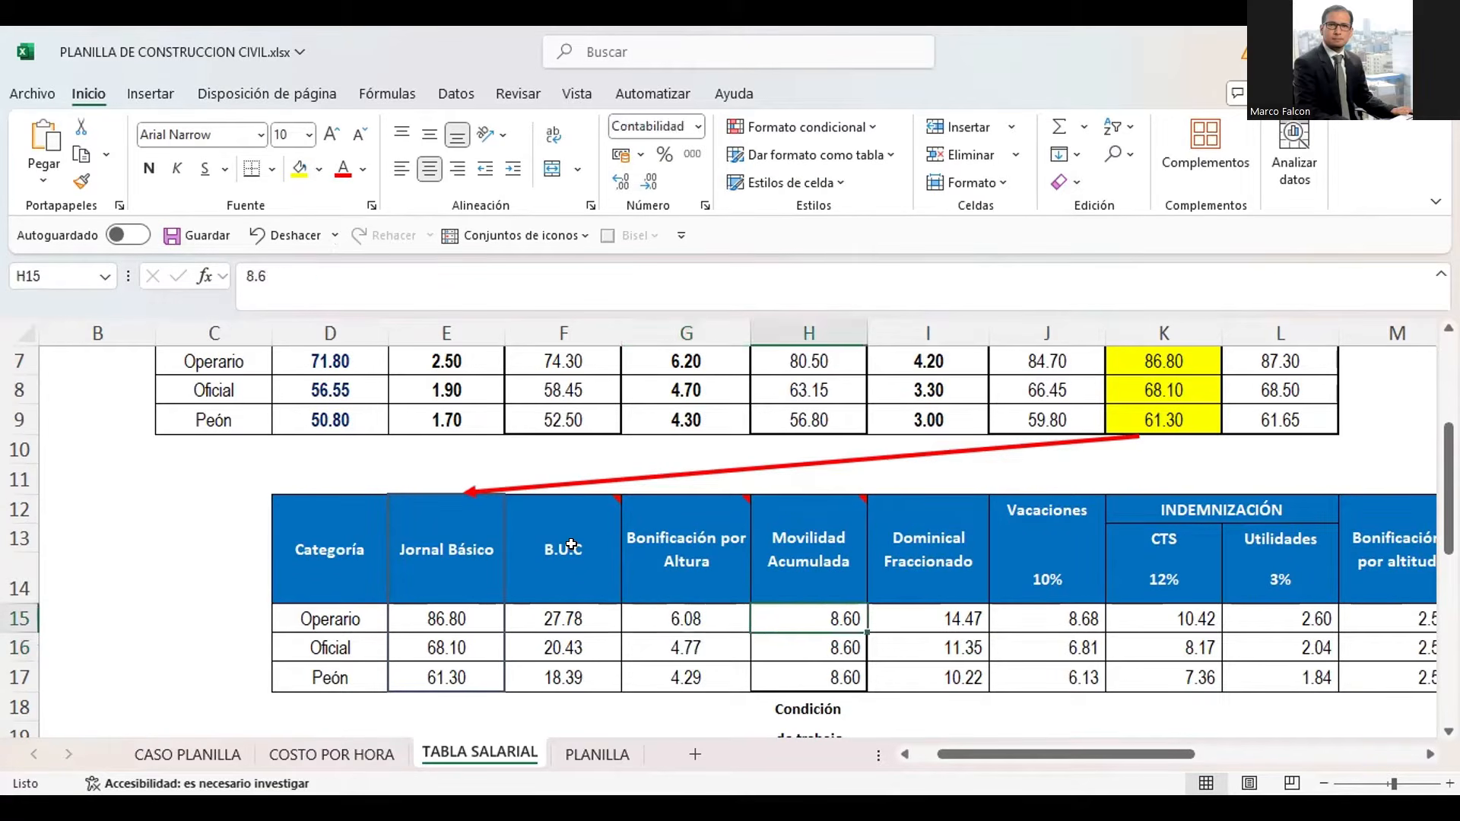
key(shift+Down)
key(shift+Down)
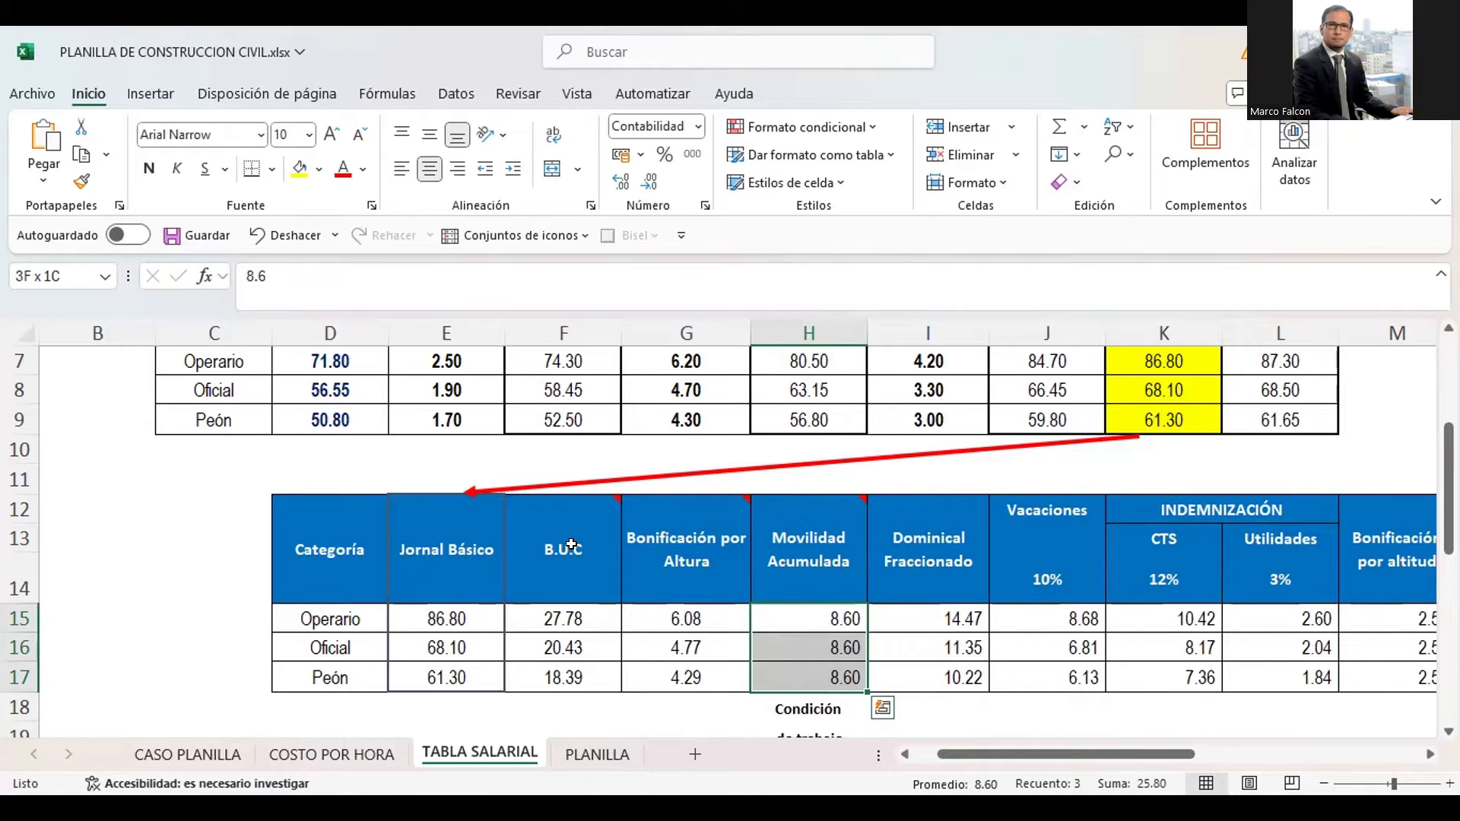
key(Up)
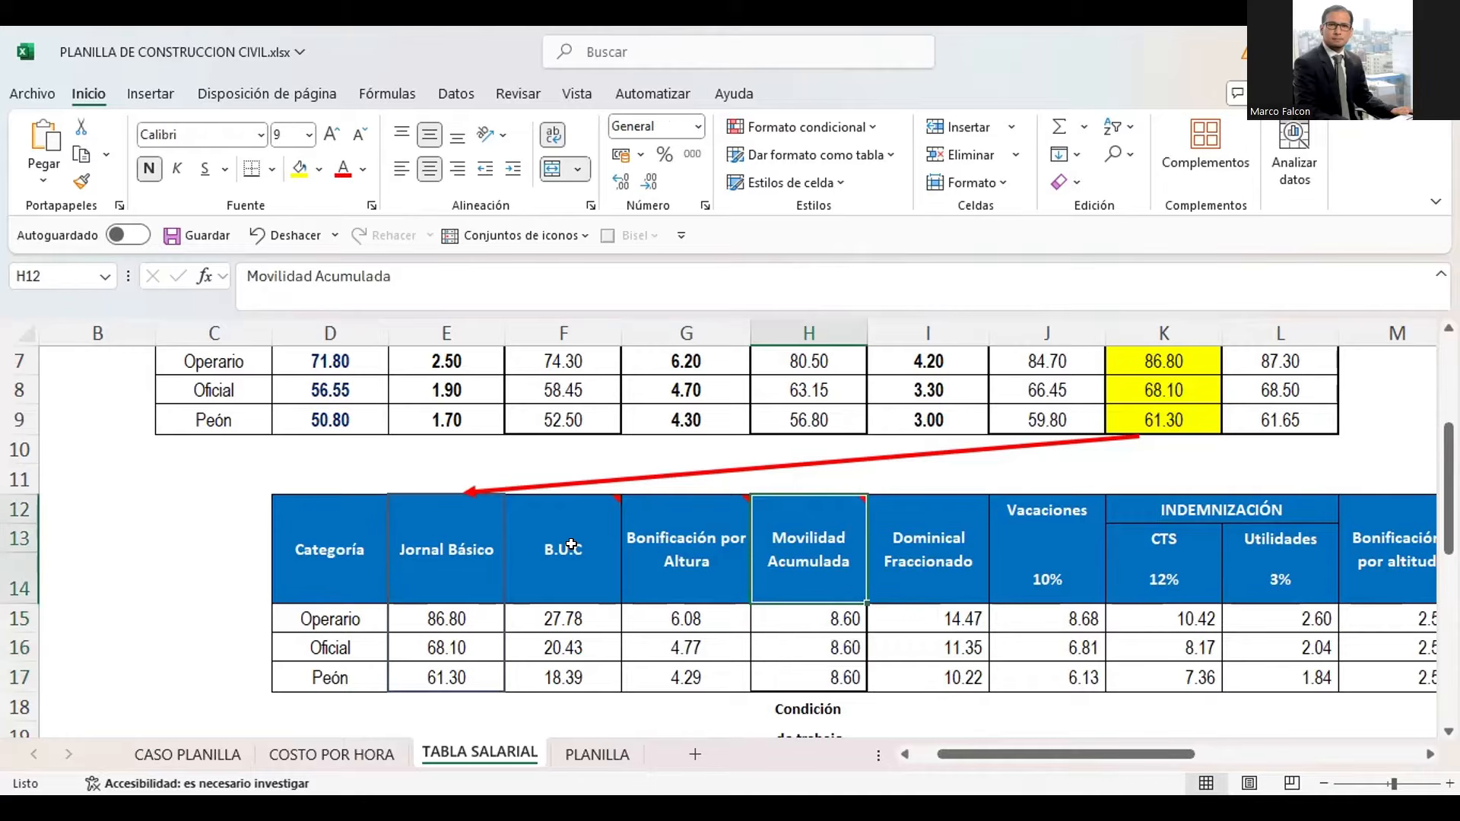
key(Down)
key(Down)
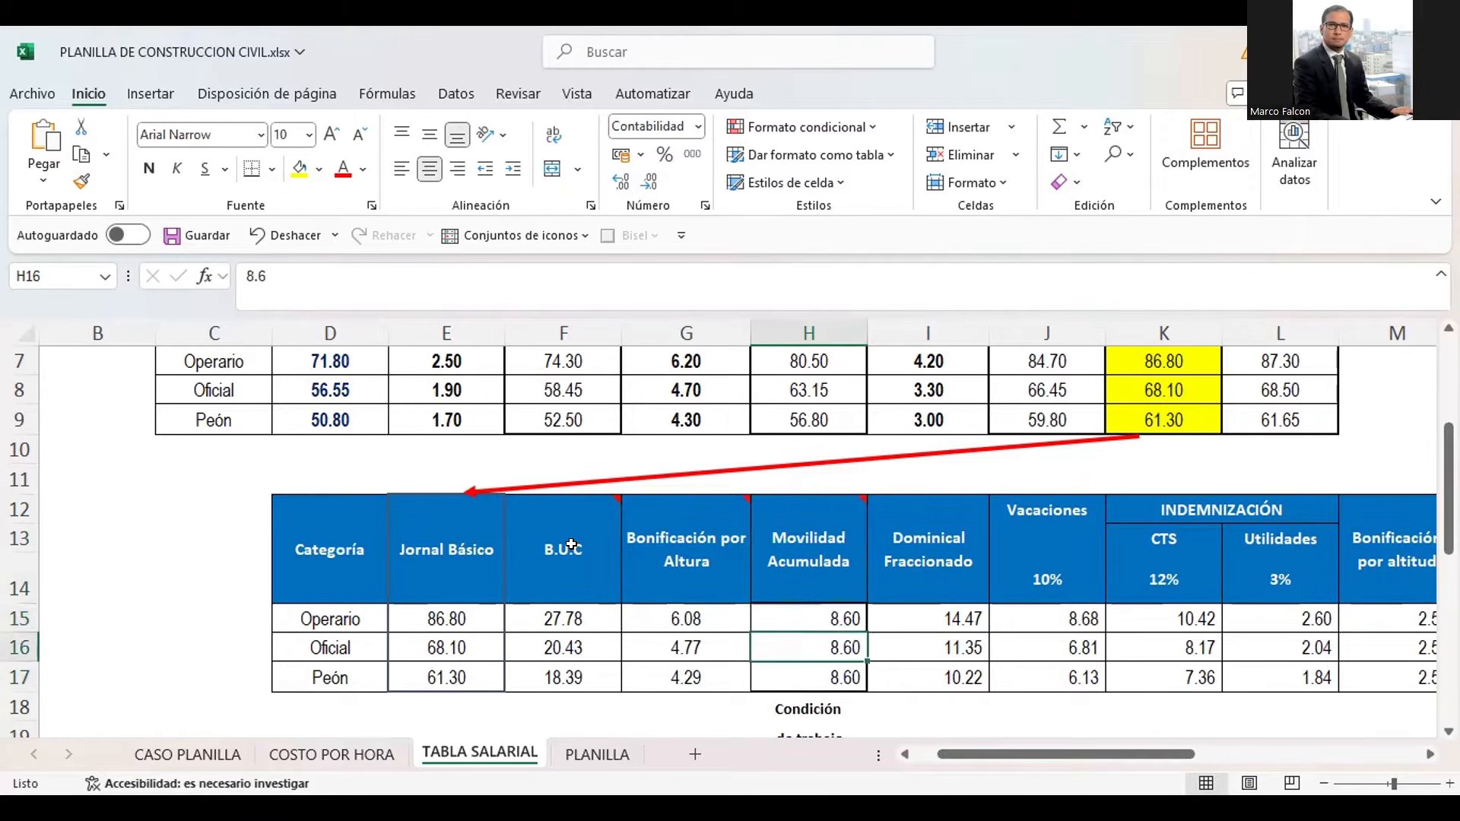
key(Down)
key(Up)
Go back to the Jornal Básico cells and highlight the B.U.C values in F15:F17
key(Left)
key(Left)
key(Left)
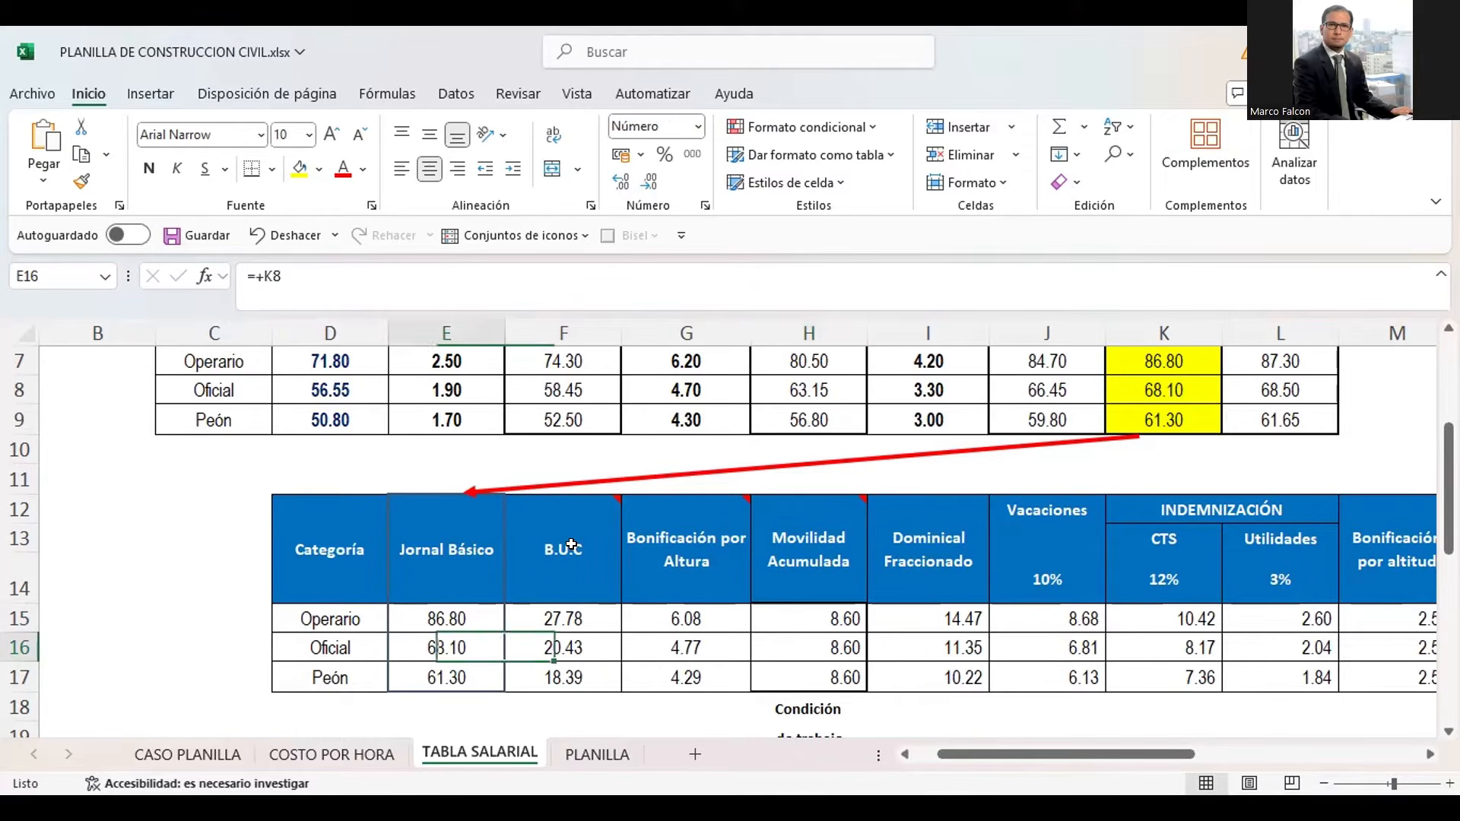
key(Up)
key(Right)
key(Up)
key(Down)
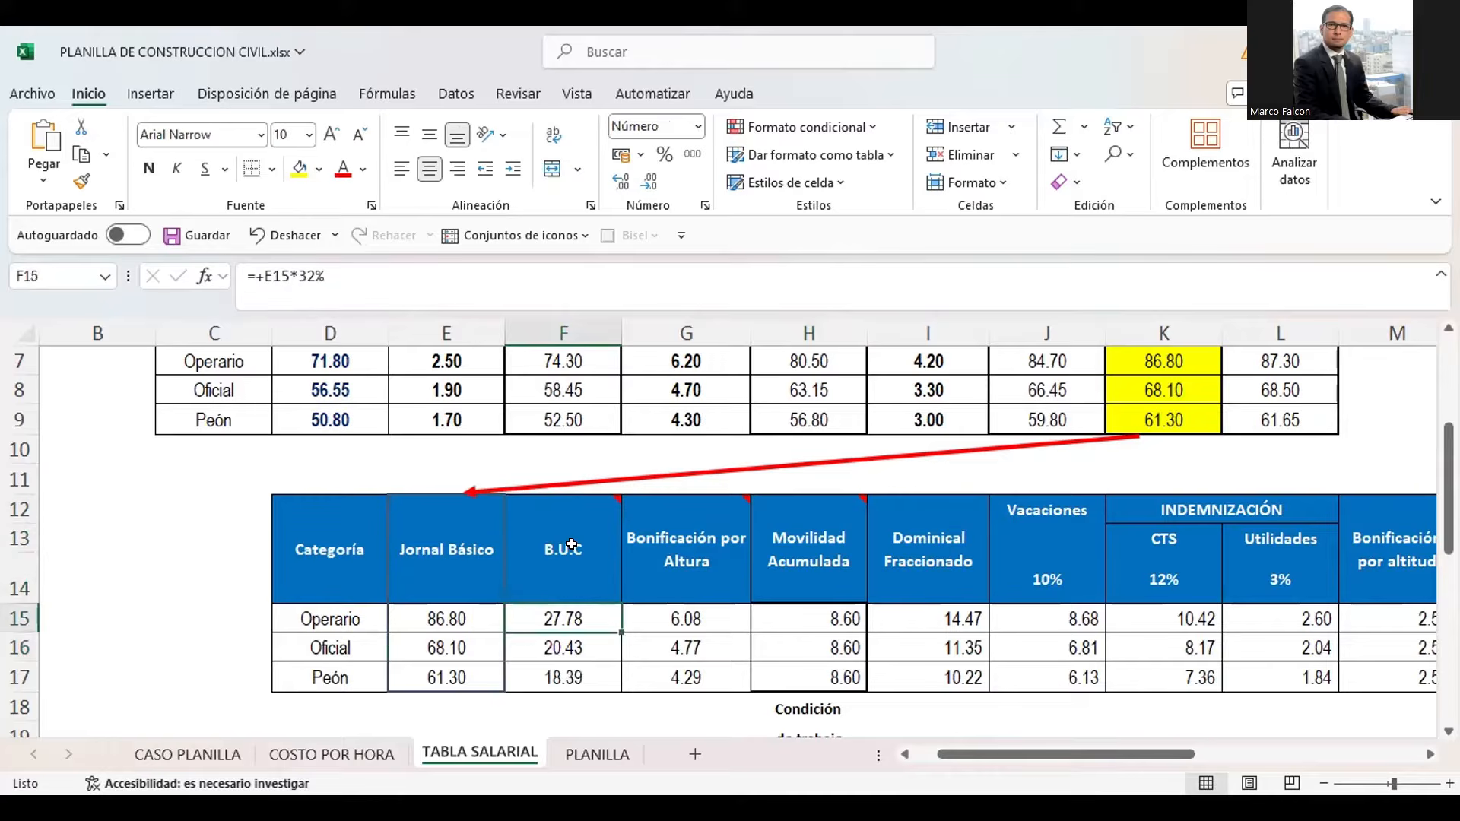
key(shift+Down)
key(shift+Down)
Highlight the Bonificación por Altura values below the heading and return to the Operario's Movilidad Acumulada in H15
key(Right)
key(shift+Down)
key(shift+Down)
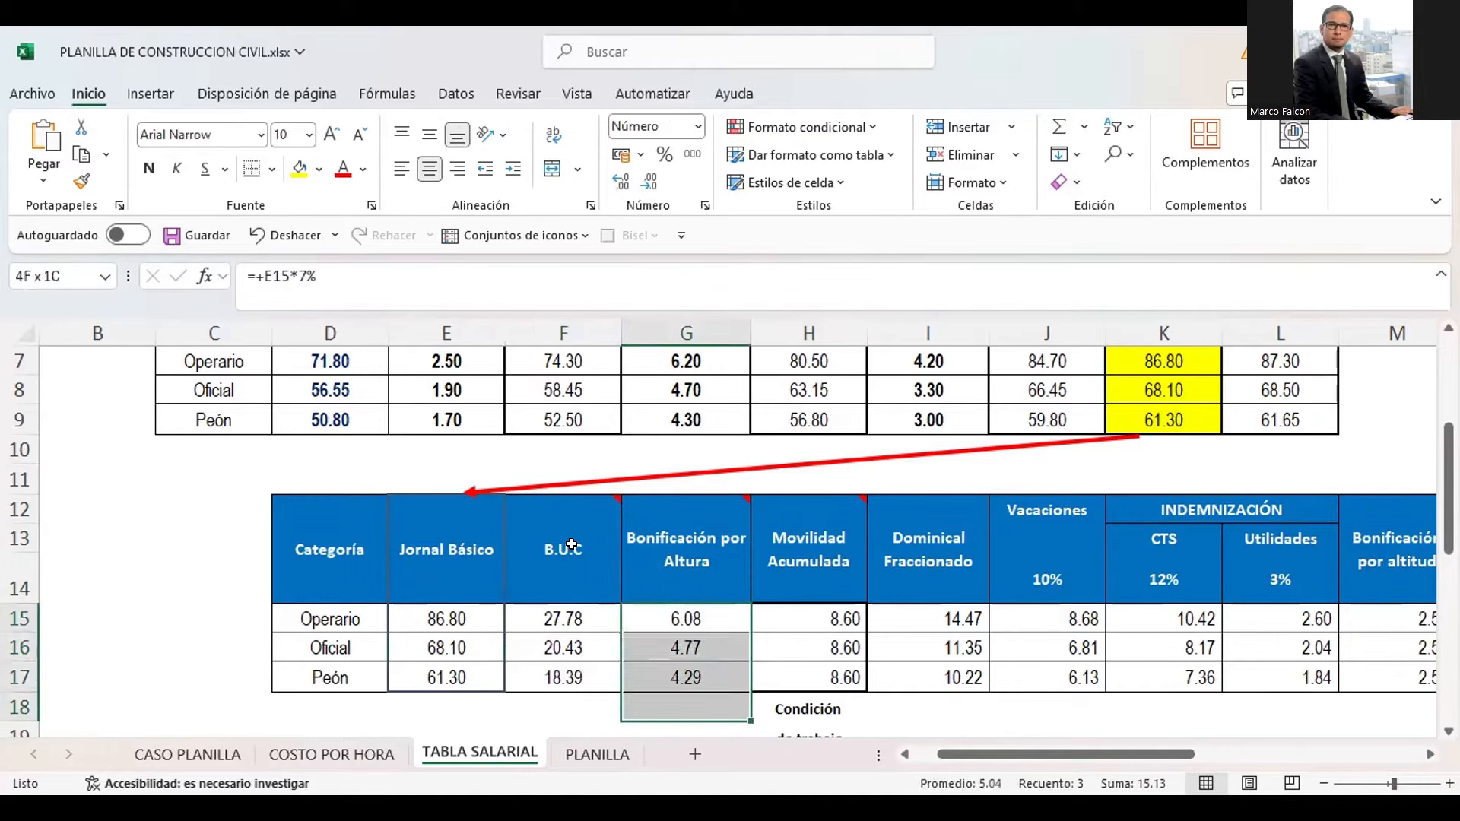
key(shift+Down)
key(shift+Up)
key(shift+Left)
key(Right)
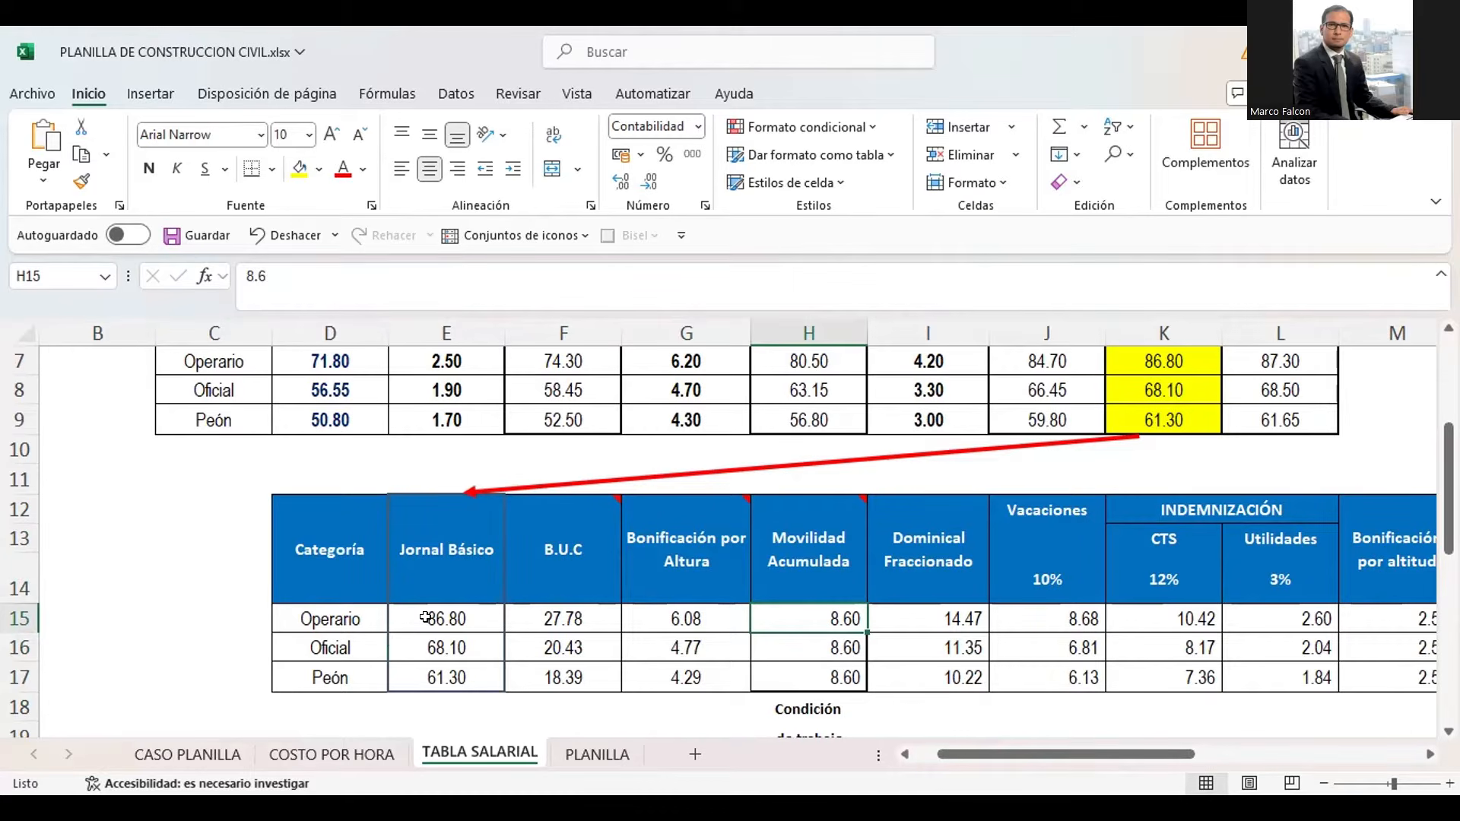
Highlight the Jornal Básico wages in E15:E17 and check the Operario's B.U.C formula in F15
drag(426, 617, 432, 681)
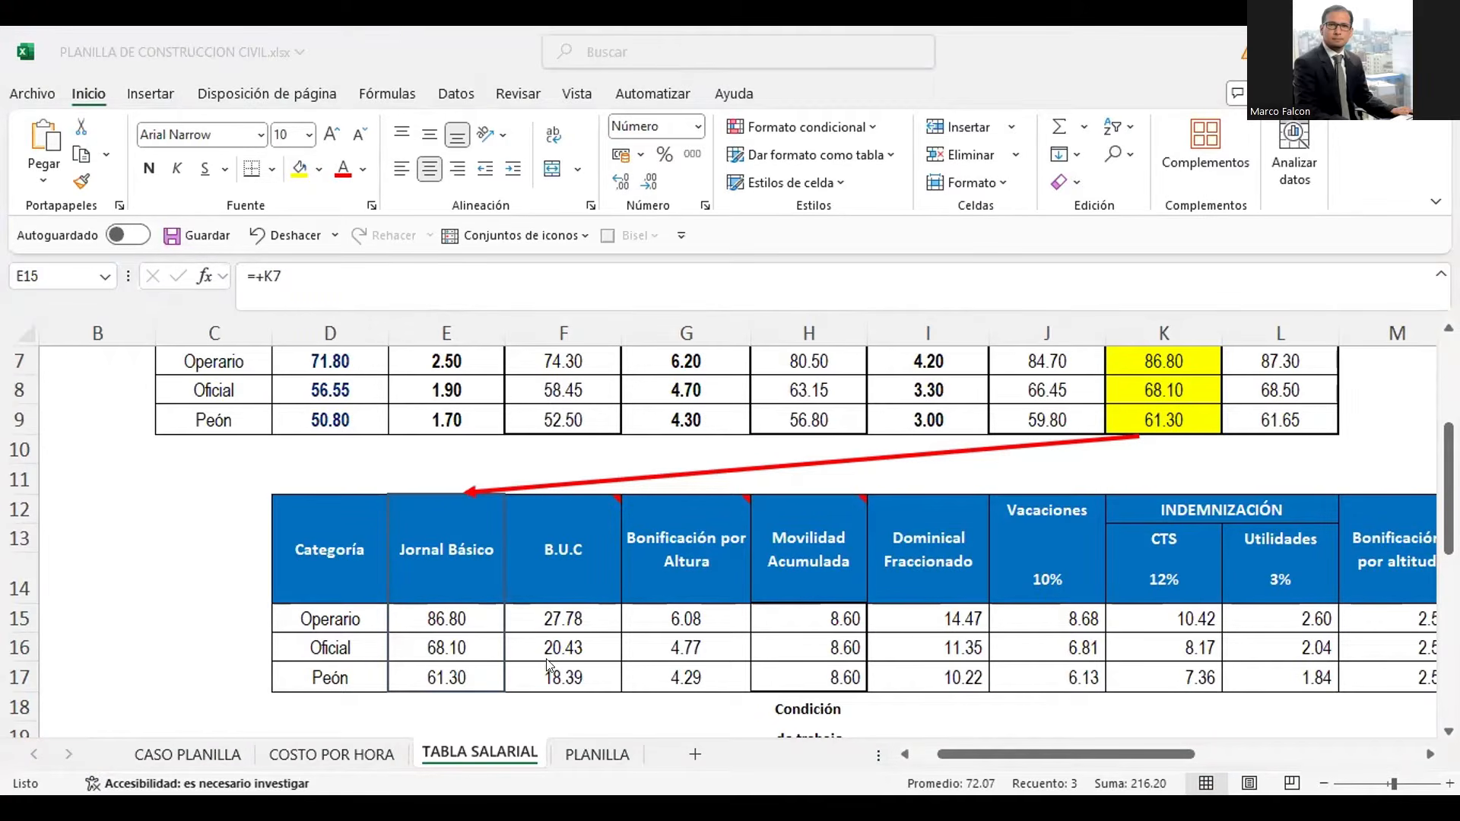
double_click(555, 614)
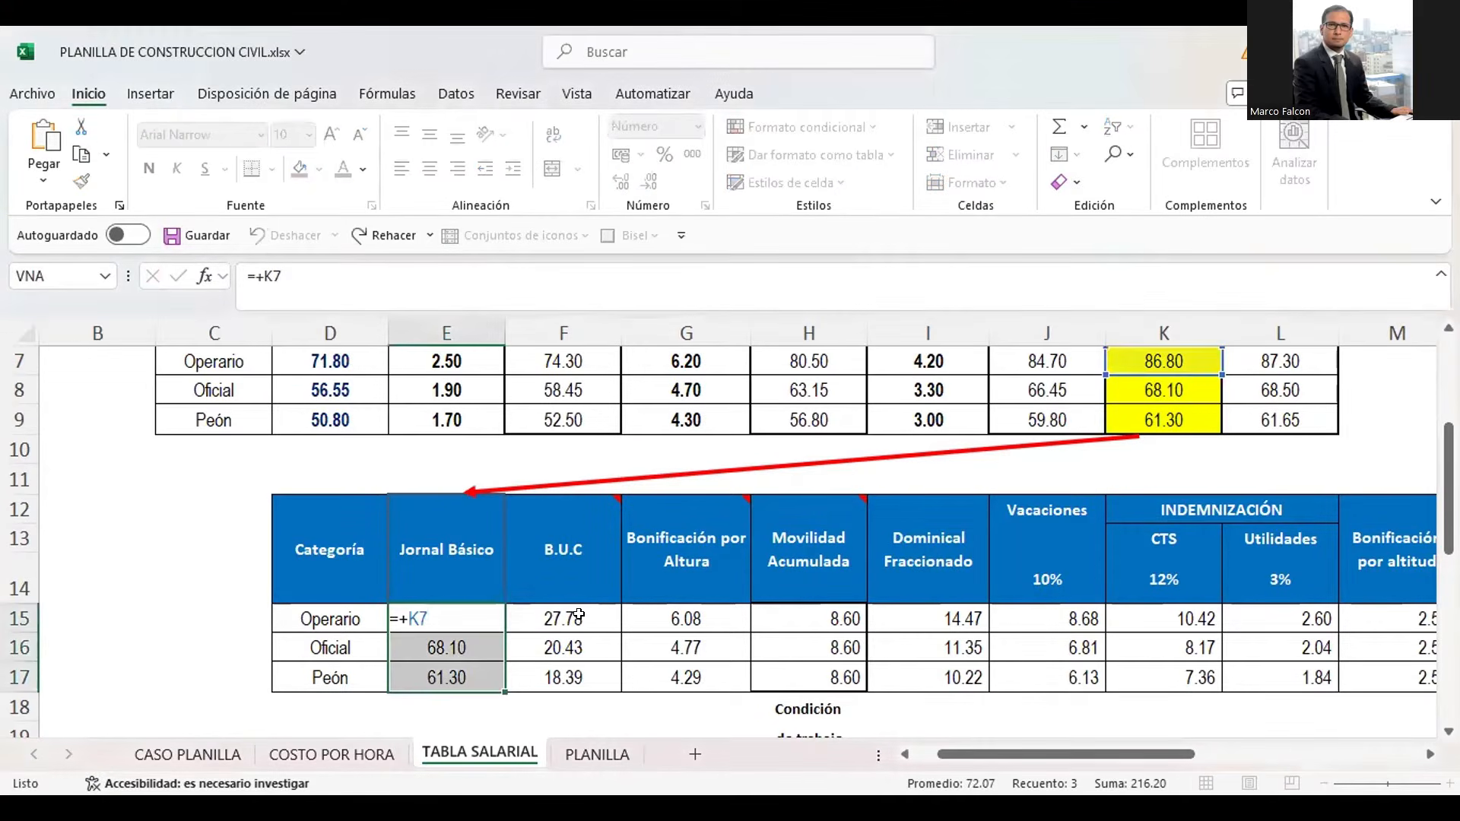
click(554, 614)
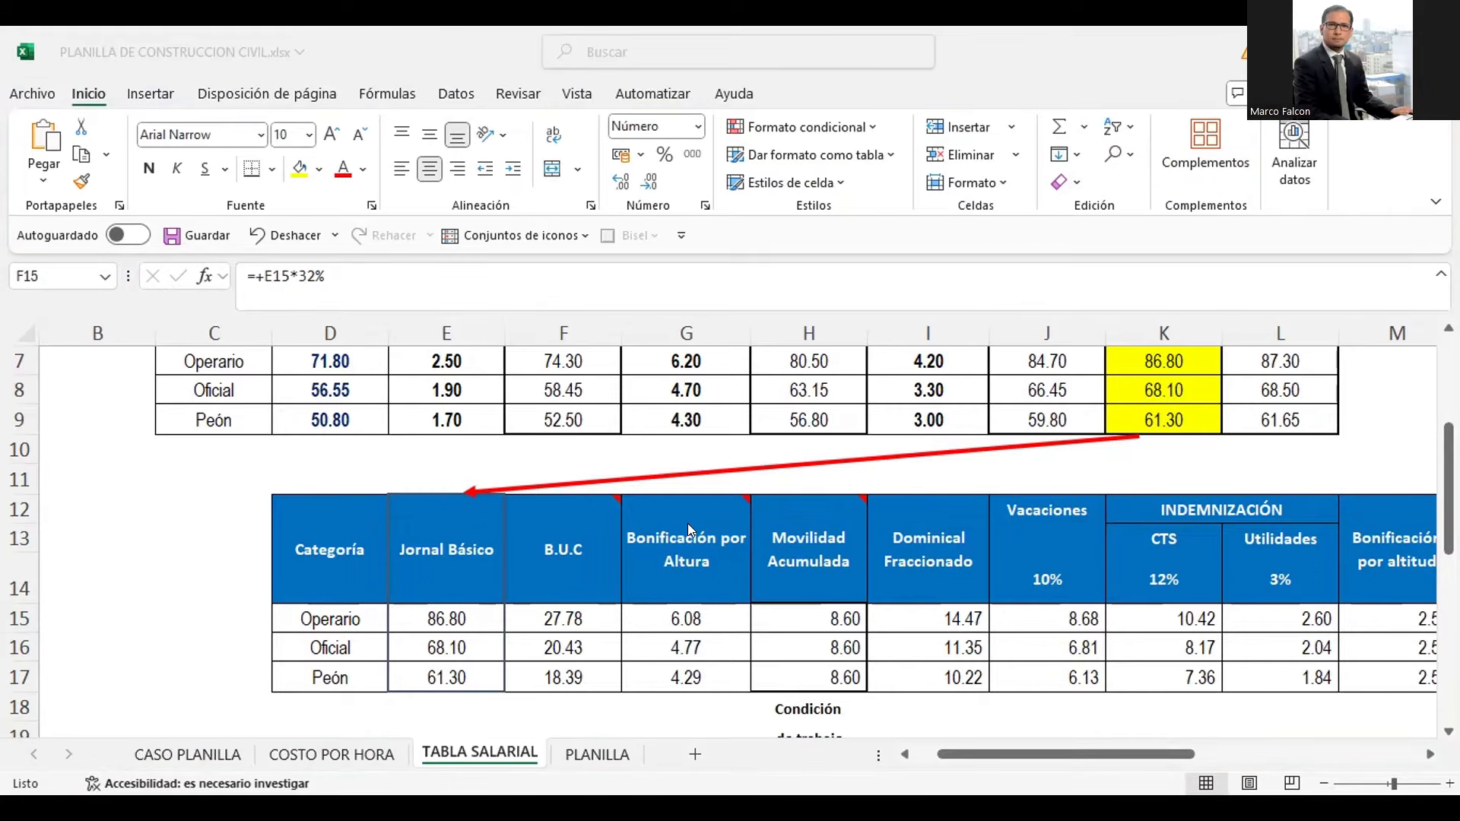
click(655, 615)
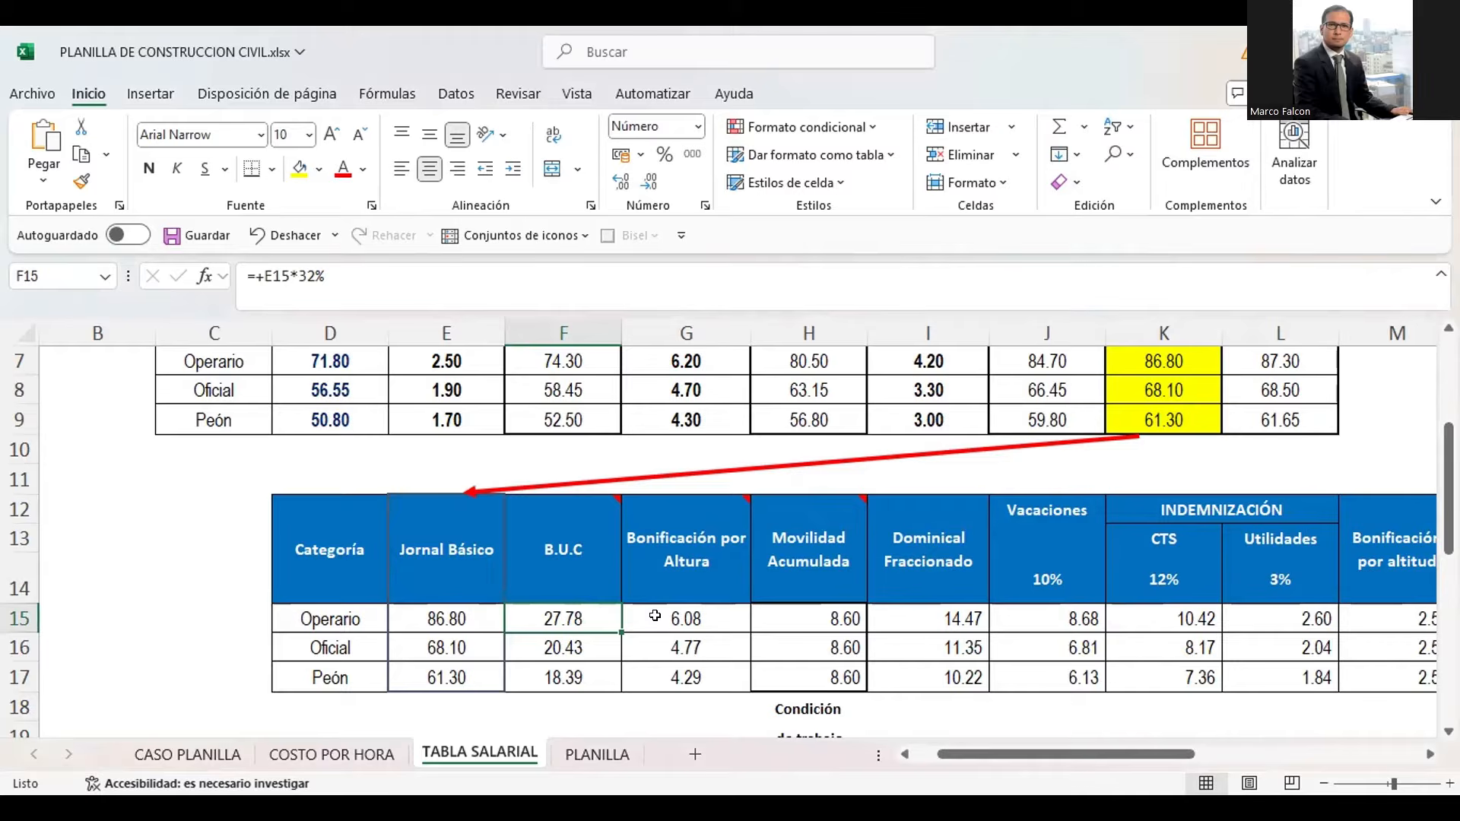
Look through the Operario row's concepts from Dominical Fraccionado to the 100% overtime column and back to the first columns
key(Right)
key(Right)
key(Right)
key(Right)
key(Right)
key(Right)
key(Right)
key(Right)
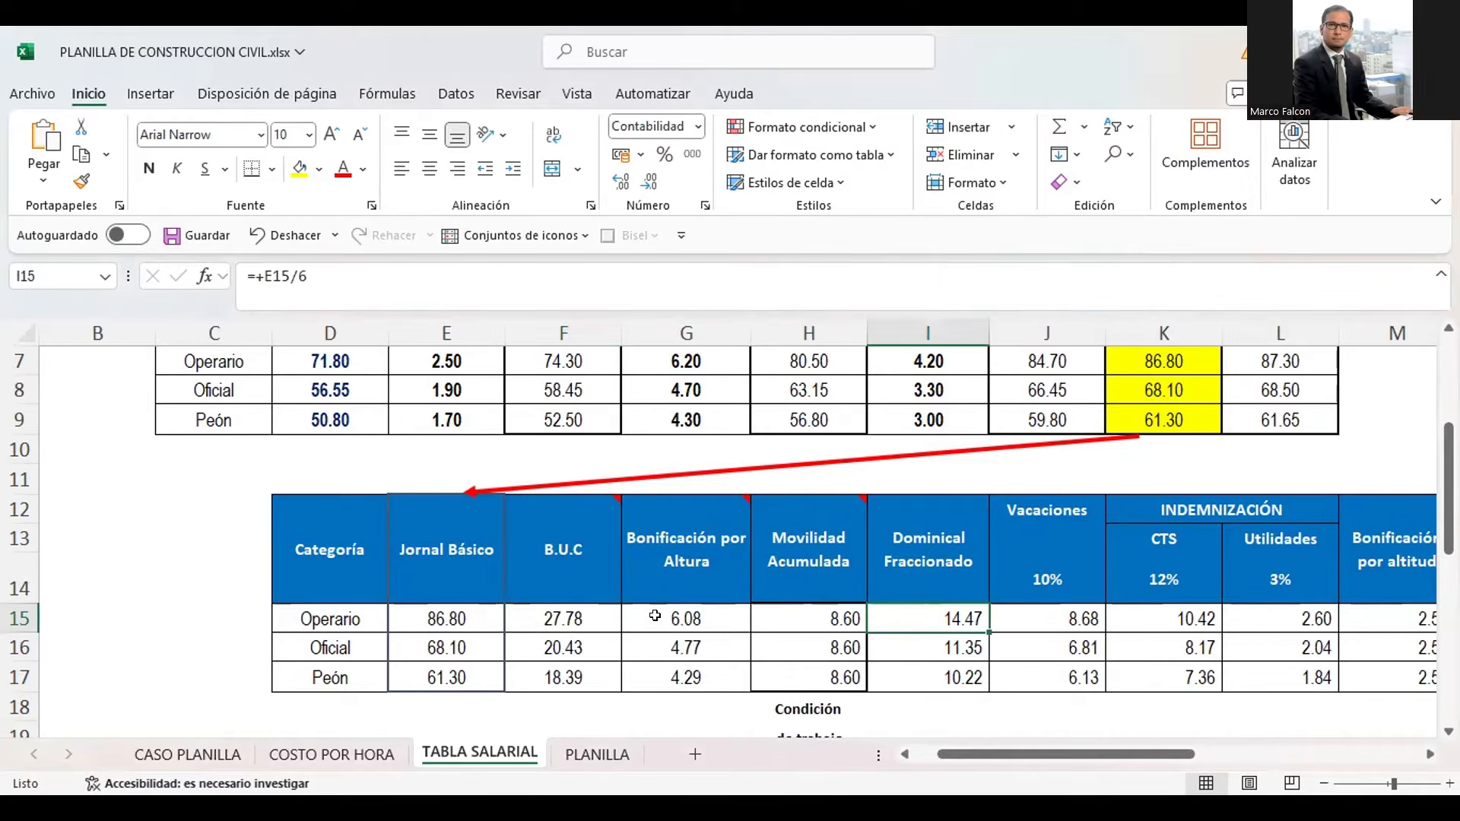
key(Right)
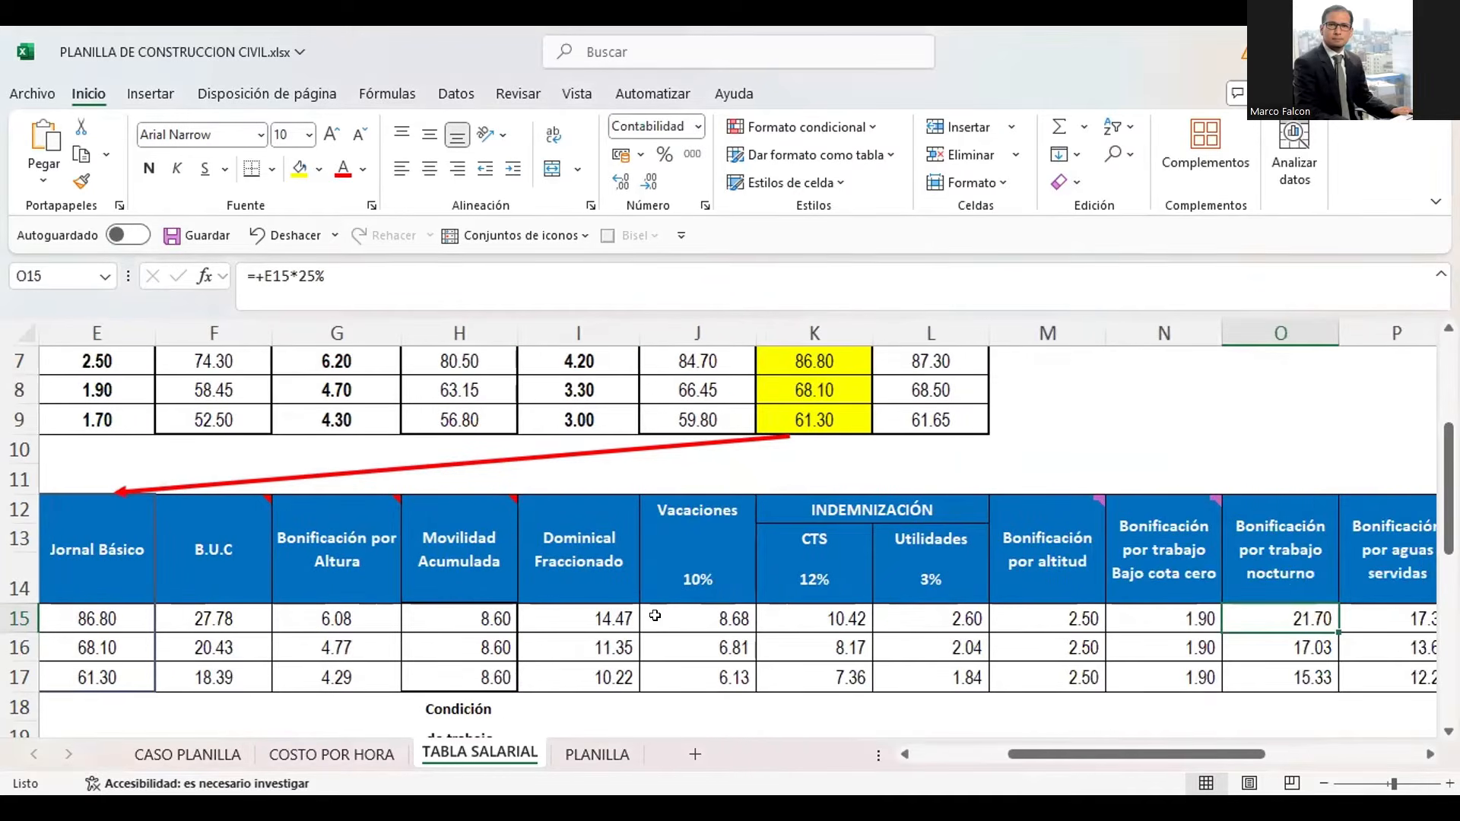
key(Right)
key(Right)
key(Right)
key(Right)
key(Right)
key(Right)
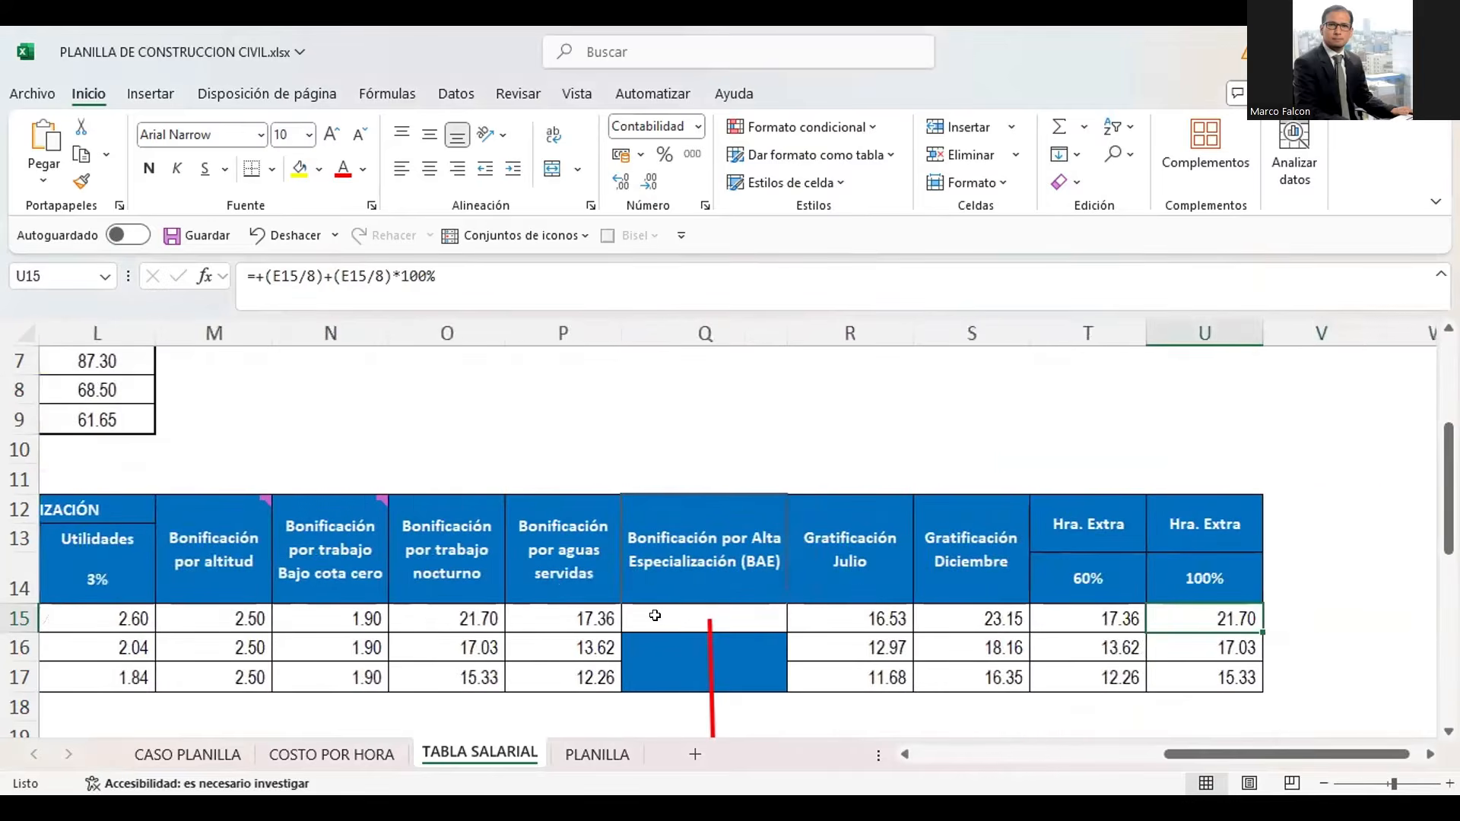
key(Left)
key(Left)
key(Left)
key(Left)
key(Left)
key(Left)
key(Left)
key(Left)
key(Left)
key(Left)
key(Left)
key(Left)
key(Left)
key(Left)
key(Left)
key(Left)
key(Left)
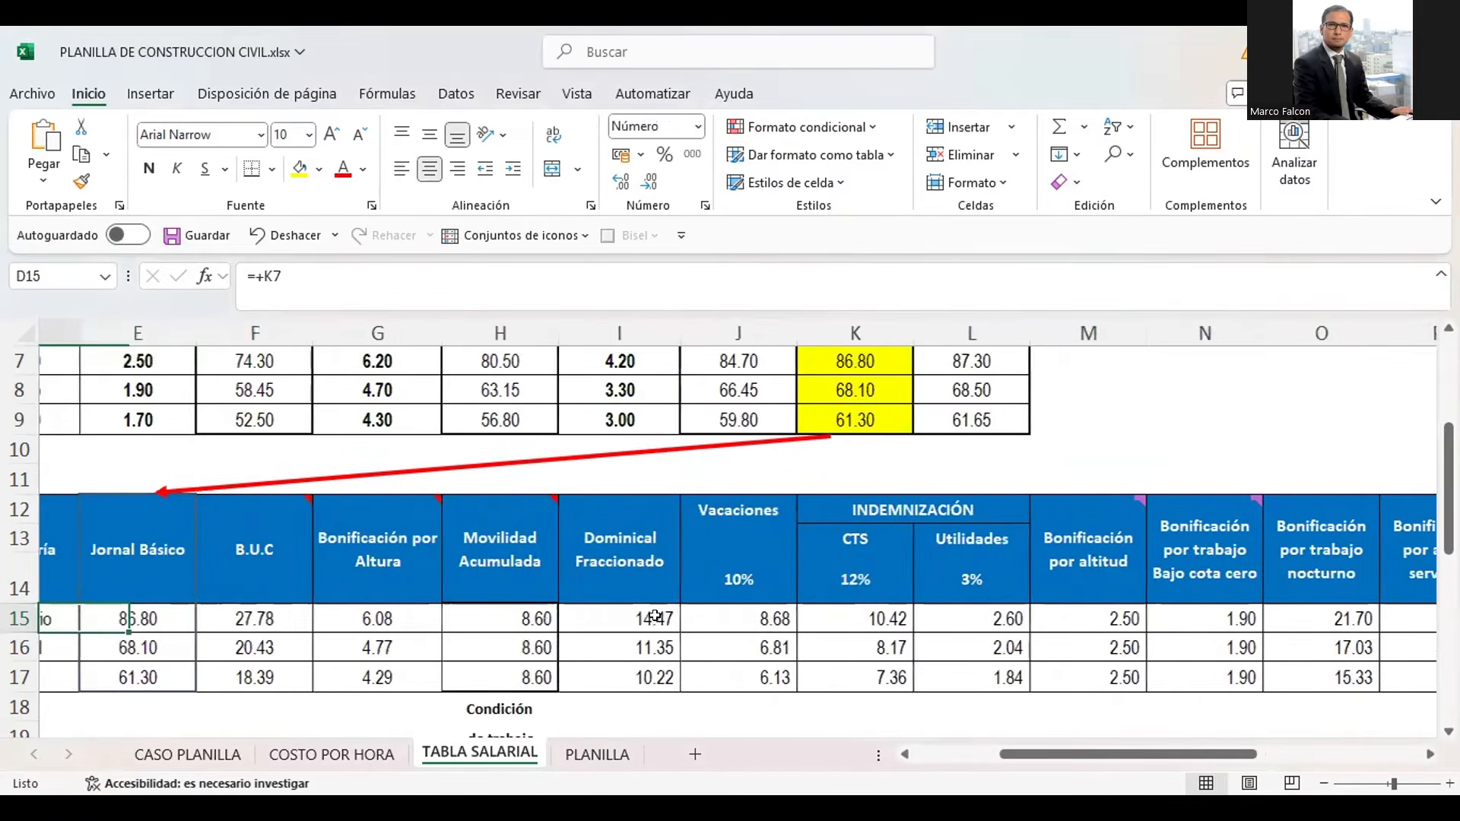
key(Left)
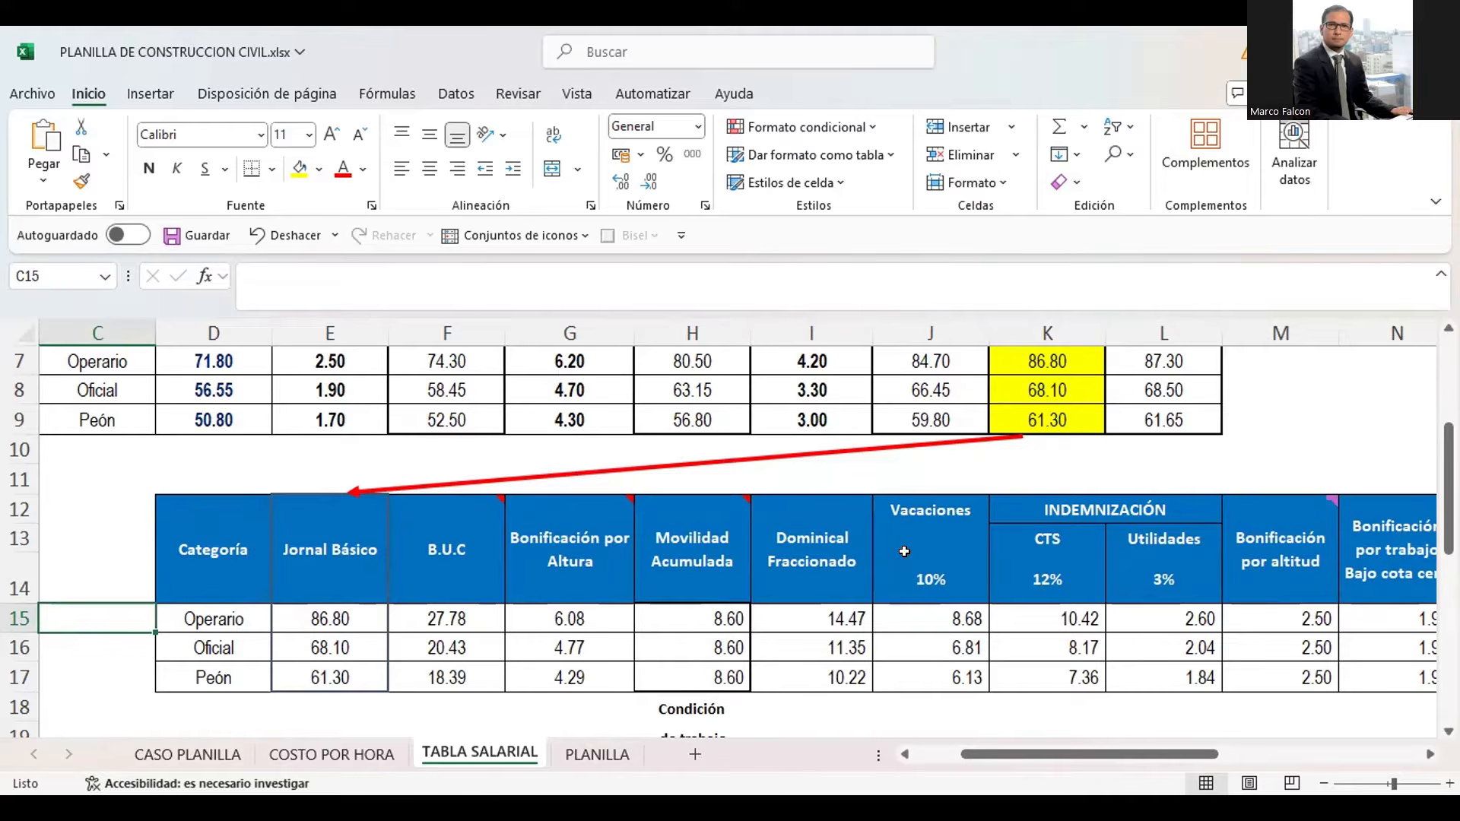
Check the Operario's Jornal Básico in E15 against the Dominical Fraccionado formula in I15
click(347, 616)
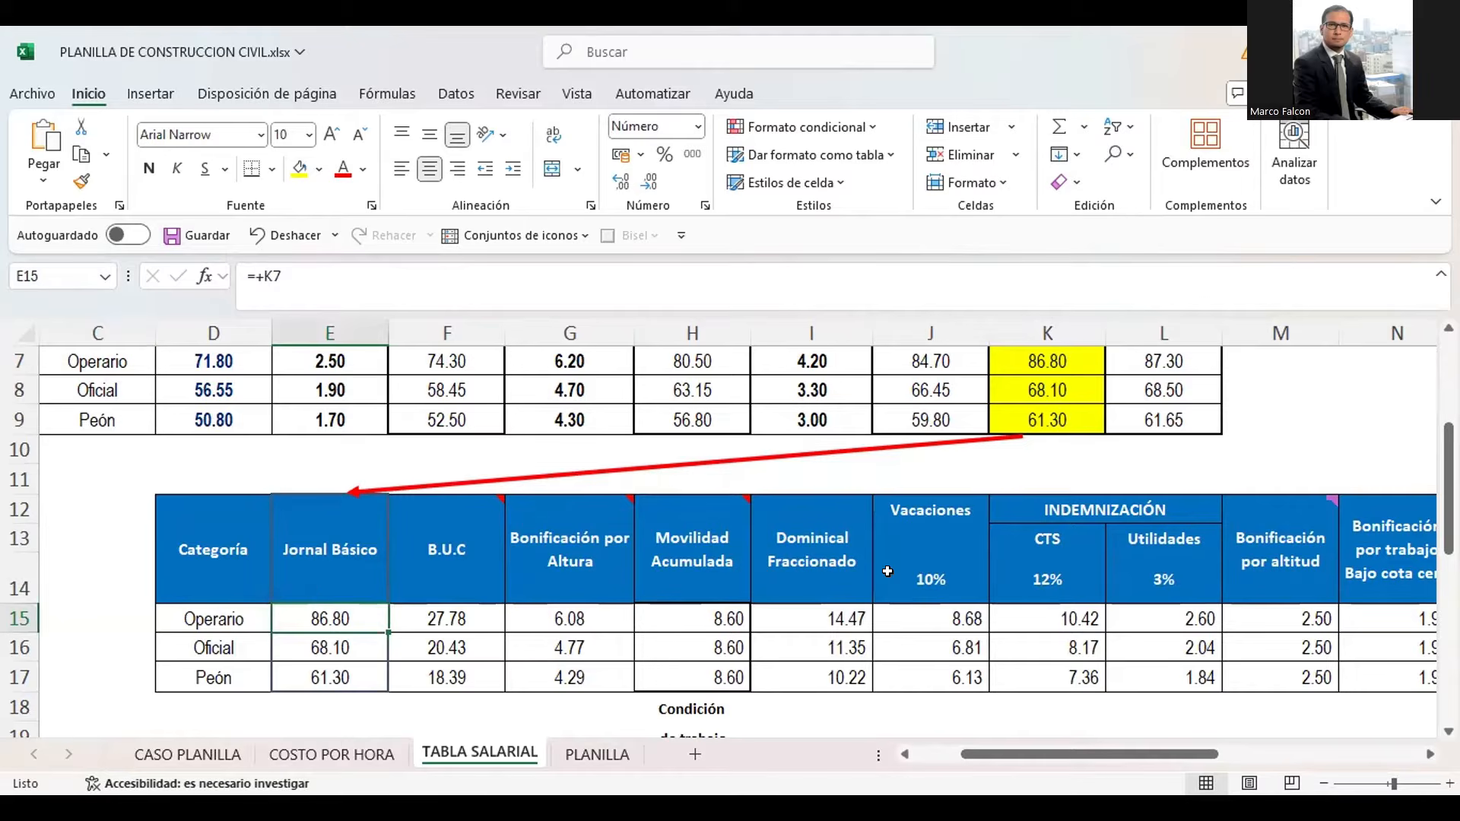
click(816, 558)
click(831, 616)
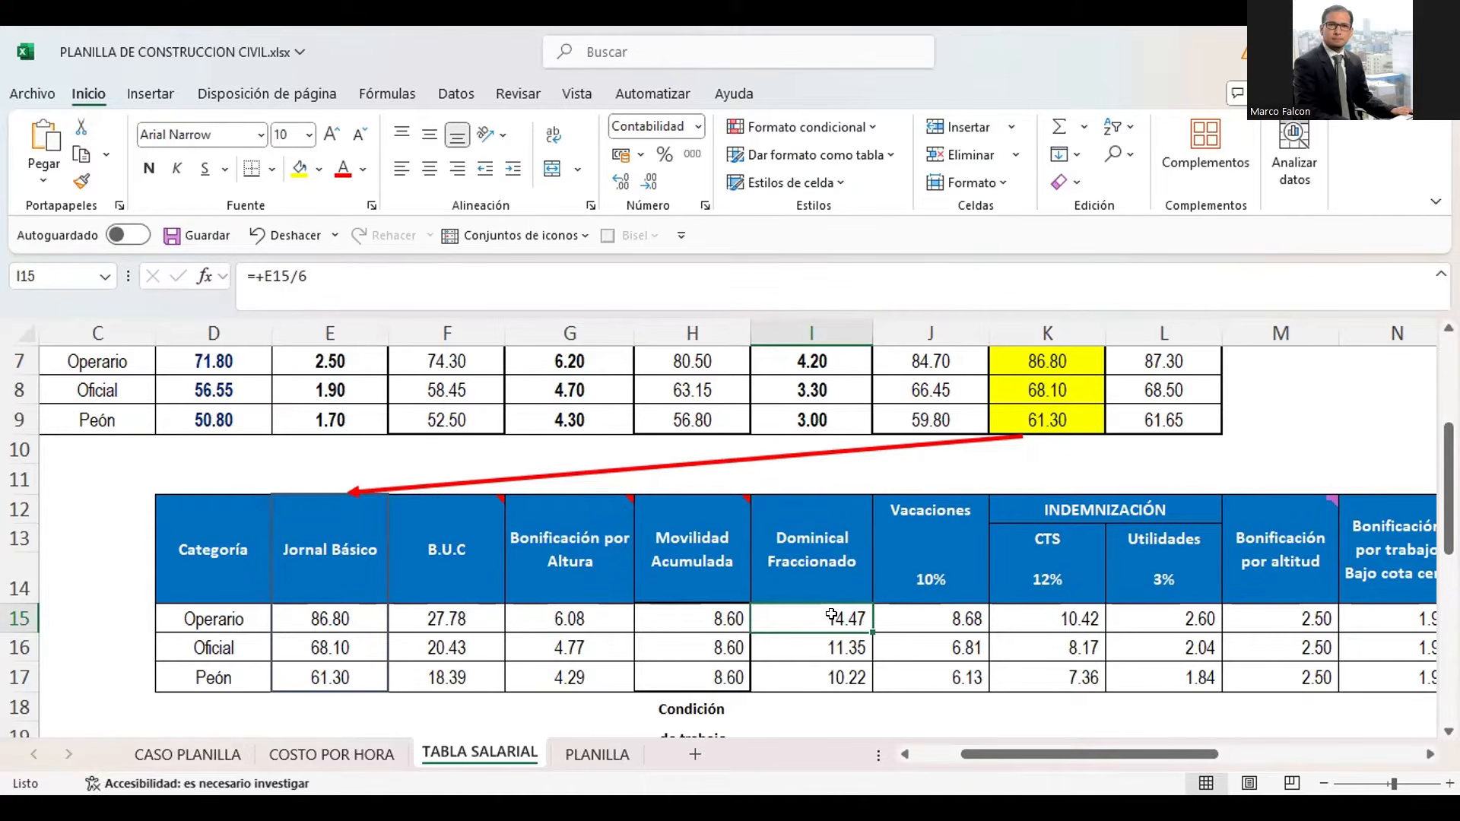
Start a new worker row in the PLANILLA sheet by entering the next consecutive worker code in A13
click(584, 761)
click(438, 600)
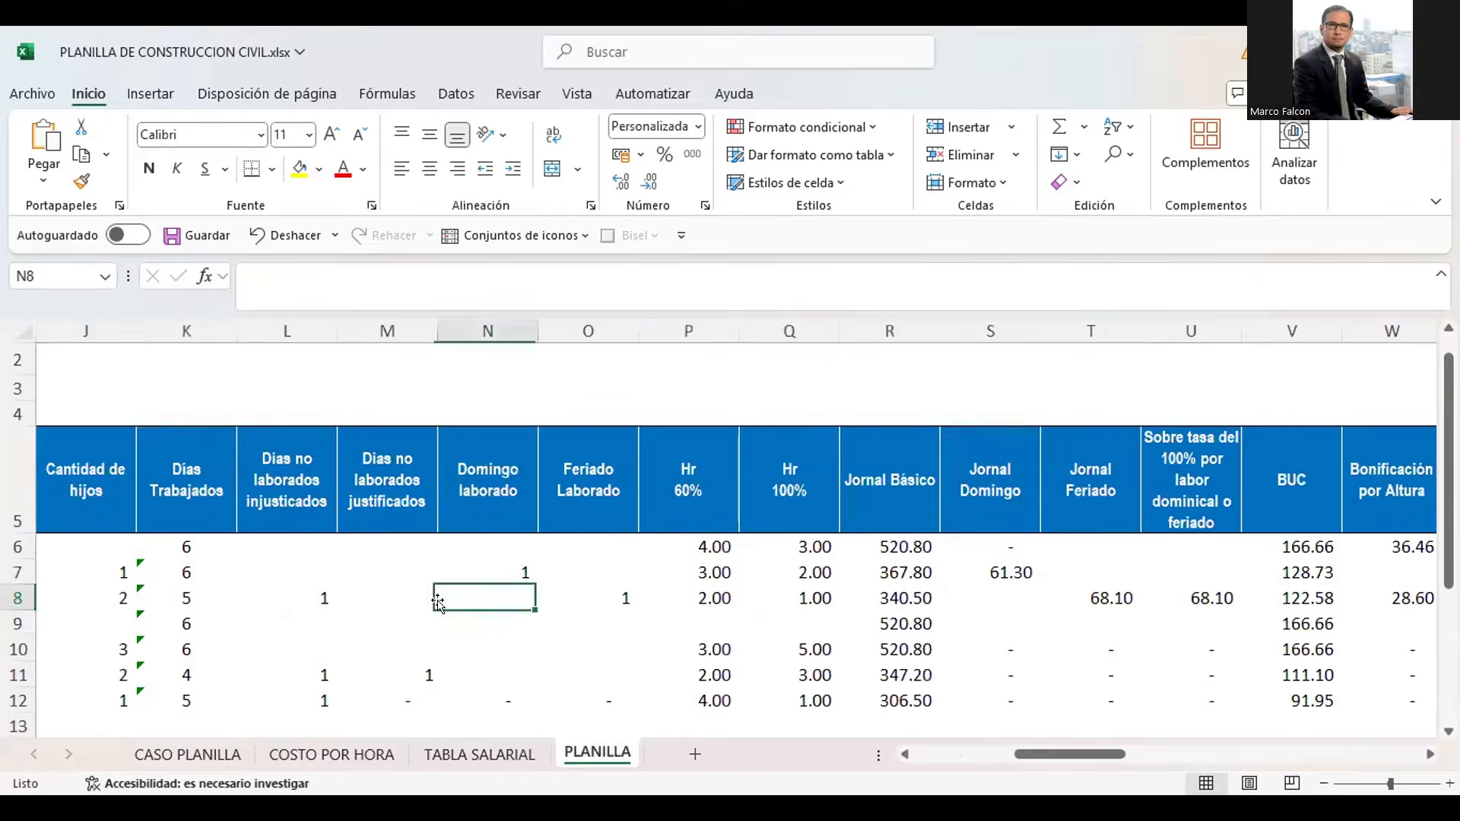
key(Left)
key(Left)
key(Left)
key(Left)
key(Left)
key(Left)
key(Left)
key(Left)
key(Left)
key(Left)
key(Left)
key(Left)
key(Left)
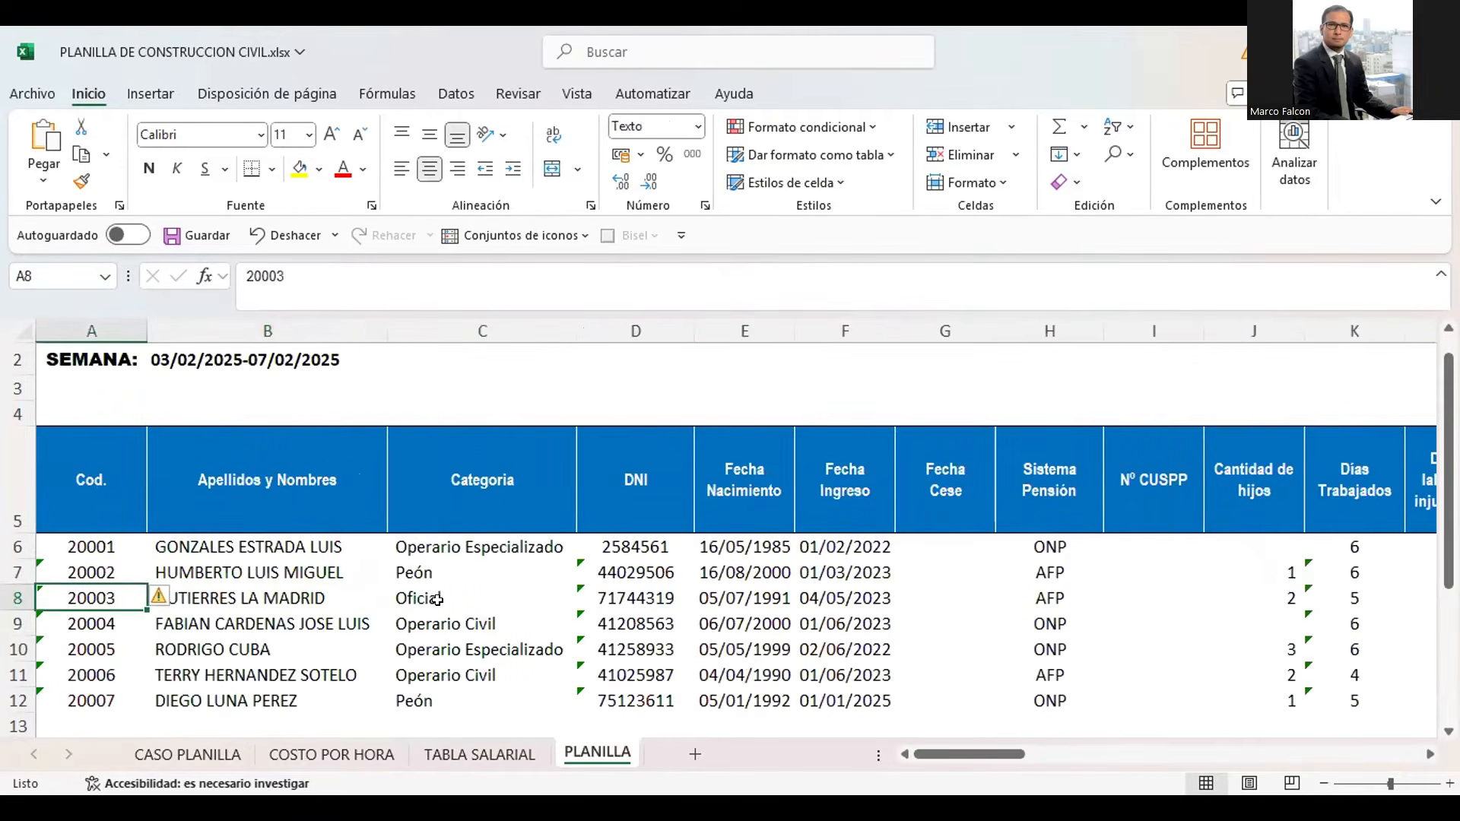
key(Down)
key(Down)
key(Down)
key(Down)
key(Down)
key(Down)
key(Down)
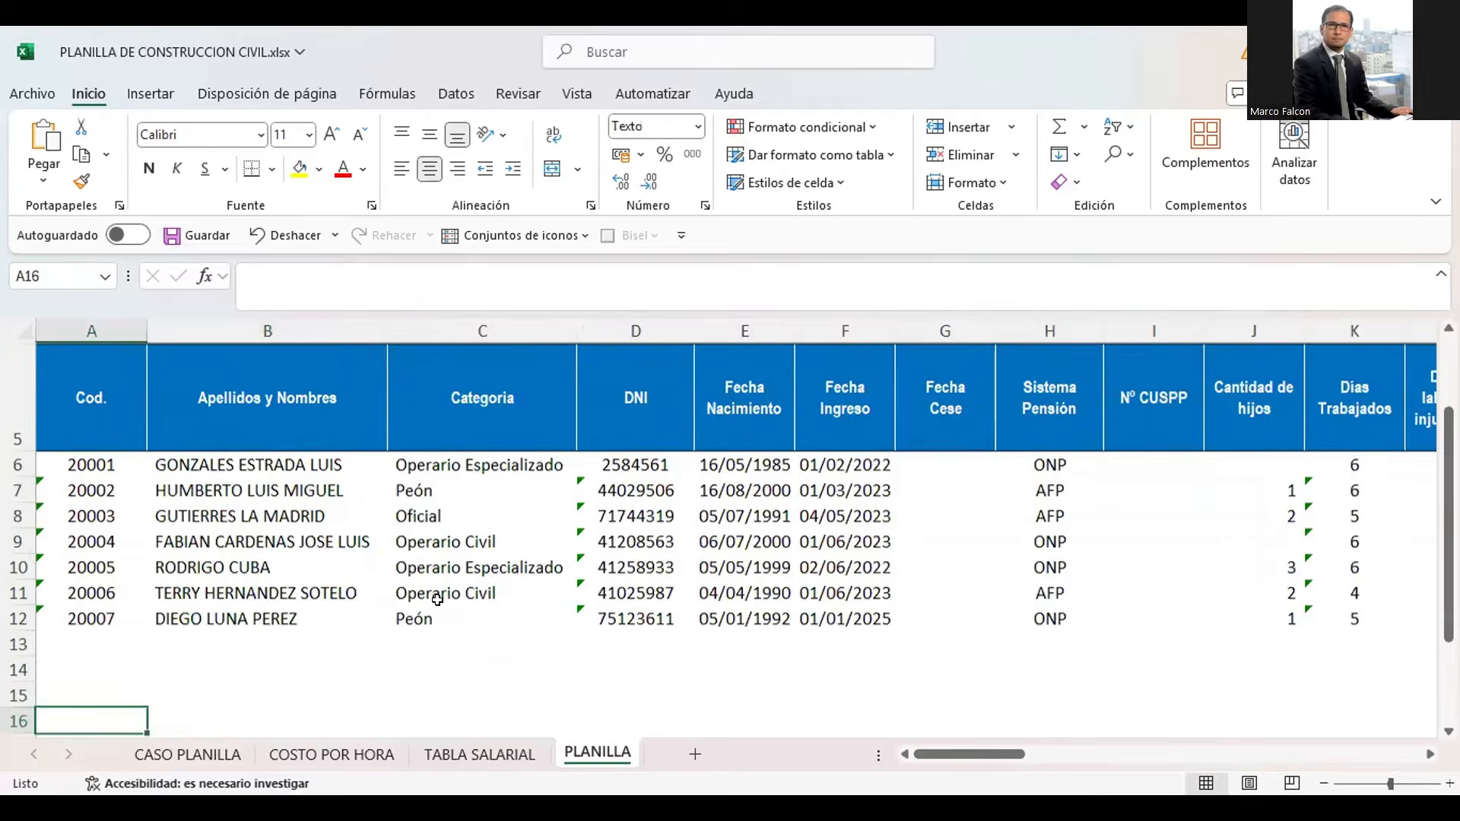
key(Up)
key(Up)
text(20)
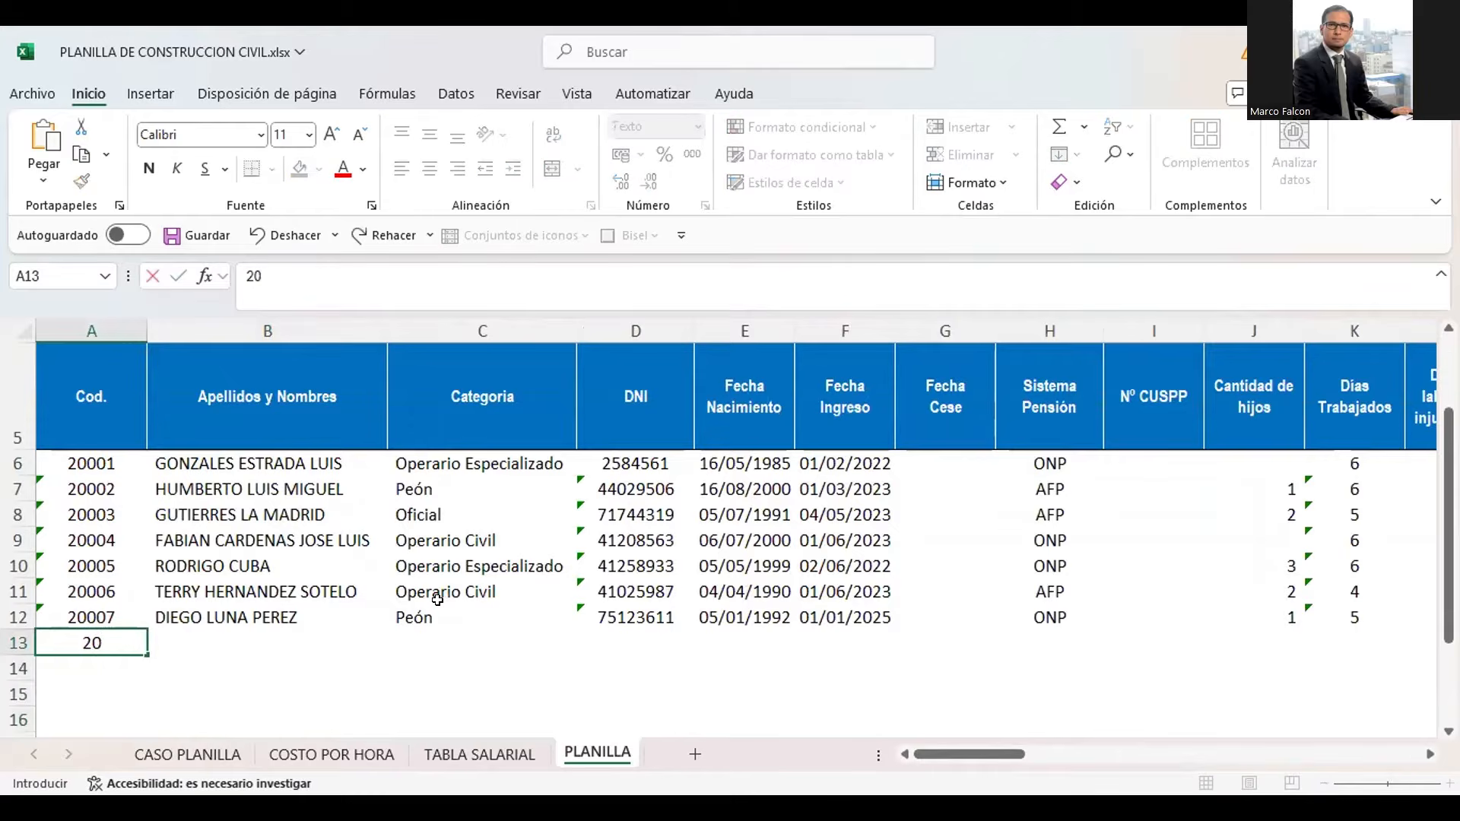
text(008)
key(Tab)
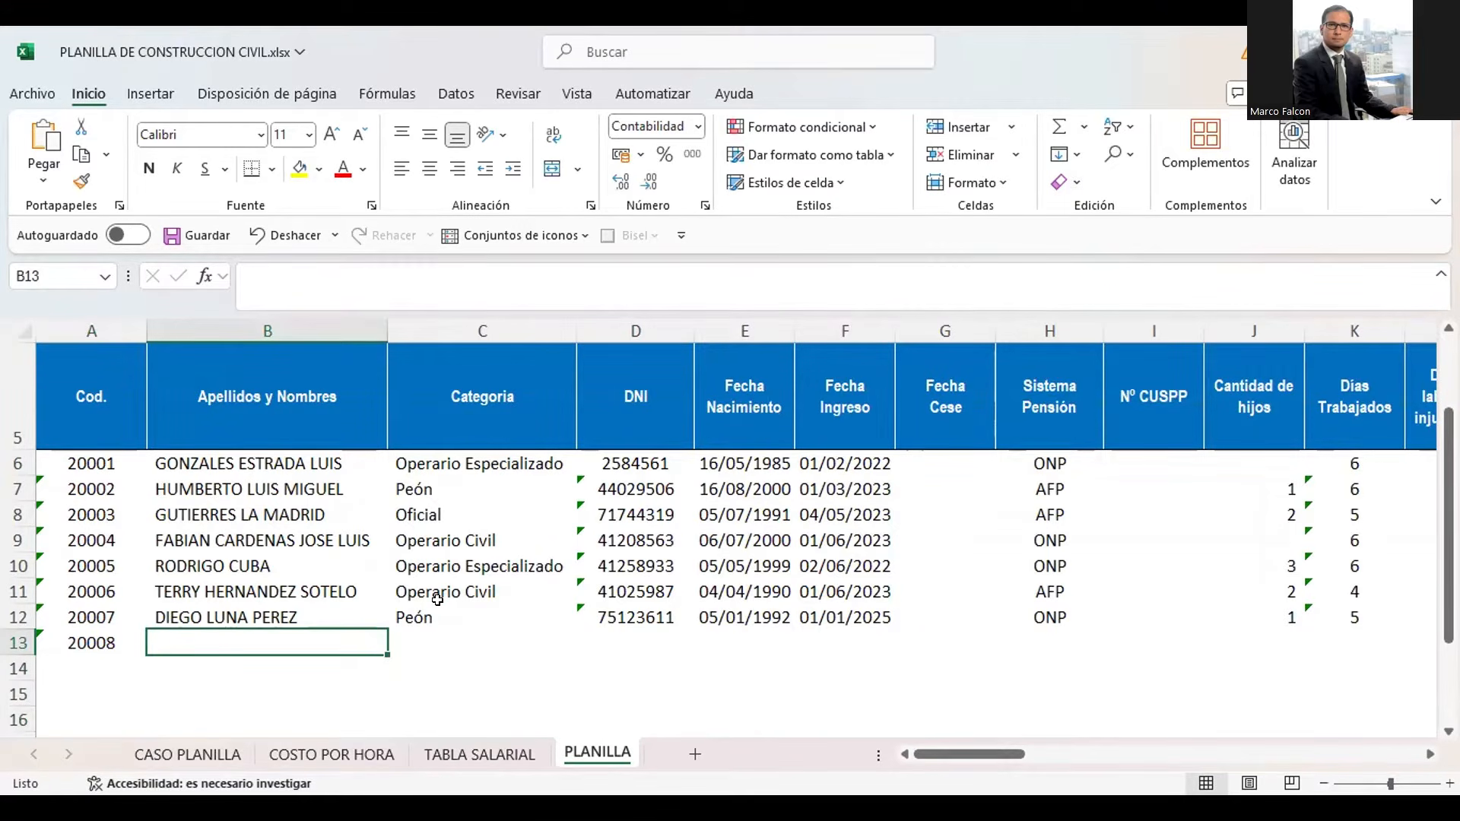
Fill in the new worker's full name under Apellidos y Nombres in B13
text(O)
key(BackSpace)
text(HHH)
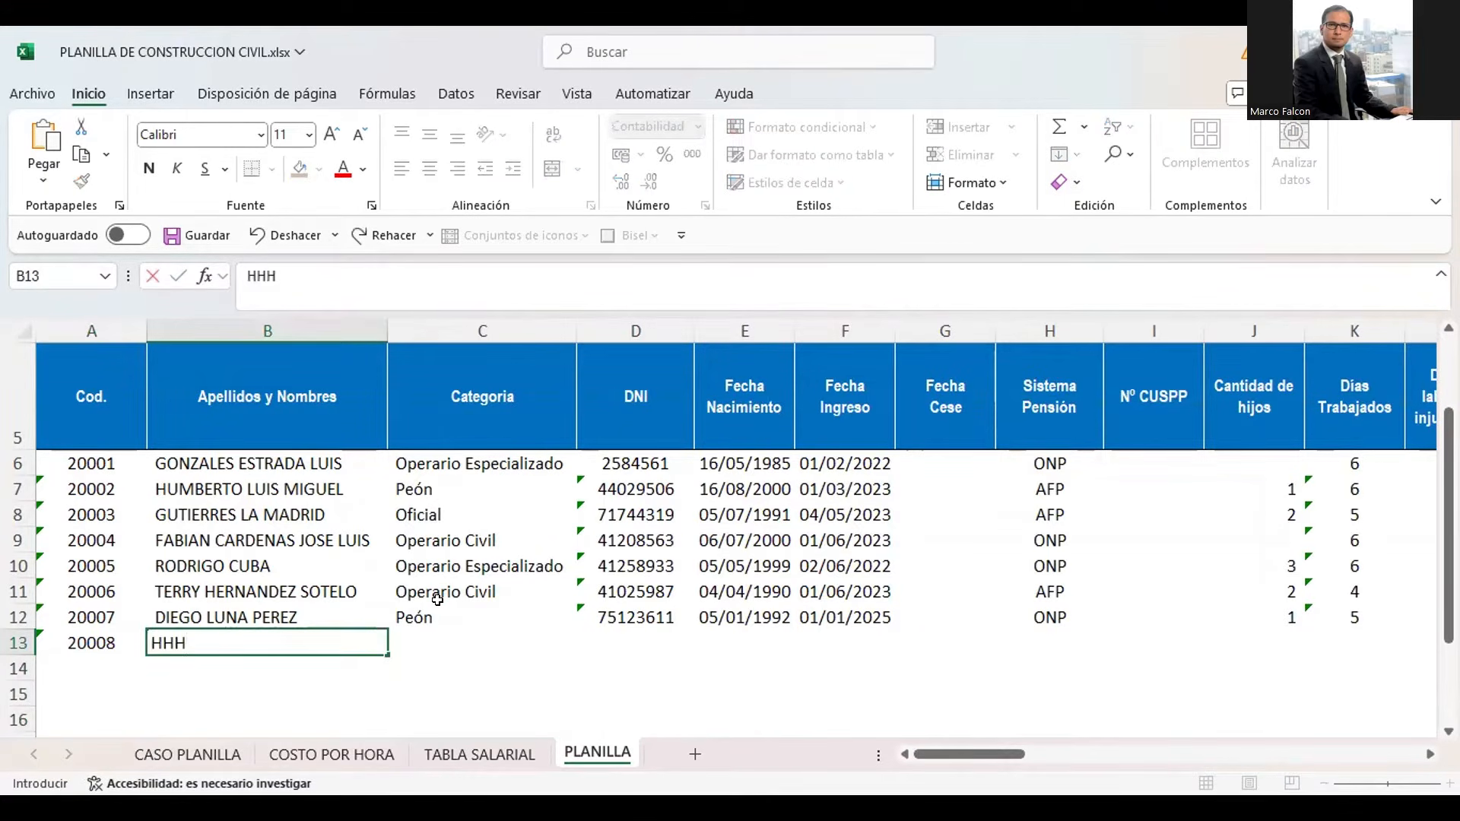
key(BackSpace)
key(BackSpace)
key(BackSpace)
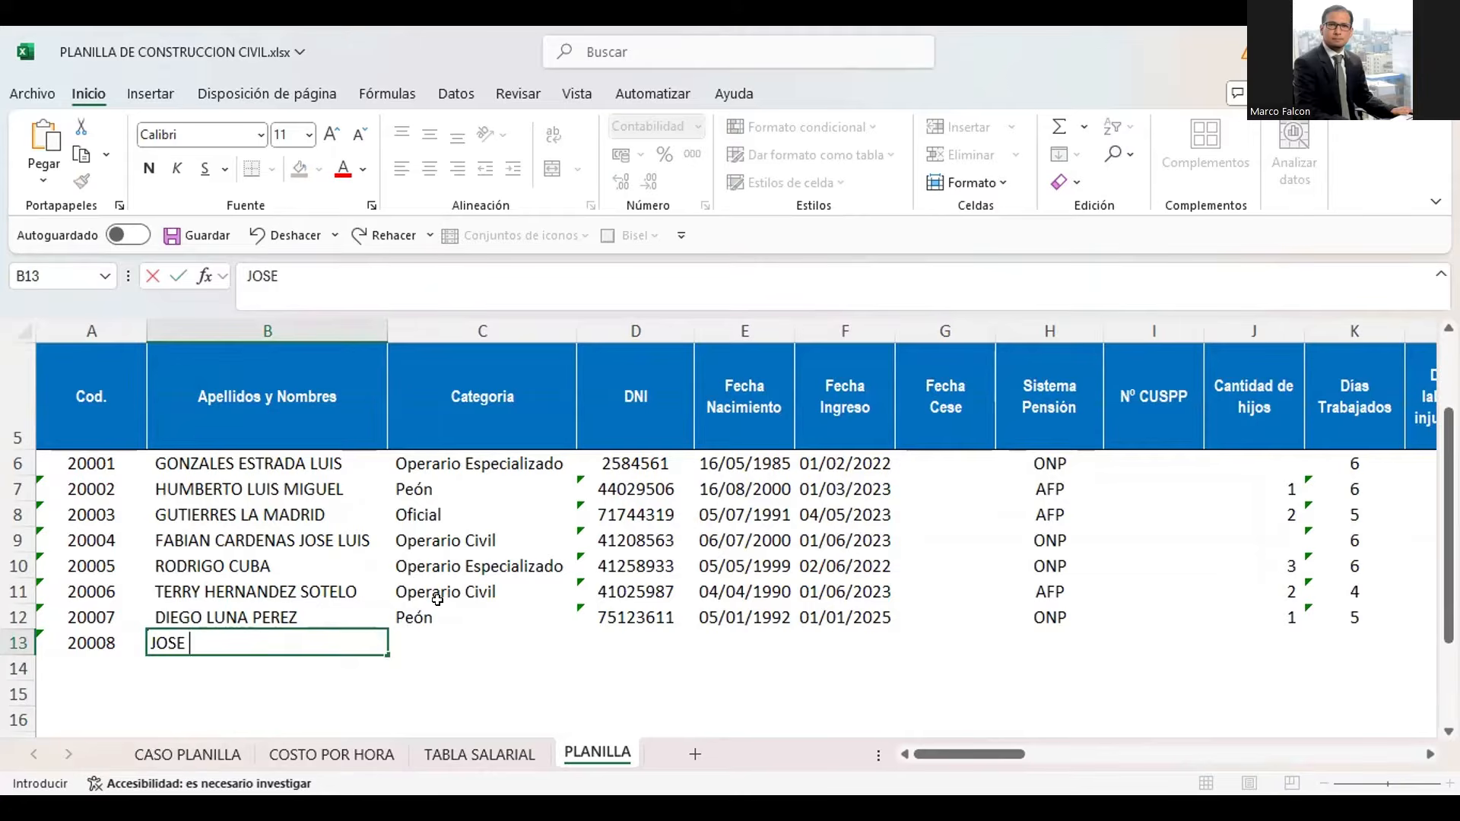
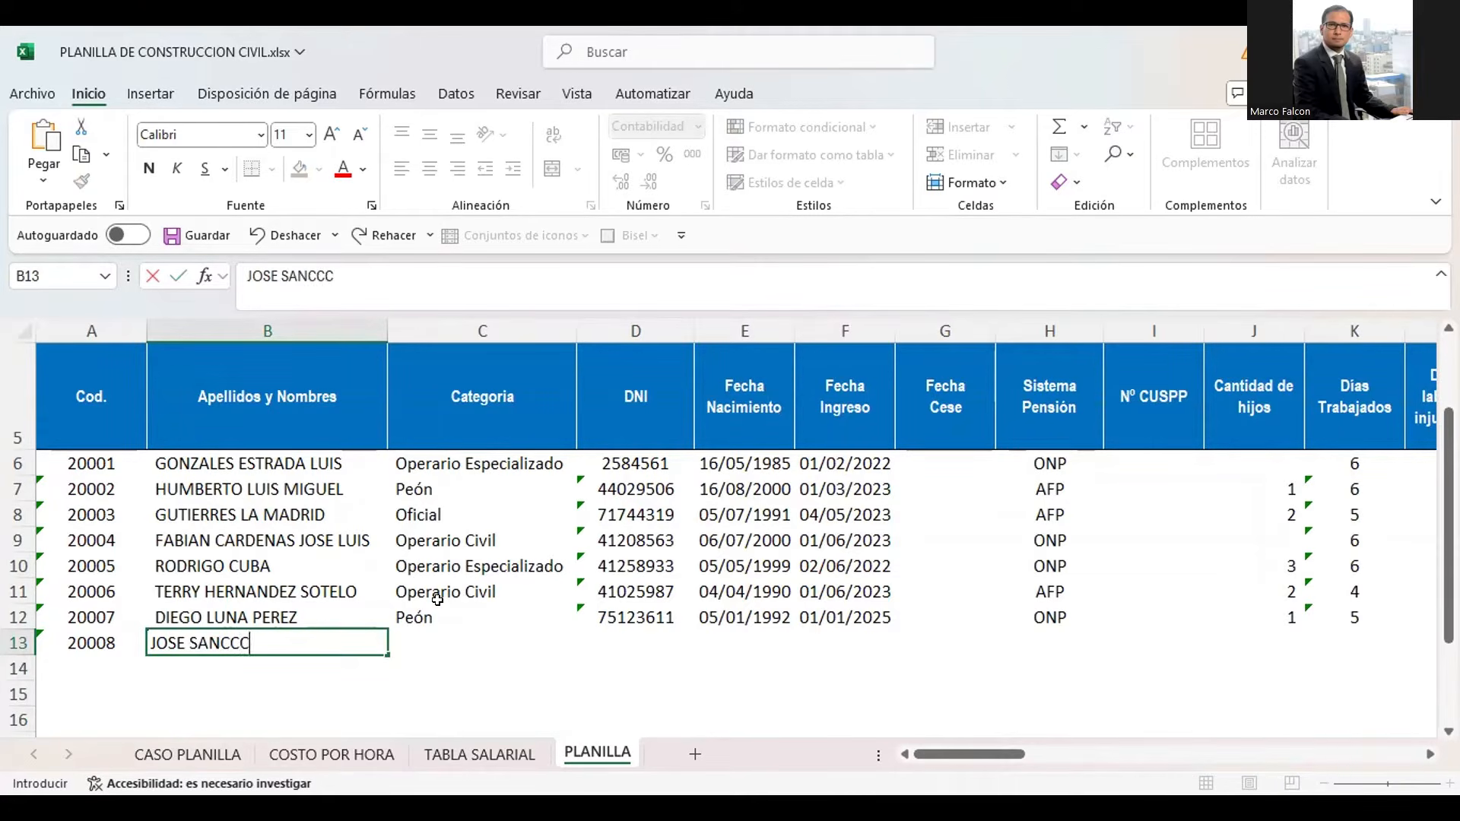
key(Tab)
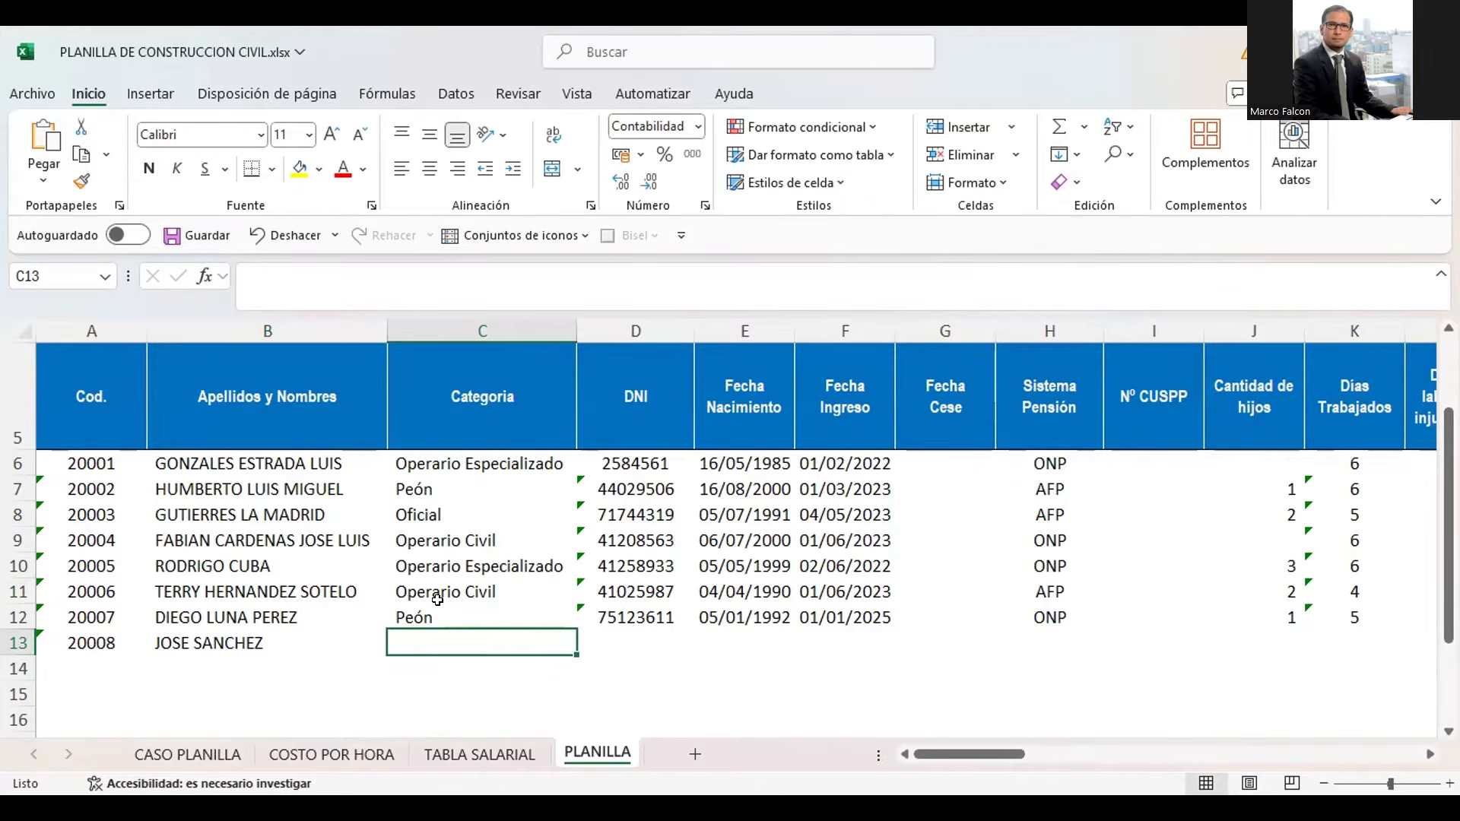
Set the new worker's Categoria to Oficial in C13 and fill in the DNI number in D13
text(Oficial)
key(Tab)
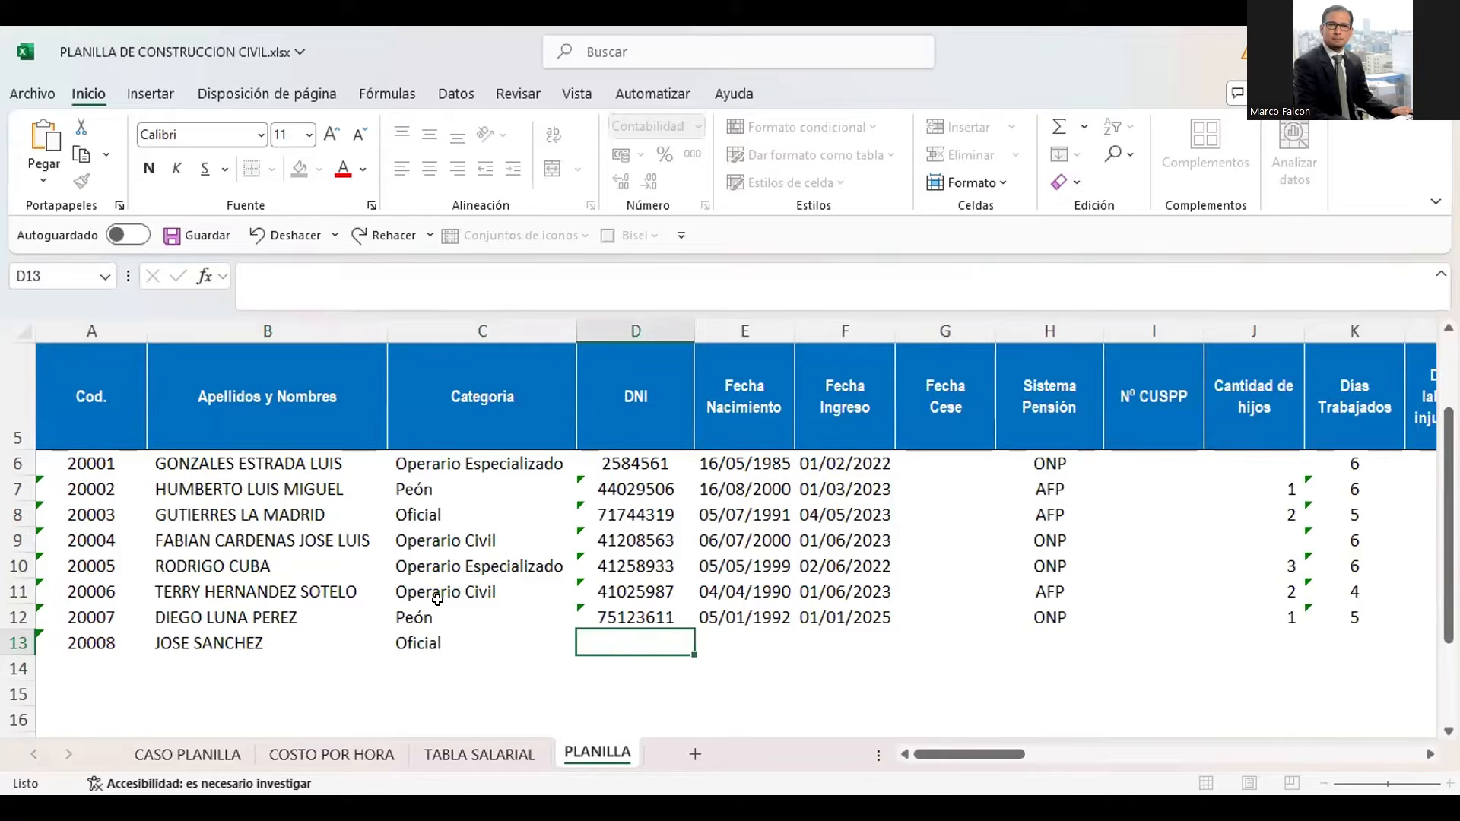
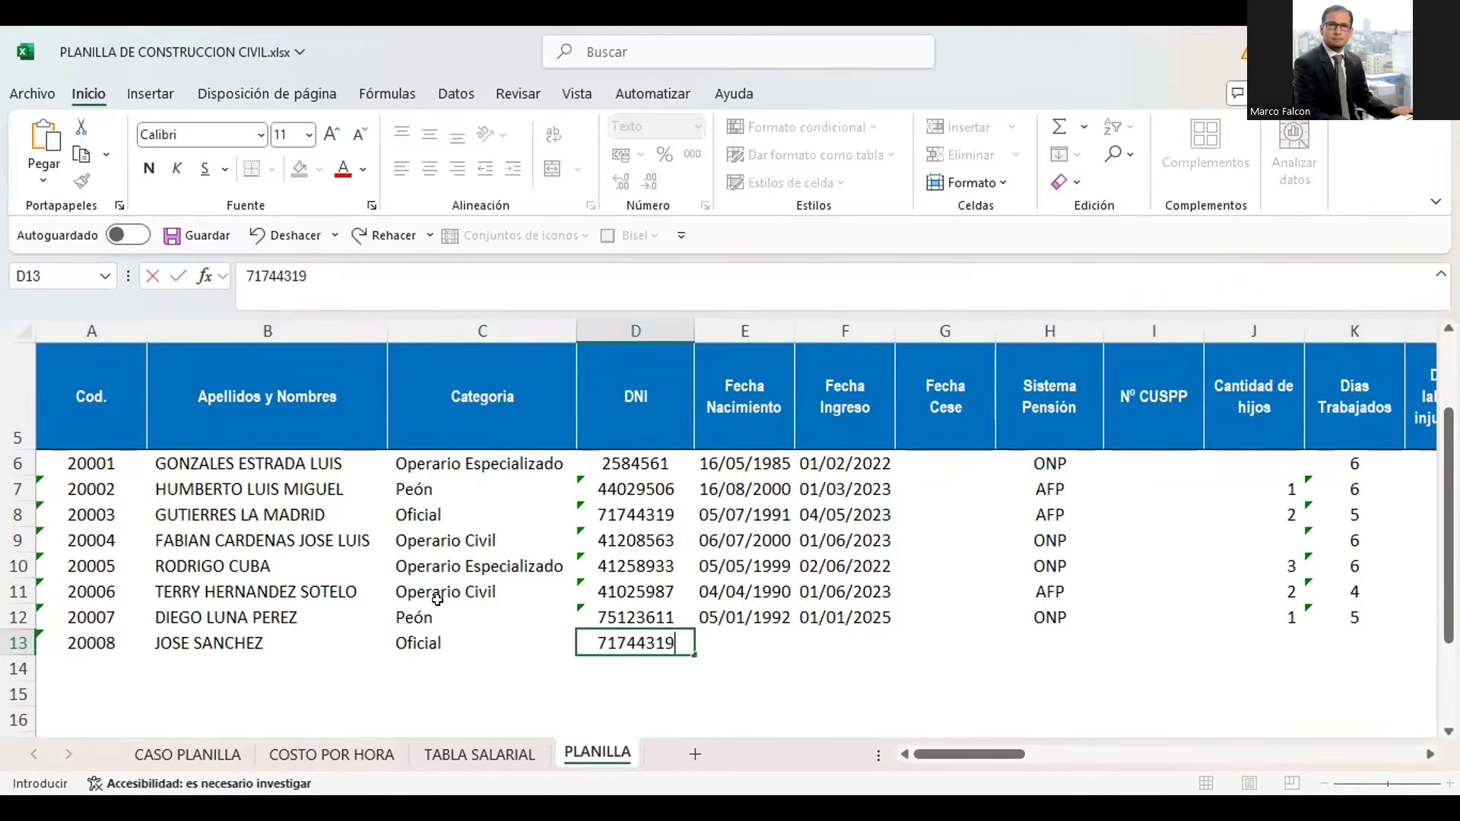
key(Tab)
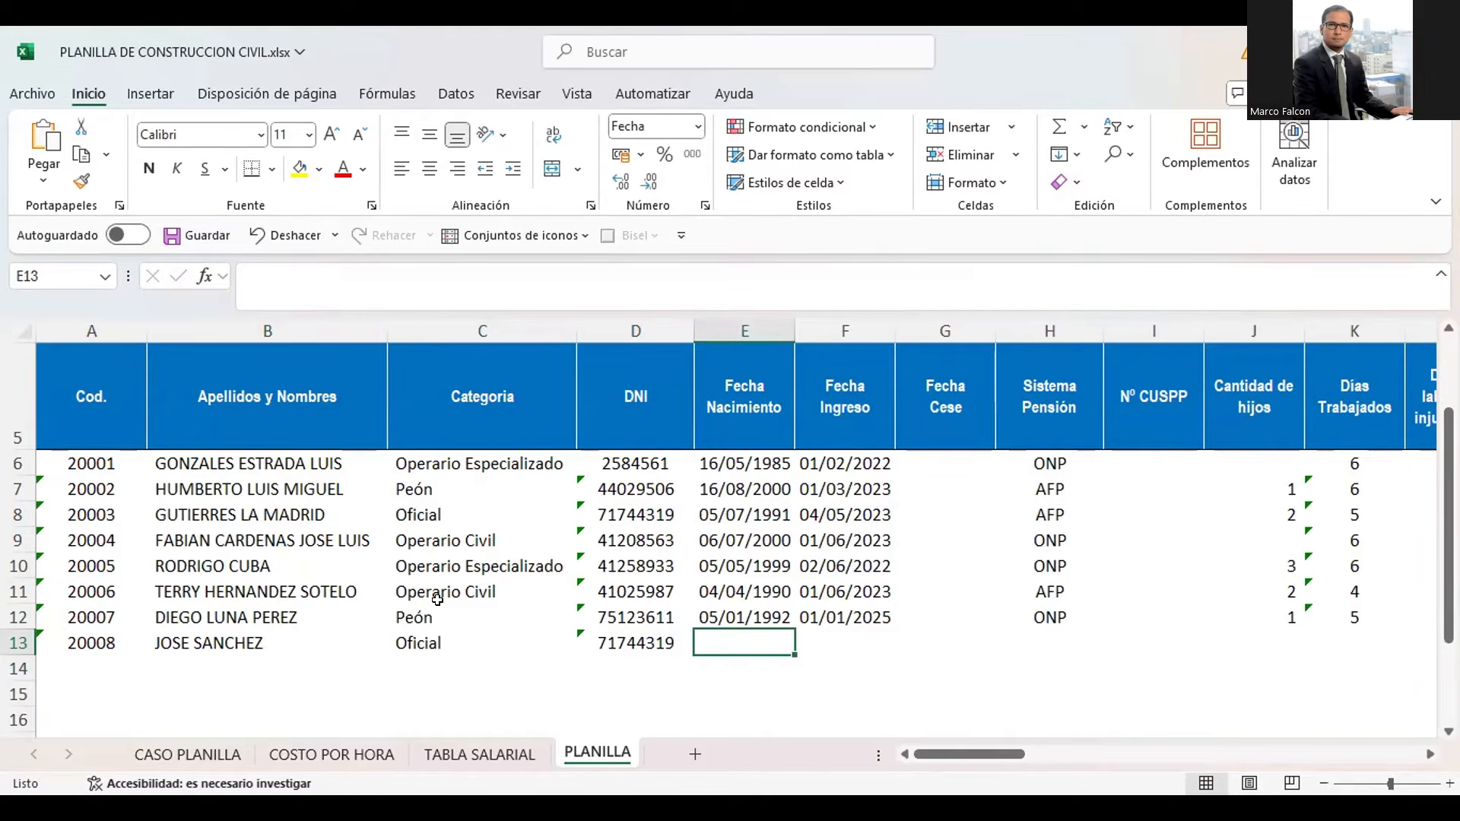
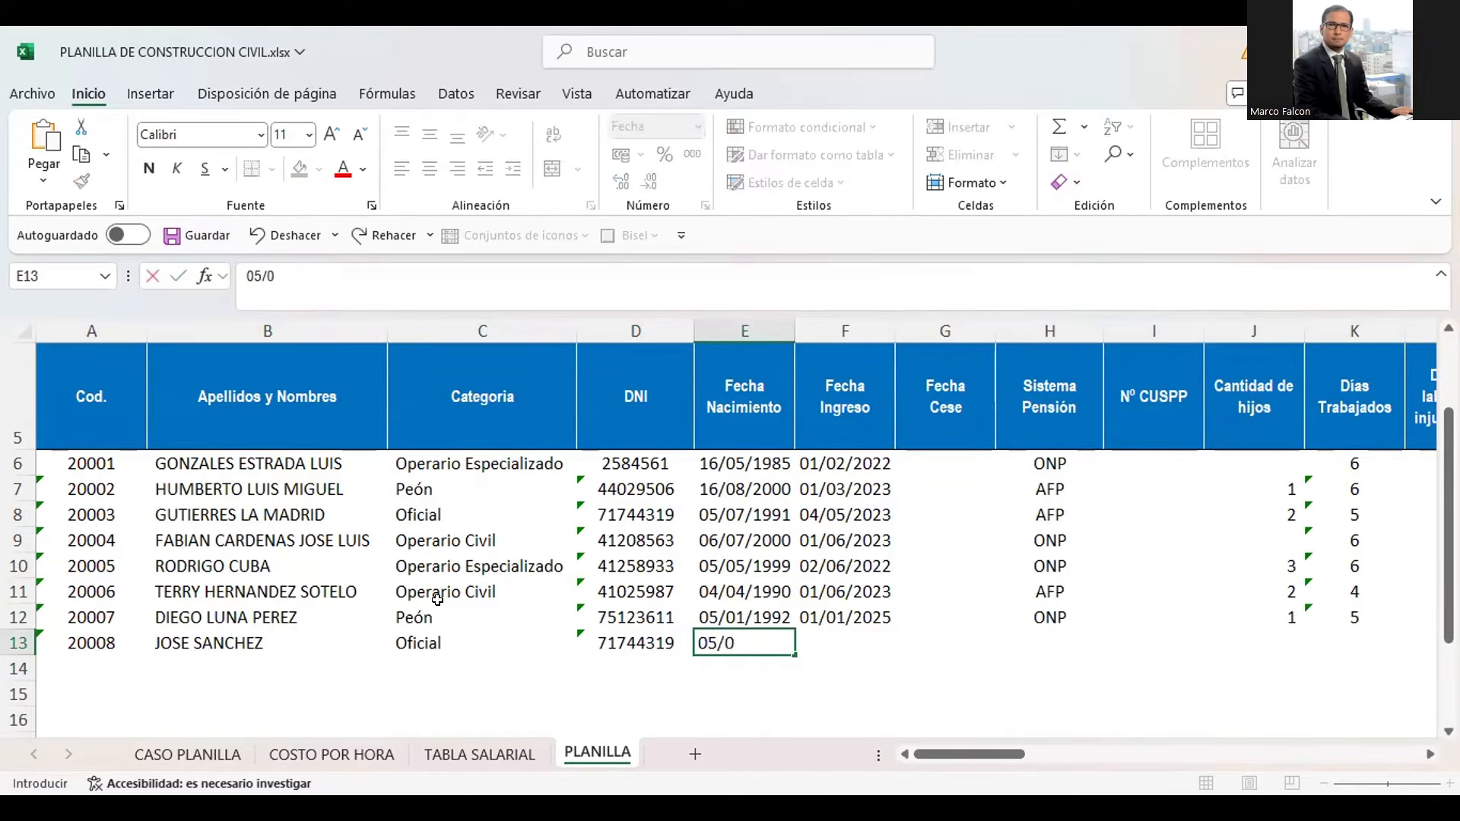
Fill in the new worker's date of birth under Fecha Nacimiento in E13
key(Tab)
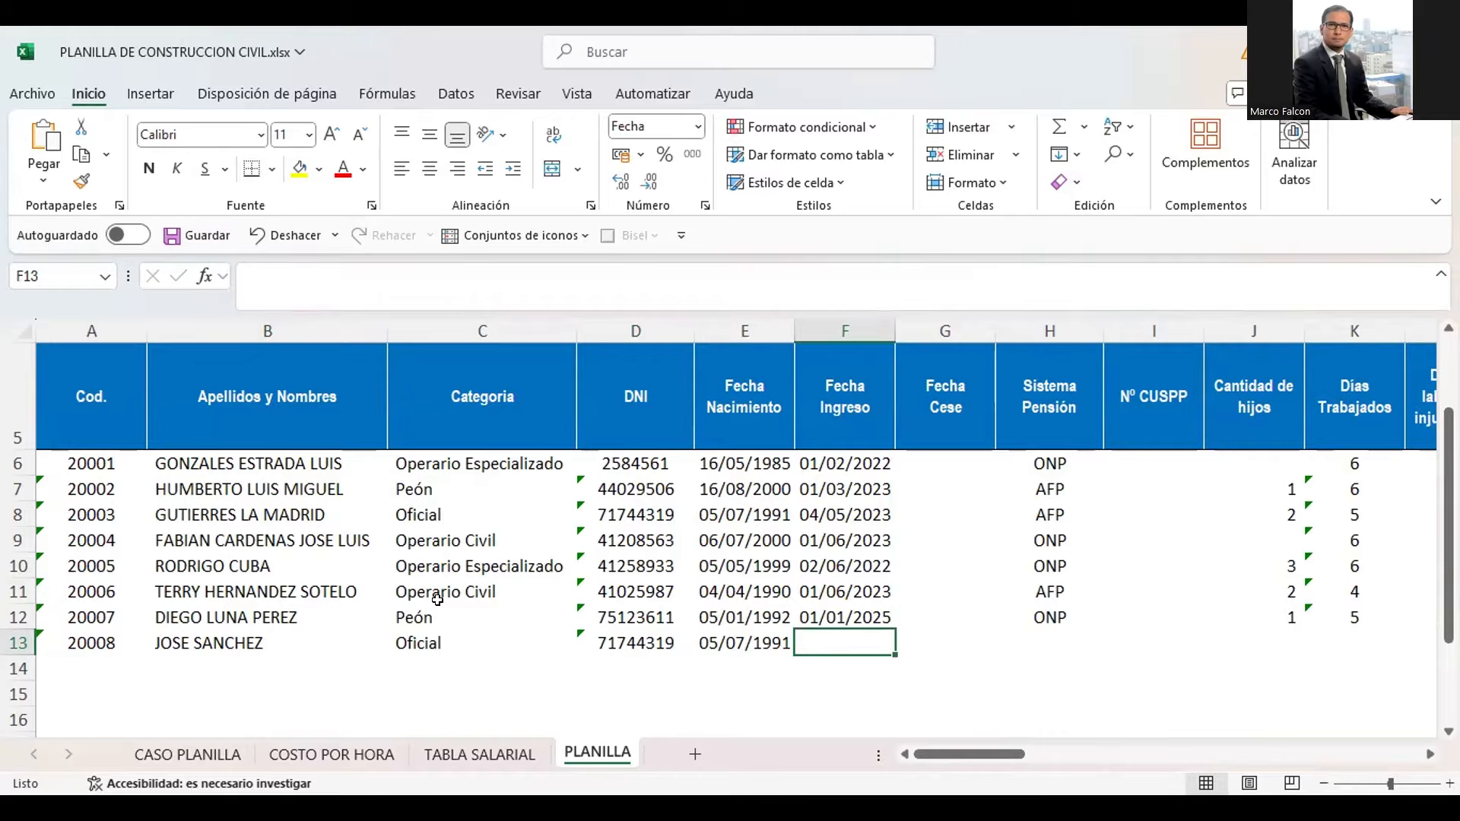
Enter 01/01/2025 as the new worker's Fecha Ingreso in F13
text(01/)
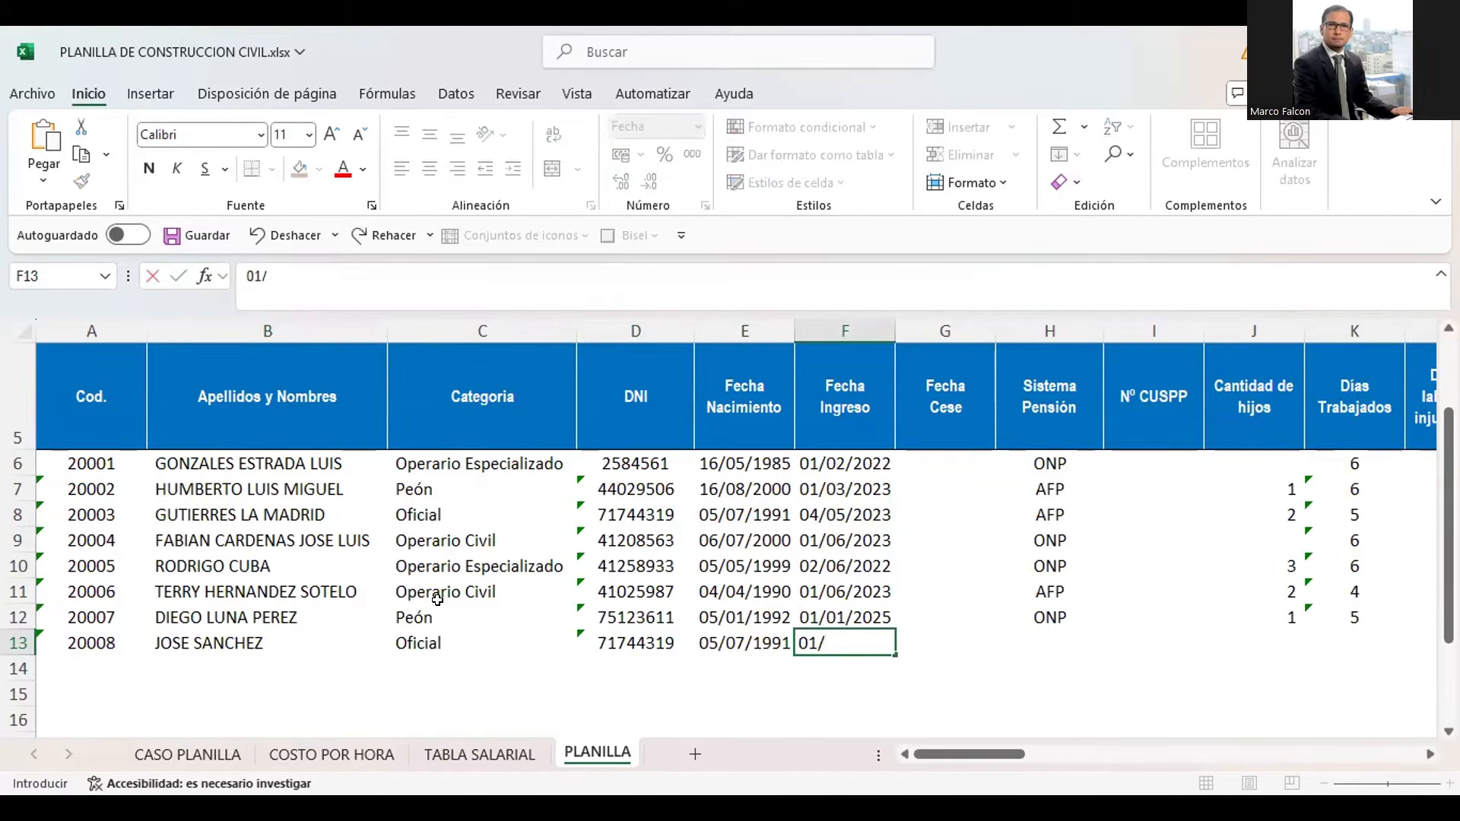
key(BackSpace)
key(BackSpace)
key(BackSpace)
text(01/01/2026)
key(Return)
key(Up)
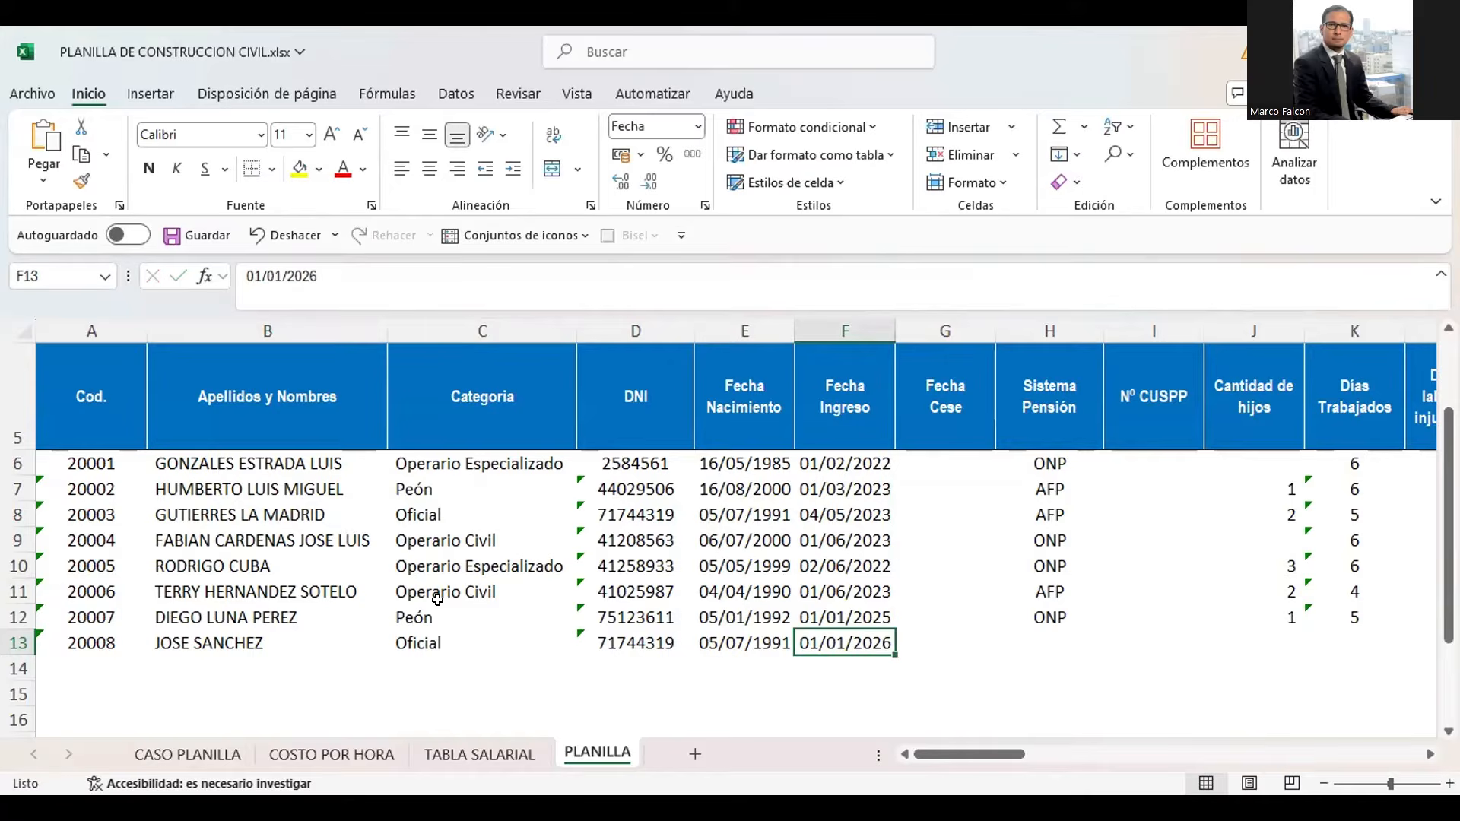
key(F2)
key(BackSpace)
text(5)
key(Return)
key(Up)
Enter OPN as the new worker's Sistema Pensión in H13
key(Right)
key(Right)
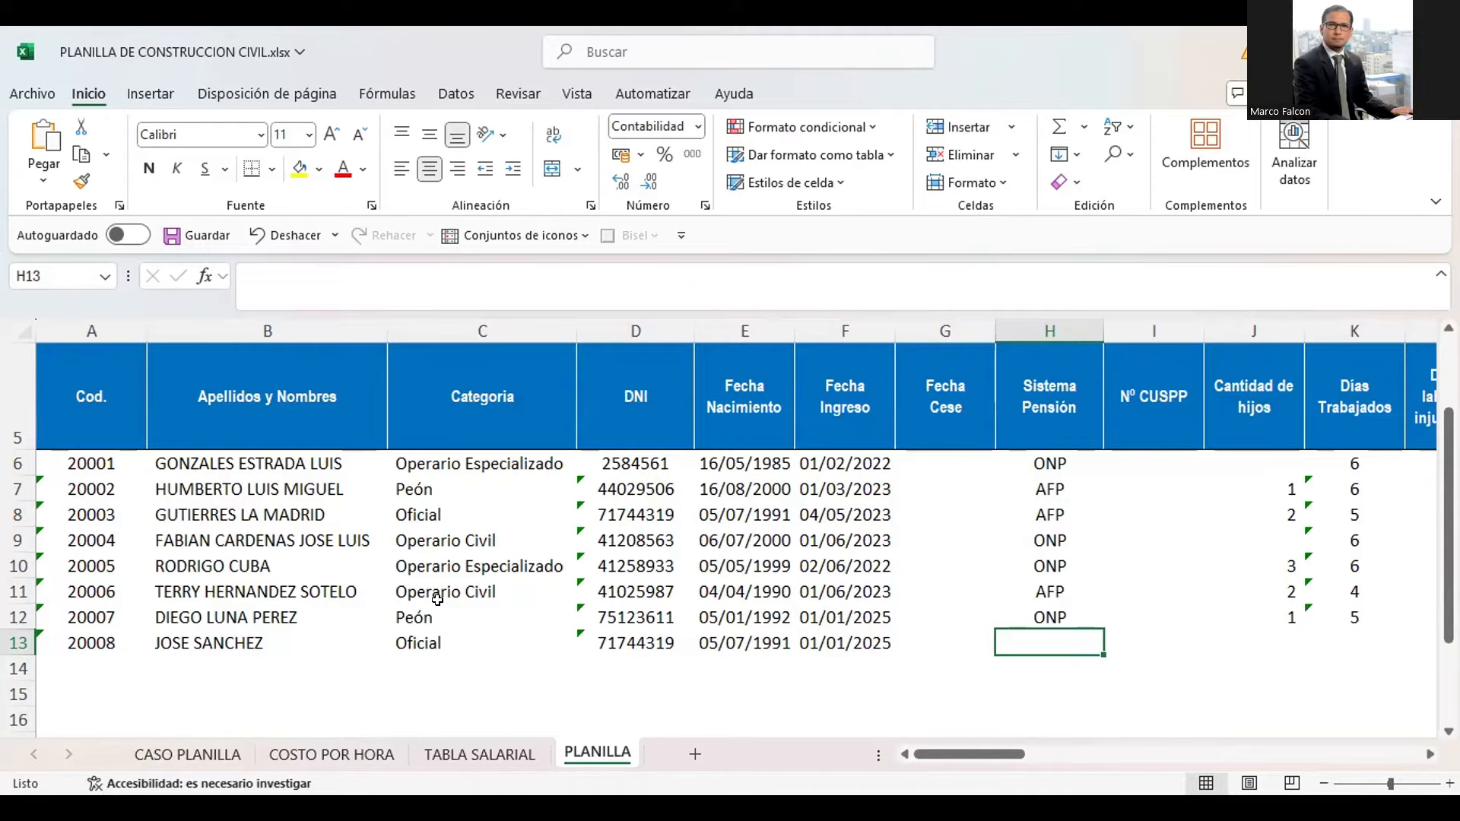
text(opn)
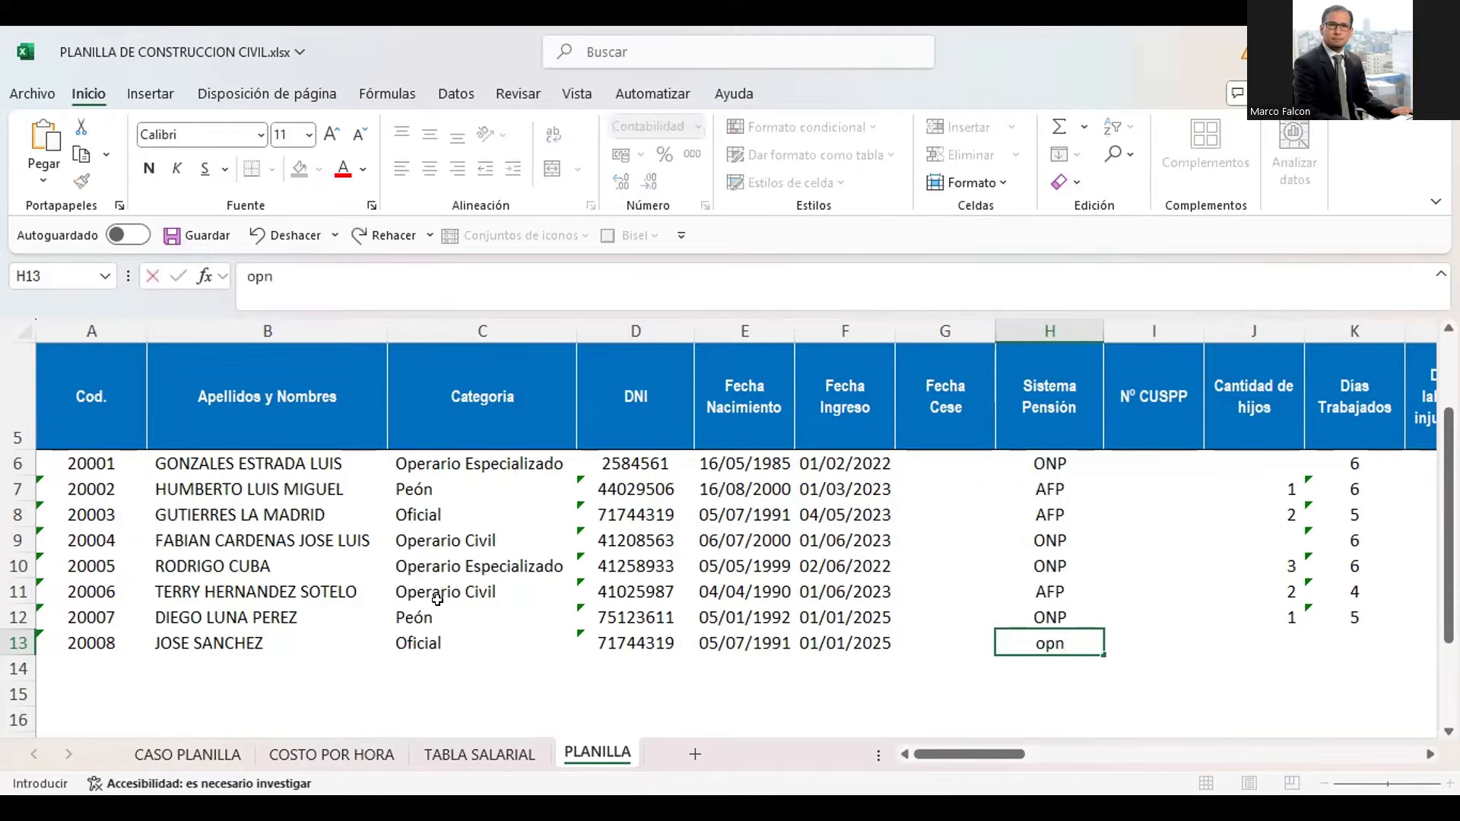
key(BackSpace)
key(BackSpace)
key(BackSpace)
text(OPN)
Enter 1 as the Cantidad de hijos in J13 and 6 as the Dias Trabajados in K13
key(Tab)
key(Tab)
key(Tab)
key(Right)
key(Right)
key(Right)
key(Left)
key(Left)
key(Left)
key(Left)
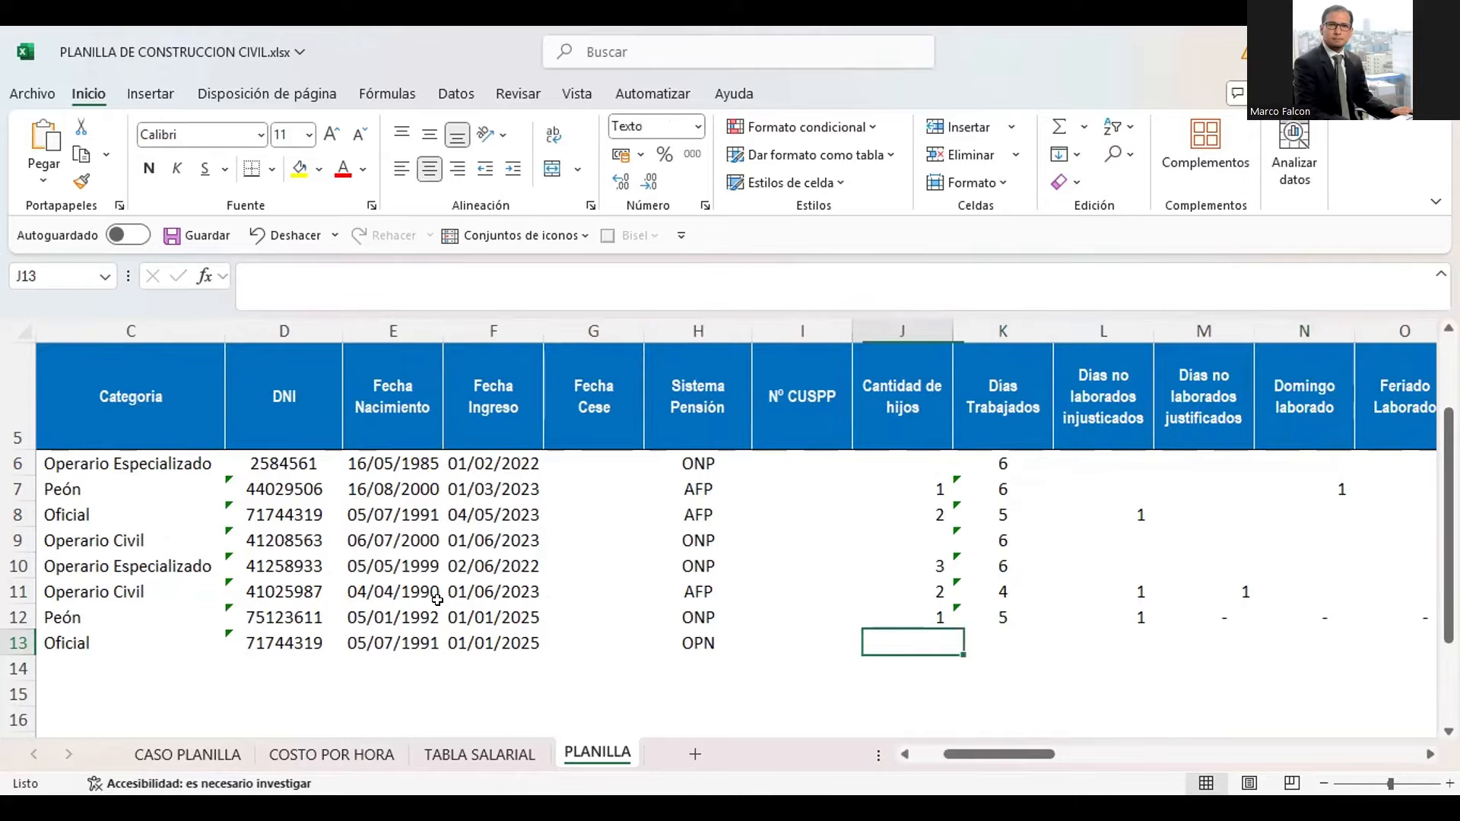
text(1)
key(Tab)
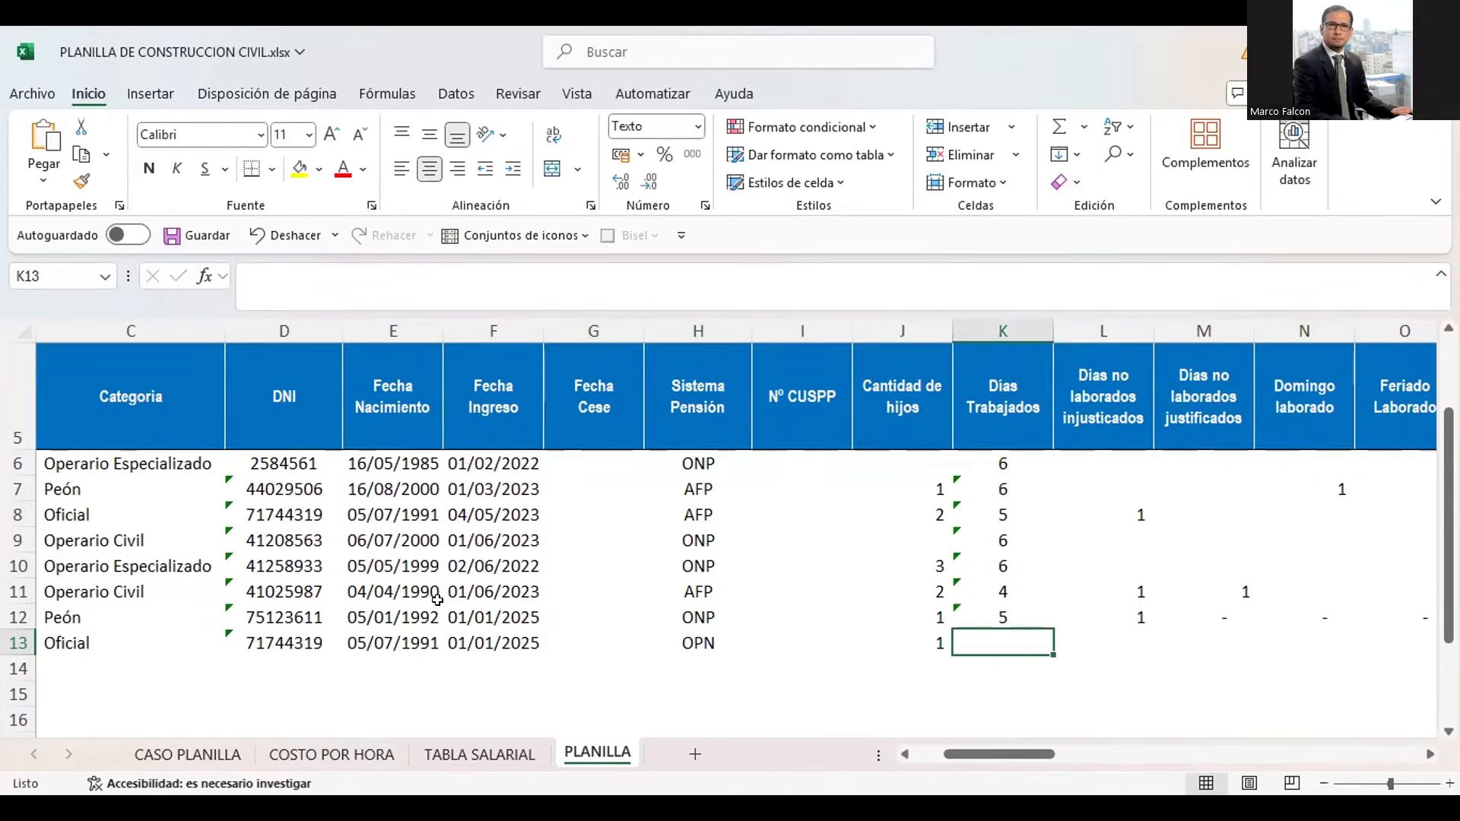
text(6)
key(Tab)
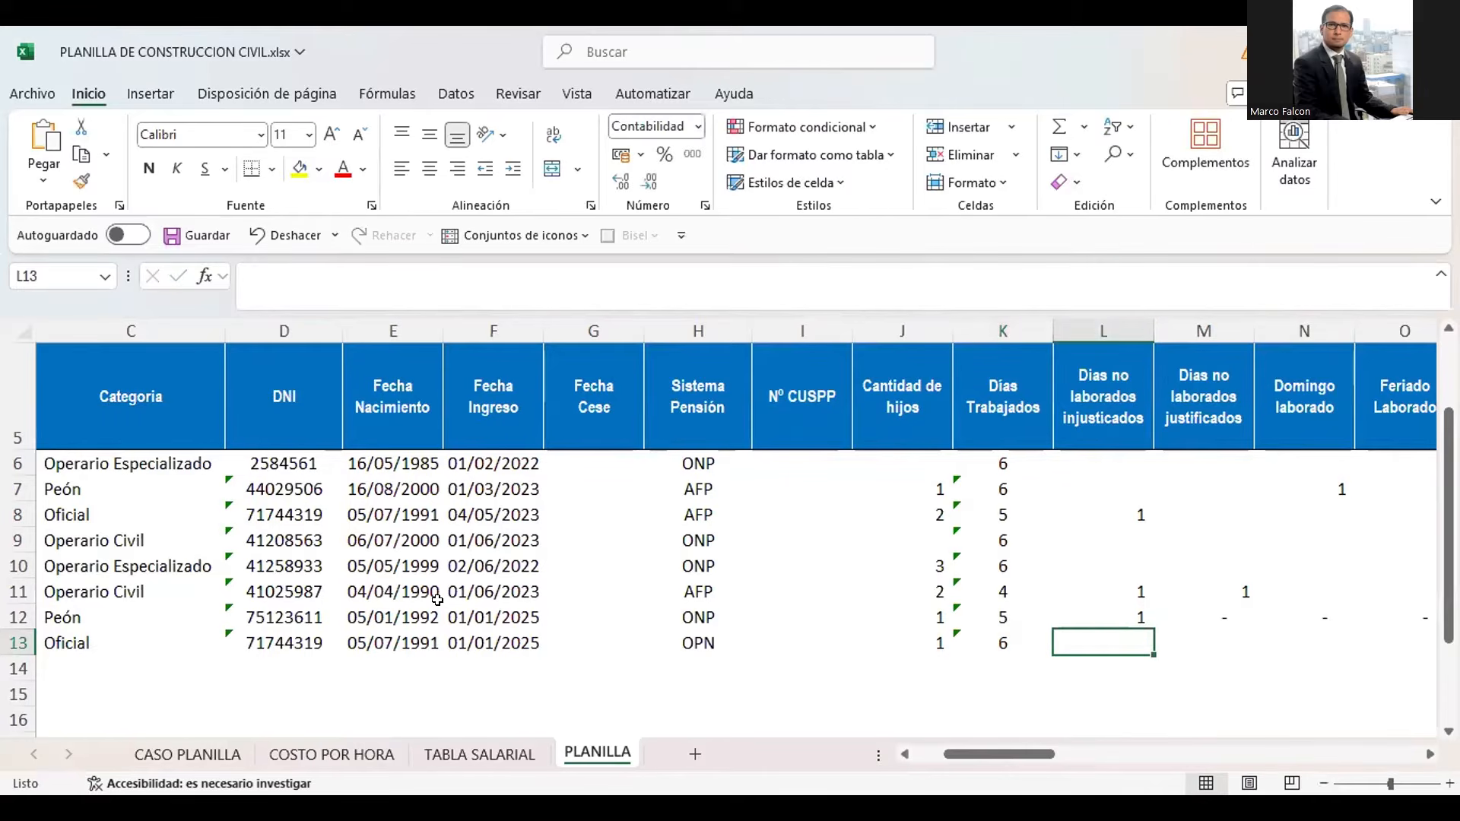
Record the new worker's overtime with 2 hours at 60% in P13 and 3 hours at 100% in Q13
key(Right)
key(Right)
key(Right)
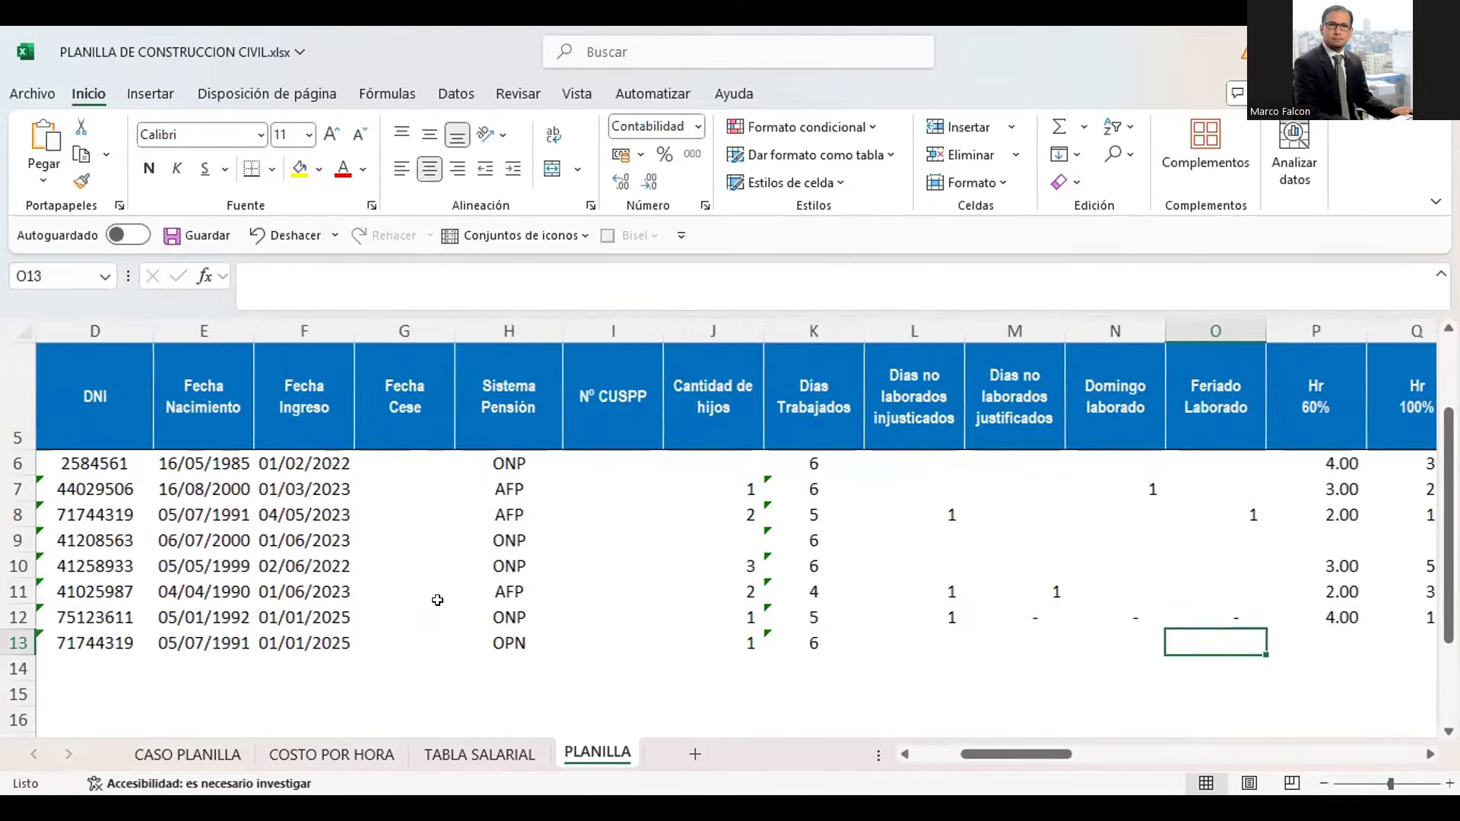
key(Left)
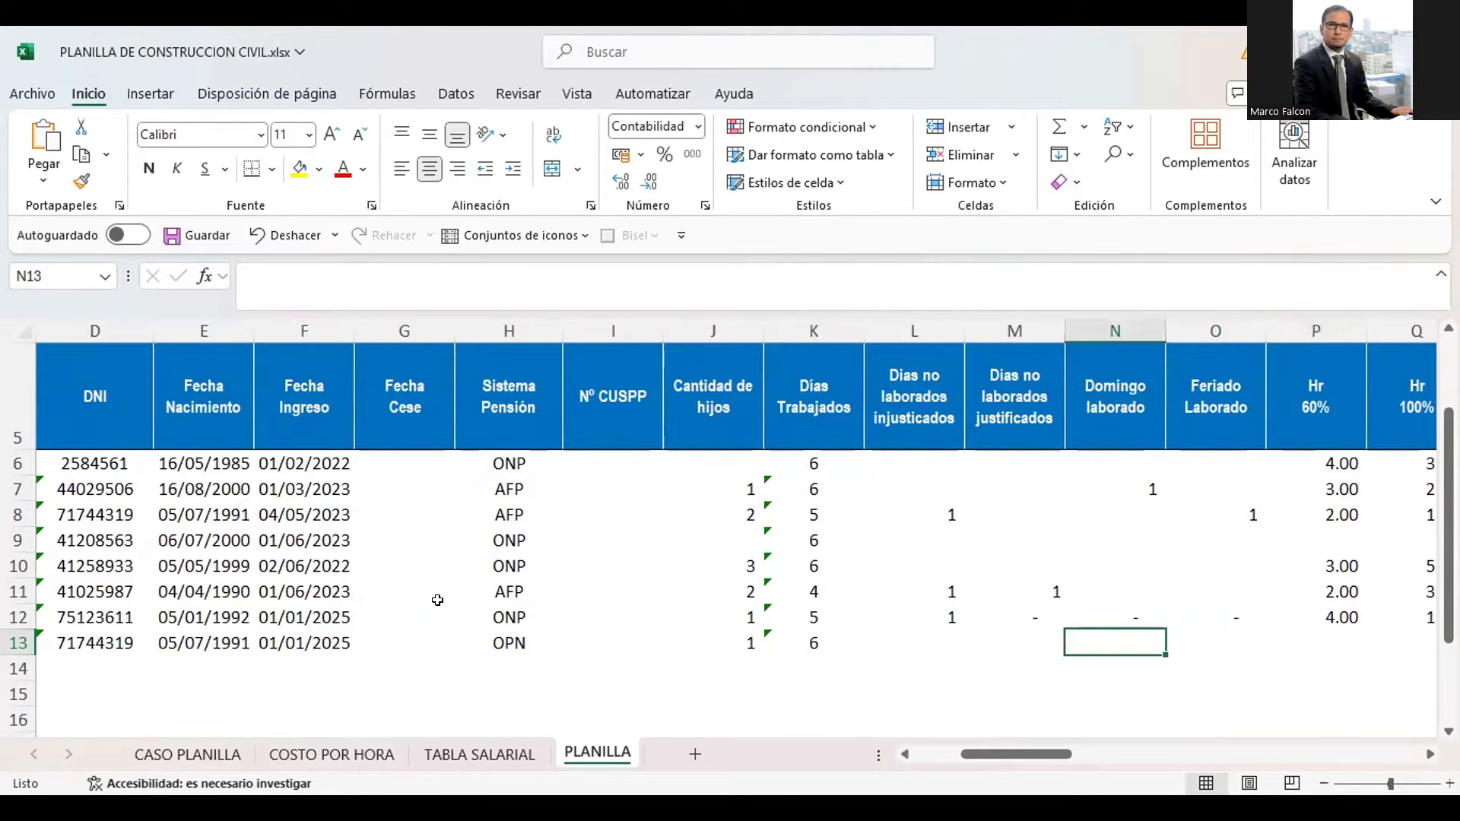
key(Right)
key(Right)
key(Right)
key(Right)
key(Left)
key(Left)
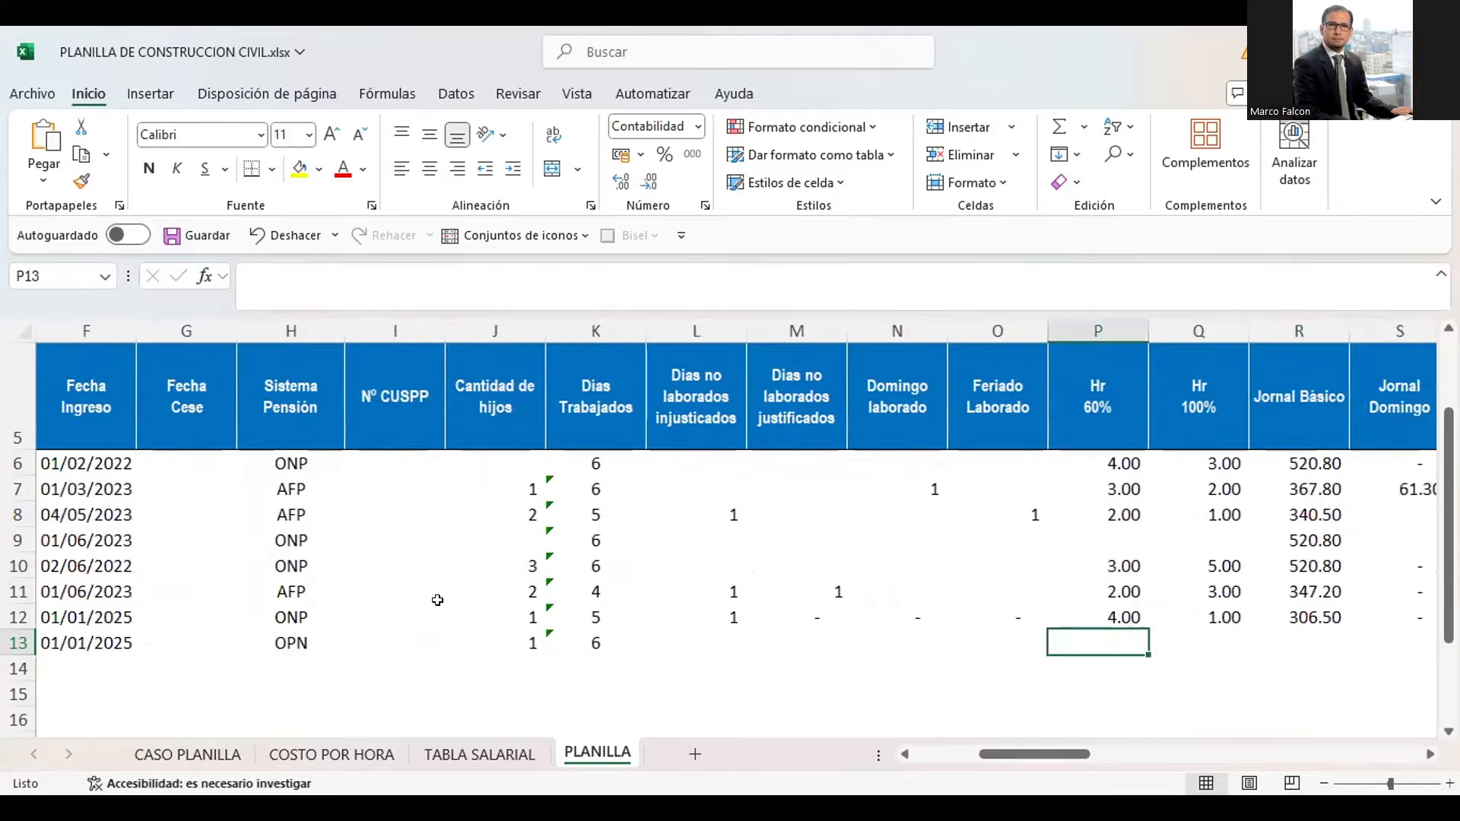
text(2)
key(Tab)
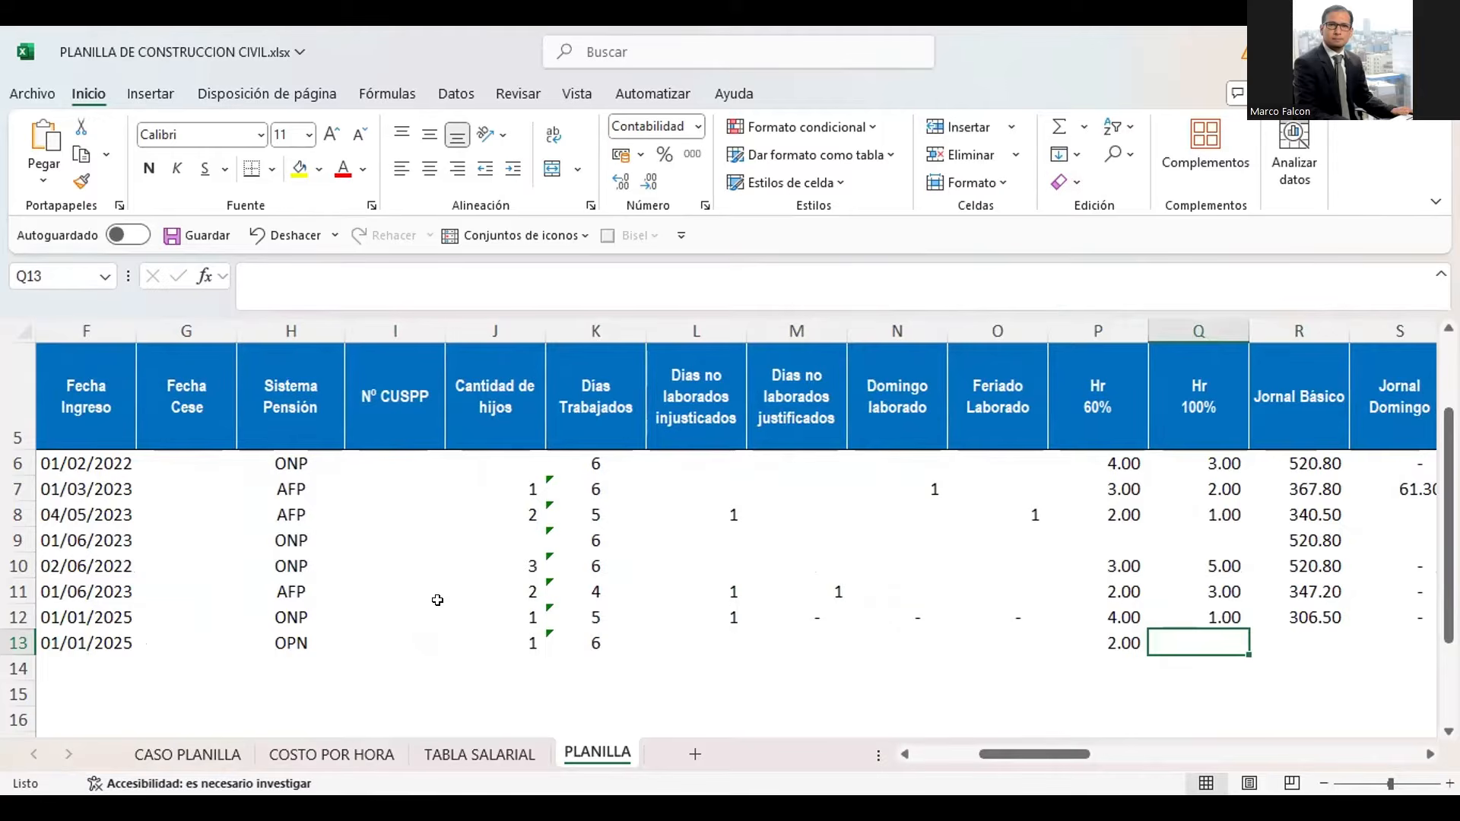
text(3)
key(Up)
key(Down)
Look through the new row's pay concepts from Jornal Básico to BUC and back to the Hr 100% column
key(Right)
key(Right)
key(Right)
key(Right)
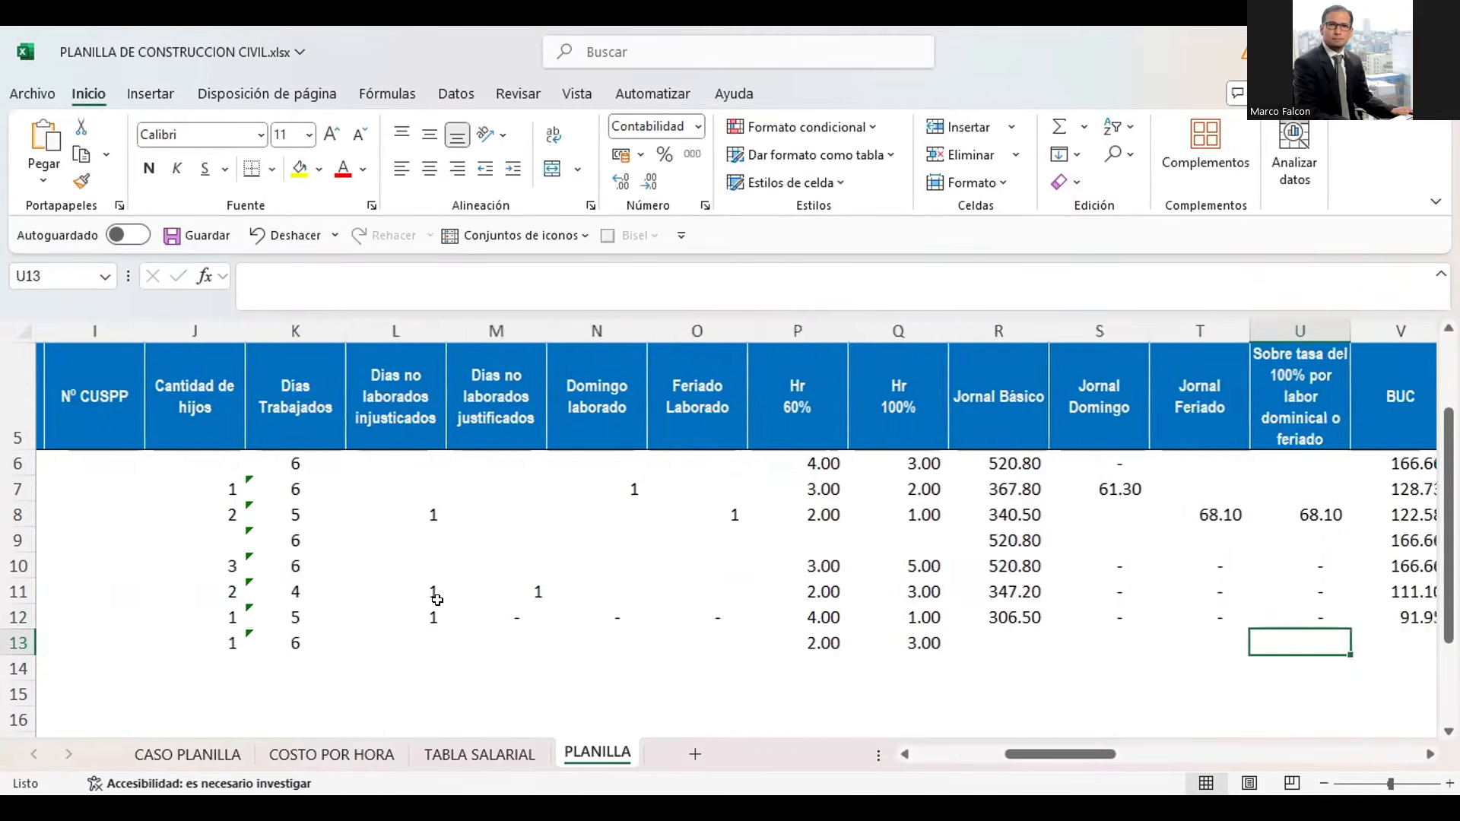
key(Right)
key(Right)
key(Left)
key(Left)
key(Left)
key(Left)
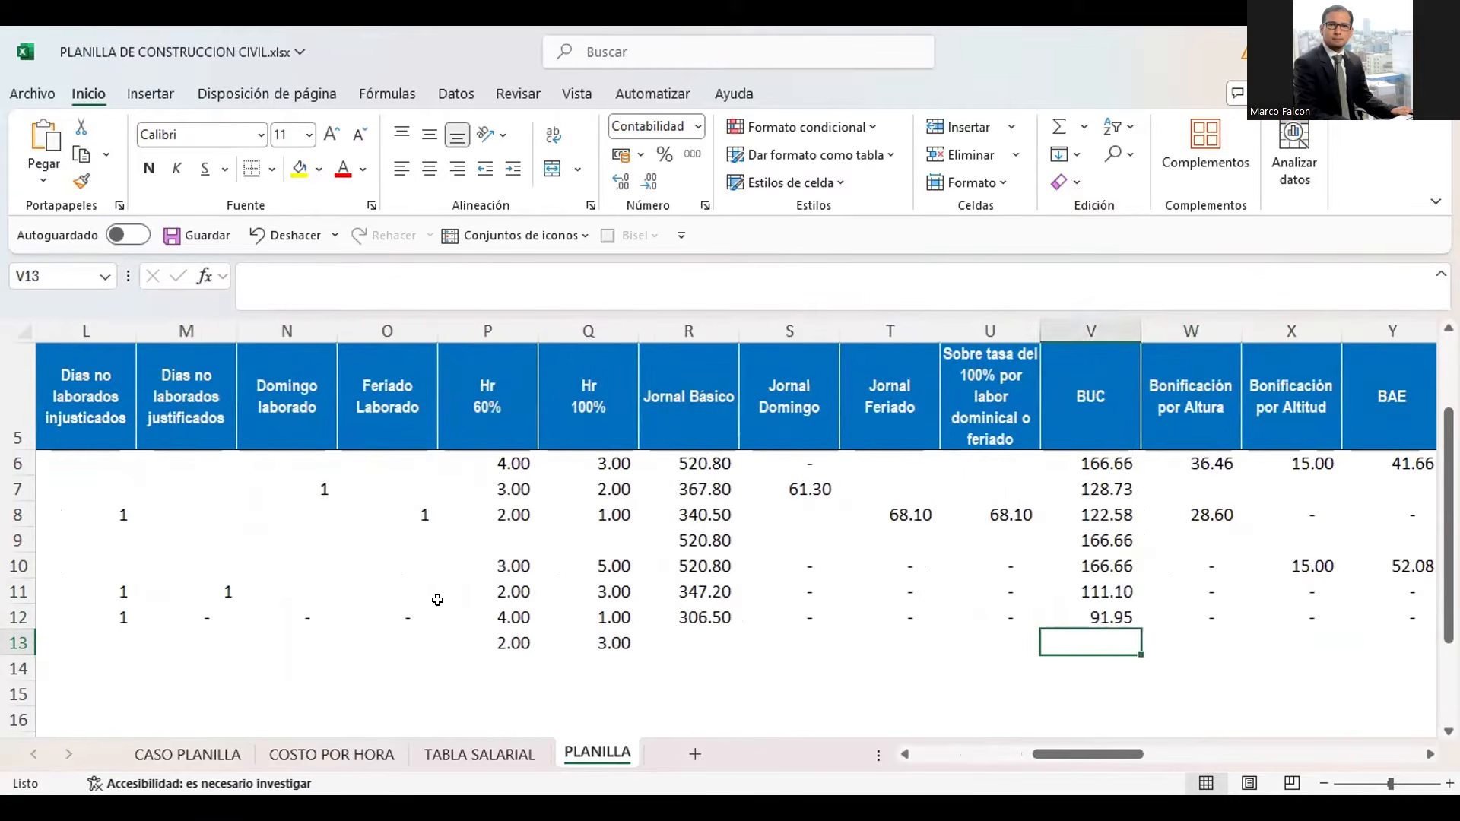
key(Left)
key(Left)
key(Right)
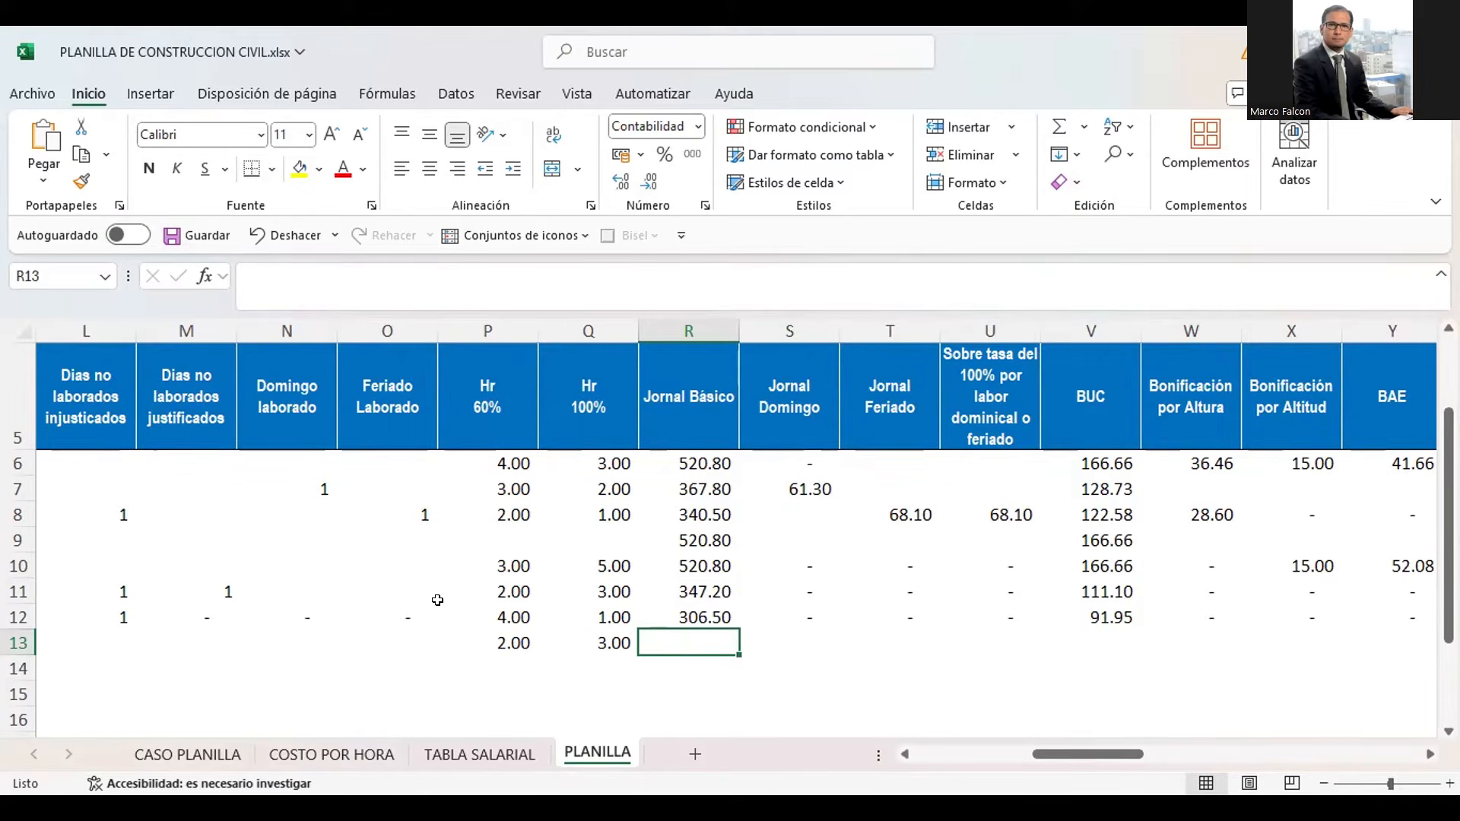
key(Left)
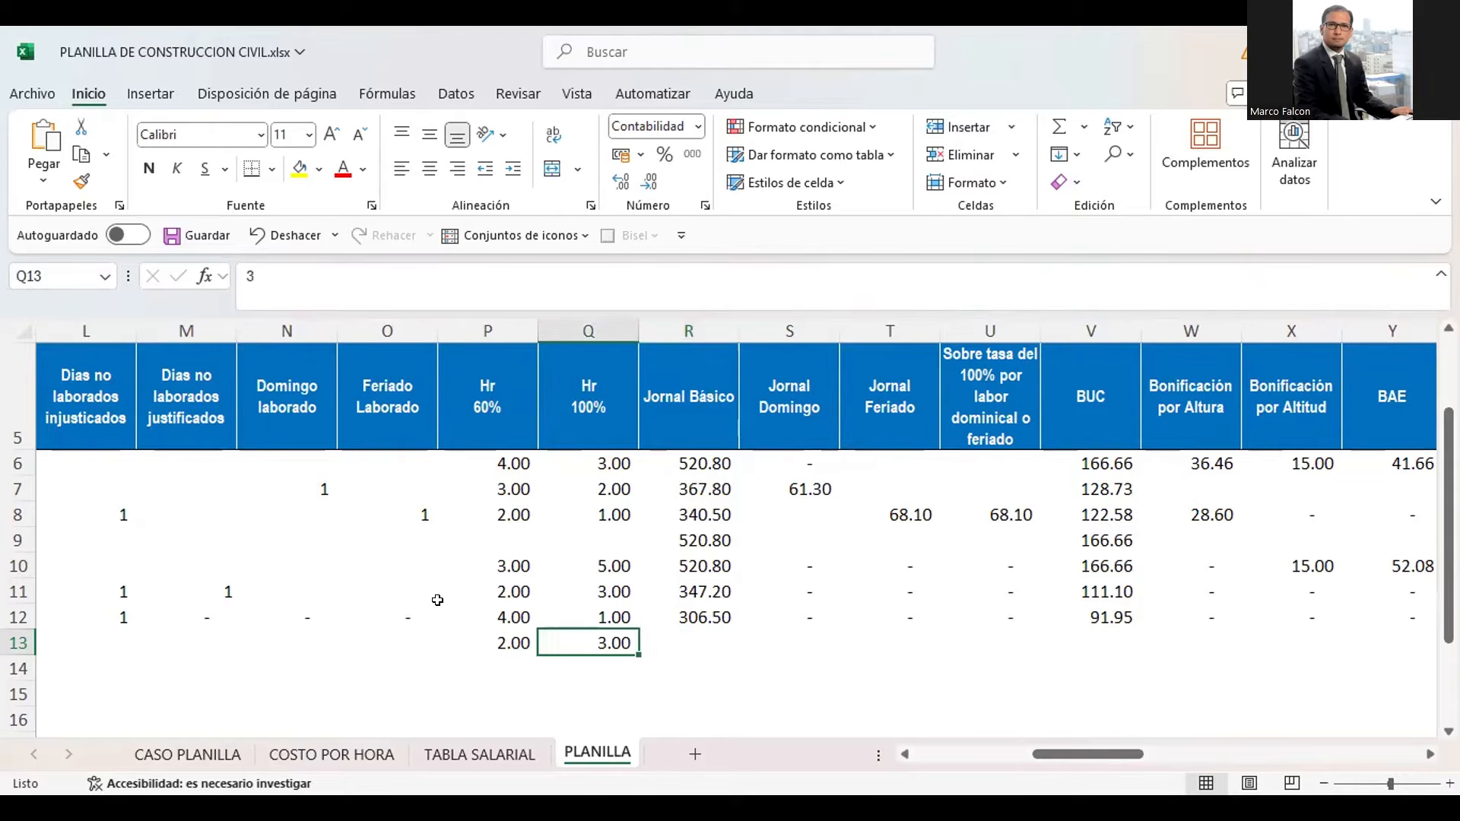
Calculate the new worker's Jornal Básico in R13 as K13 multiplied by the Oficial wage in TABLA SALARIAL cell E16
key(Home)
key(Right)
key(Right)
key(Right)
key(Right)
key(Right)
key(Right)
key(Right)
key(Right)
key(Right)
key(Right)
key(Right)
key(Right)
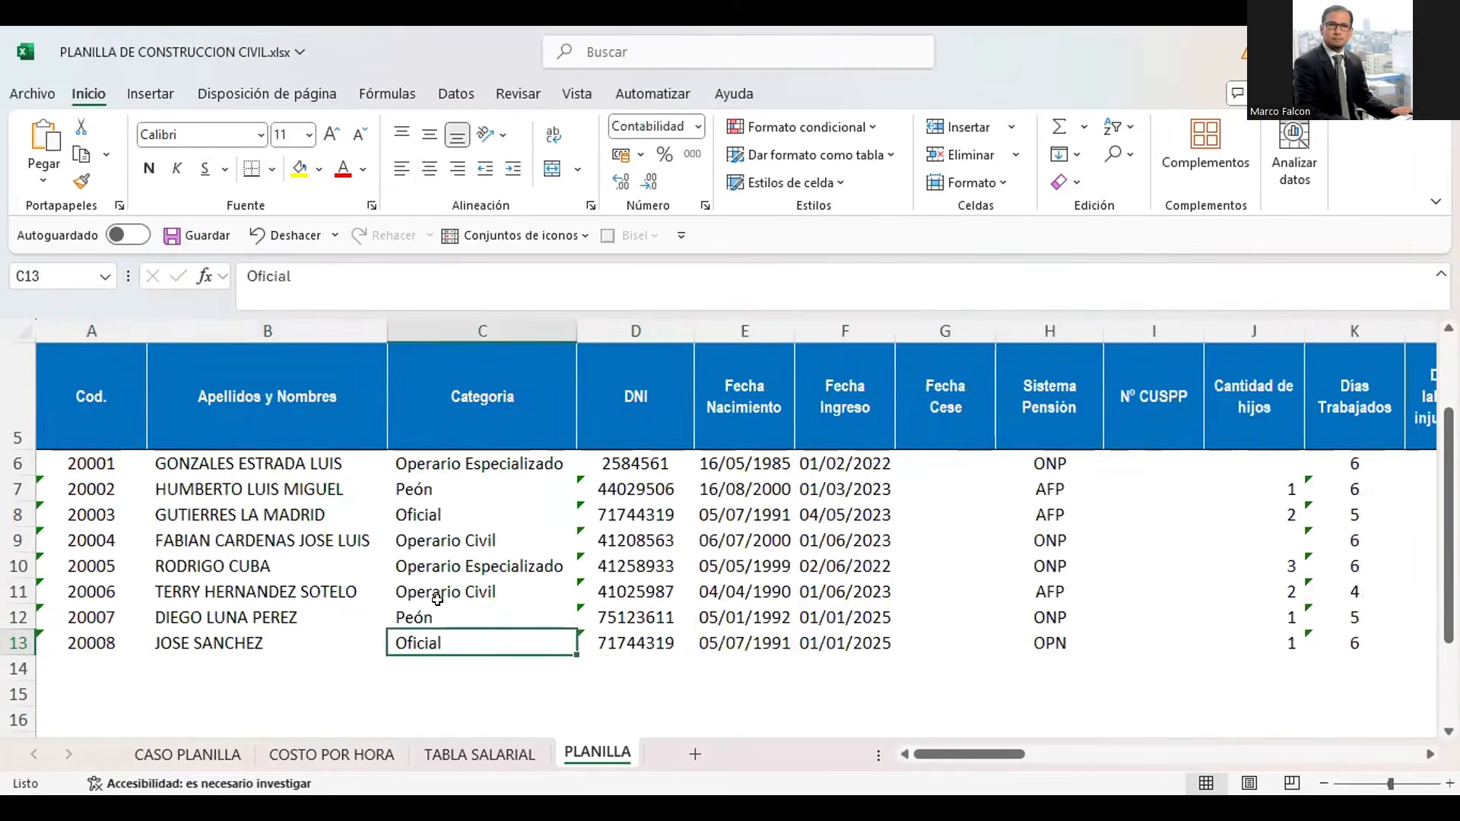
key(Right)
key(Right)
key(Right)
key(Right)
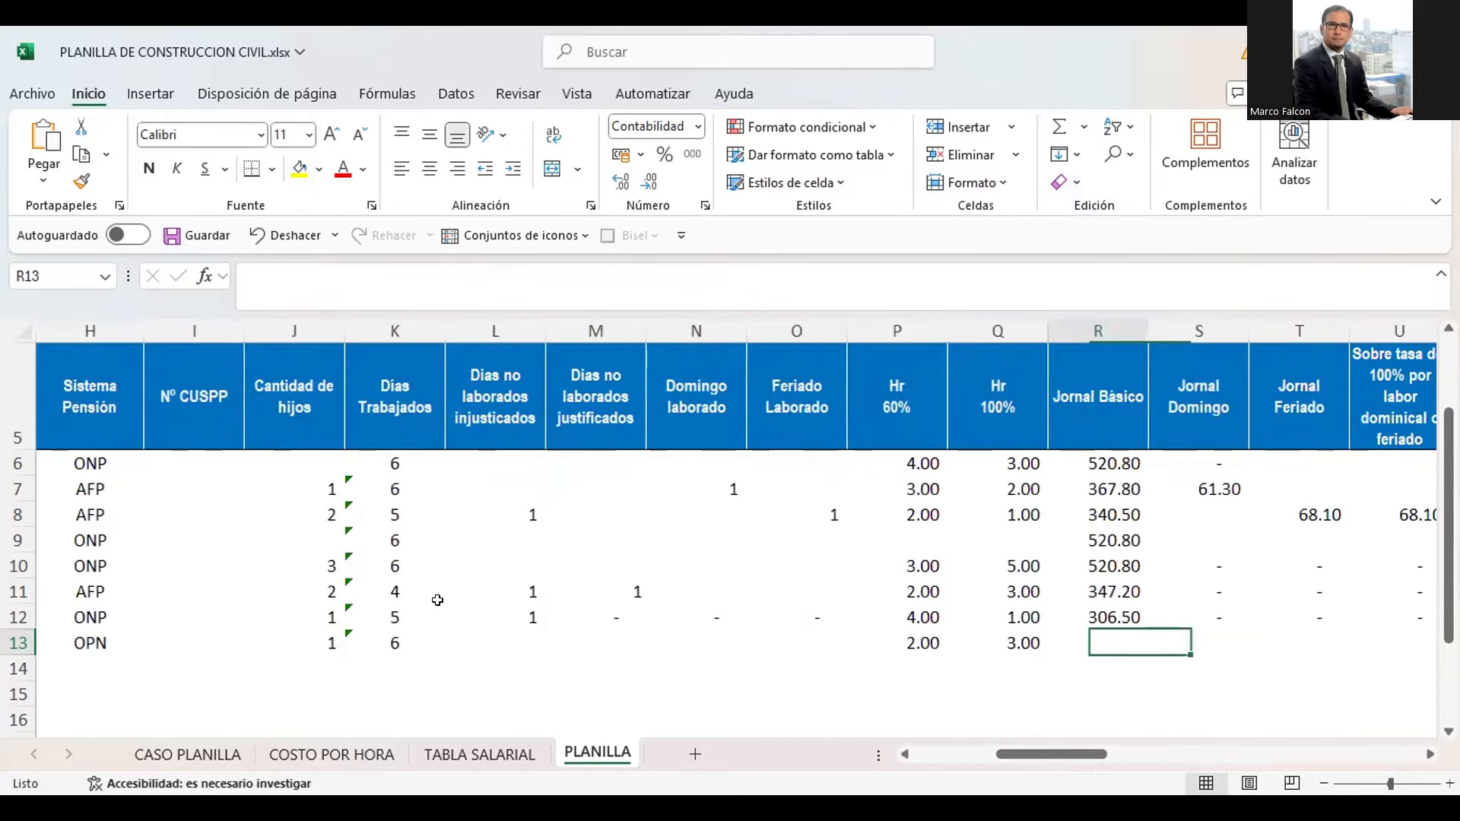
text(+)
key(Left)
key(Left)
key(Left)
key(Left)
key(Left)
key(Left)
key(Left)
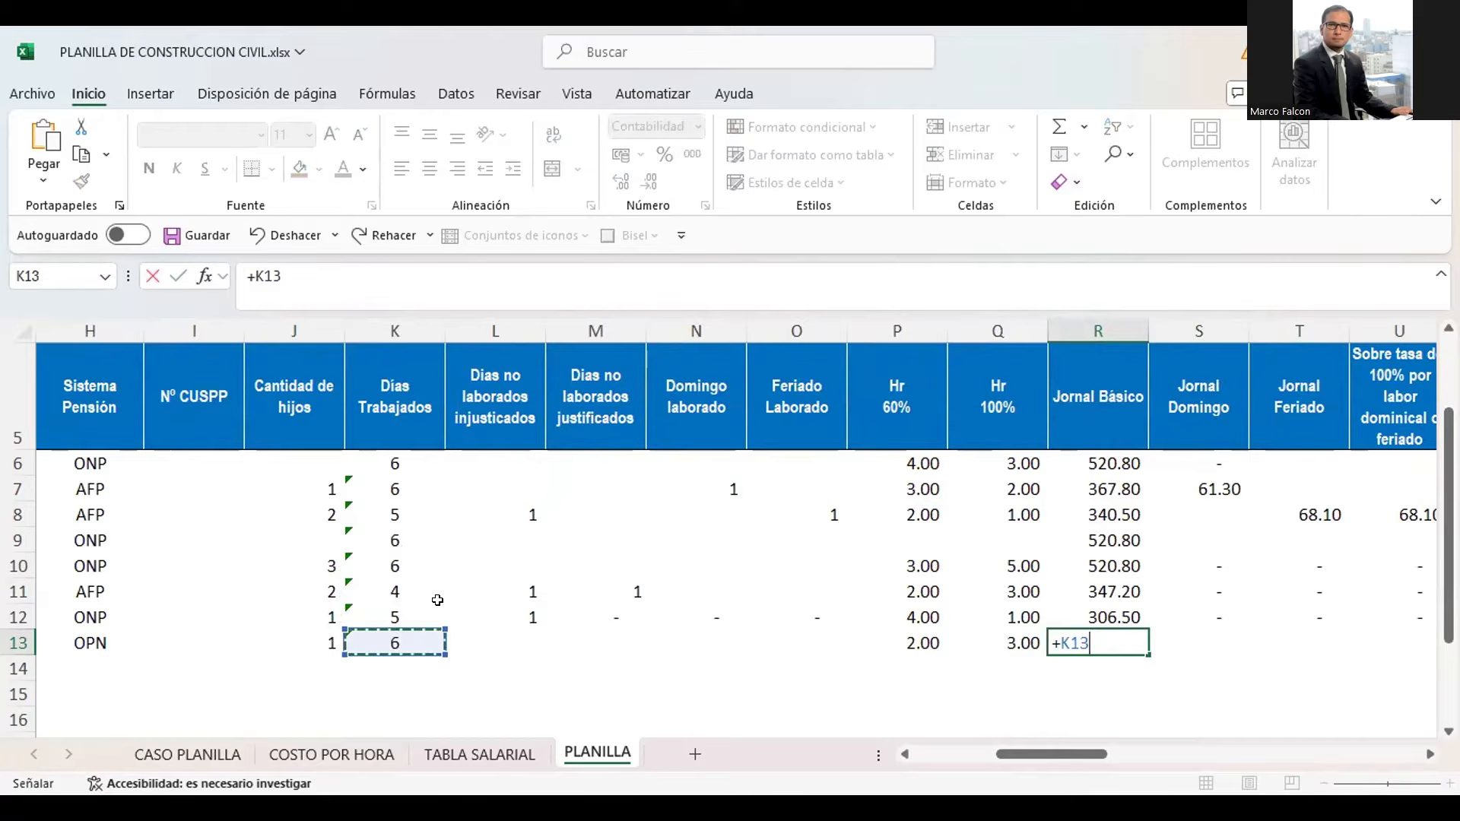
text(*)
click(450, 754)
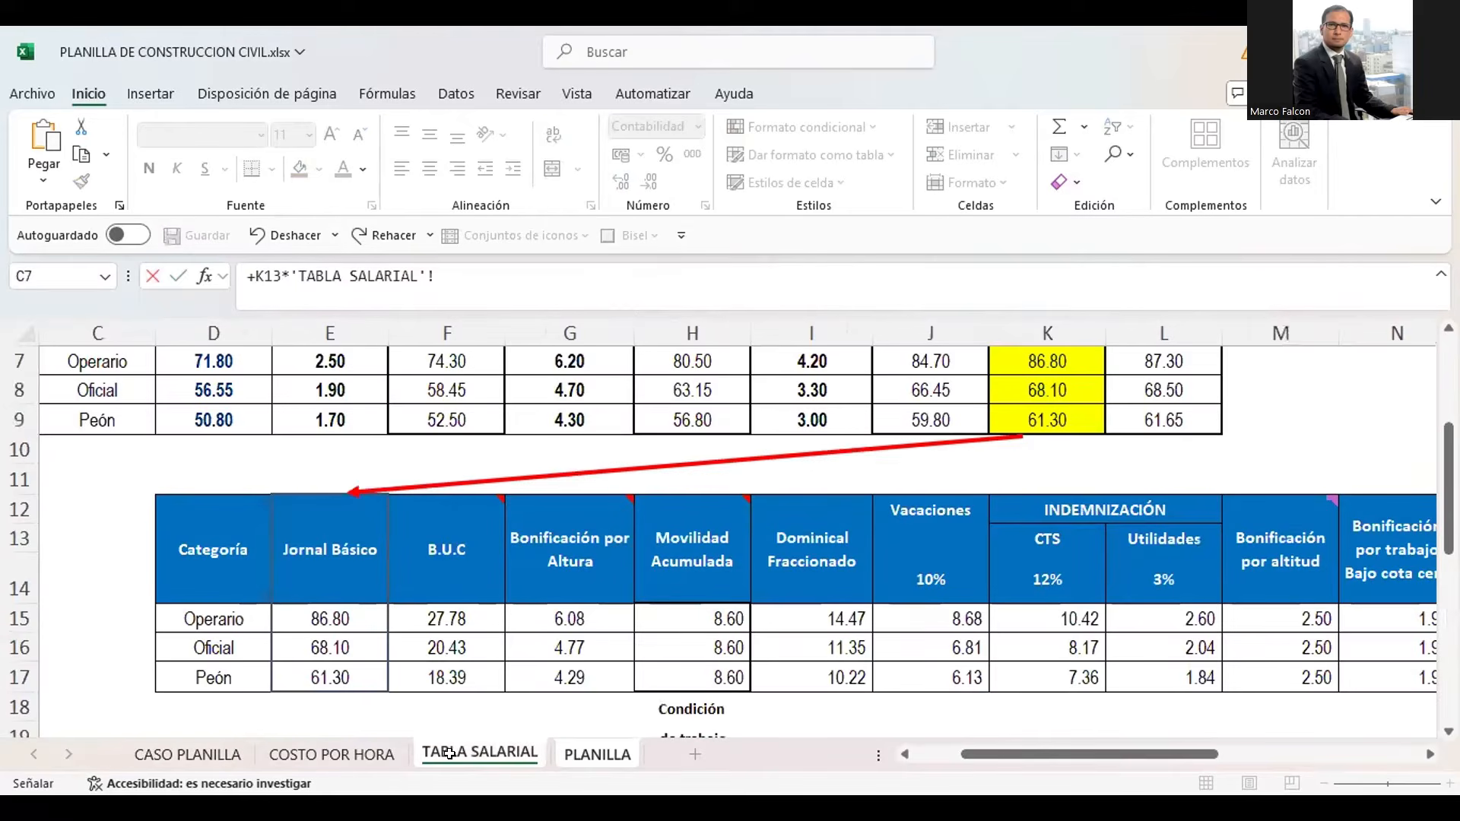
click(351, 639)
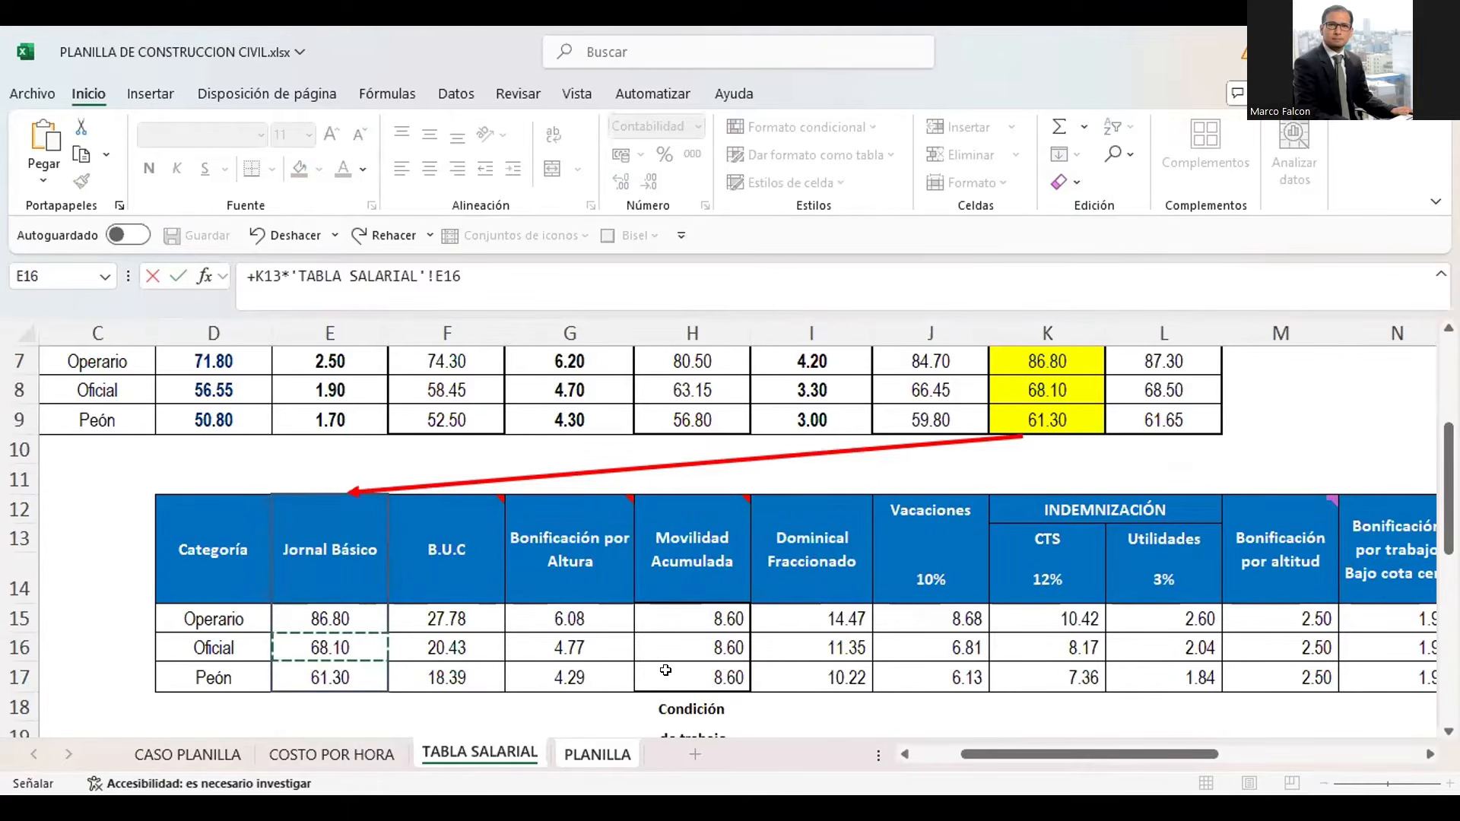
key(Return)
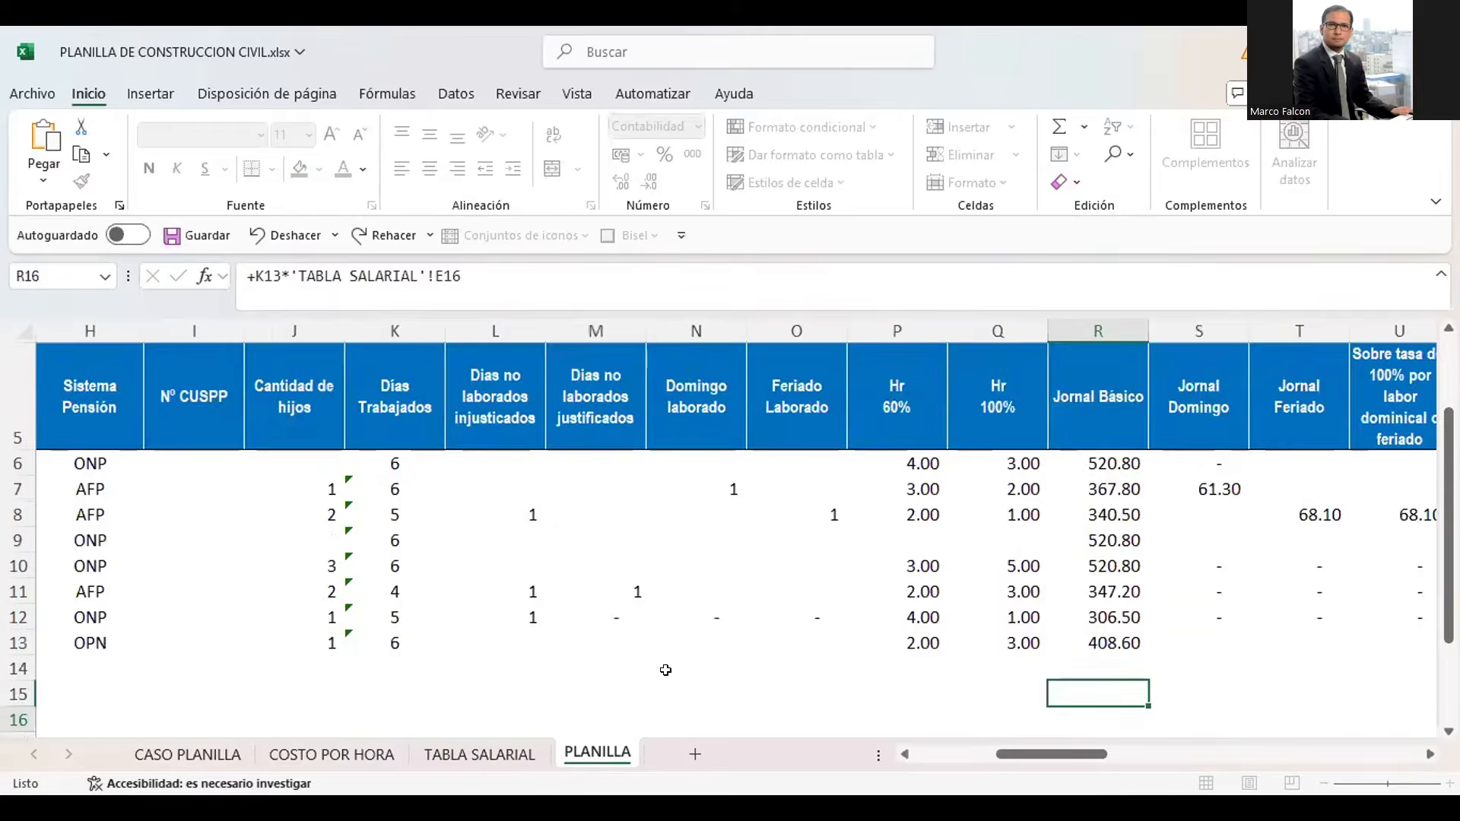
Check the Jornal Básico formulas in column R of PLANILLA against the Oficial wage in TABLA SALARIAL cell E16
key(Up)
key(Up)
key(Up)
key(Up)
key(Up)
key(Up)
key(Up)
key(Up)
key(Up)
key(Up)
key(Up)
key(Up)
key(Up)
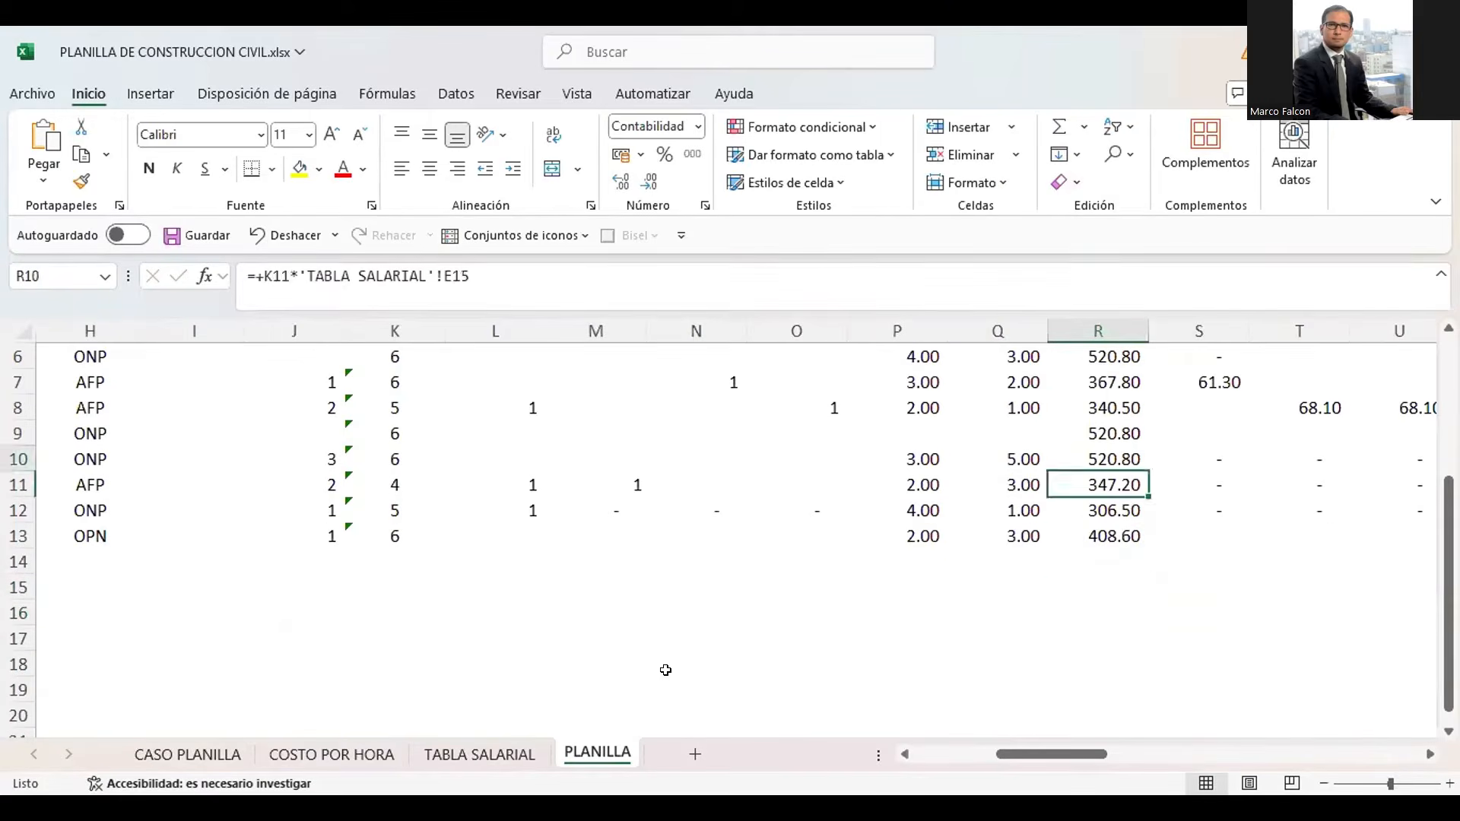
key(Down)
key(Down)
key(Down)
key(Down)
key(Down)
key(Down)
key(Down)
key(Down)
key(Down)
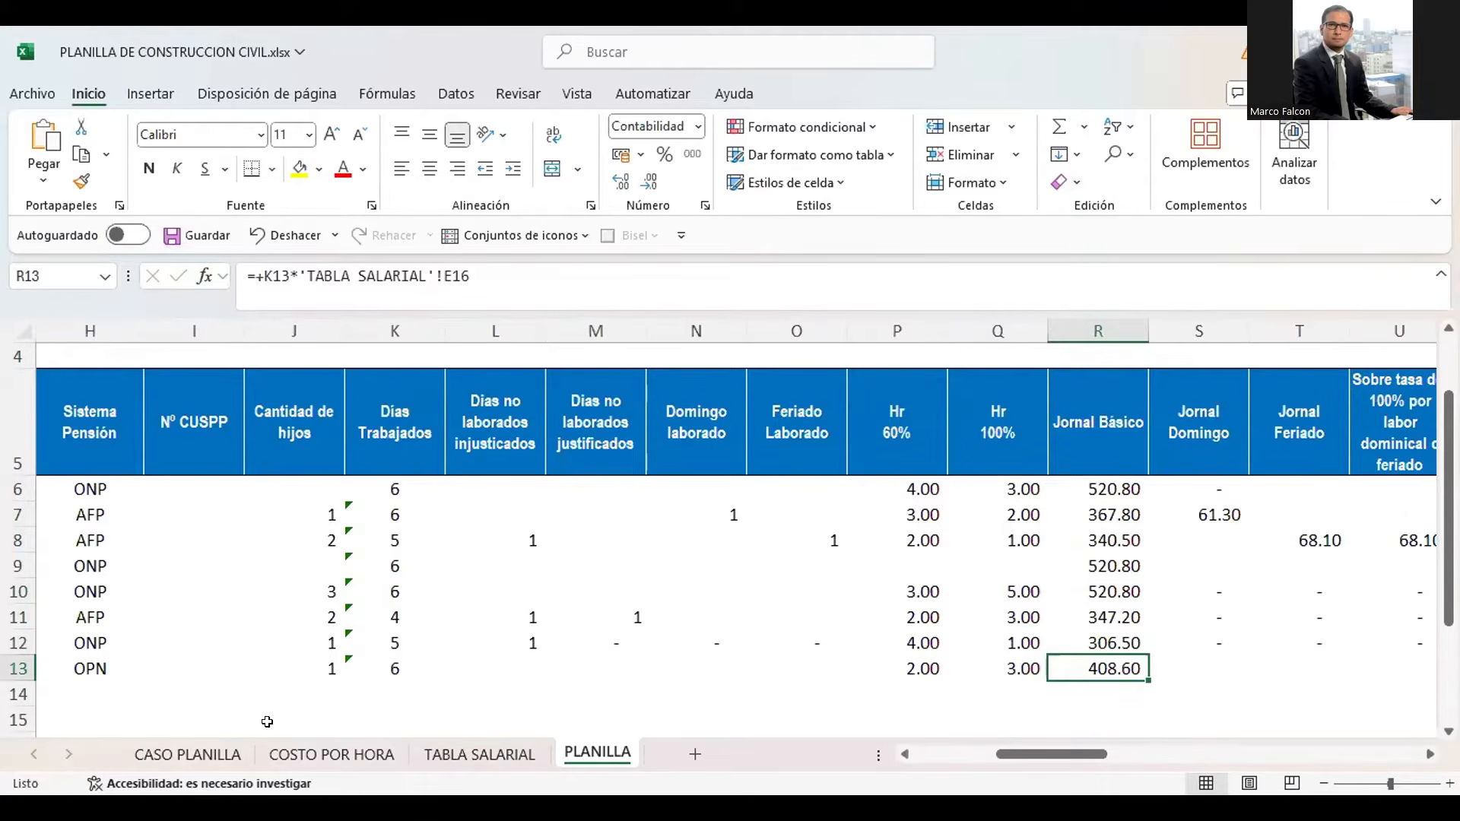
click(467, 756)
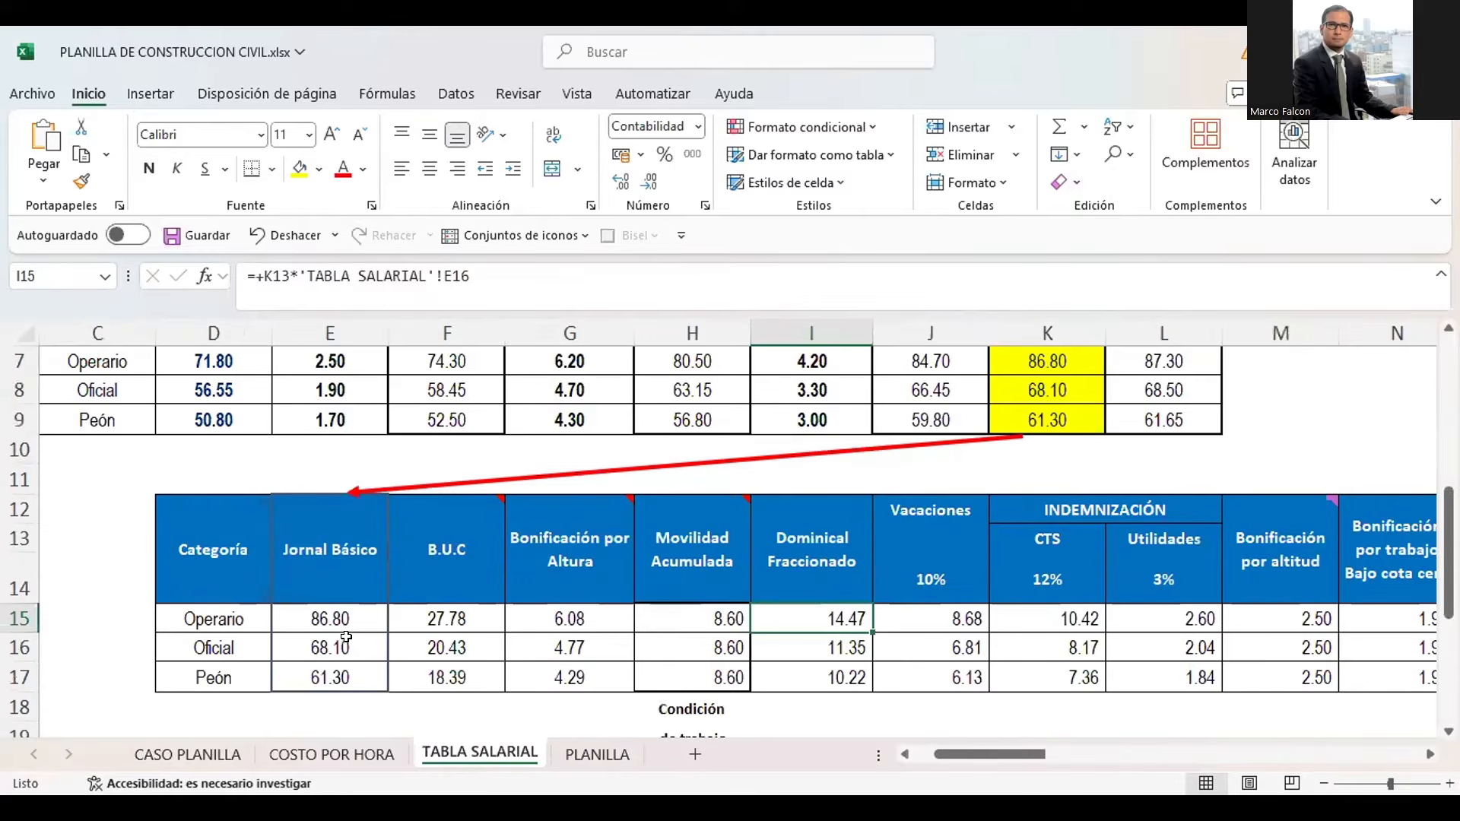
click(340, 648)
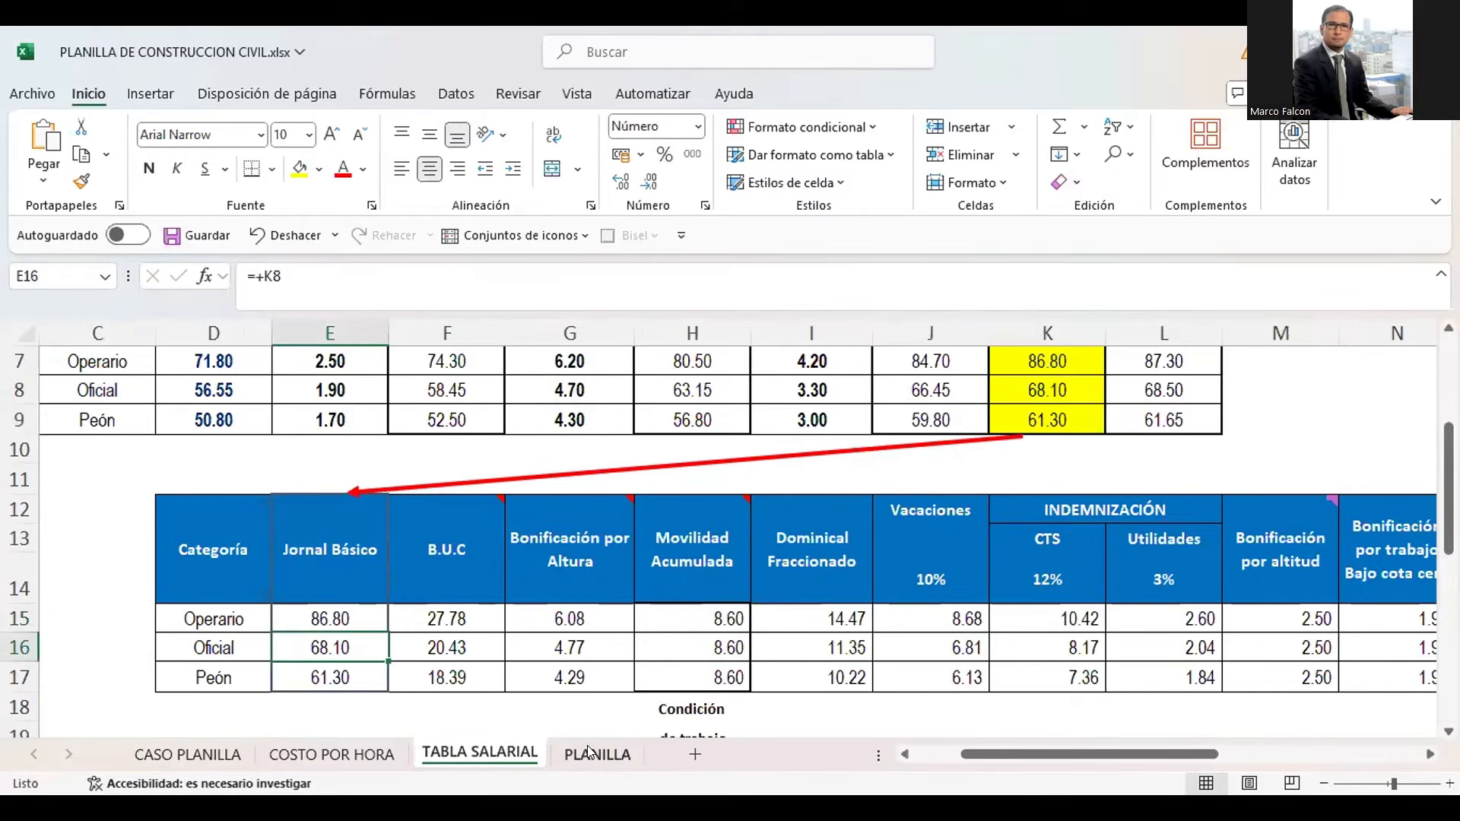
Look through the new worker's empty pay concepts in PLANILLA row 13, from Jornal Domingo to Bonificación por Altitud
click(588, 752)
key(Right)
key(Right)
key(Right)
key(Right)
key(Right)
key(Right)
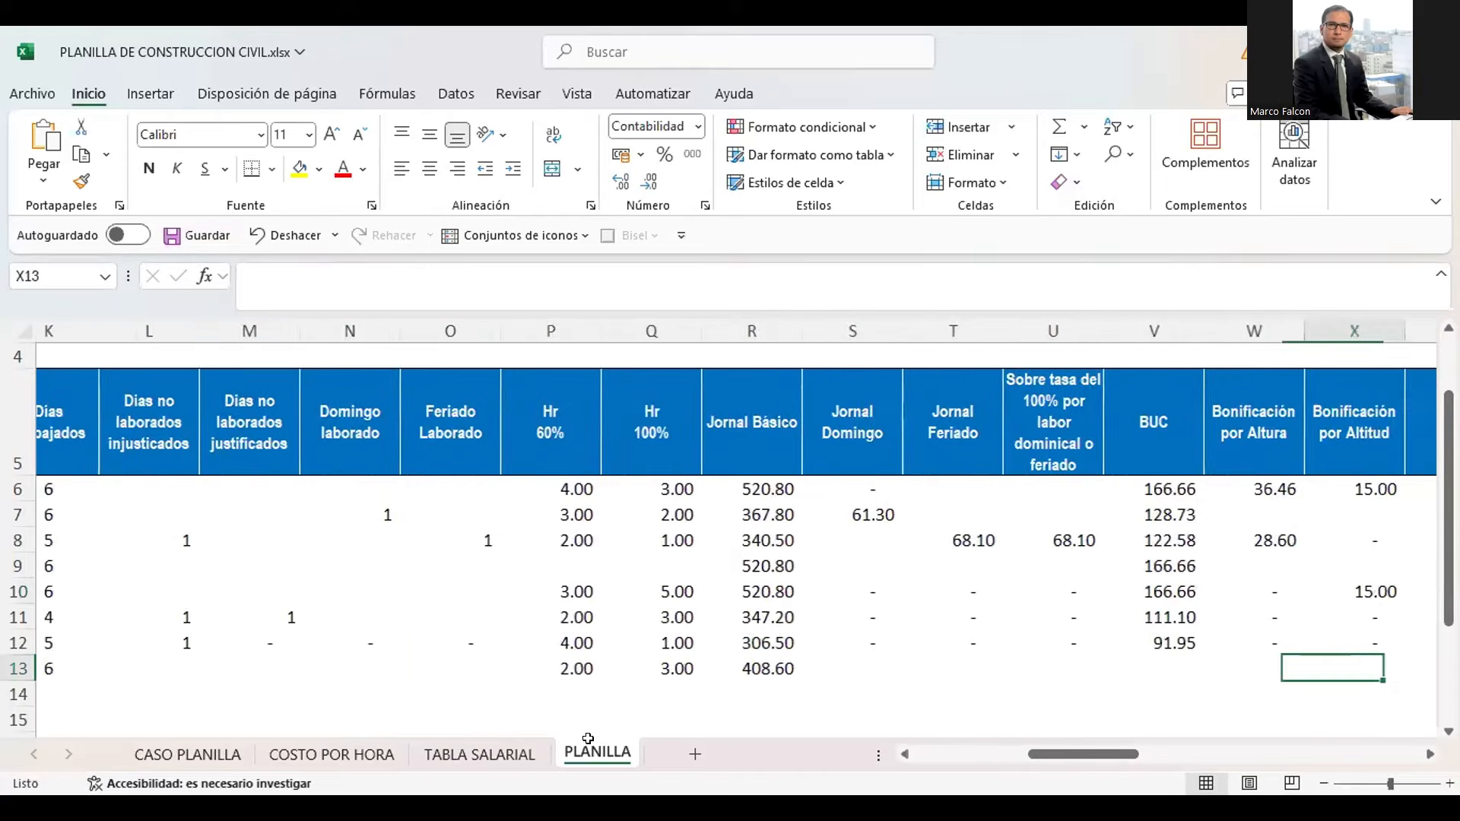
key(Right)
key(Left)
key(Left)
key(Left)
key(Left)
key(Left)
key(Left)
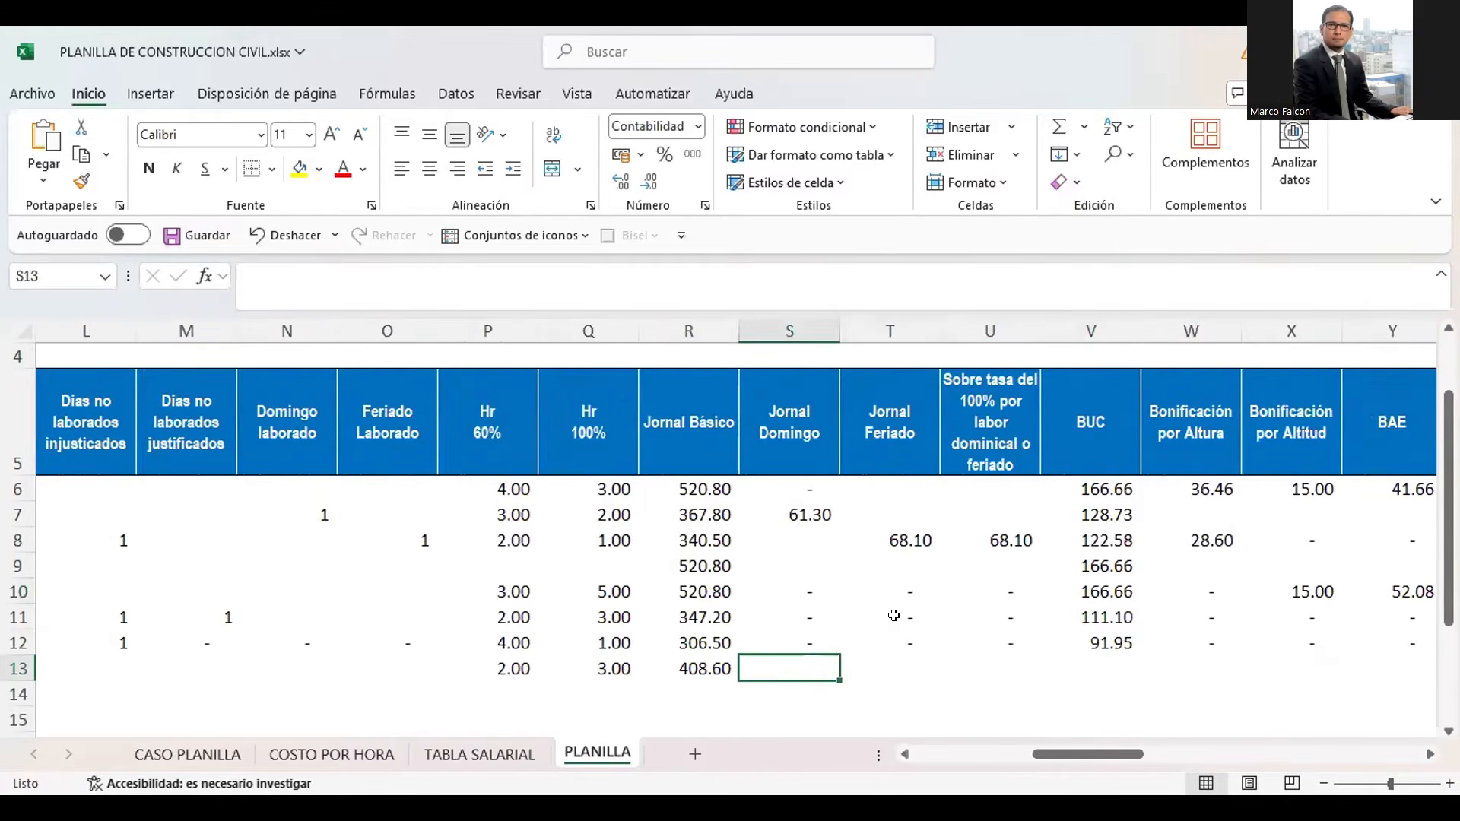
key(shift+Right)
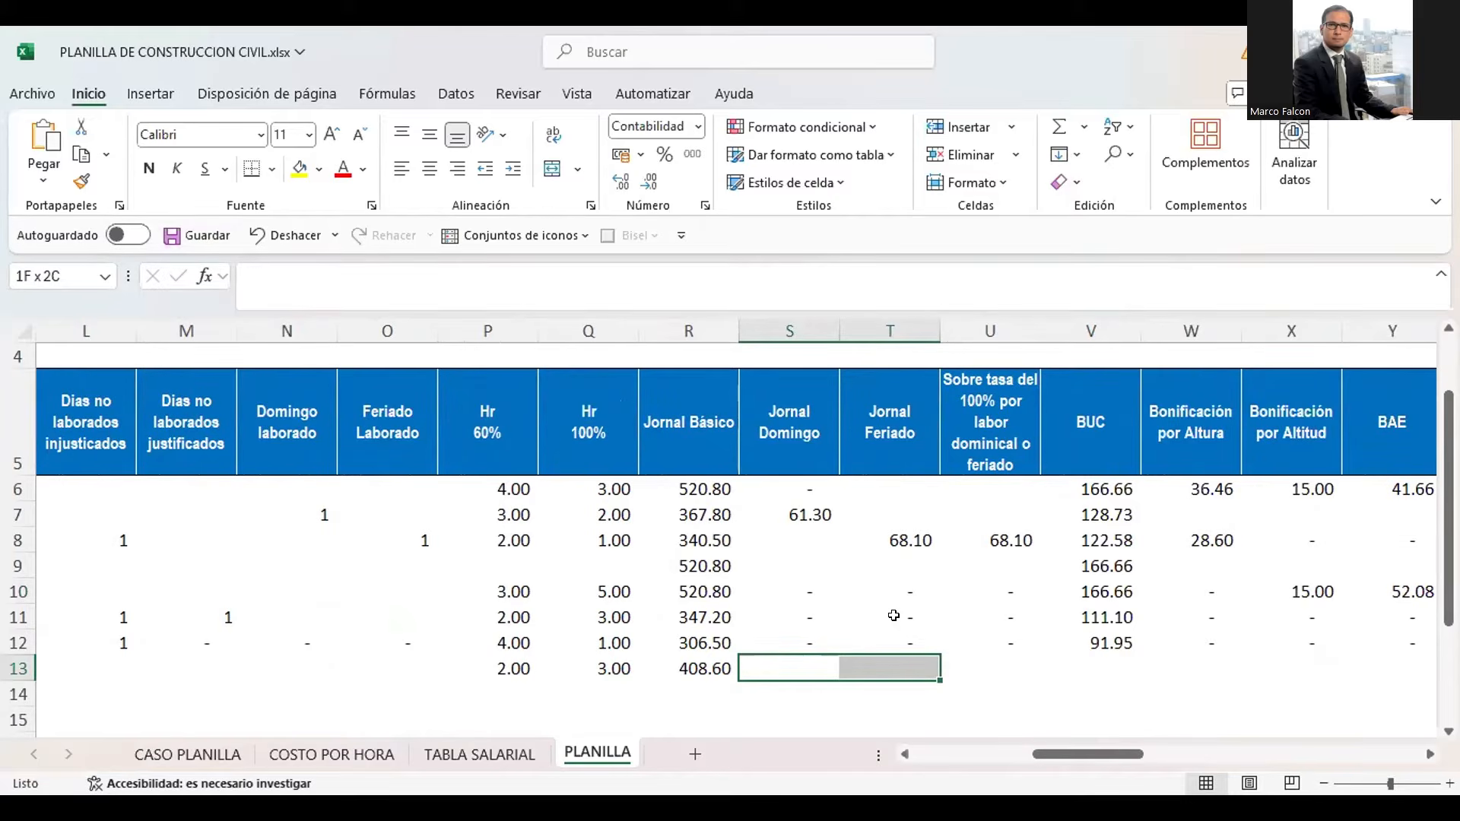
key(shift+Left)
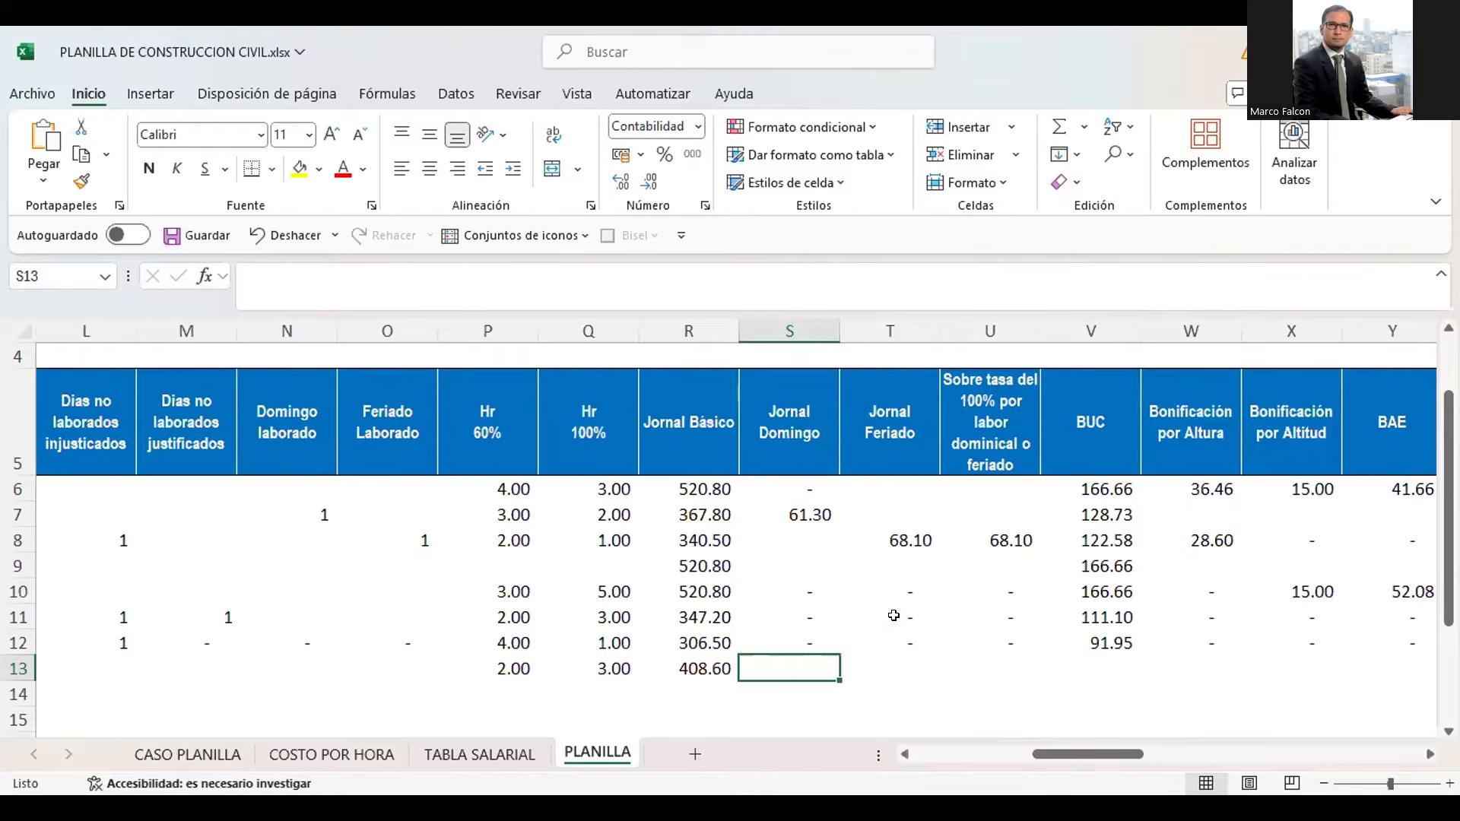
key(Right)
key(Right)
key(Right)
key(Right)
key(Right)
key(Right)
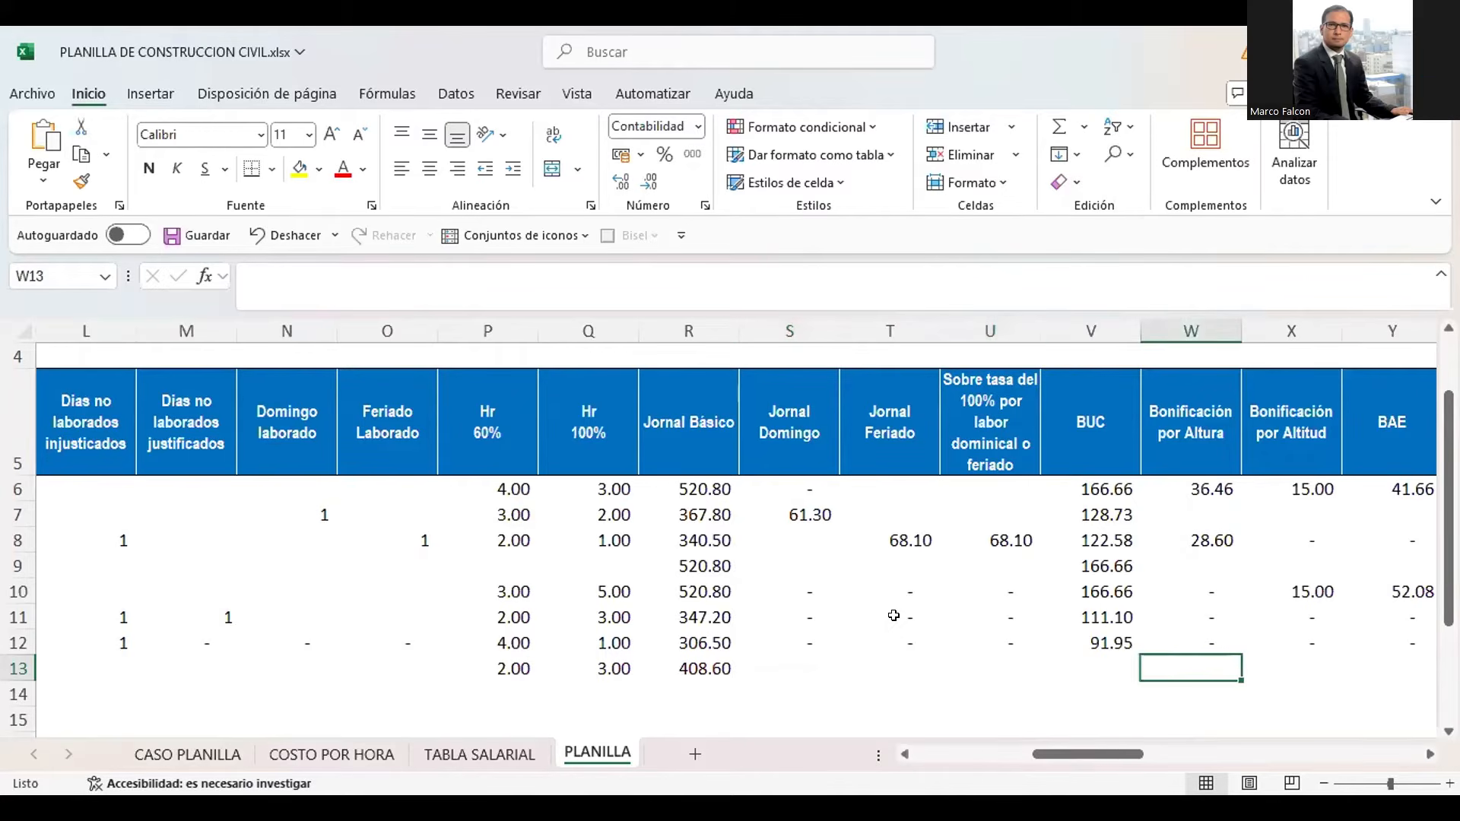
key(Left)
key(Left)
key(Left)
key(Left)
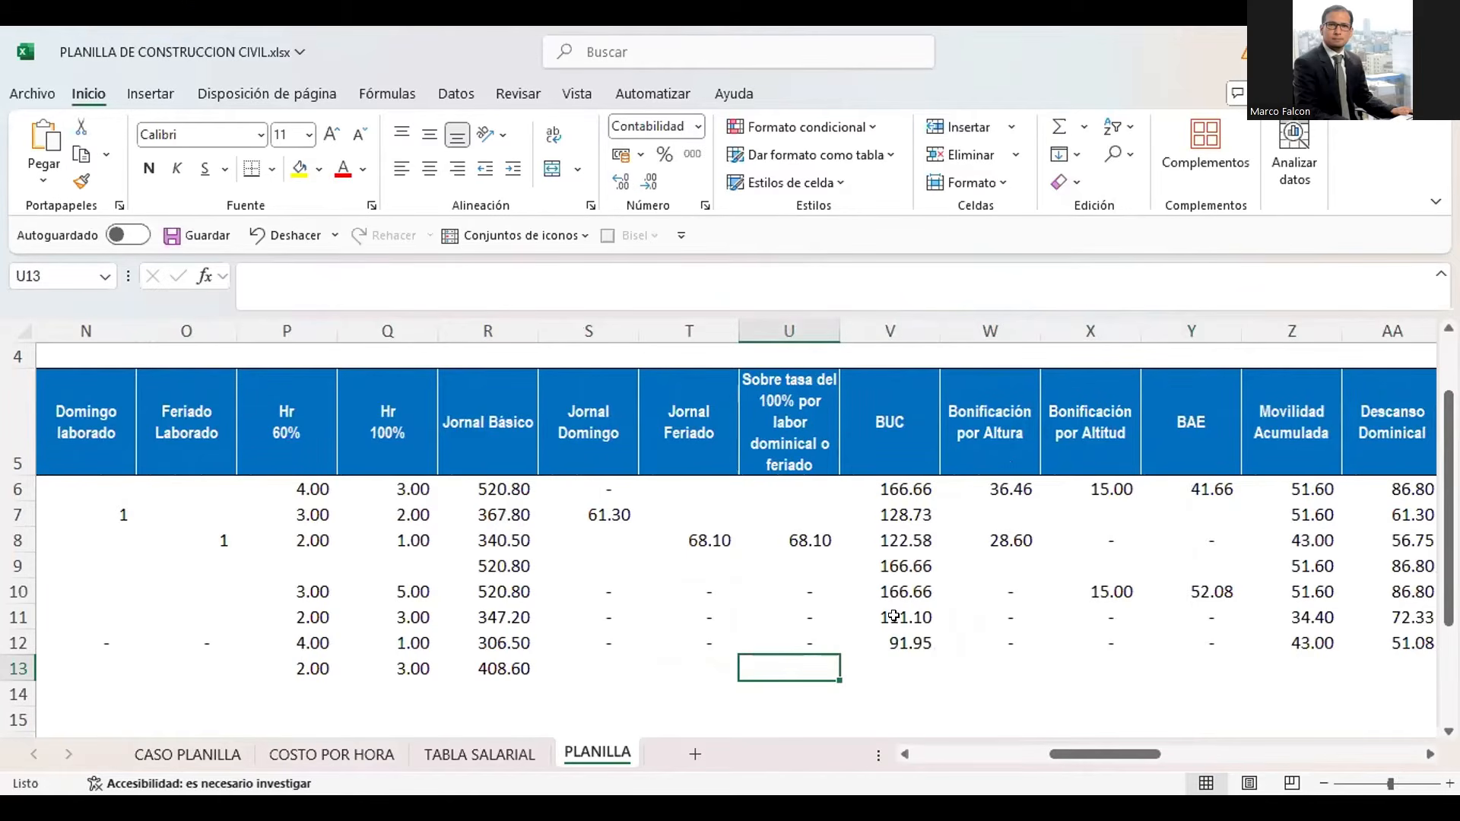
Calculate the new worker's BUC in V13 as K13 multiplied by the Oficial B.U.C in TABLA SALARIAL cell F16
key(Right)
key(Up)
key(Down)
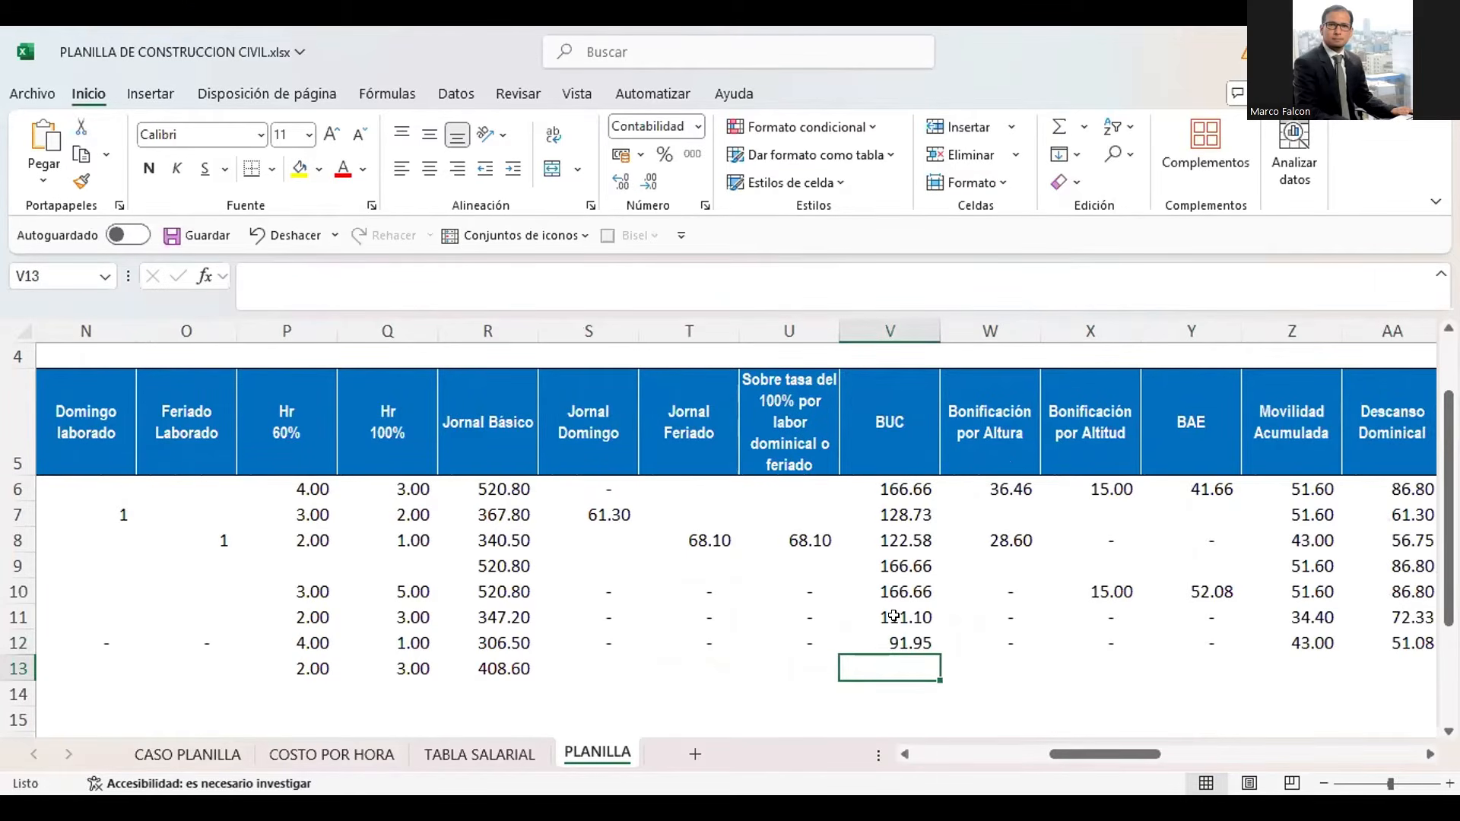
text(+)
key(Left)
key(Left)
key(Left)
key(Left)
key(Left)
key(Left)
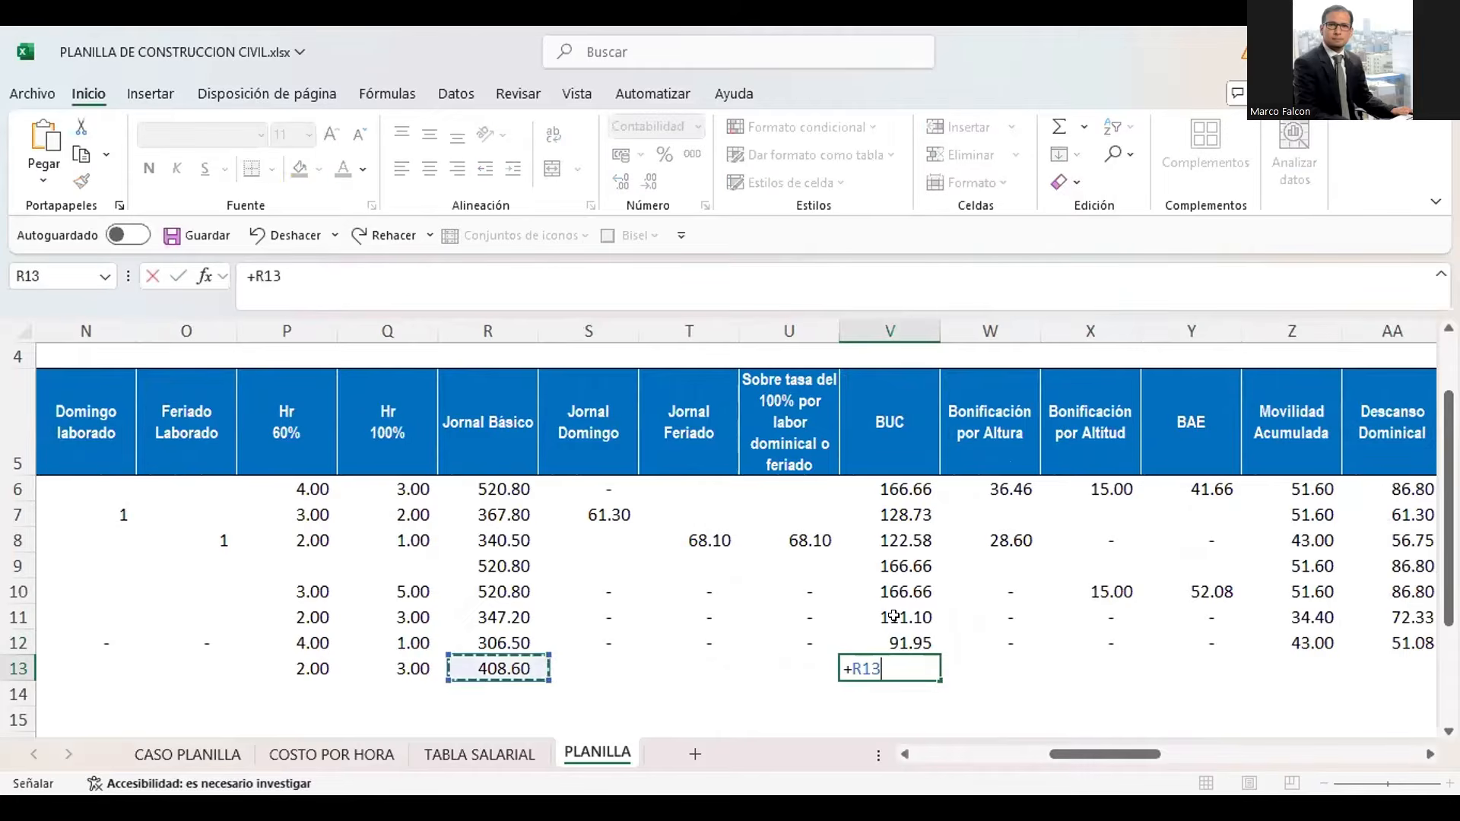
key(Left)
key(Left)
key(Left)
key(Left)
key(Left)
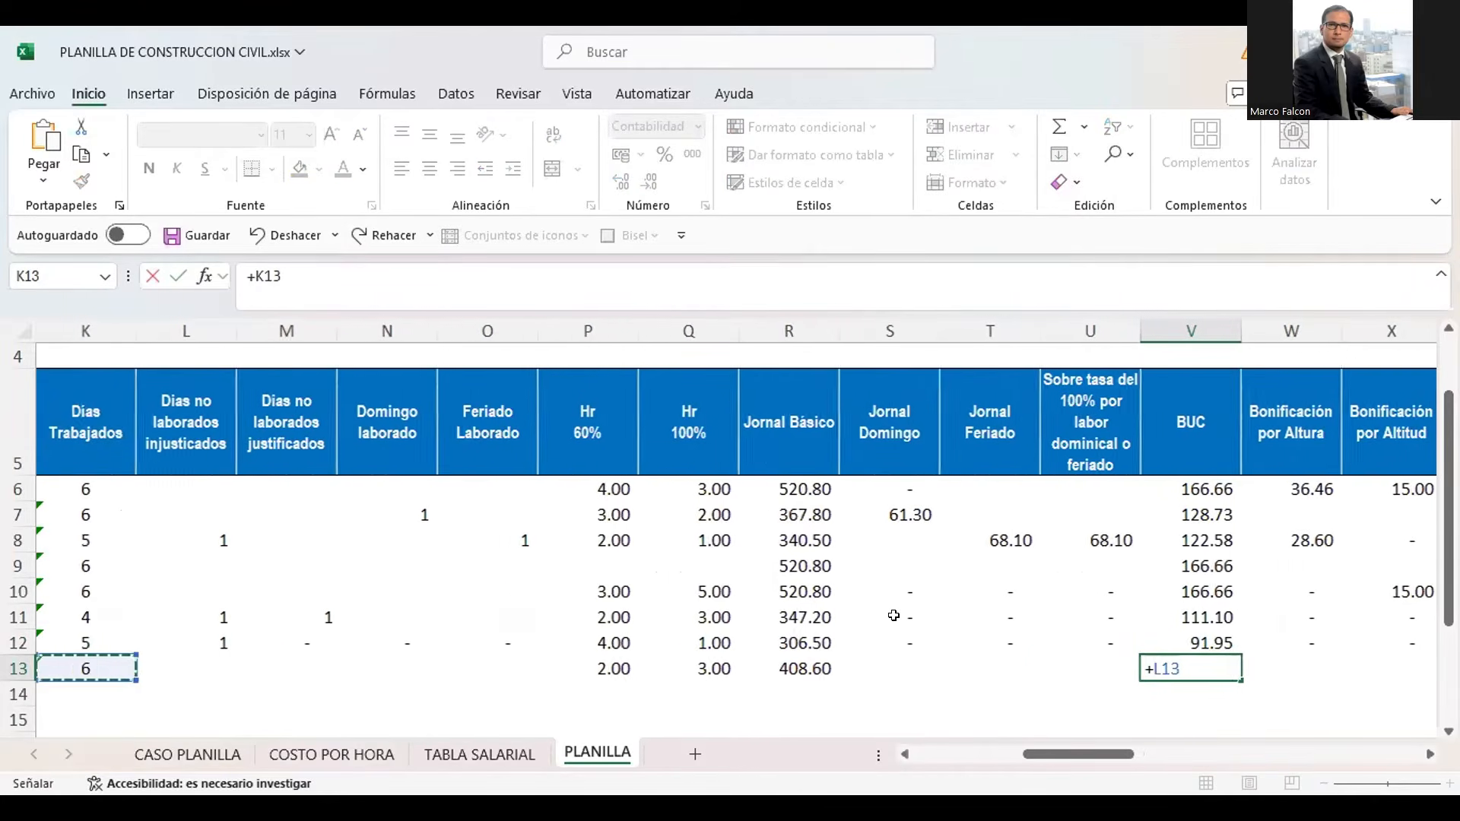
text(*)
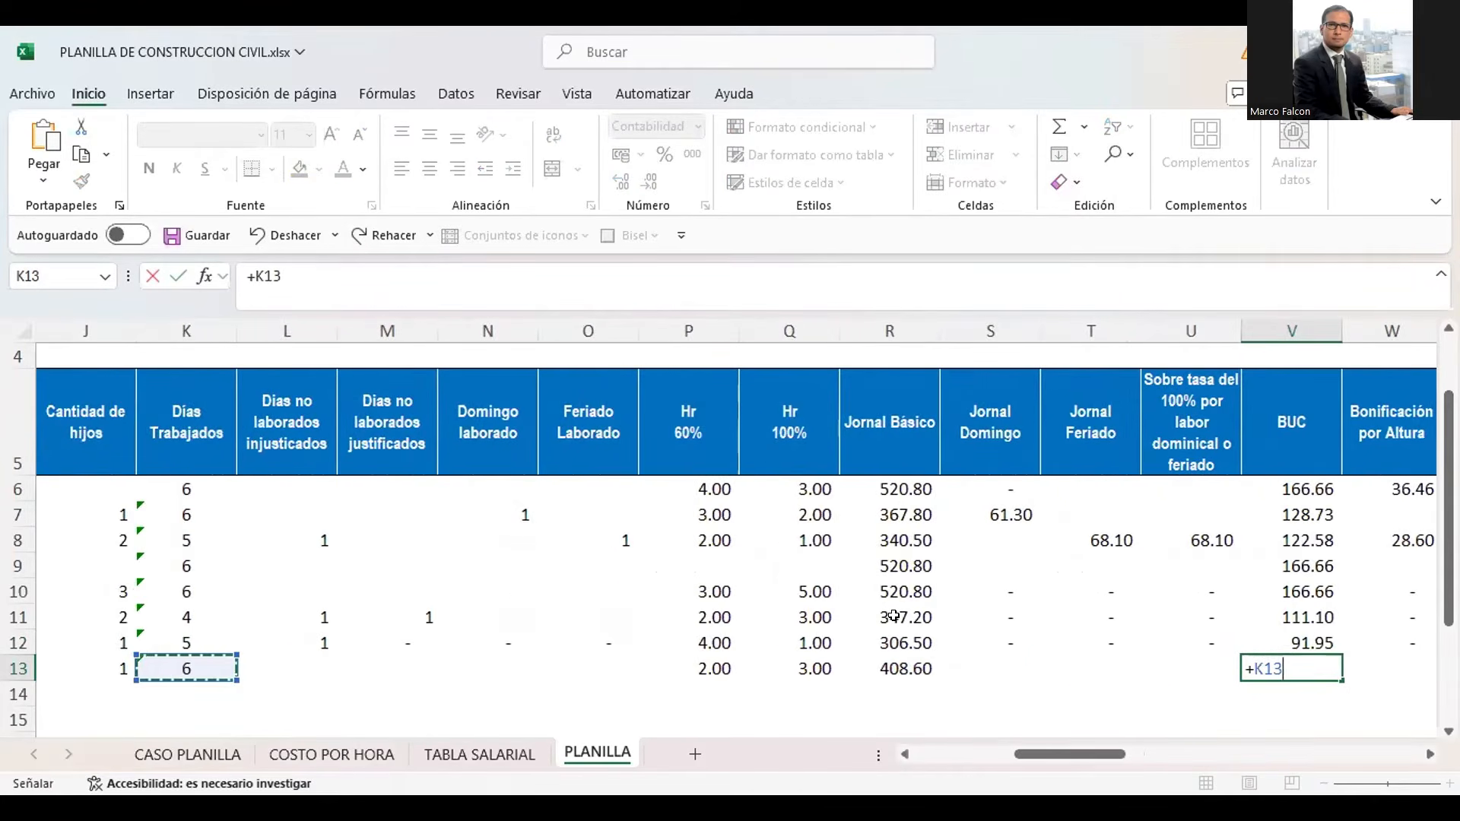
click(463, 751)
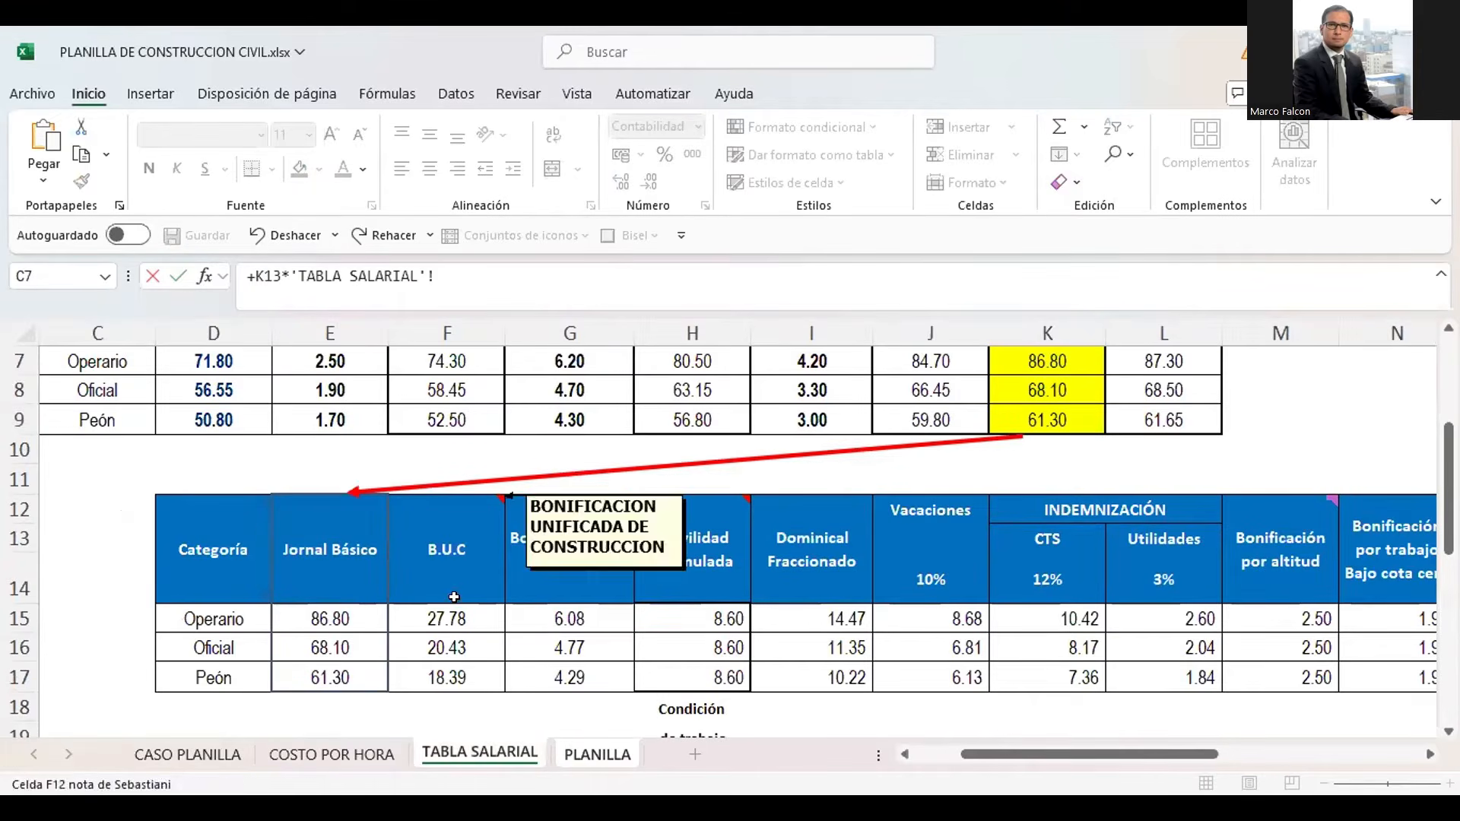
click(456, 639)
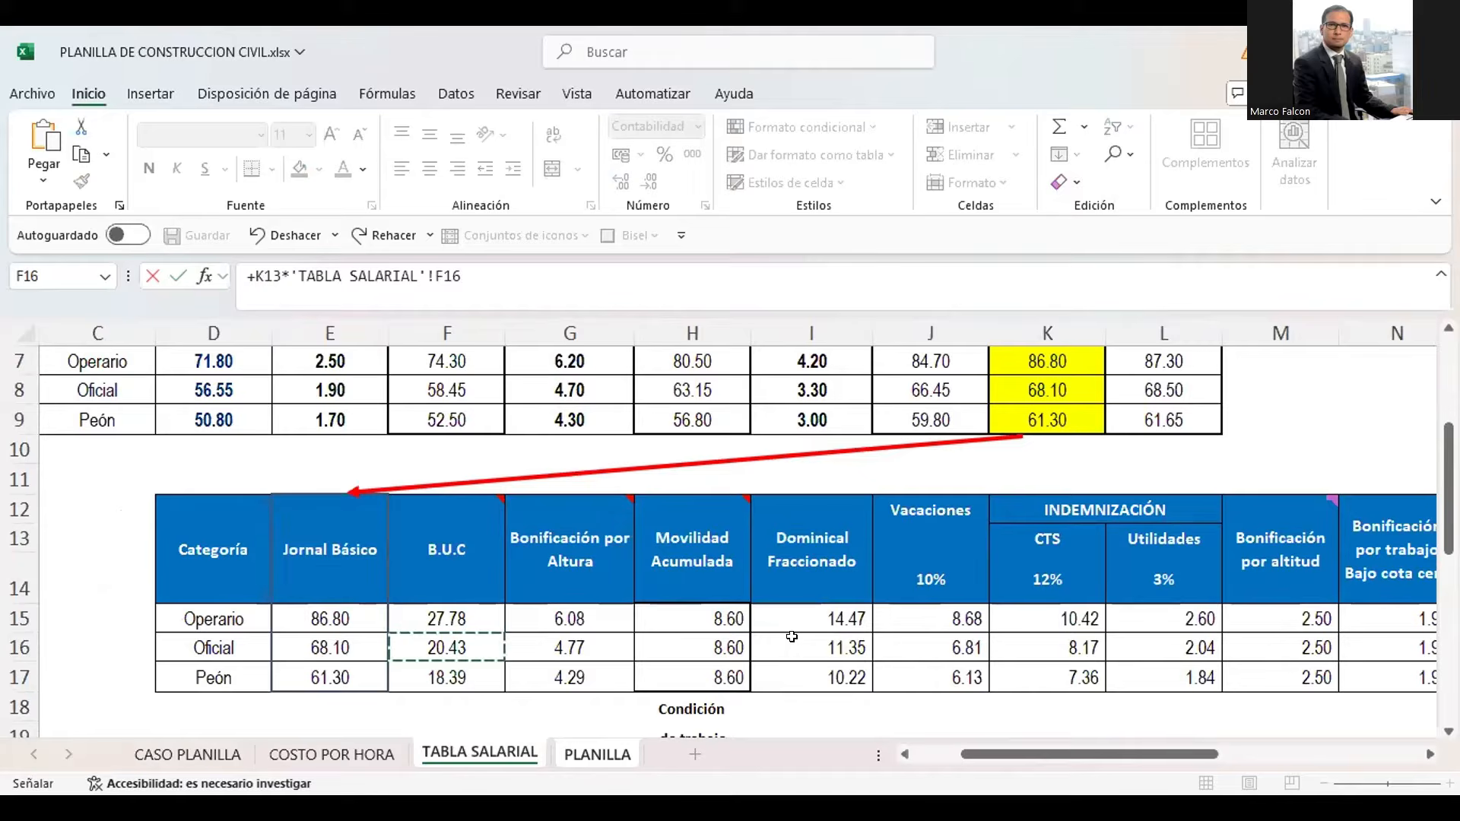
key(Return)
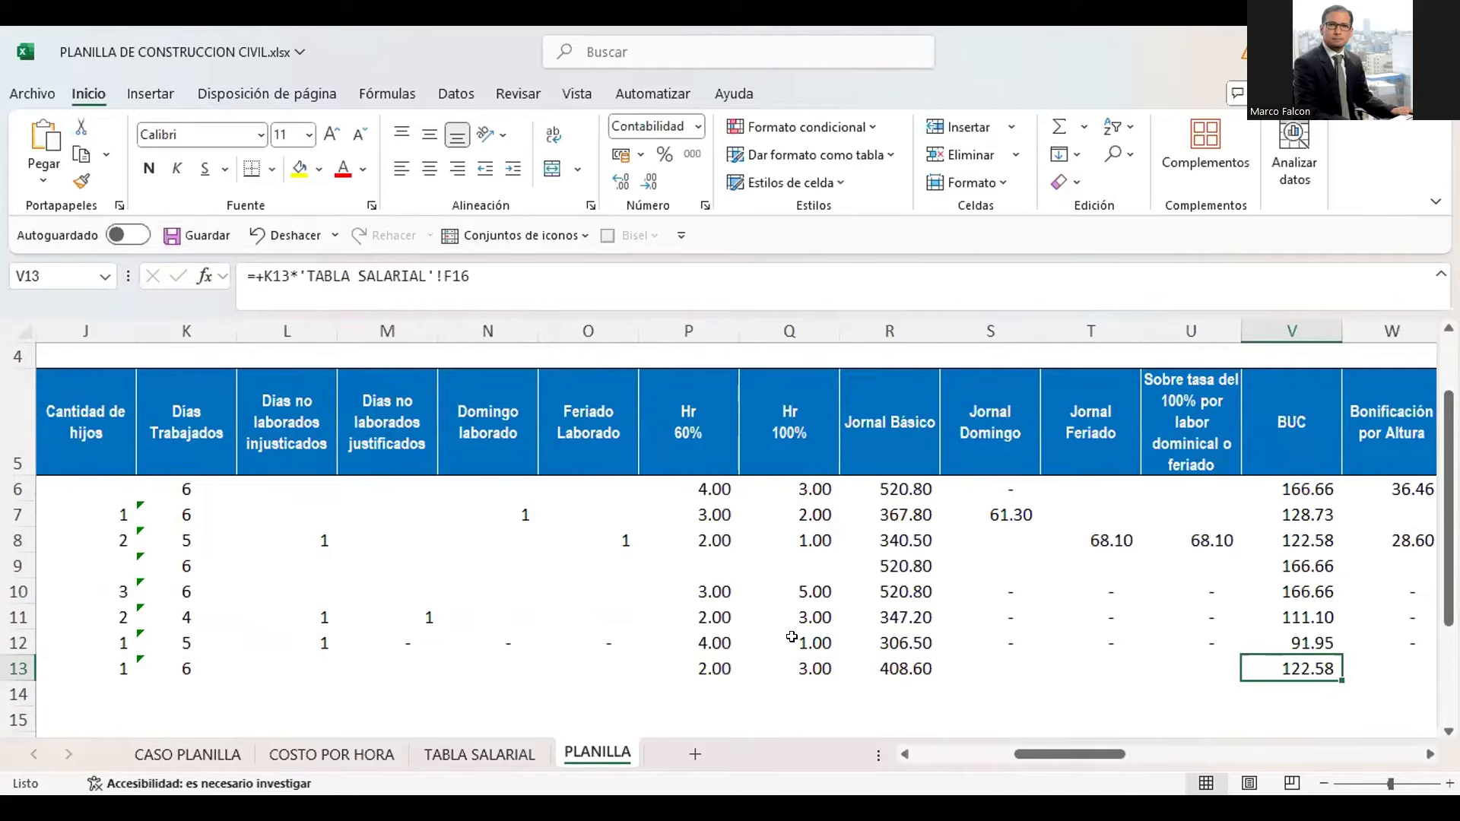
Examine the Oficial's bonus rates in TABLA SALARIAL row 16, from B.U.C to Bonificación por aguas servidas
key(Right)
key(Right)
key(Right)
key(Right)
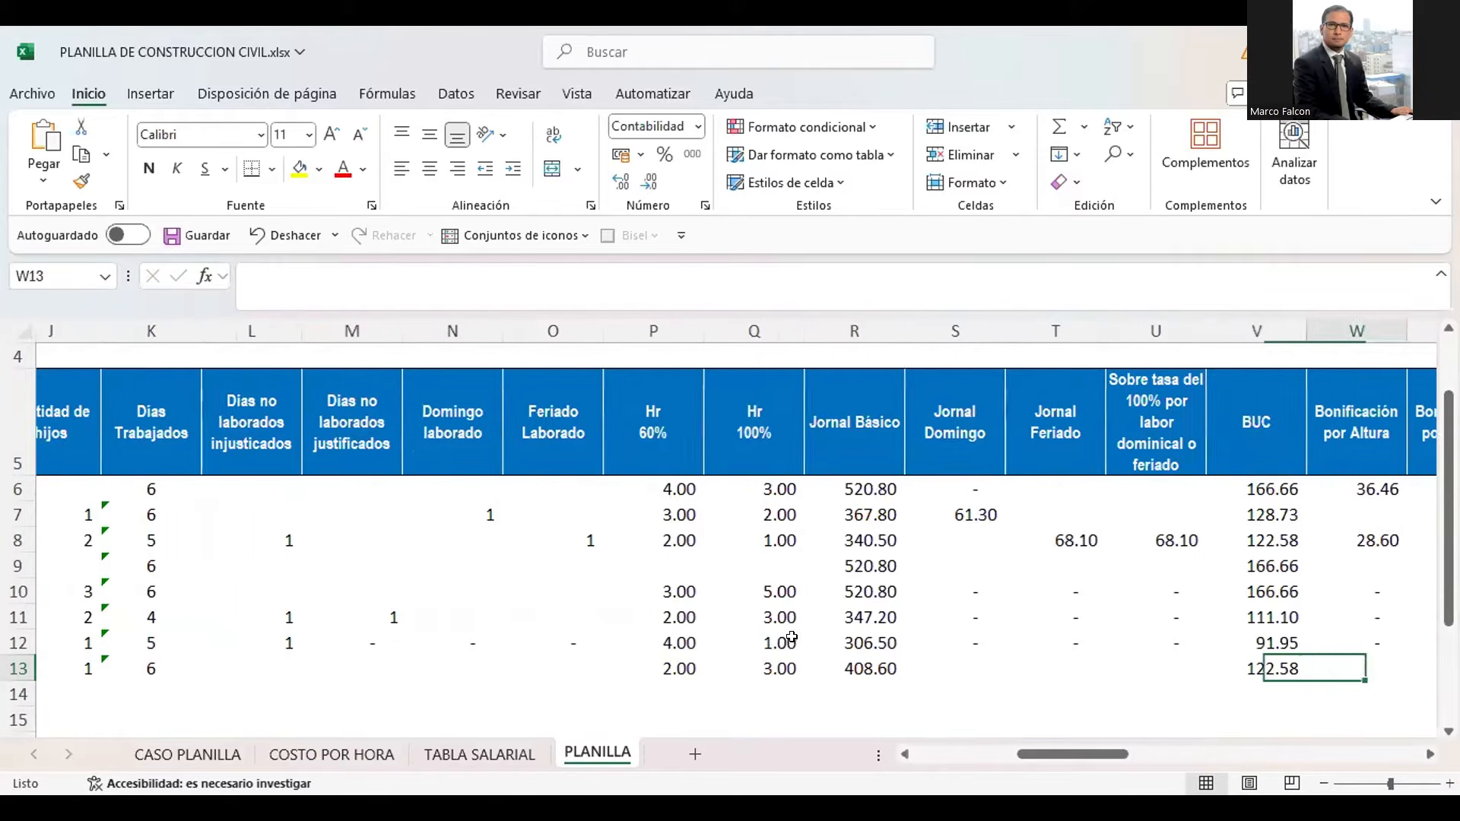
key(Left)
key(Left)
key(Left)
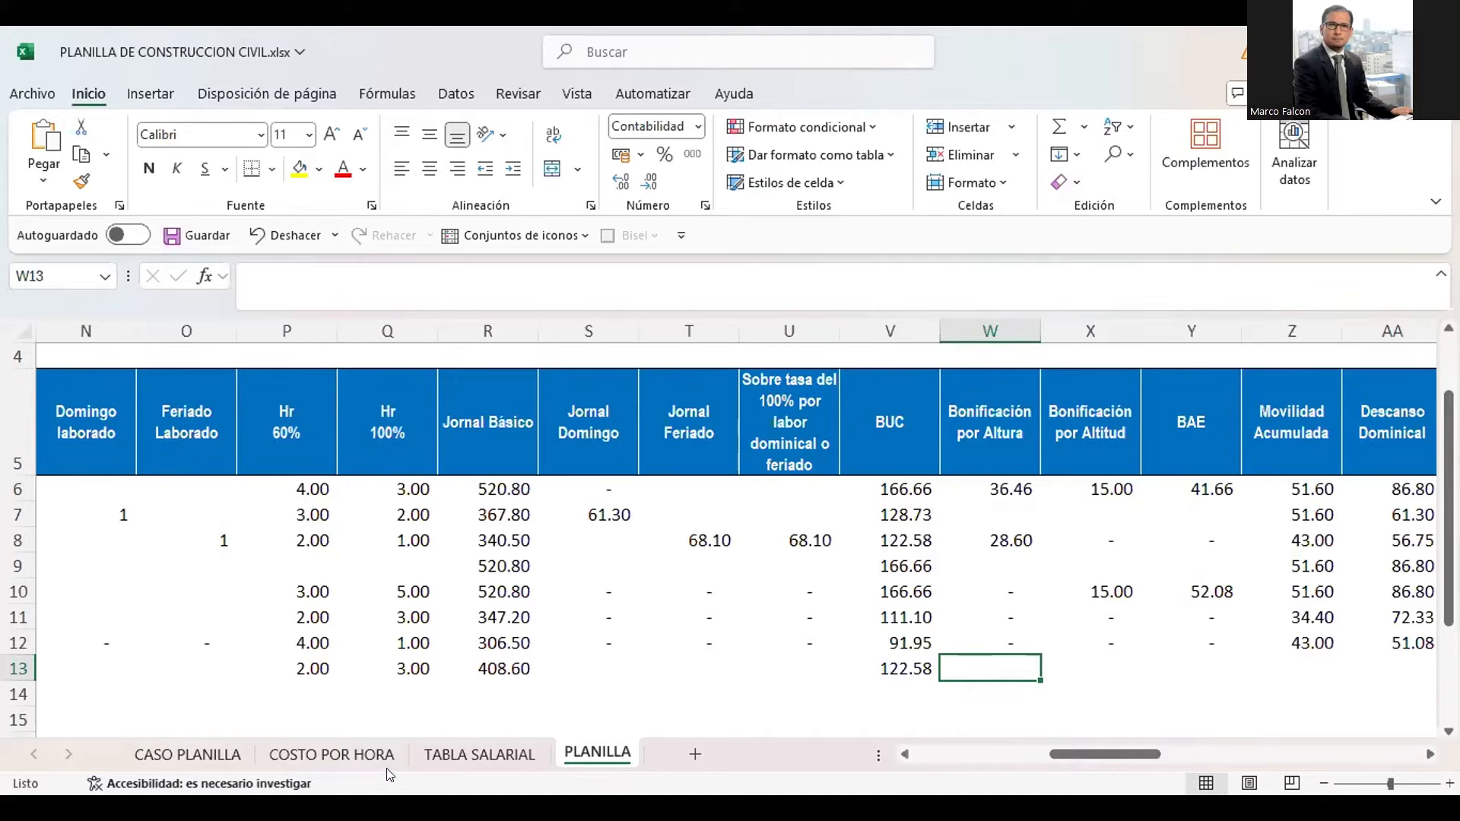
click(440, 754)
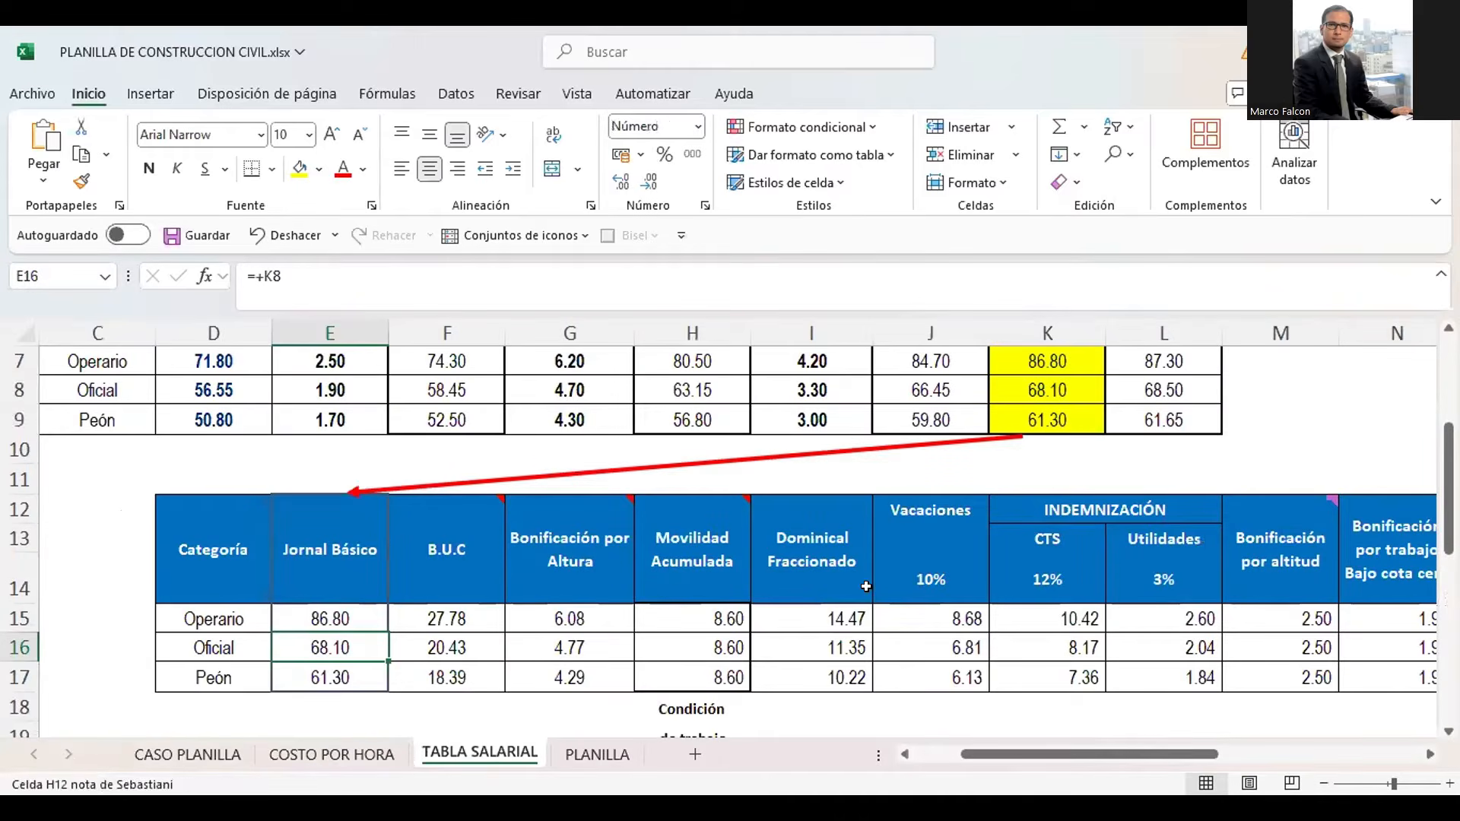
click(909, 639)
key(Right)
key(Right)
key(Right)
key(Right)
key(Right)
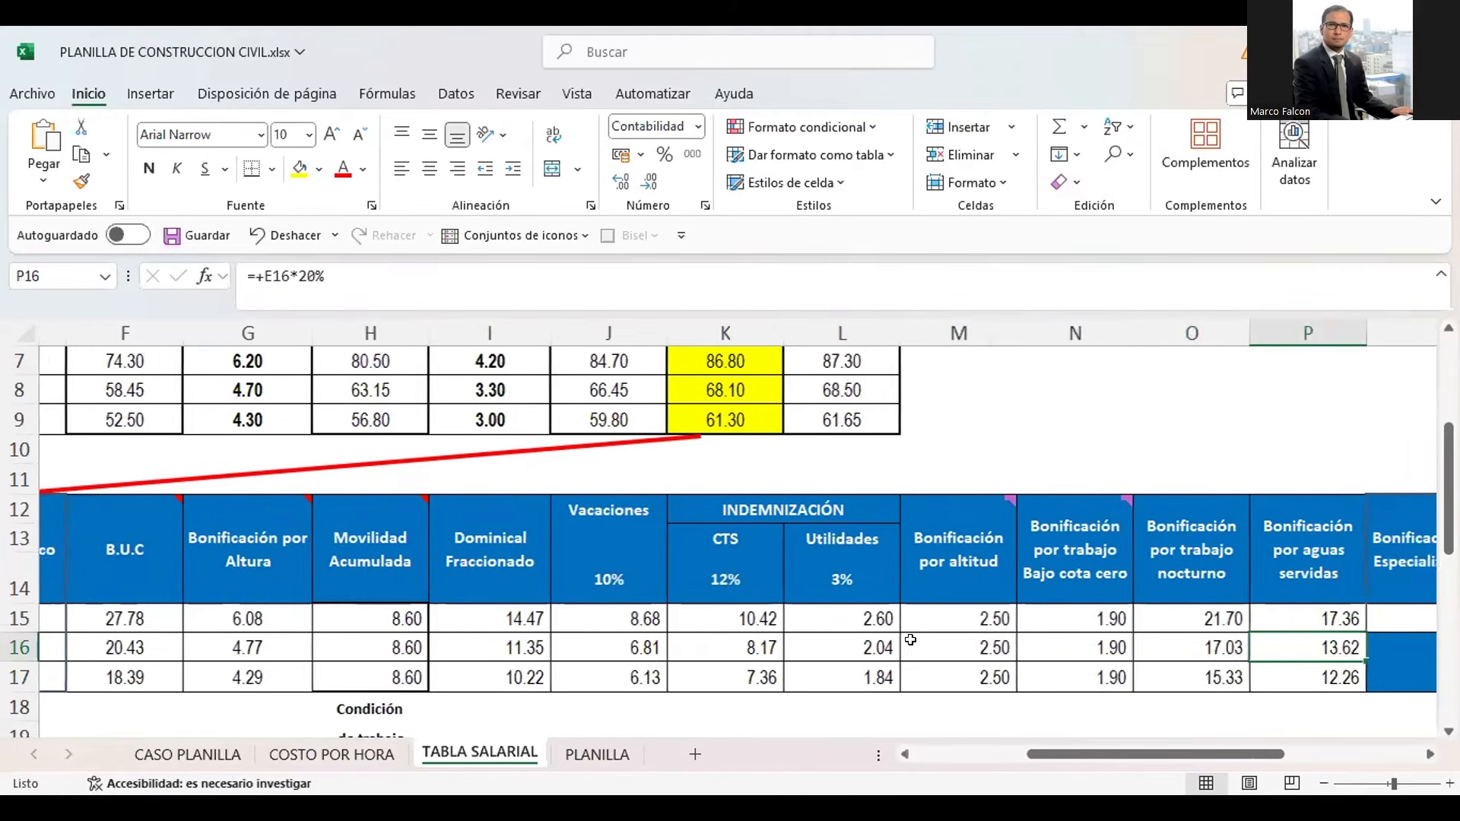
key(Left)
key(Left)
key(Left)
key(Left)
key(Left)
key(Left)
key(Left)
key(Left)
key(Left)
key(Left)
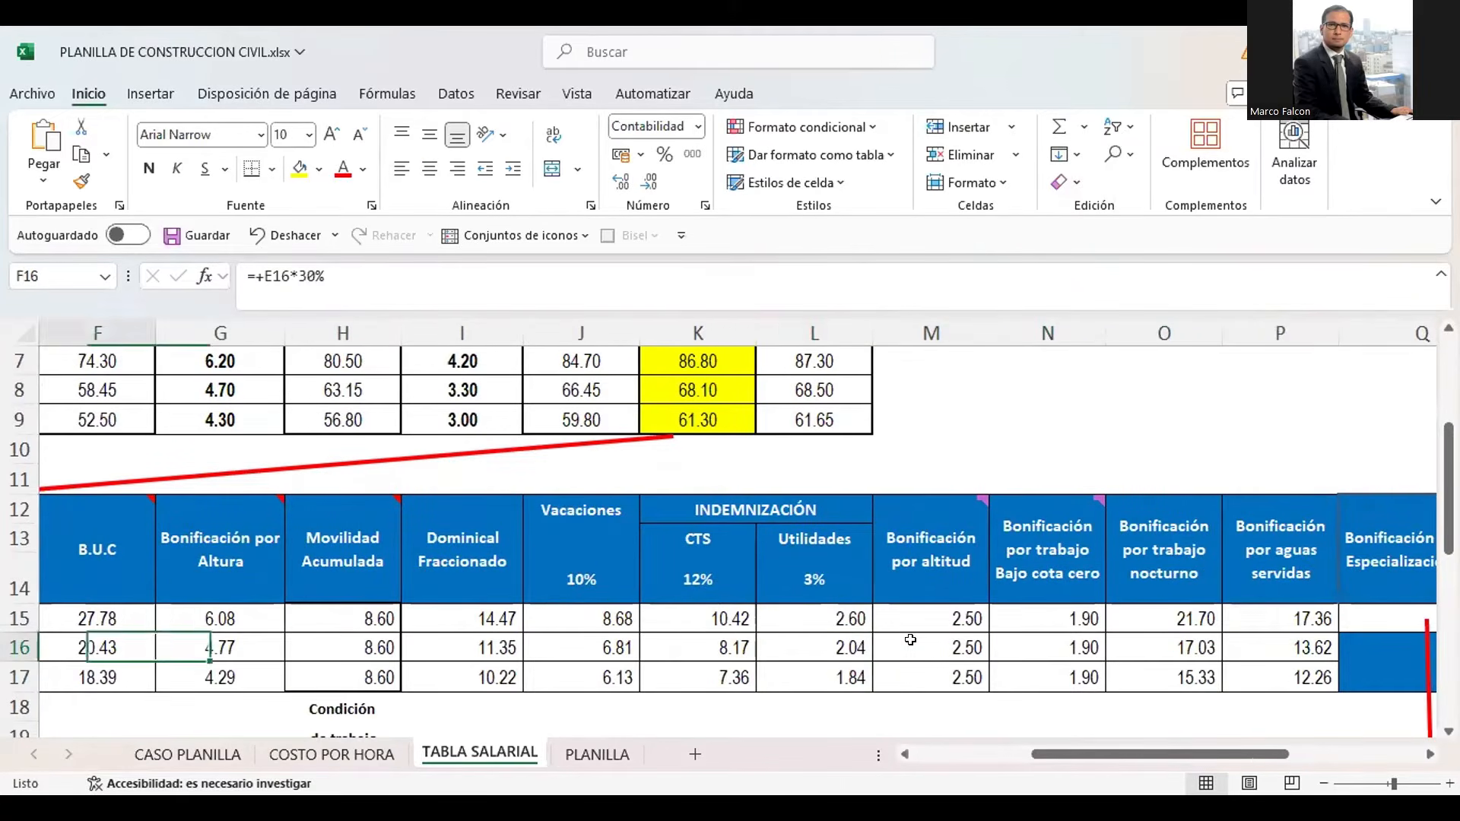
key(Right)
key(Right)
key(Right)
key(Right)
key(Right)
key(Right)
key(Right)
key(Right)
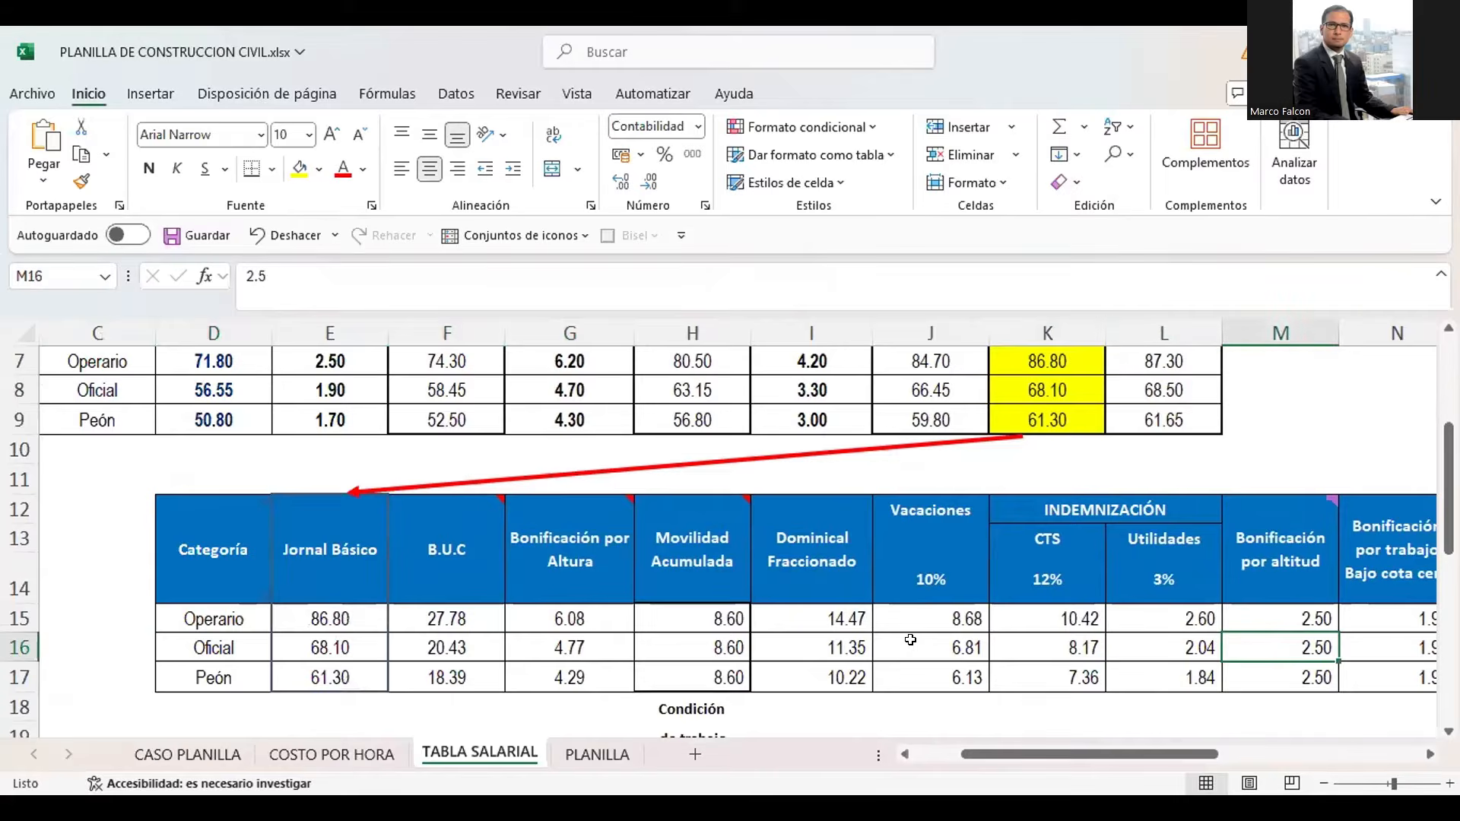
Calculate the new worker's Bonificación por Altura in W13 as K13 multiplied by the Oficial rate in TABLA SALARIAL cell G16
click(601, 754)
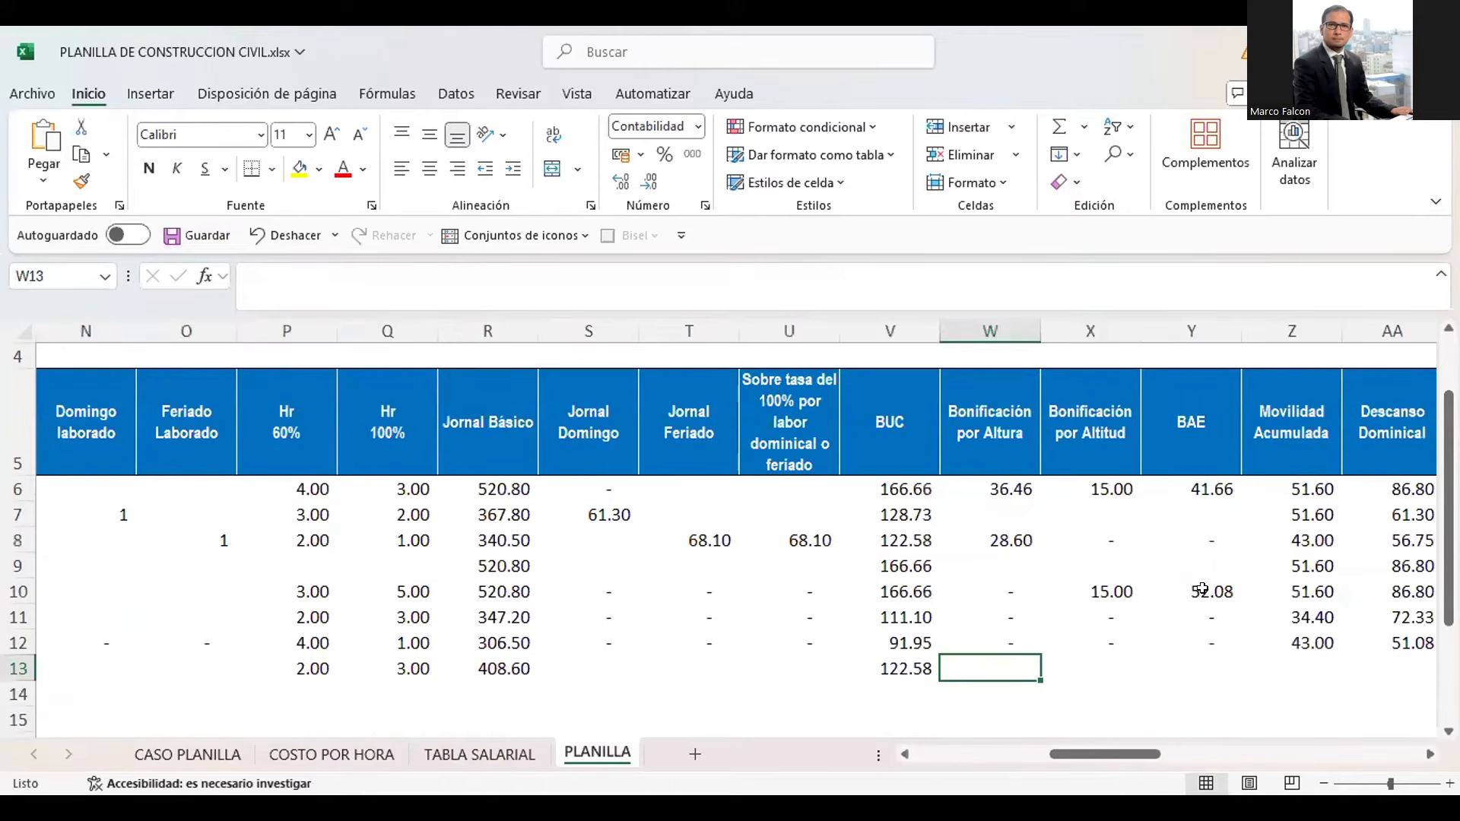
key(Right)
key(Left)
text(+)
key(Left)
key(Left)
key(Left)
key(Left)
key(Left)
key(Left)
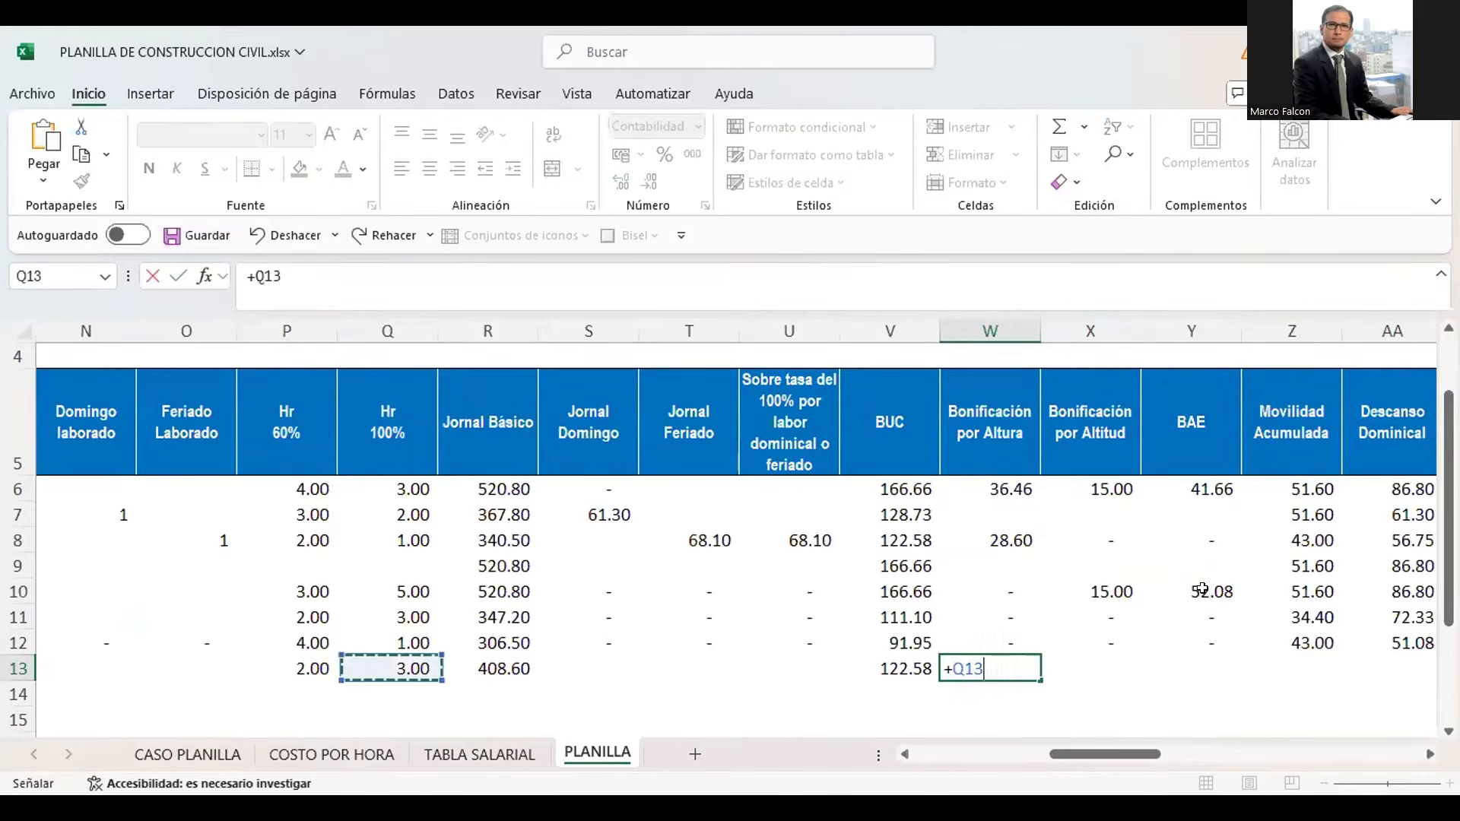
key(Left)
key(Left)
key(Left)
key(Left)
key(Left)
key(Left)
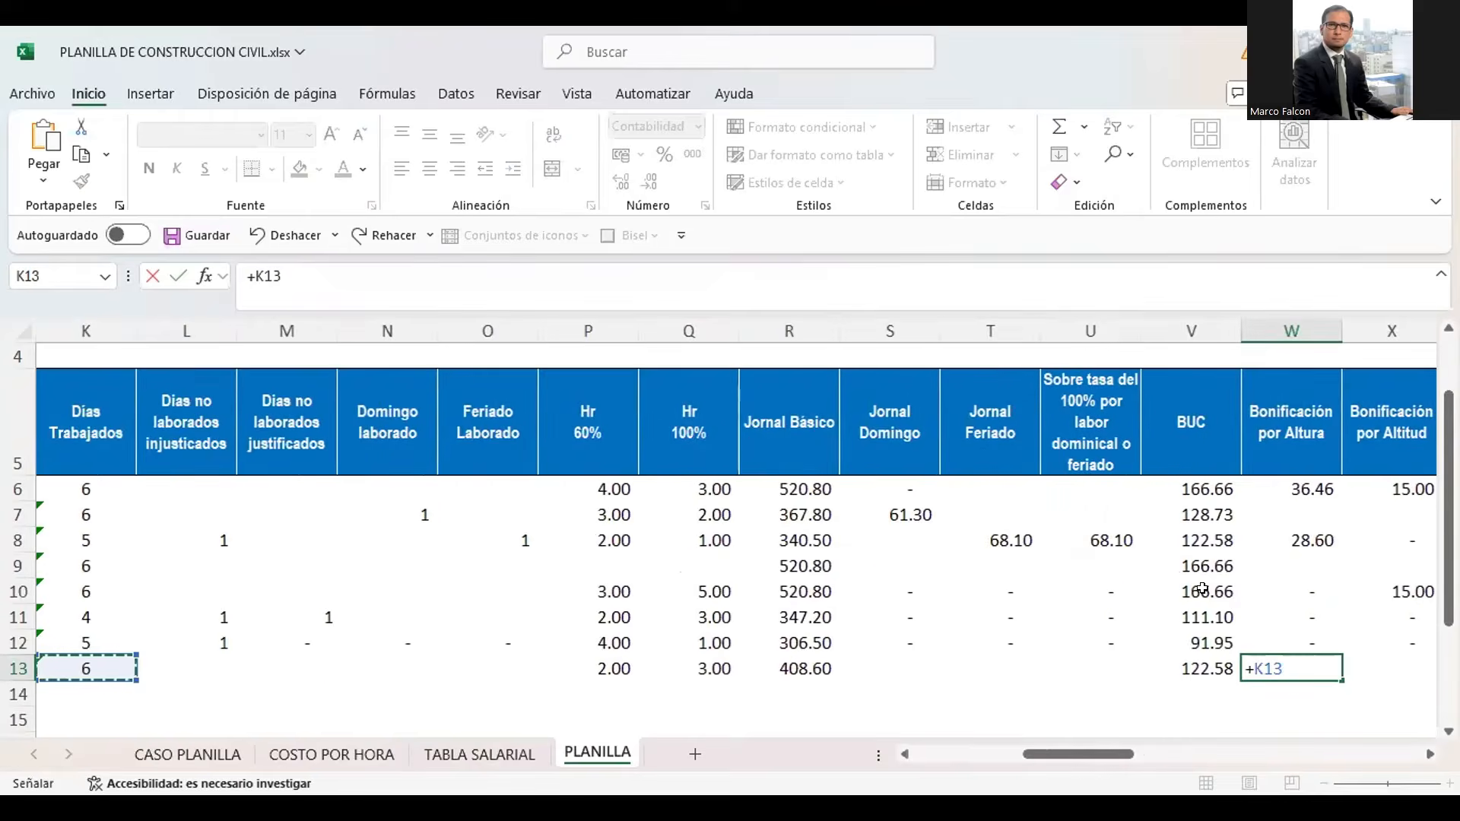
text(*)
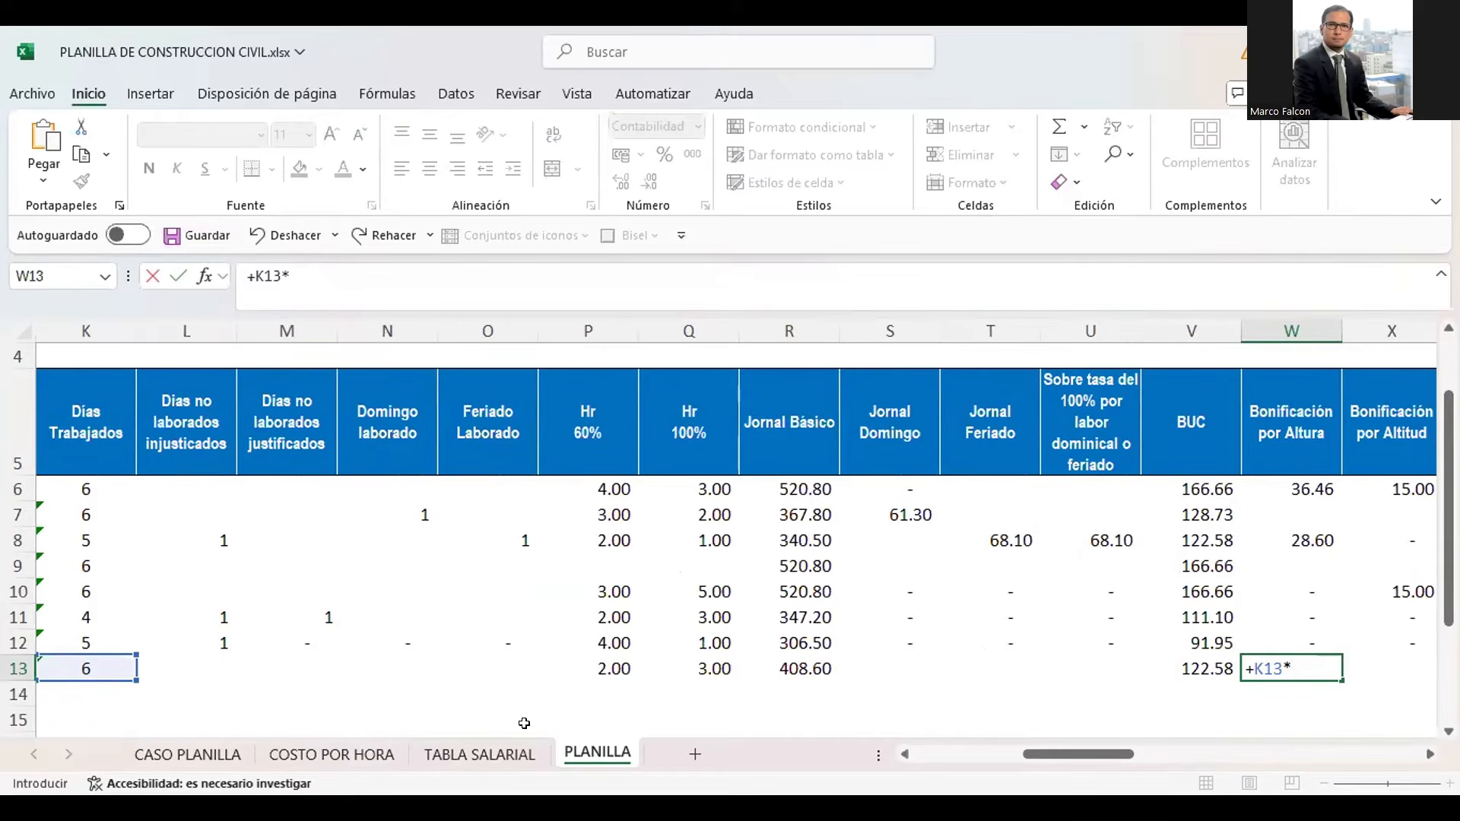
click(487, 752)
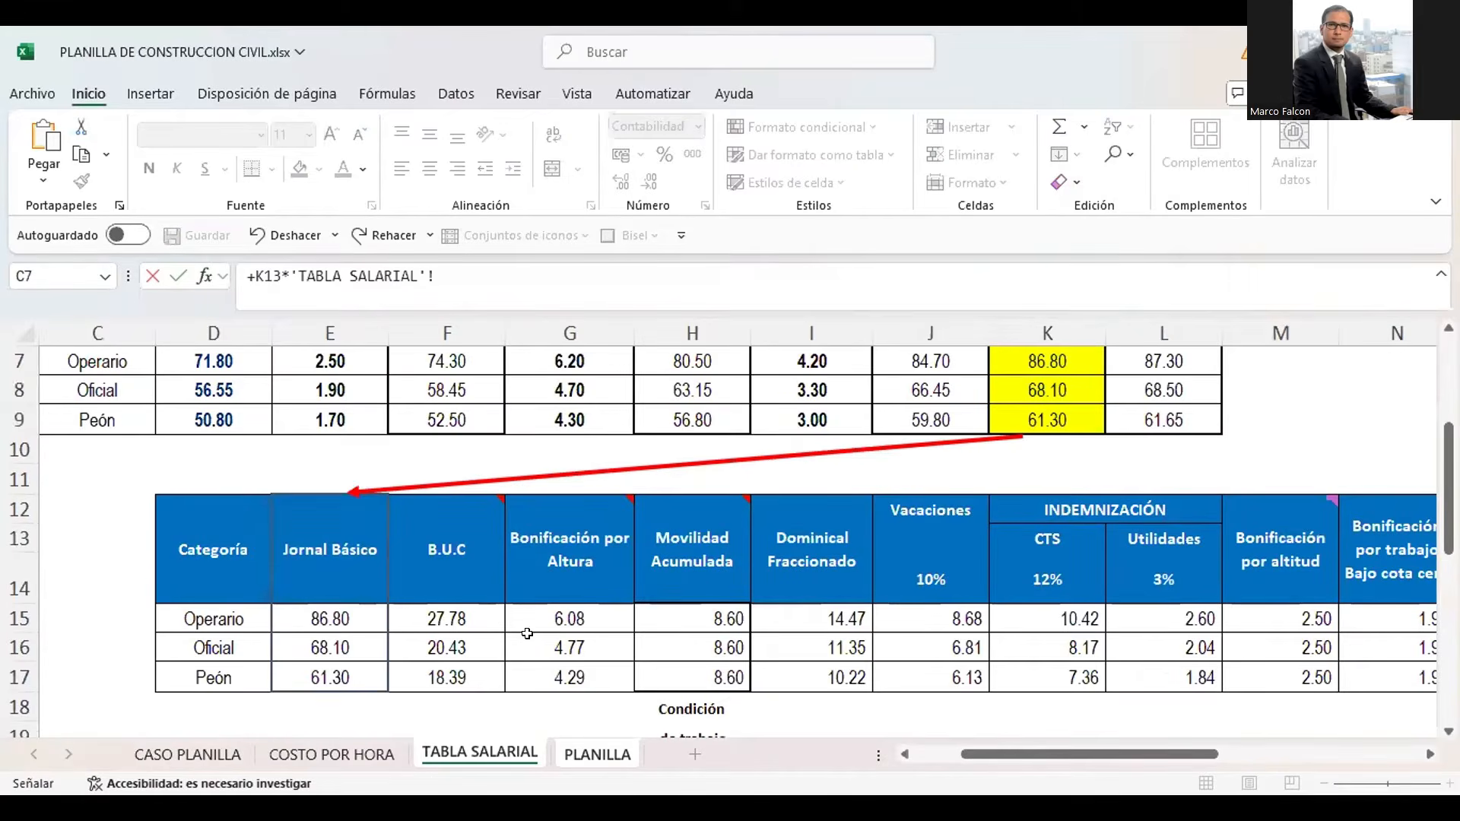
click(569, 645)
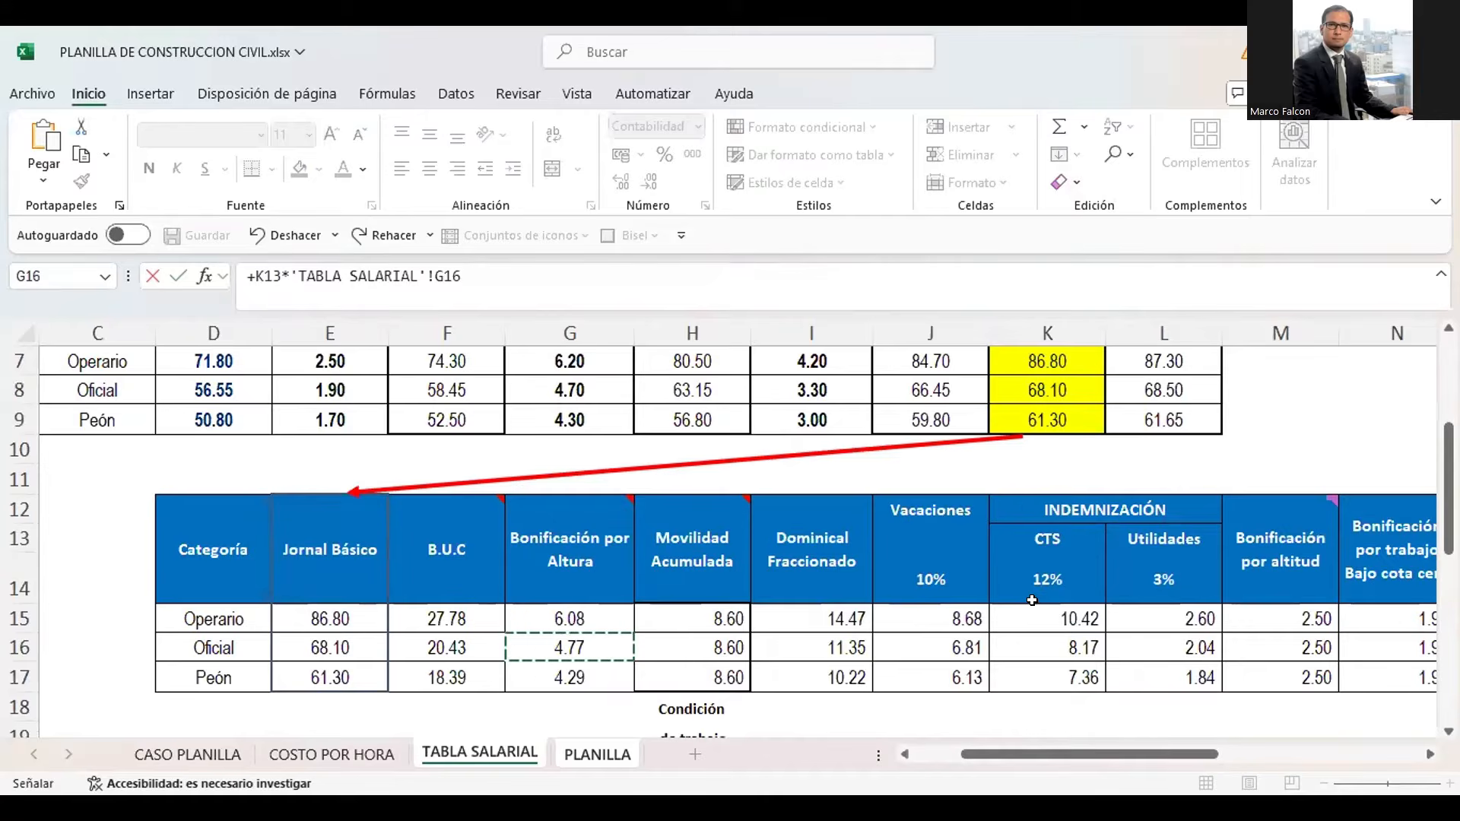
key(Return)
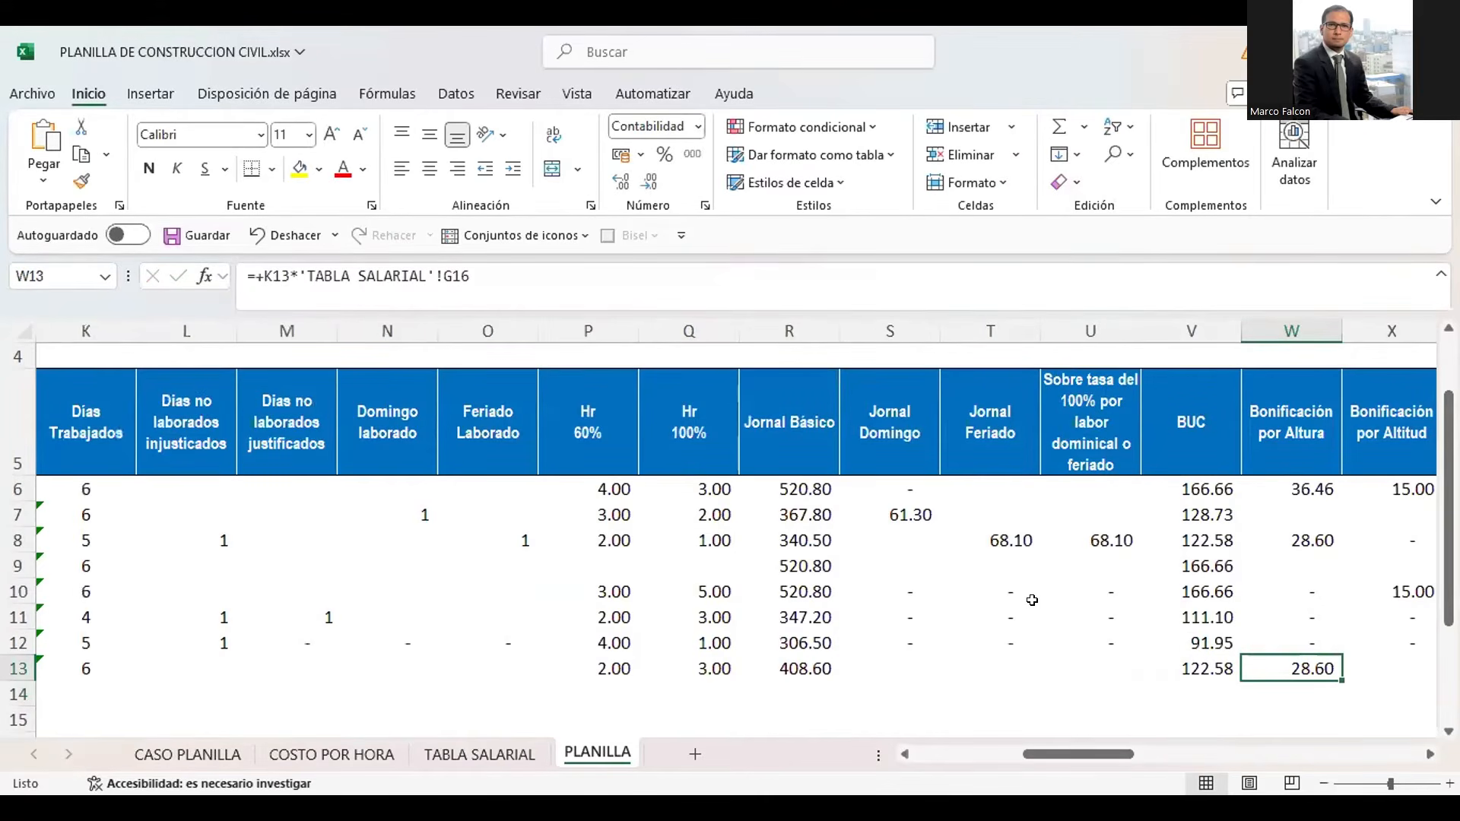
Look over the new worker's empty Bonificación por Altitud and BAE cells in PLANILLA, X13 and Y13
key(Right)
key(Right)
key(Right)
key(Right)
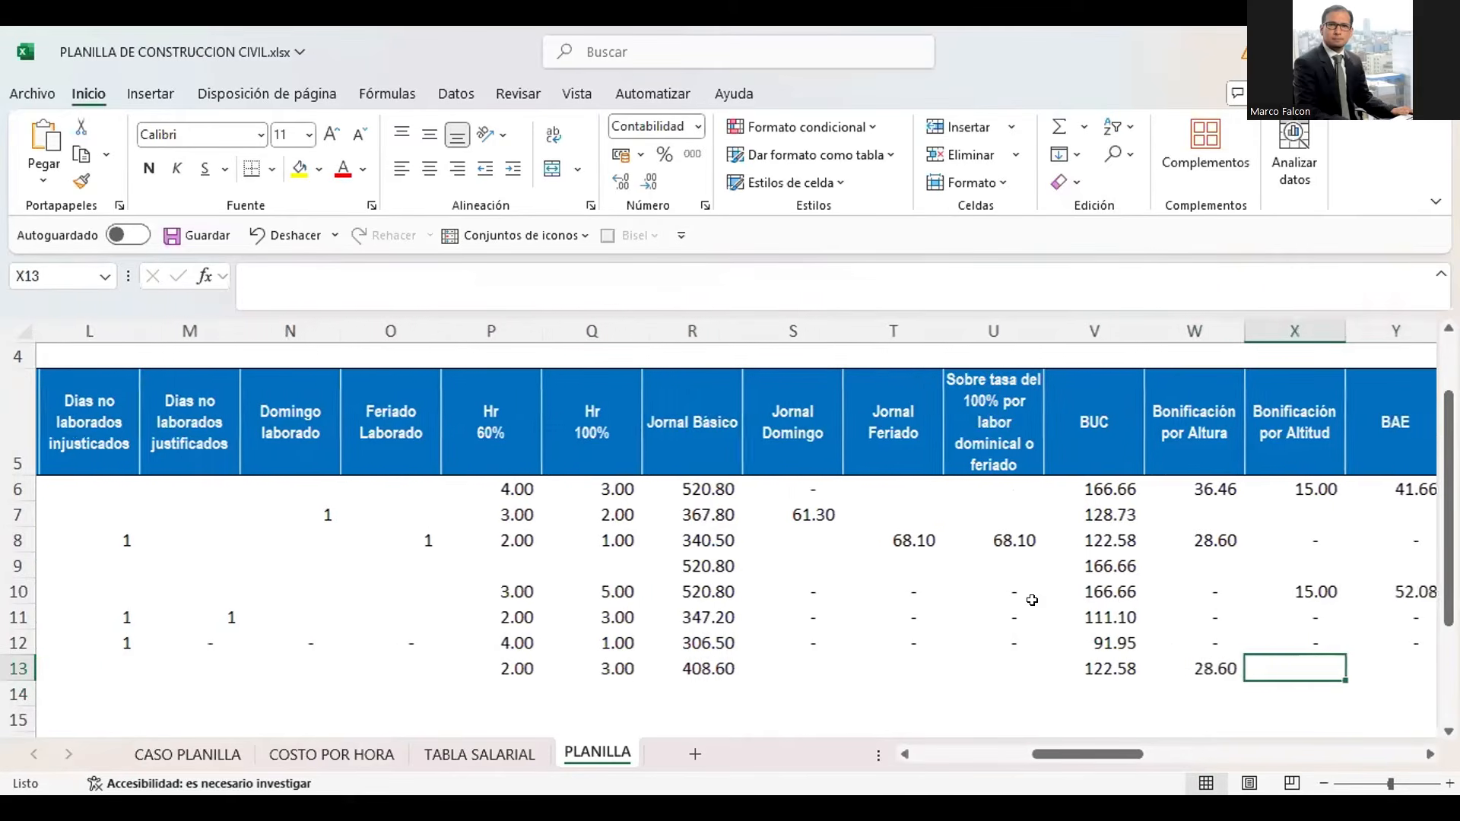
key(Left)
key(Left)
key(Left)
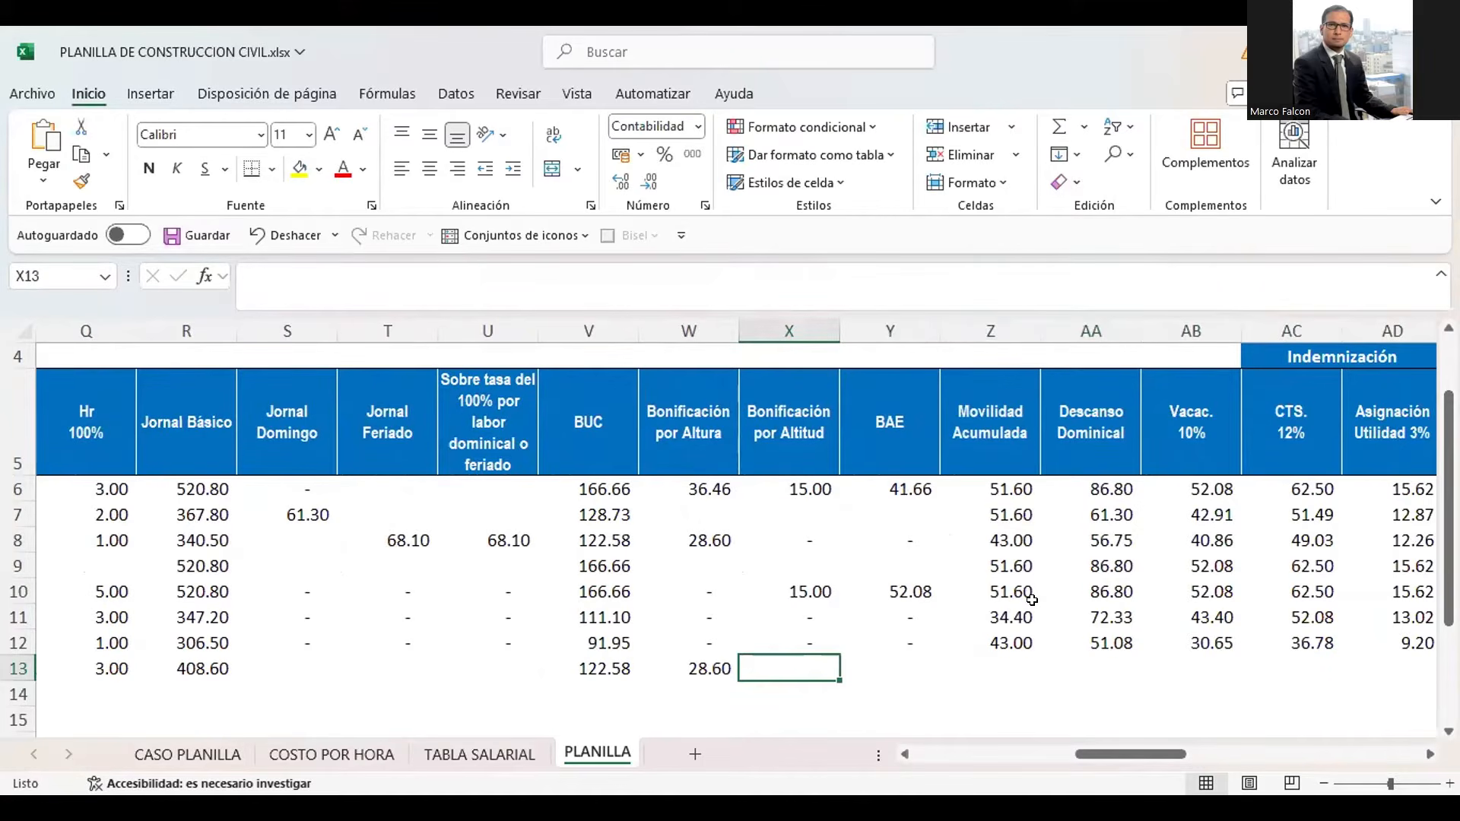
key(Right)
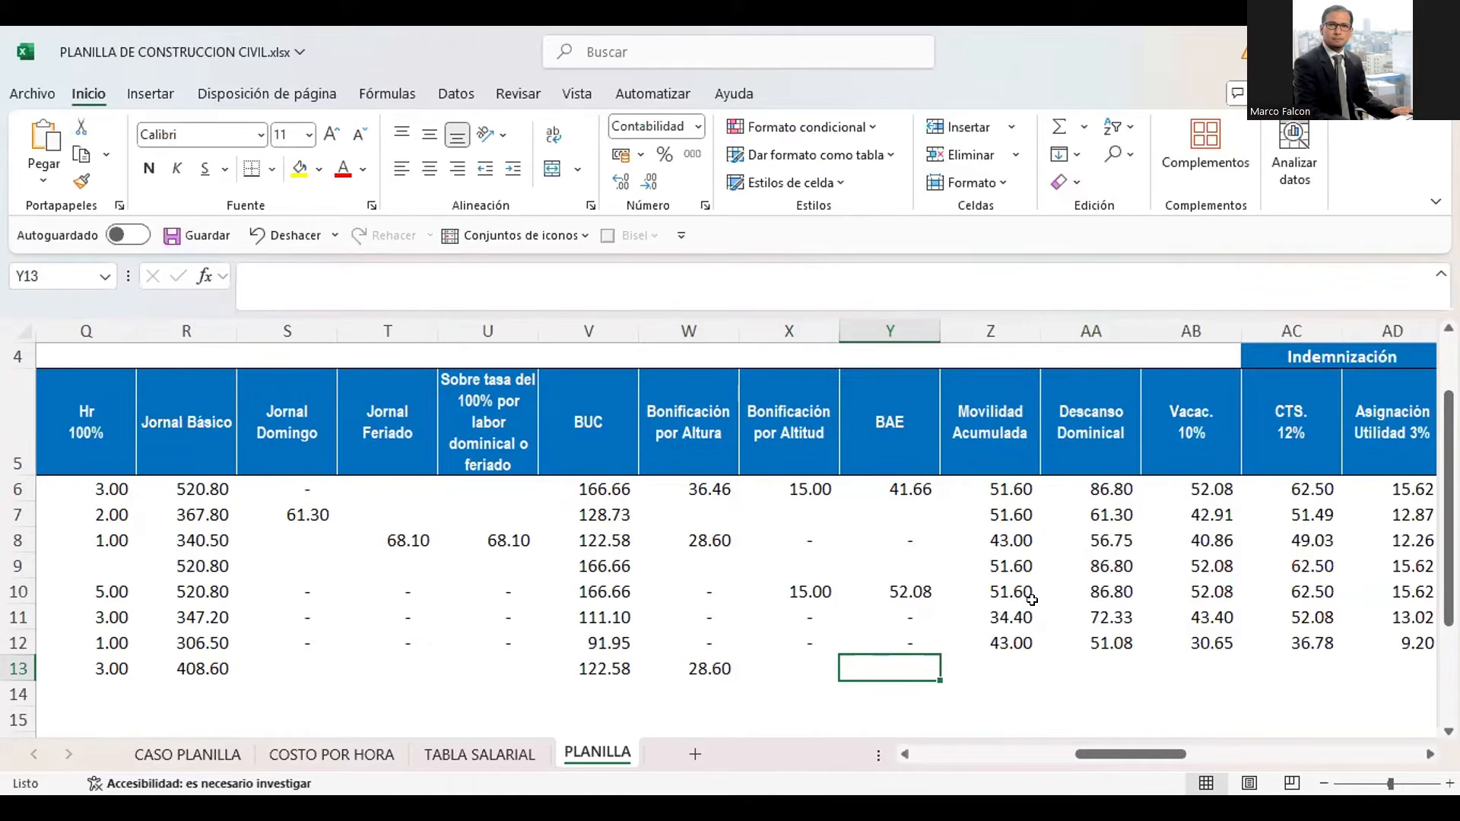
Calculate the new worker's Movilidad Acumulada in Z13 as K13 multiplied by the Oficial rate in TABLA SALARIAL cell H16
key(Right)
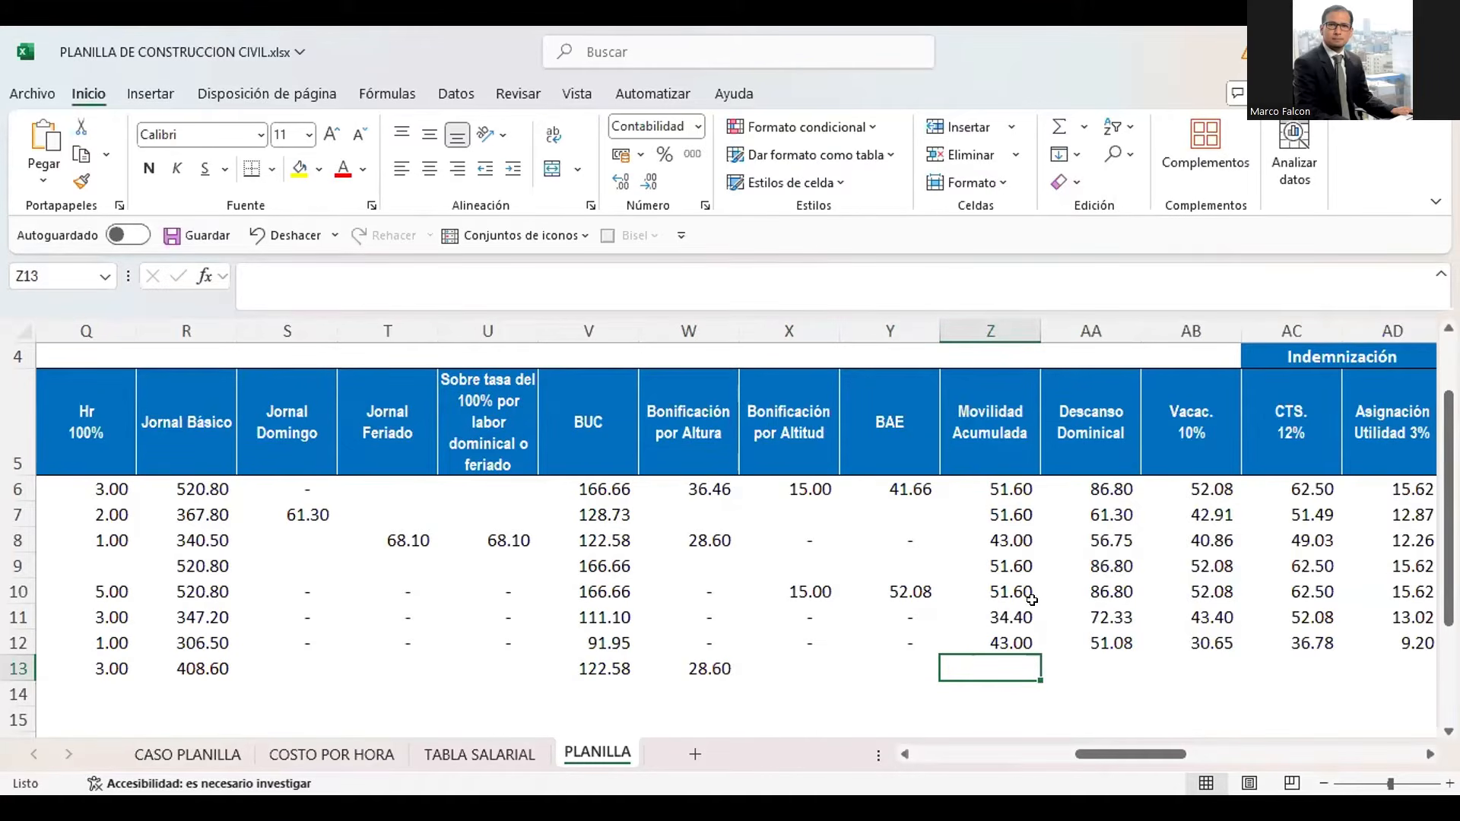
text(+)
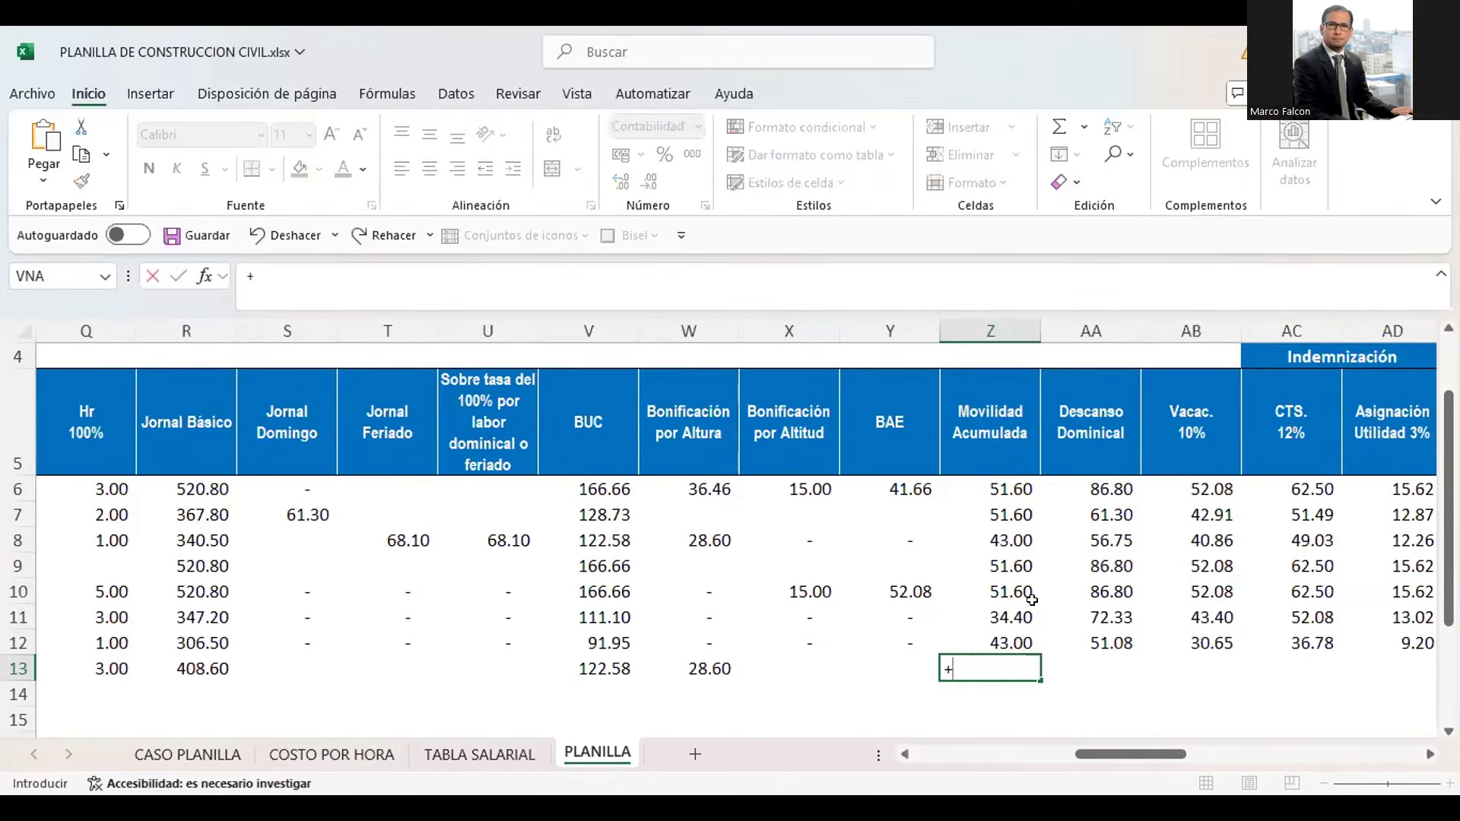
key(Left)
key(Left)
key(Left)
key(Left)
key(Left)
key(Left)
key(Left)
key(Left)
key(Left)
key(Left)
key(Left)
key(Left)
key(Left)
key(Left)
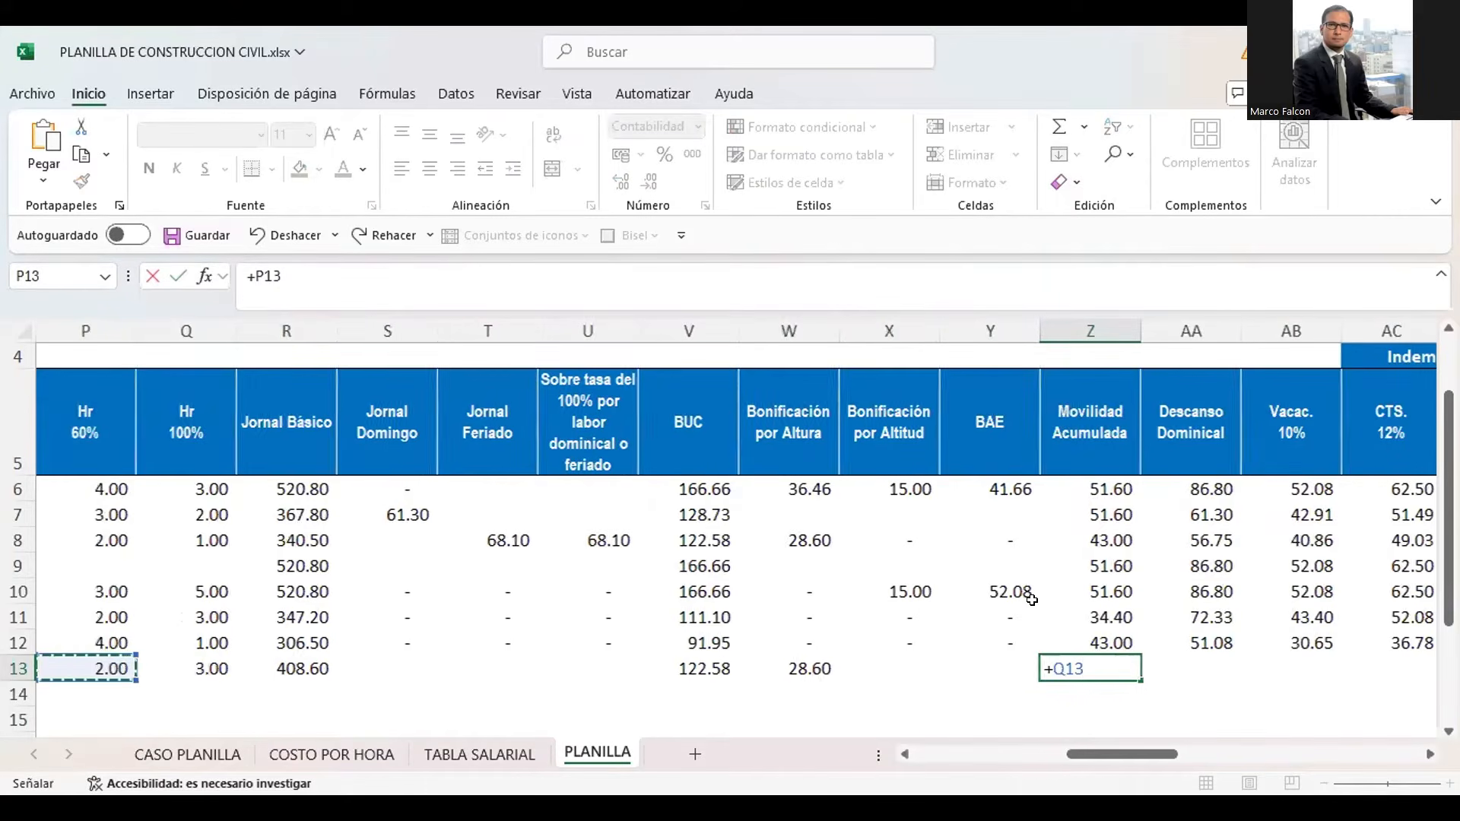
key(Left)
key(Left)
key(Left)
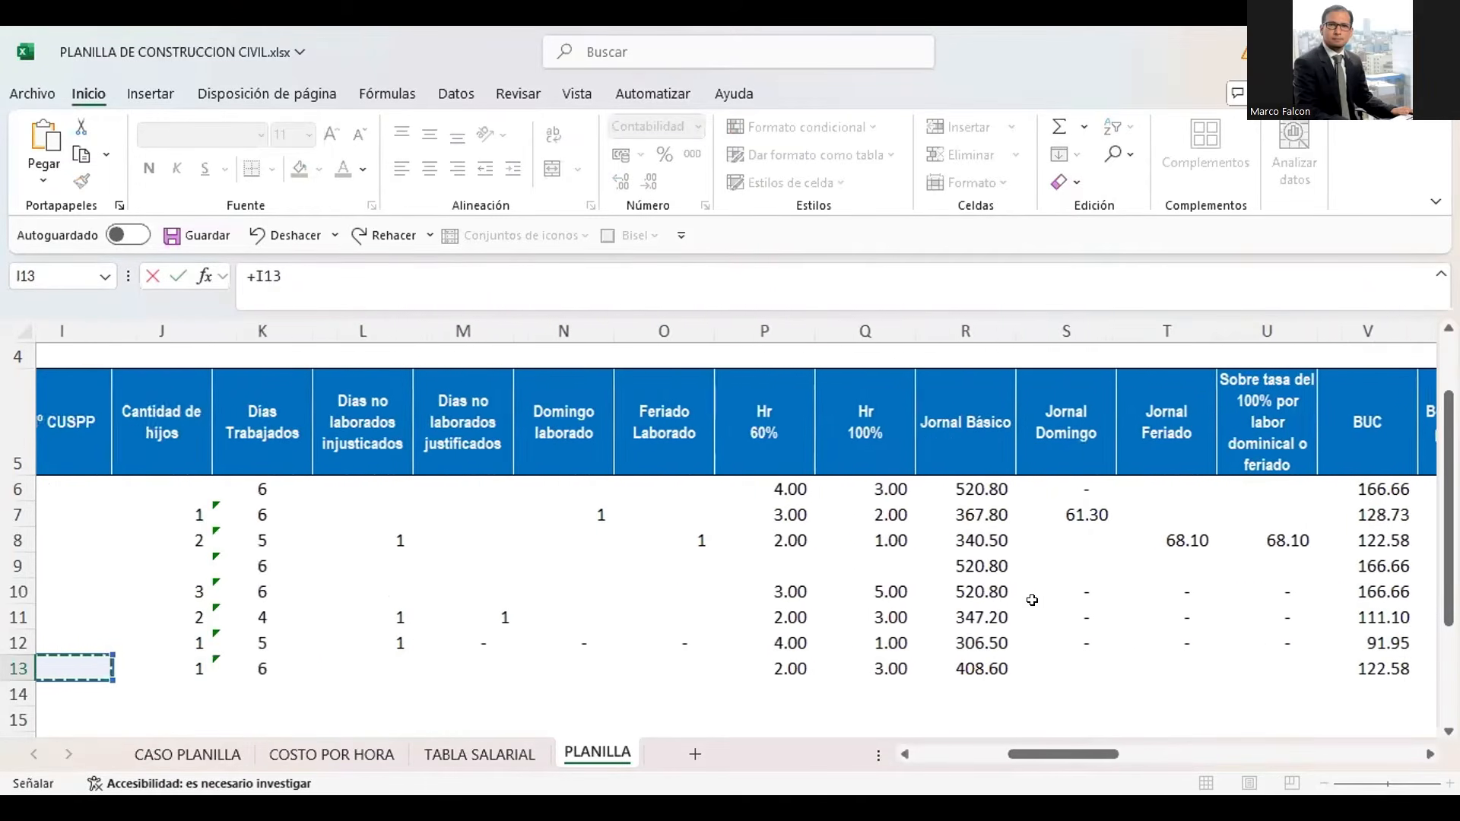
key(Right)
key(Right)
text(*)
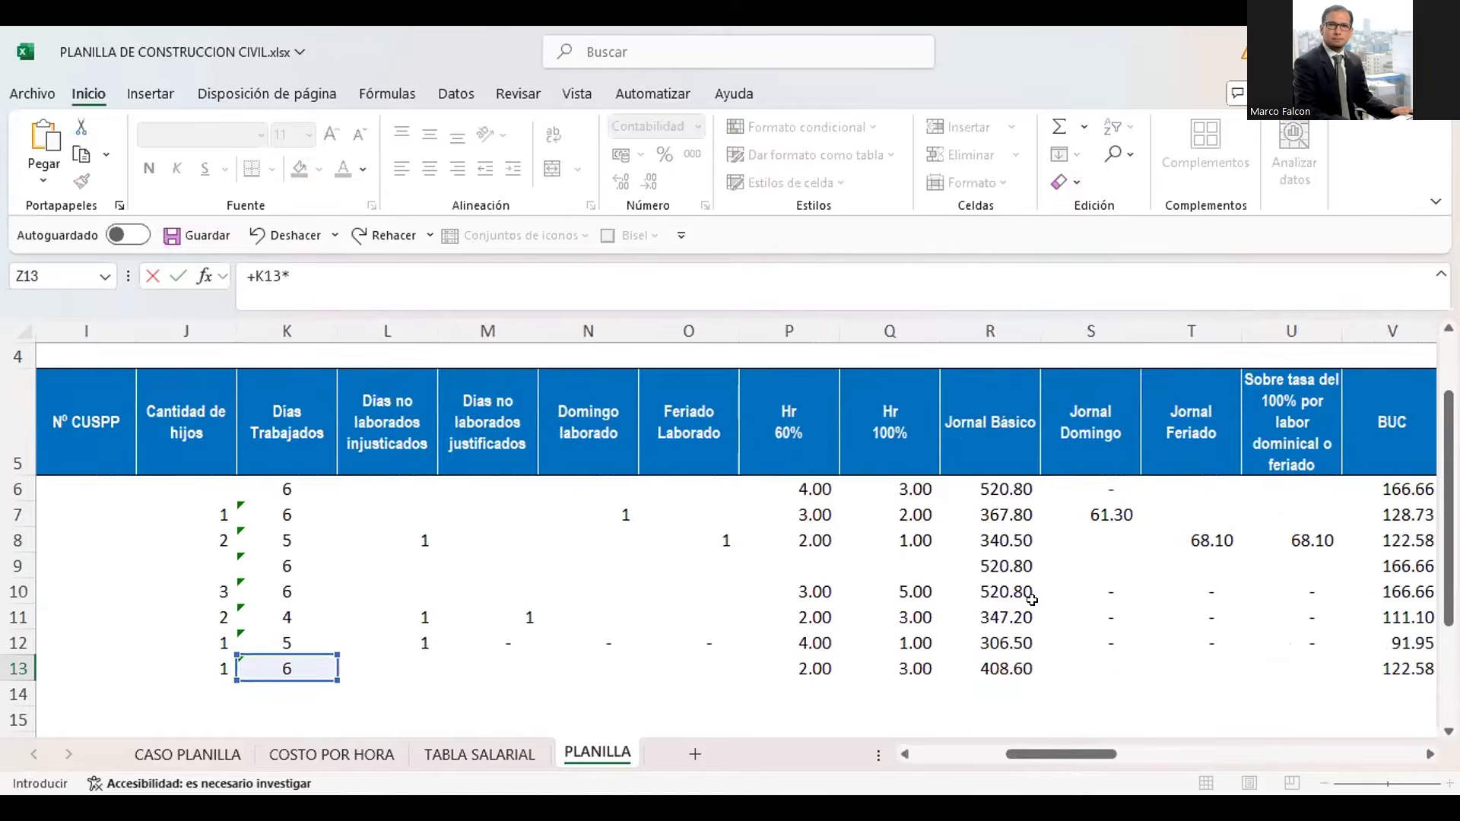
click(516, 755)
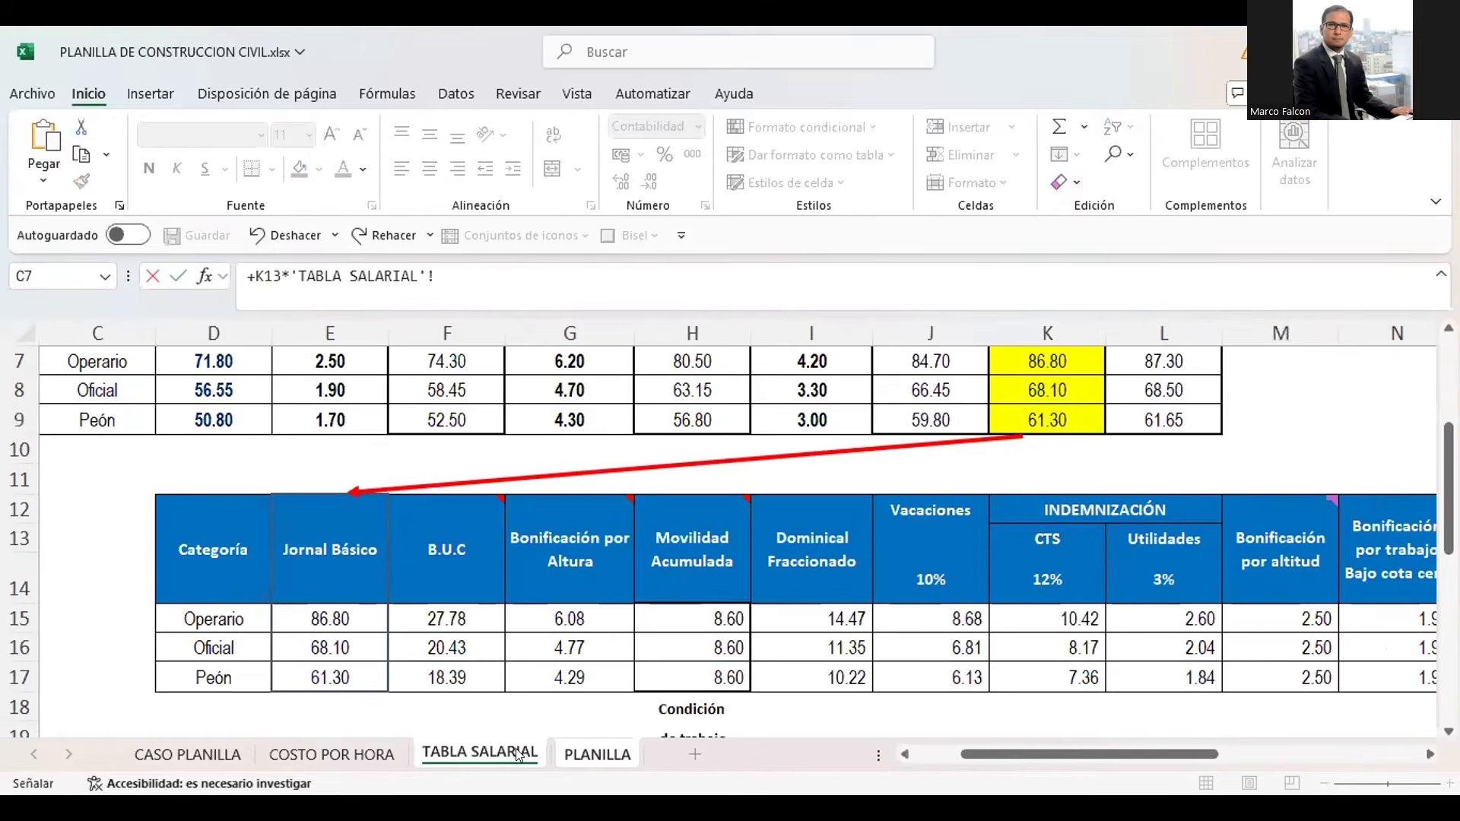
click(578, 641)
key(Right)
key(Right)
key(Right)
key(Right)
key(Right)
key(Right)
key(Right)
key(Right)
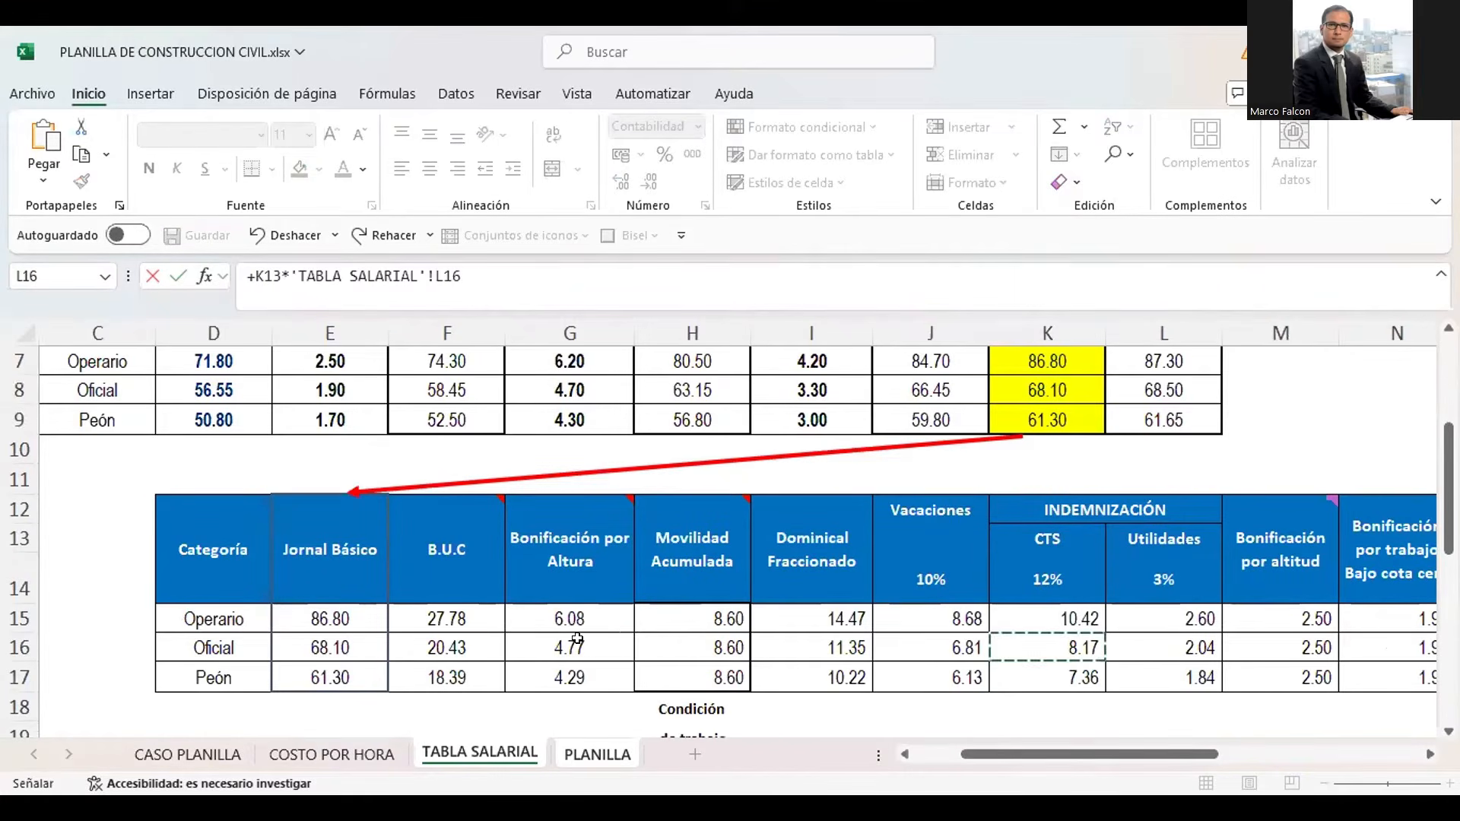
key(Left)
key(Left)
key(Left)
key(Left)
key(Left)
key(Left)
key(Left)
key(Left)
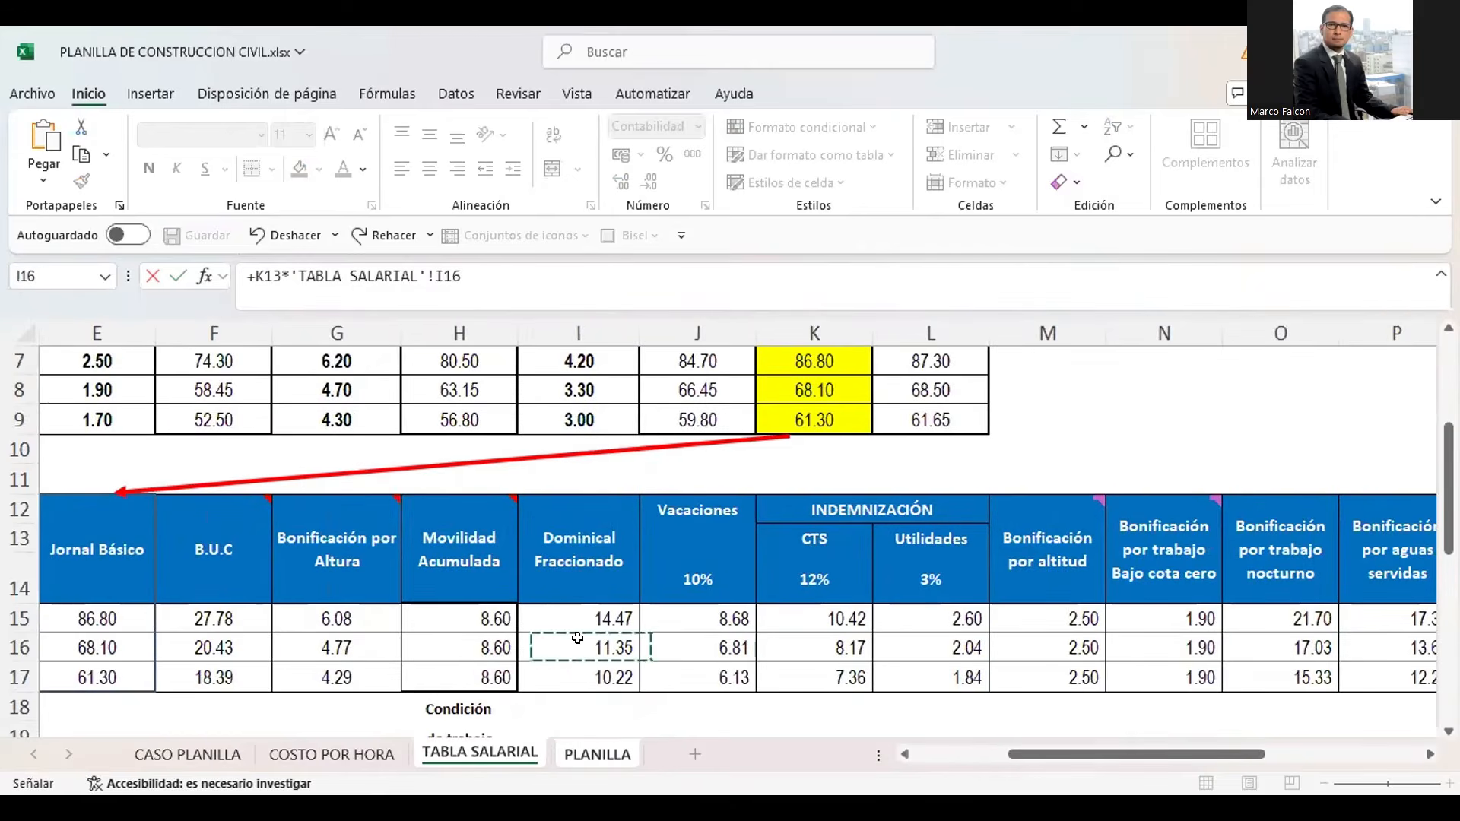
key(Right)
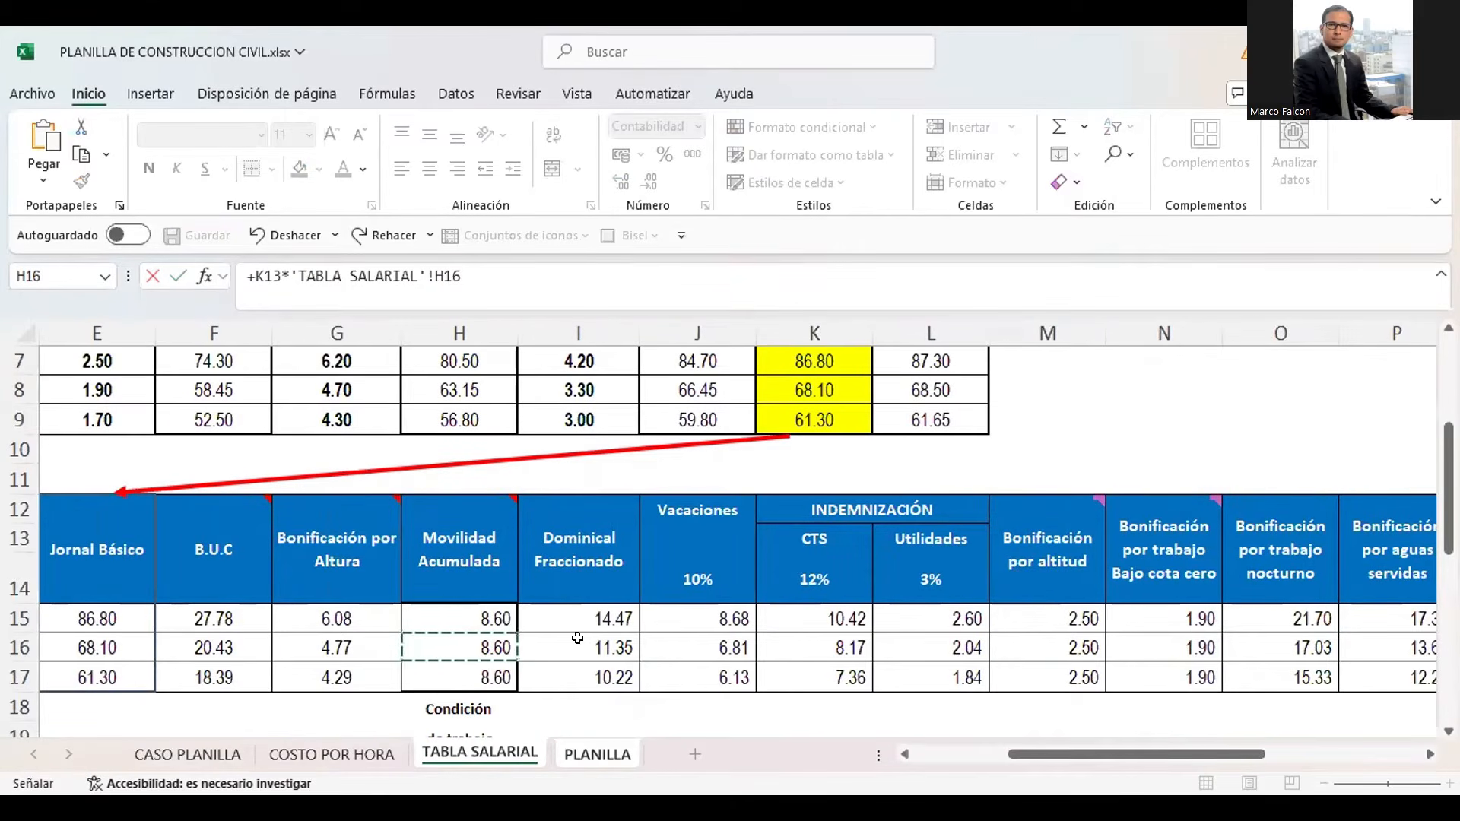
key(Return)
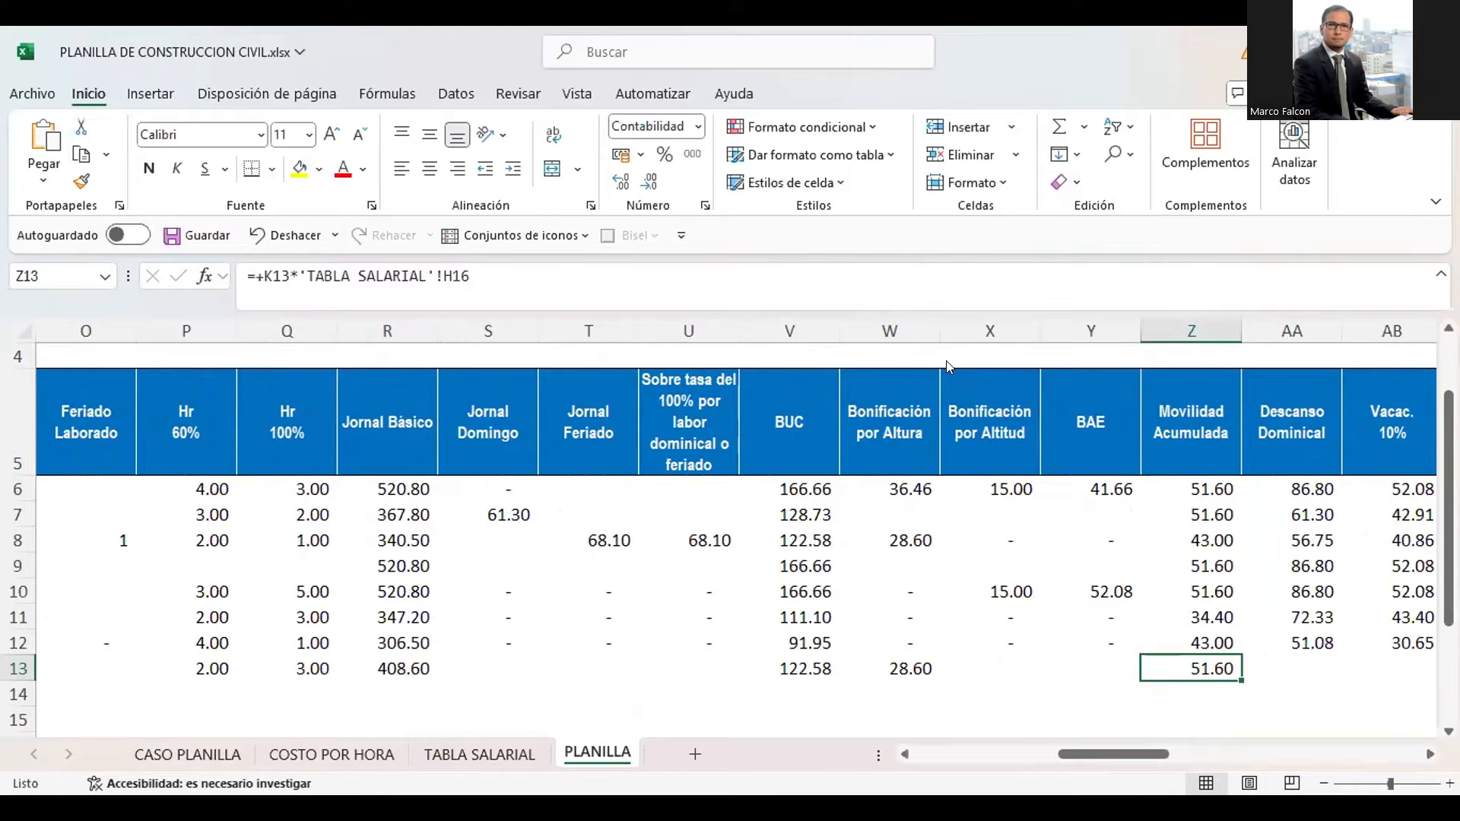
Look through the new worker's empty concepts in PLANILLA row 13, from Descanso Dominical to Asignación por escolaridad
key(alt+Tab)
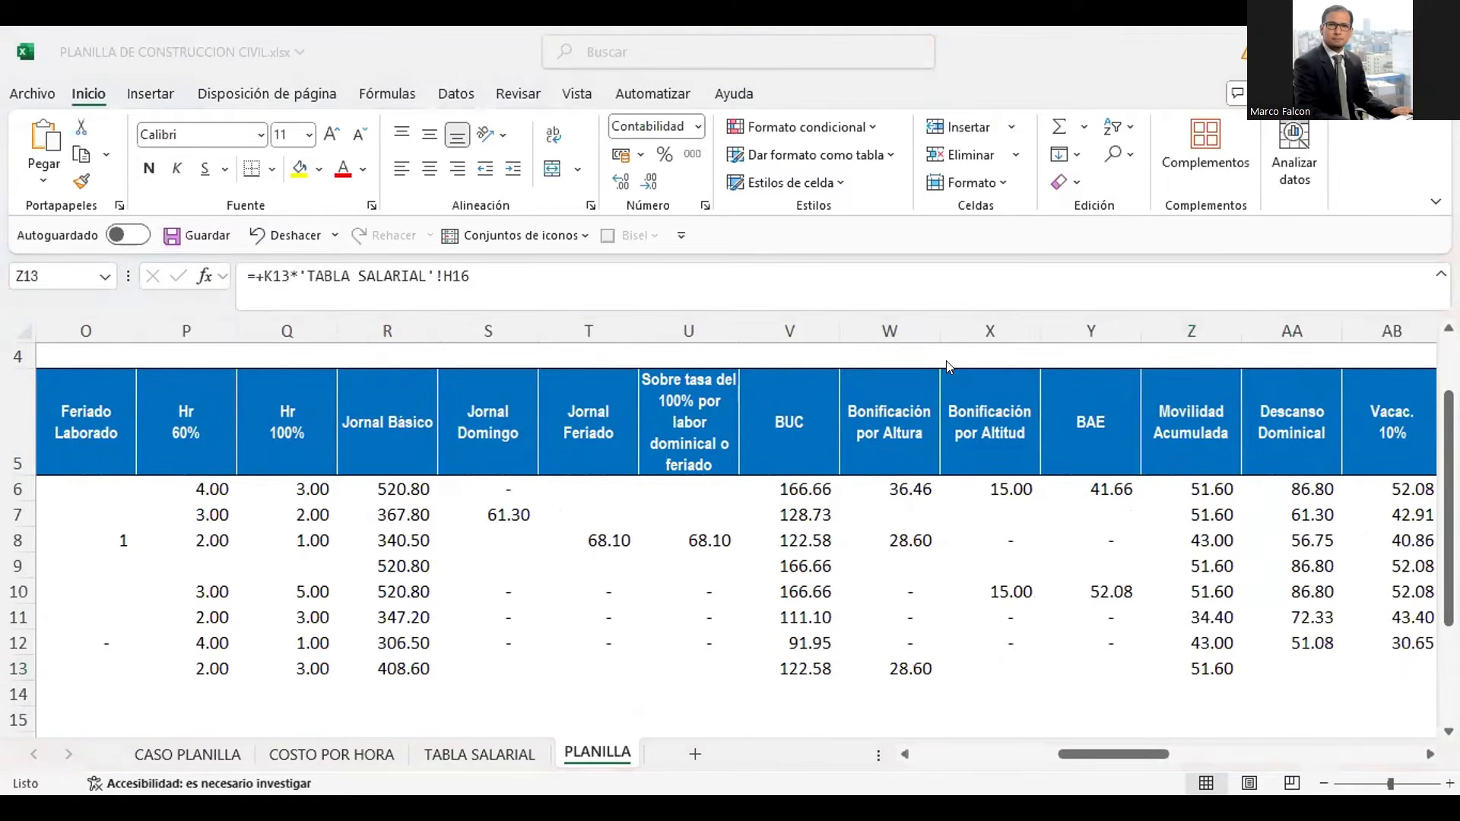
click(1191, 668)
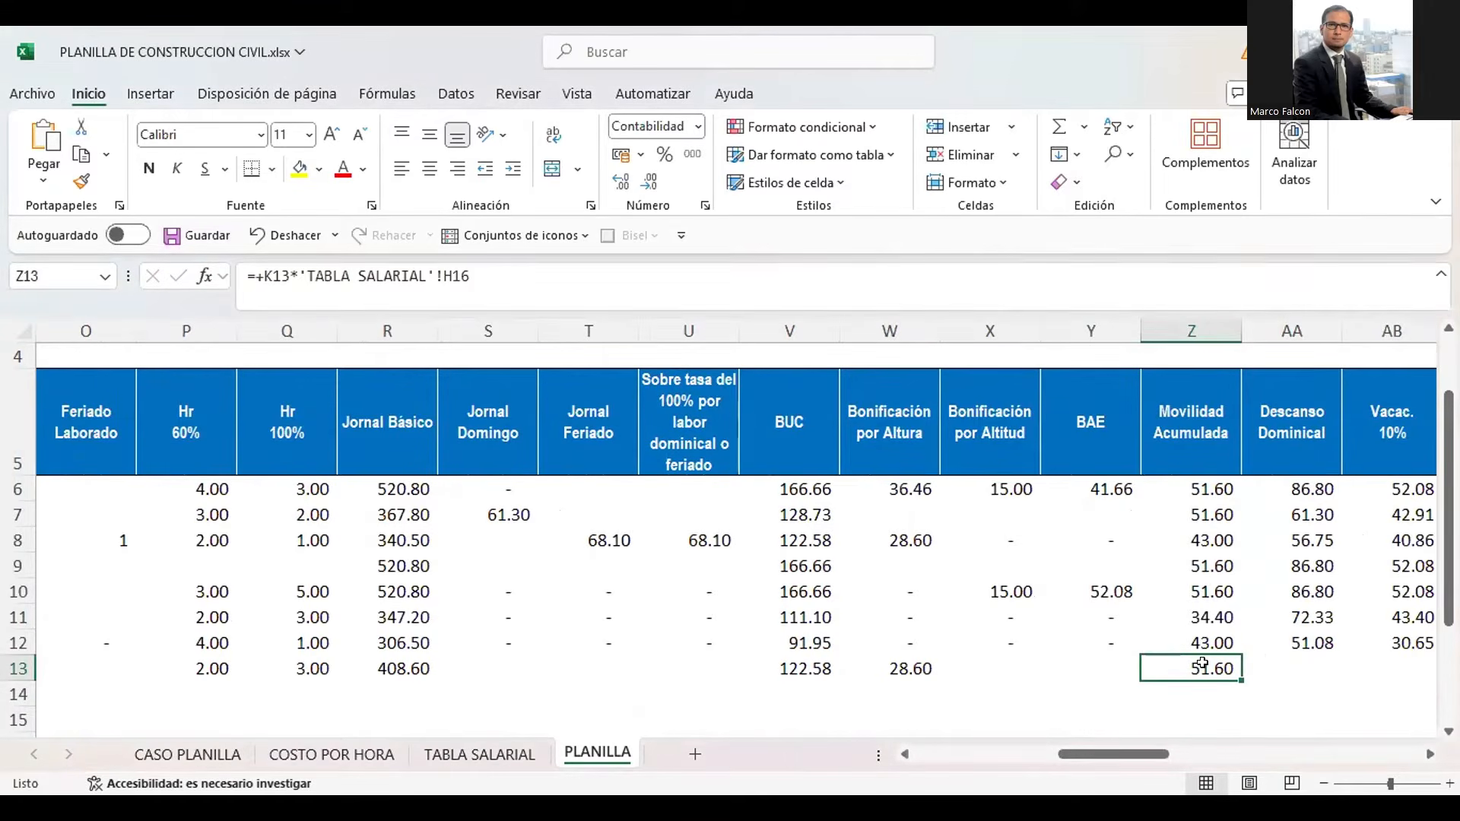
key(Right)
key(Right)
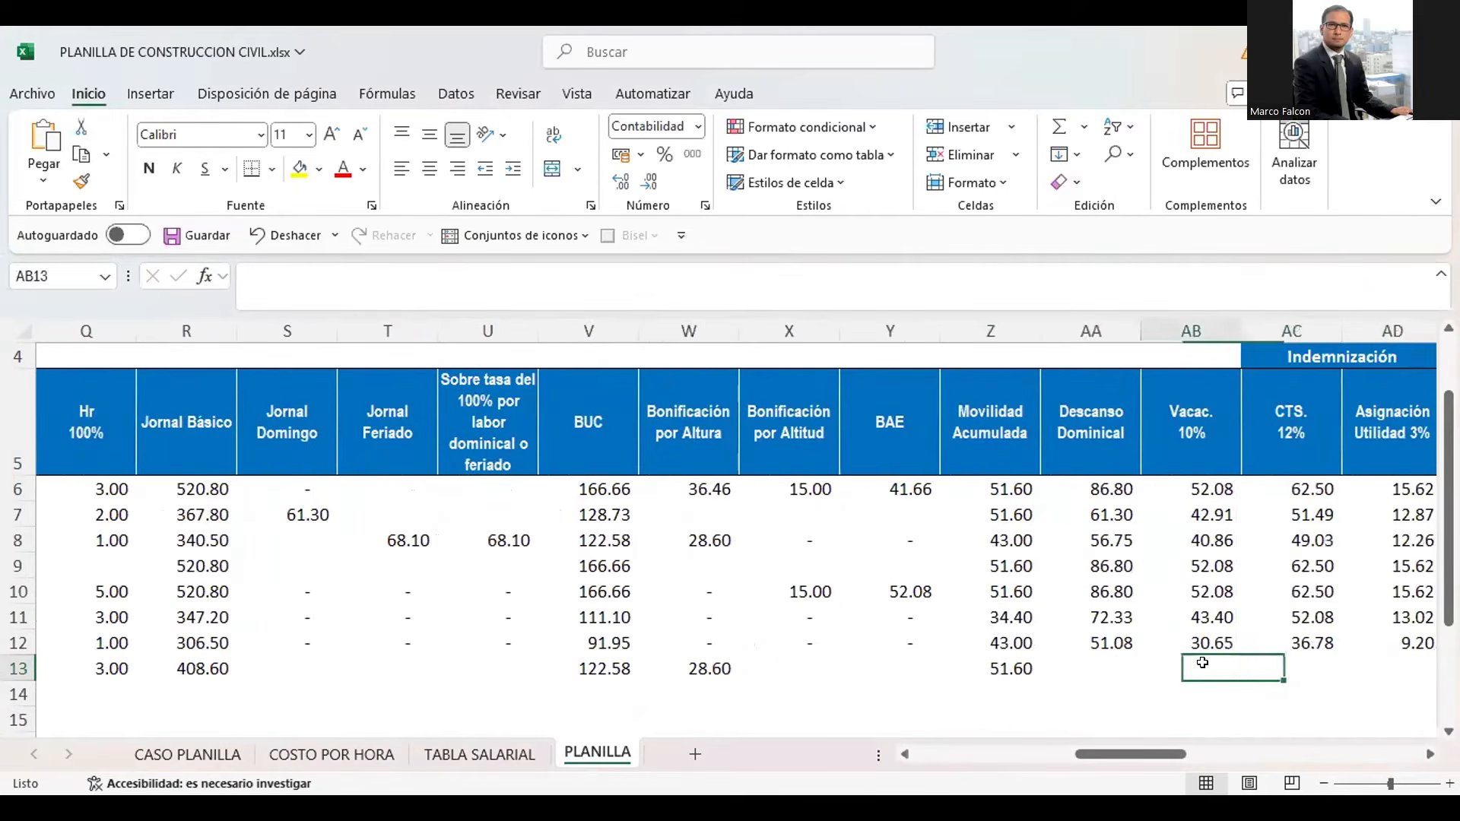
key(Left)
key(Right)
key(Right)
key(Right)
key(Right)
key(Left)
key(Left)
key(Left)
key(Left)
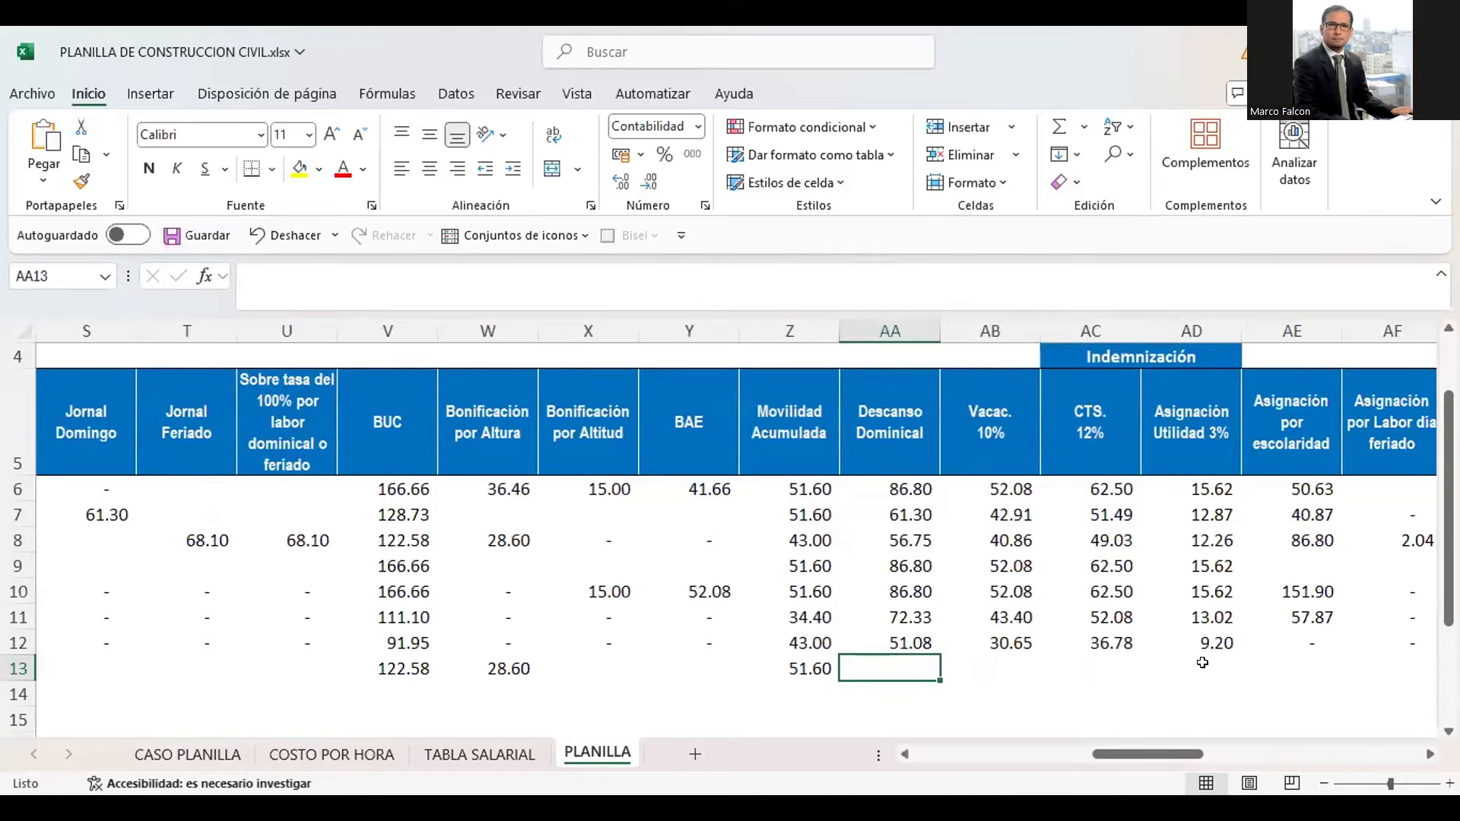
Calculate the new worker's Descanso Dominical in AA13 as K13 multiplied by the Oficial Dominical Fraccionado in TABLA SALARIAL cell I16
text(+)
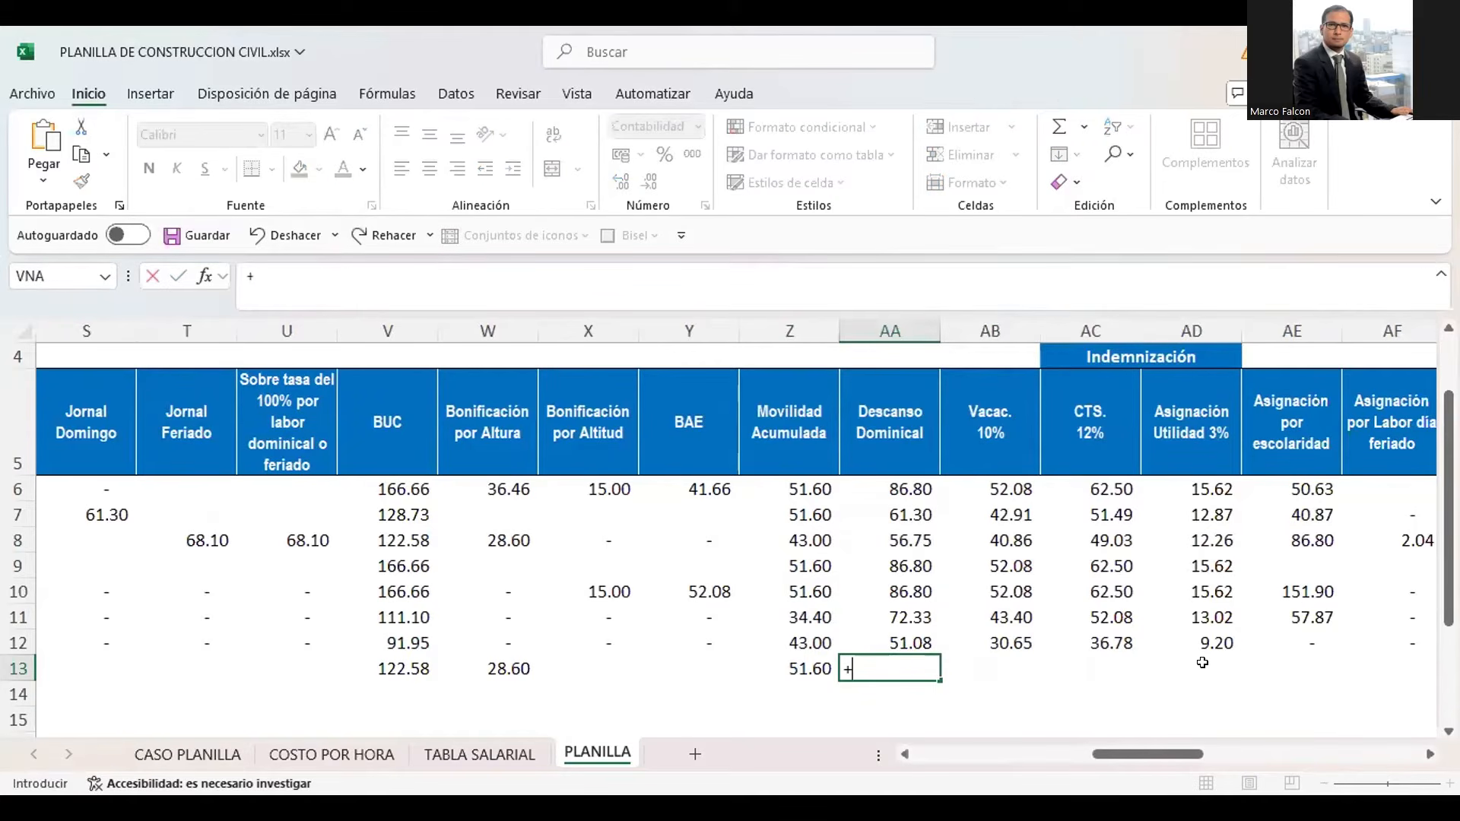
key(Left)
key(Left)
key(Left)
key(Left)
key(Left)
key(Left)
key(Left)
key(Left)
key(Left)
key(Left)
key(Left)
key(Left)
key(Left)
key(Left)
key(Left)
key(Left)
key(Left)
key(Left)
key(Left)
key(Left)
key(Left)
key(Left)
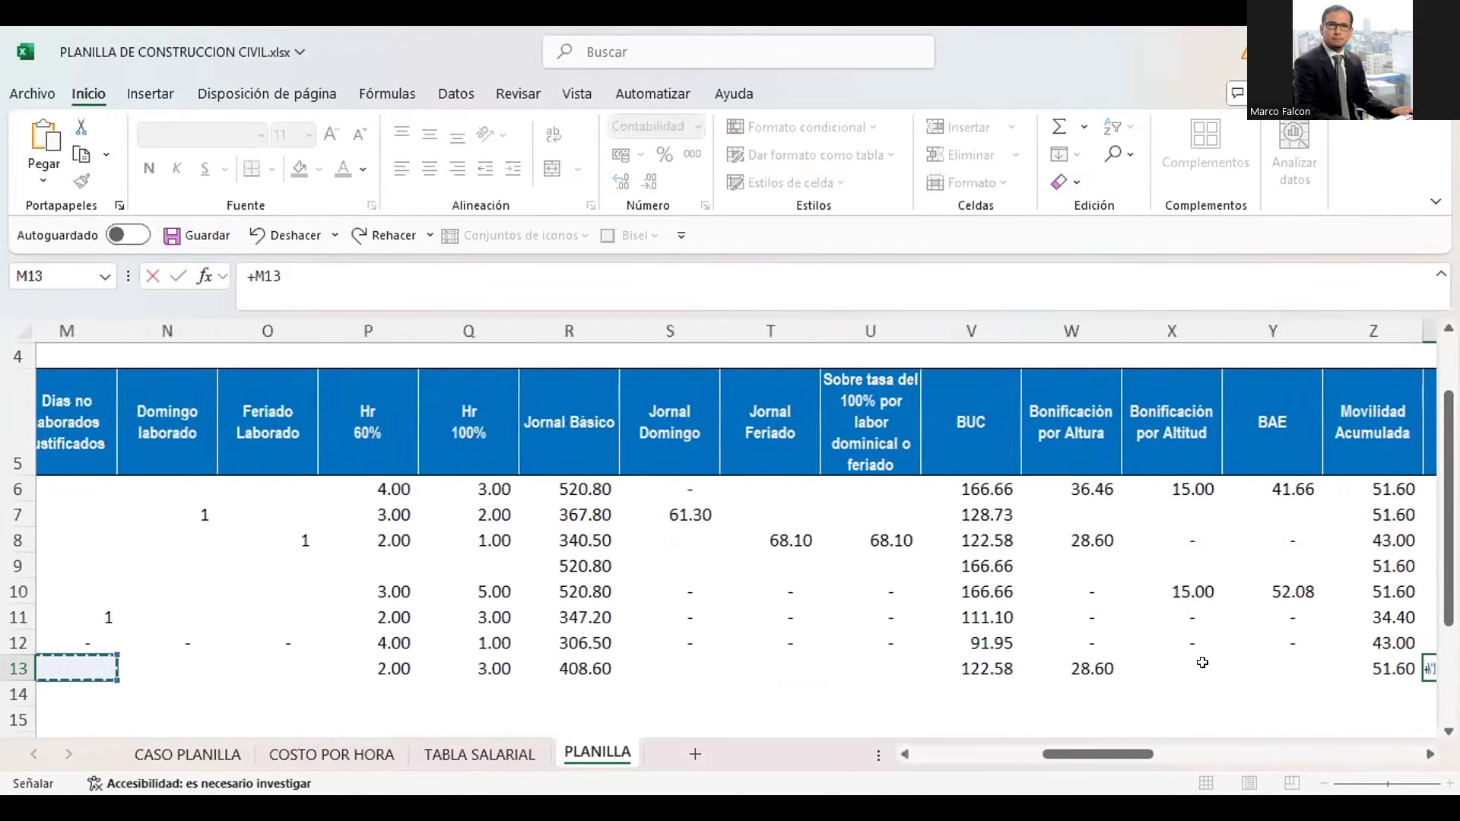
key(Right)
key(Right)
key(Right)
key(Right)
key(Right)
key(Right)
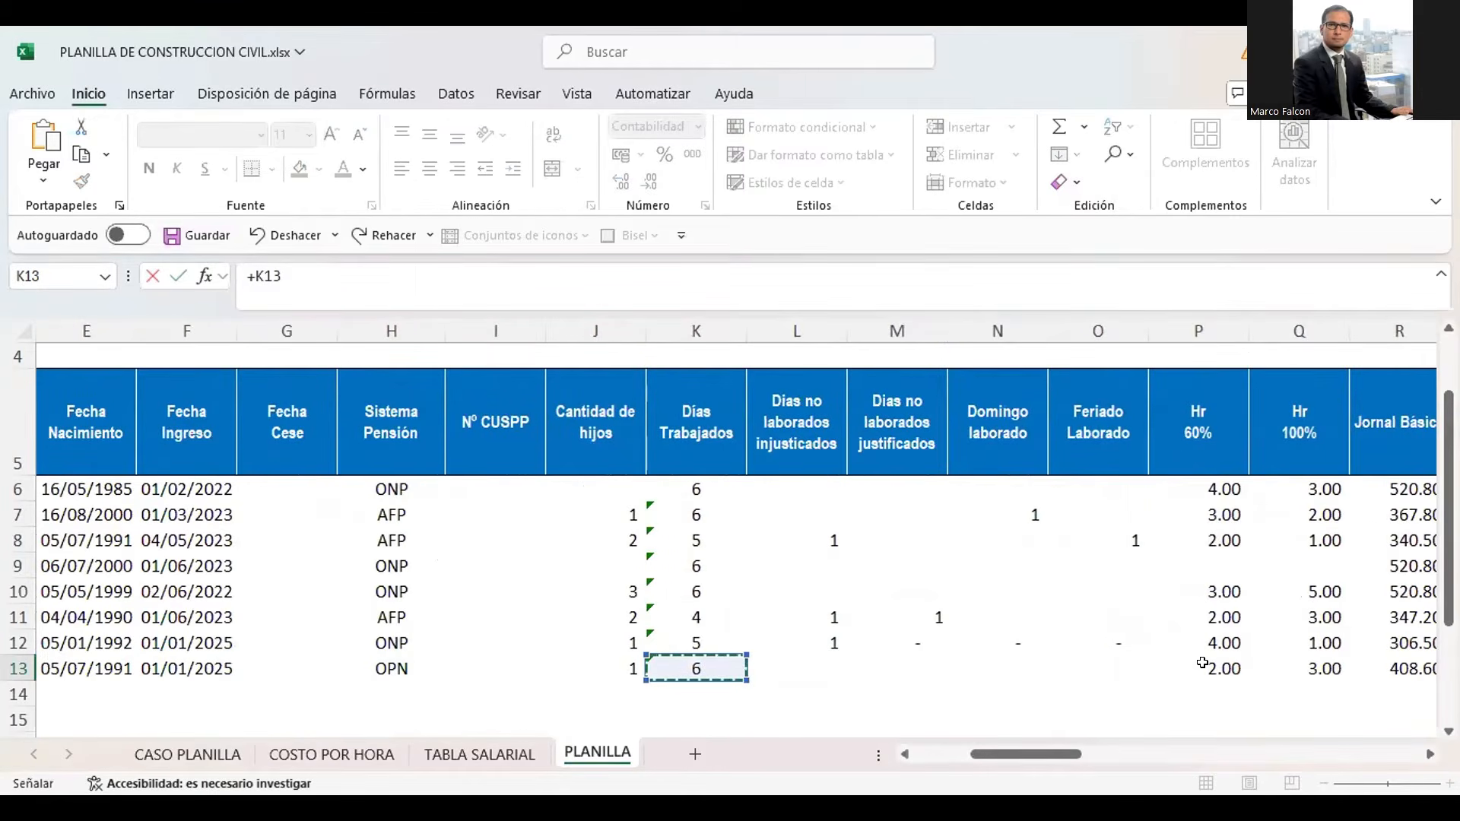
text(*)
click(479, 753)
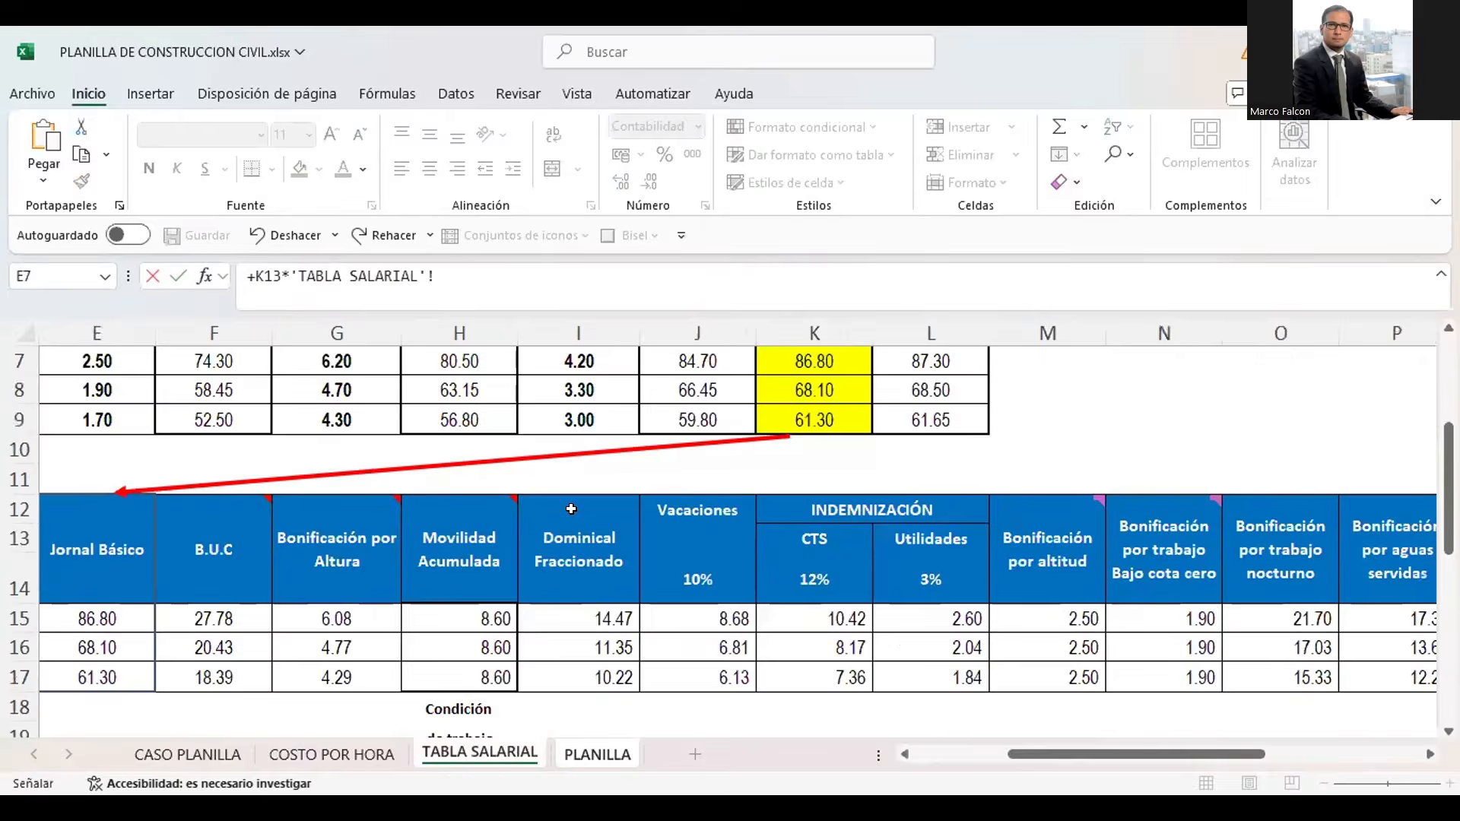
click(572, 645)
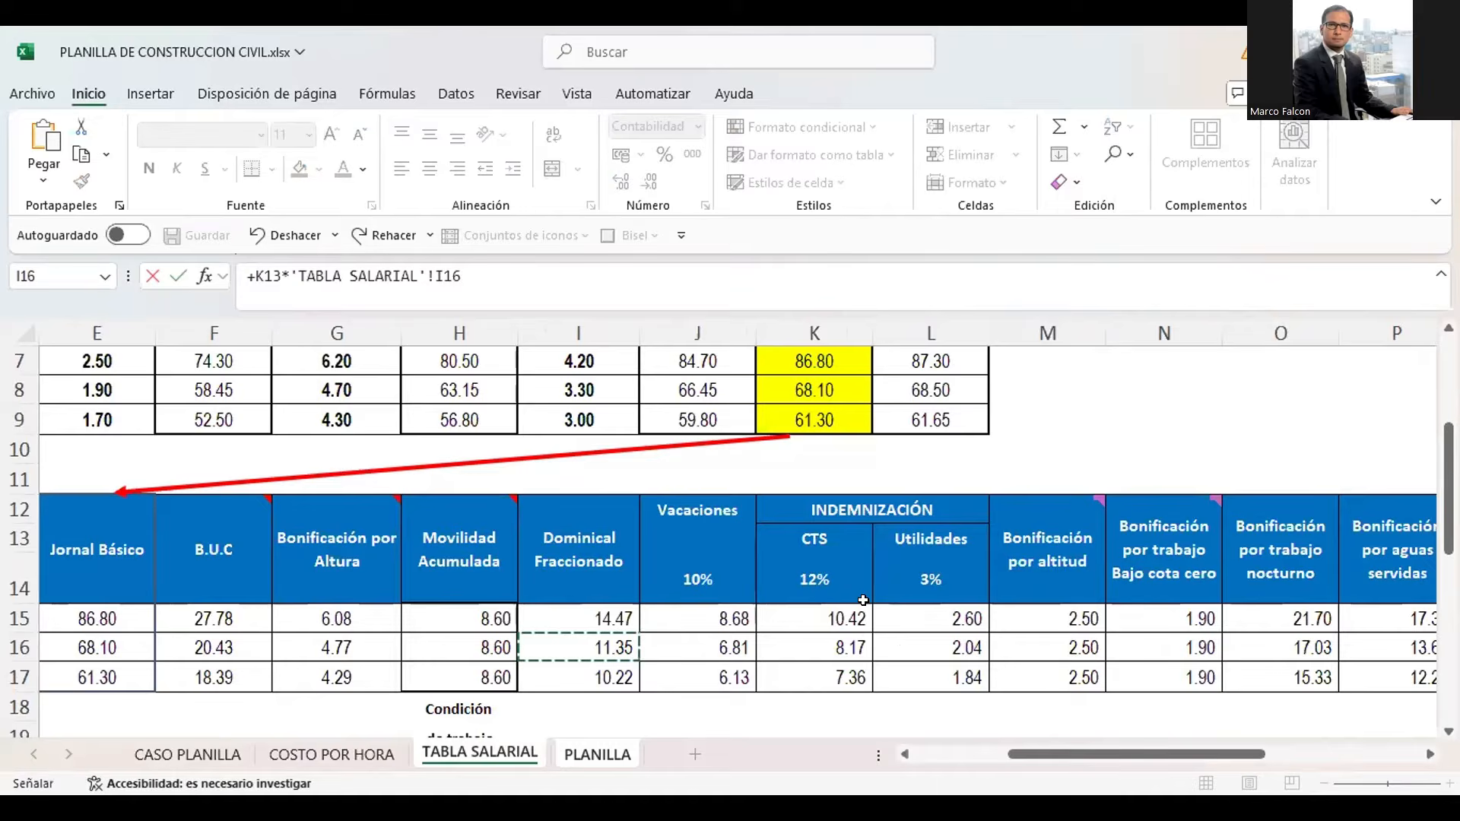
key(Return)
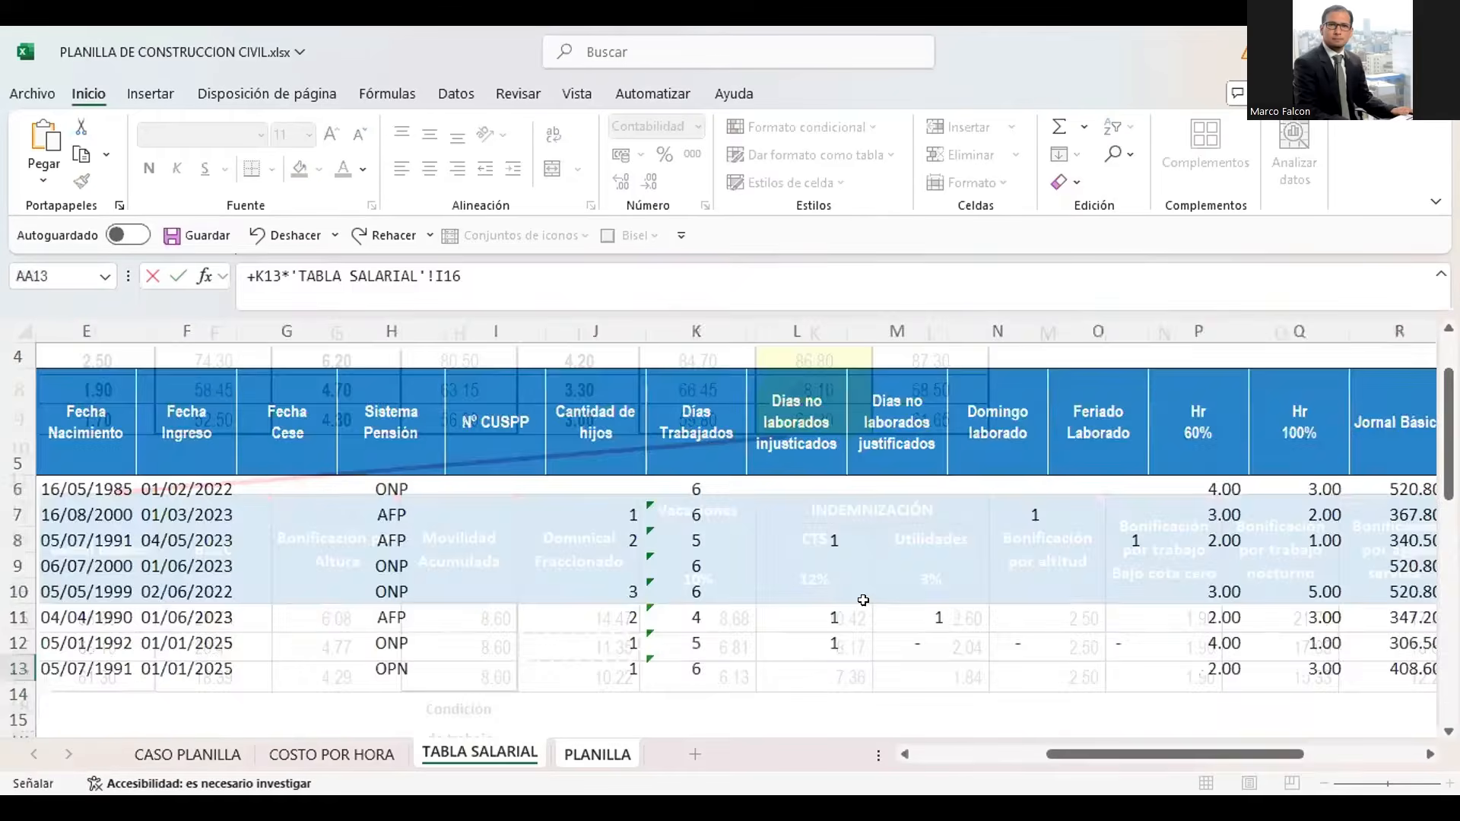
key(Up)
scroll(863, 600, right, 2)
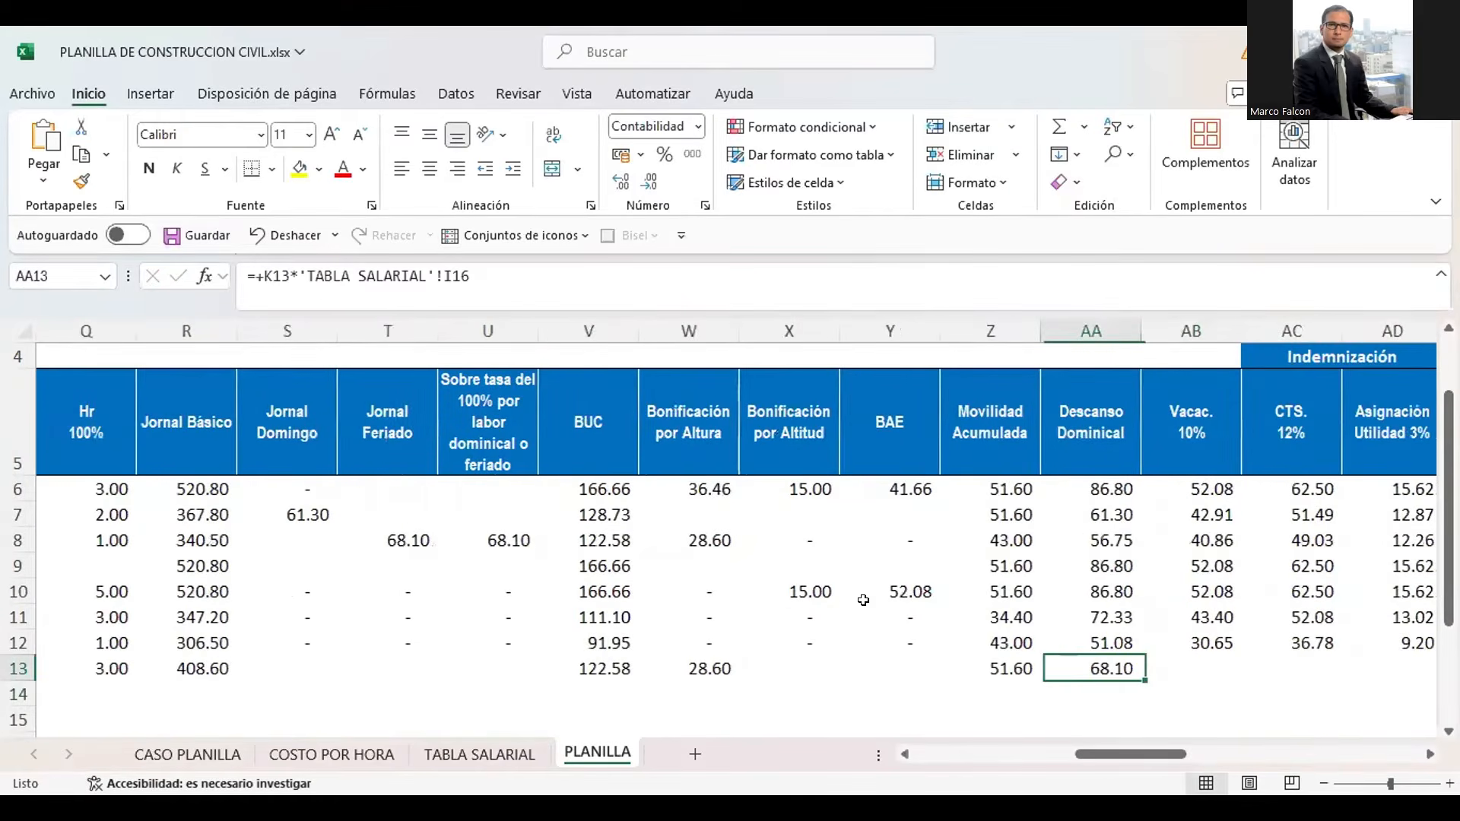
Review the new worker's row 13 back to Cantidad de hijos and forward to the Indemnización and Descanso Dominical cells
key(Left)
key(Left)
key(Left)
key(Left)
key(Left)
key(Left)
key(Left)
key(Left)
key(Left)
key(Left)
key(Left)
key(Left)
key(Left)
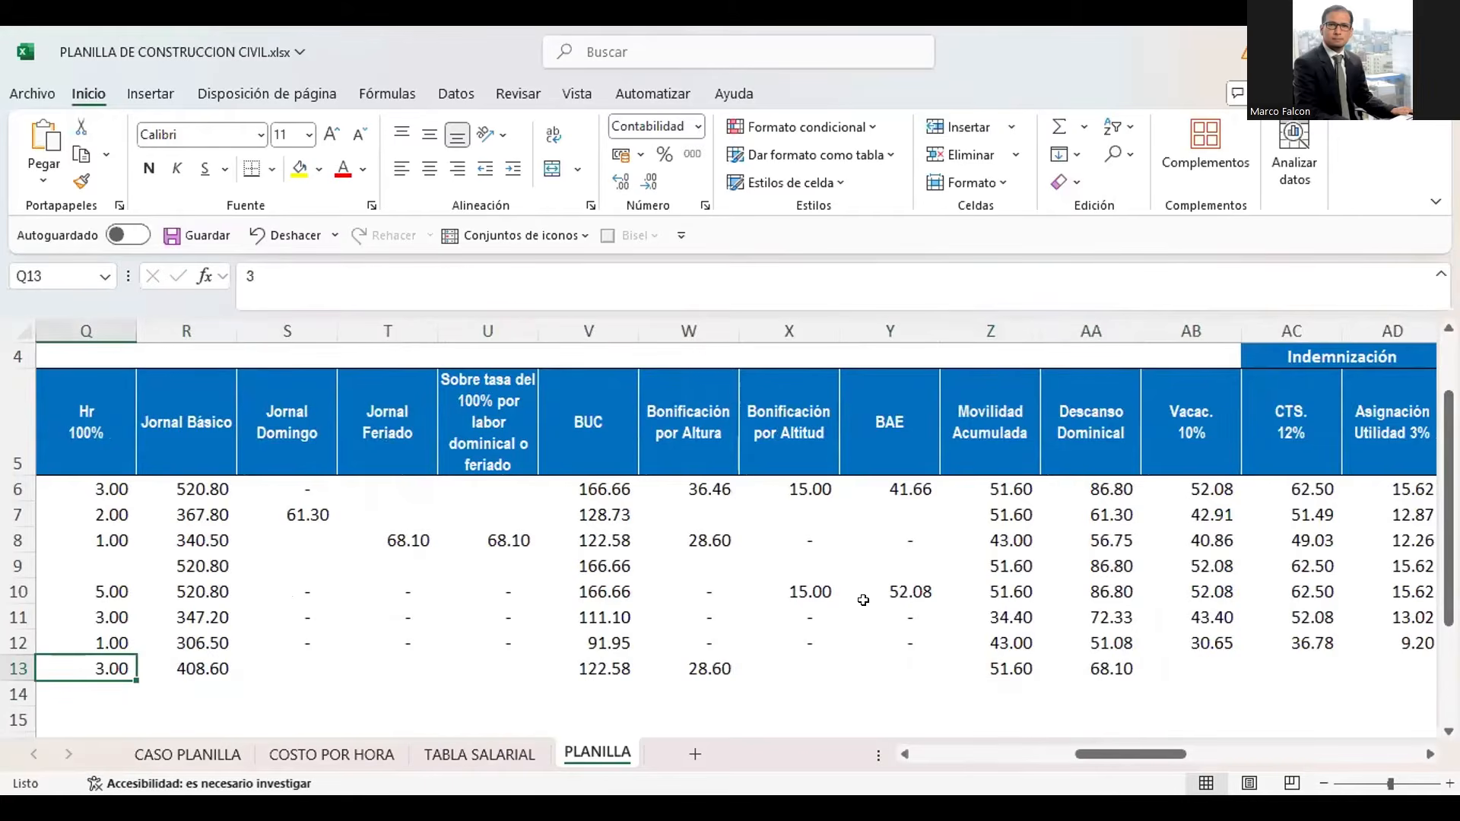
key(Left)
key(Left)
key(Left)
key(Left)
key(Left)
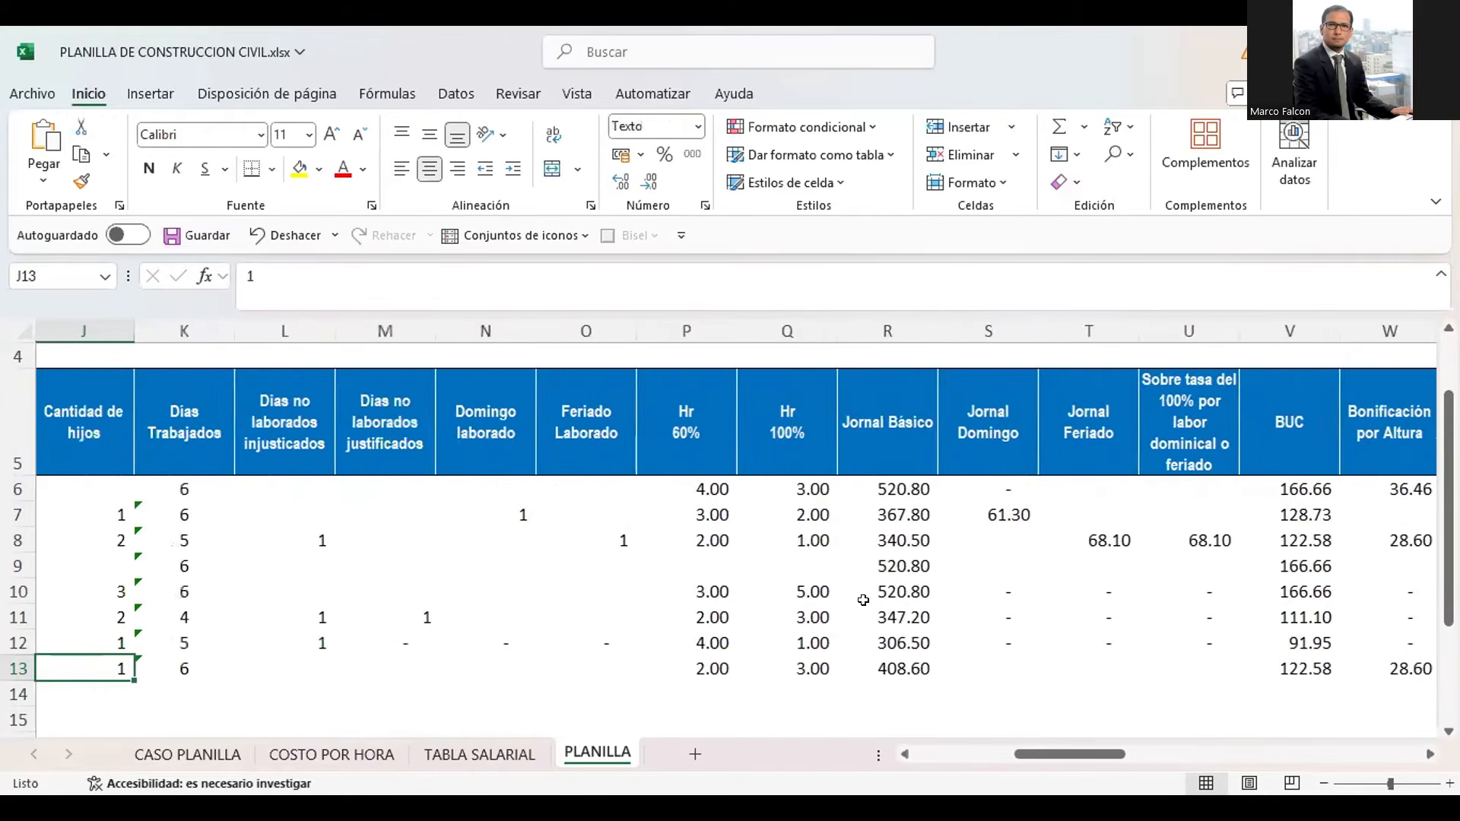
key(Right)
key(Right)
key(Right)
key(Right)
key(Right)
key(Right)
key(Right)
key(Right)
key(Right)
key(Right)
key(Right)
key(Right)
key(Right)
key(Right)
key(Right)
key(Right)
key(Right)
key(Right)
key(Right)
key(Right)
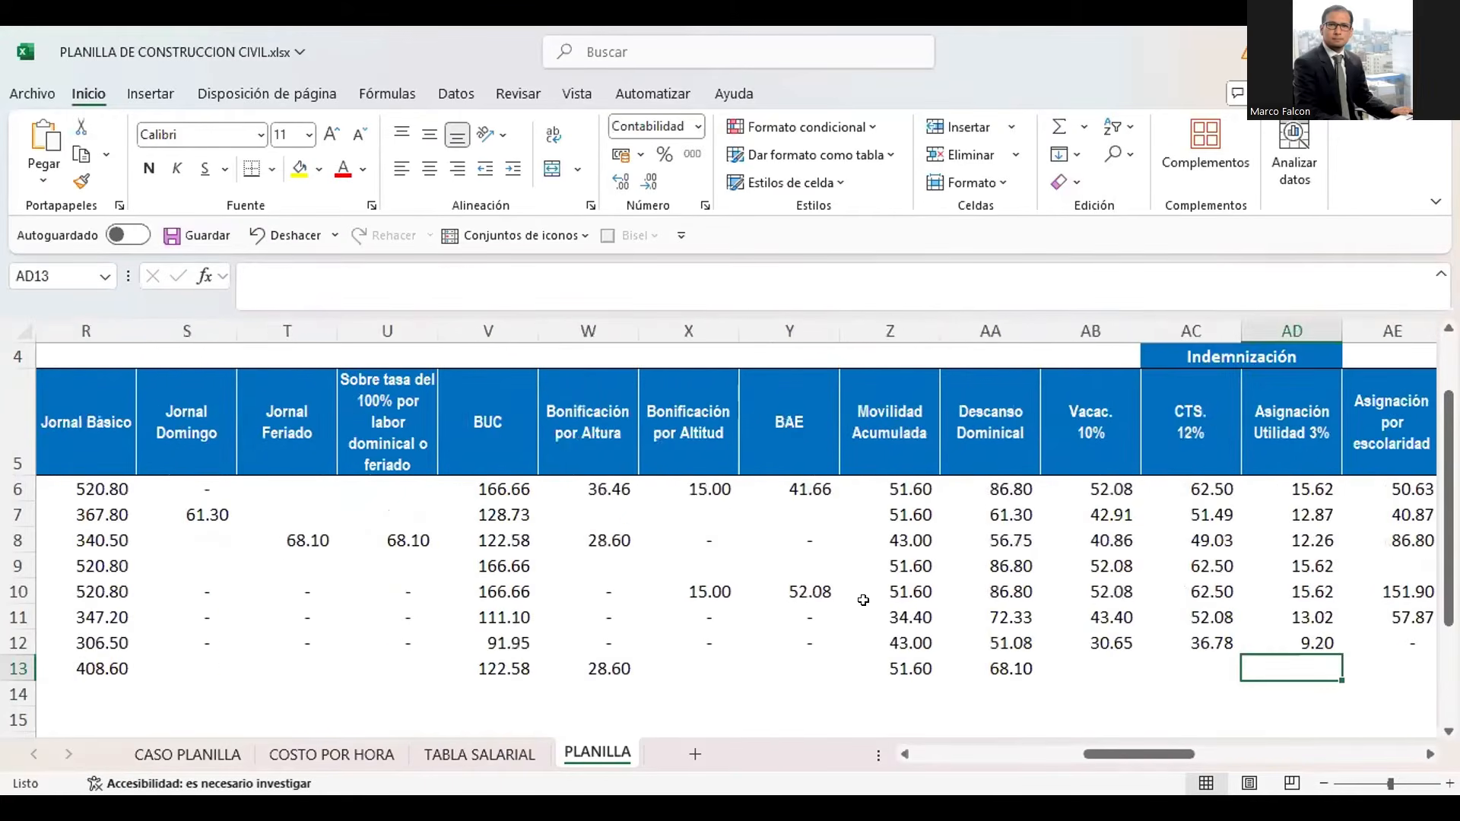
key(Left)
key(Left)
key(Left)
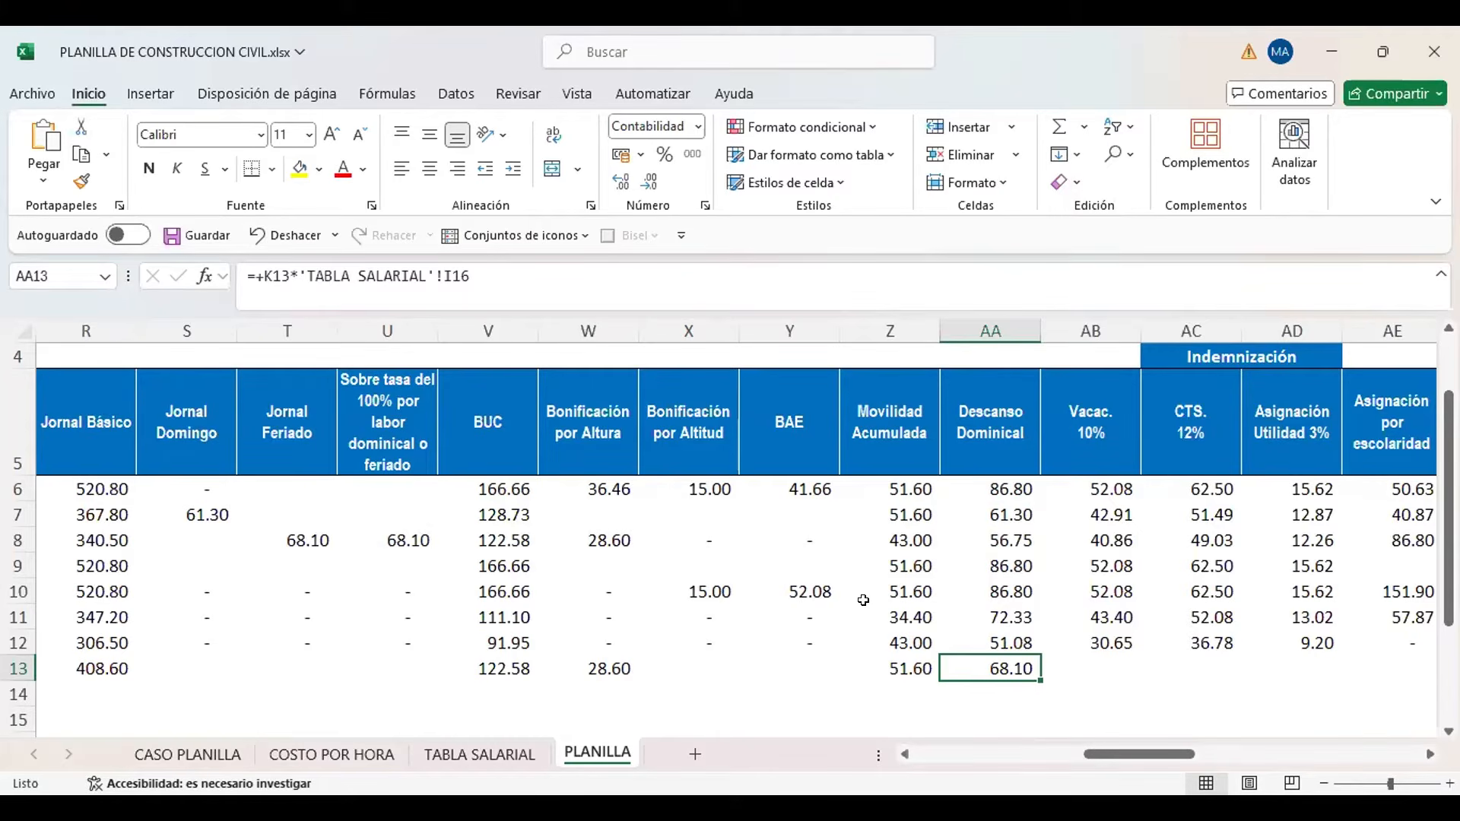
Examine the new worker's Vacaciones, CTS and Asignación Utilidad cells, and the Vacaciones rate formula in TABLA SALARIAL cell J15
key(Right)
key(Right)
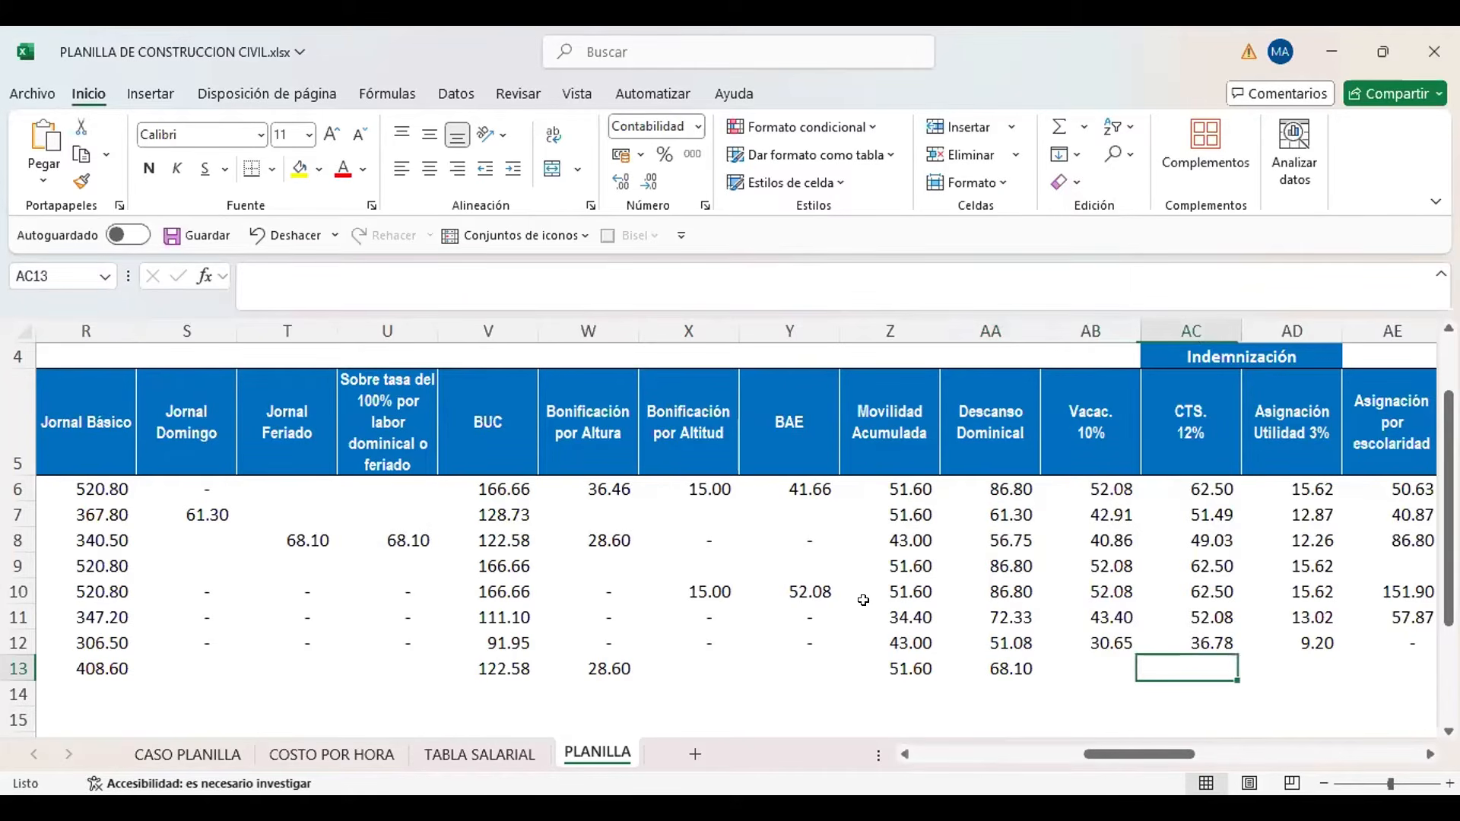
key(Right)
key(Right)
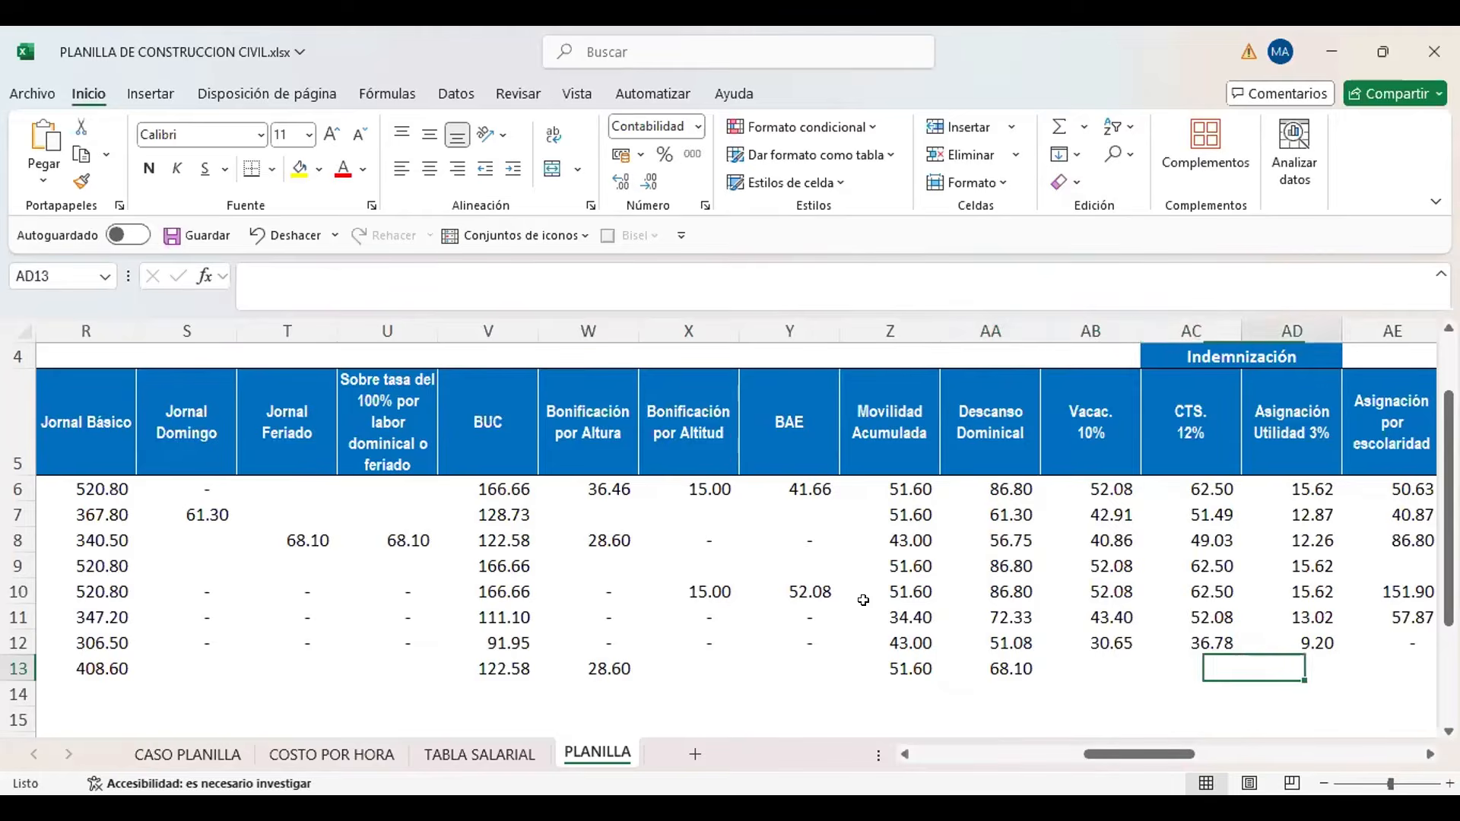
key(Left)
key(Left)
key(Left)
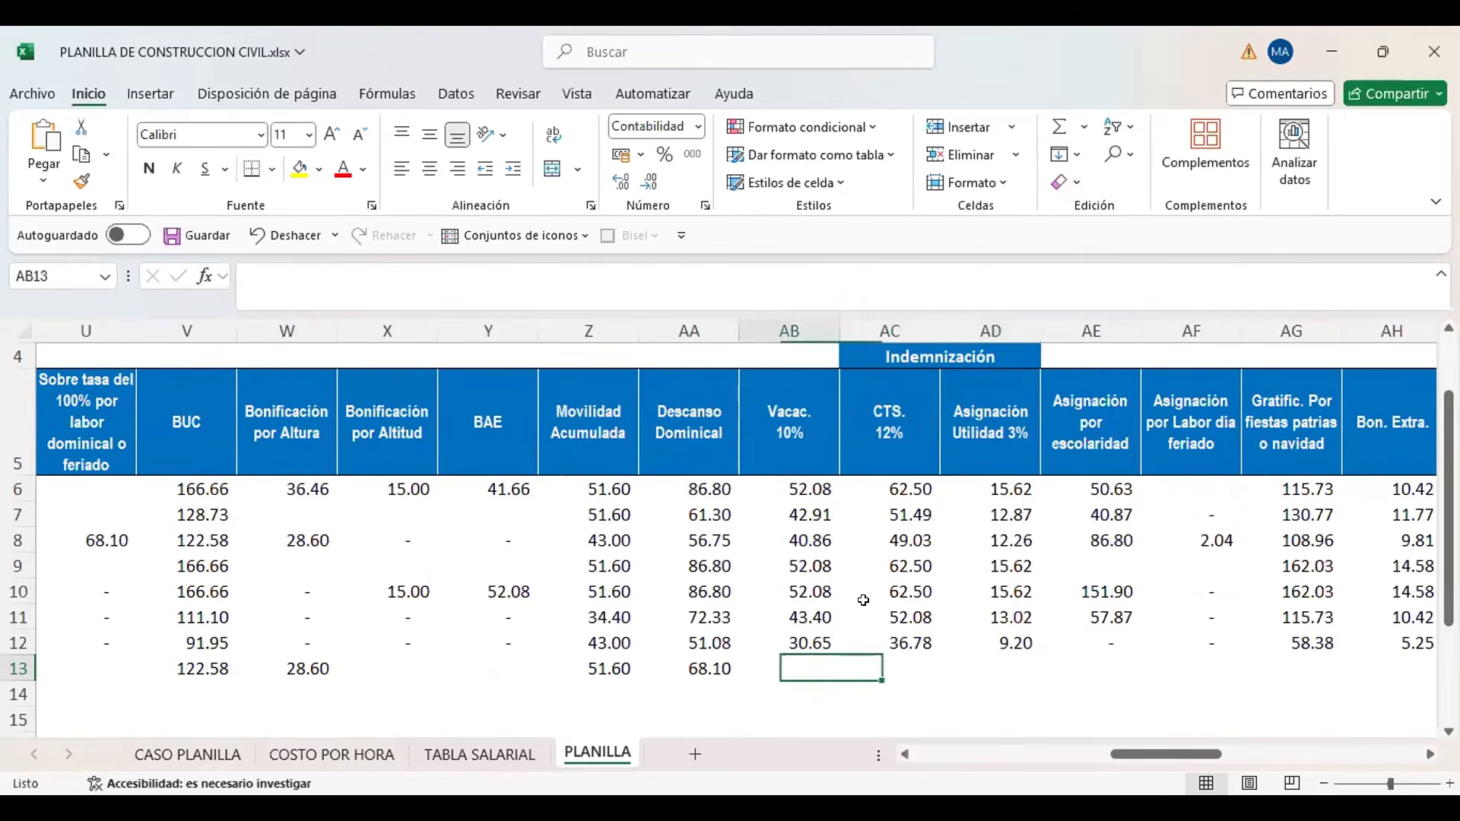
key(Right)
key(Right)
key(Right)
key(Left)
key(Left)
key(Left)
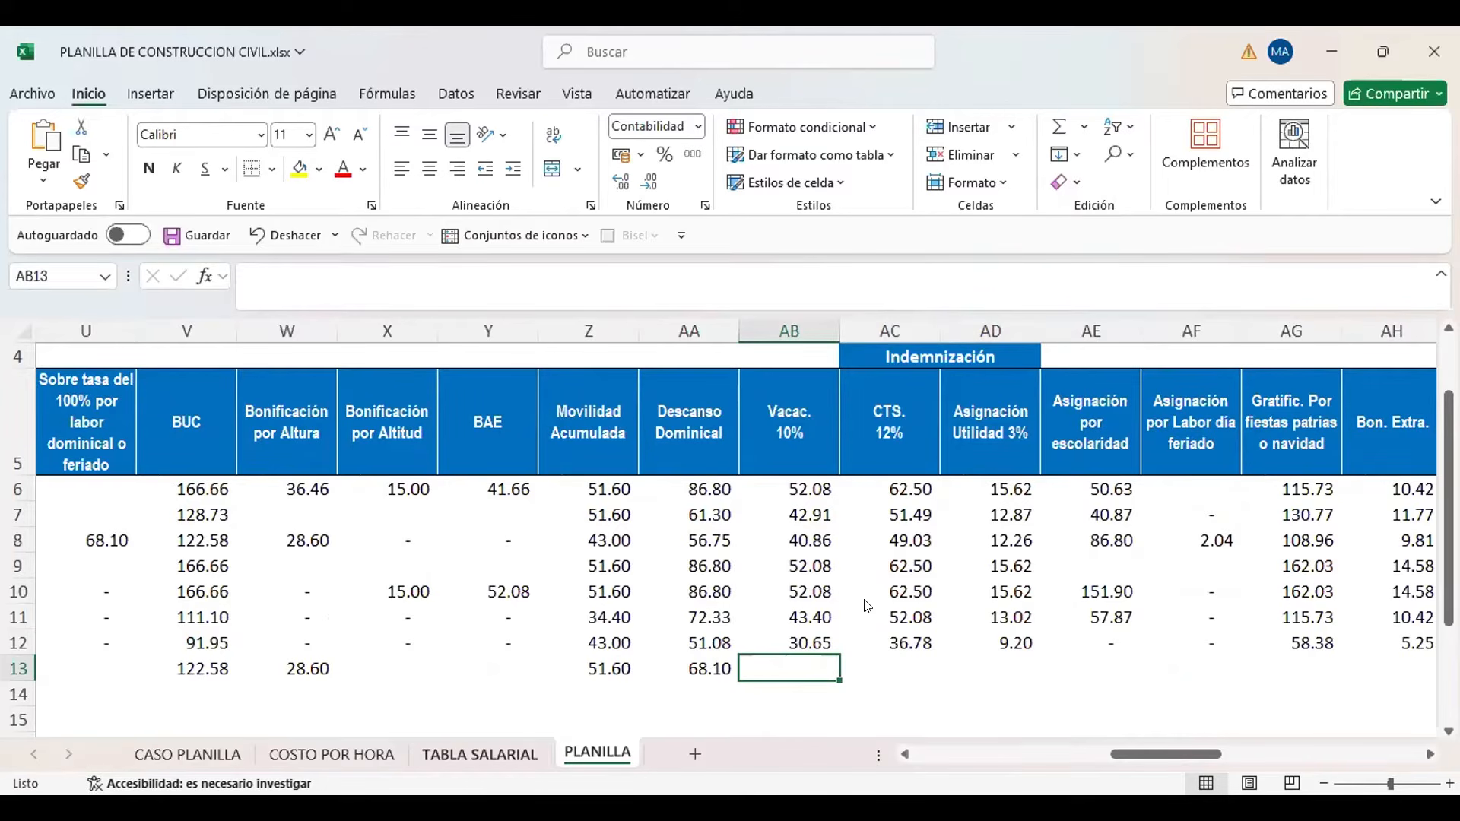
click(466, 770)
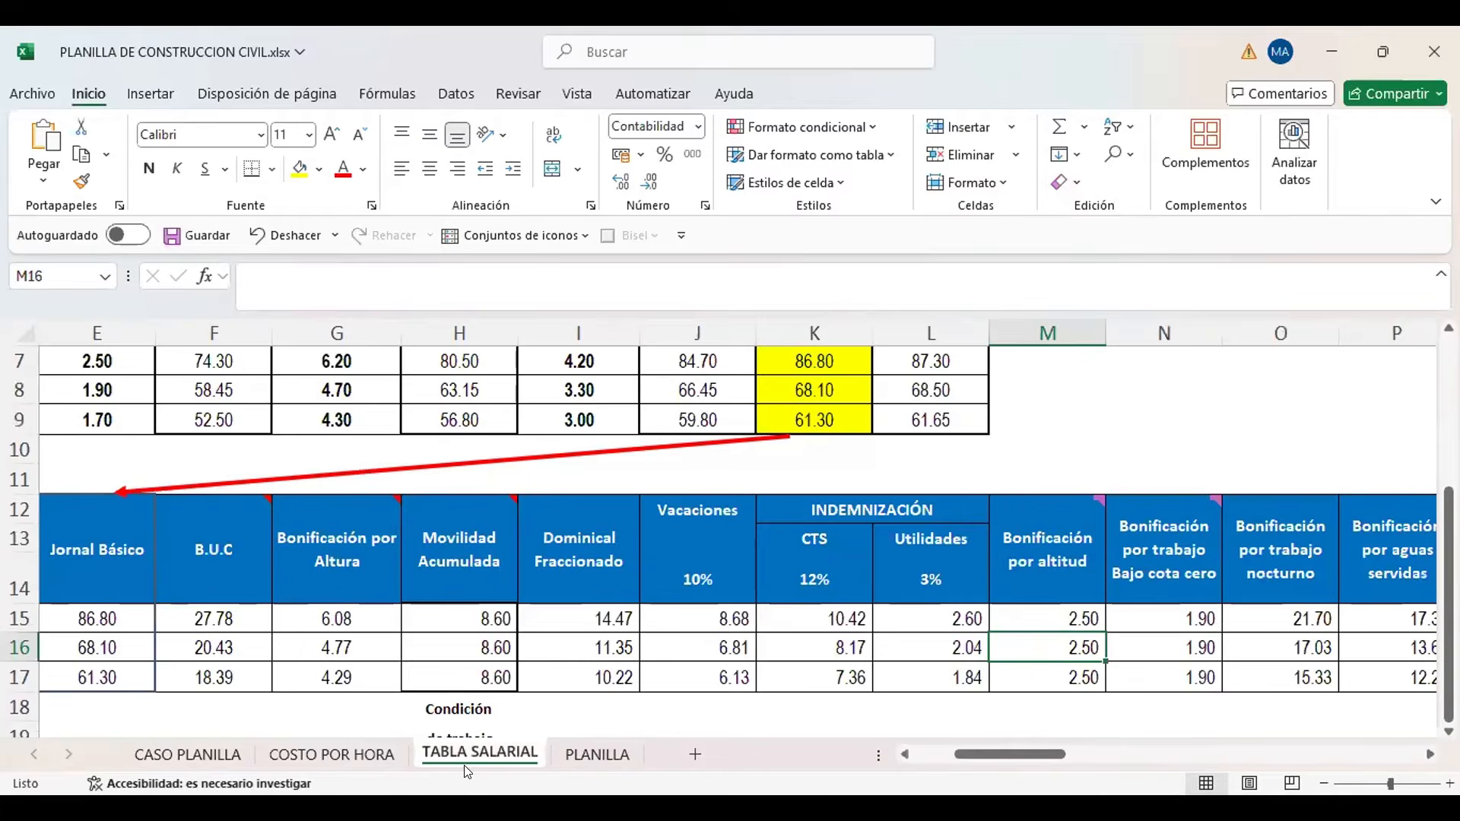
click(715, 621)
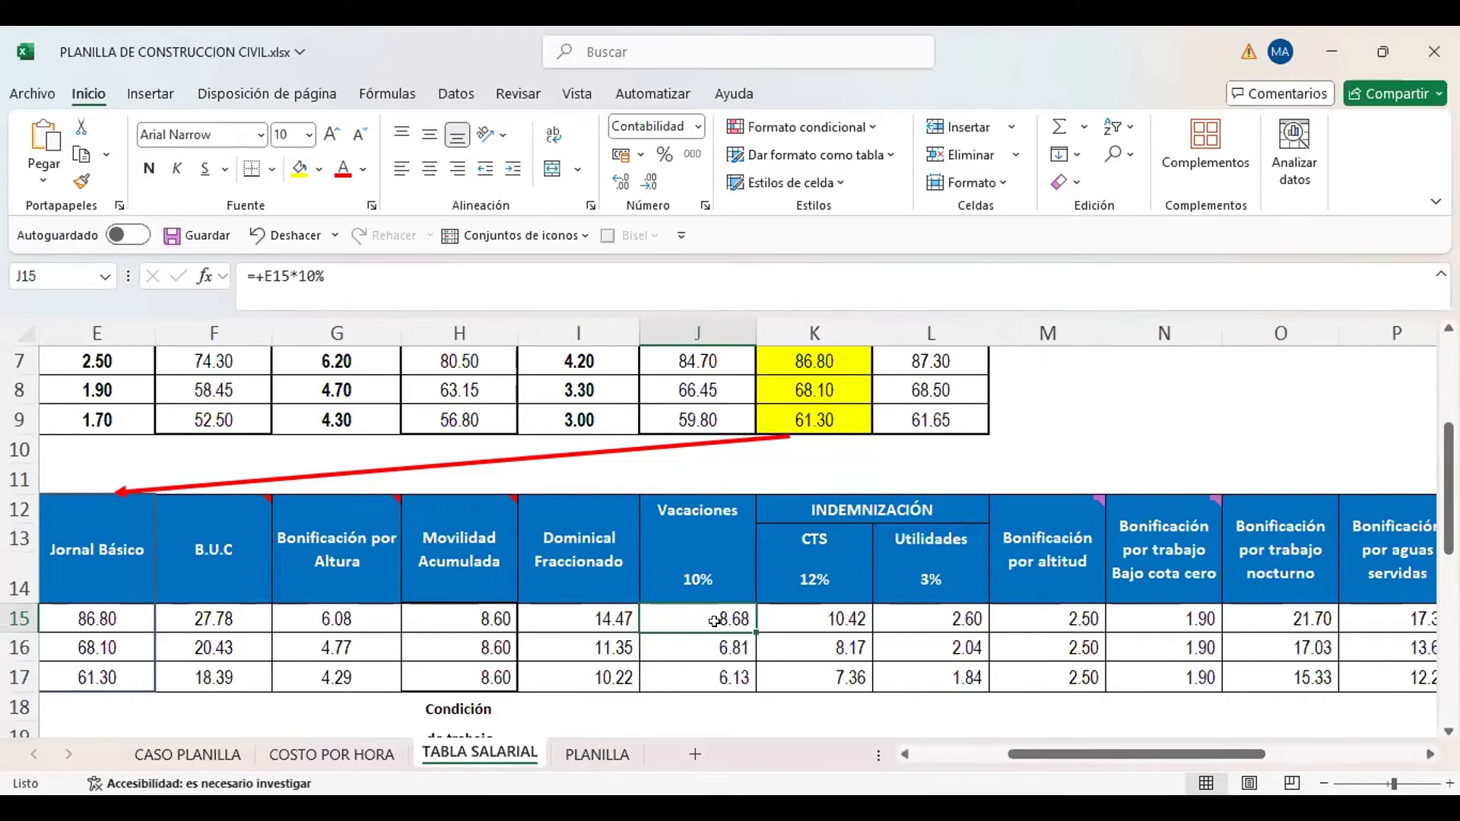
Calculate the new worker's Vacaciones in PLANILLA AB13 as K13 multiplied by the Oficial Vacaciones rate in TABLA SALARIAL cell J16
click(597, 751)
text(+)
key(Left)
key(Left)
key(Left)
key(Left)
key(Left)
key(Left)
key(Left)
key(Left)
key(Left)
key(Left)
key(Left)
key(Left)
key(Left)
key(Left)
key(Left)
key(Left)
key(Left)
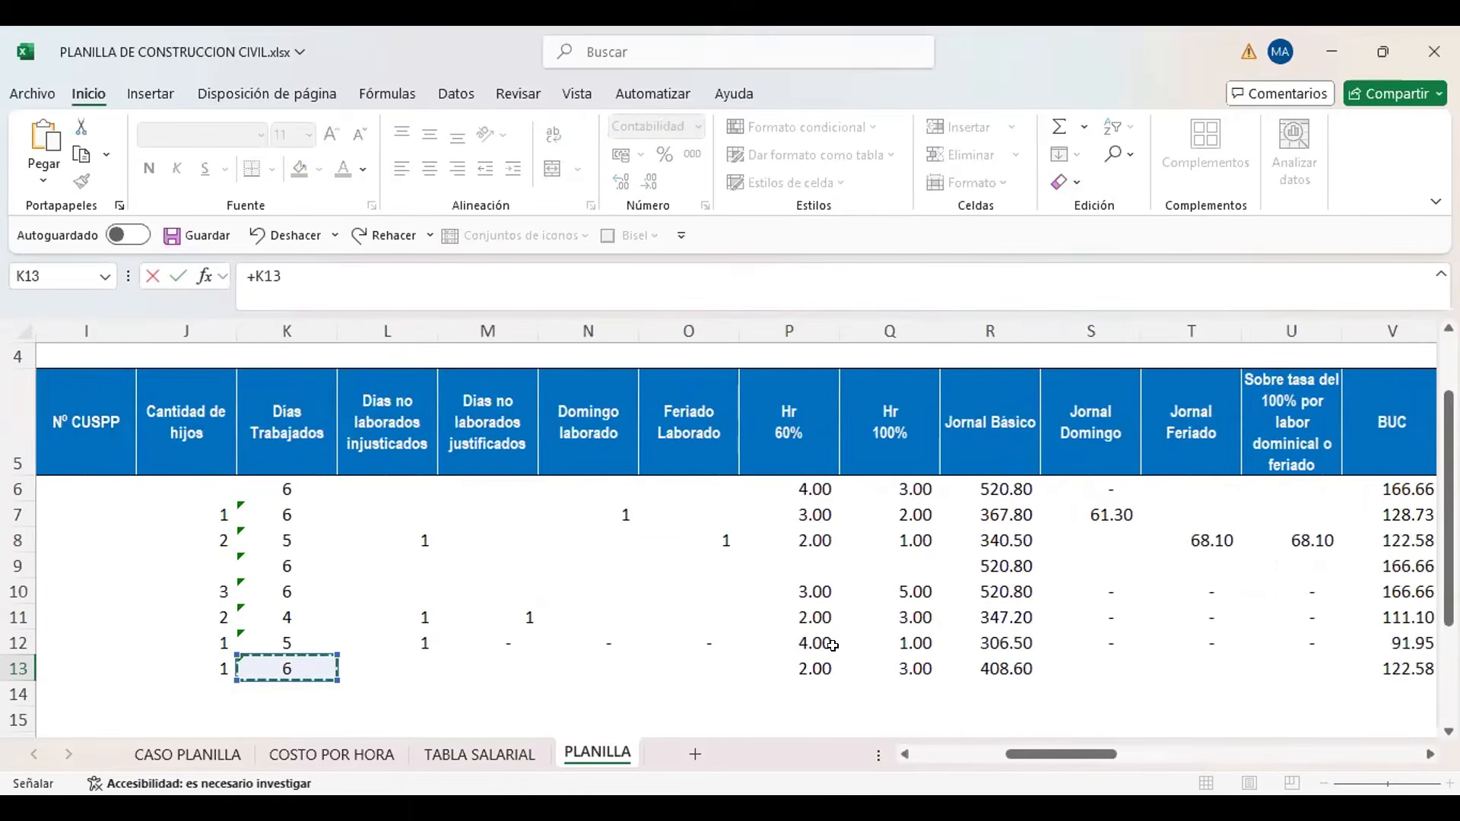
text(*)
click(479, 755)
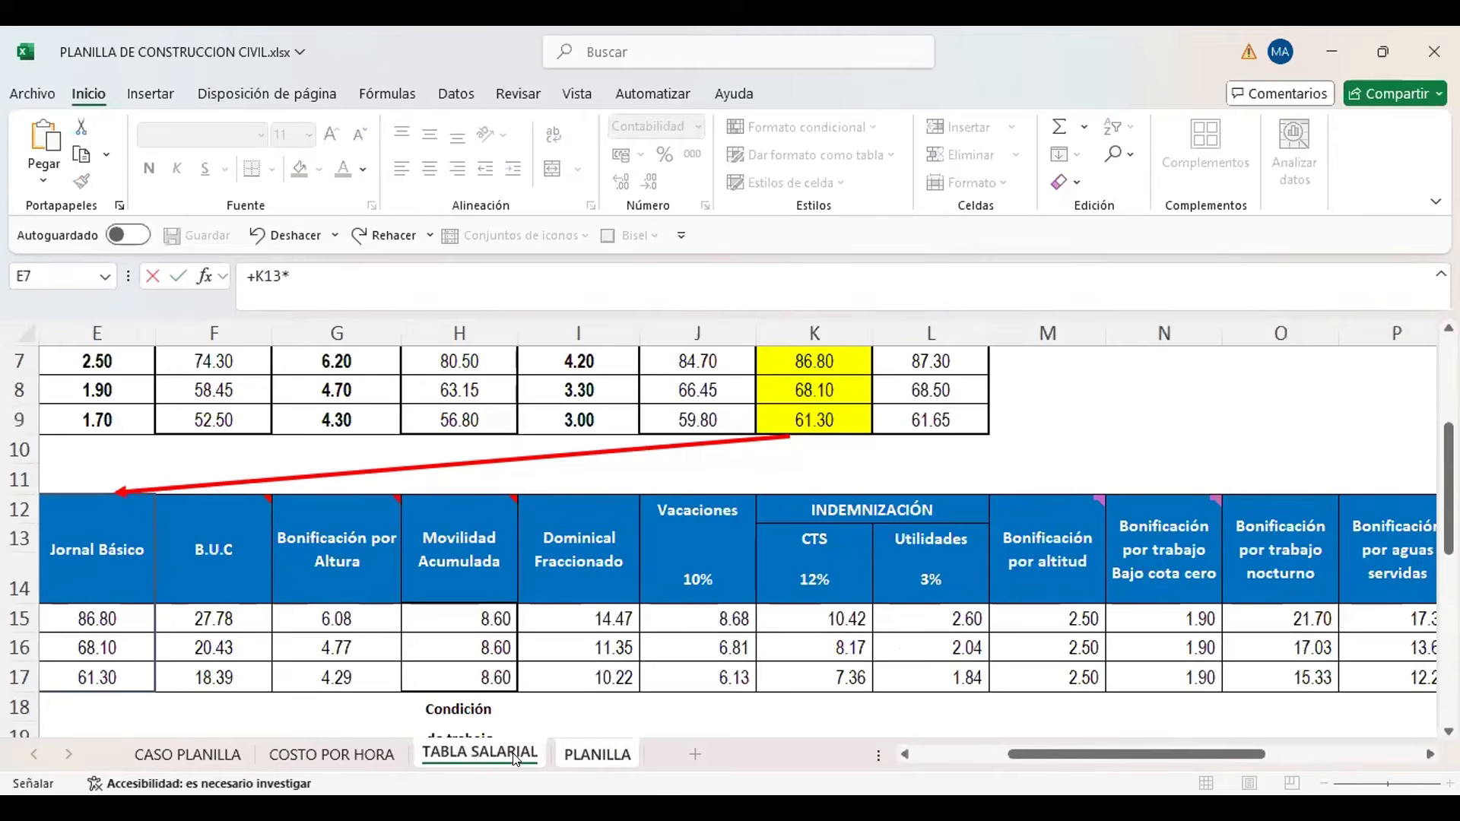
click(707, 646)
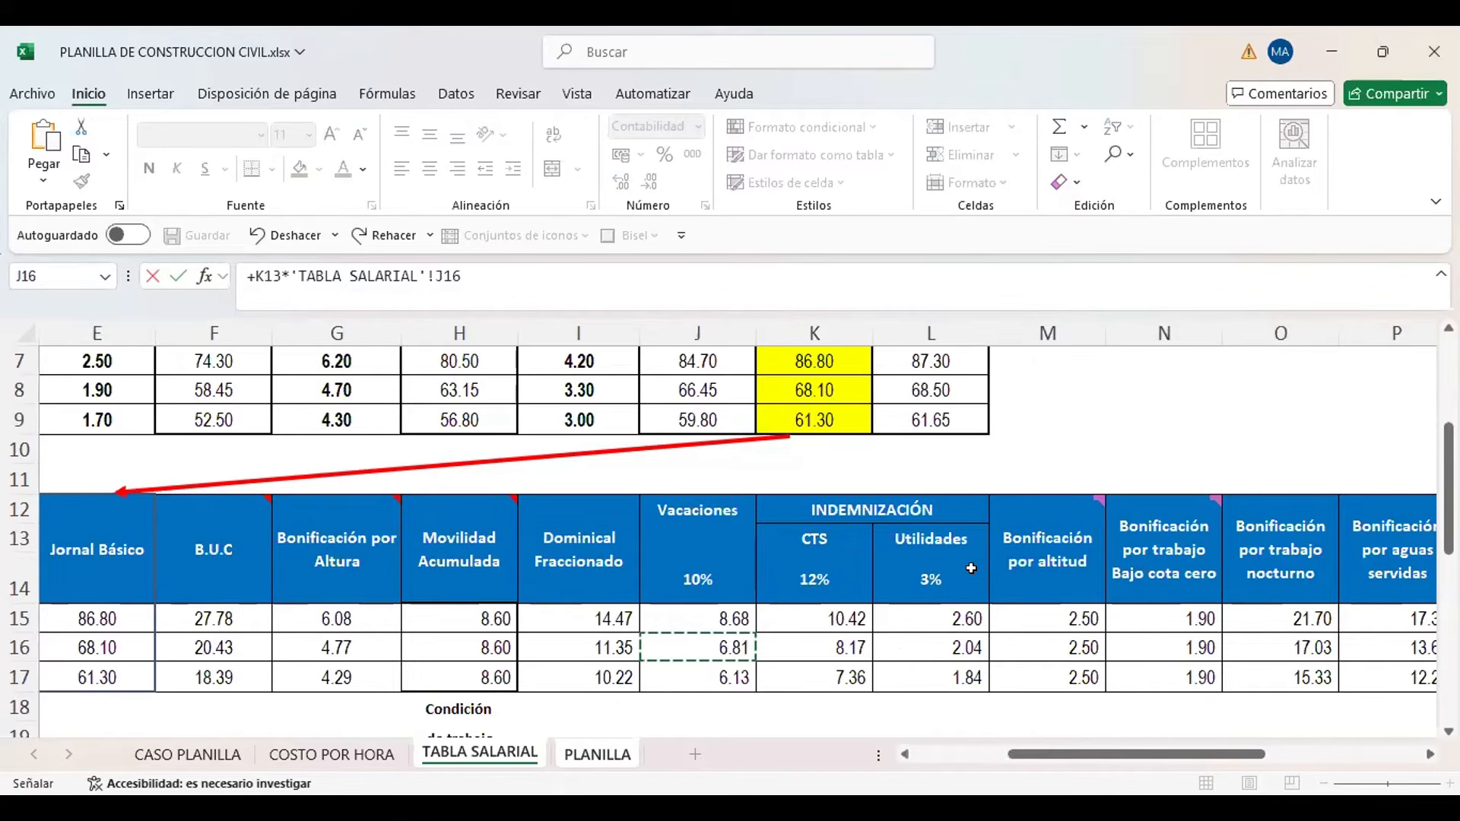
key(Tab)
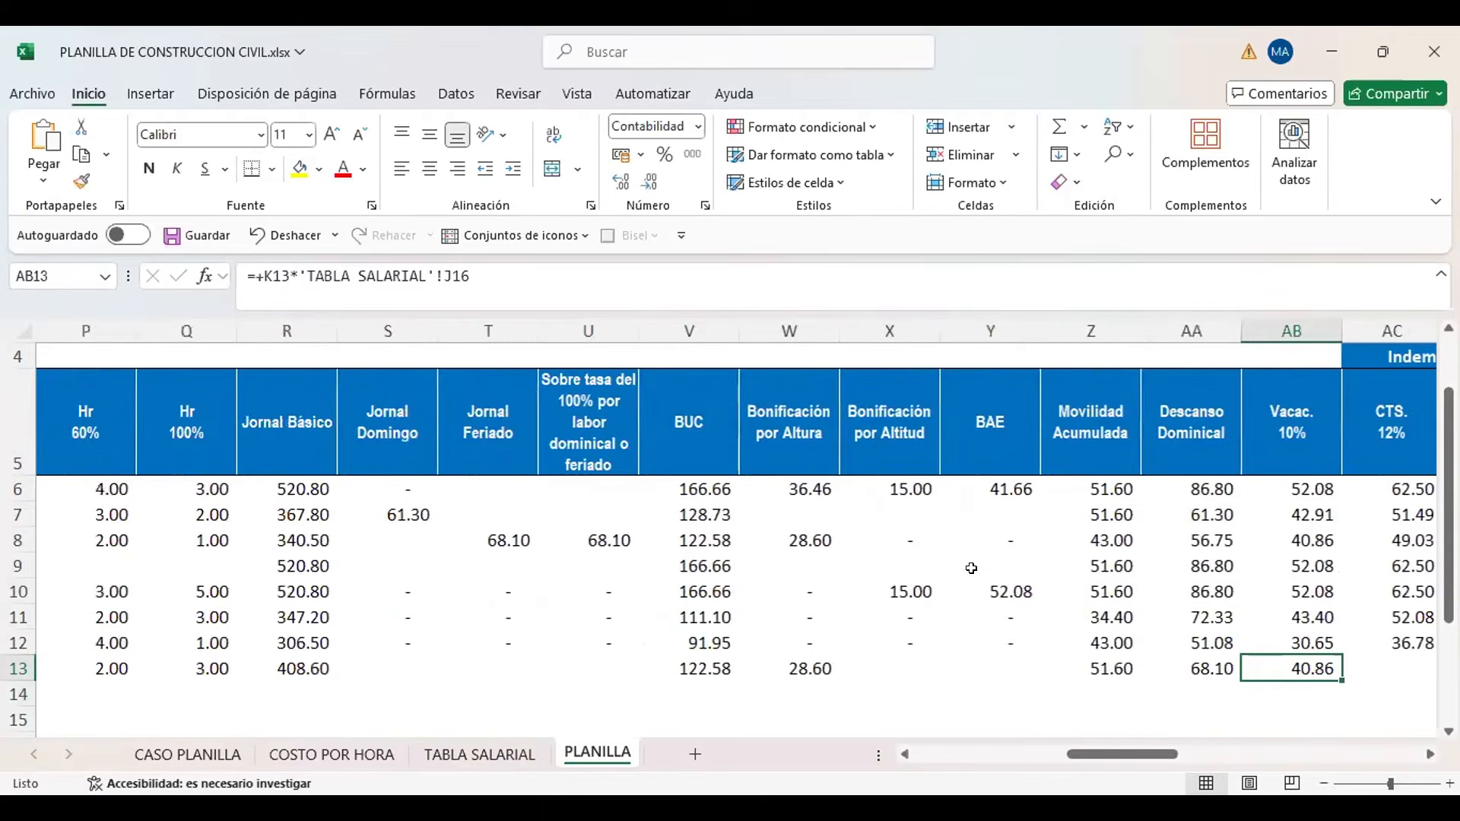
key(Left)
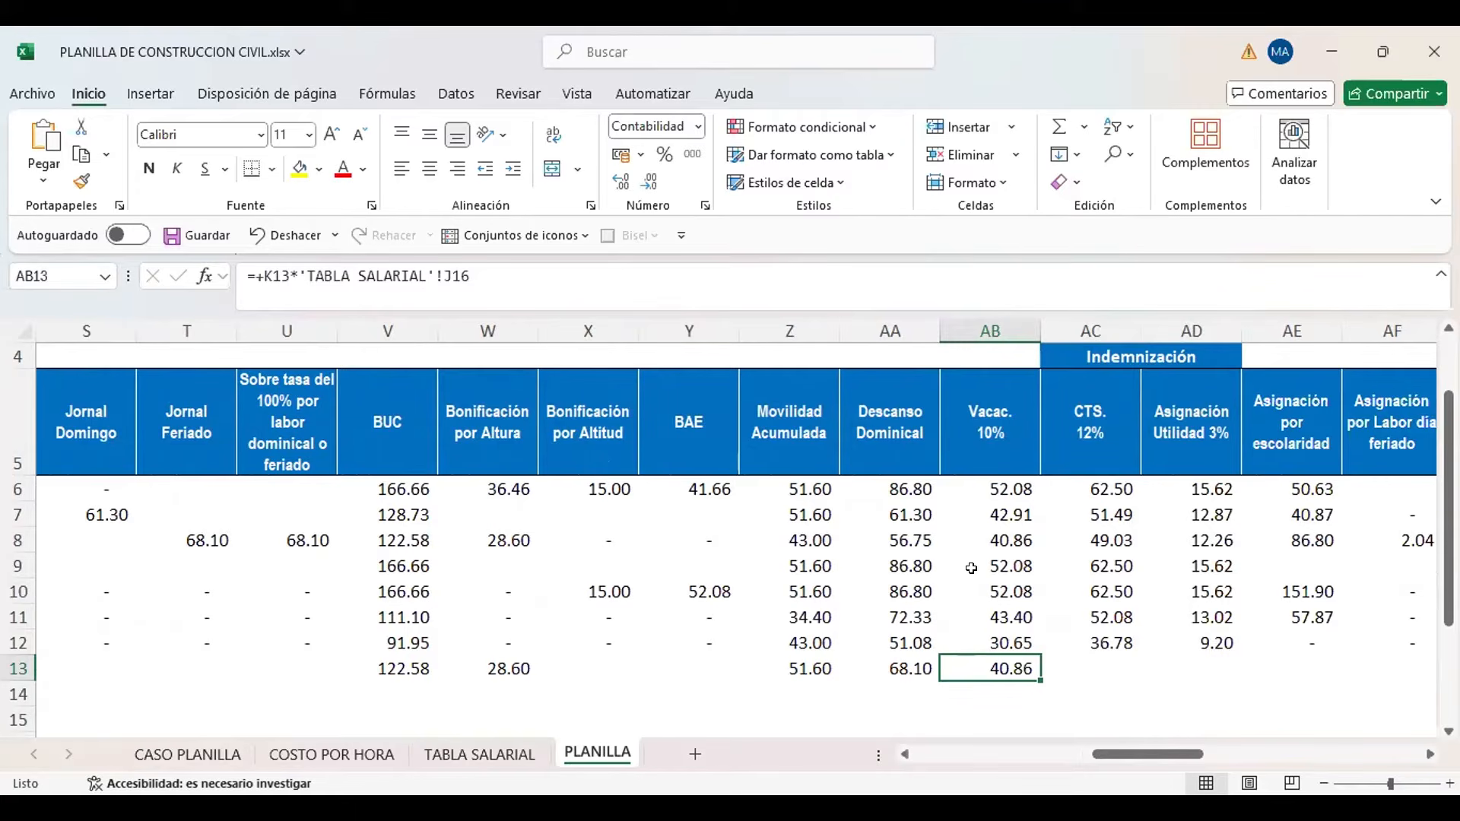
Calculate the new worker's CTS in PLANILLA AC13 as K13 multiplied by the Oficial CTS rate in TABLA SALARIAL cell K16
key(Right)
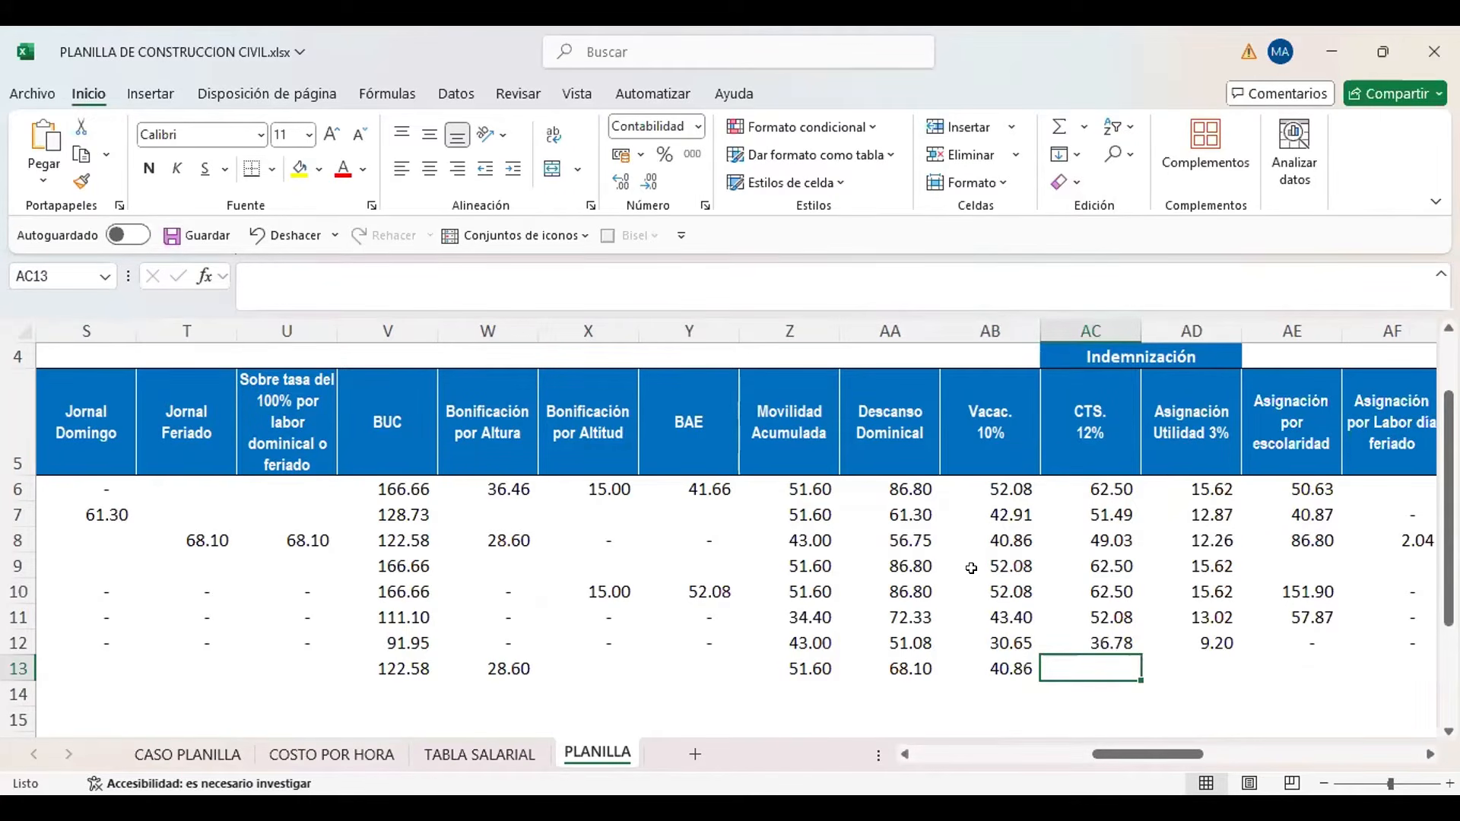
key(Right)
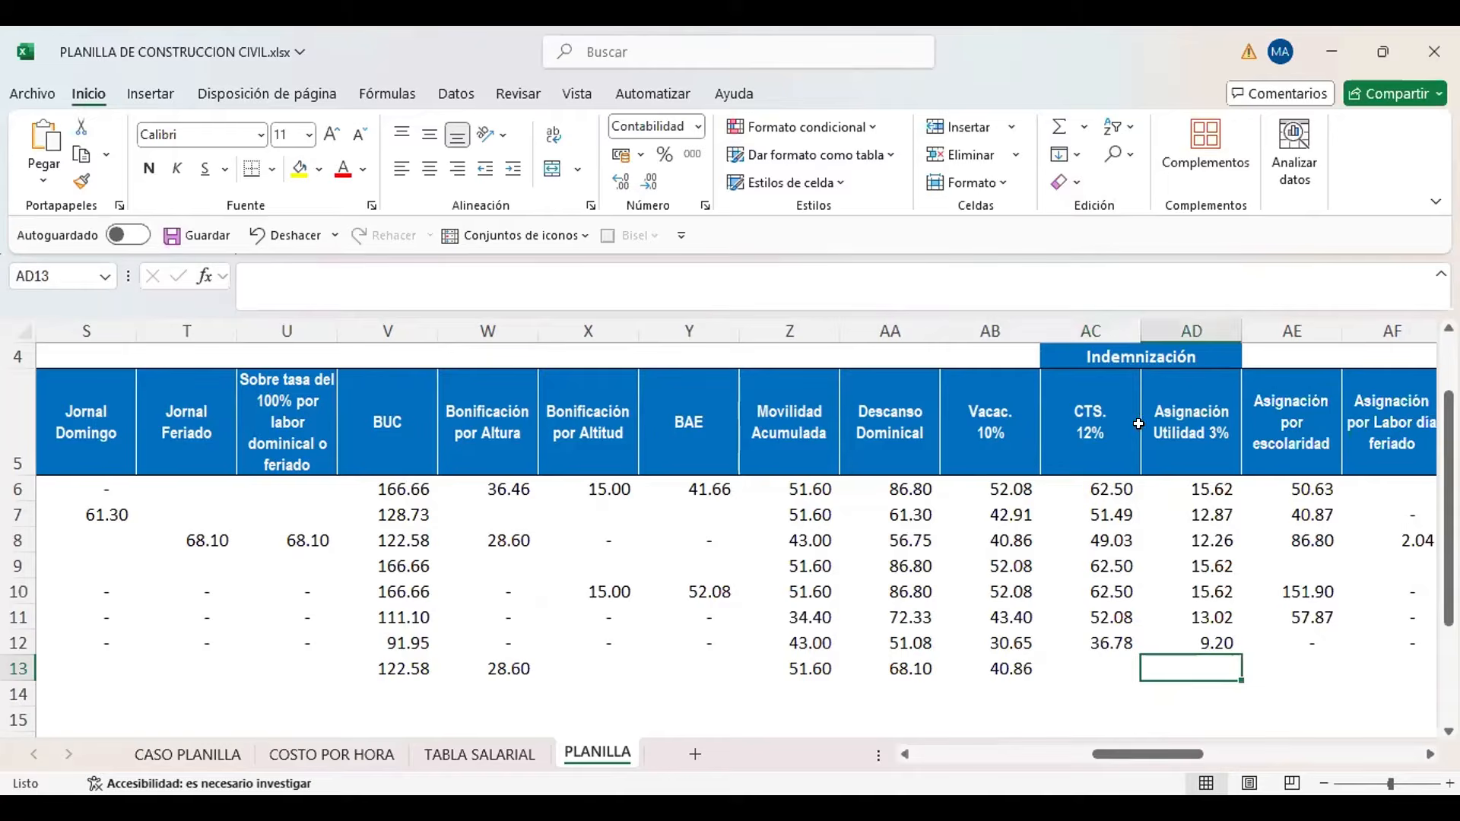
drag(1074, 418, 1159, 418)
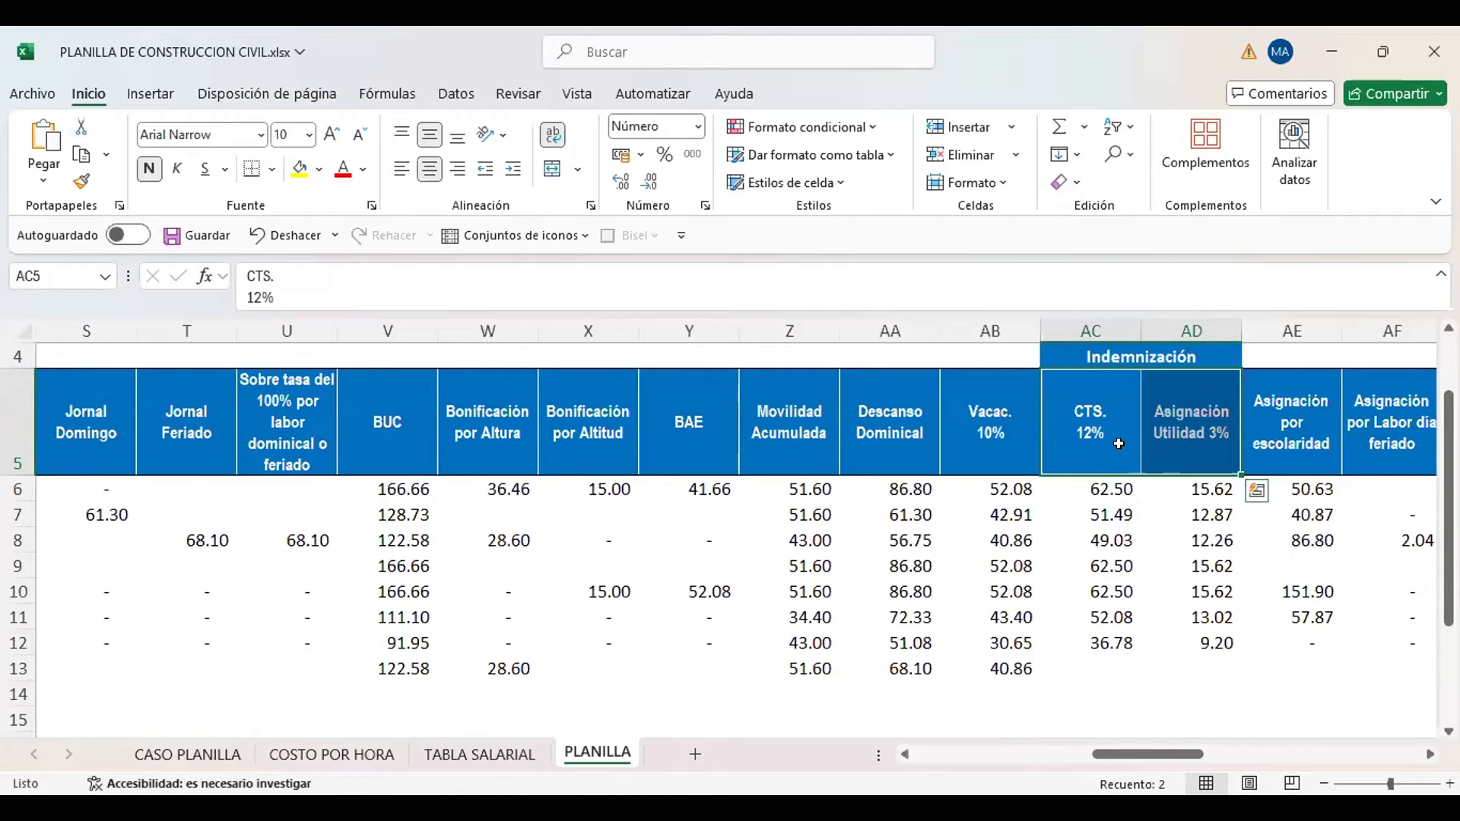
key(Down)
key(Down)
key(Down)
key(Down)
key(Down)
key(Down)
key(Down)
key(Down)
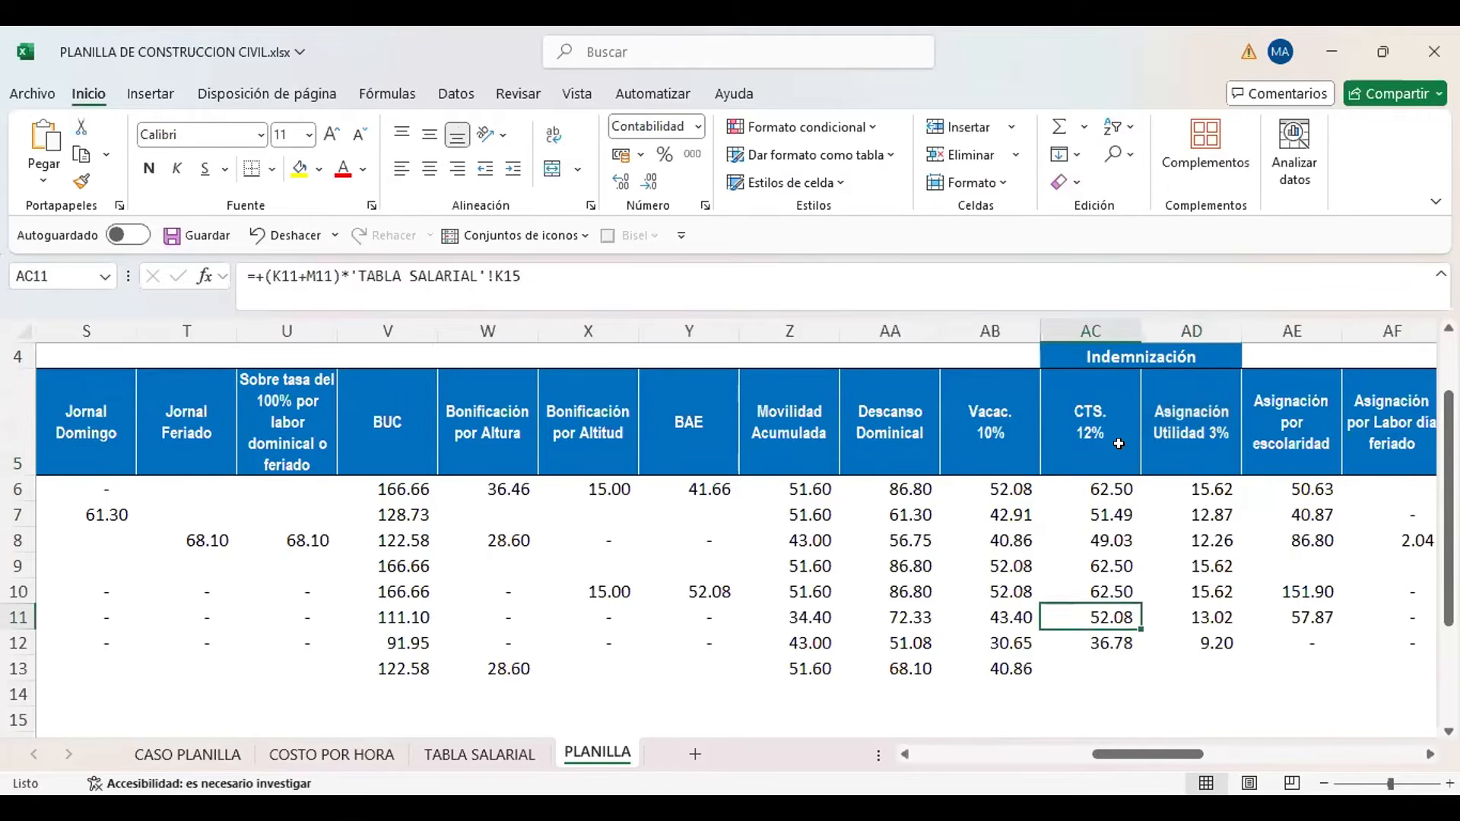
text(+)
key(Left)
key(Left)
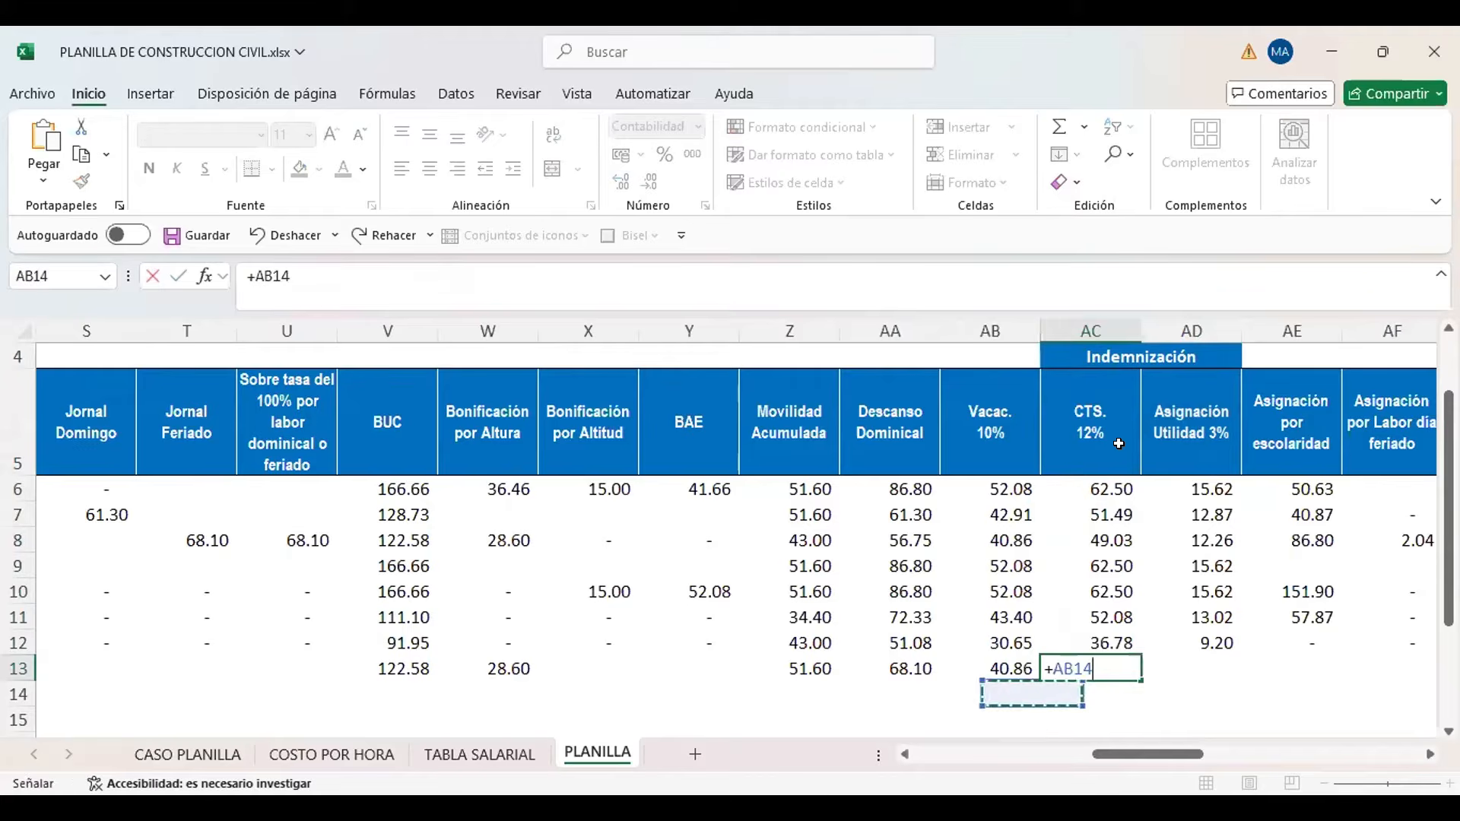
key(Left)
key(Left)
key(Left)
key(Left)
key(Left)
key(Left)
key(Left)
key(Left)
key(Left)
key(Left)
key(Left)
key(Left)
key(Left)
key(Left)
key(Left)
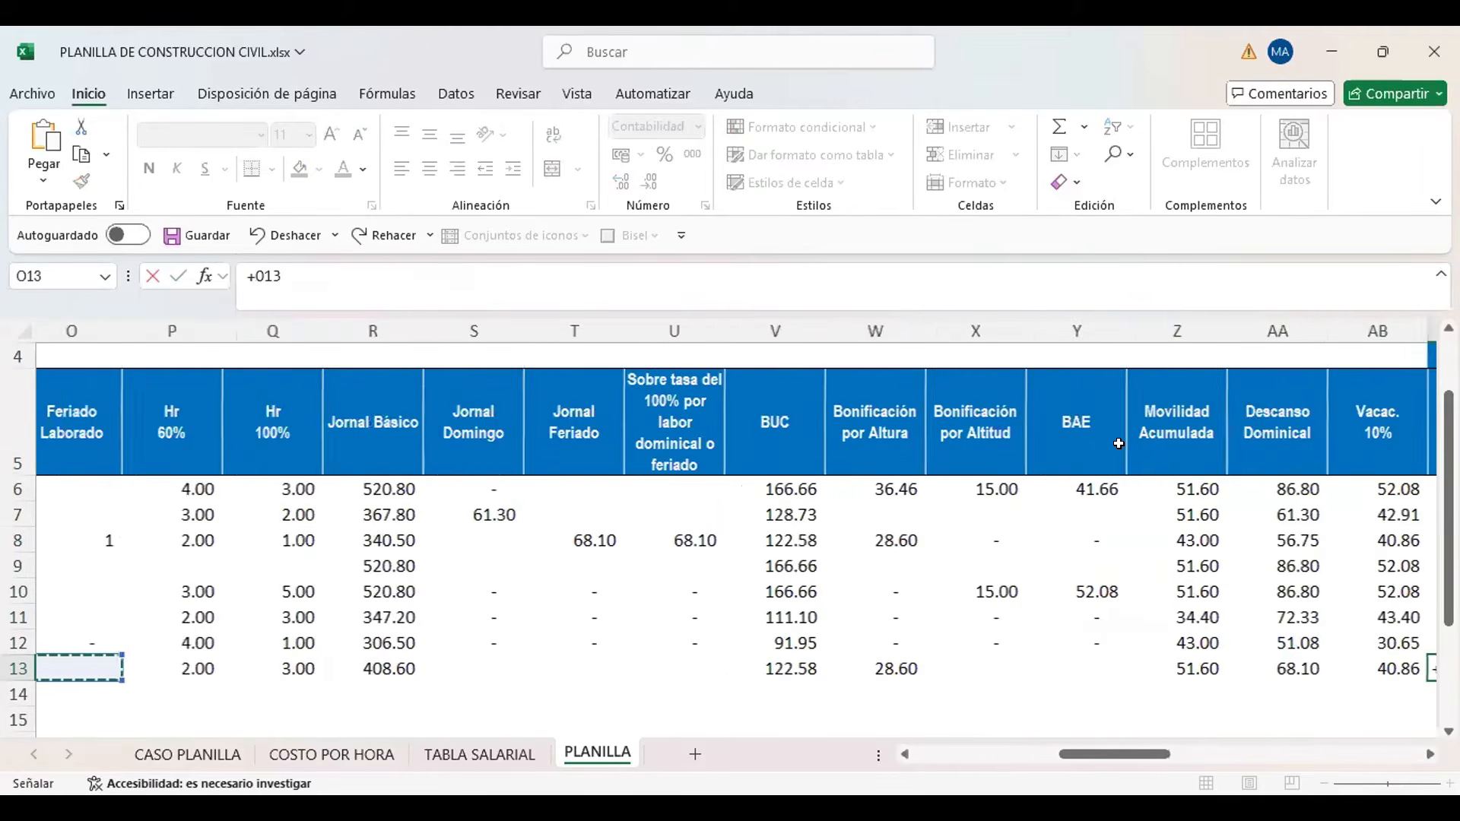
key(Left)
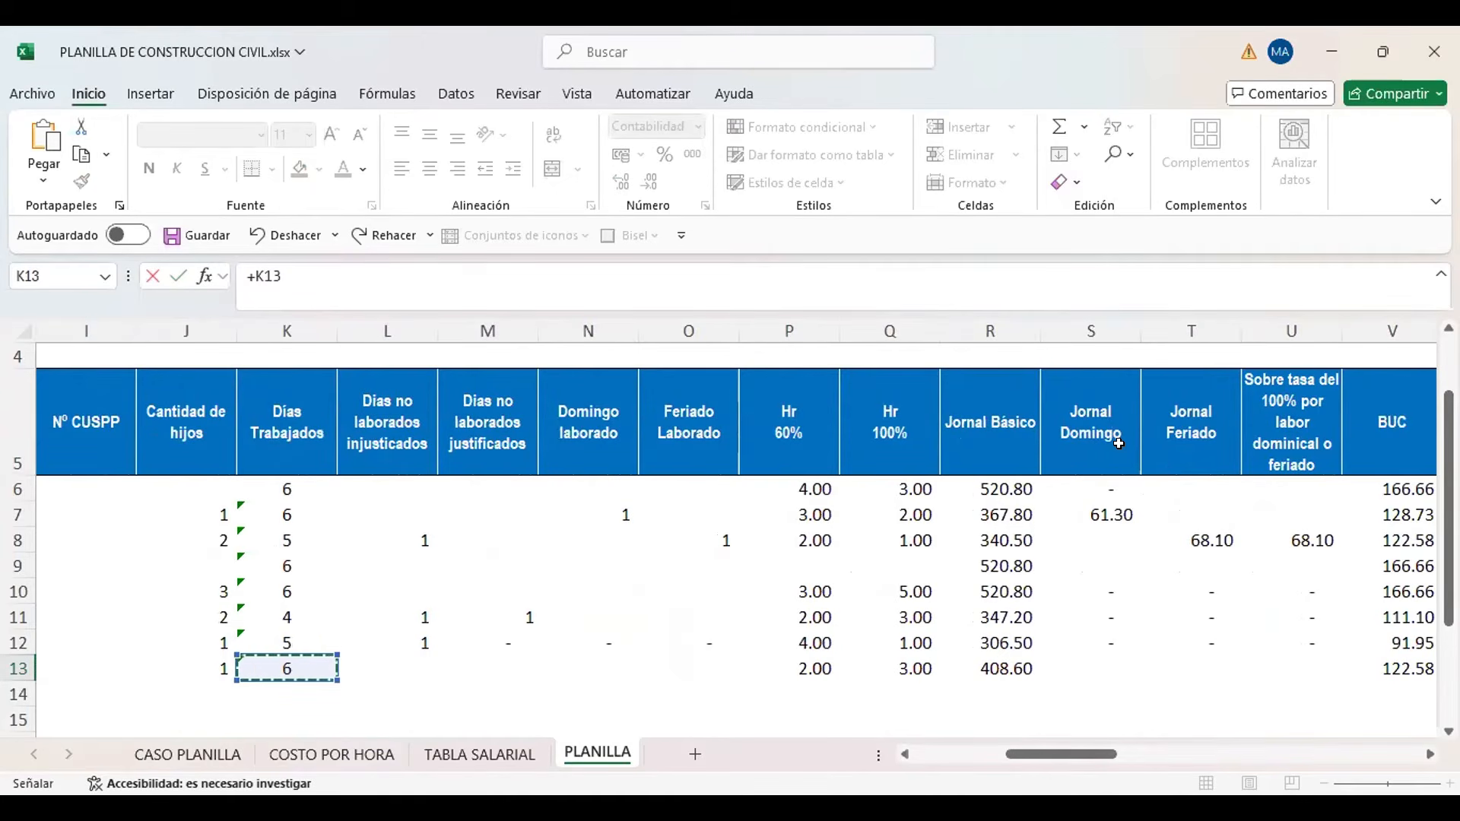
text(*)
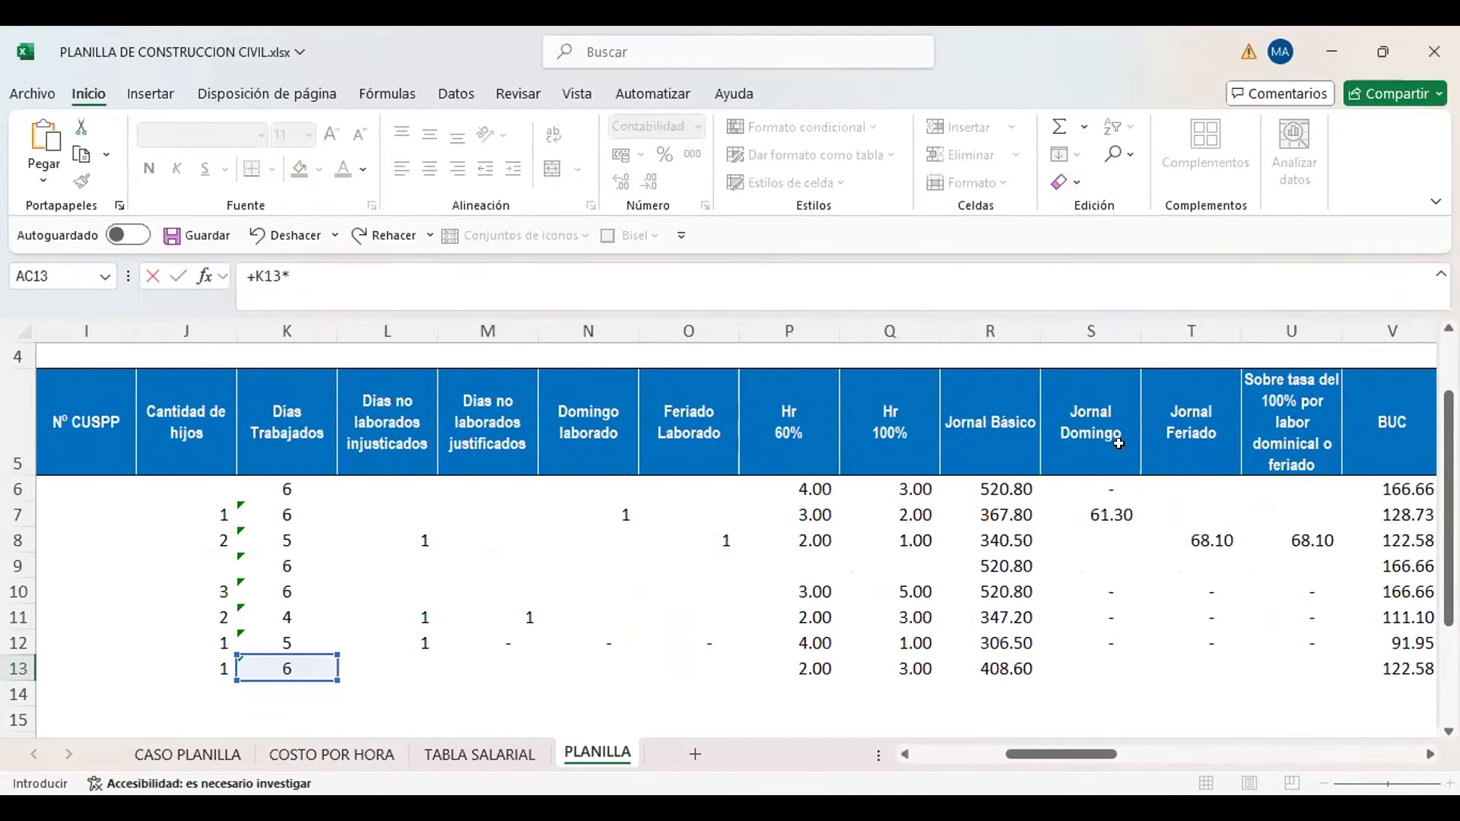
click(455, 755)
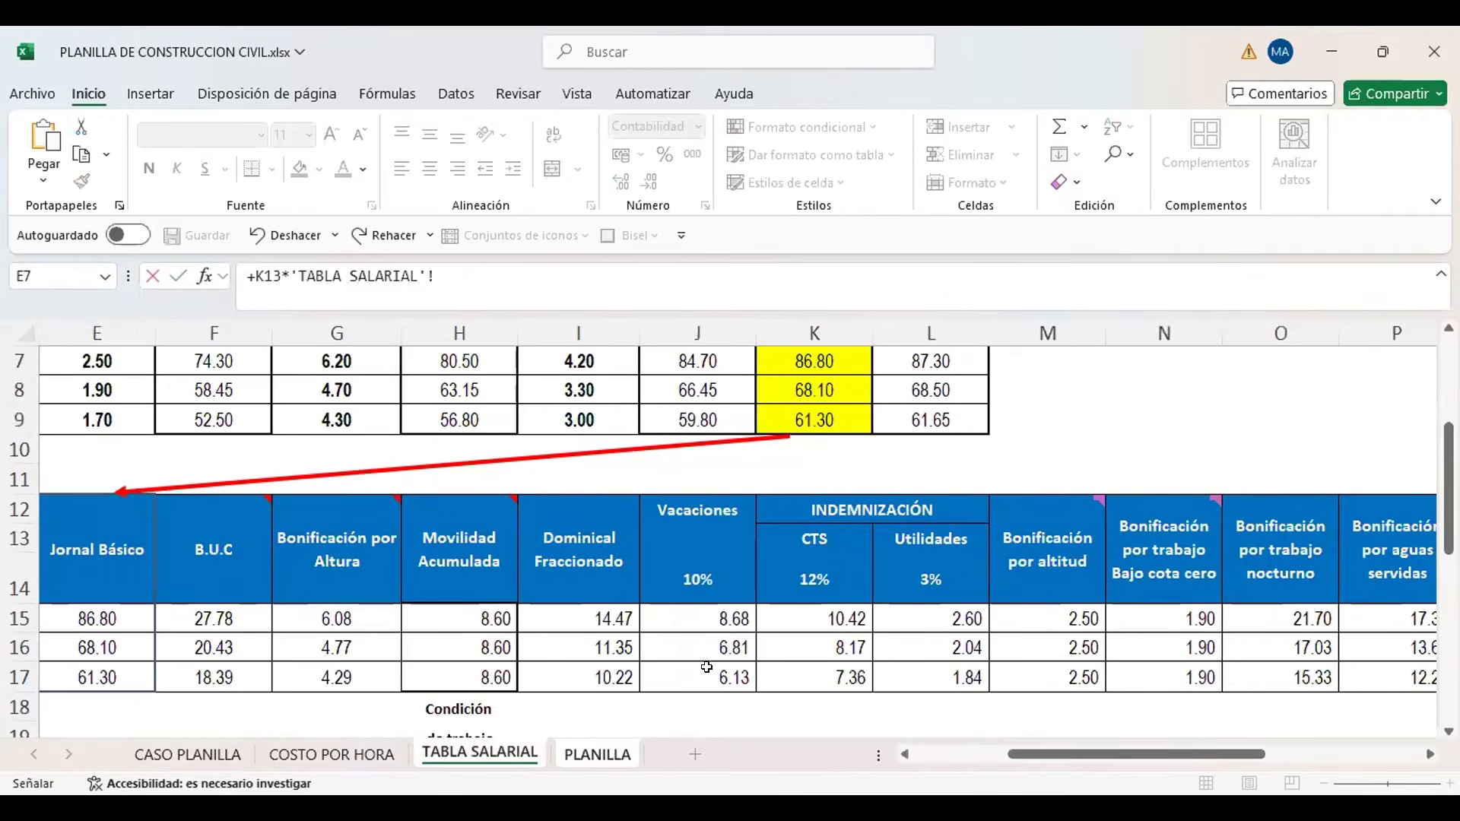
click(803, 645)
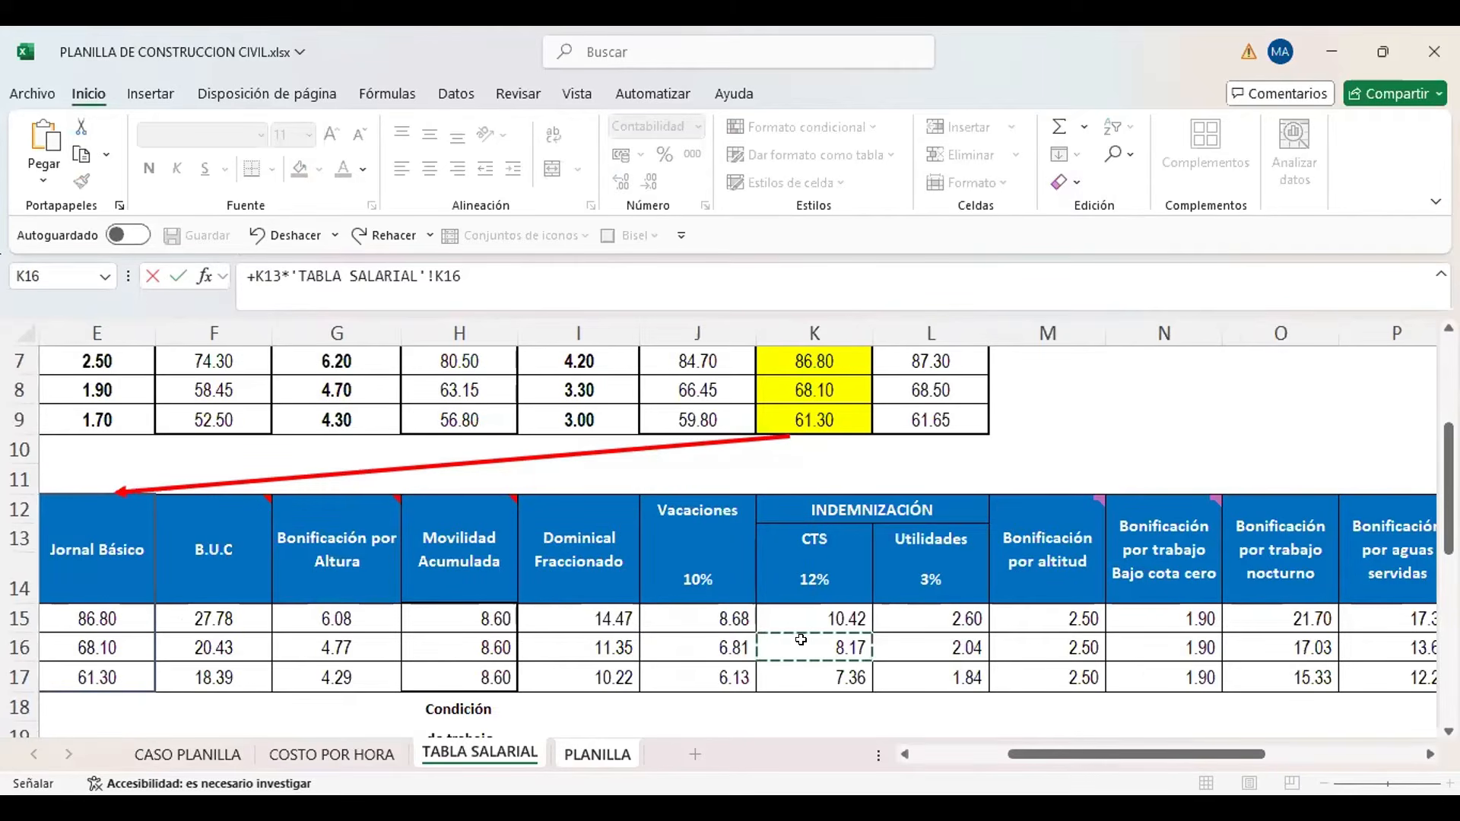
key(Return)
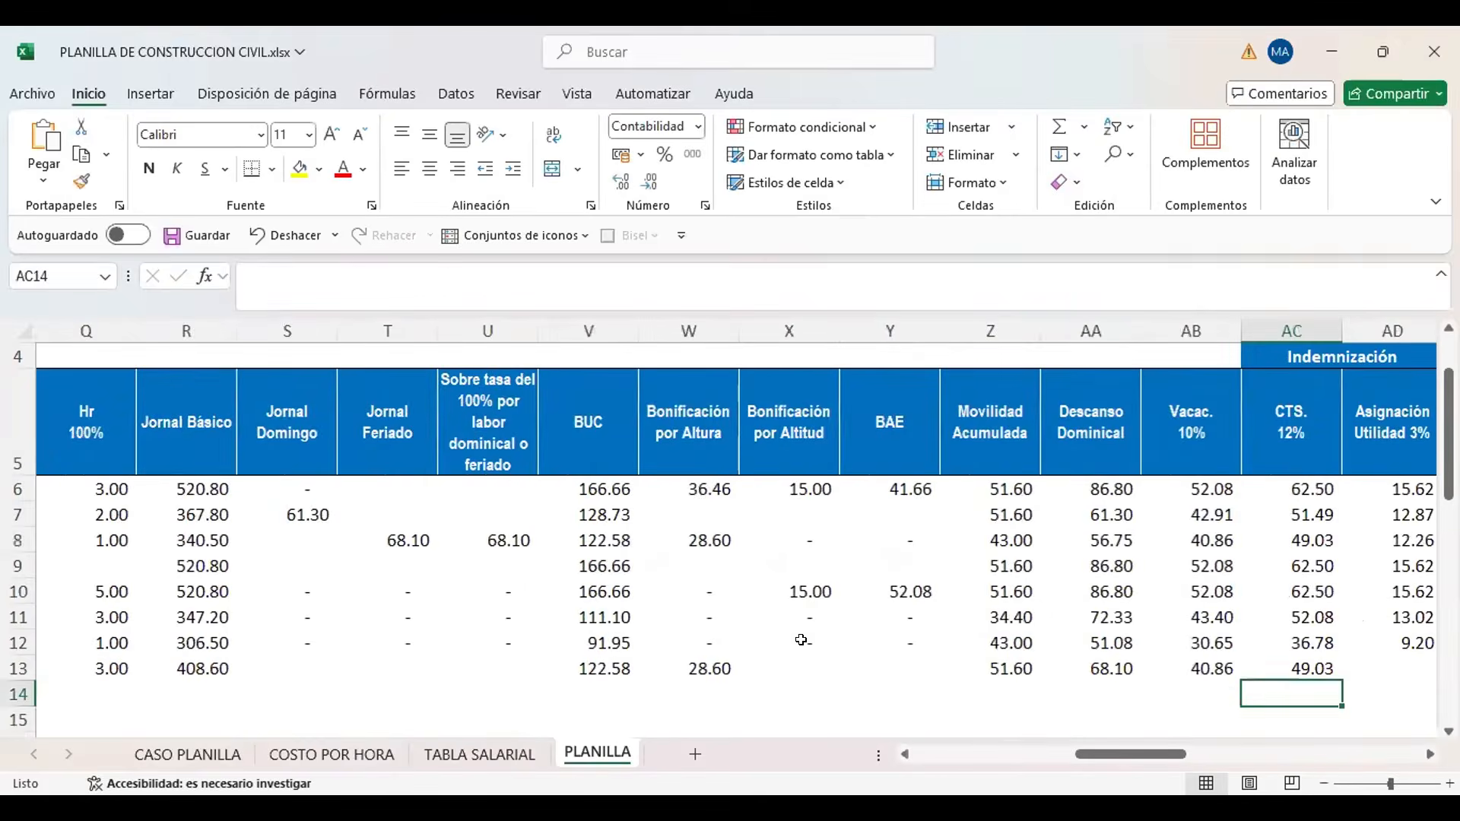
Calculate the new worker's Asignación Utilidad in PLANILLA AD13 as K13 multiplied by the Oficial Utilidades rate in TABLA SALARIAL cell L16
key(Up)
key(Right)
scroll(801, 640, right, 1)
key(Left)
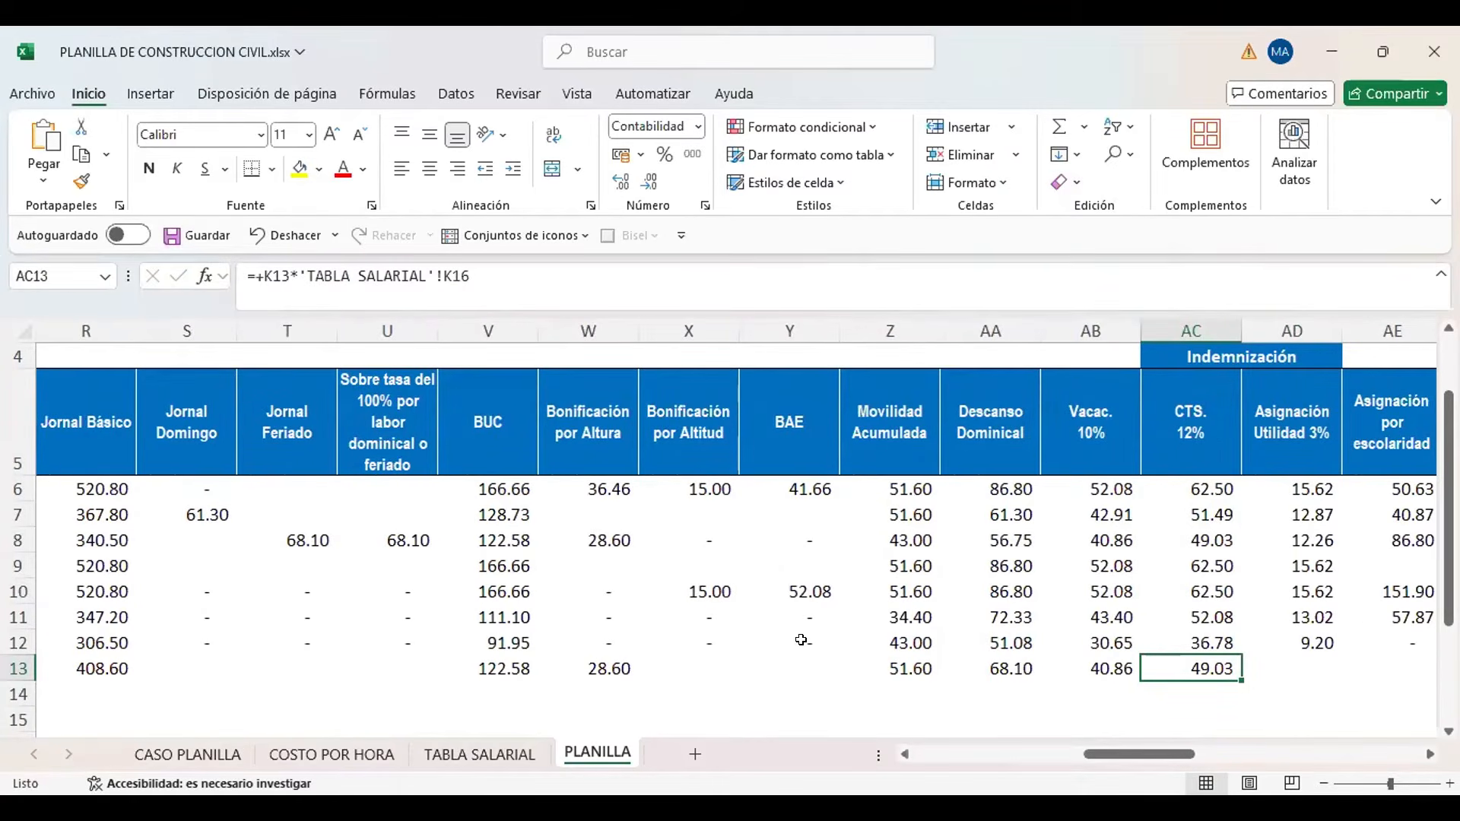
key(Right)
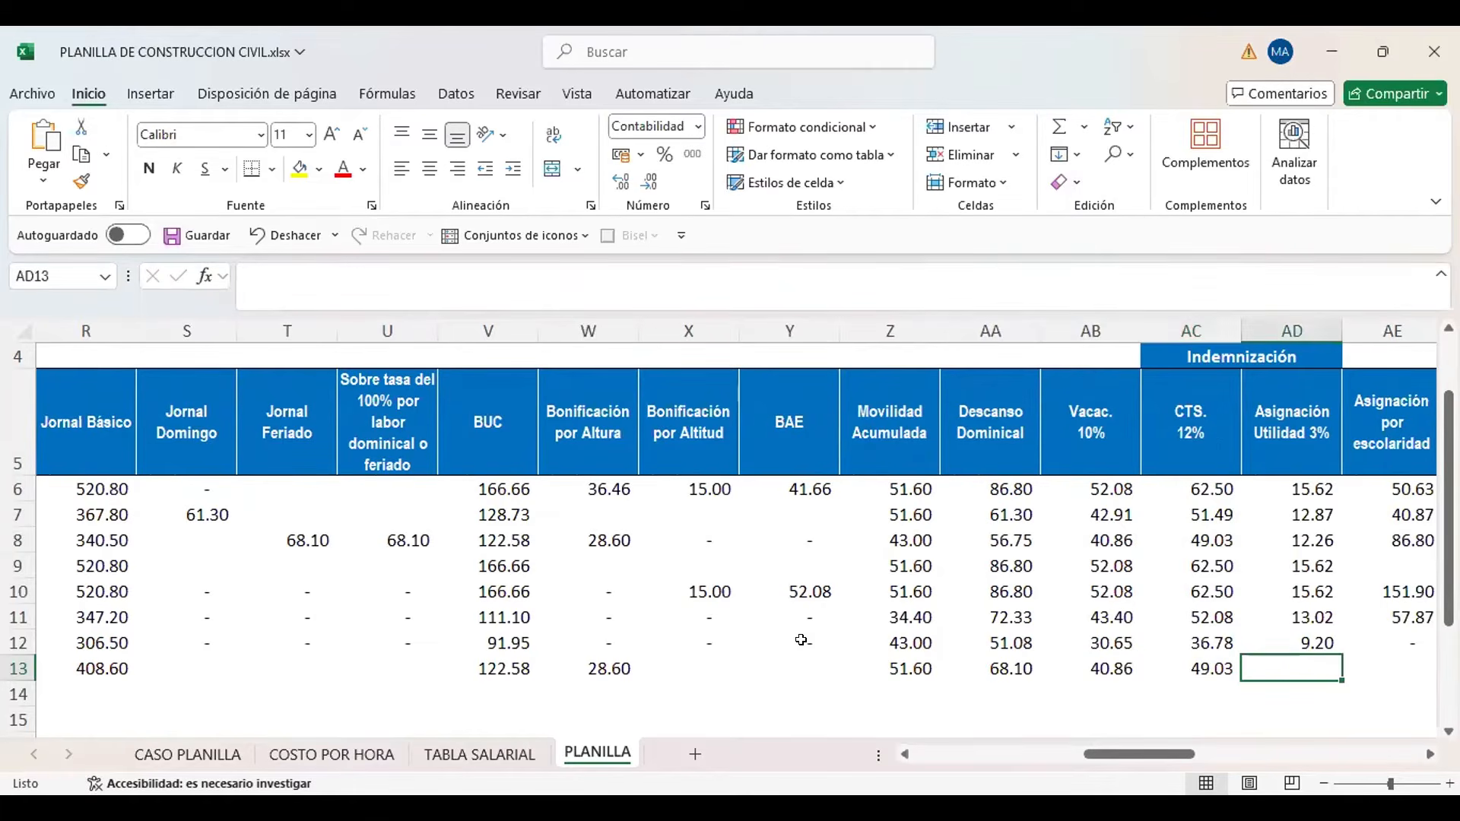
text(+)
key(Left)
key(Left)
key(Left)
key(Left)
key(Left)
key(Left)
key(Left)
key(Left)
key(Left)
key(Left)
key(Left)
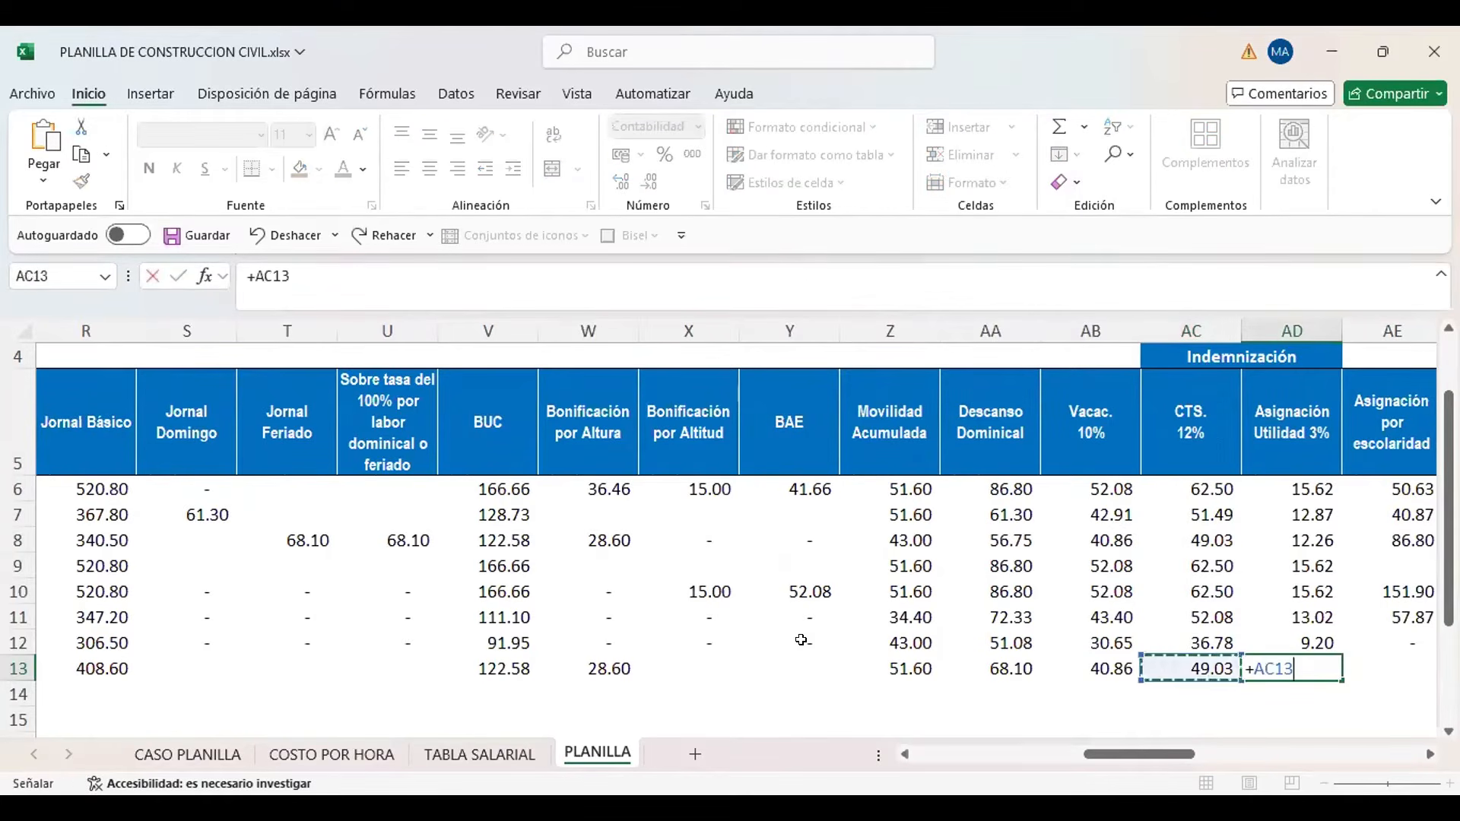
key(Left)
key(Left)
key(Left)
key(Left)
key(Left)
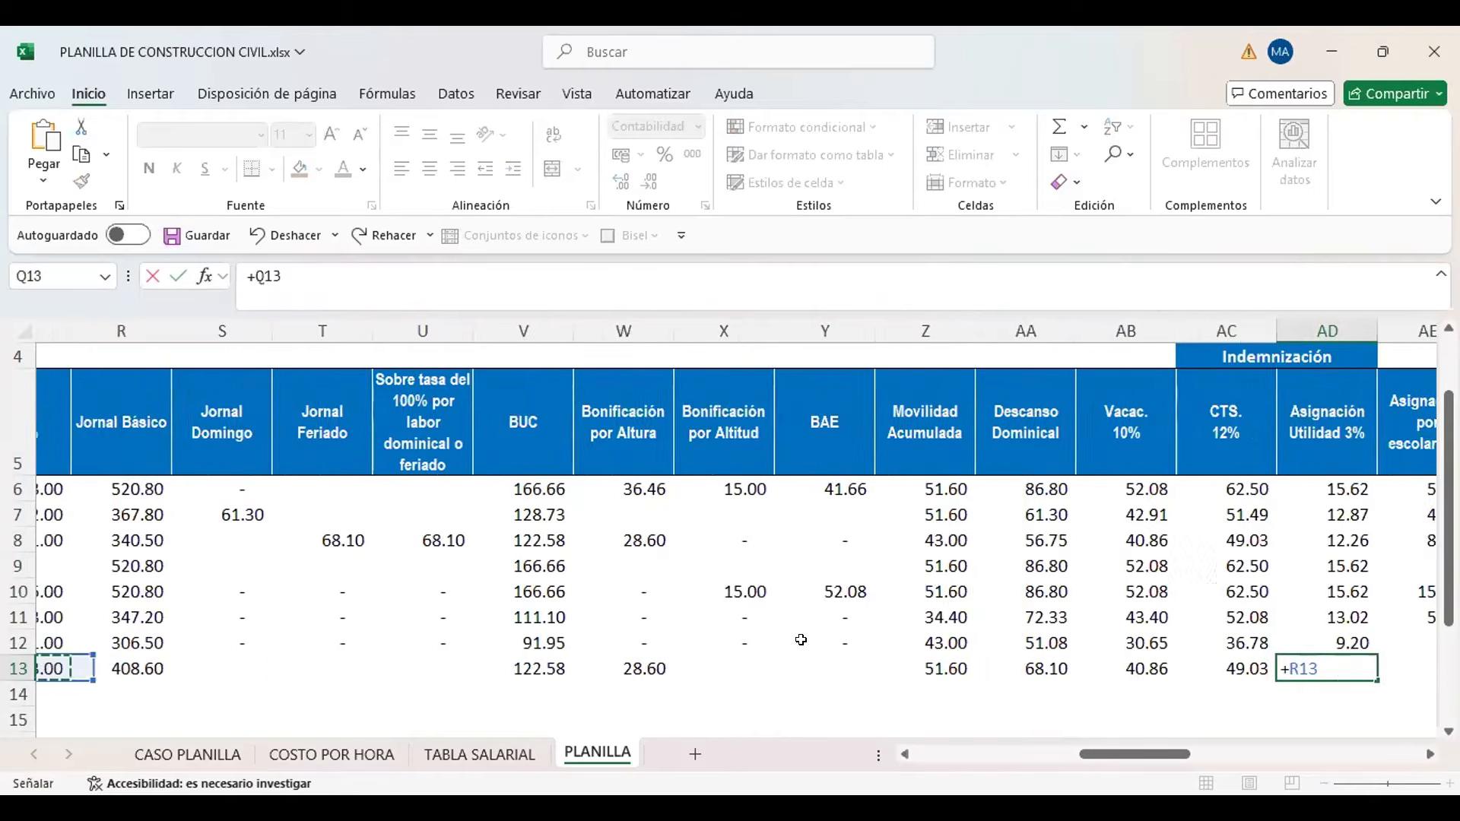
key(Left)
key(Left)
key(Left)
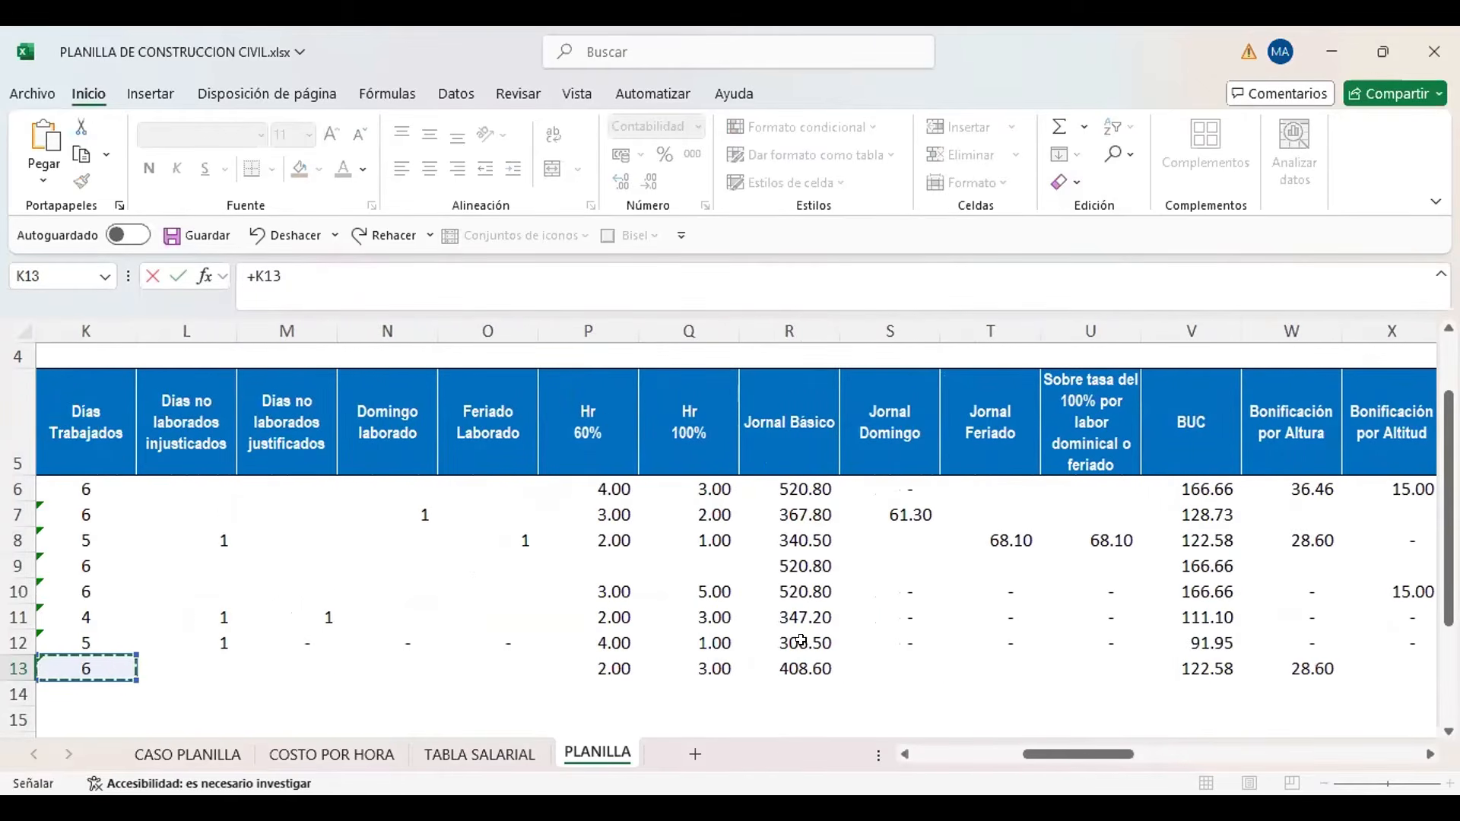
text(*)
click(467, 759)
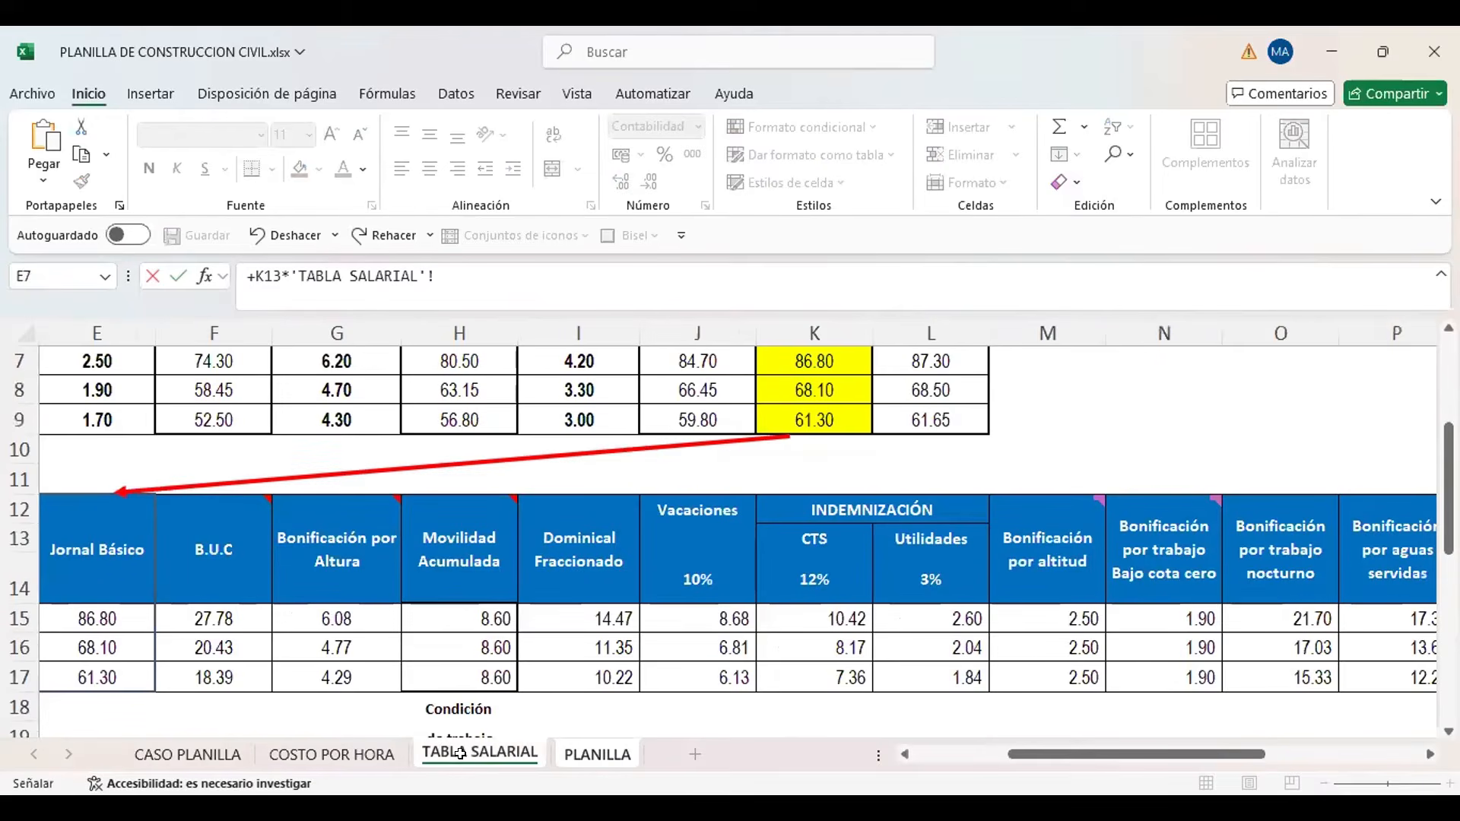
click(748, 634)
key(Right)
key(Right)
key(Right)
key(Left)
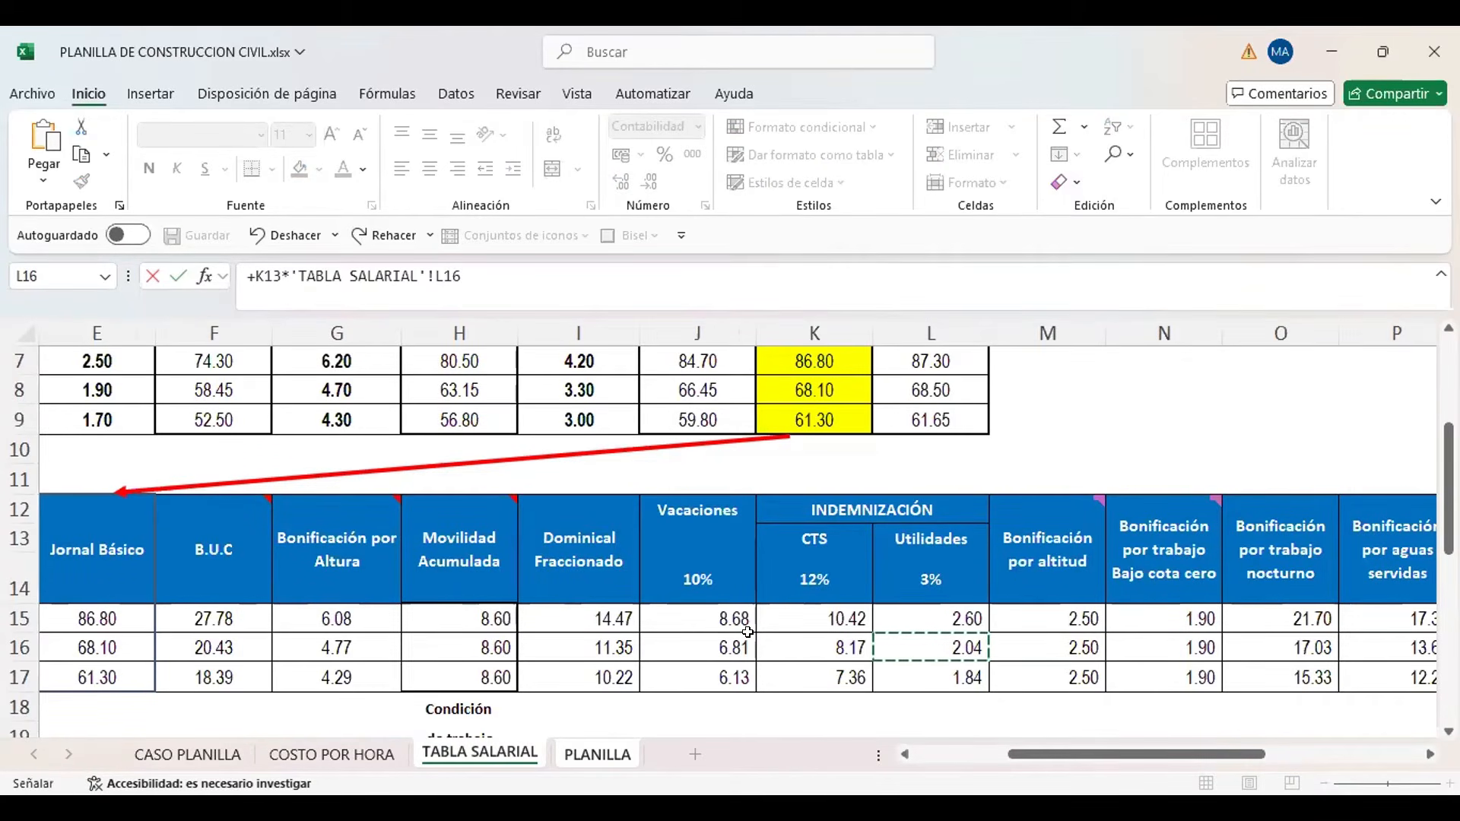
key(Return)
key(Right)
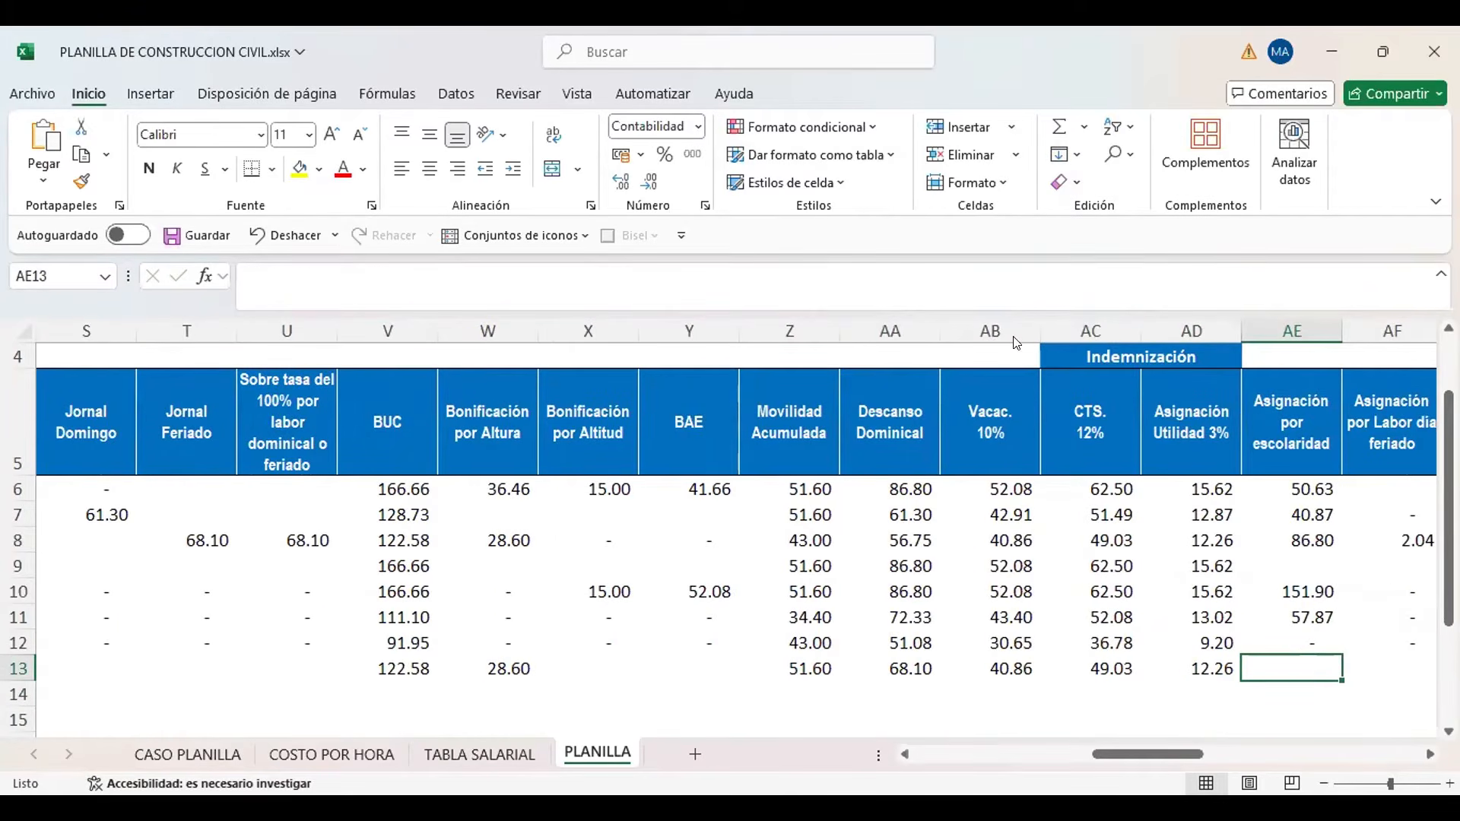
key(alt+Tab)
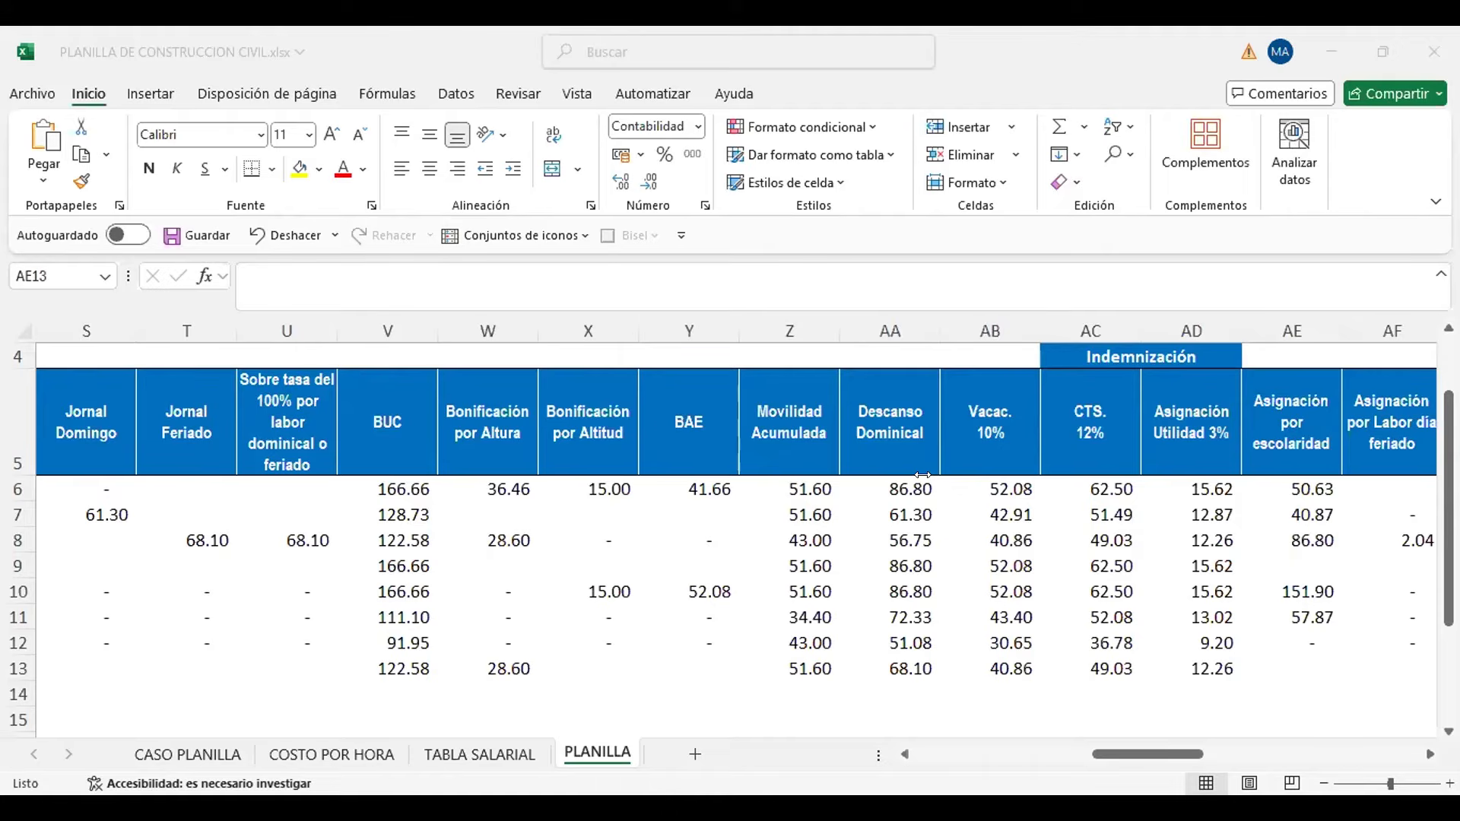
Examine the new worker's Asignación por escolaridad cell AE13 in PLANILLA and the Oficial rate formula in TABLA SALARIAL cell F25
click(1293, 679)
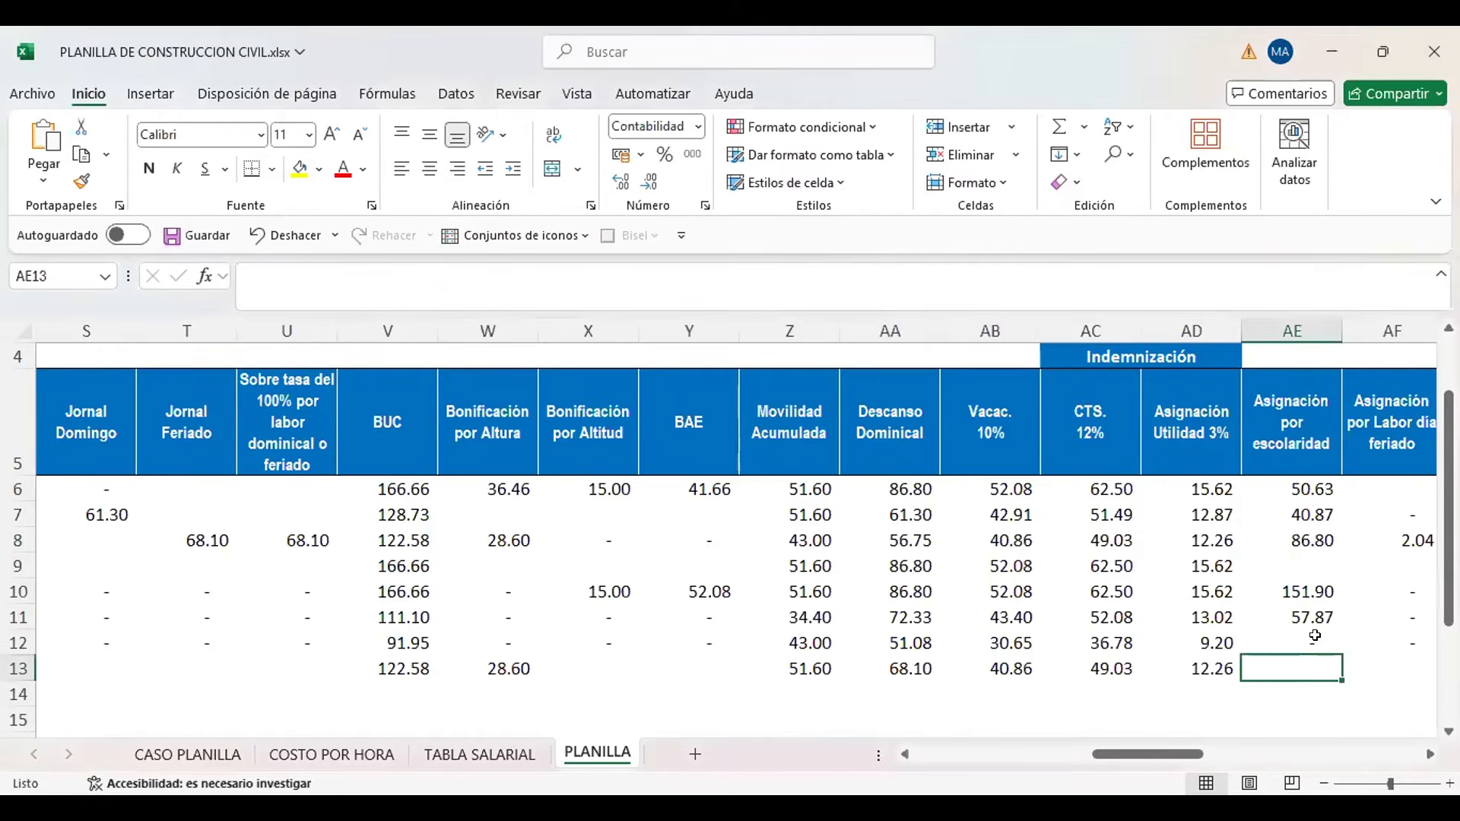
scroll(1308, 688, right, 2)
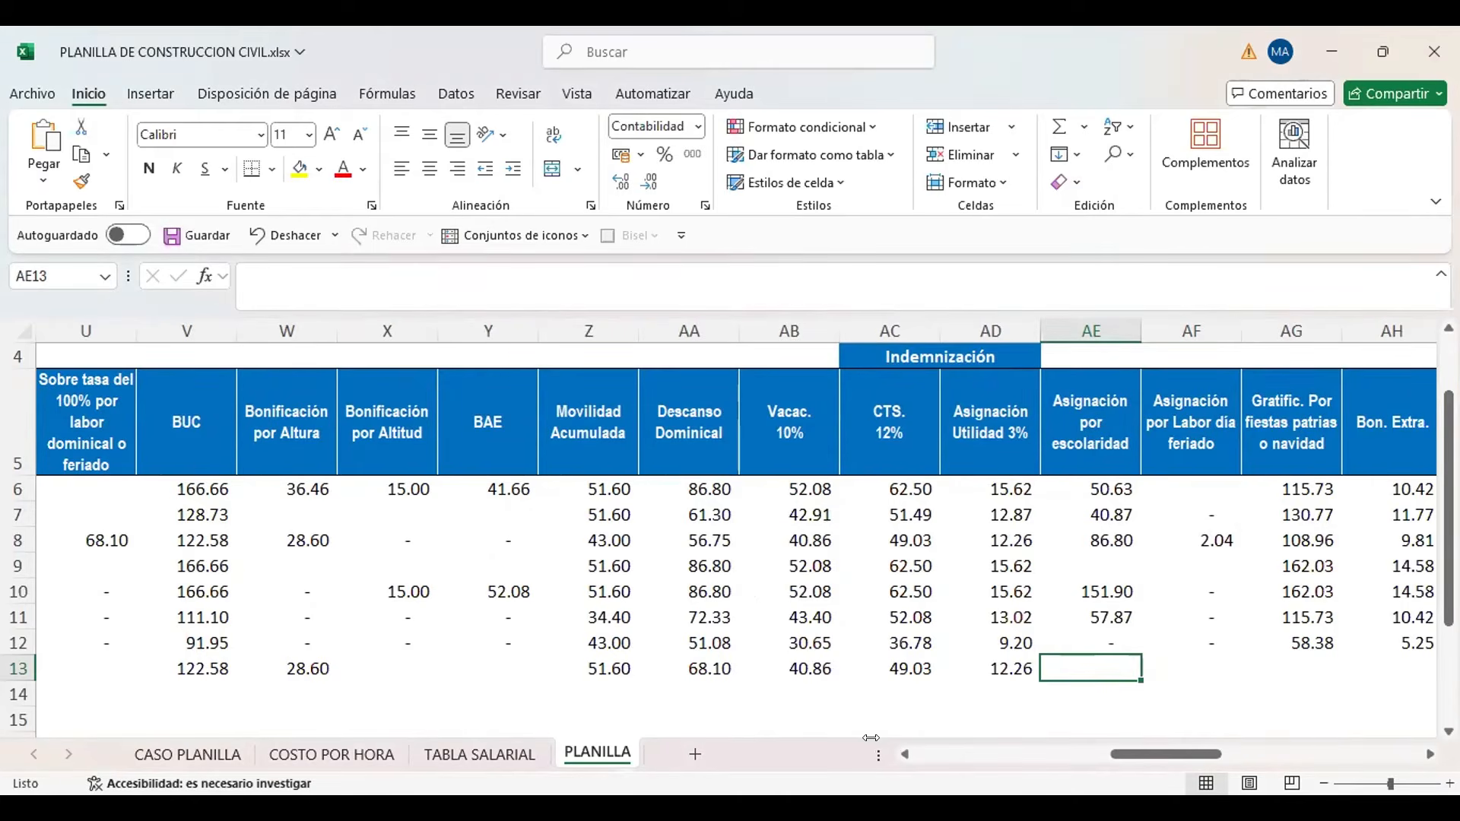
click(479, 754)
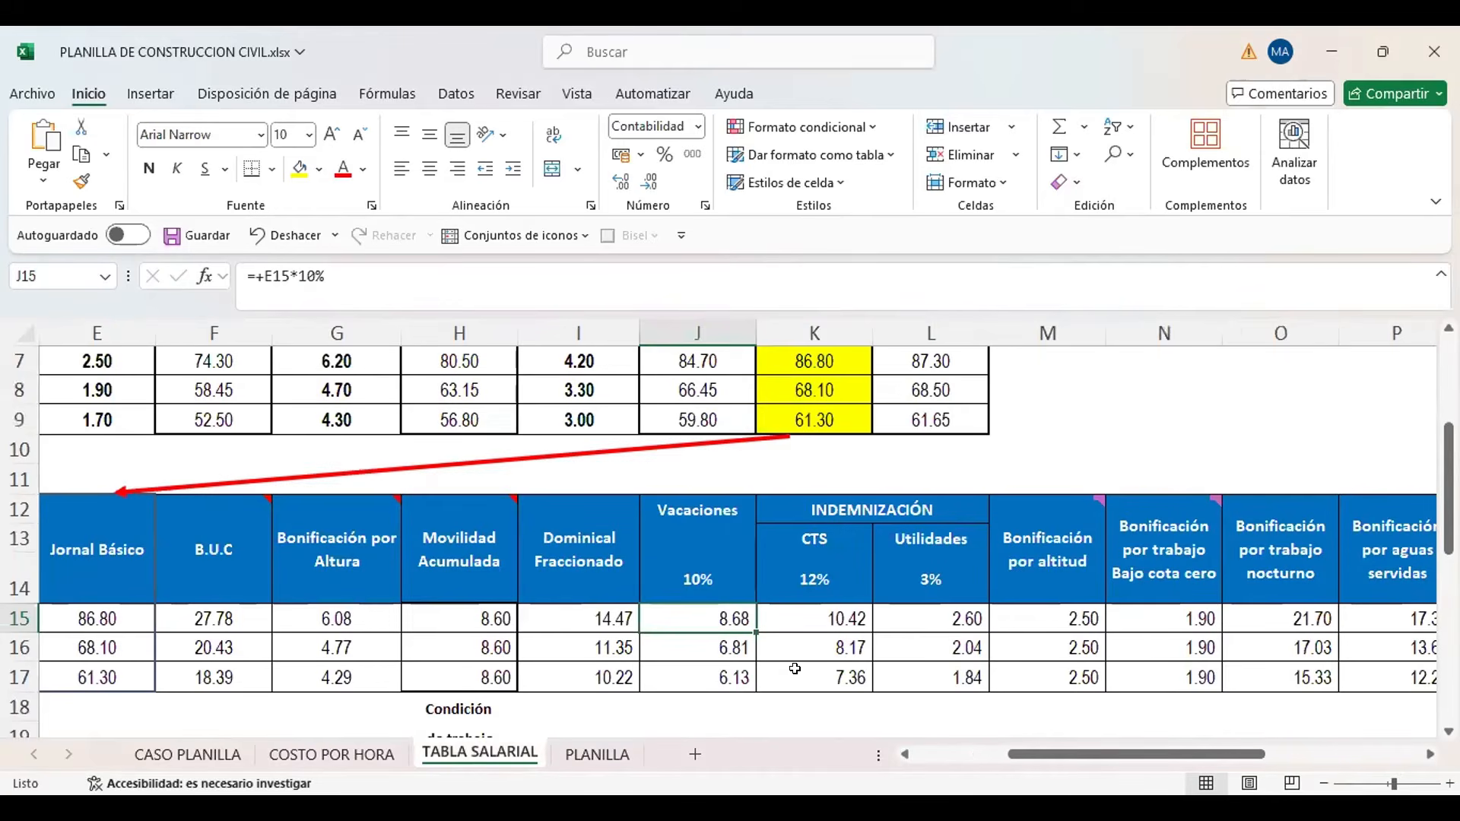
click(795, 666)
key(Right)
key(Right)
key(Right)
key(Right)
key(Right)
key(Right)
key(Right)
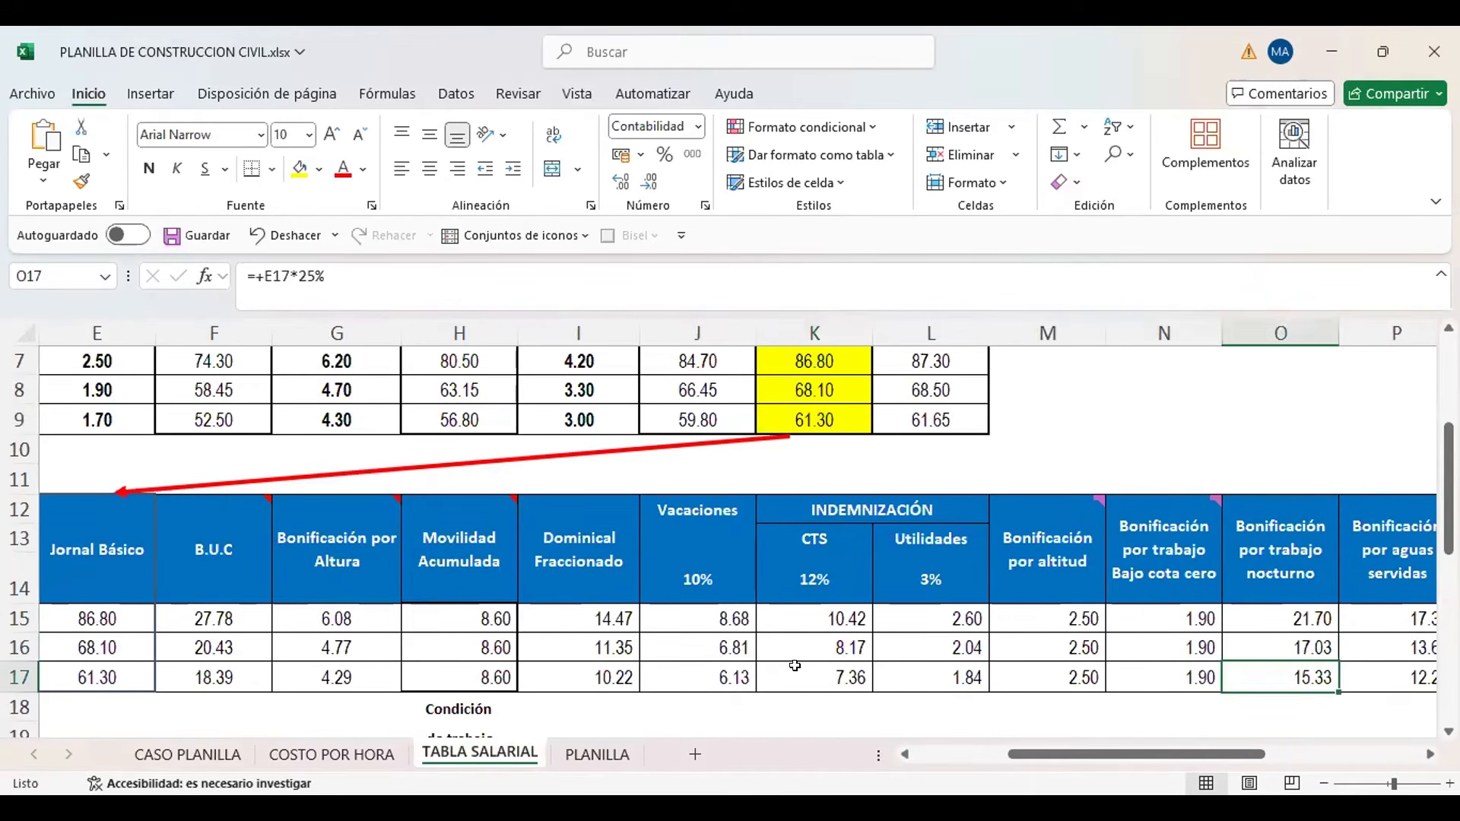
key(Left)
key(Left)
key(Left)
key(Left)
key(Left)
key(Left)
key(Left)
key(Left)
key(Left)
key(Left)
key(Left)
key(Left)
key(Left)
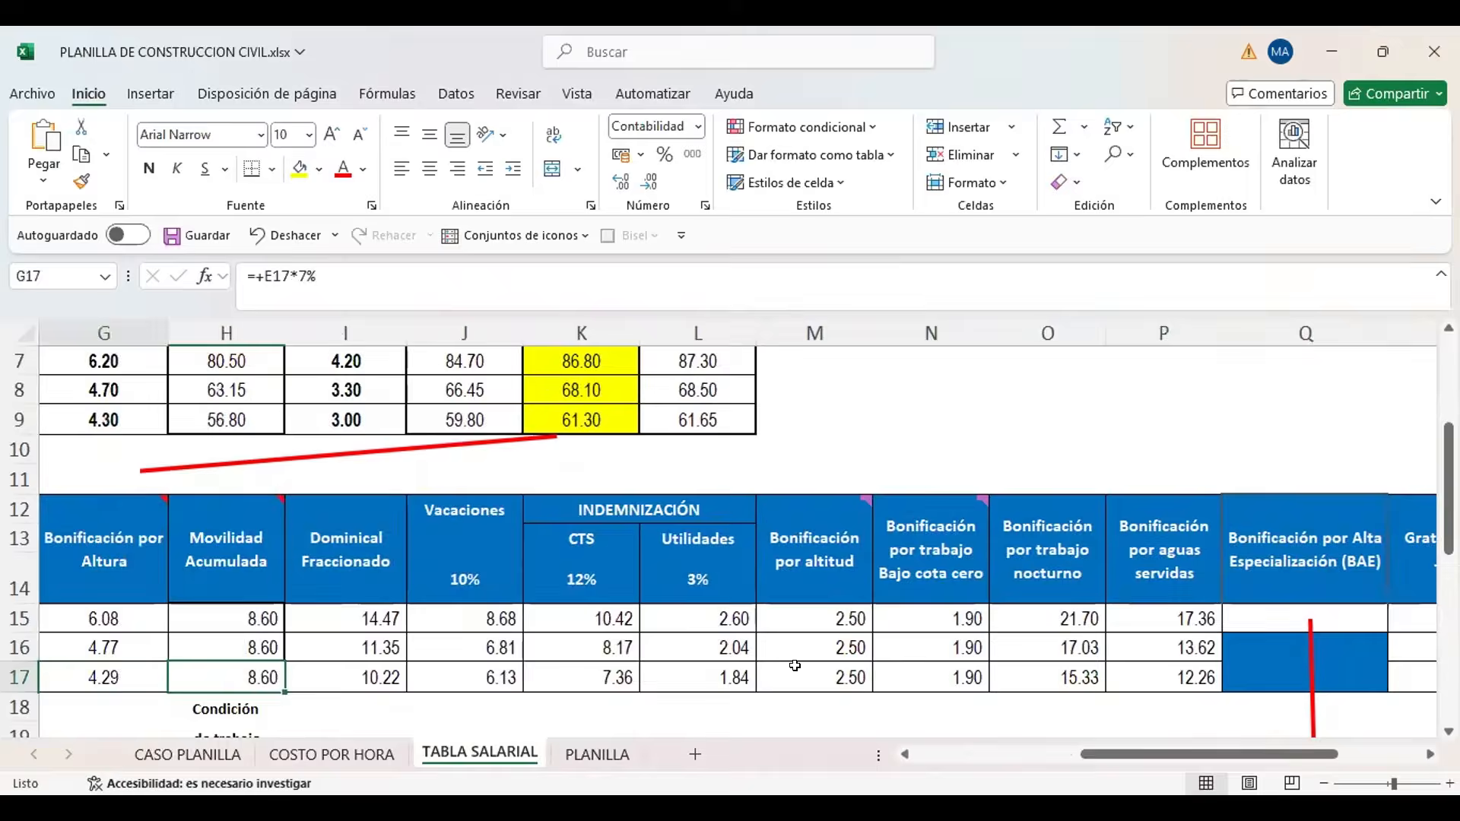
key(Down)
key(Down)
key(Down)
key(Down)
key(Down)
key(Down)
key(Down)
key(Down)
key(Left)
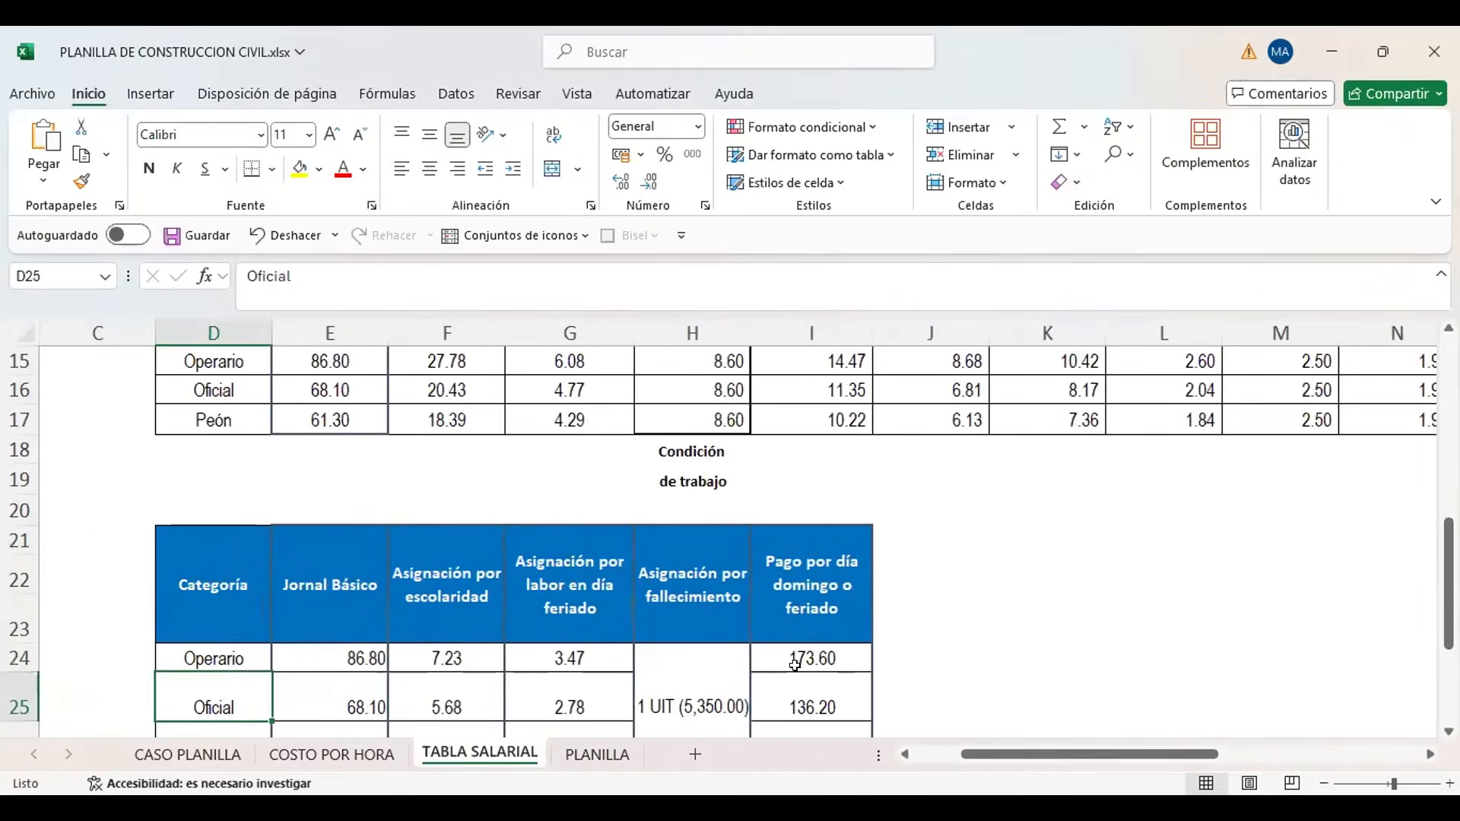
key(Right)
key(Right)
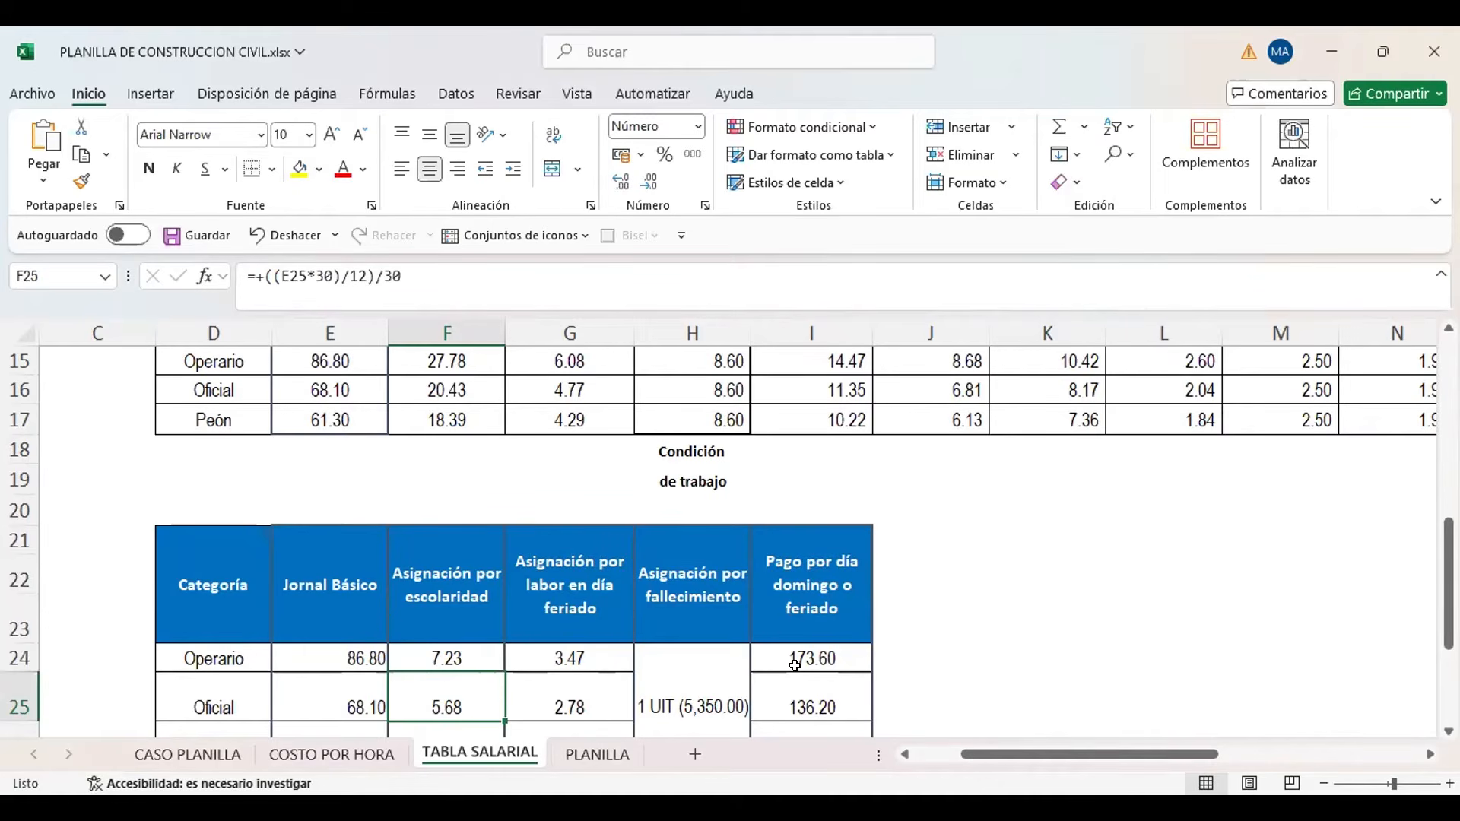
Review the other workers' Asignación por escolaridad formulas in PLANILLA column AE, rows 6 to 11, and return to AE13
click(598, 754)
click(1102, 615)
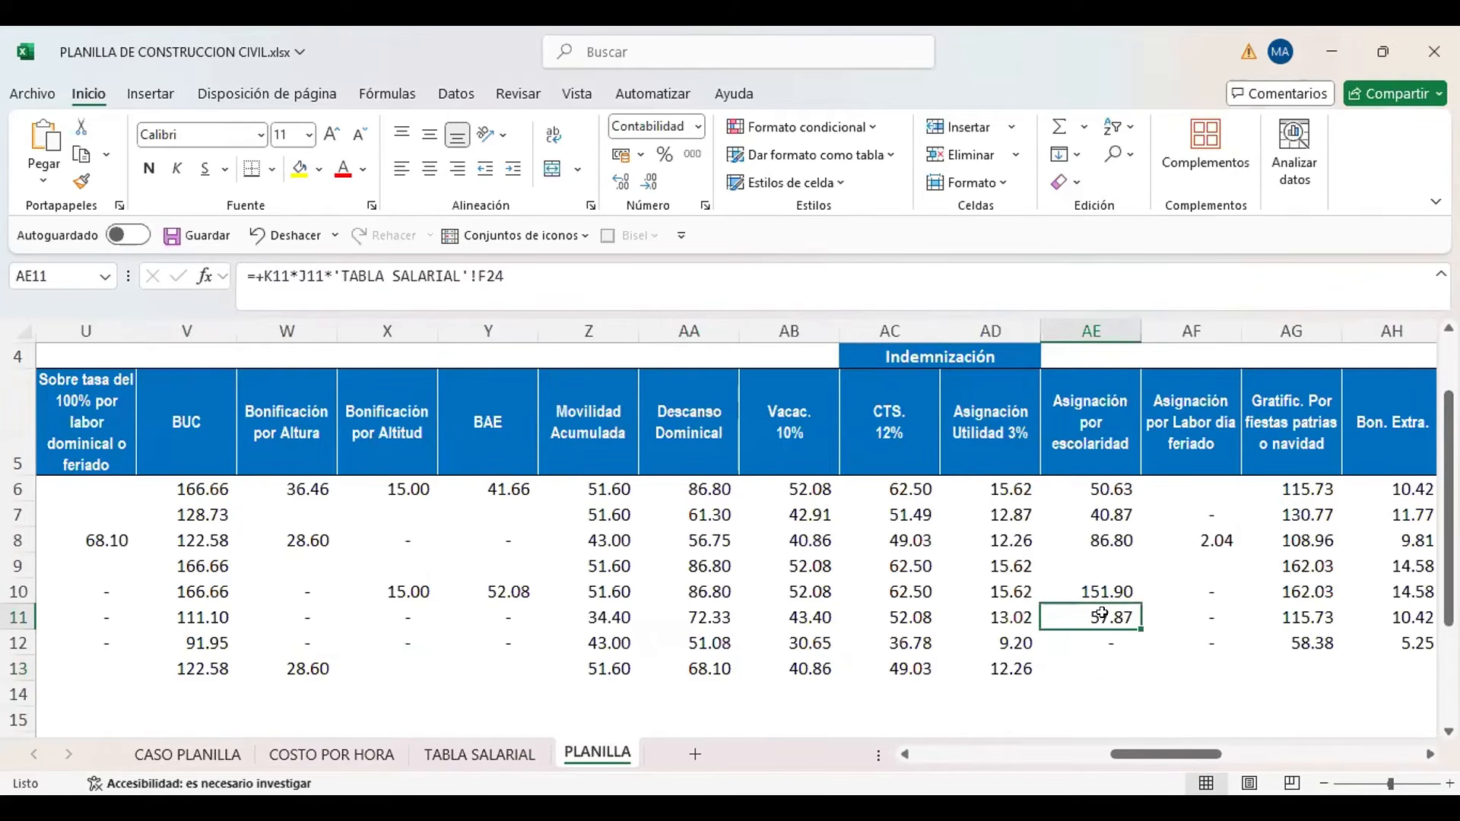
key(Up)
key(Up)
key(Up)
key(Up)
key(Up)
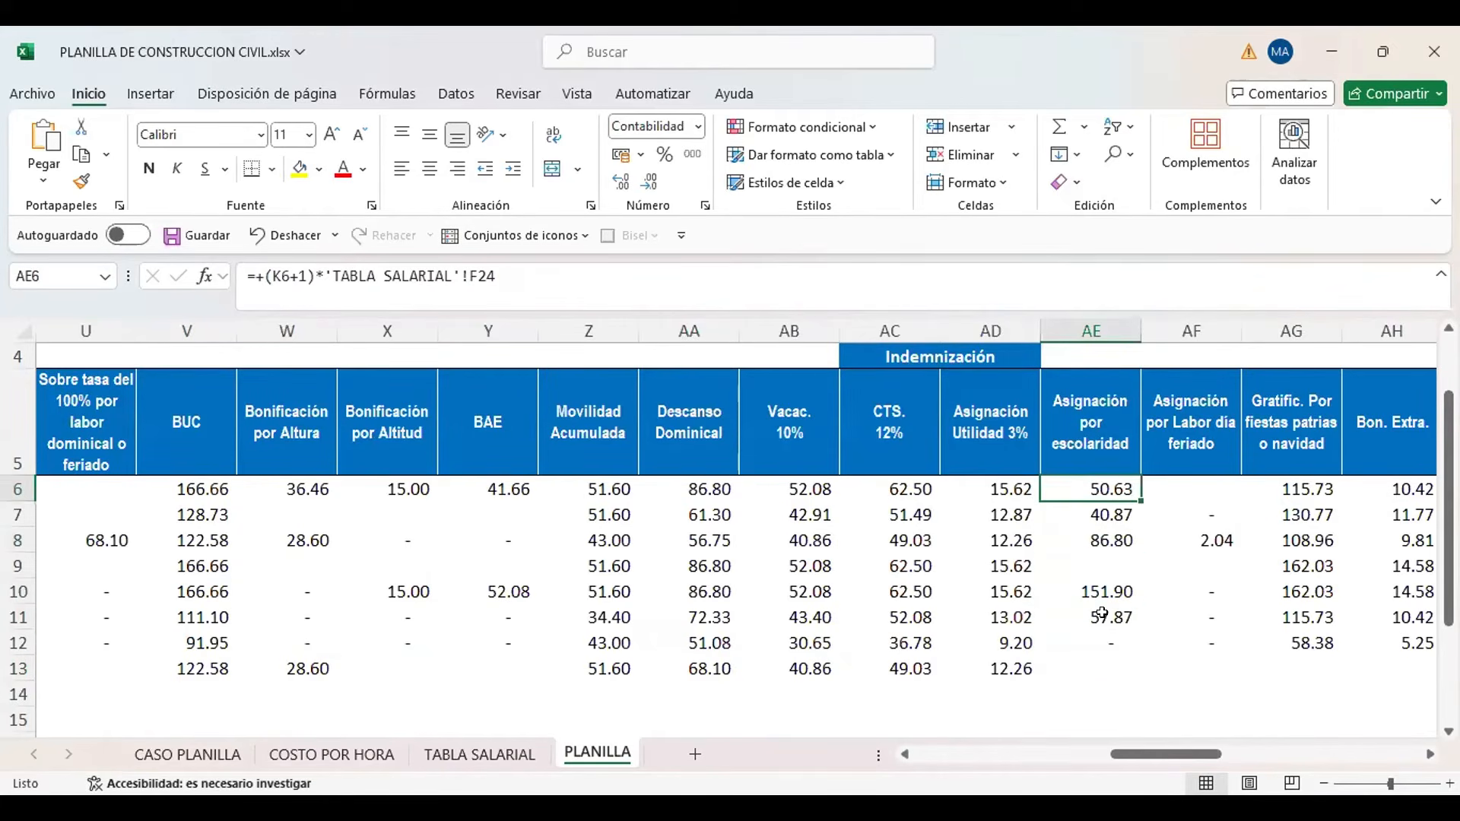
key(Down)
key(Down)
key(Down)
key(Down)
key(Down)
key(Down)
key(Down)
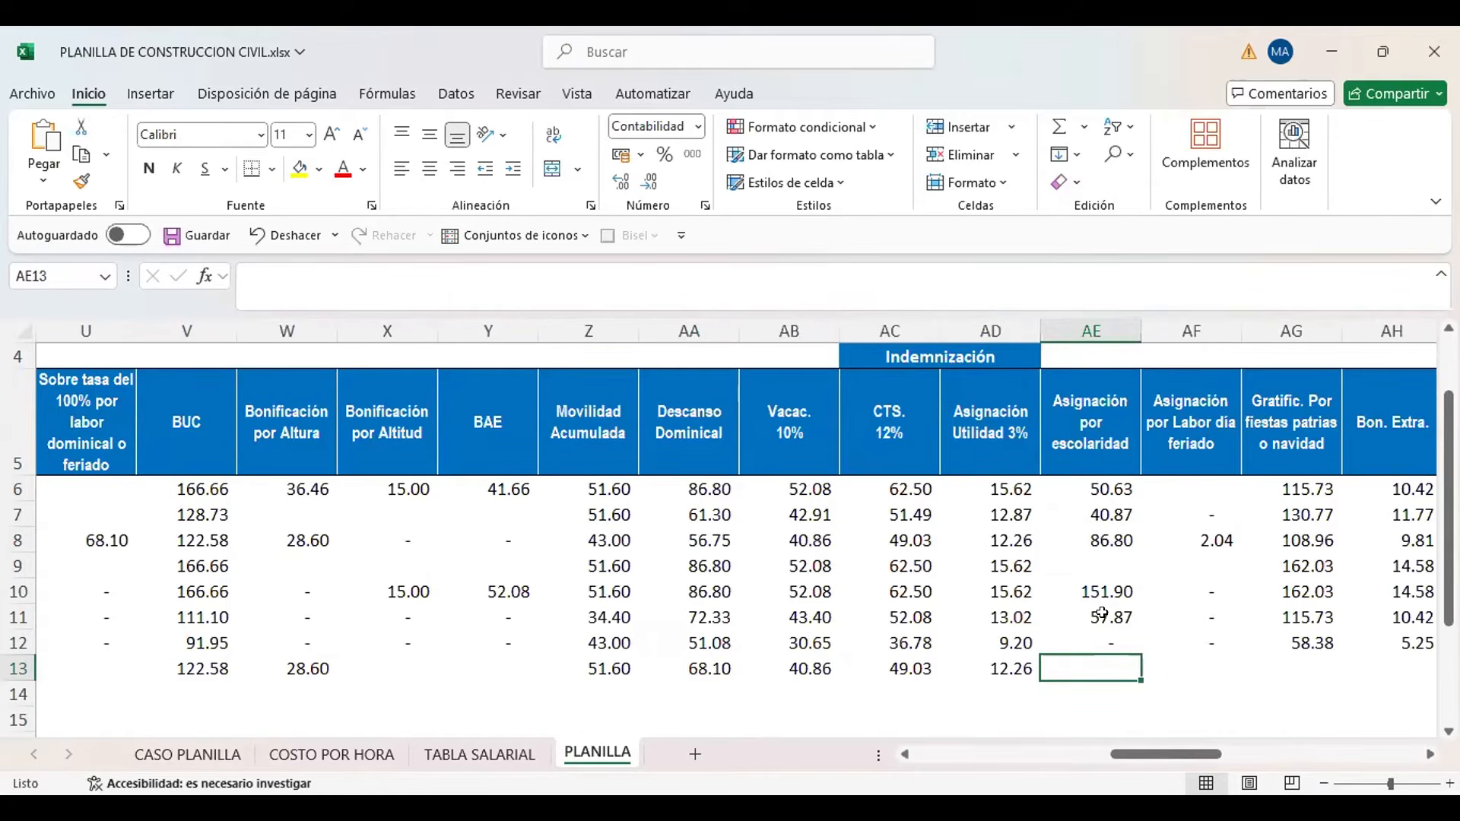
Calculate the new worker's Asignación por escolaridad in PLANILLA AE13 as (K13+1) multiplied by the Oficial rate in TABLA SALARIAL cell F25
text(+)
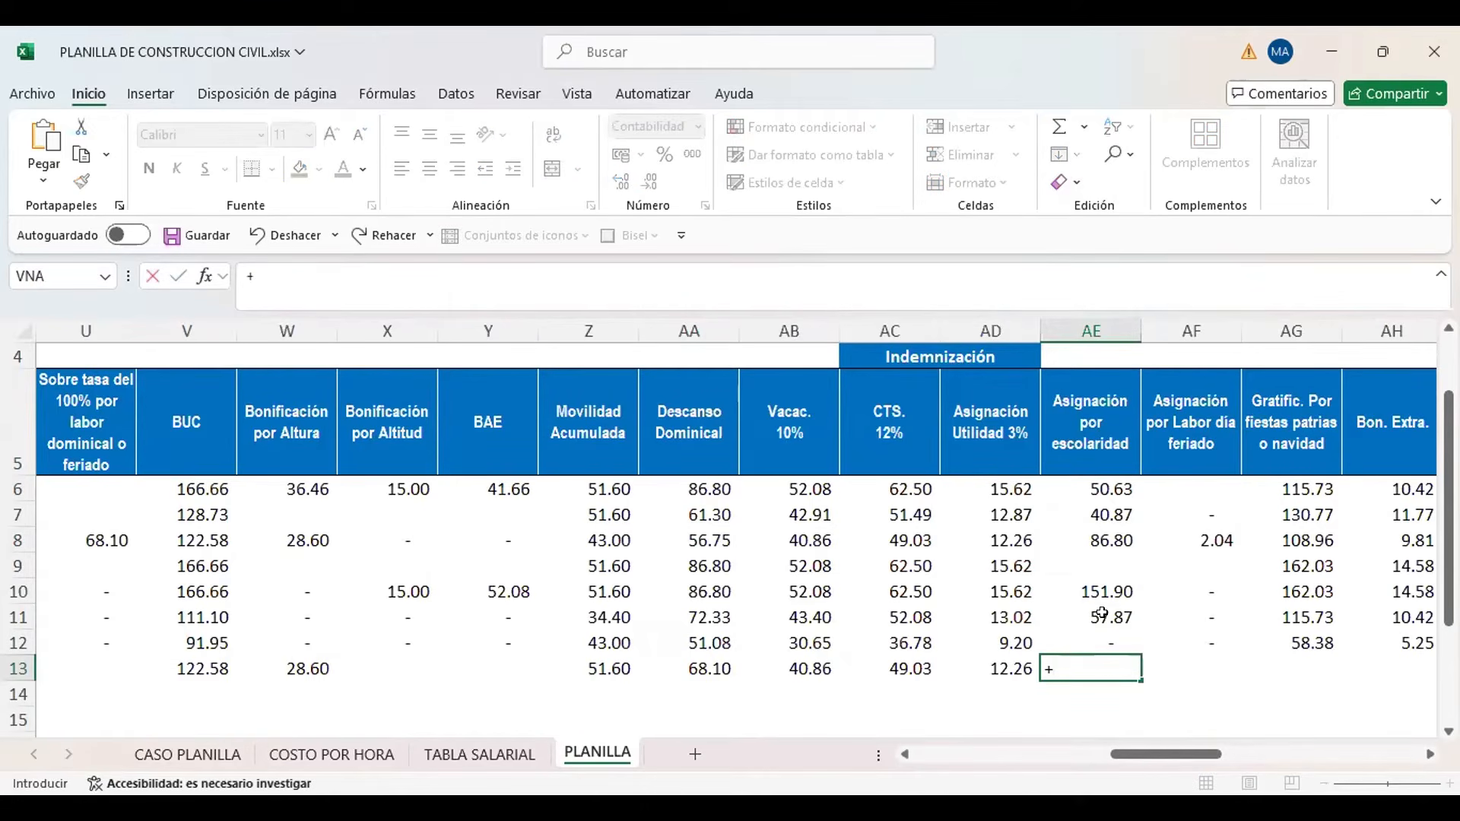
text(()
key(Left)
key(Left)
key(Left)
key(Left)
key(Left)
key(Left)
key(Left)
key(Left)
key(Left)
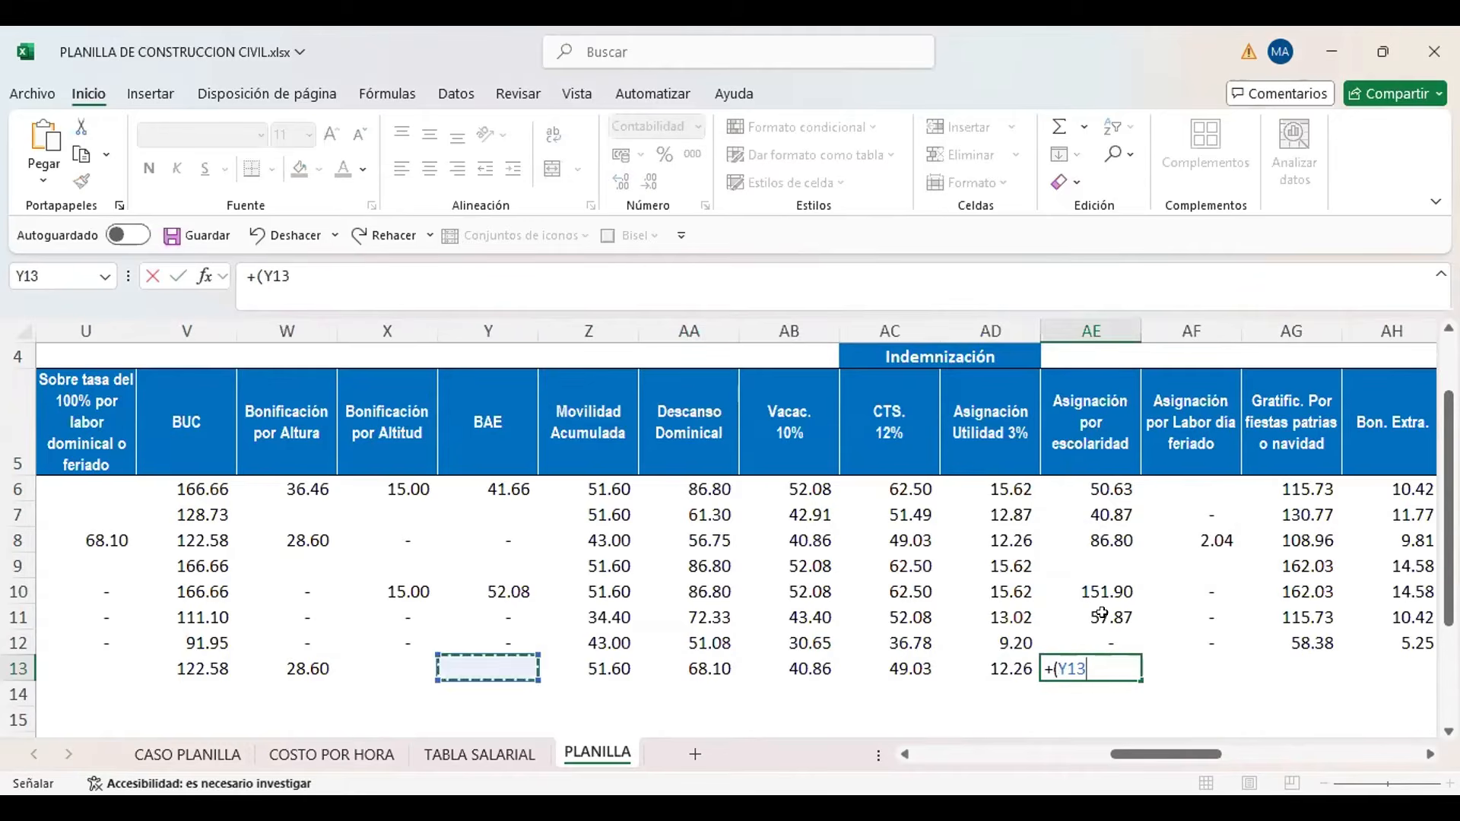
key(Left)
key(Left)
key(Left)
key(Left)
key(Left)
key(Left)
key(Left)
key(Left)
key(Left)
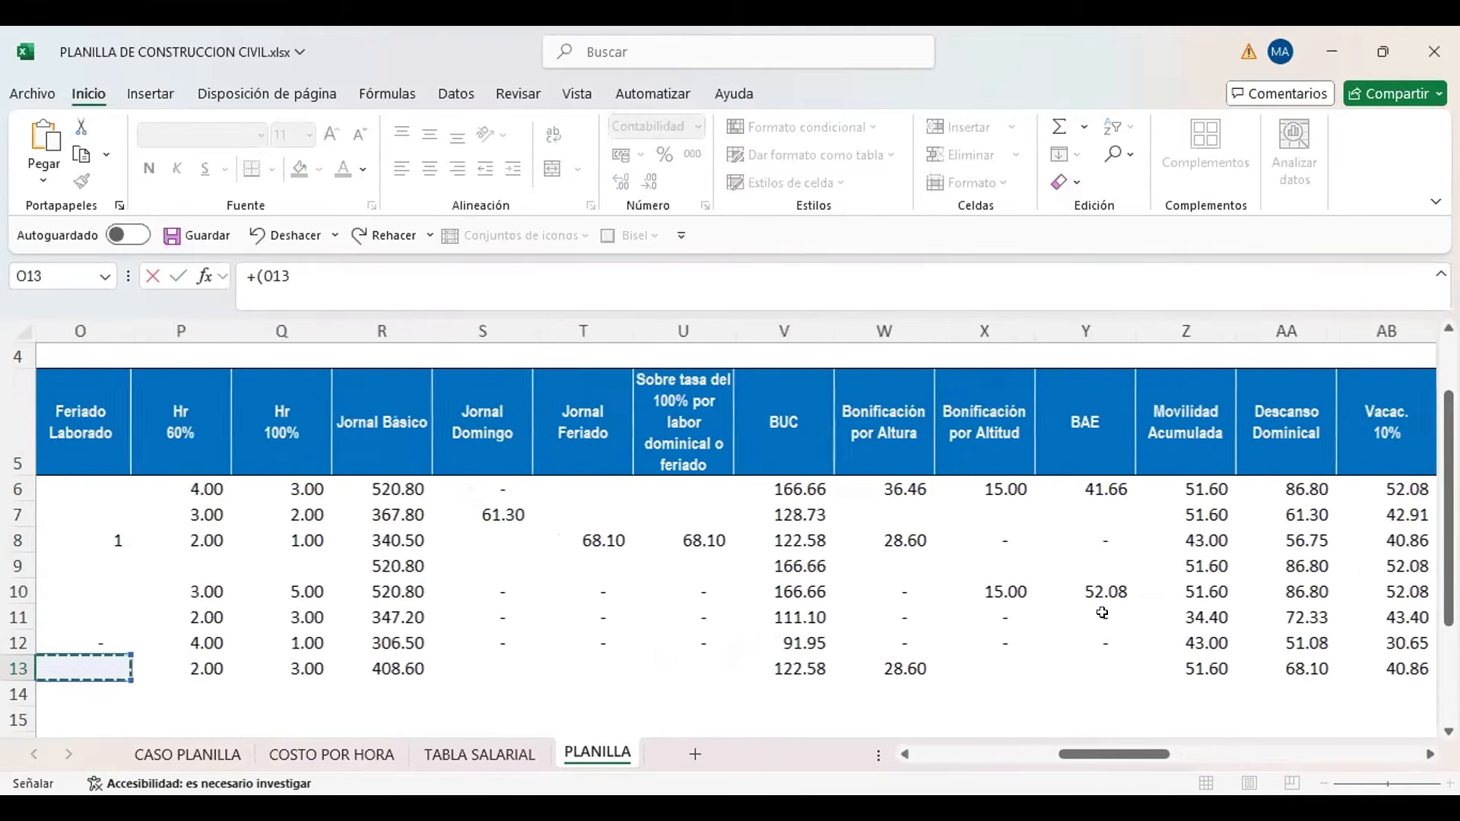
key(Left)
key(Left)
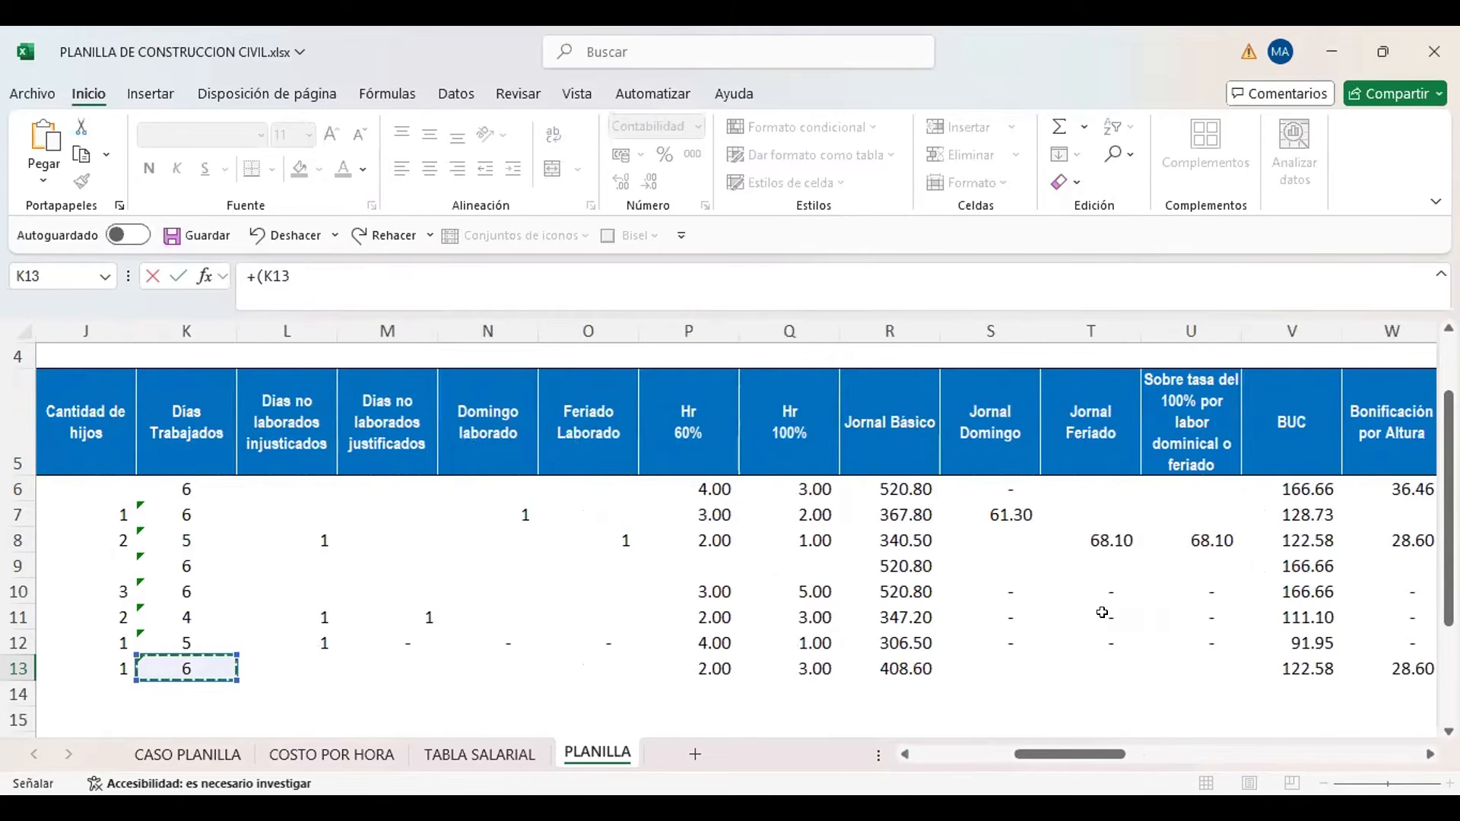
text(+1)
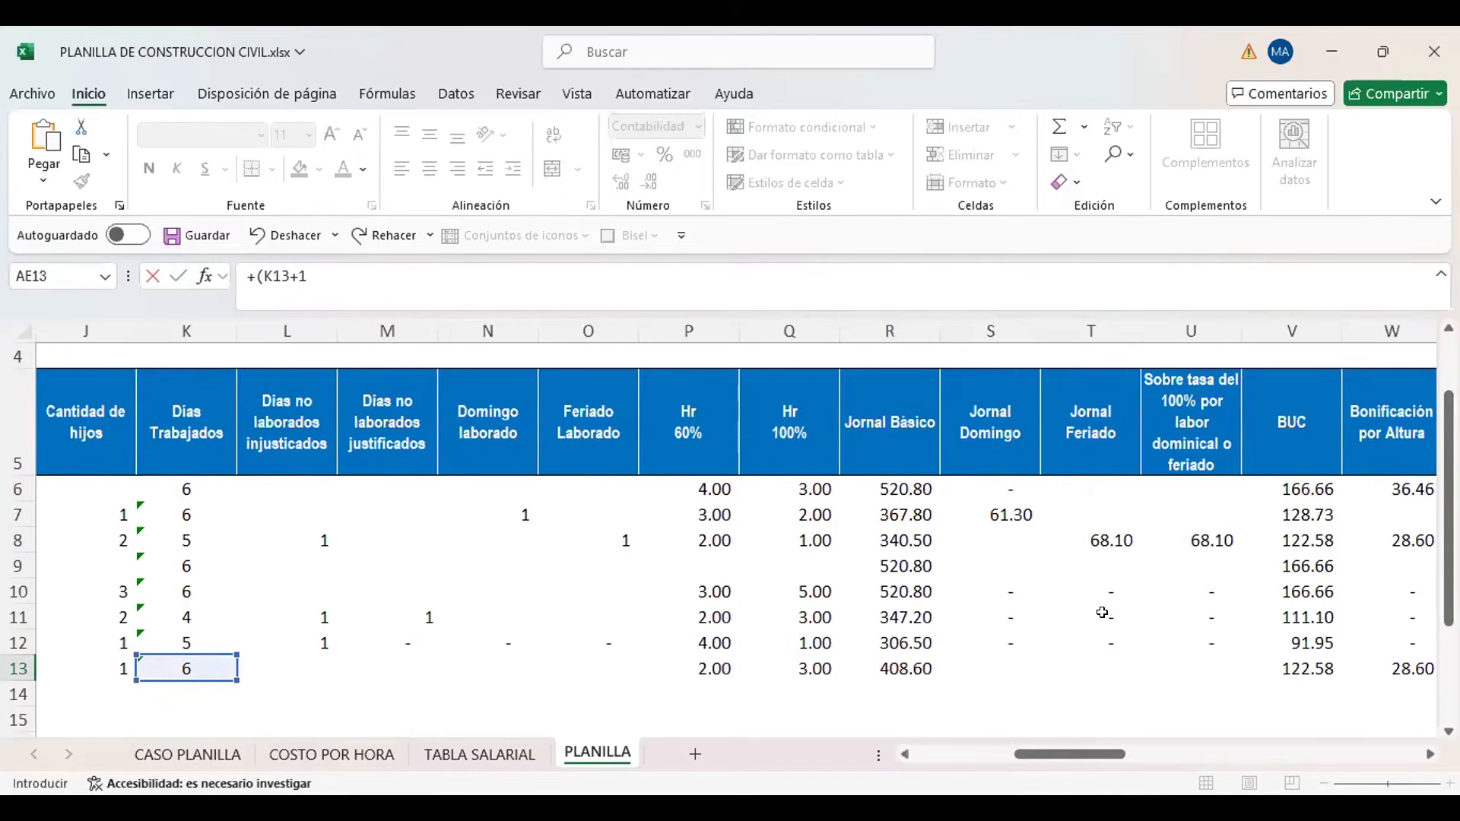
text()*)
click(491, 757)
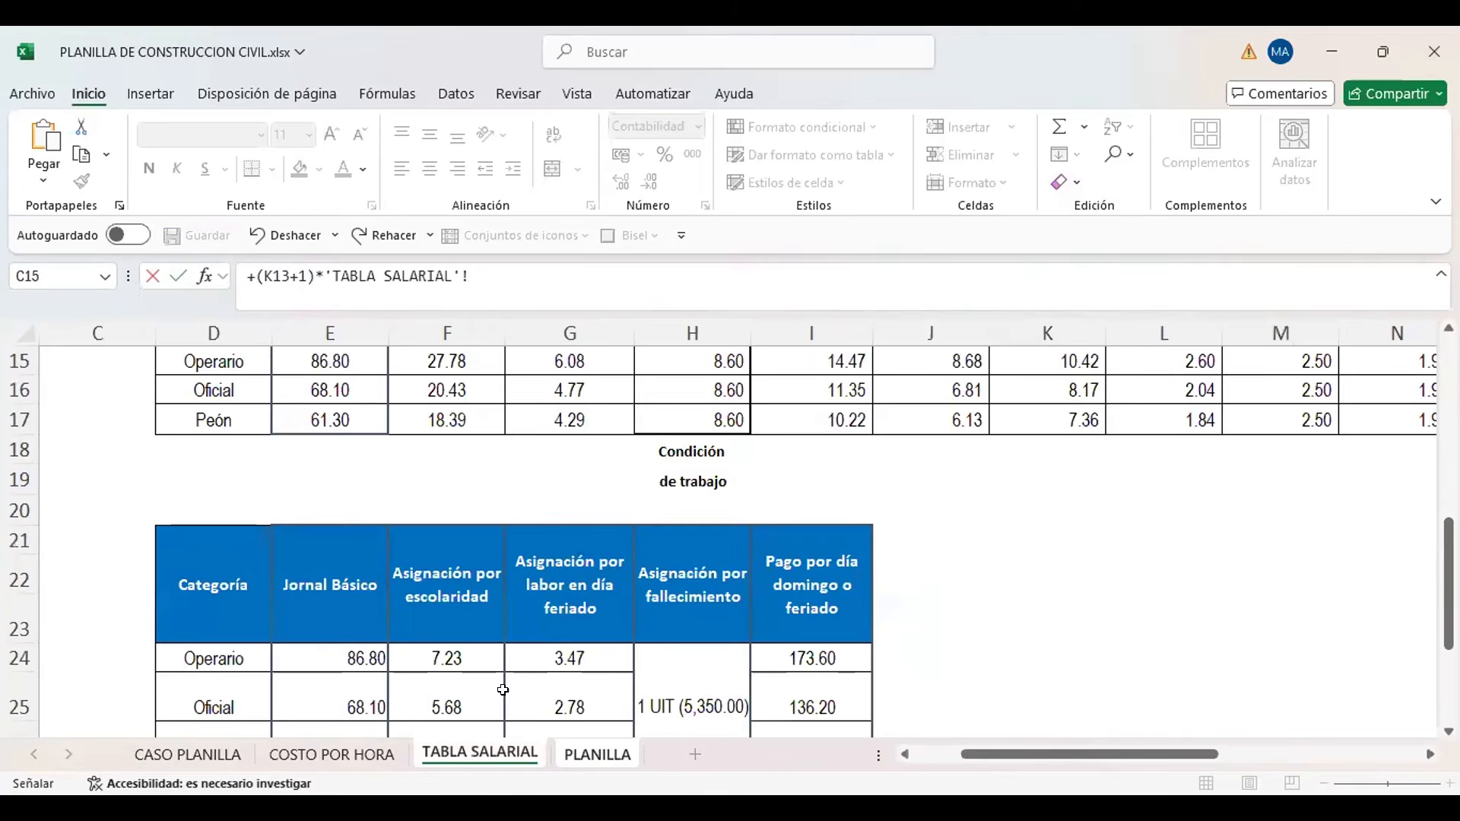
click(450, 699)
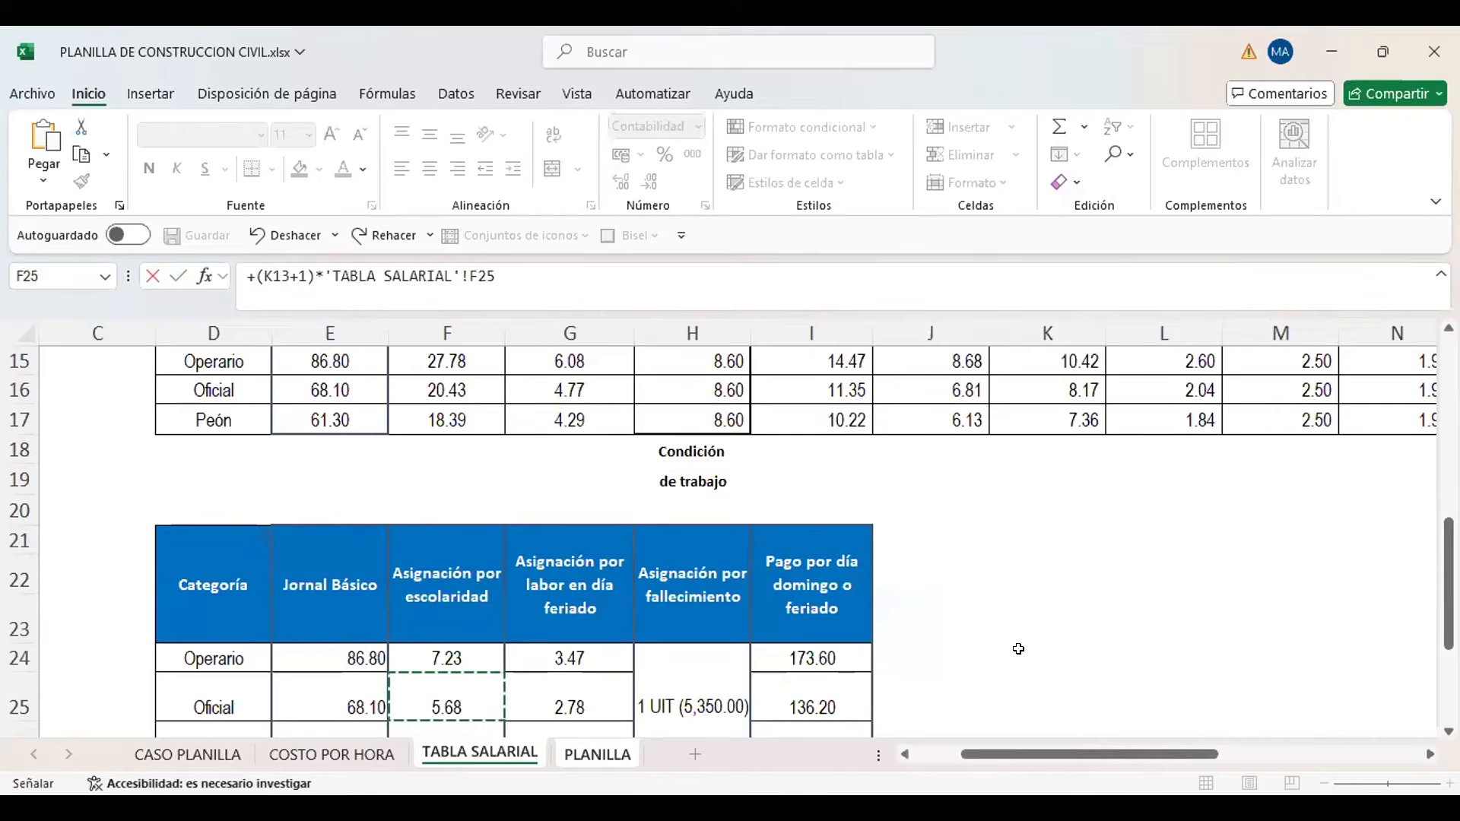
key(Return)
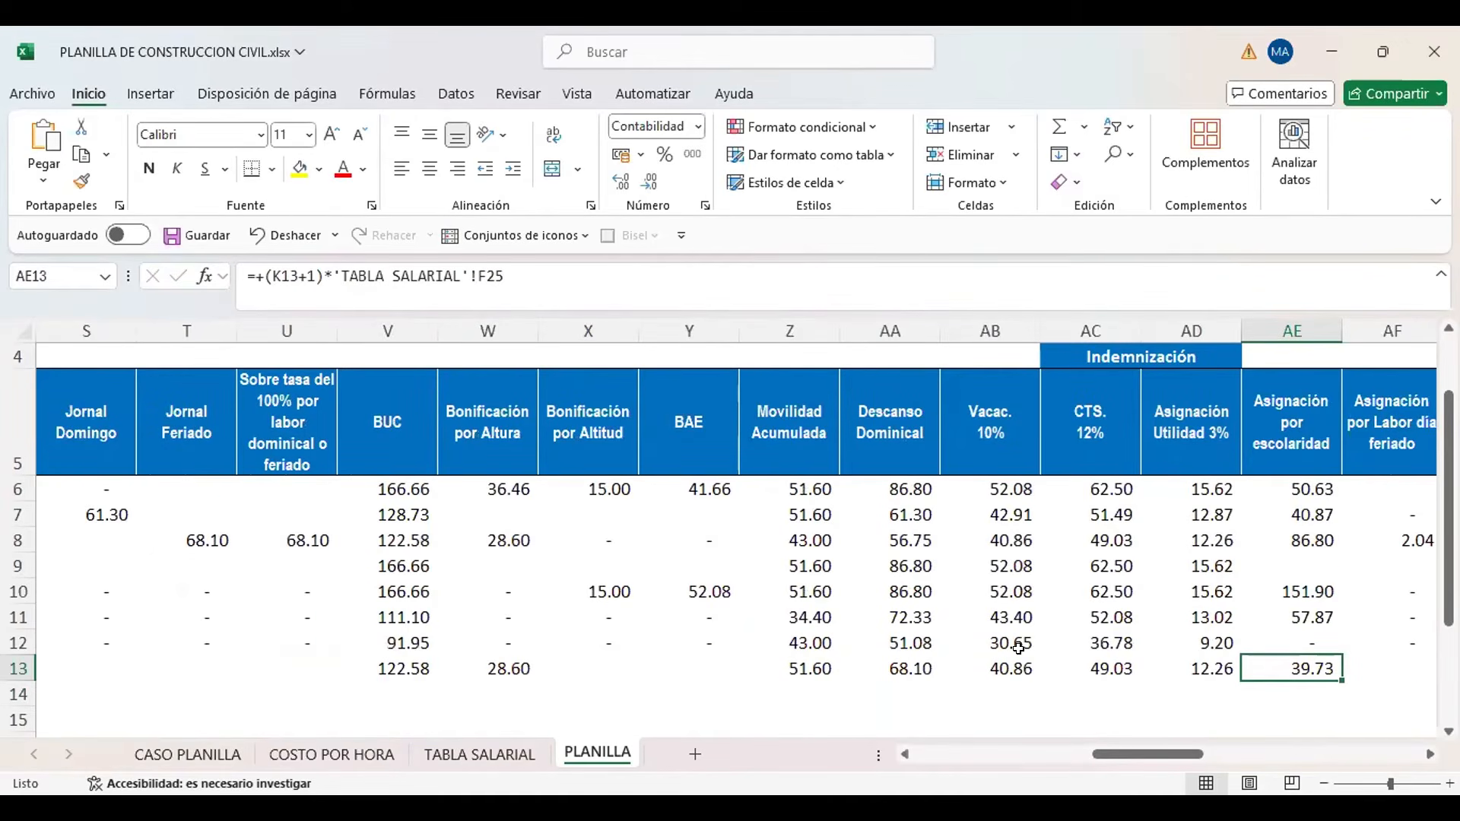
Check the new worker's Cantidad de hijos in PLANILLA J13 against the Asignación por escolaridad formula in AE13
key(Left)
key(Left)
key(Left)
key(Left)
key(Left)
key(Left)
key(Left)
key(Left)
key(Left)
key(Left)
key(Left)
key(Left)
key(Left)
key(Left)
key(Left)
key(Left)
key(Left)
key(Left)
key(Left)
key(Left)
key(Left)
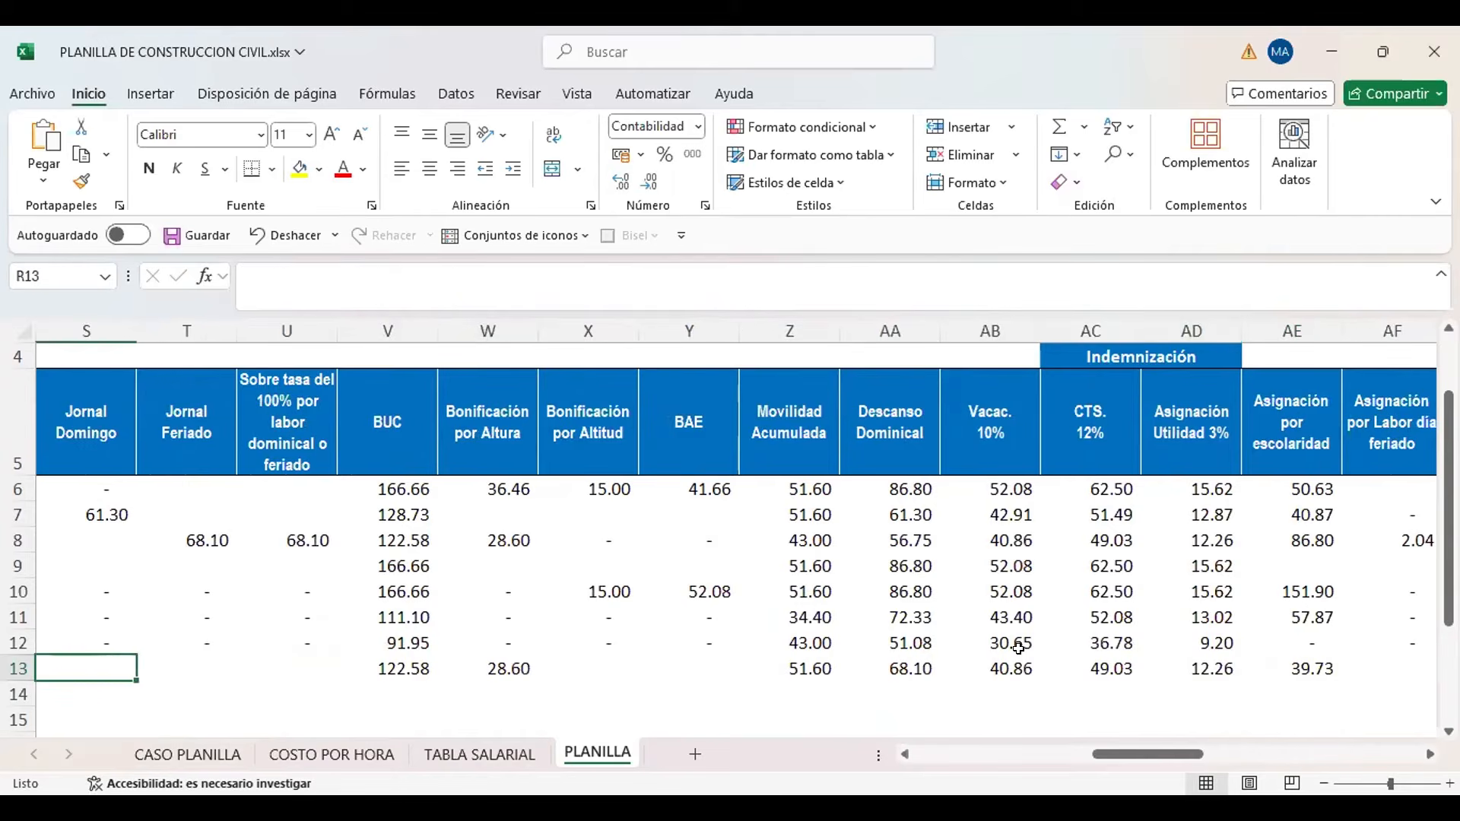
key(Right)
key(Right)
key(Right)
key(Right)
key(Right)
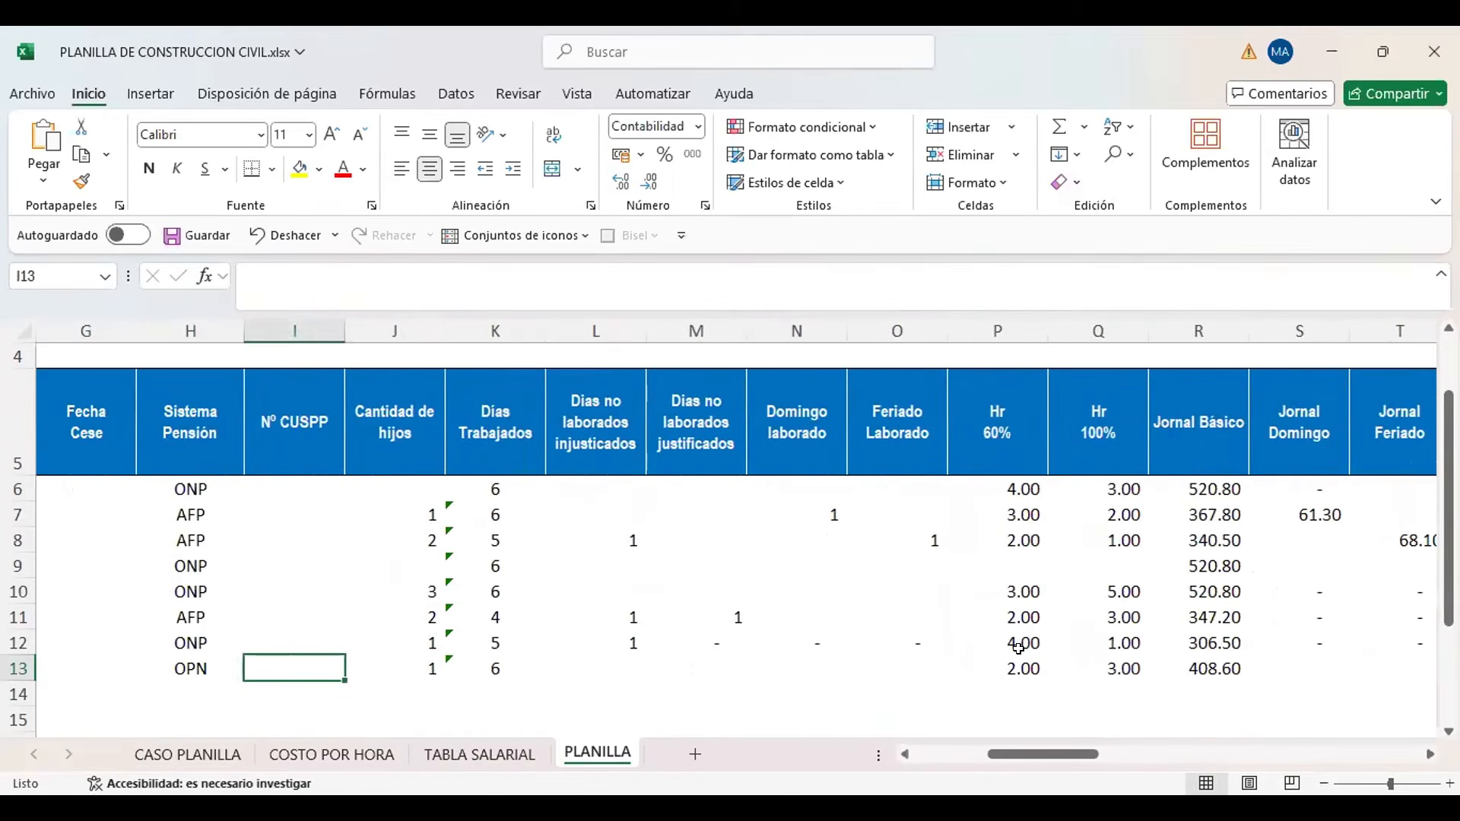
key(Left)
key(Left)
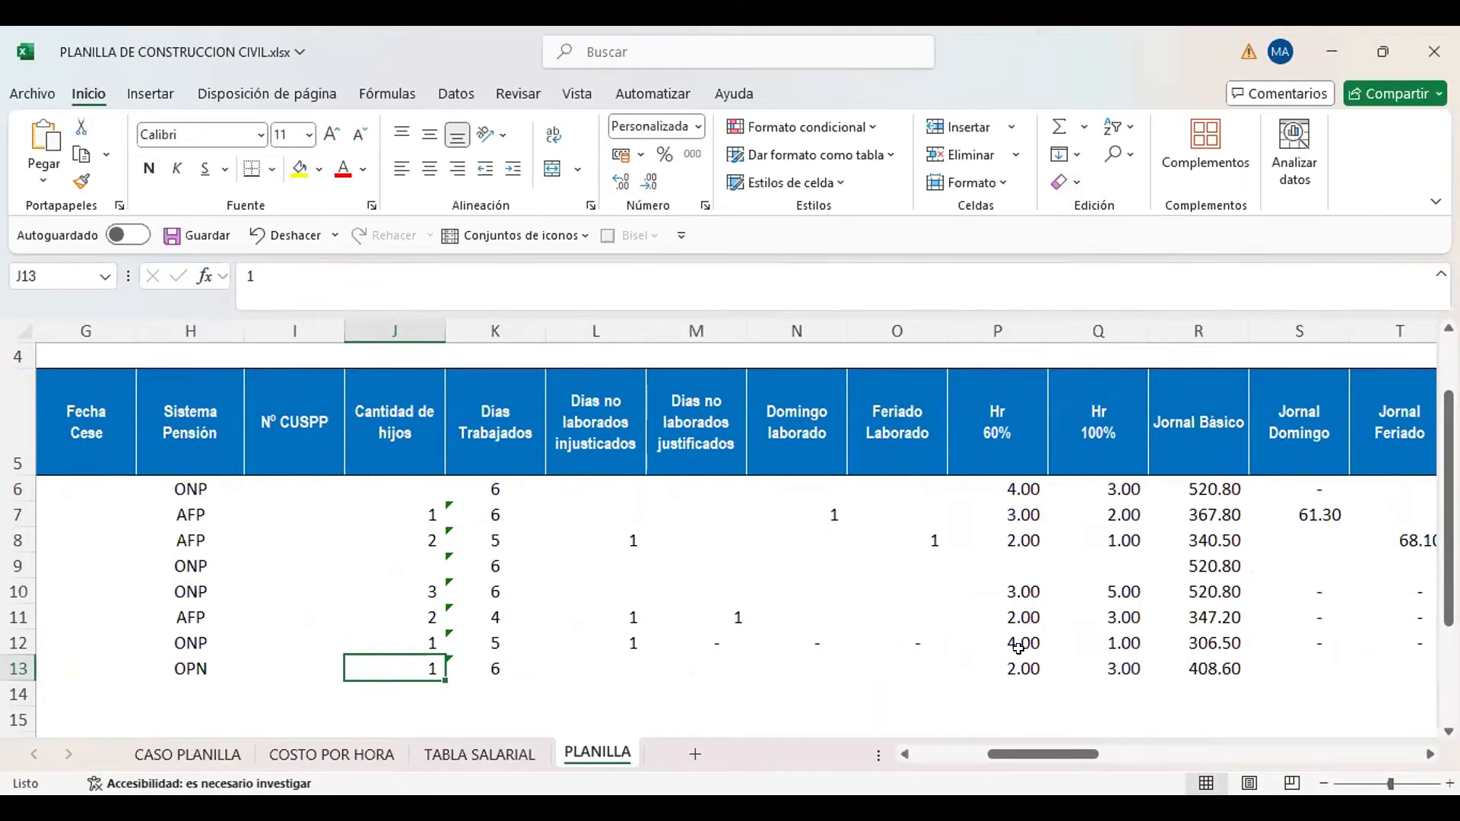
key(Right)
key(Right)
key(Right)
key(Right)
key(Right)
key(Right)
key(Right)
key(Right)
key(Right)
key(Right)
key(Right)
key(Right)
key(Right)
key(Right)
key(Right)
key(Right)
key(Right)
key(Right)
key(Right)
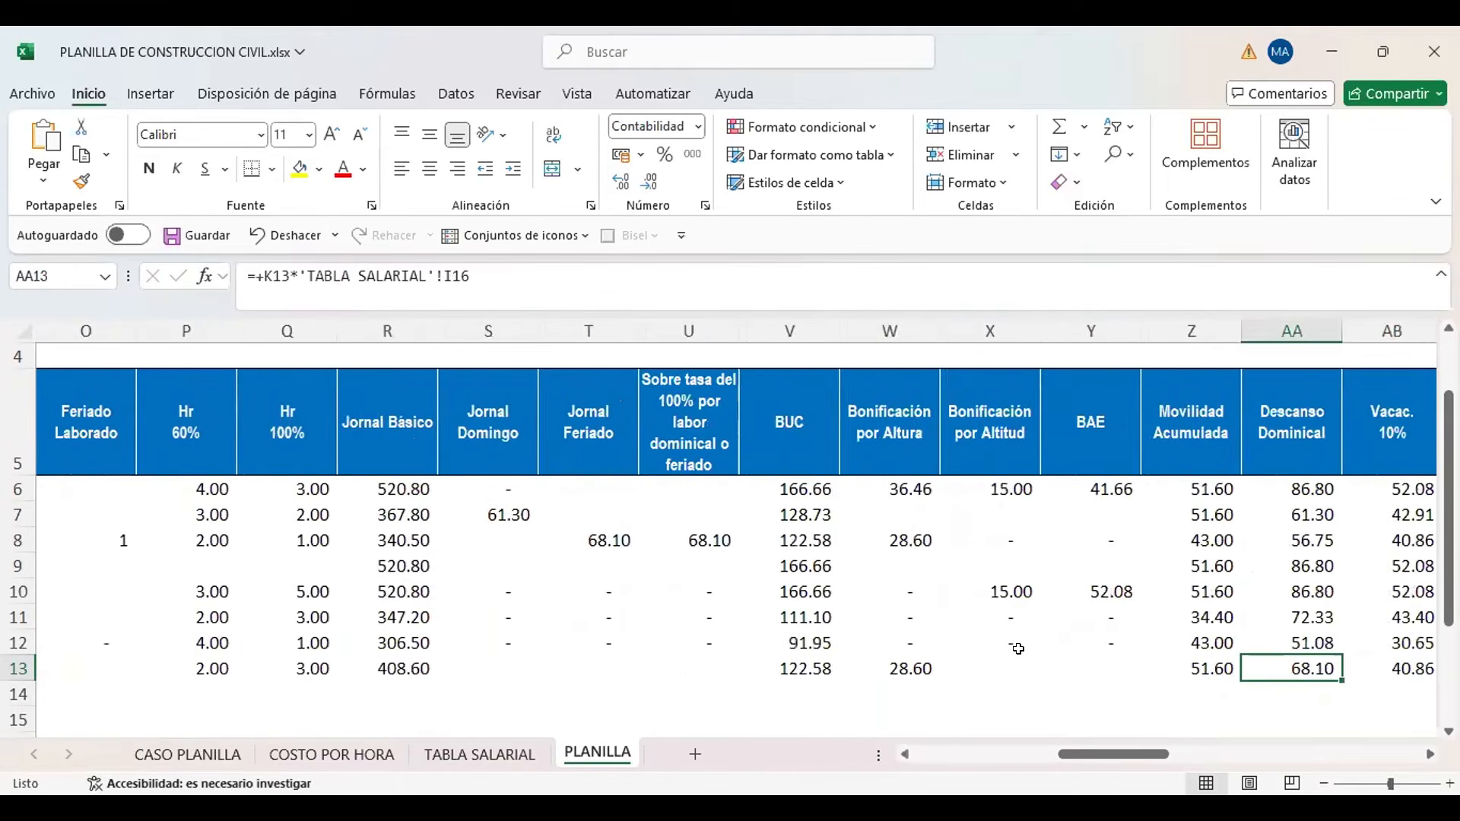
key(Right)
key(Right)
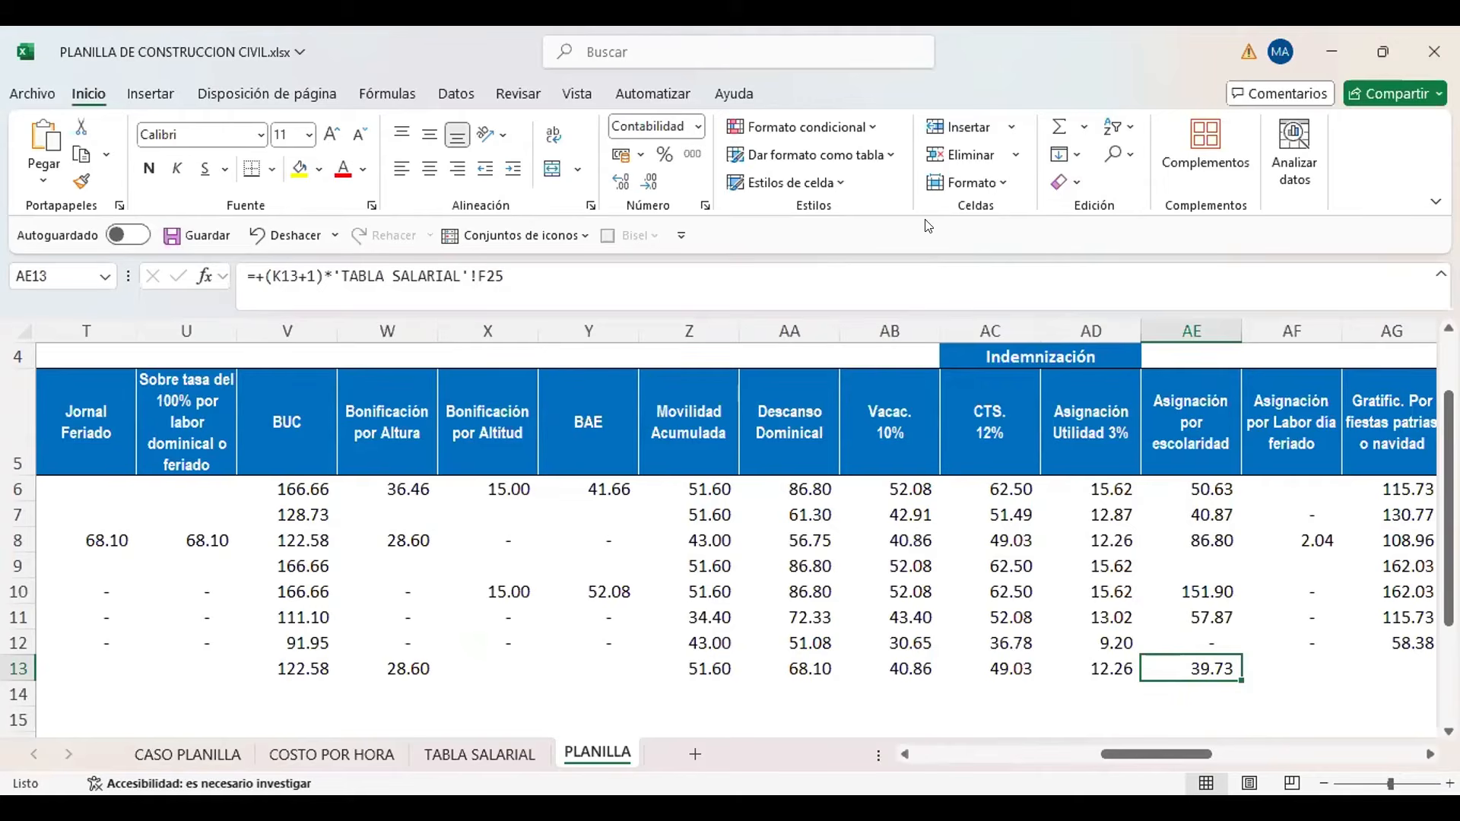
Examine the new worker's Asignación por Labor día feriado and Gratificación cells, AF13 and AG13
click(924, 379)
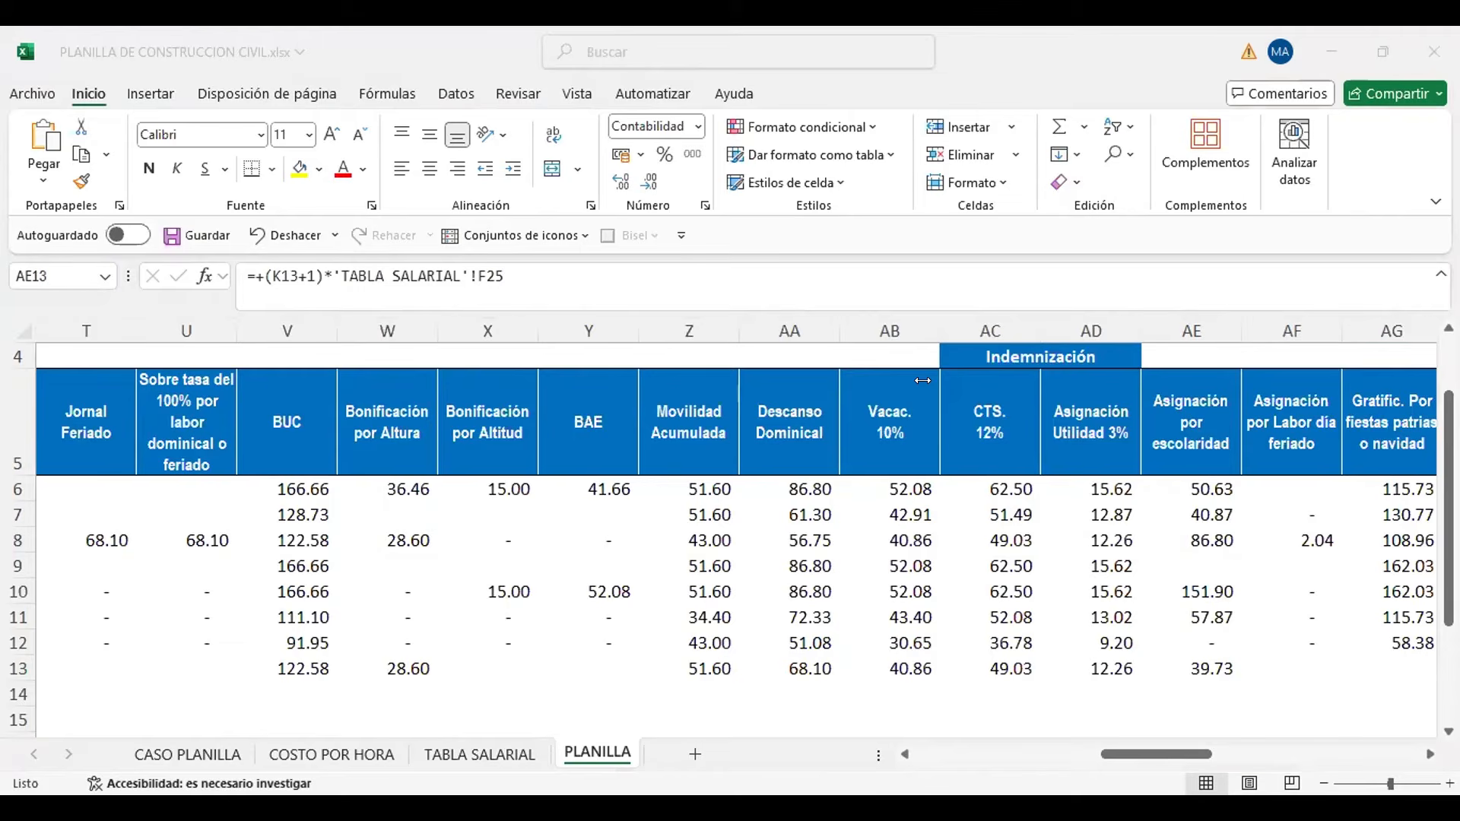
click(1219, 667)
key(Right)
key(Right)
key(Right)
key(Right)
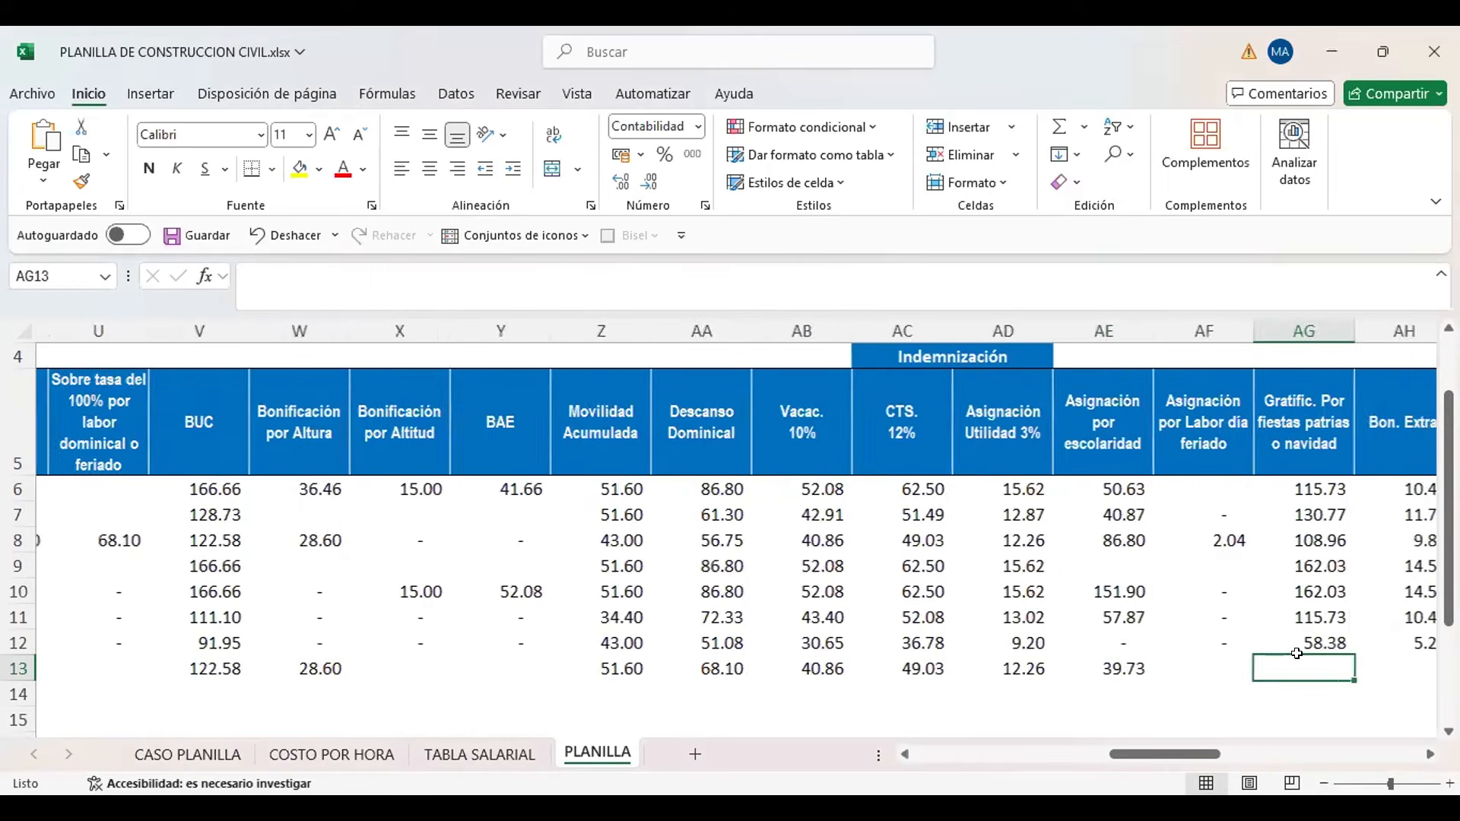
key(Left)
key(Left)
key(Left)
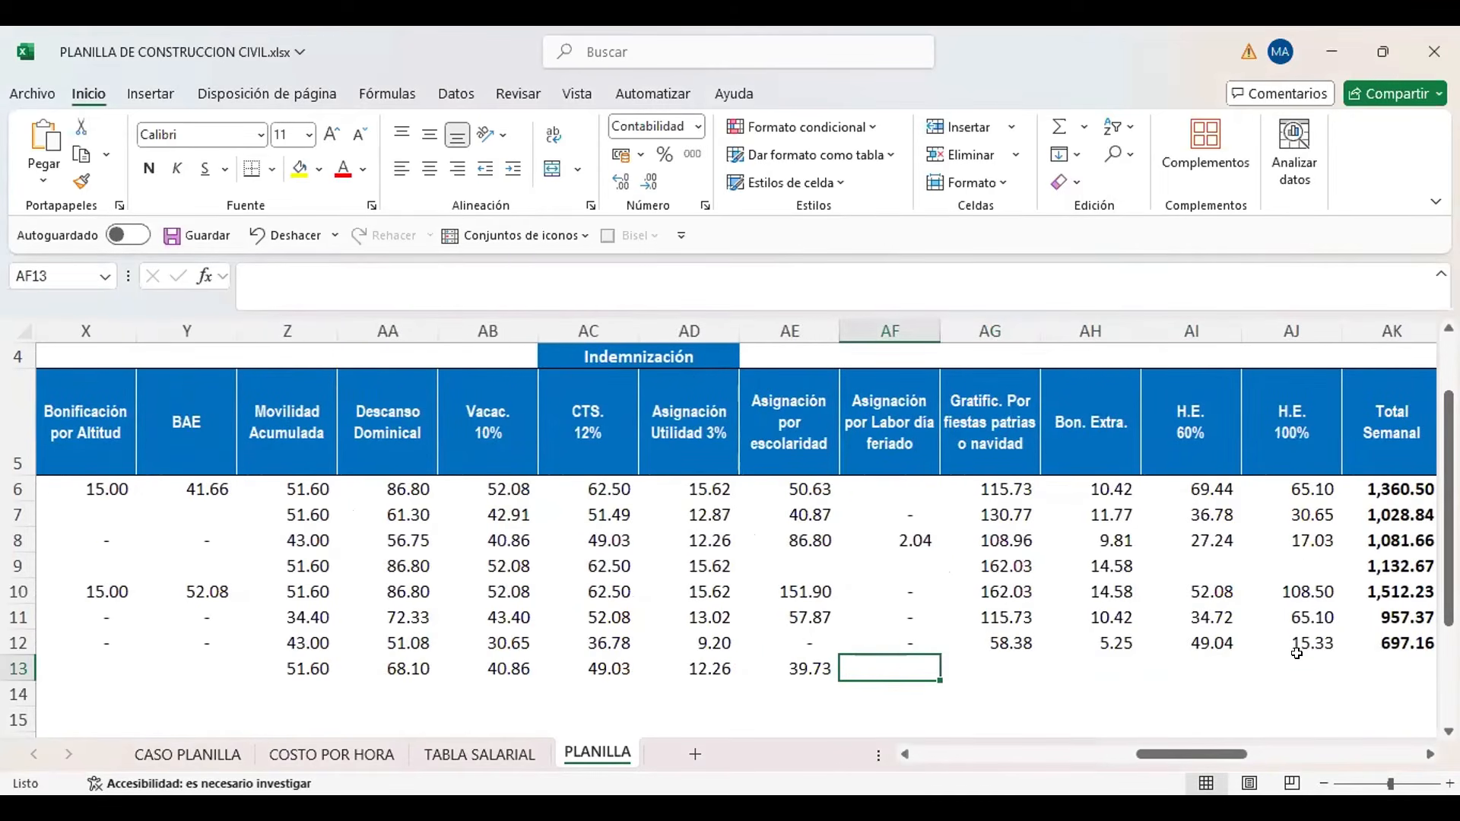
key(Right)
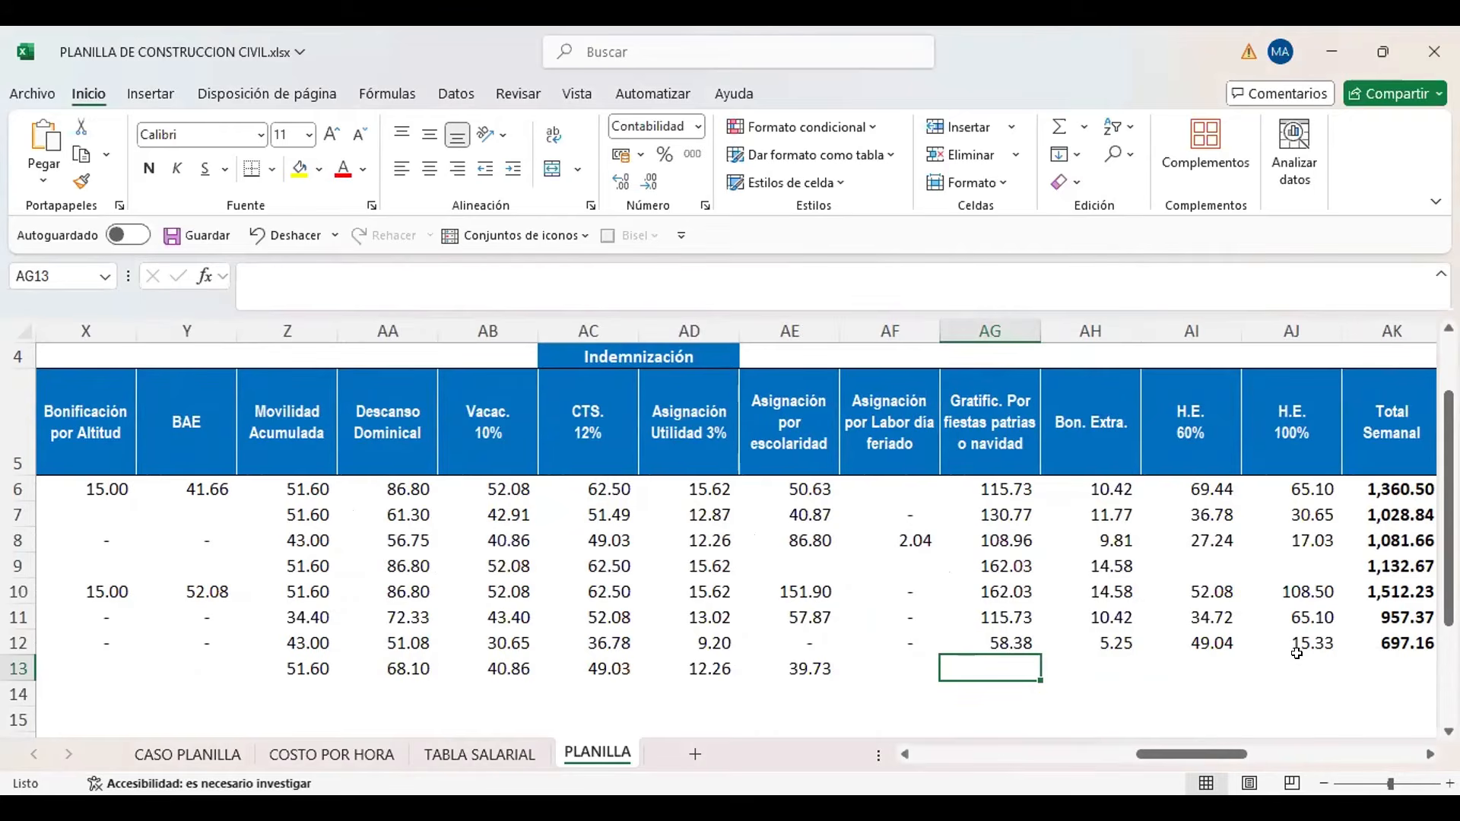
Examine the Oficial's Gratificación Julio and Diciembre rate formulas in TABLA SALARIAL cells R16 and S16, and return to PLANILLA AG13
click(472, 752)
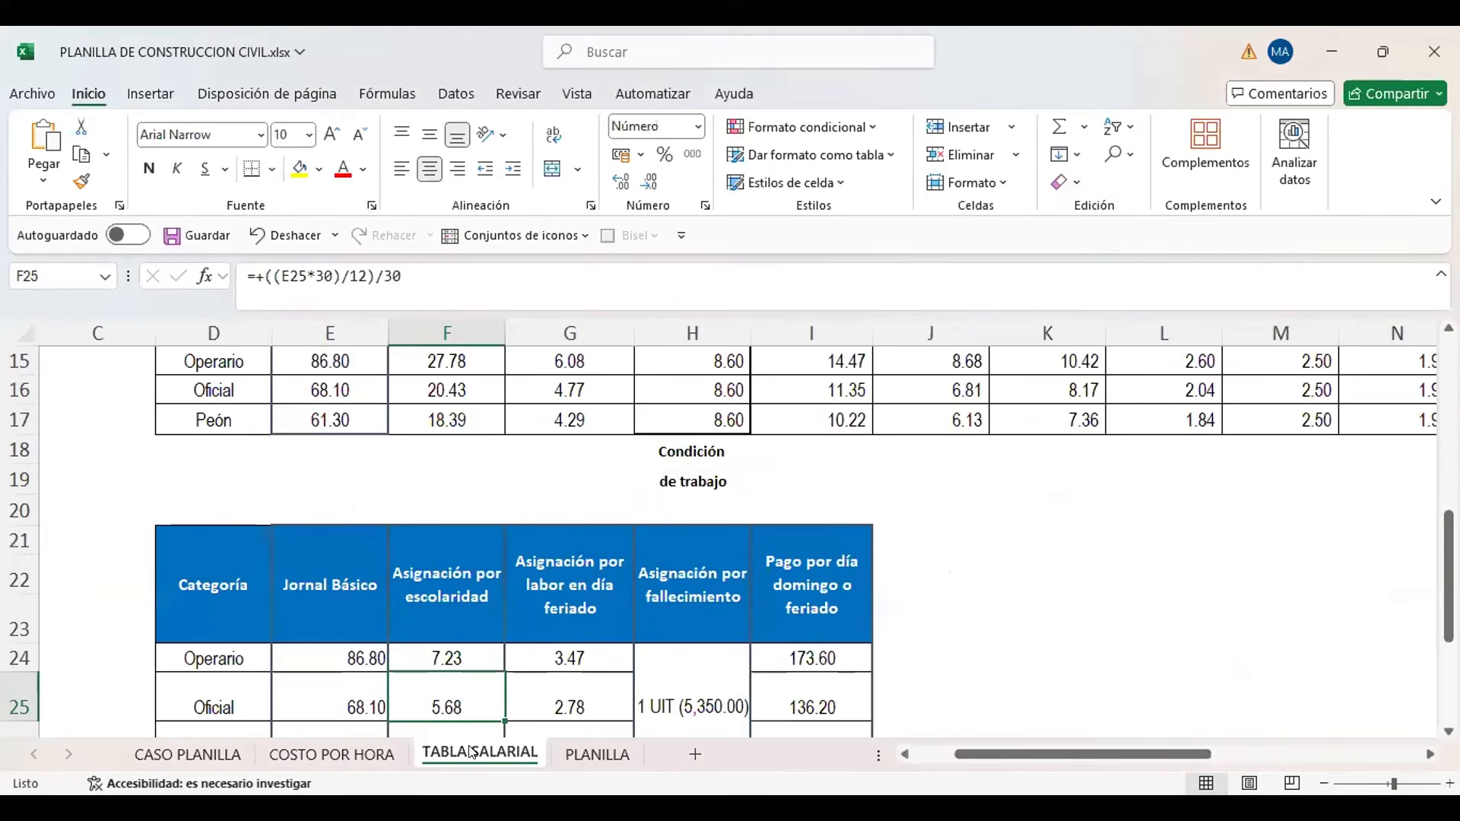
click(725, 545)
key(Up)
key(Up)
key(Up)
key(Up)
key(Up)
key(Up)
key(Up)
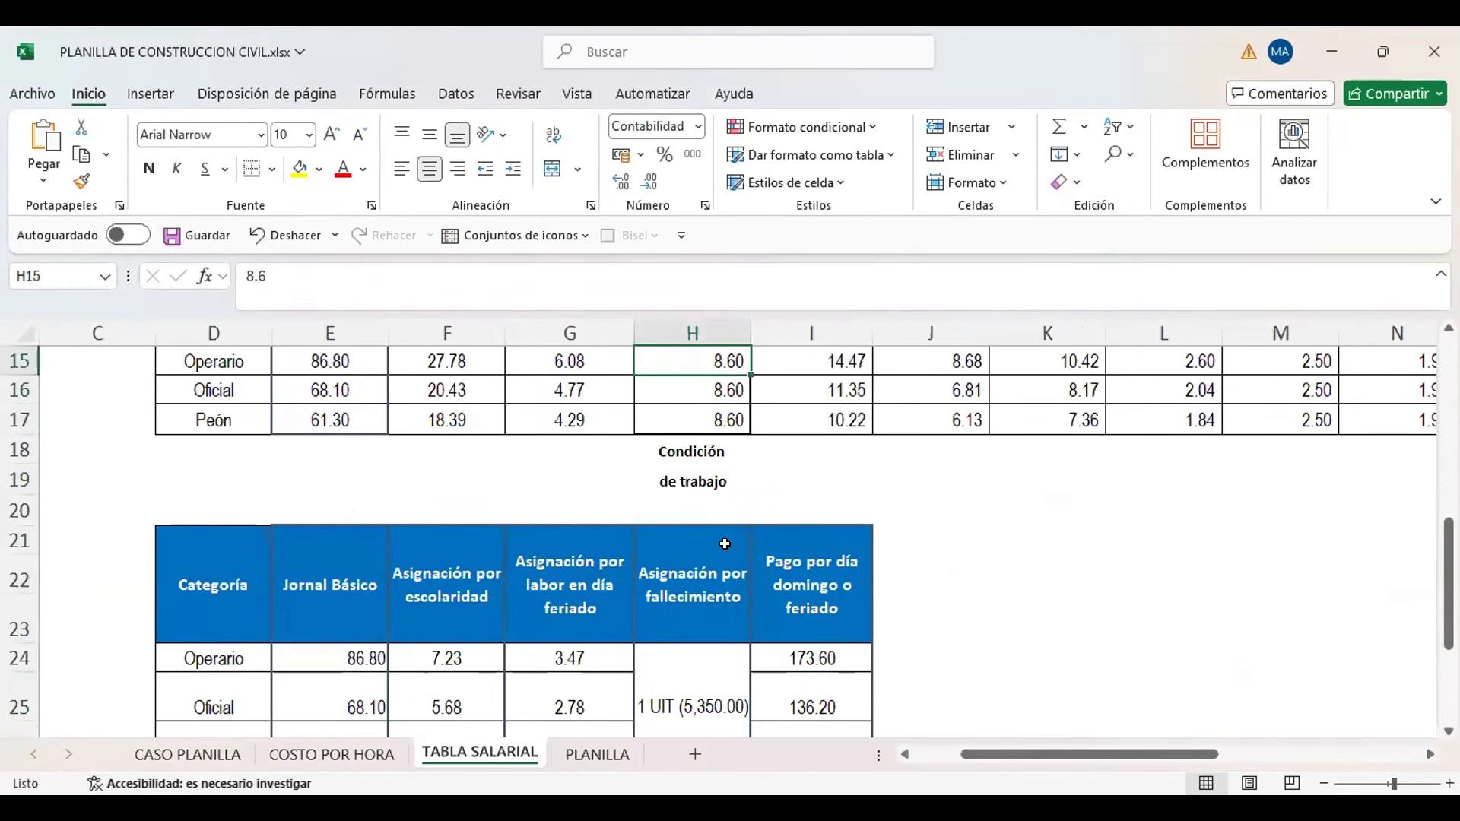
key(Down)
key(Right)
key(Right)
key(Right)
key(Right)
key(Right)
key(Right)
key(Right)
key(Right)
key(Right)
key(Right)
key(Right)
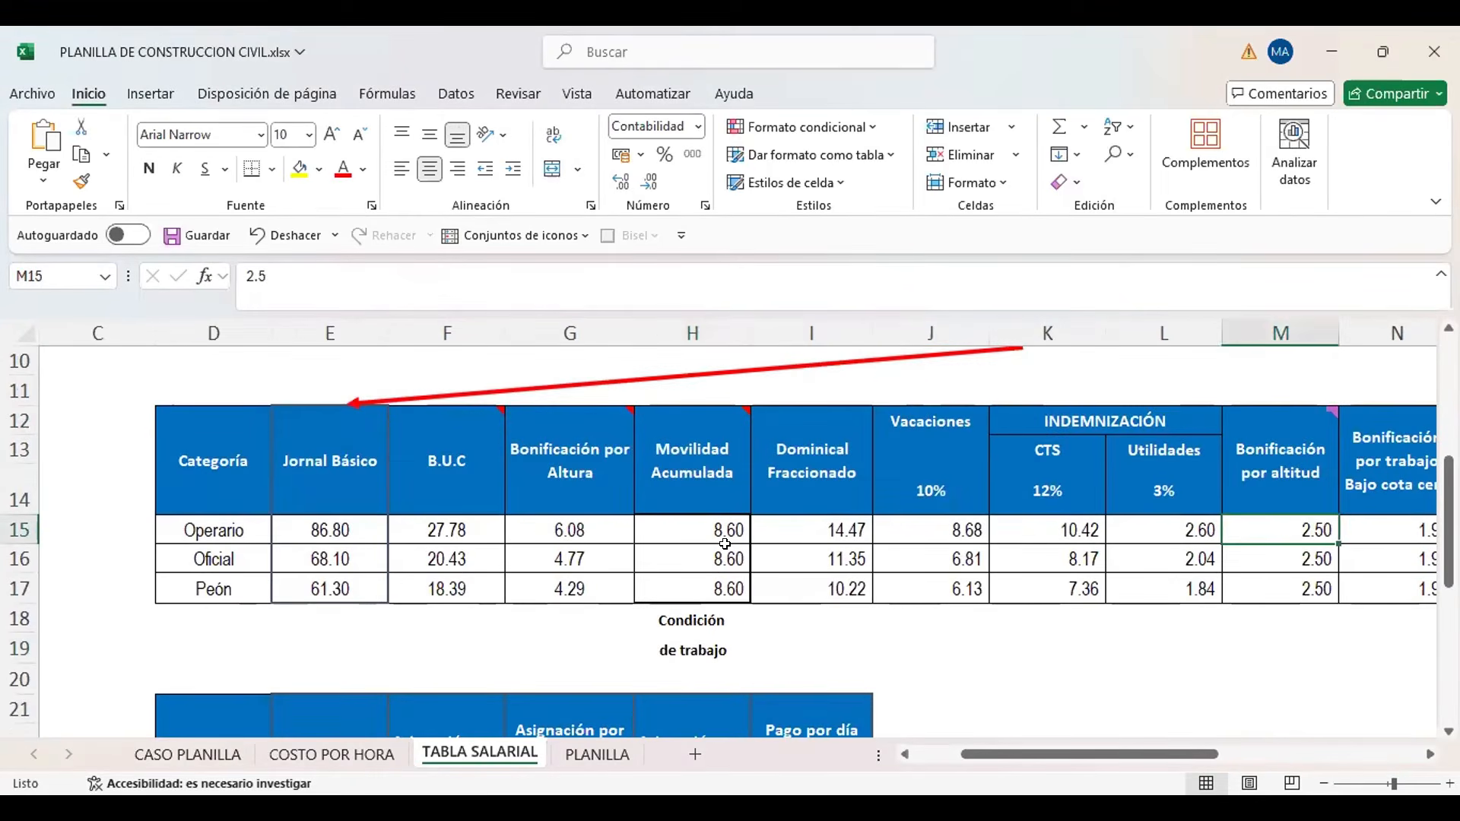
key(Right)
key(Right)
key(Right)
key(Right)
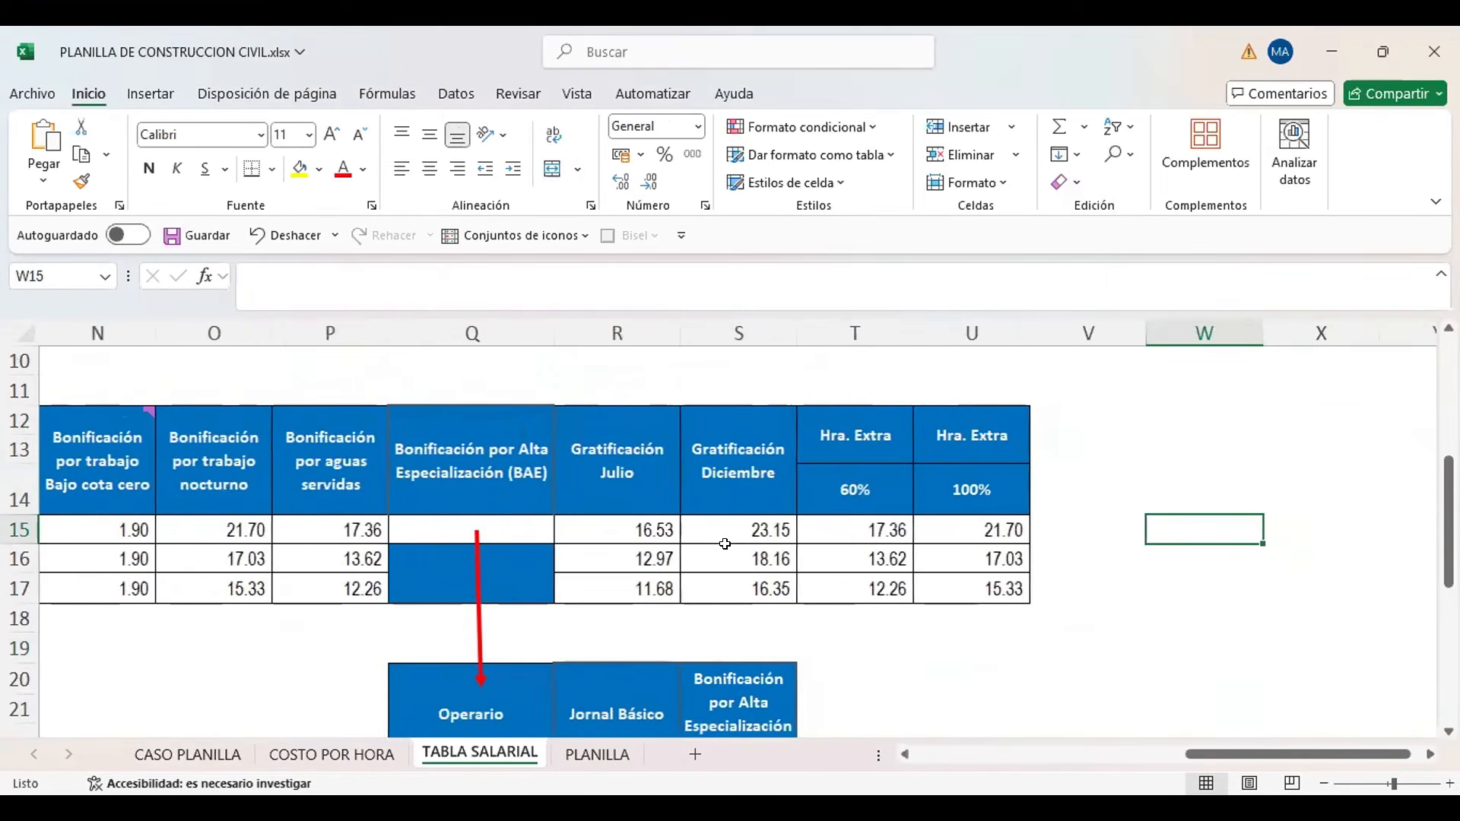
key(Left)
key(Left)
key(Left)
key(Left)
key(Left)
key(Down)
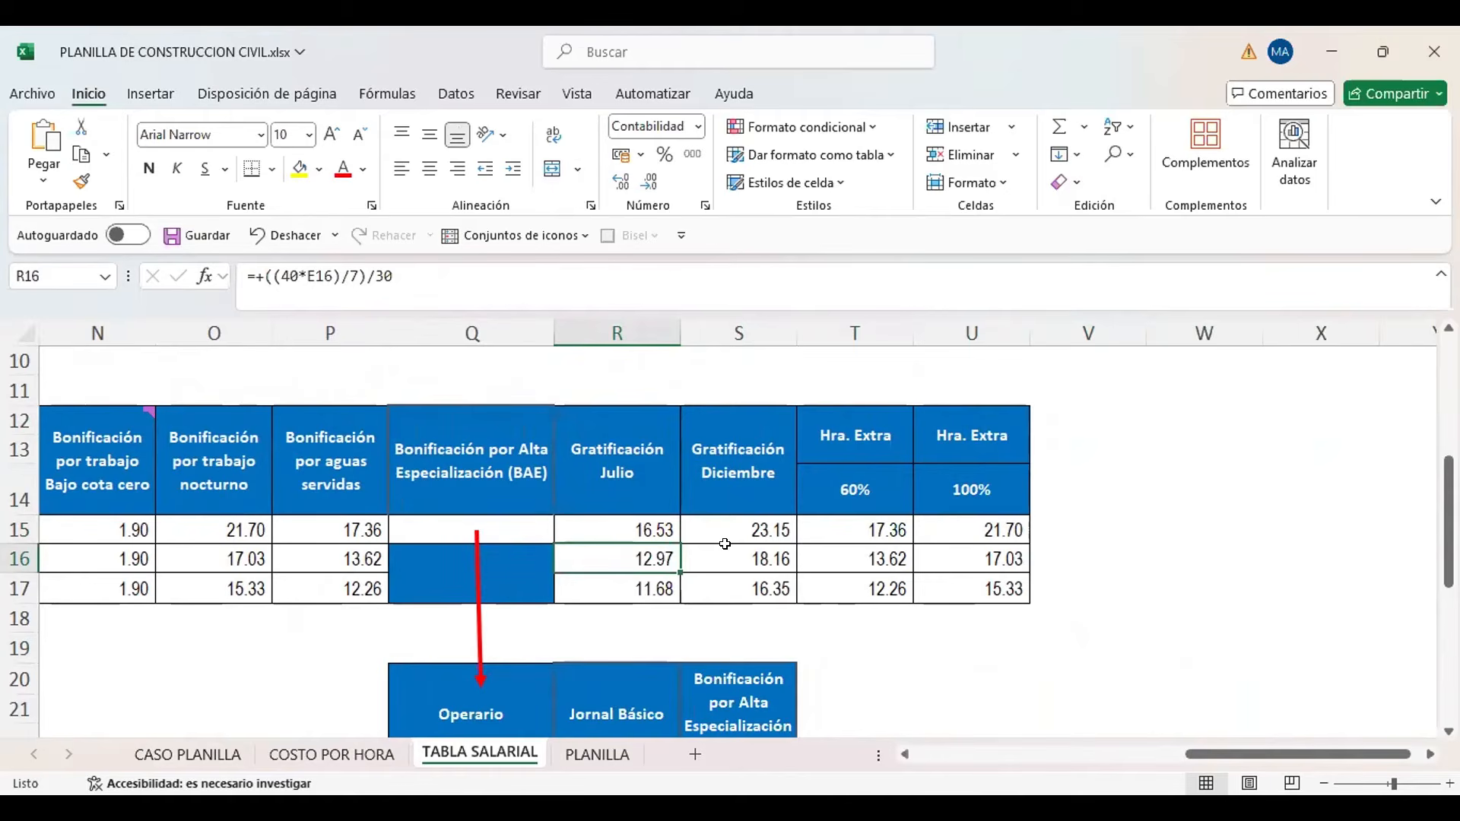
key(Right)
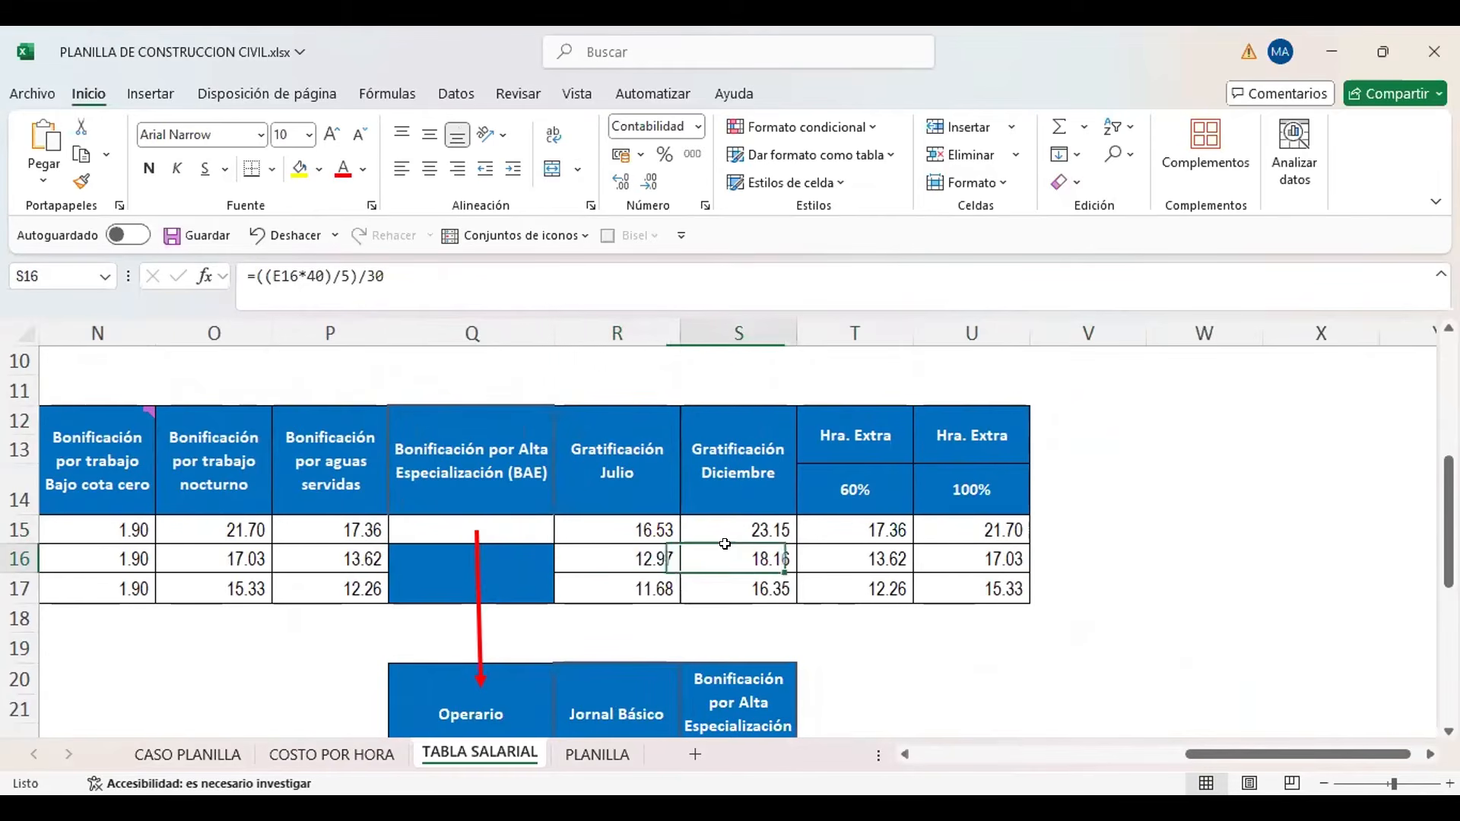
key(Left)
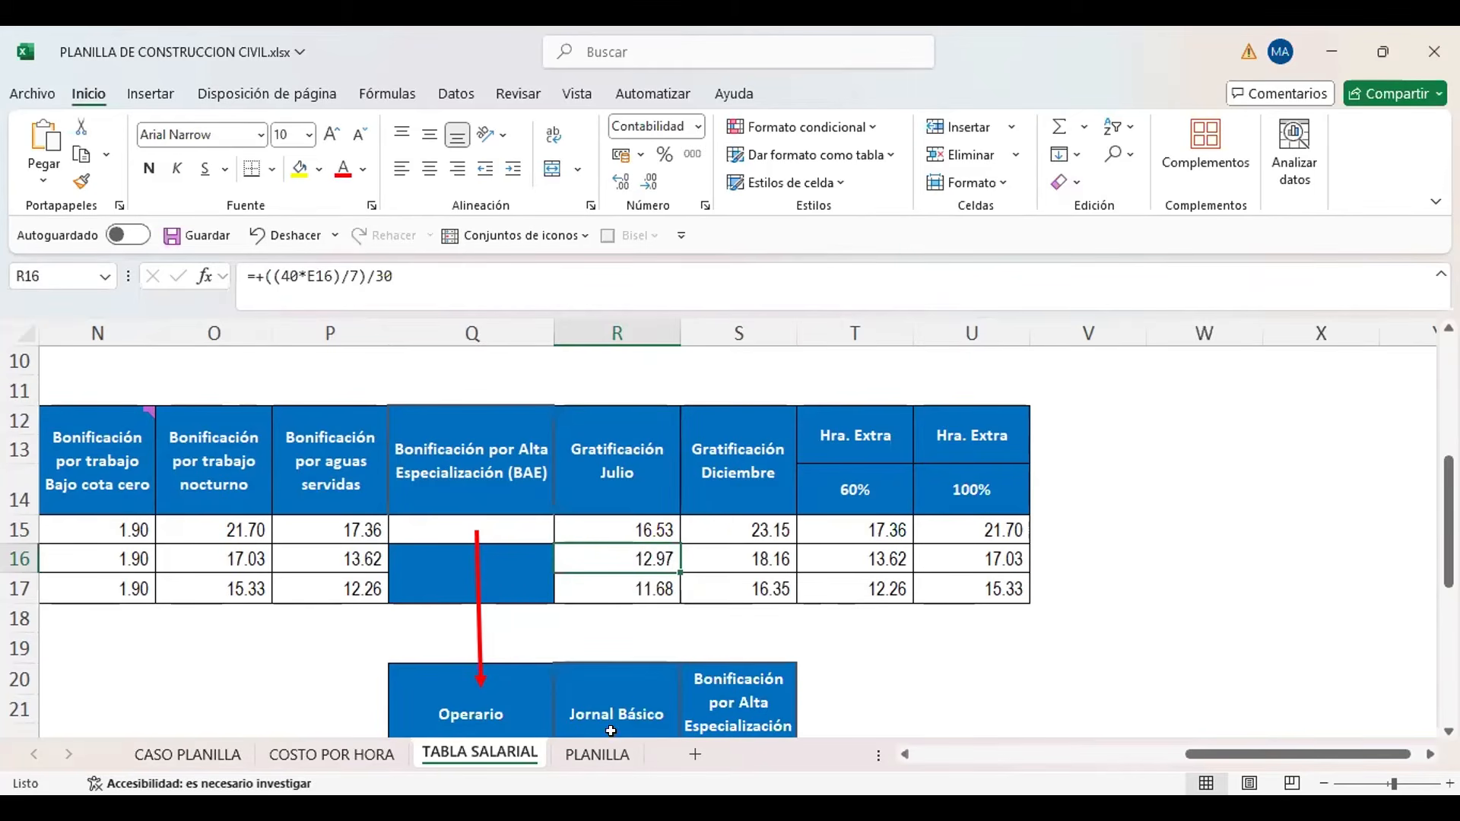
click(593, 755)
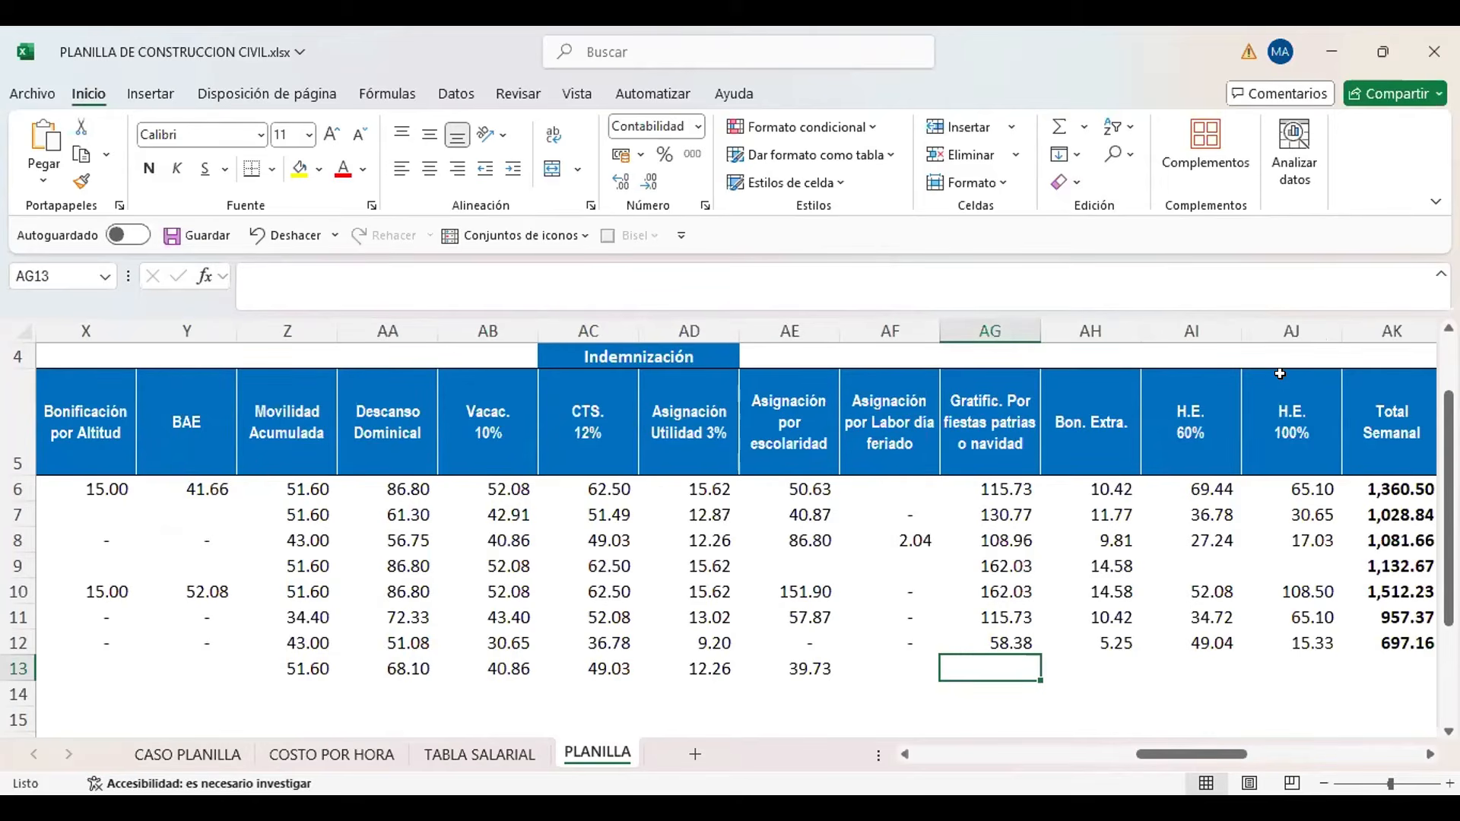
Calculate the new worker's Gratificación in PLANILLA AG13 as (K13+1) multiplied by the Oficial Gratificación Julio rate in TABLA SALARIAL cell R16
text(+()
key(Left)
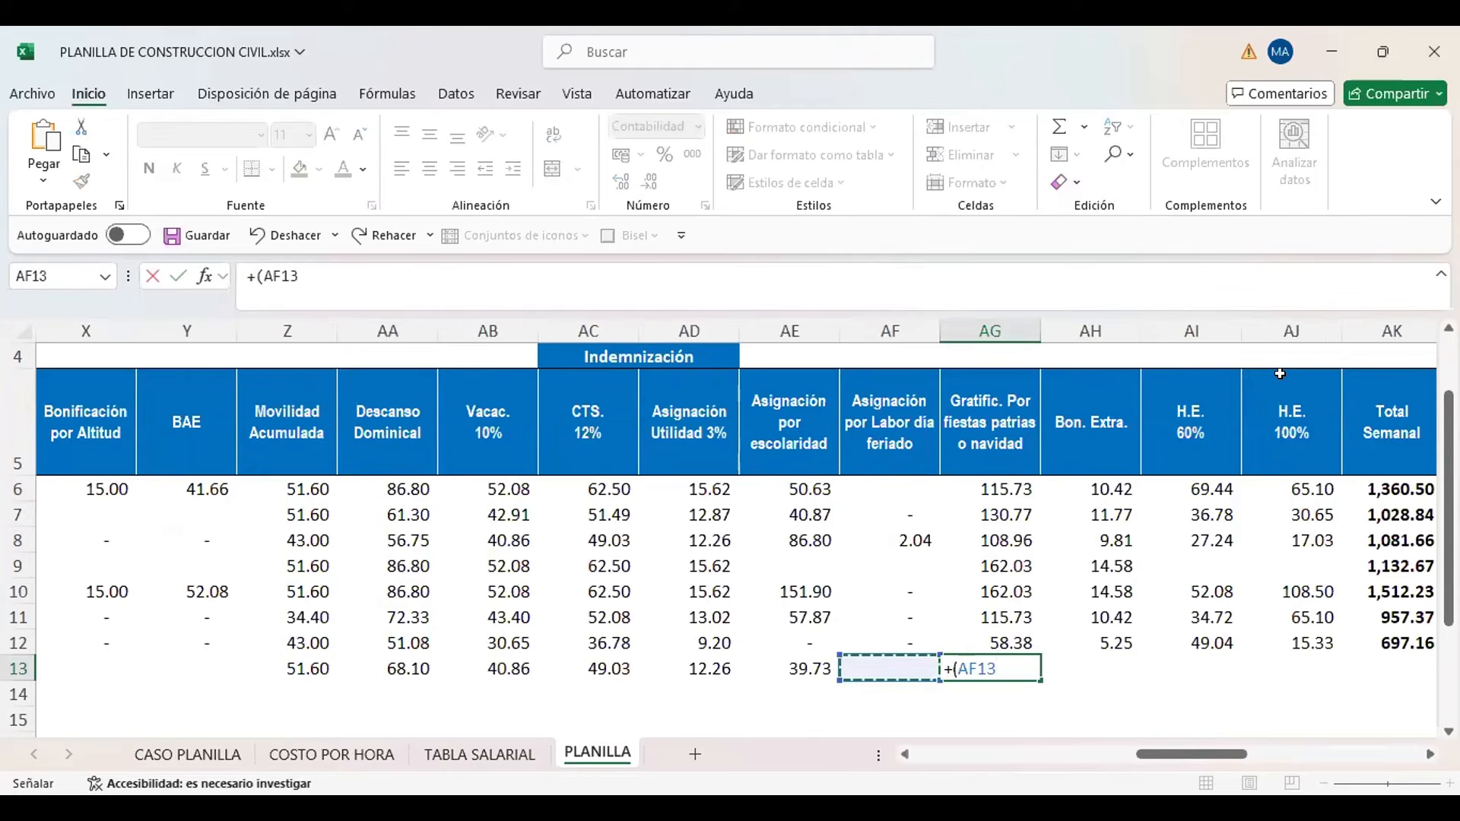
key(Left)
key(Left)
key(Left)
key(Left)
key(Left)
key(Left)
key(Left)
key(Left)
key(Left)
key(Left)
key(Left)
key(Left)
key(Left)
key(Left)
key(Left)
key(Left)
key(Left)
key(Left)
key(Left)
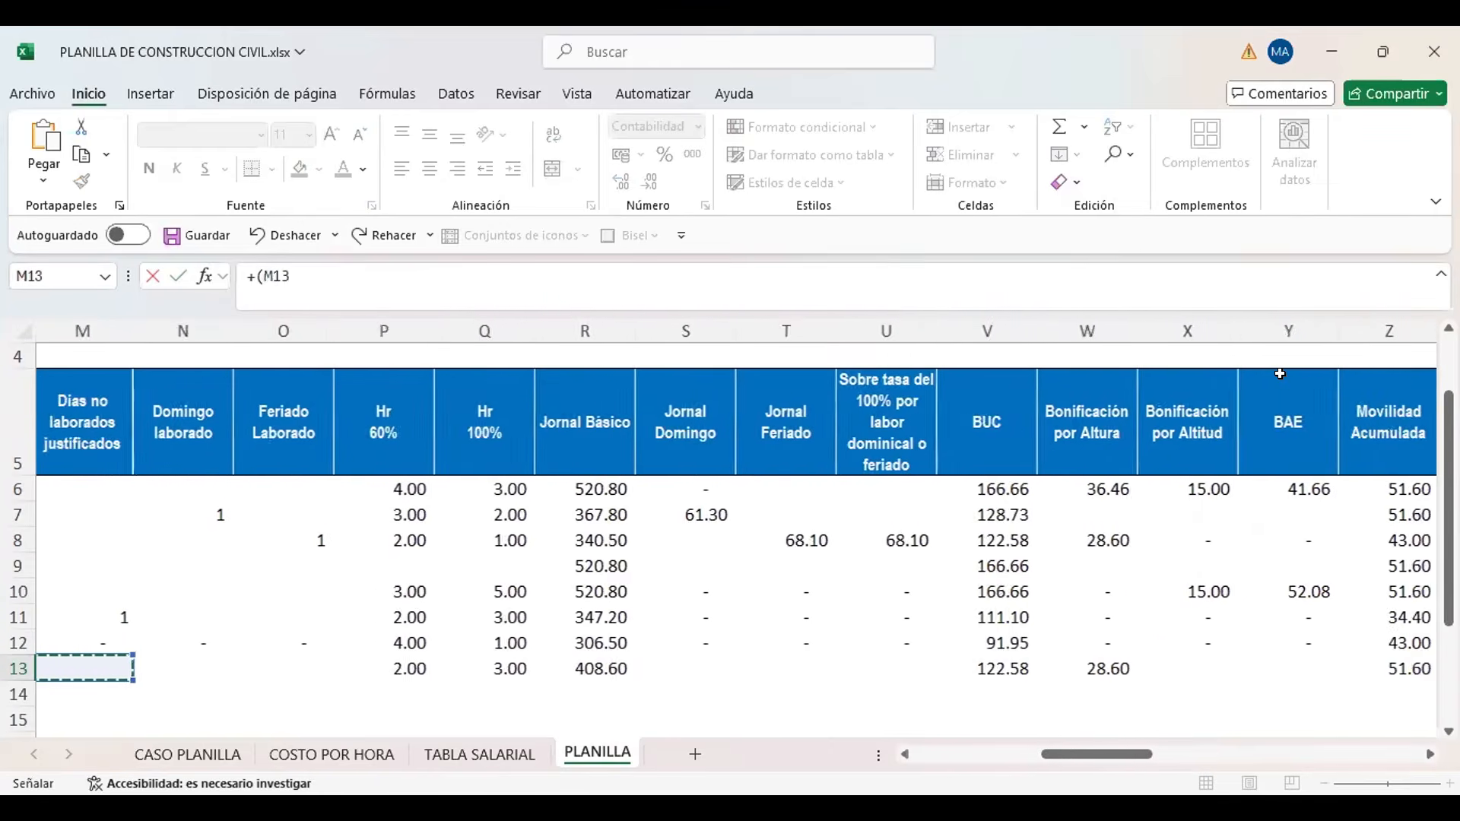
key(Left)
key(Left)
key(Left)
key(Right)
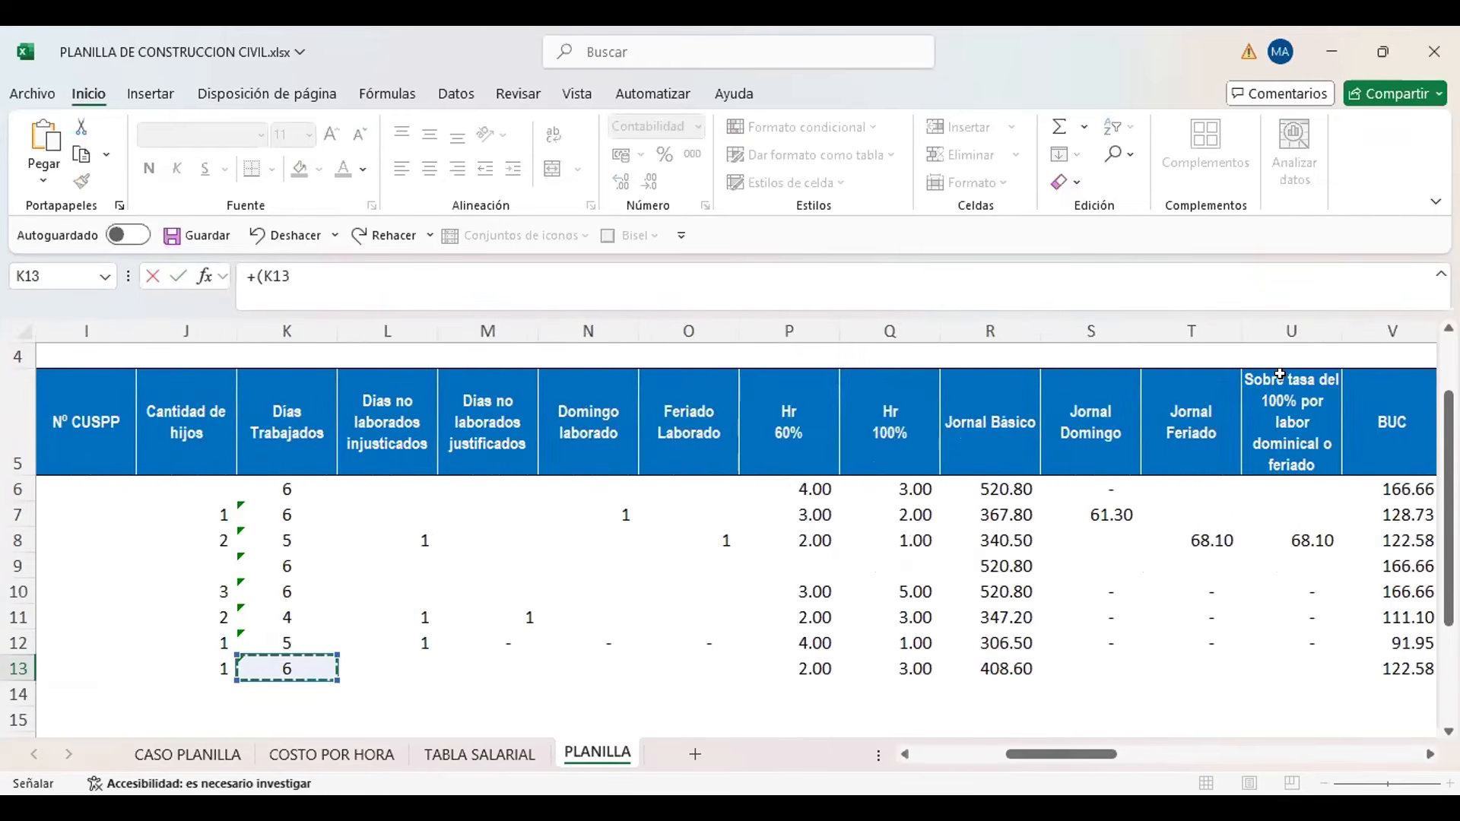
text(+1)
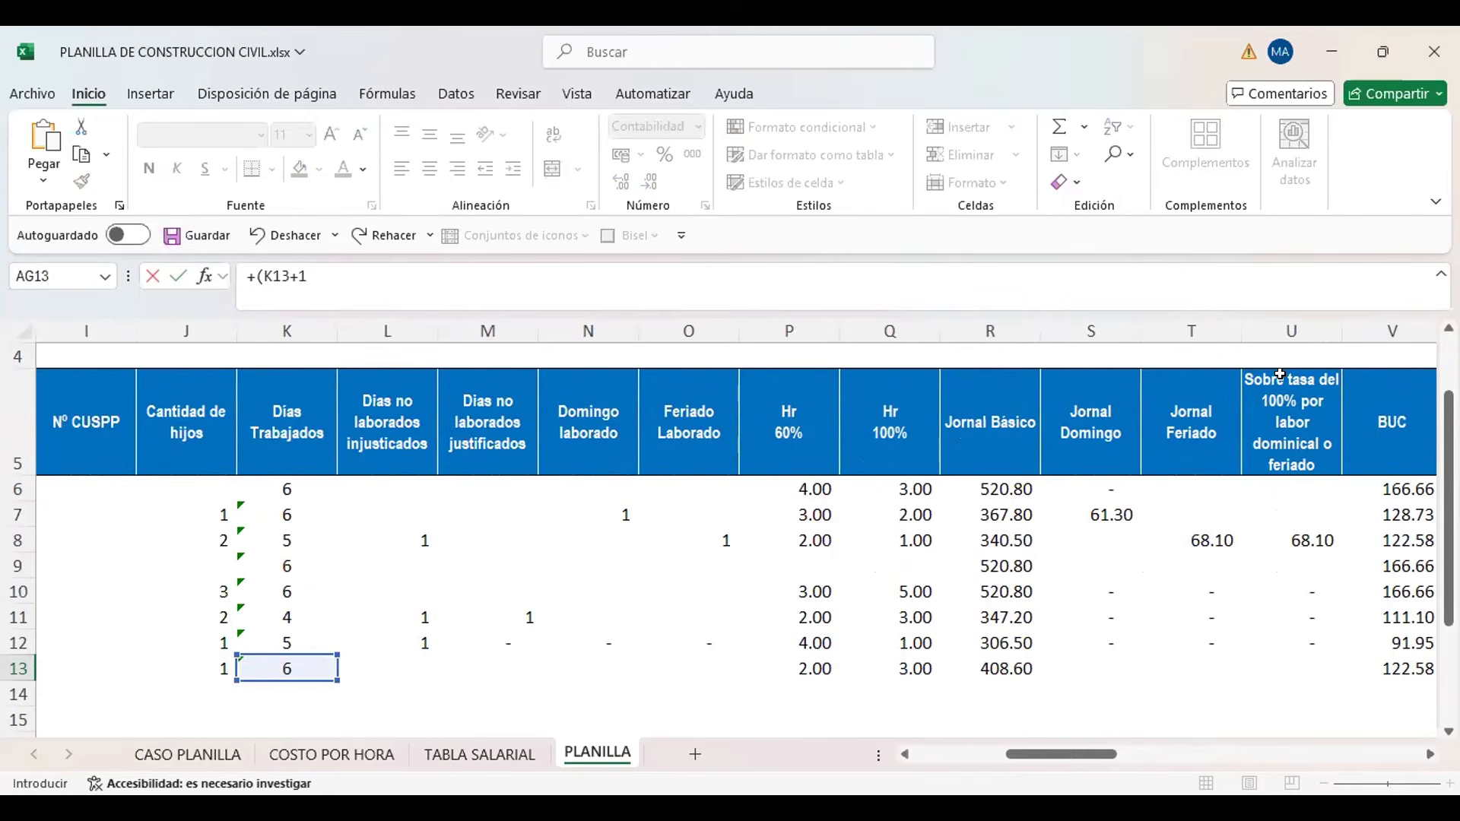
text()*)
click(507, 751)
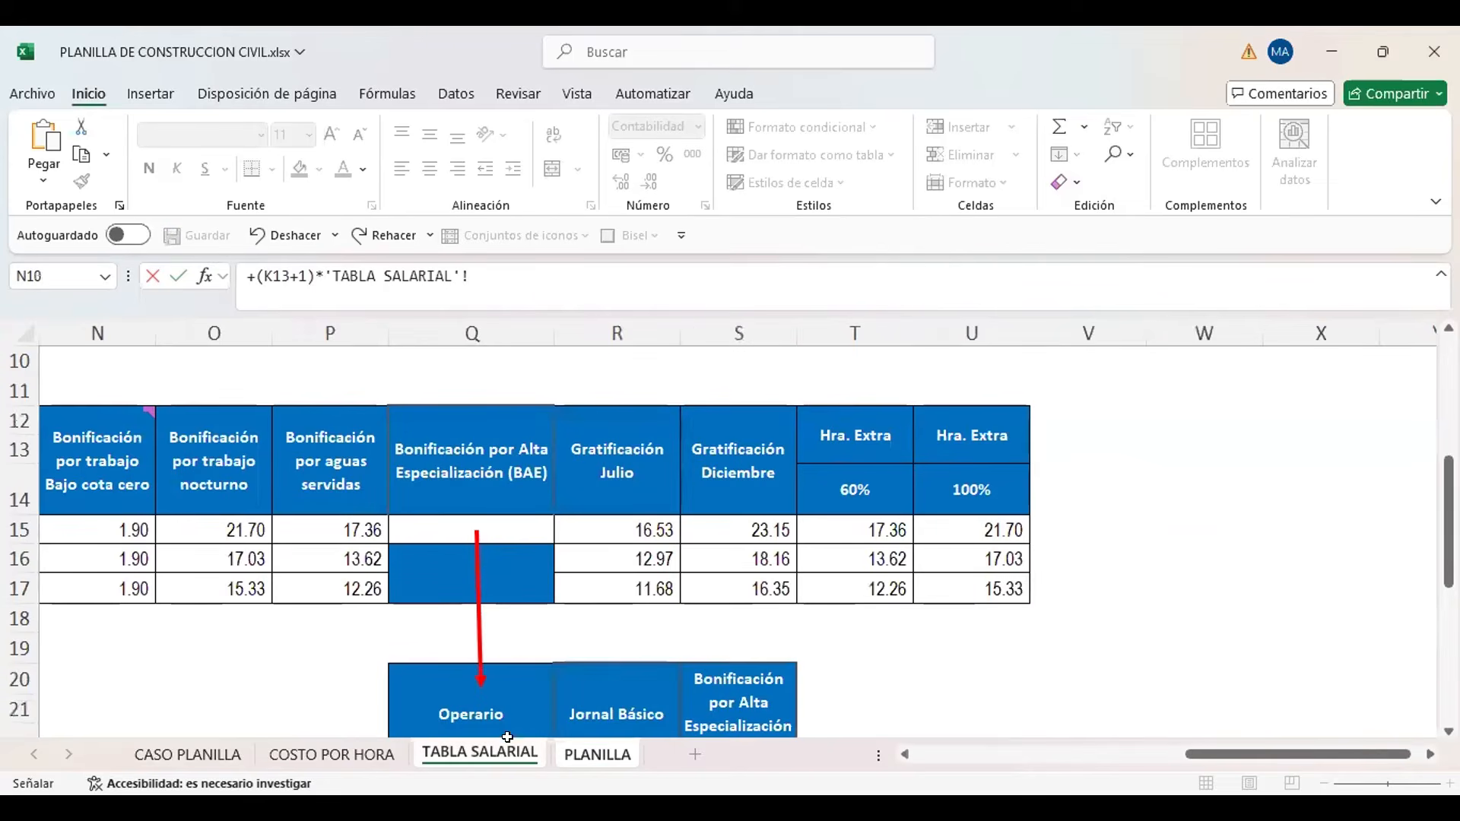
click(609, 547)
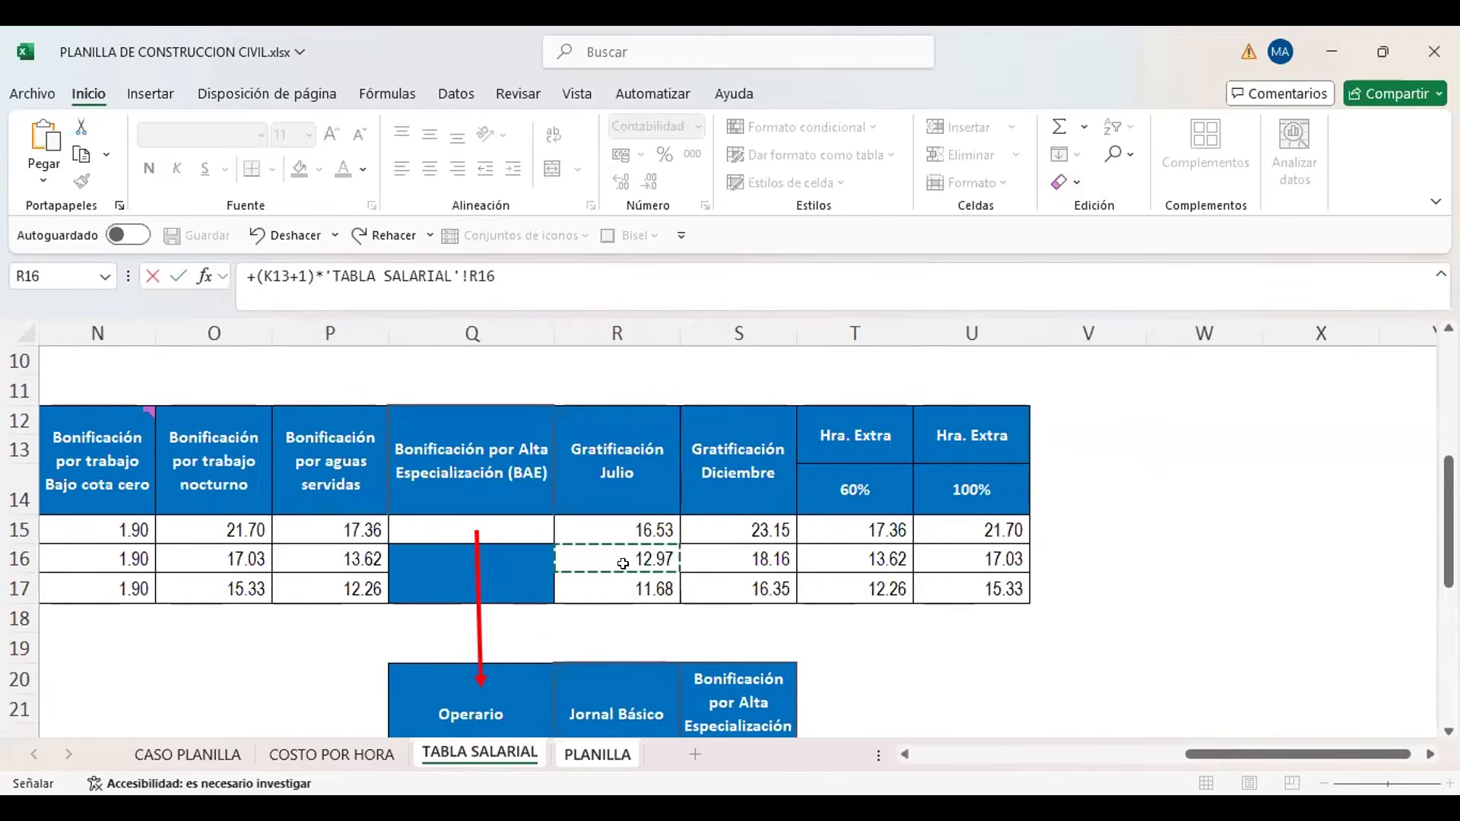
key(Return)
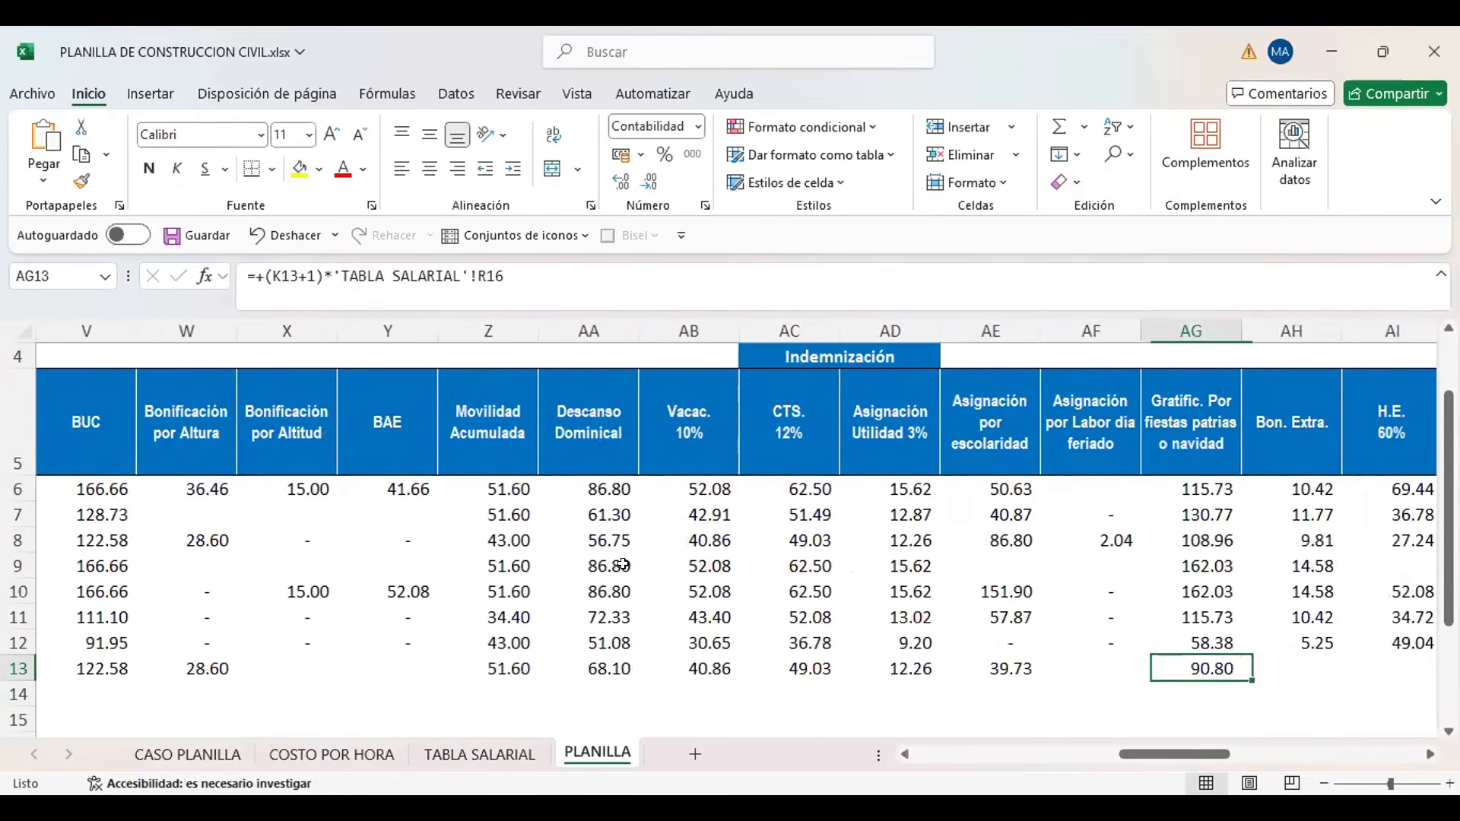
Calculate the new worker's Bon. Extra. in AH13 as 9% of the Gratificación in AG13
scroll(623, 565, right, 2)
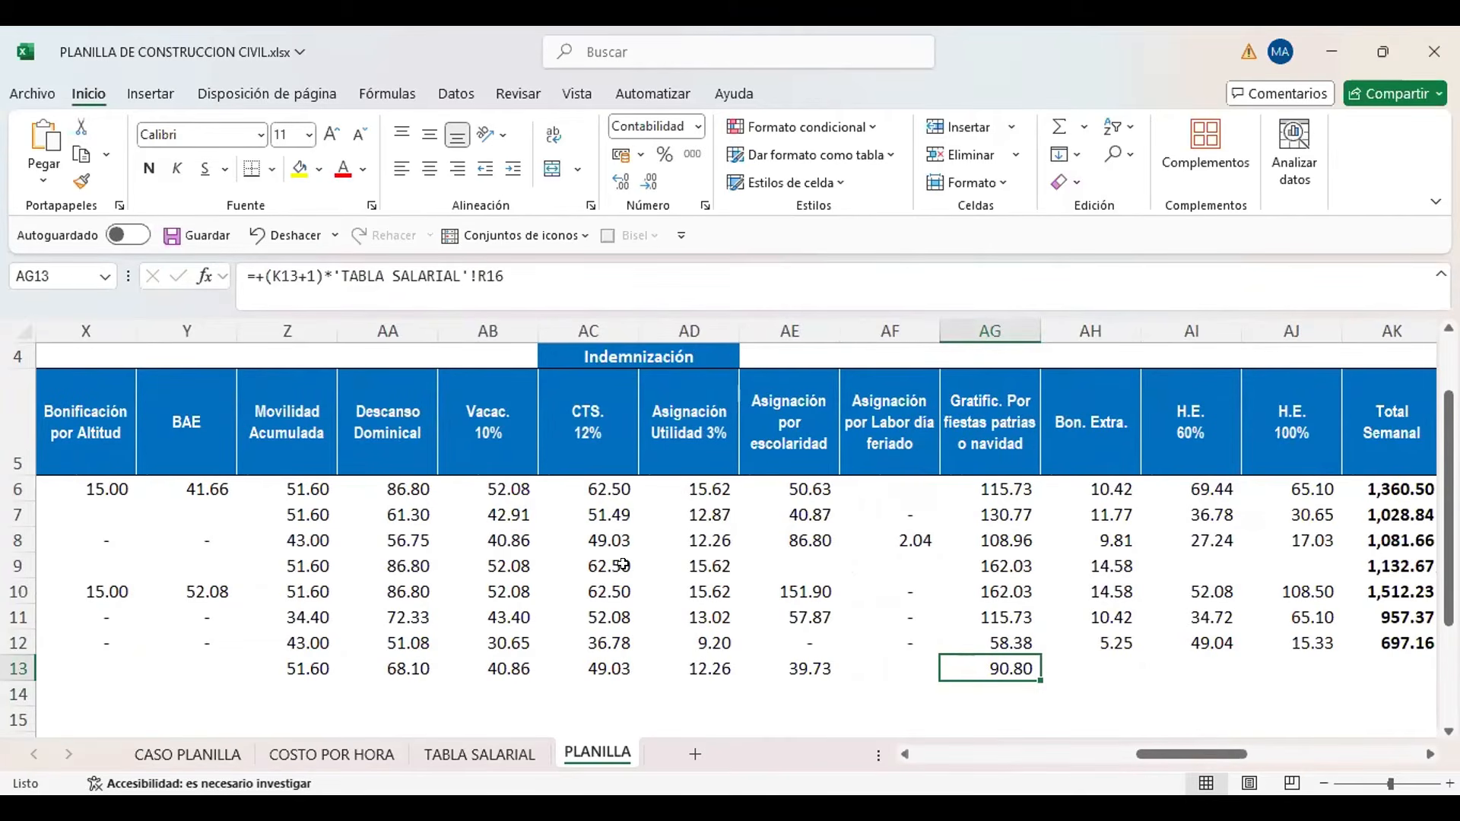
key(Right)
text(+)
key(Left)
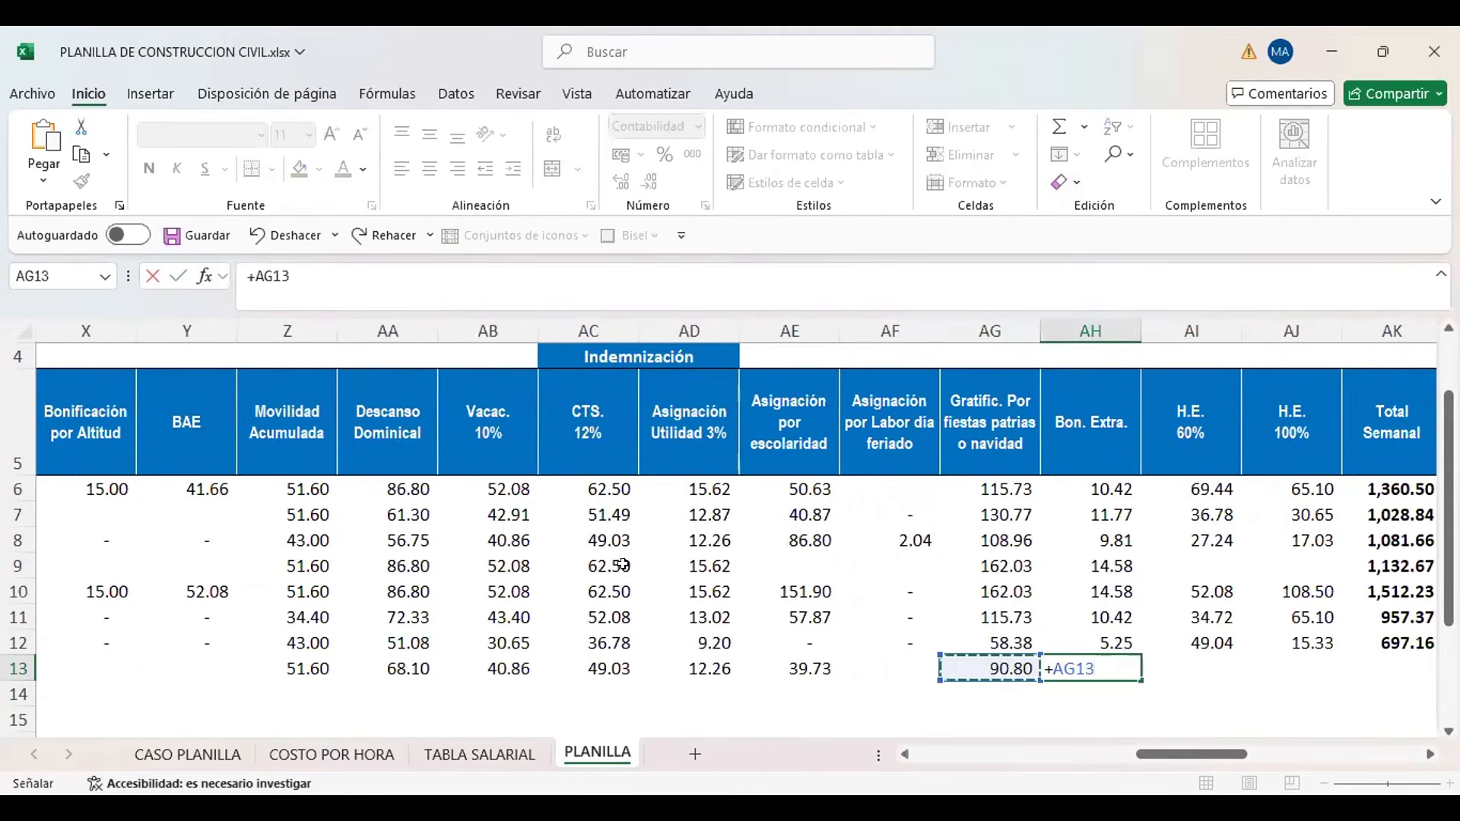
text(*9%)
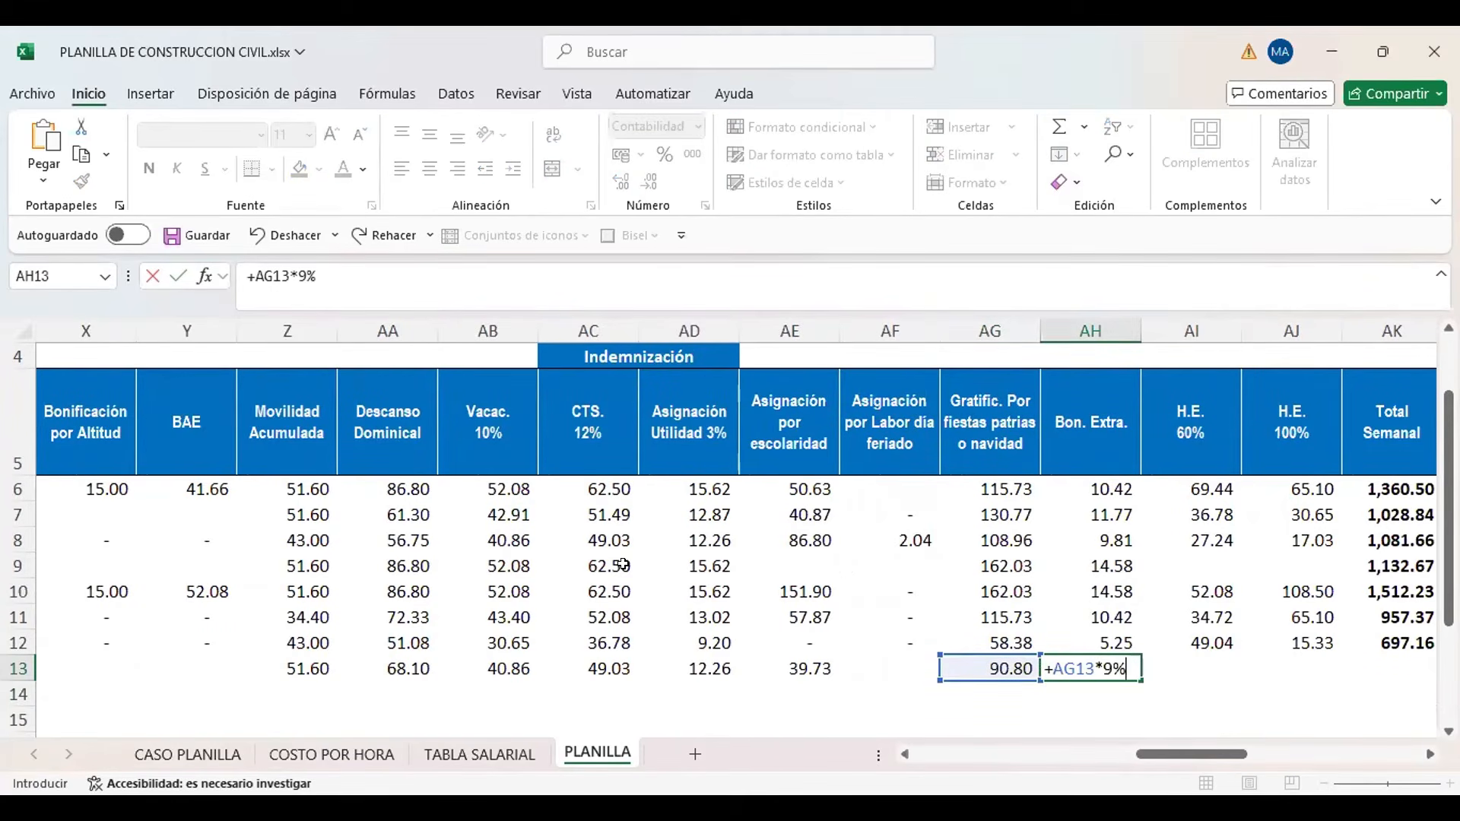
key(ctrl+Return)
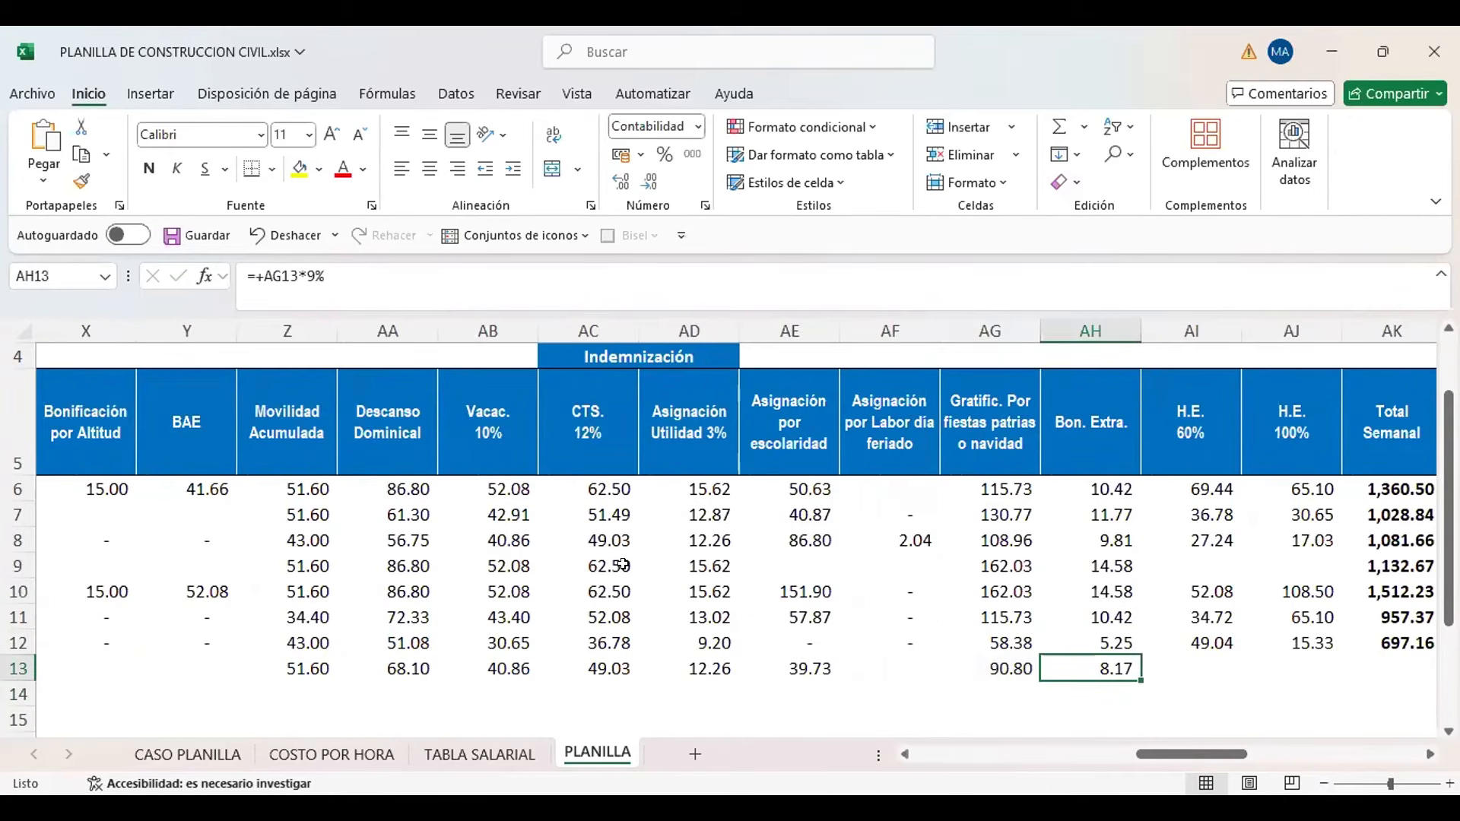
Examine the new worker's H.E. 60% and H.E. 100% cells, AI13 and AJ13
key(Left)
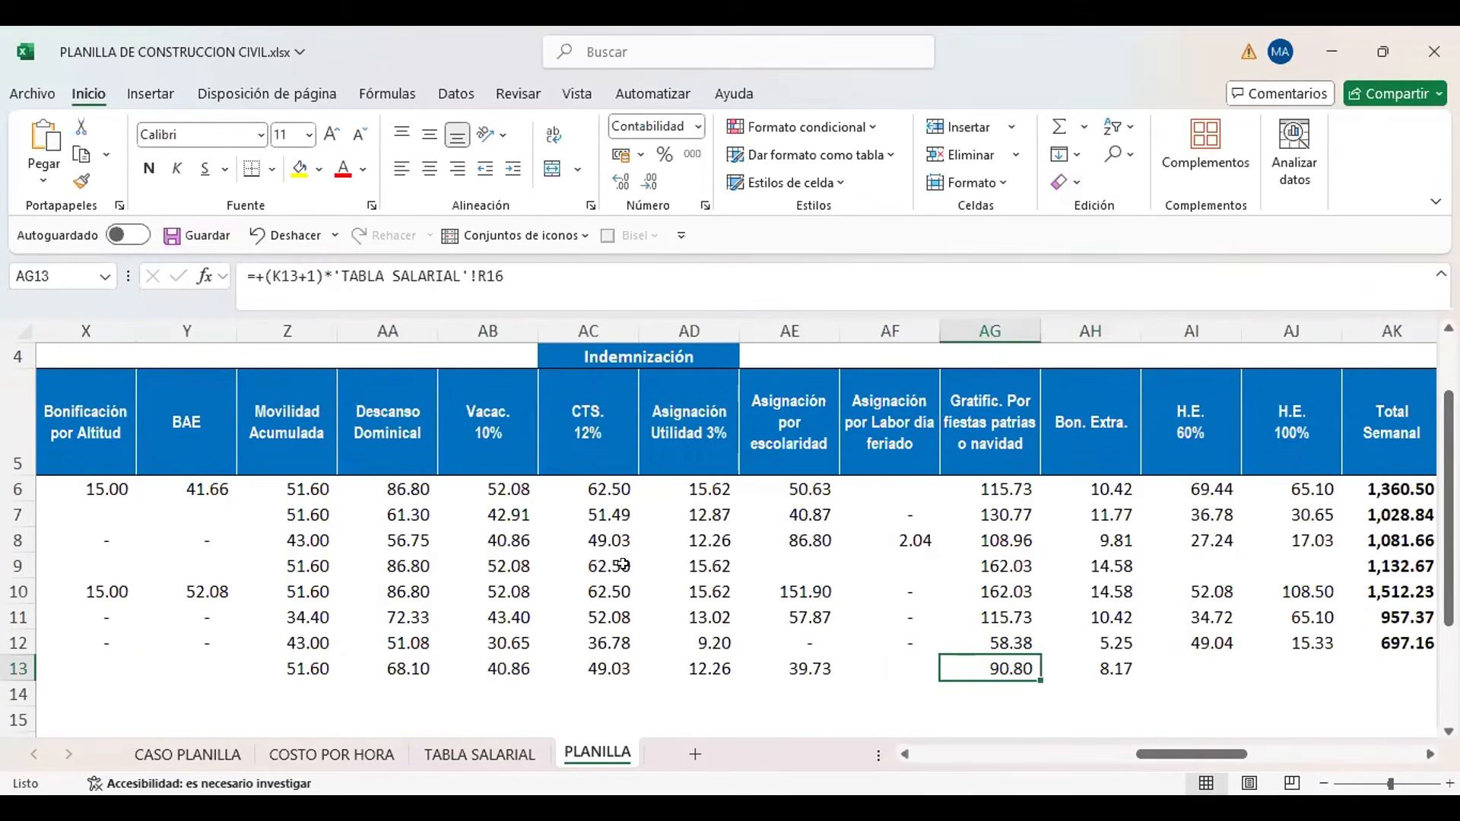
key(Left)
key(Left)
key(Left)
key(Left)
key(Right)
key(Right)
key(Right)
key(Right)
key(Right)
key(Right)
key(shift+Right)
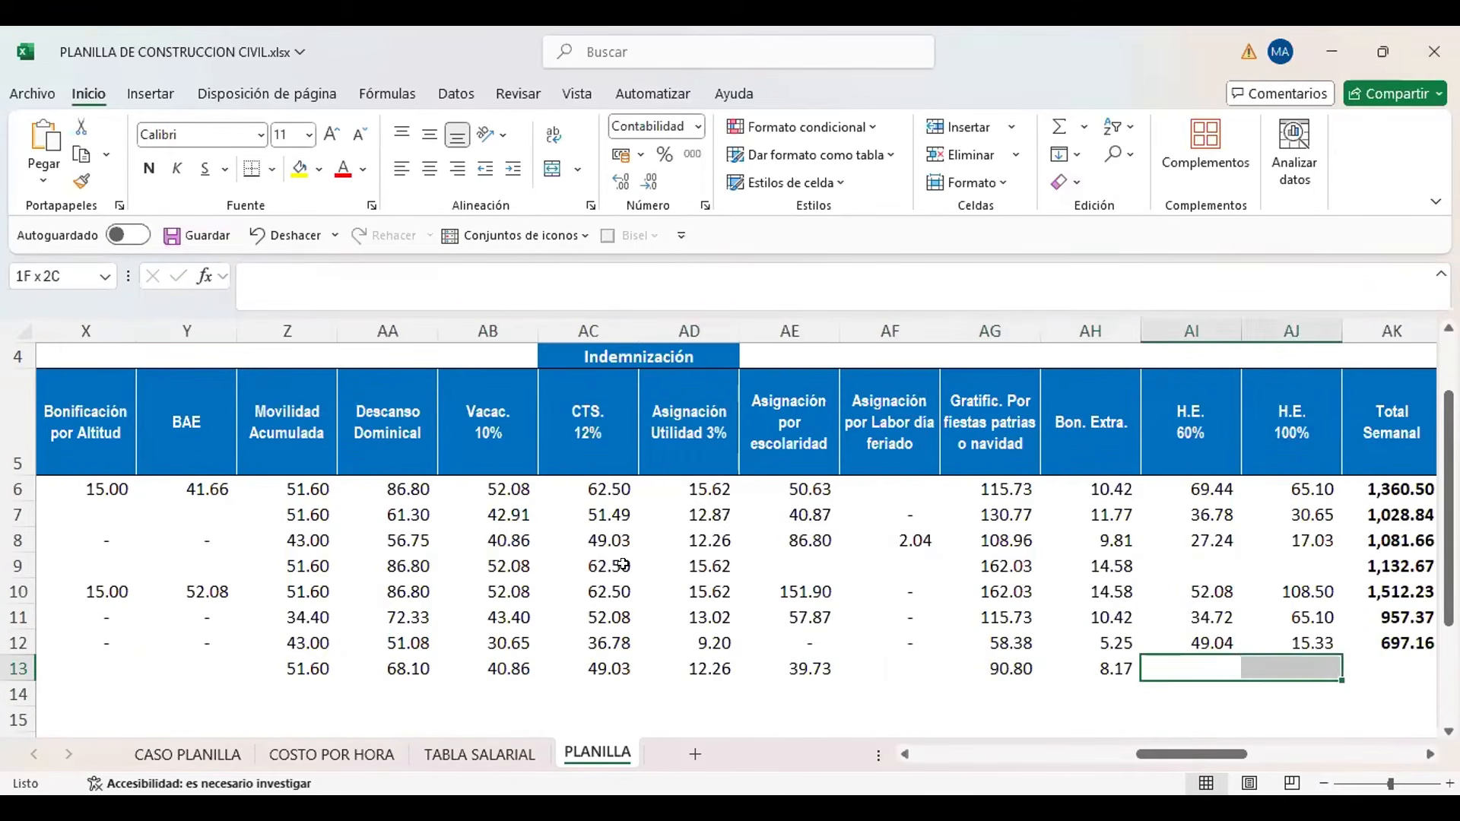
key(shift+Left)
key(shift+Right)
Check the new worker's overtime hours at 60% and 100% in cells P13 and Q13
key(Left)
key(Left)
key(Left)
key(Left)
key(Left)
key(Left)
key(Left)
key(Left)
key(Left)
key(Left)
key(Left)
key(Left)
key(Left)
key(Left)
key(Left)
key(Left)
key(Left)
key(Left)
key(Left)
key(Left)
key(Left)
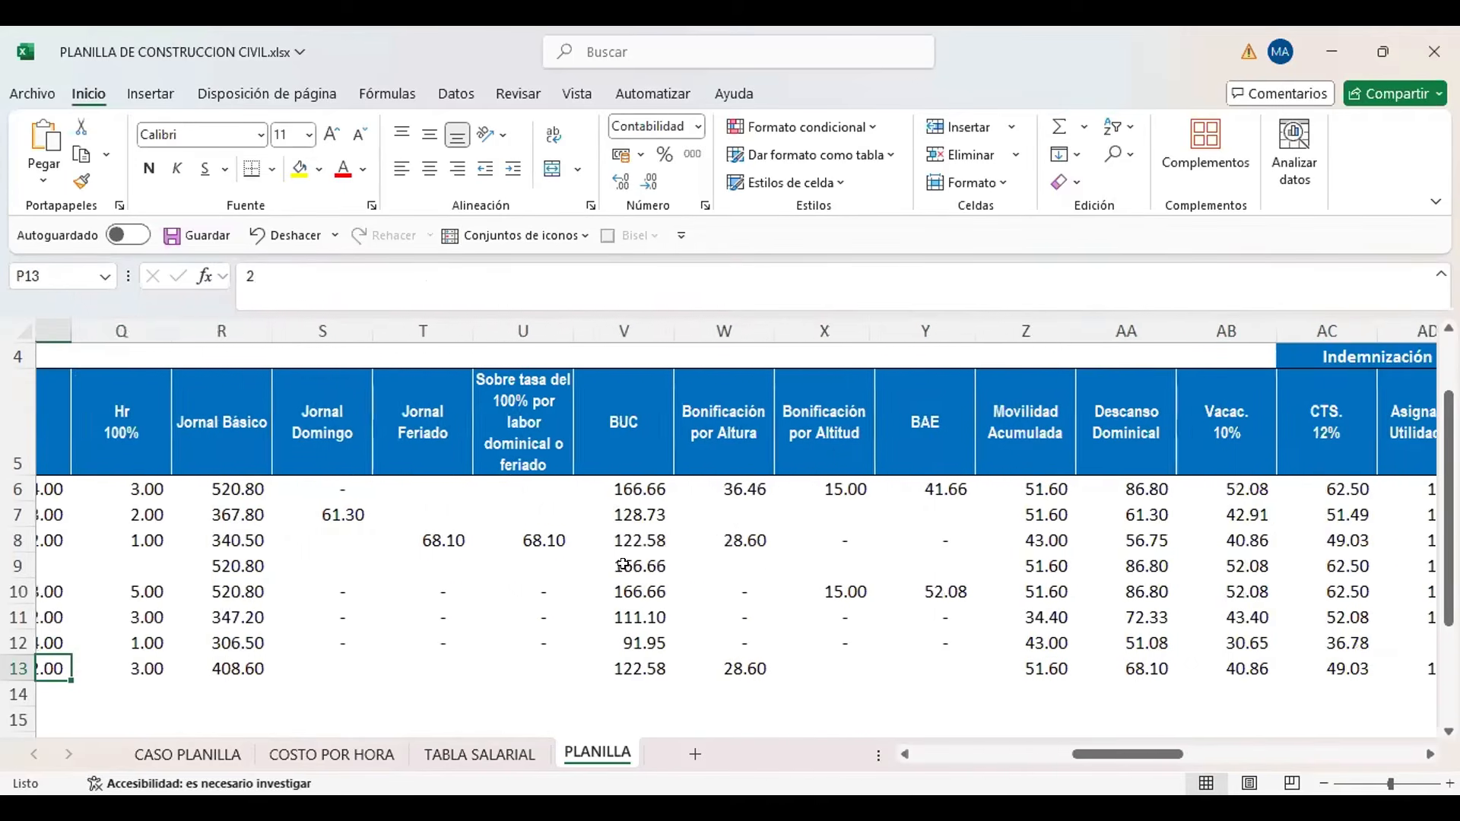
key(Right)
key(Right)
key(shift+Right)
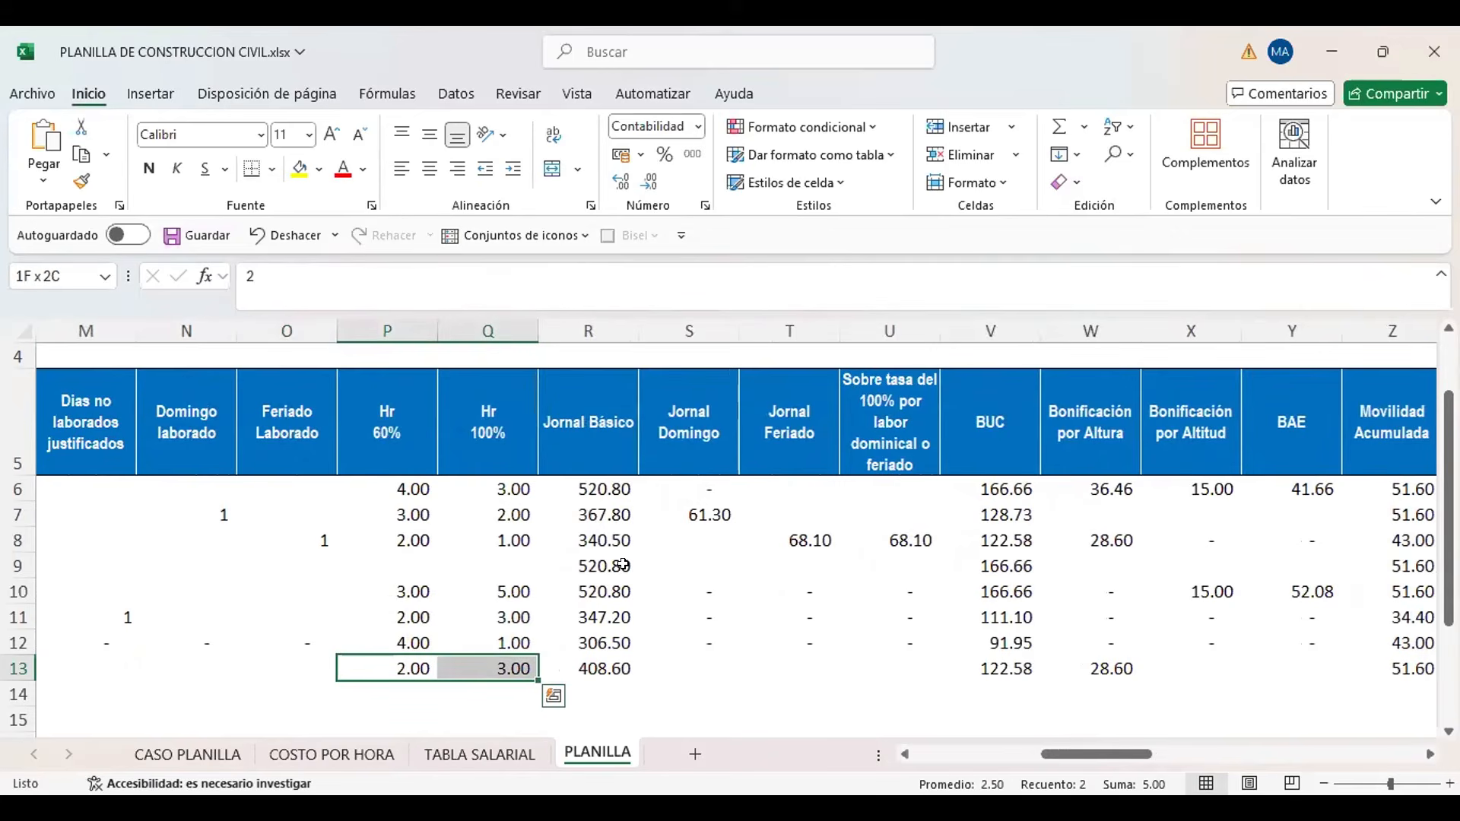
key(shift+Left)
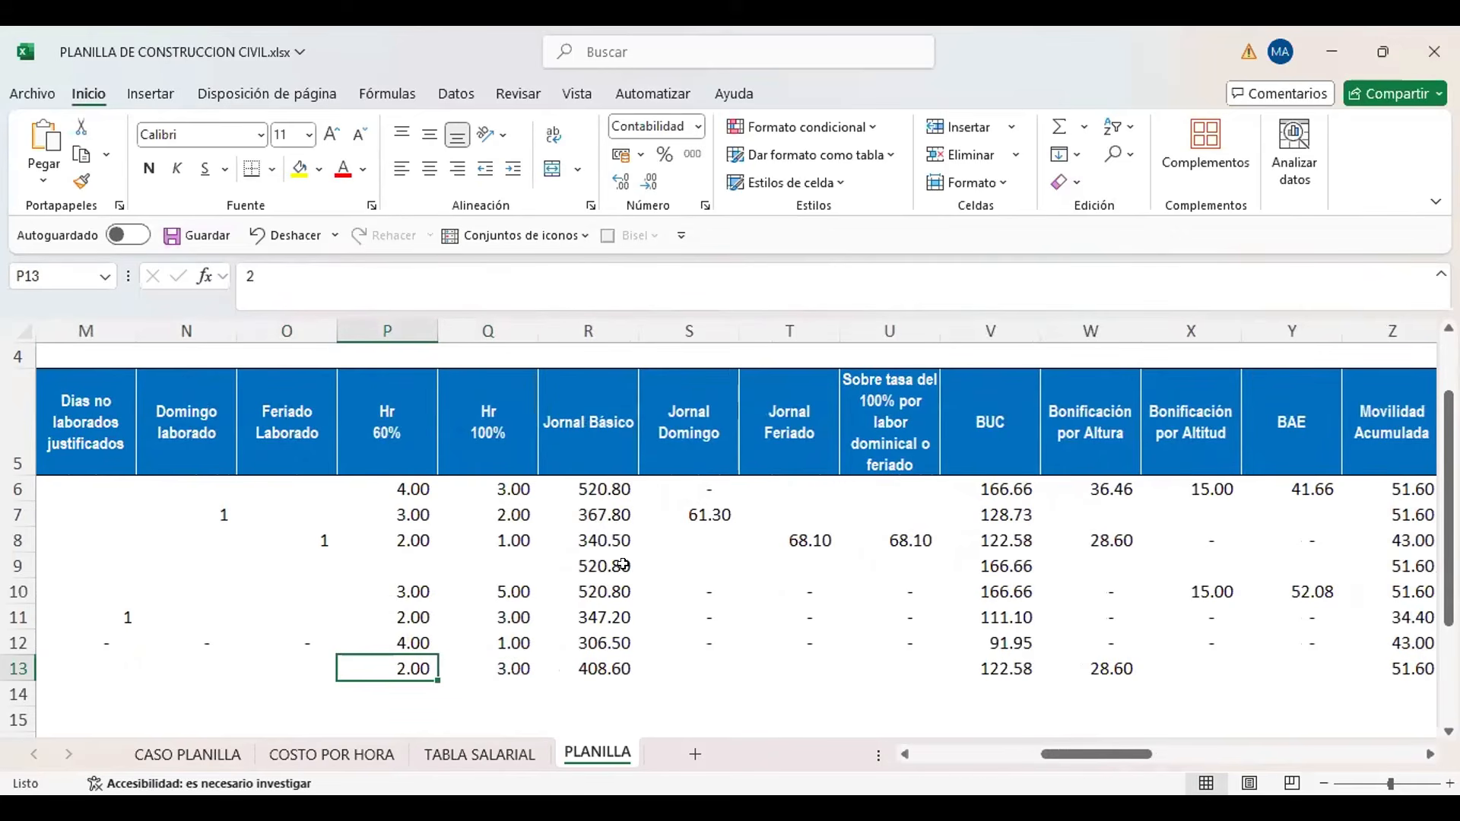
key(Right)
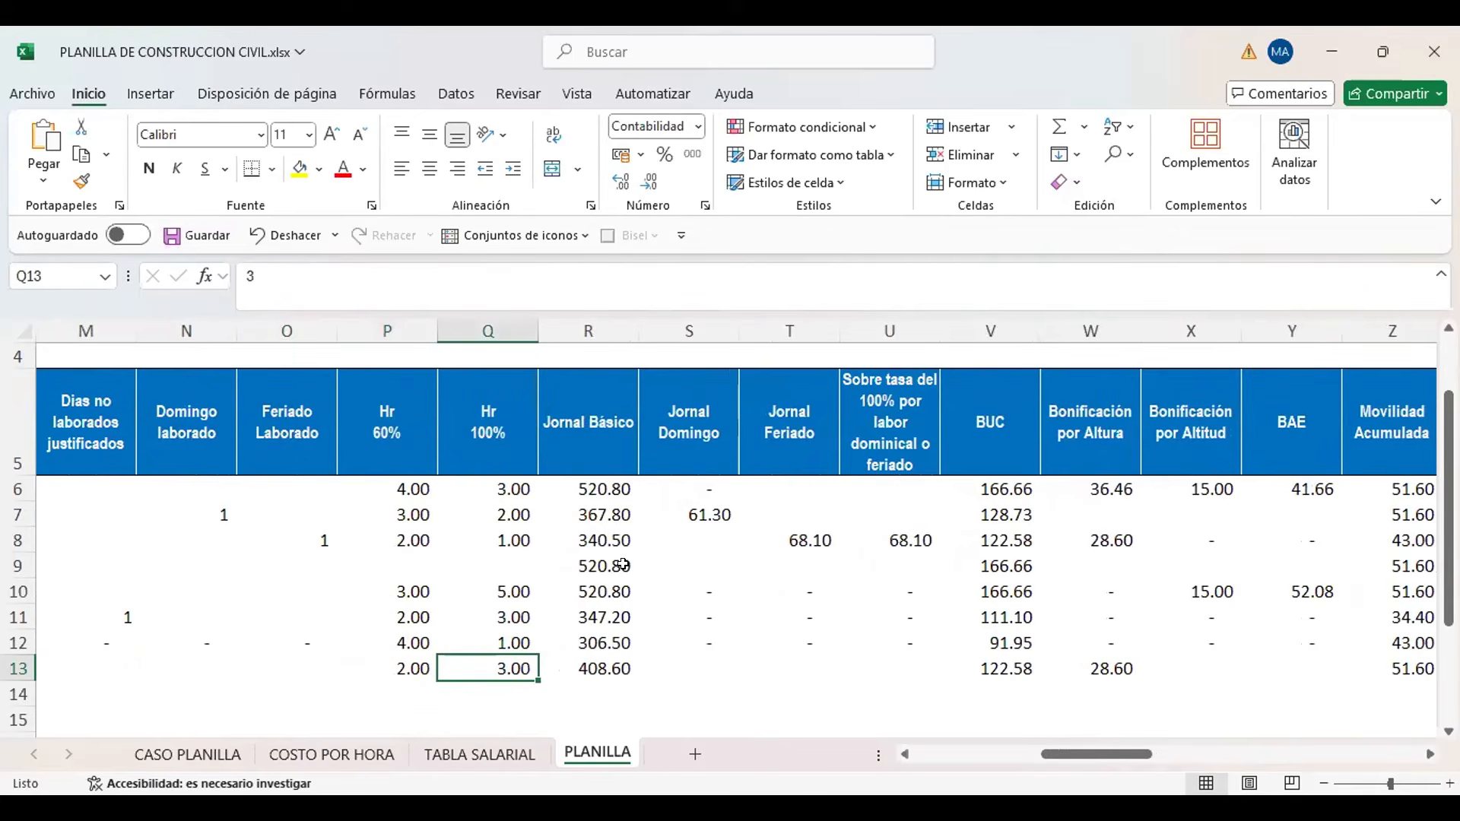
Calculate the new worker's H.E. 60% in PLANILLA AI13 as P13 multiplied by the Oficial 60% overtime rate in TABLA SALARIAL cell T16
key(Right)
key(Right)
key(Right)
key(Right)
key(Right)
key(Right)
key(Right)
key(Right)
key(Right)
key(Right)
key(Right)
key(Right)
key(Right)
key(Right)
key(Right)
key(Right)
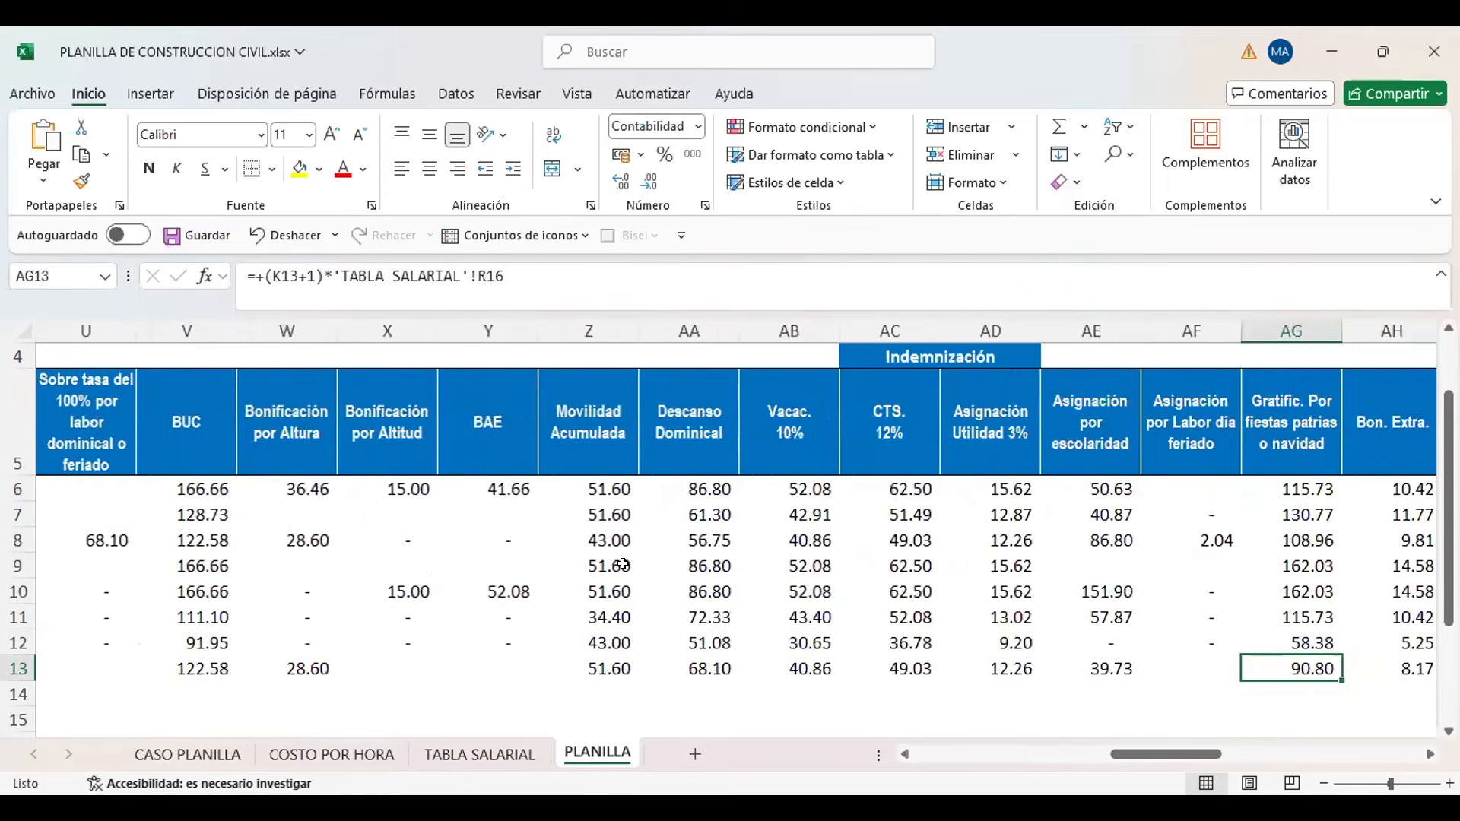
key(Right)
key(Right)
key(Right)
key(Right)
key(Right)
key(Left)
key(Left)
key(Left)
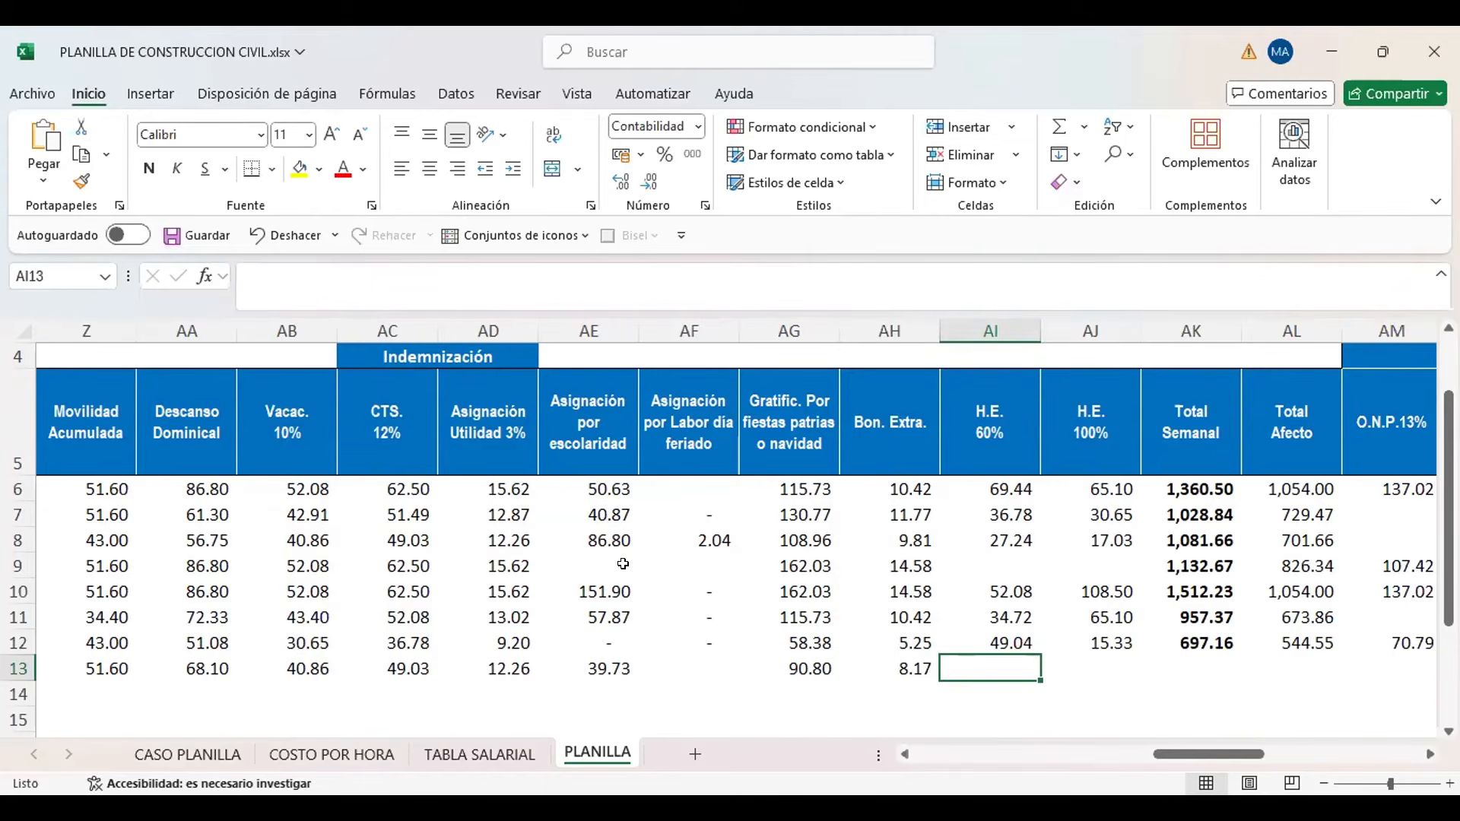
text(+)
key(Left)
key(Left)
key(Left)
key(Left)
key(Left)
key(Left)
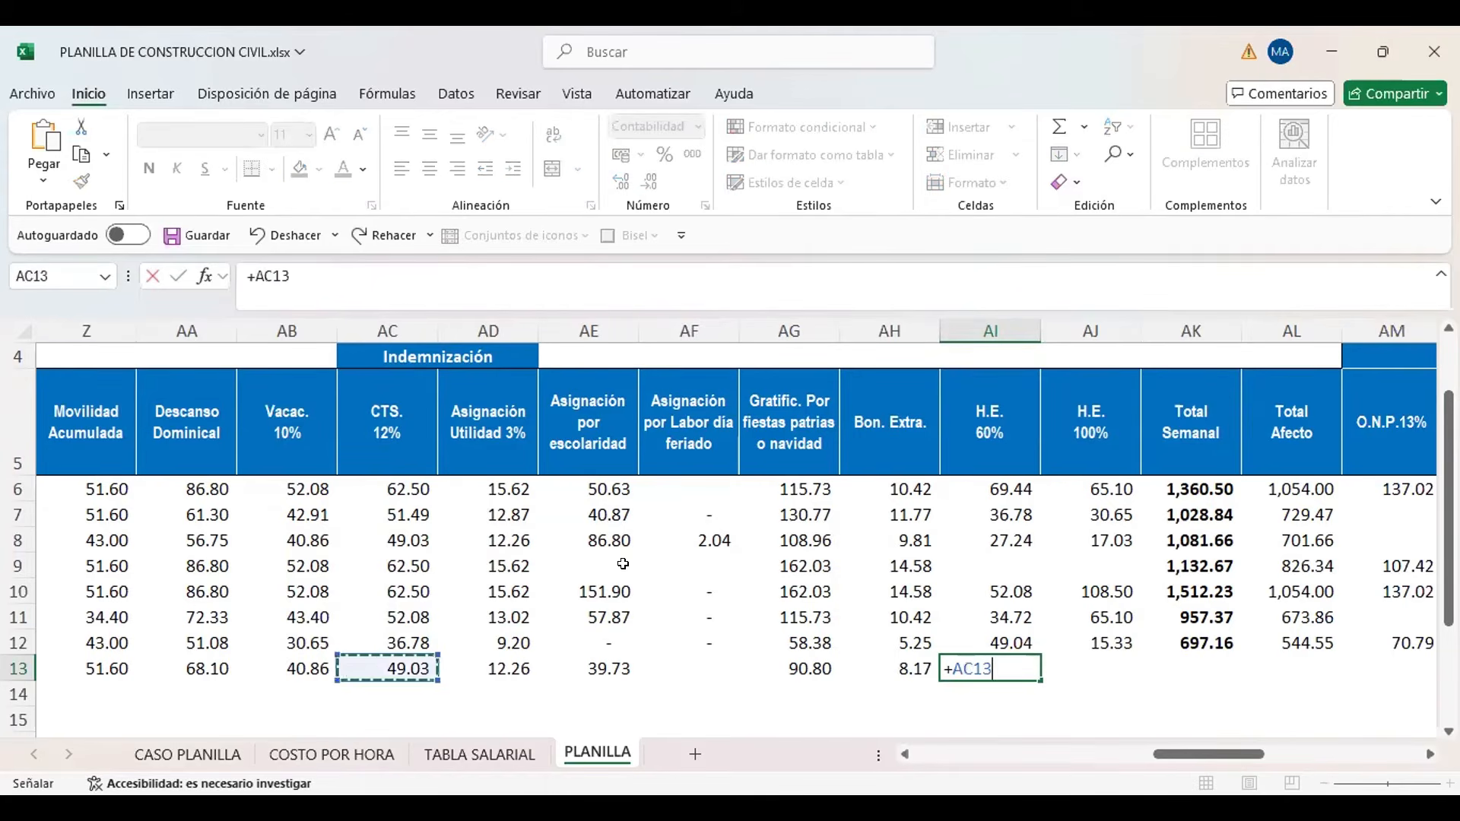
key(Left)
key(Left)
key(Left)
key(Left)
key(Left)
key(Left)
key(Left)
key(Left)
key(Left)
key(Left)
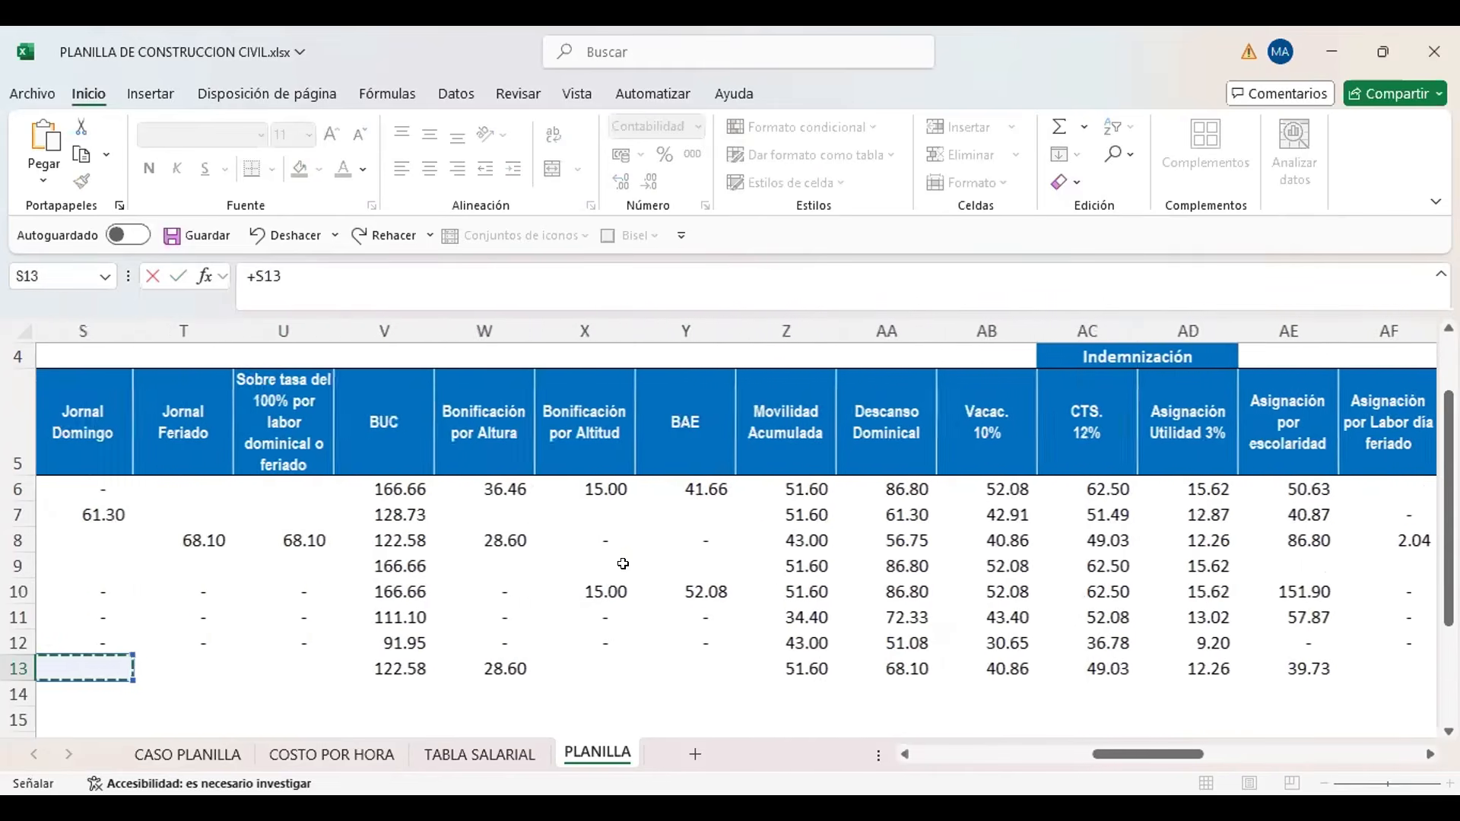
key(Left)
key(Left)
key(Left)
key(Left)
key(Right)
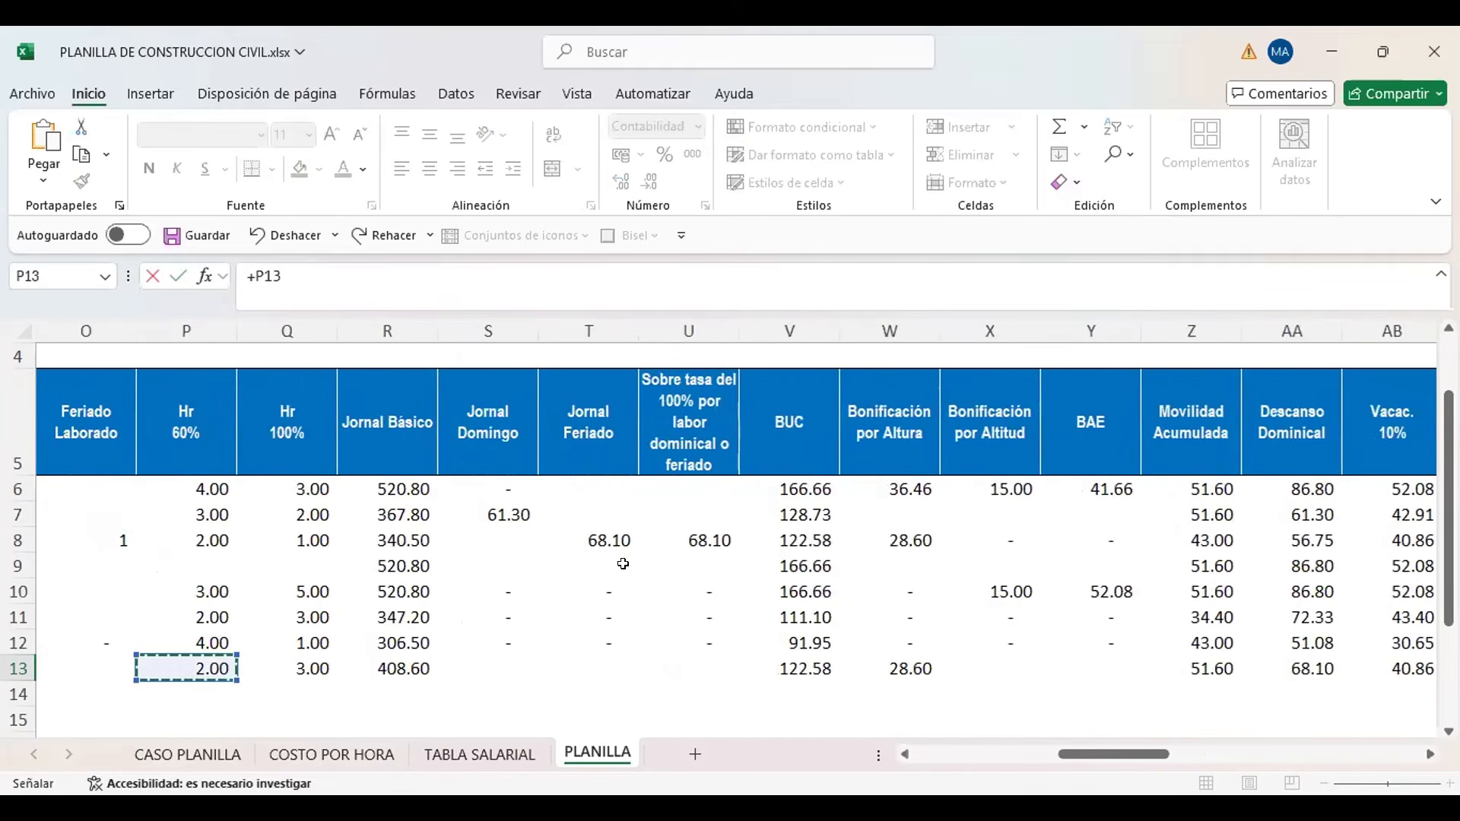
text(*)
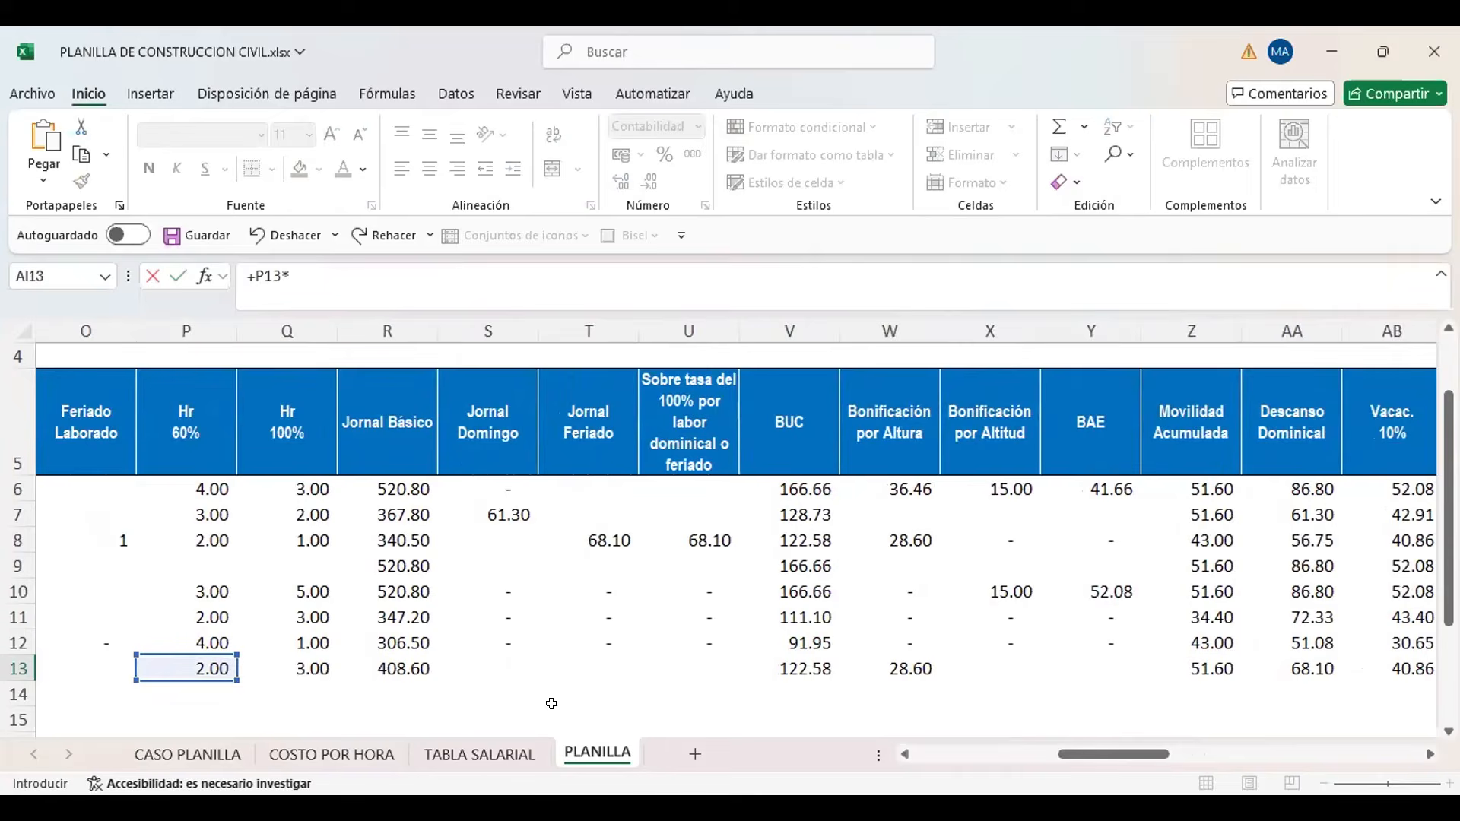
click(522, 753)
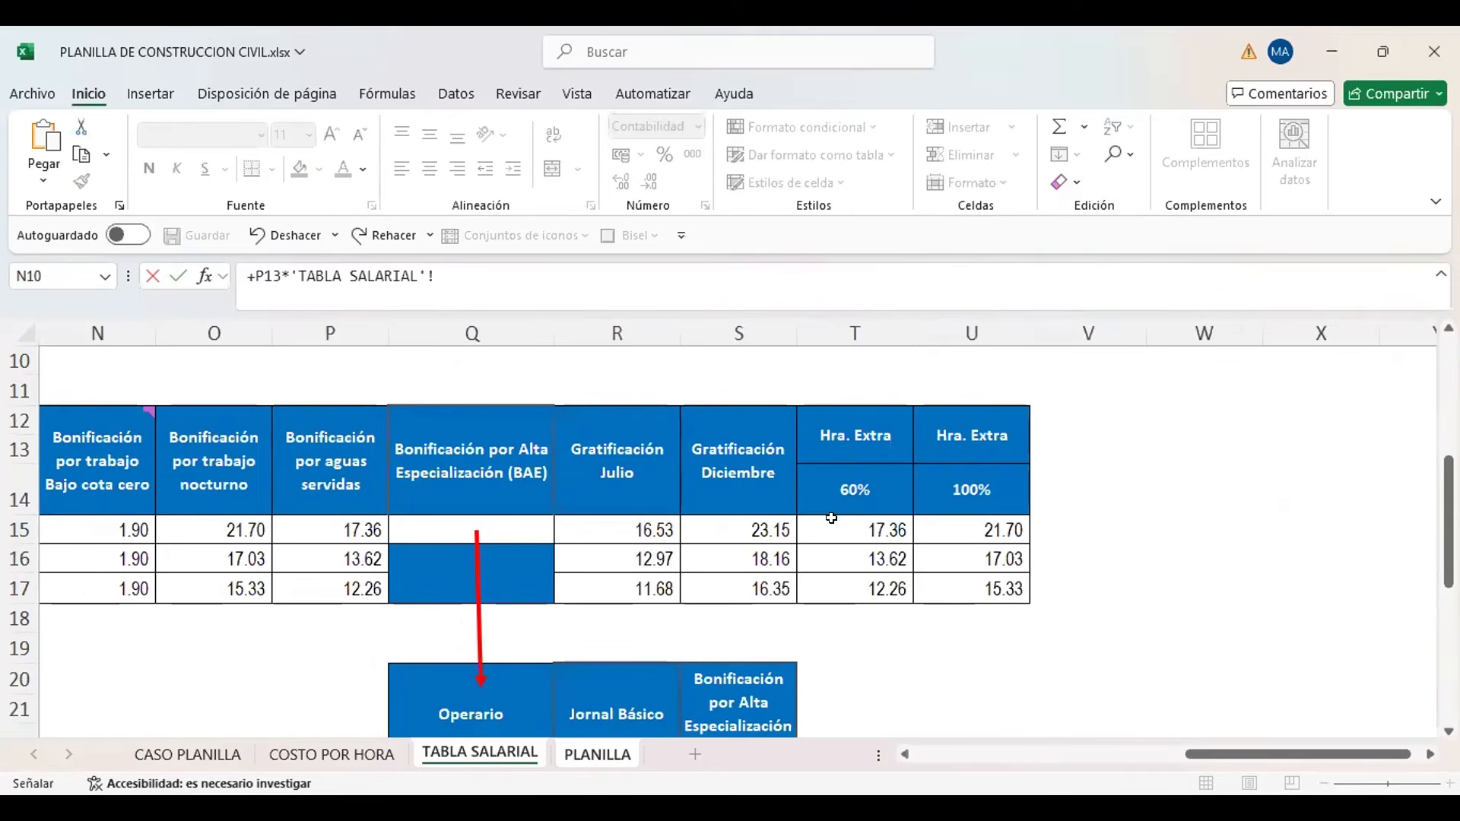
click(842, 549)
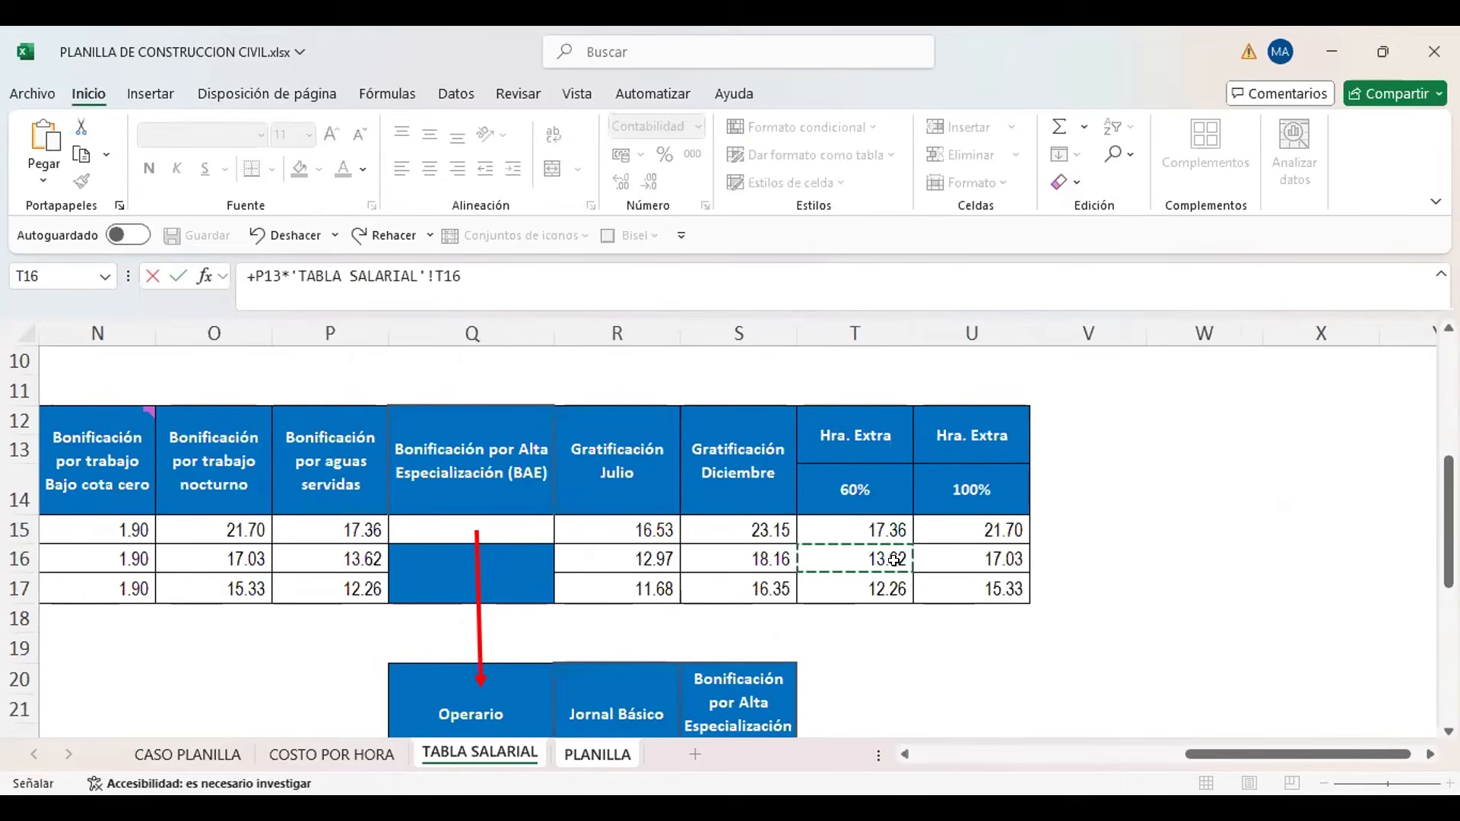
key(Return)
Calculate the new worker's H.E. 100% in PLANILLA AJ13 as Q13 multiplied by the Oficial 100% overtime rate in TABLA SALARIAL cell U16
key(Up)
key(Right)
text(+)
key(Left)
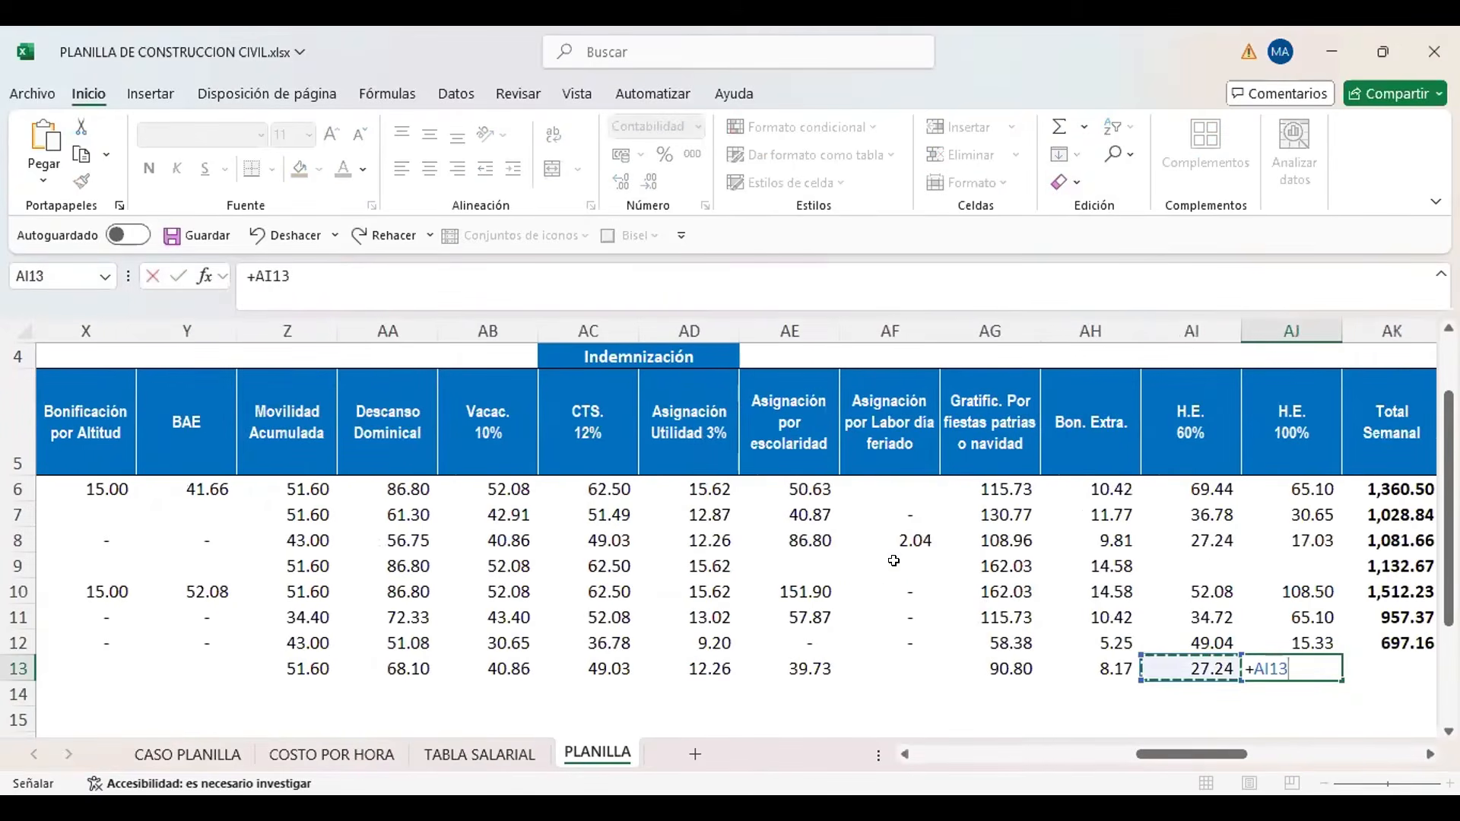
key(Left)
key(Left)
key(Left)
key(Left)
key(Left)
key(Left)
key(Left)
key(Left)
key(Left)
key(Left)
key(Left)
key(Left)
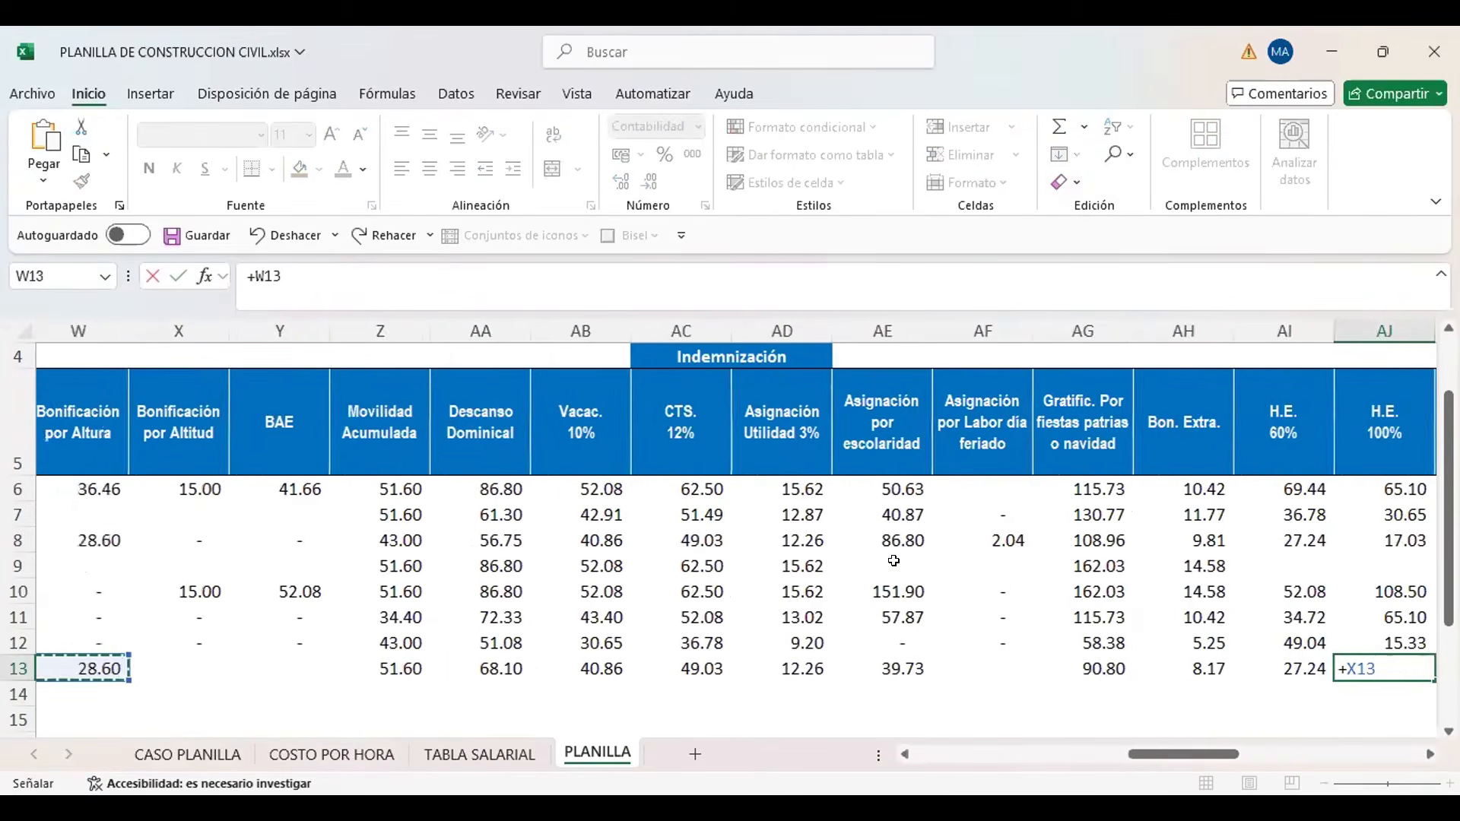
key(Left)
key(Left)
key(Left)
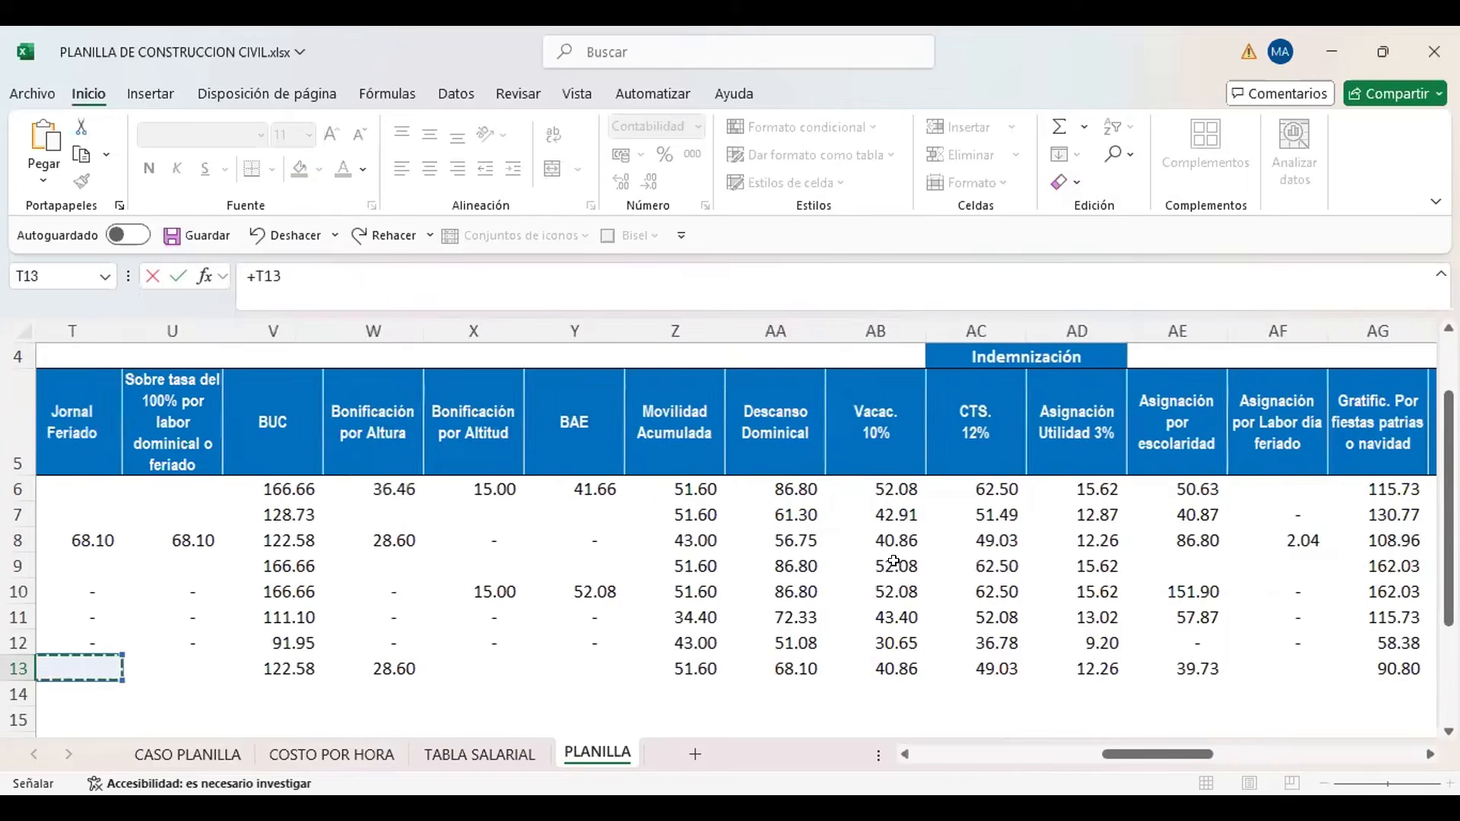
key(Left)
key(Left)
key(Left)
key(Left)
key(Left)
key(Left)
key(Right)
key(Right)
key(Right)
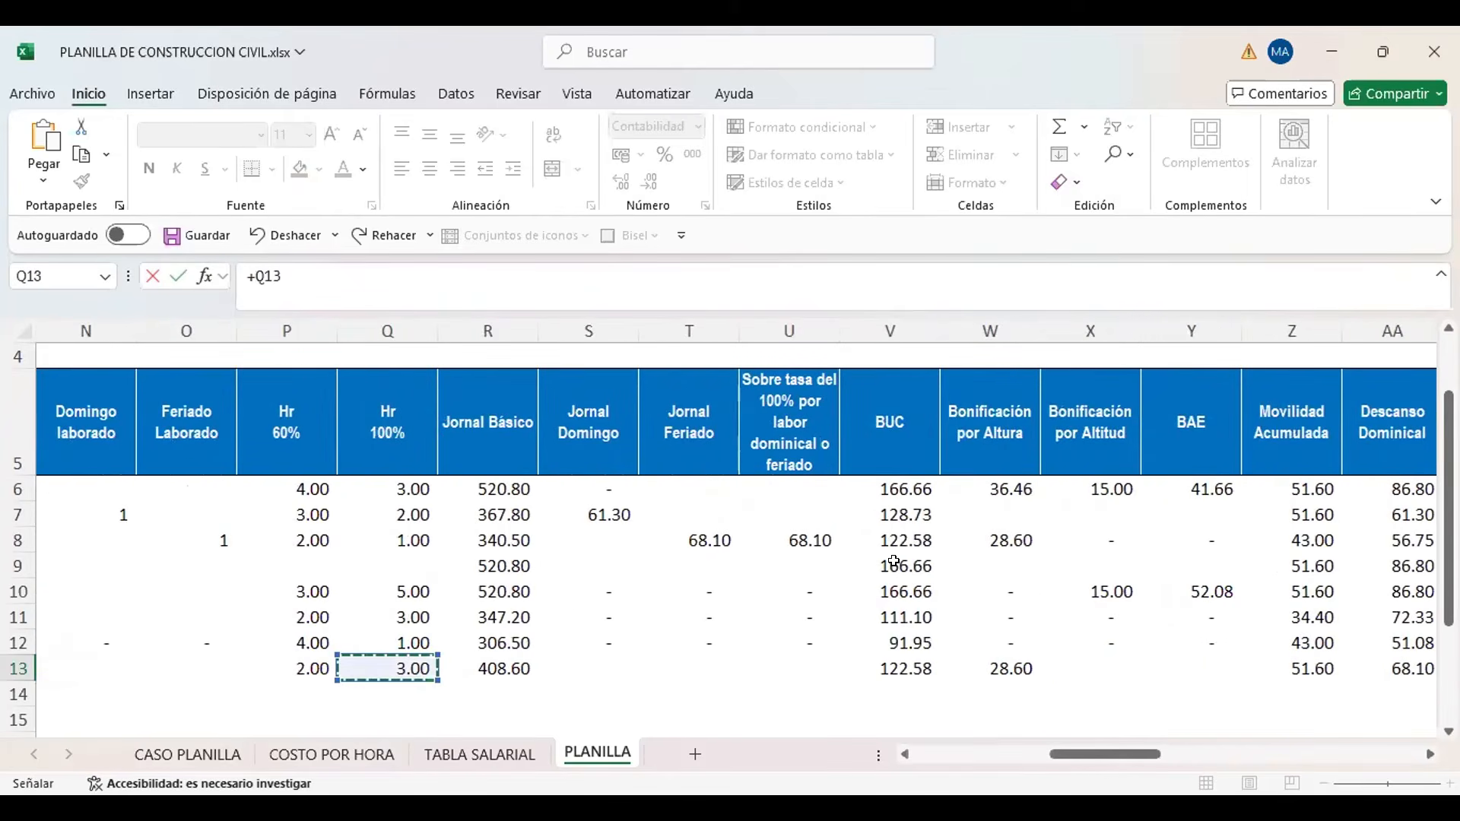
text(*)
click(530, 754)
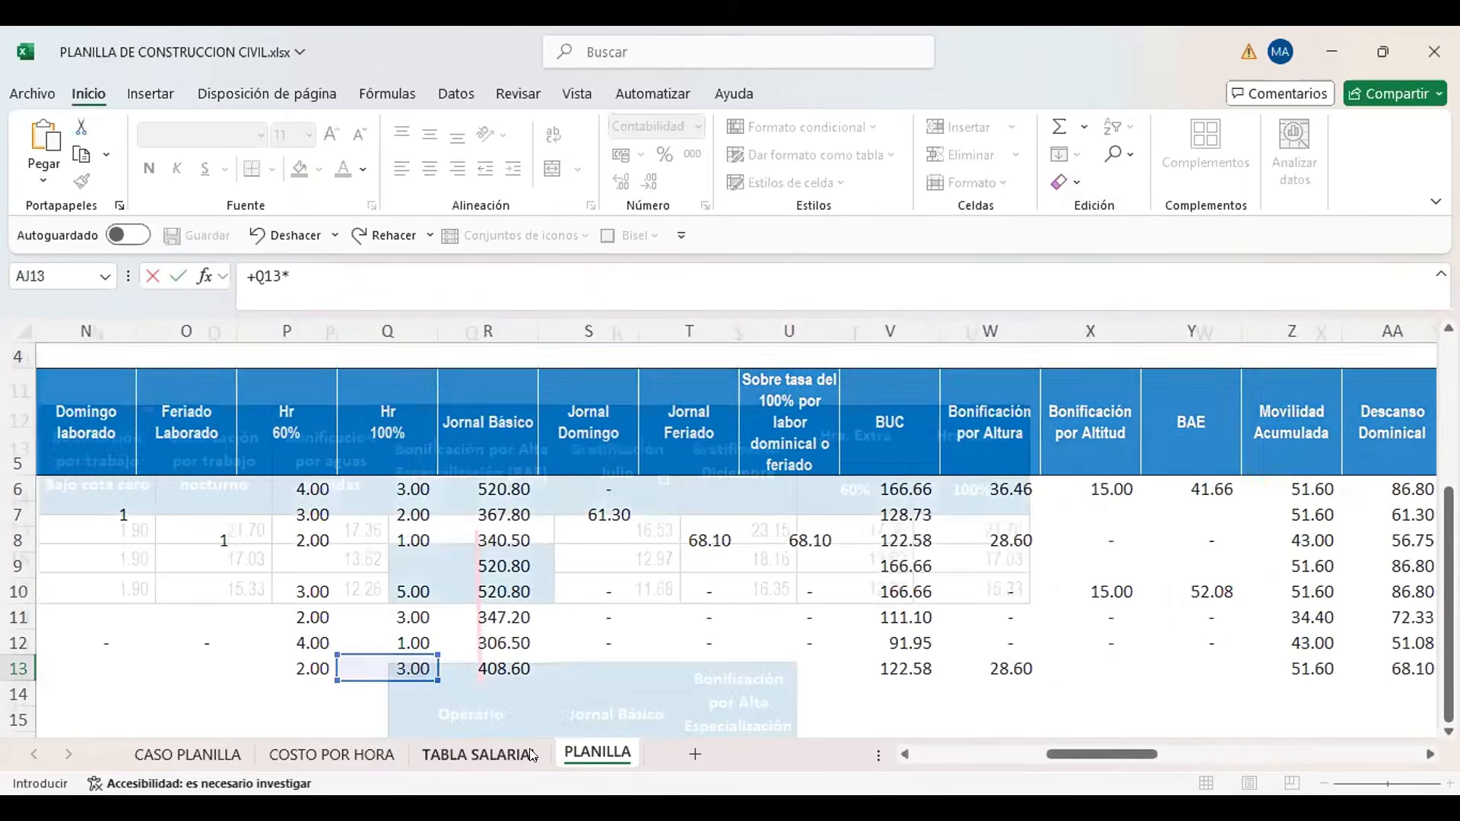
click(940, 562)
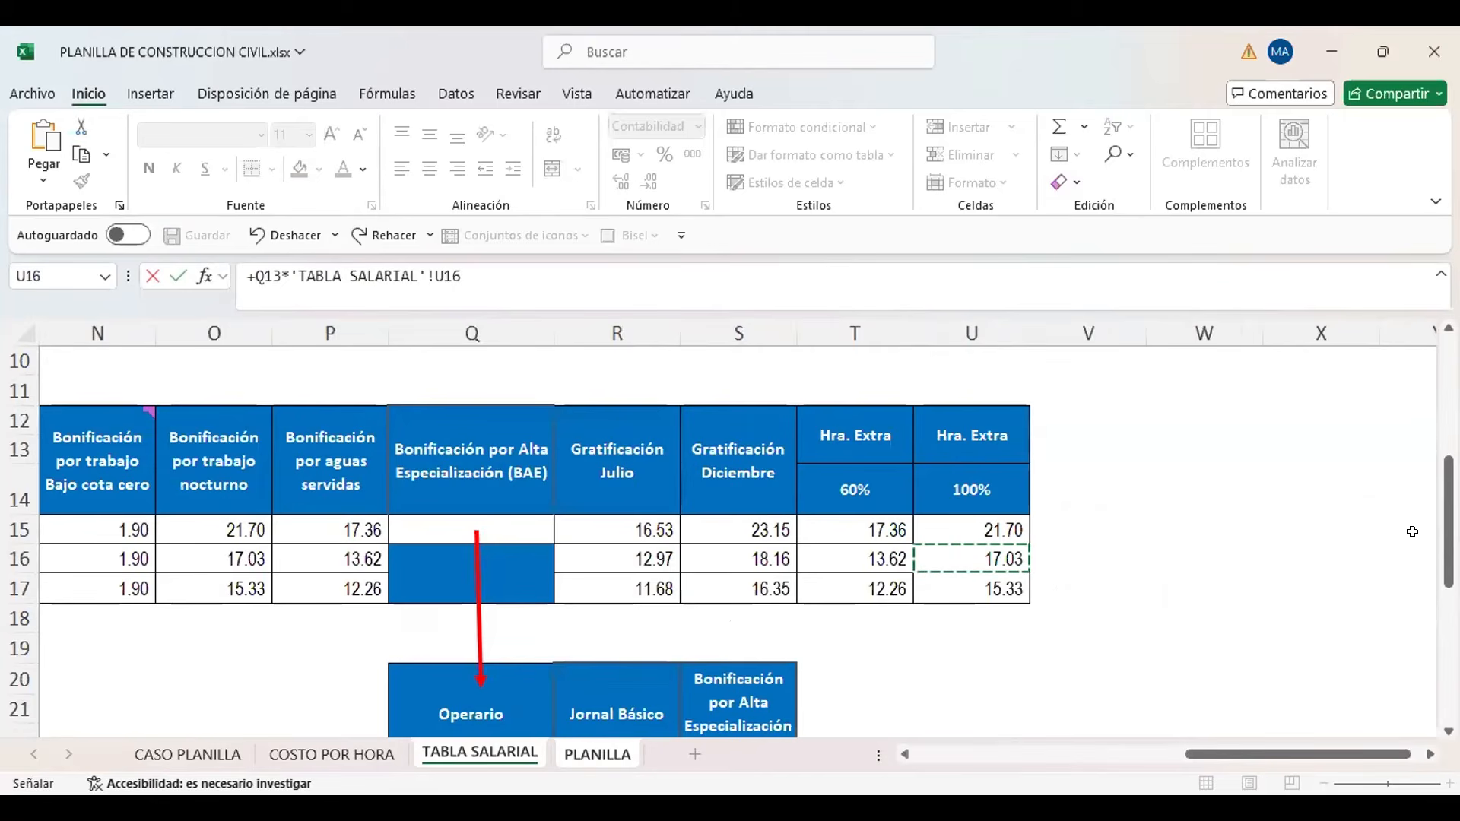
key(Return)
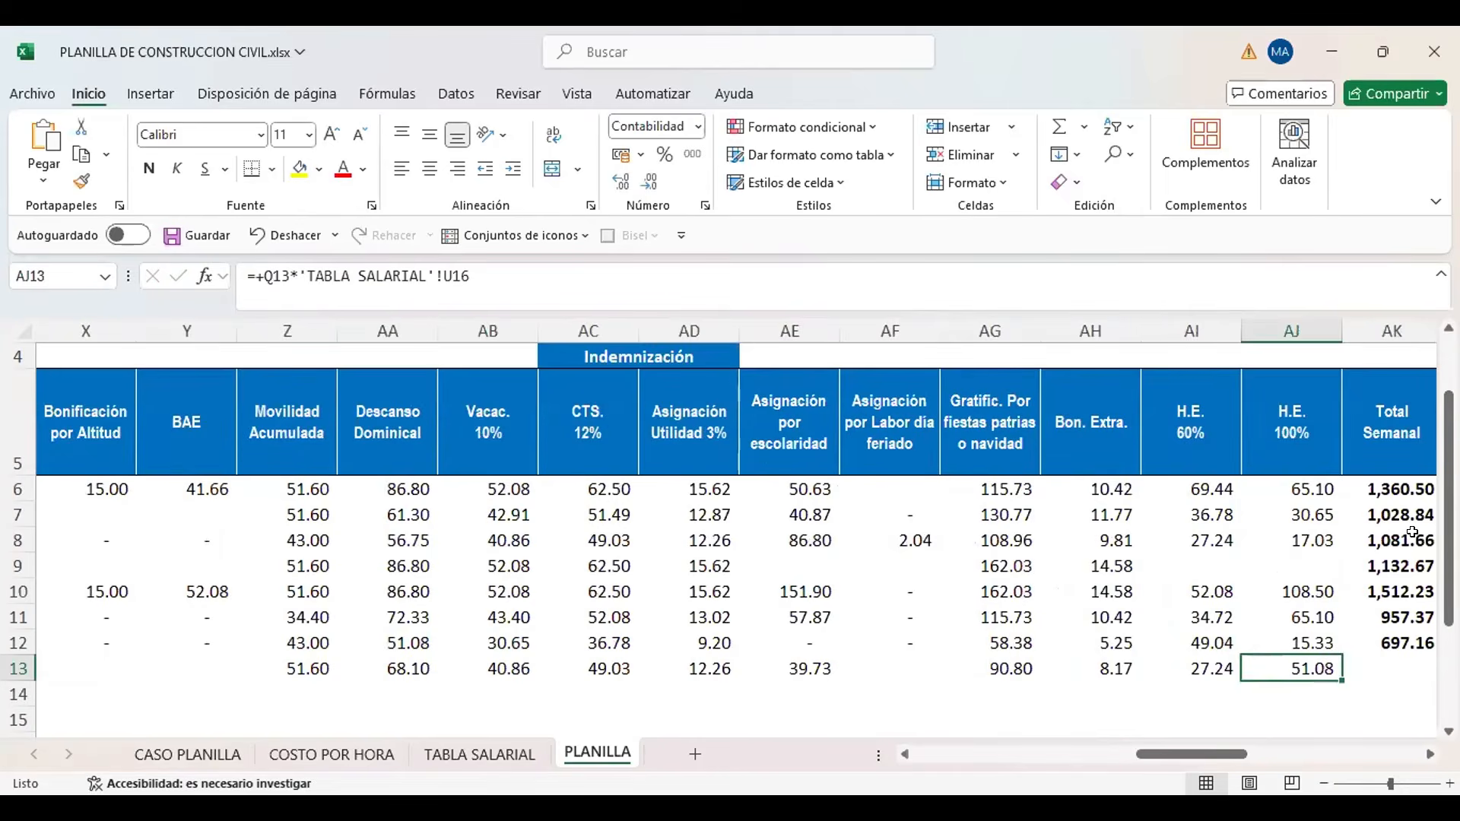
Review the new worker's overtime pay formulas in AI13 and AJ13
key(Left)
key(Left)
key(Right)
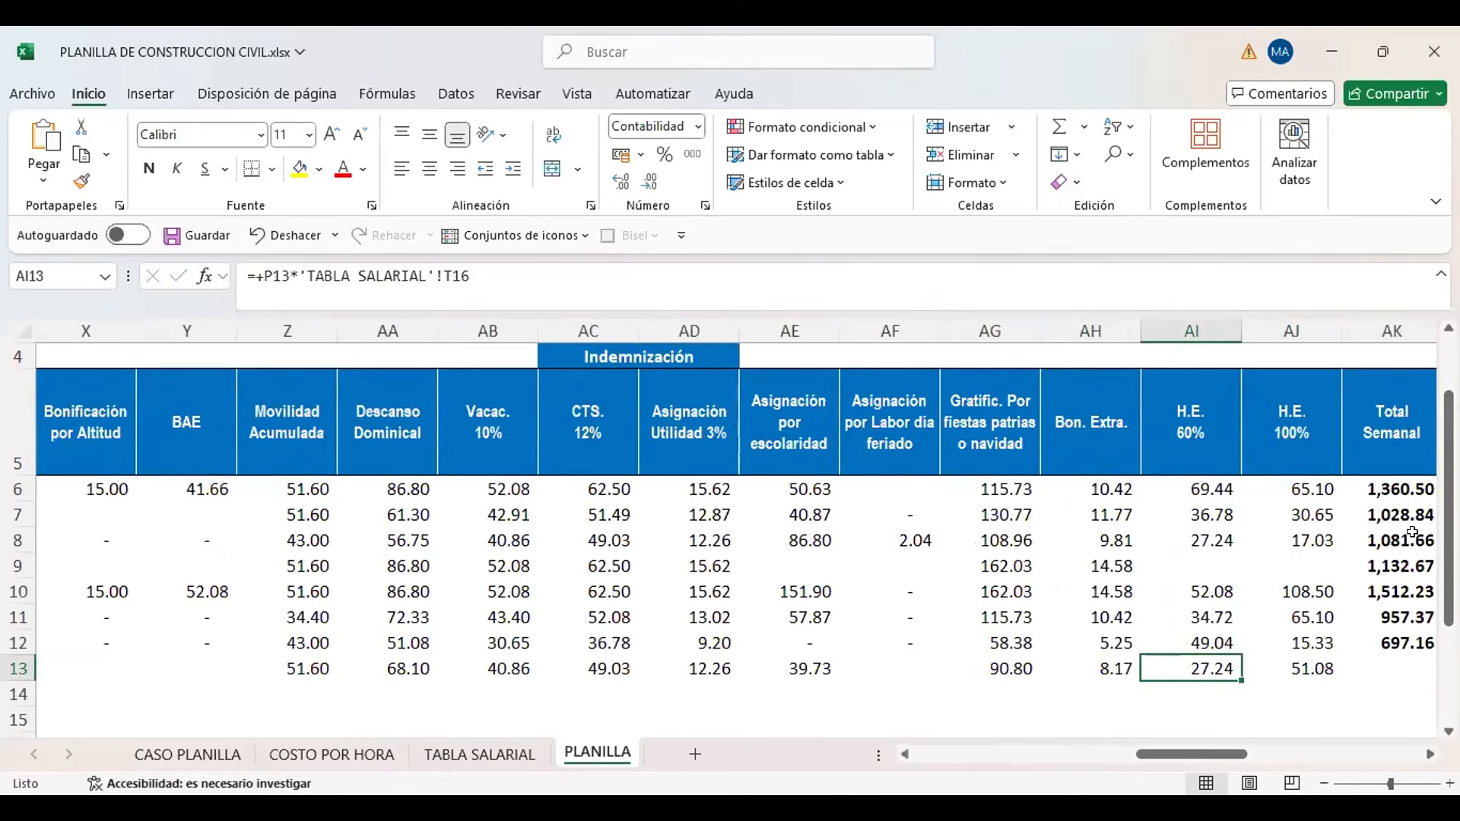
key(Right)
key(Left)
key(Right)
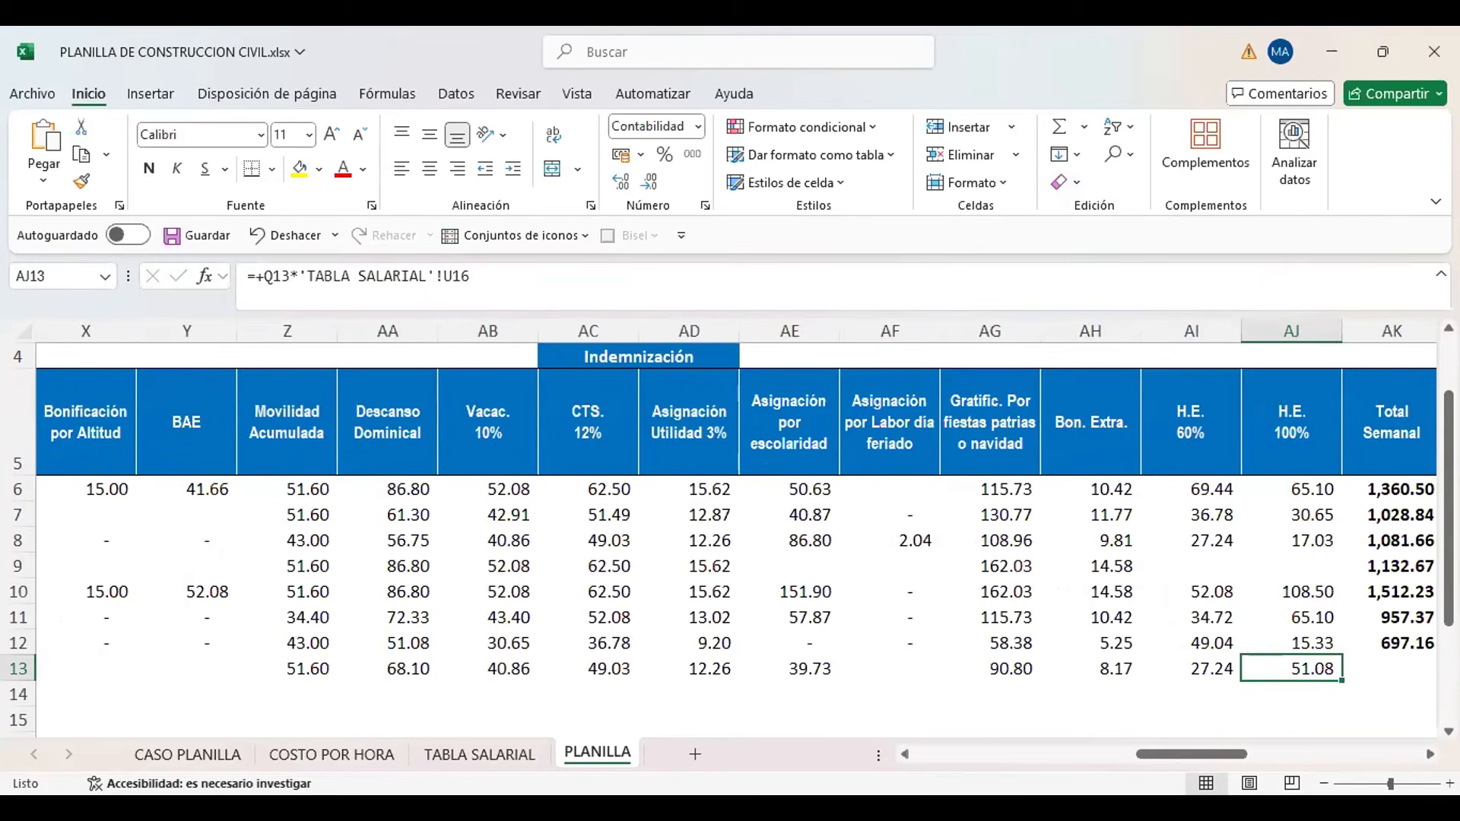
key(alt+Tab)
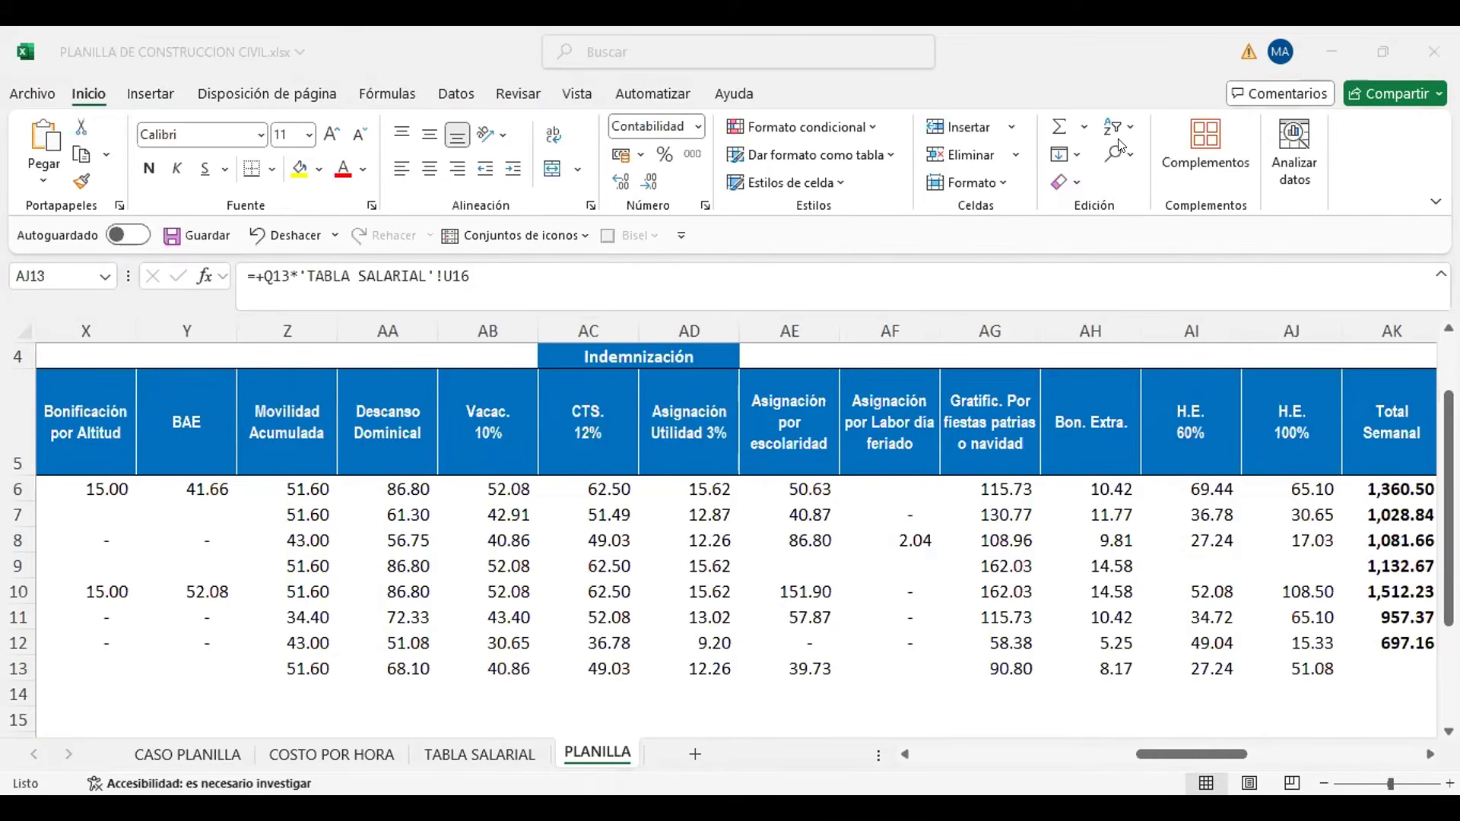
click(1378, 666)
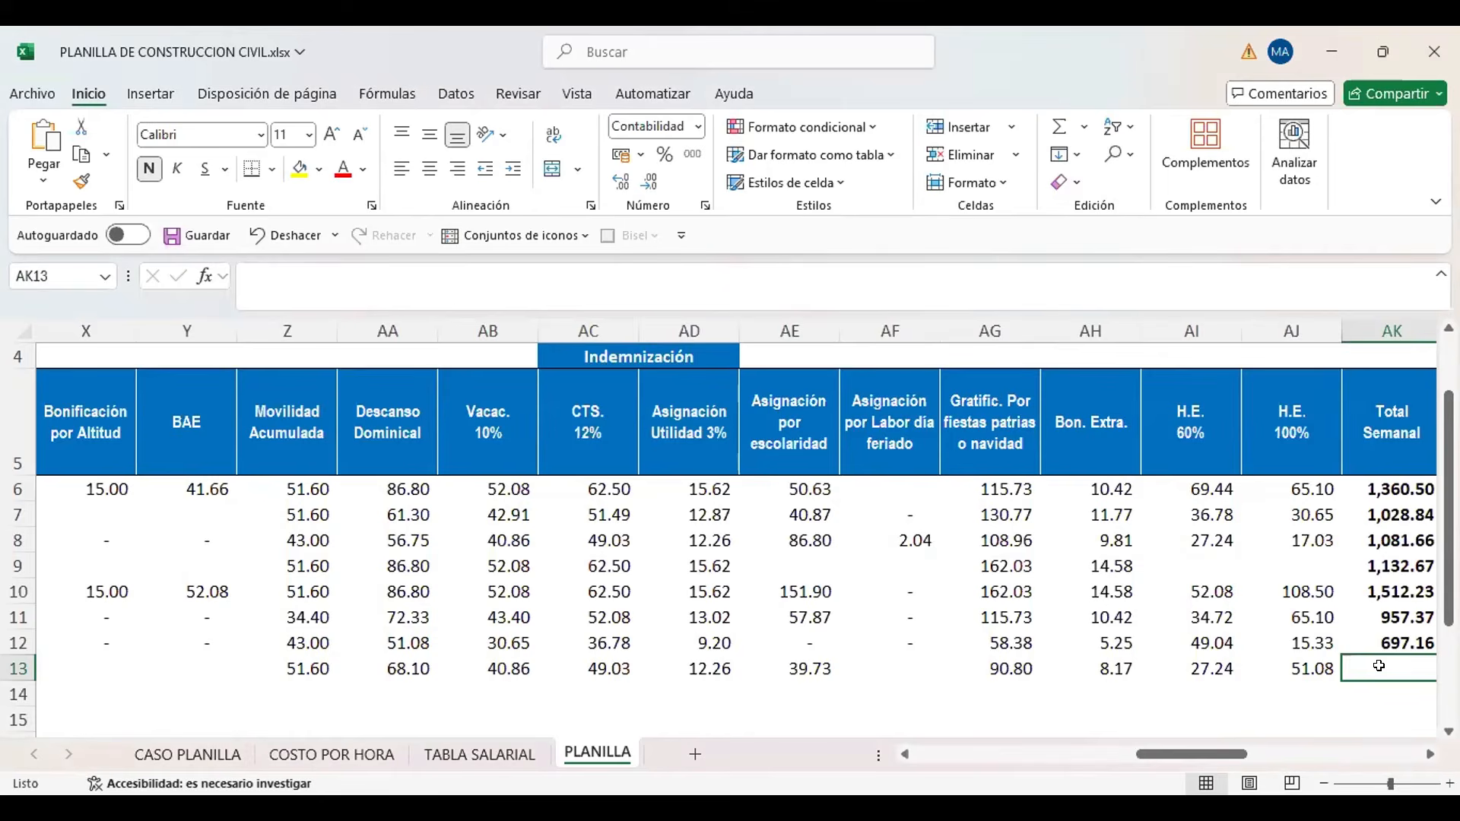
scroll(1379, 666, right, 1)
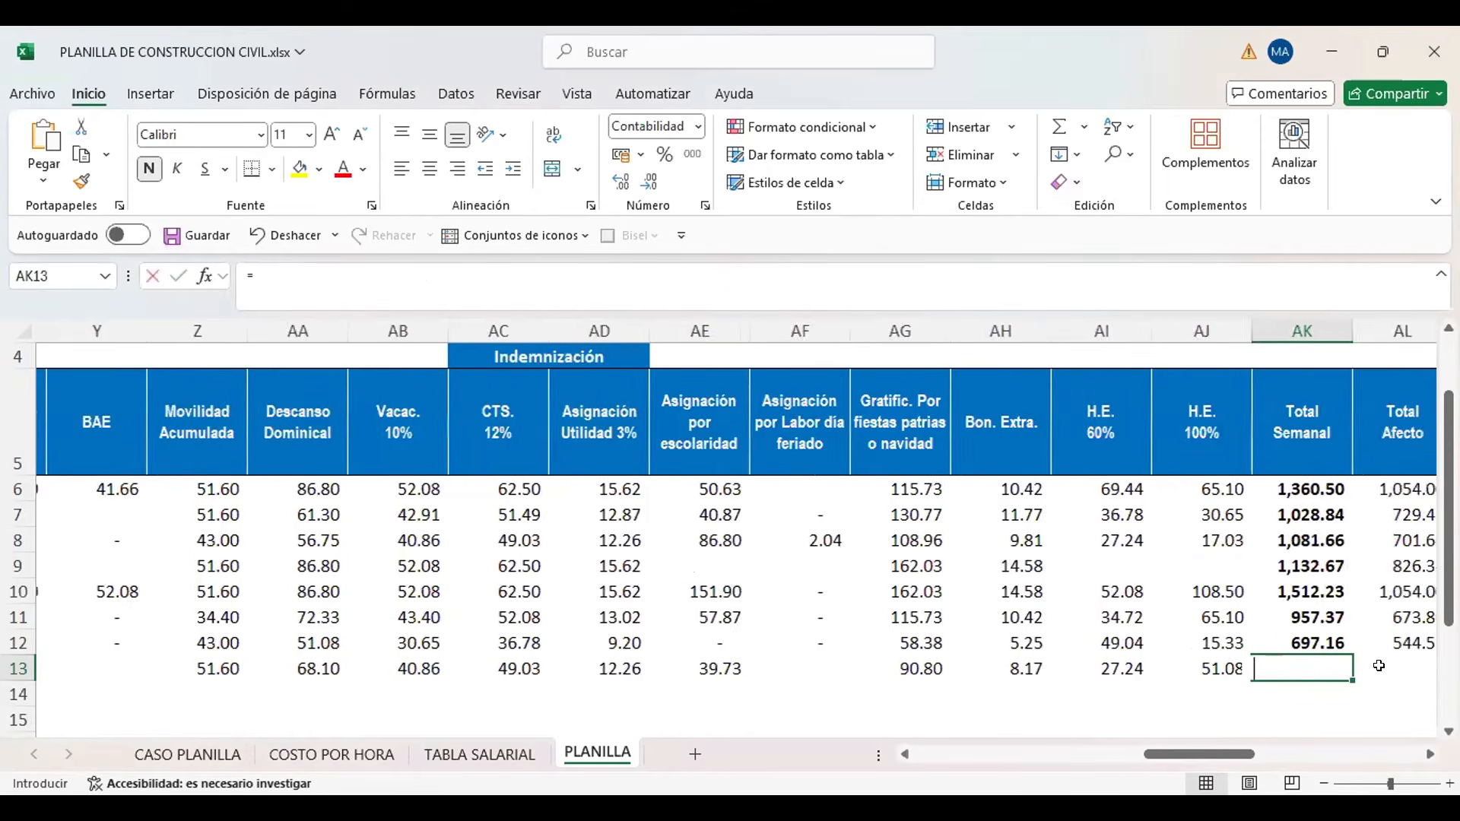
text(=S)
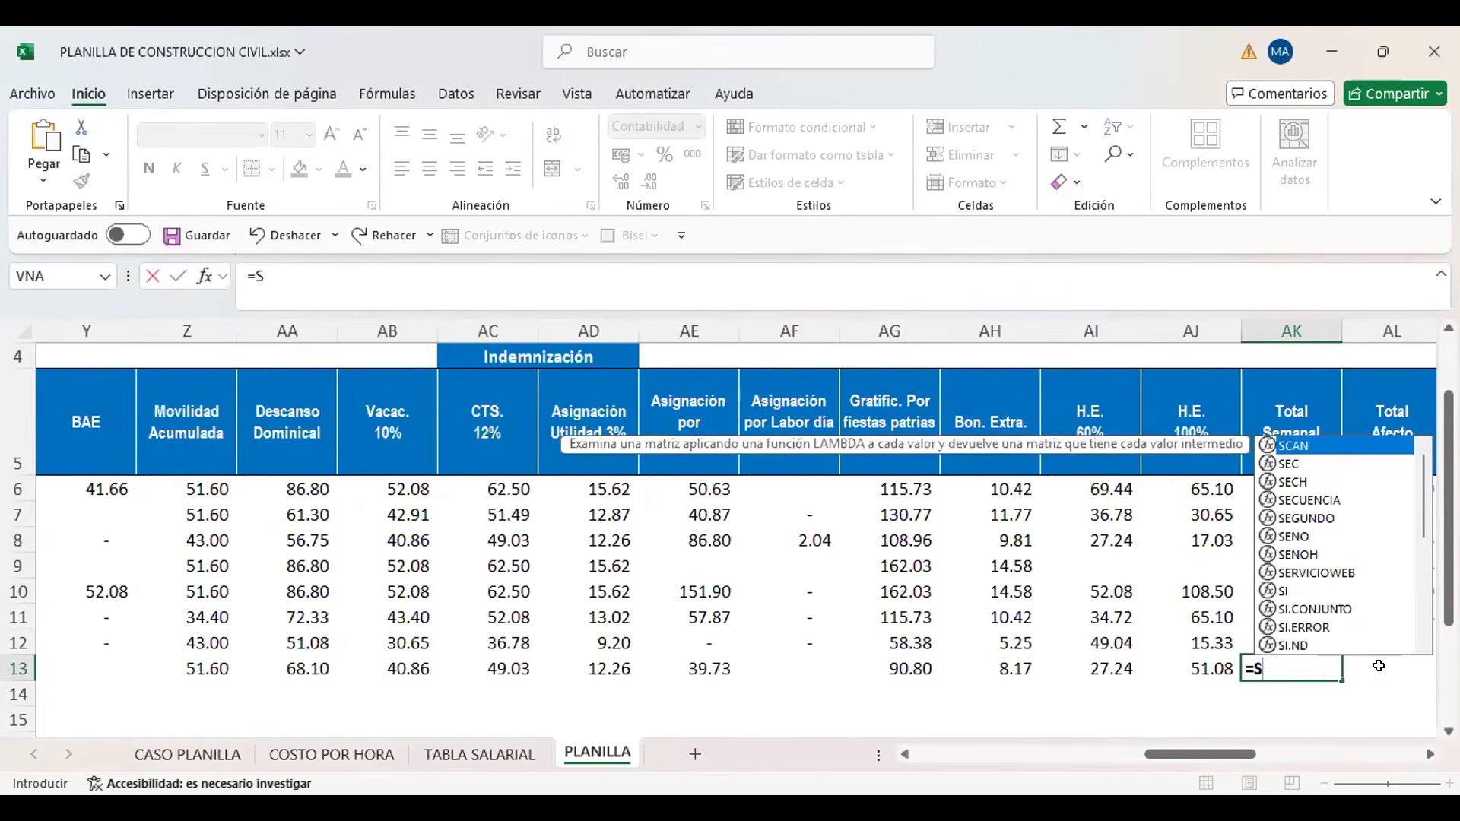
text(U)
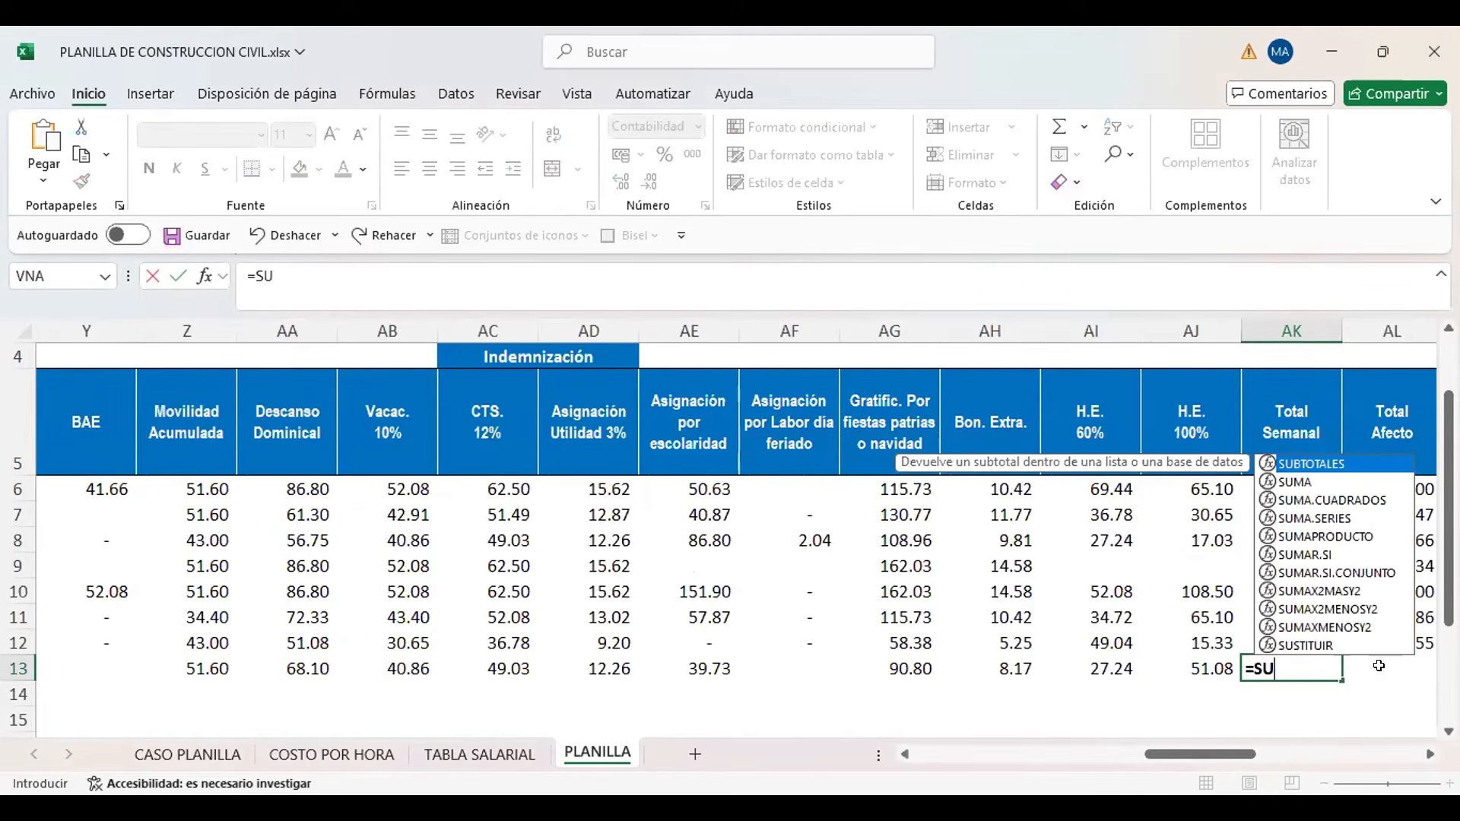
text(MA8)
key(ctrl+Return)
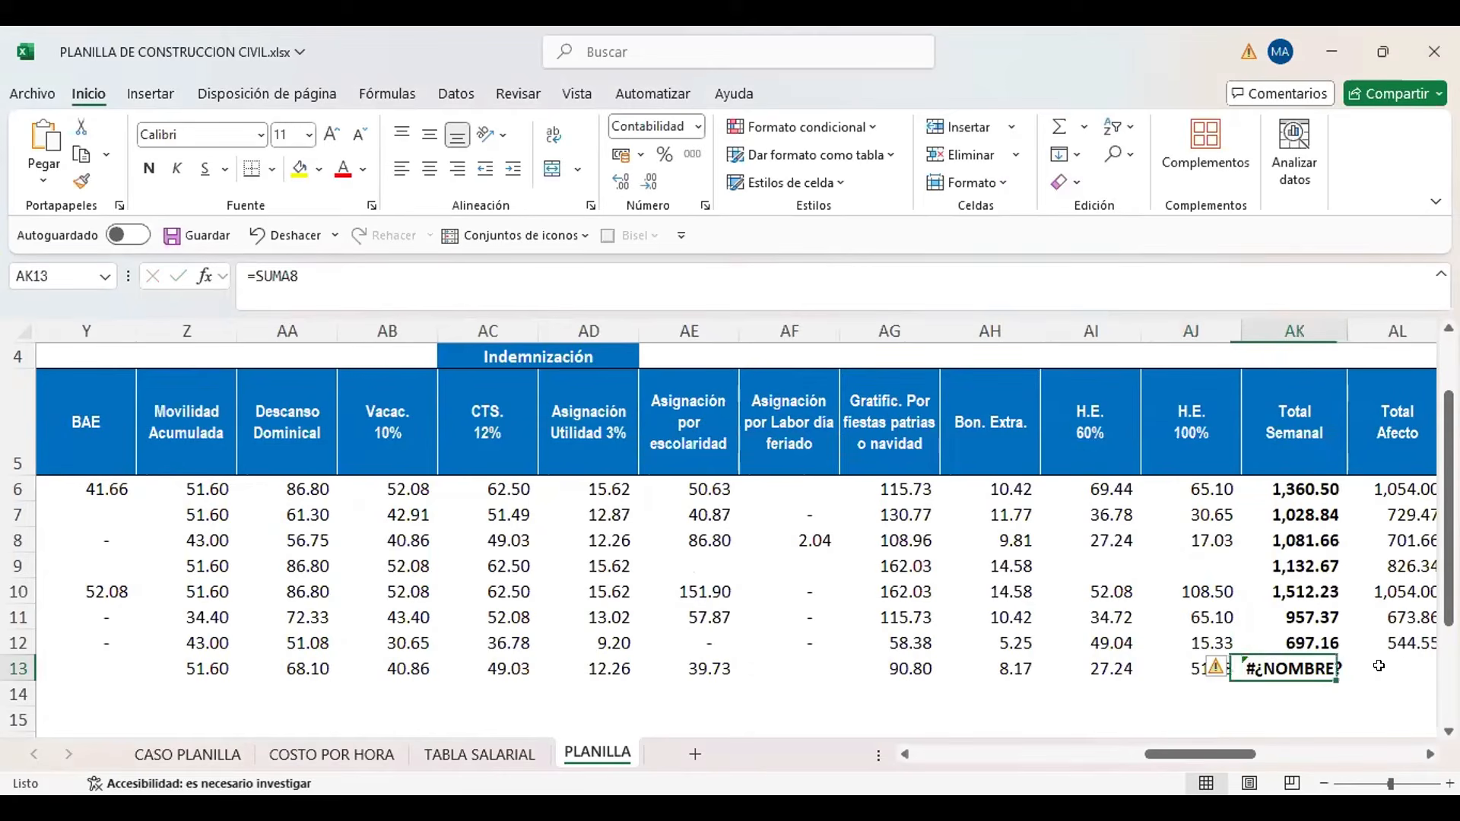
key(F2)
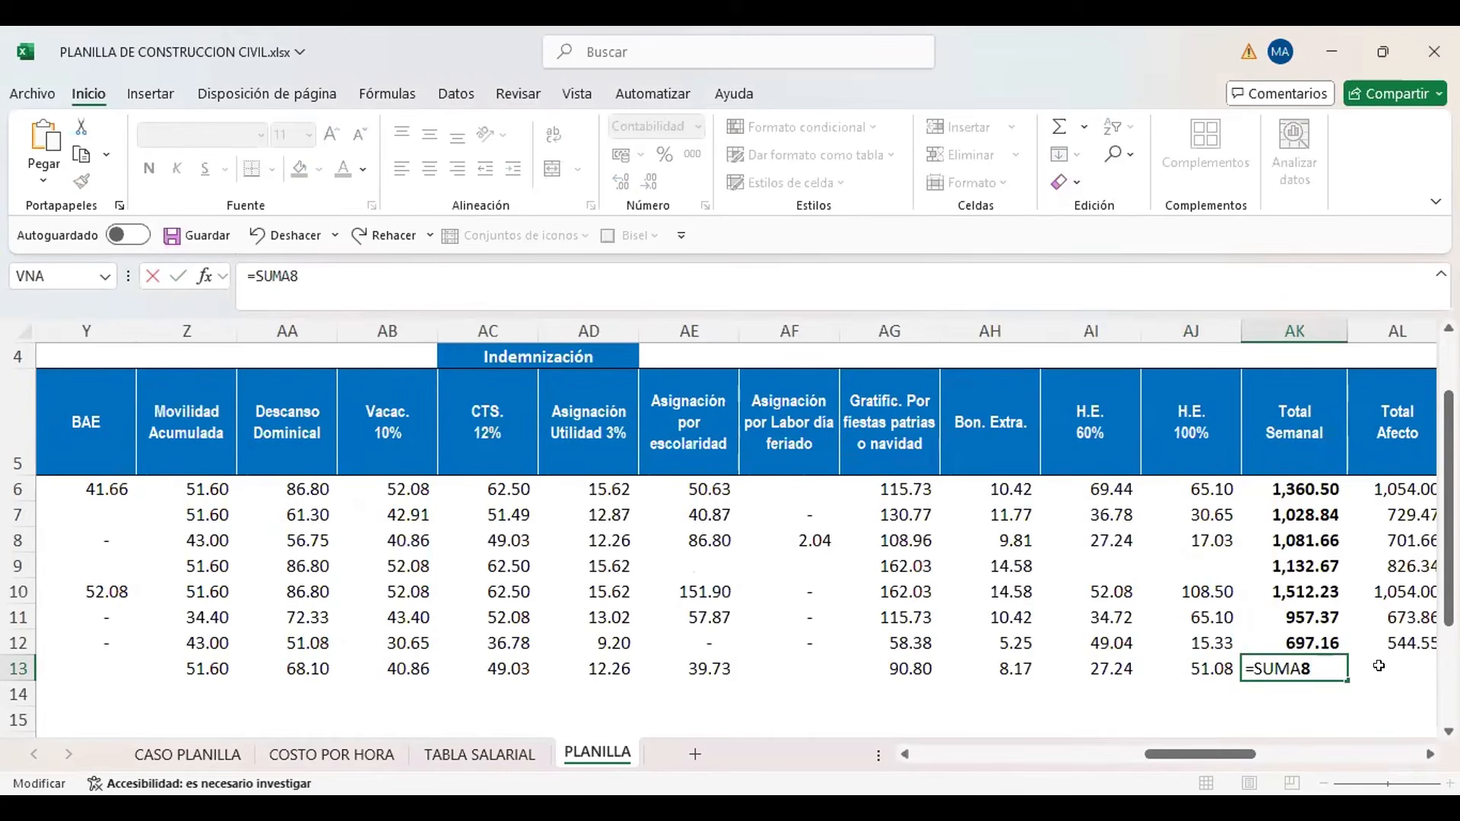
key(BackSpace)
text(8)
key(Escape)
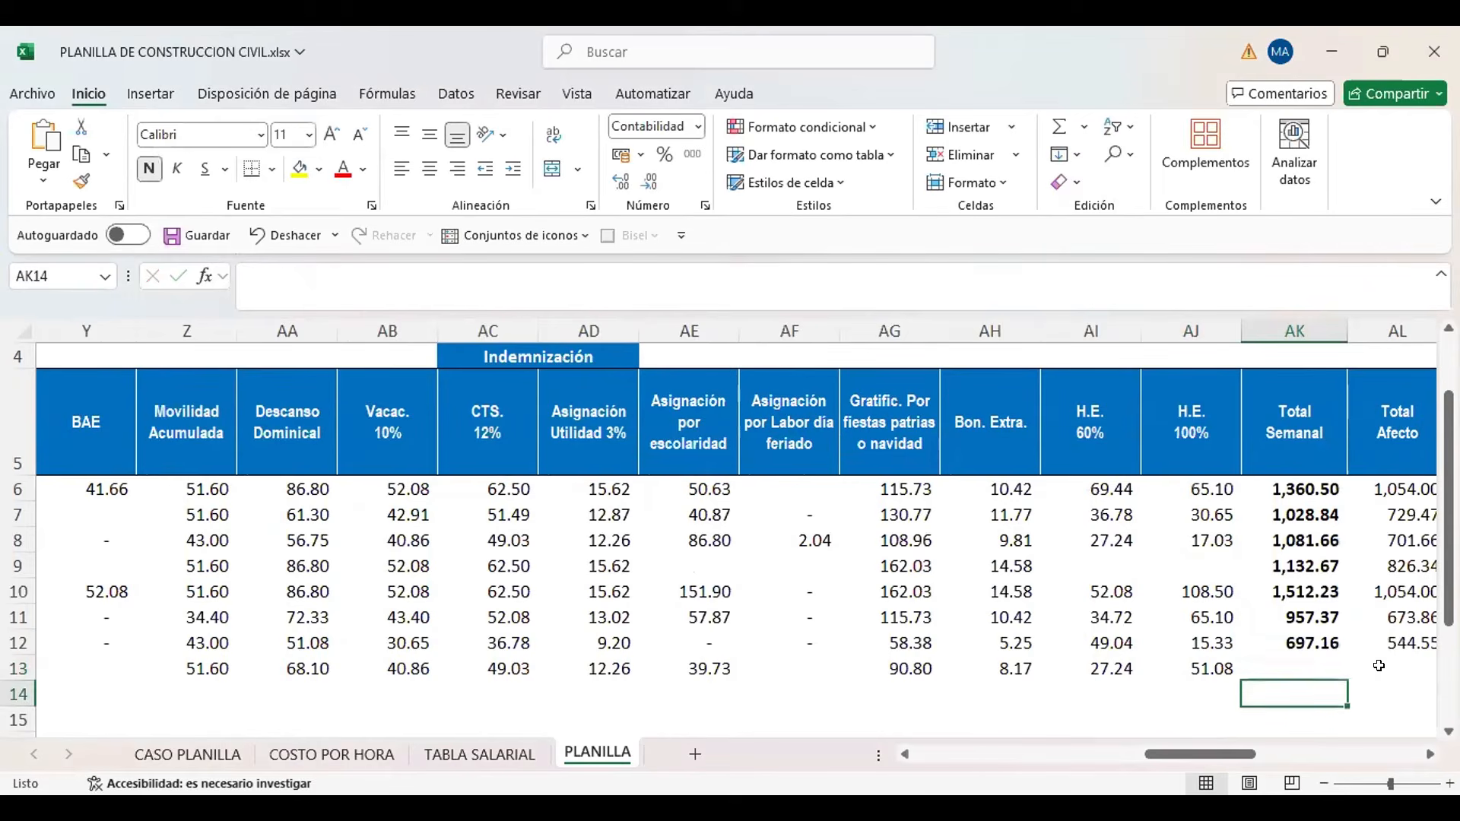
Calculate the new worker's Total Semanal in AK13 by copying the SUMA formula from AK12, and check its range R13:AJ13
key(Up)
key(ctrl+c)
key(Down)
key(ctrl+v)
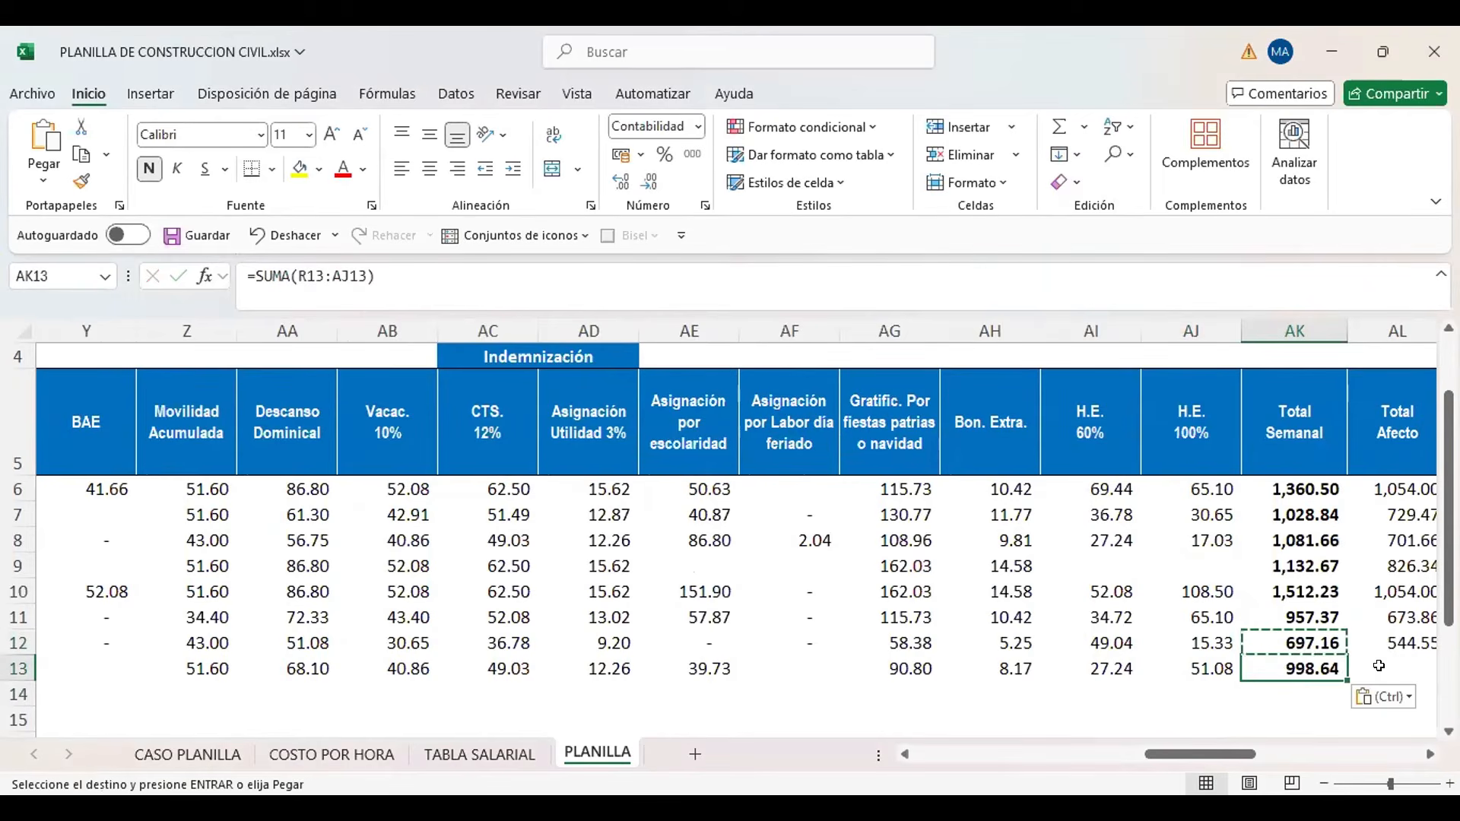
key(F2)
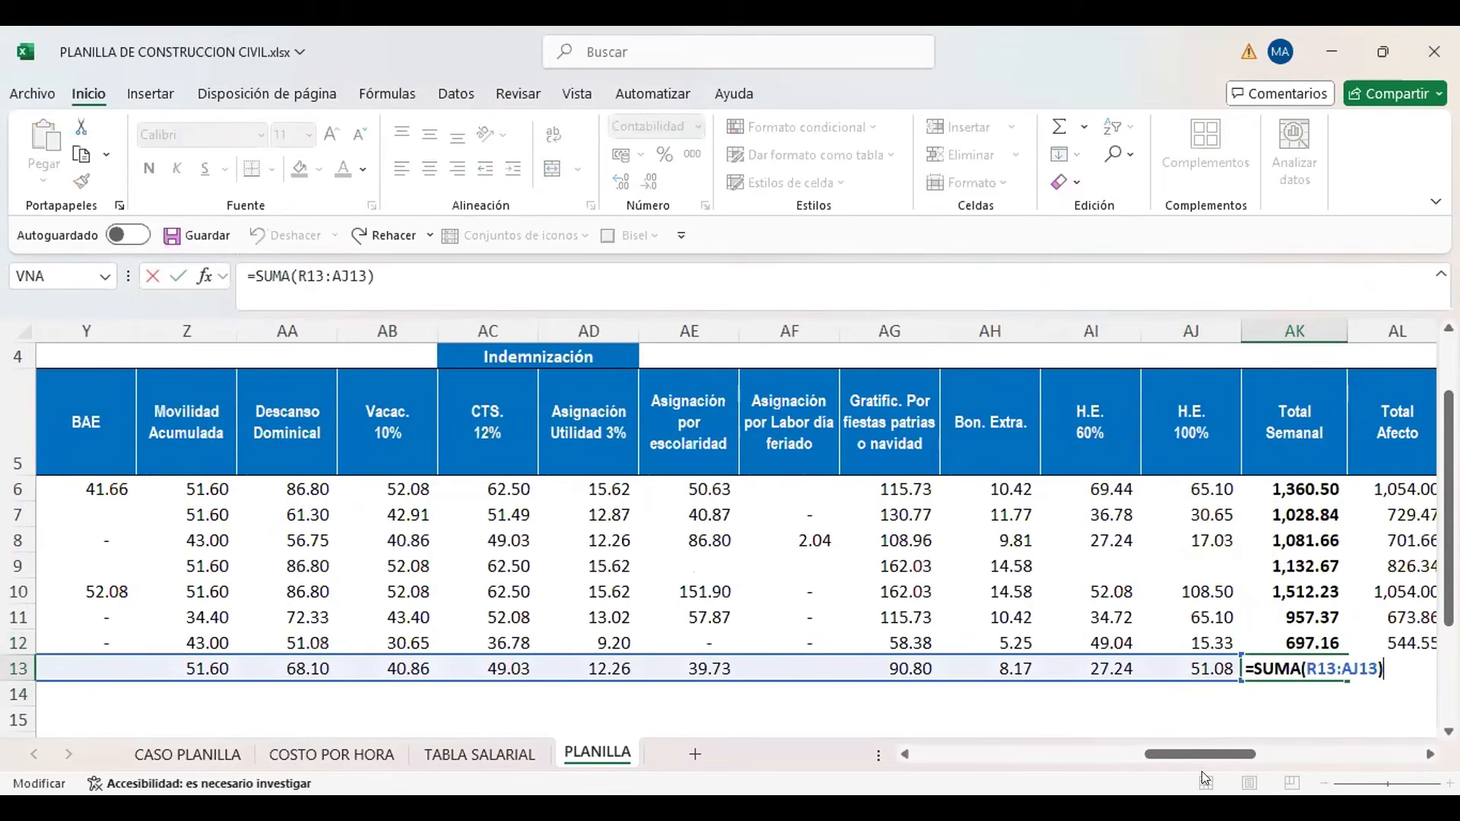
mouse_move(1203, 754)
mouse_down()
mouse_move(1081, 751)
mouse_move(1220, 760)
mouse_up()
key(Return)
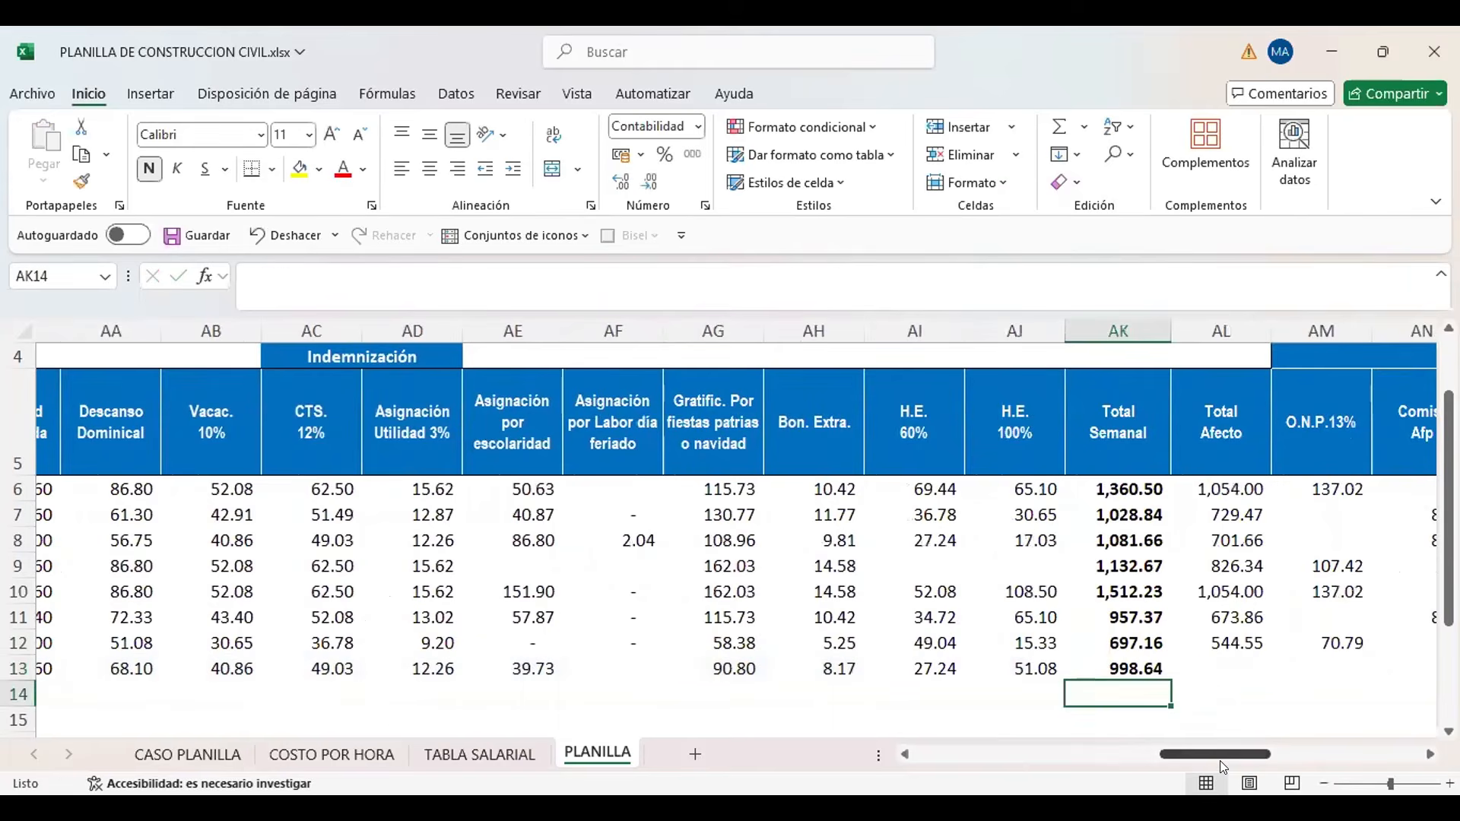
key(Up)
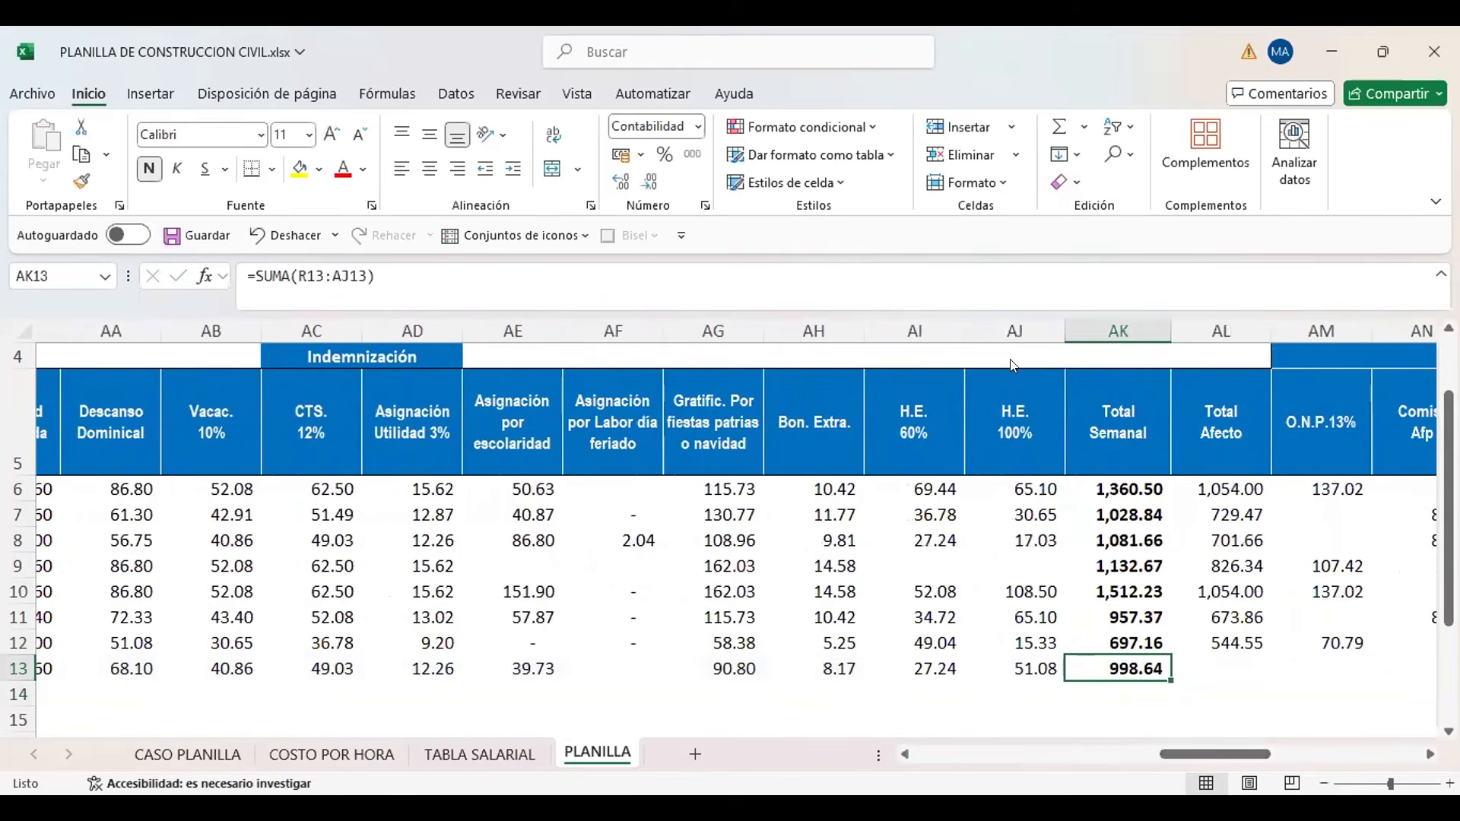
click(843, 136)
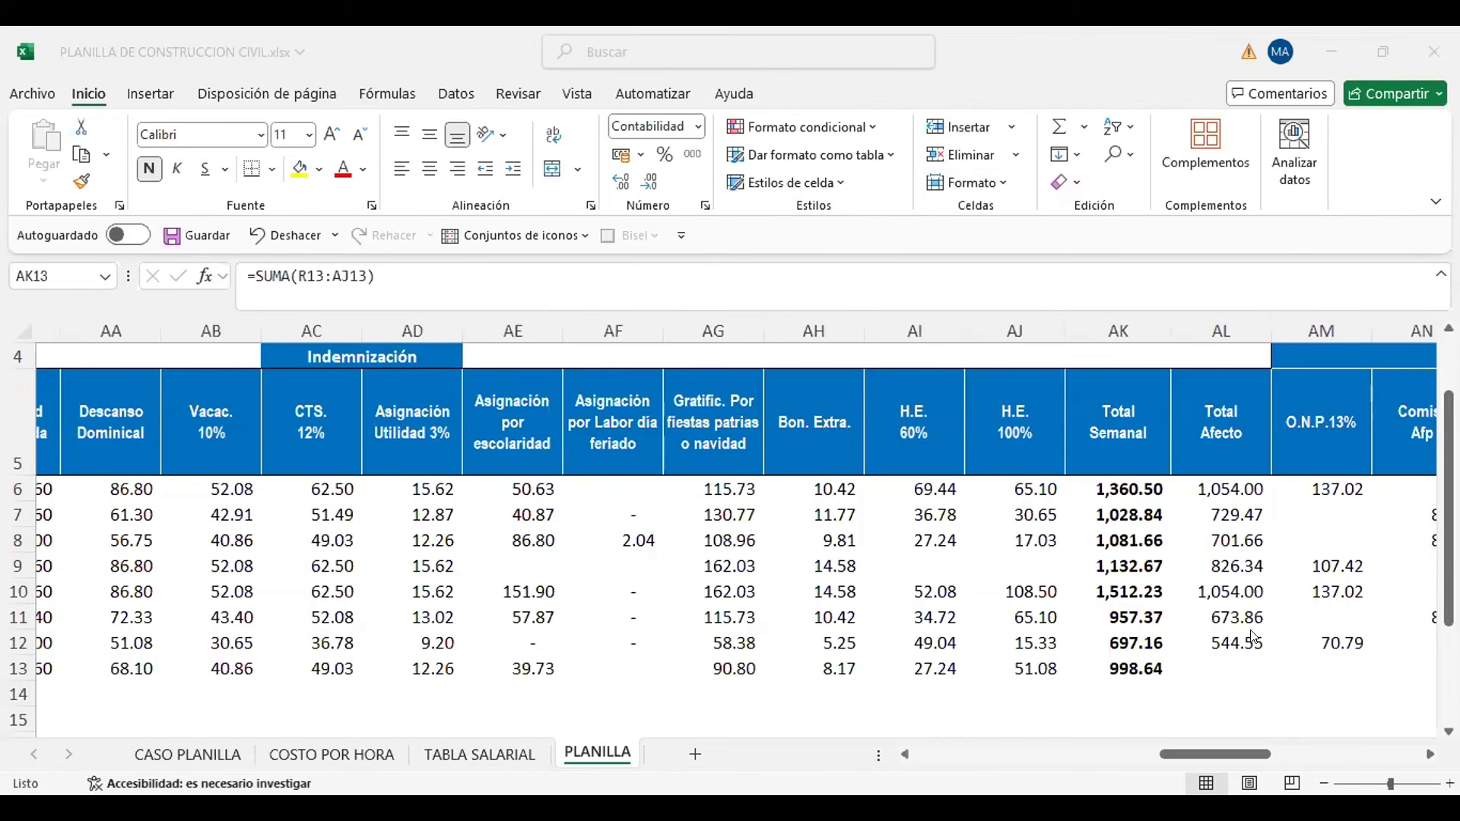
Examine the Total Afecto formula in AL12 and the new worker's pay concepts along row 13, starting from Jornal Básico
click(1171, 658)
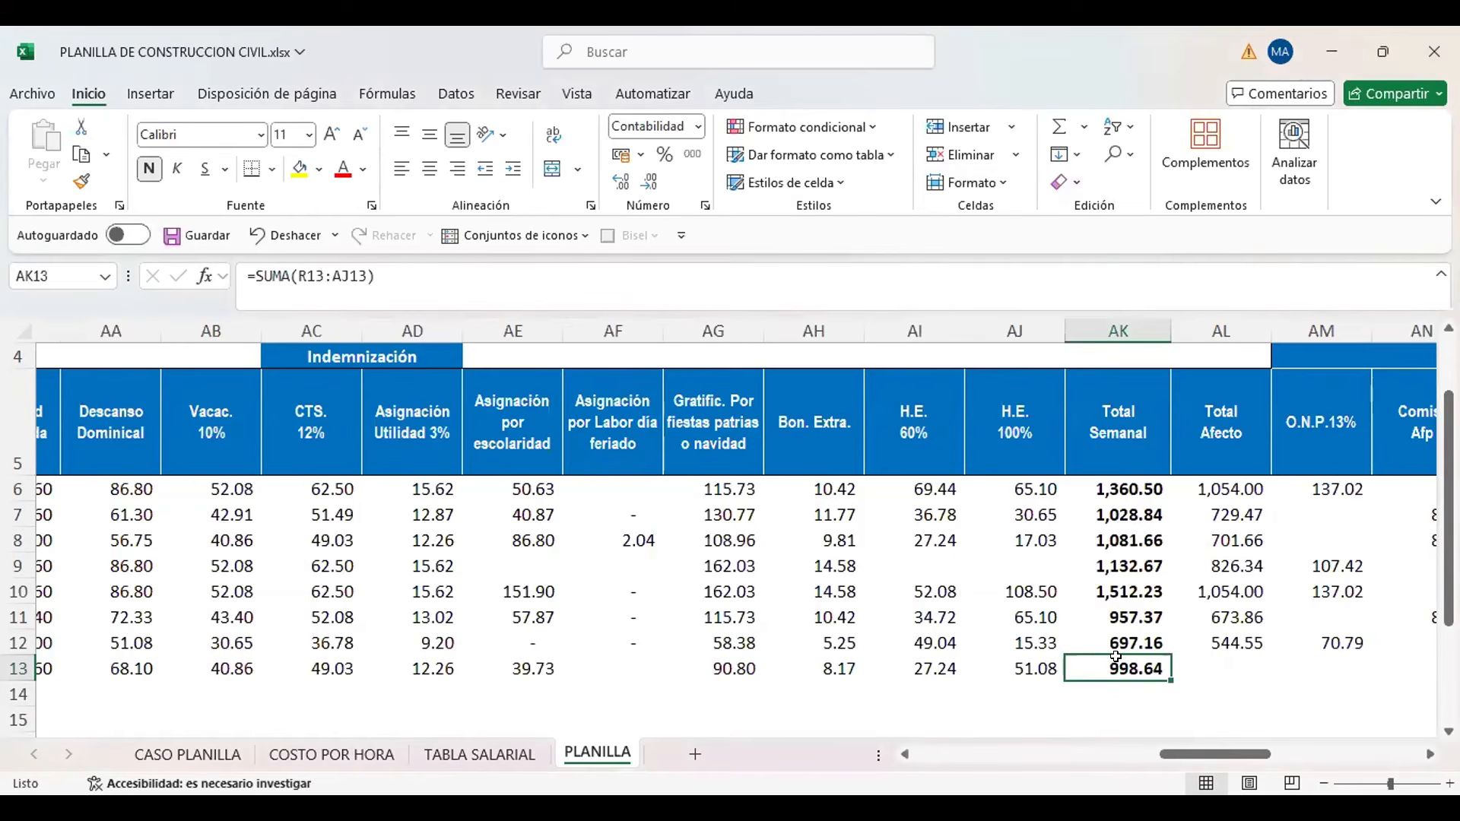
click(1254, 633)
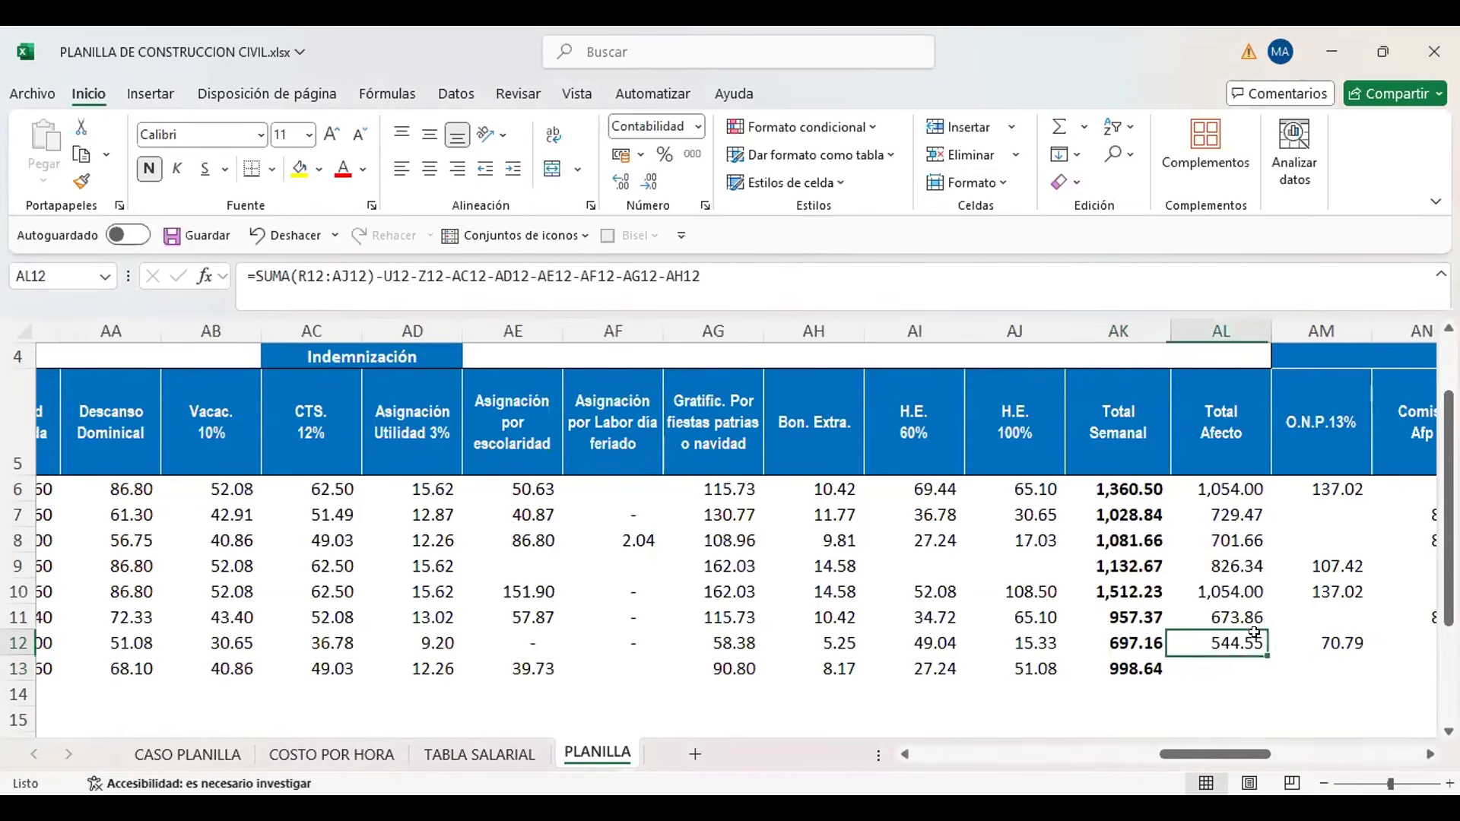
click(1223, 663)
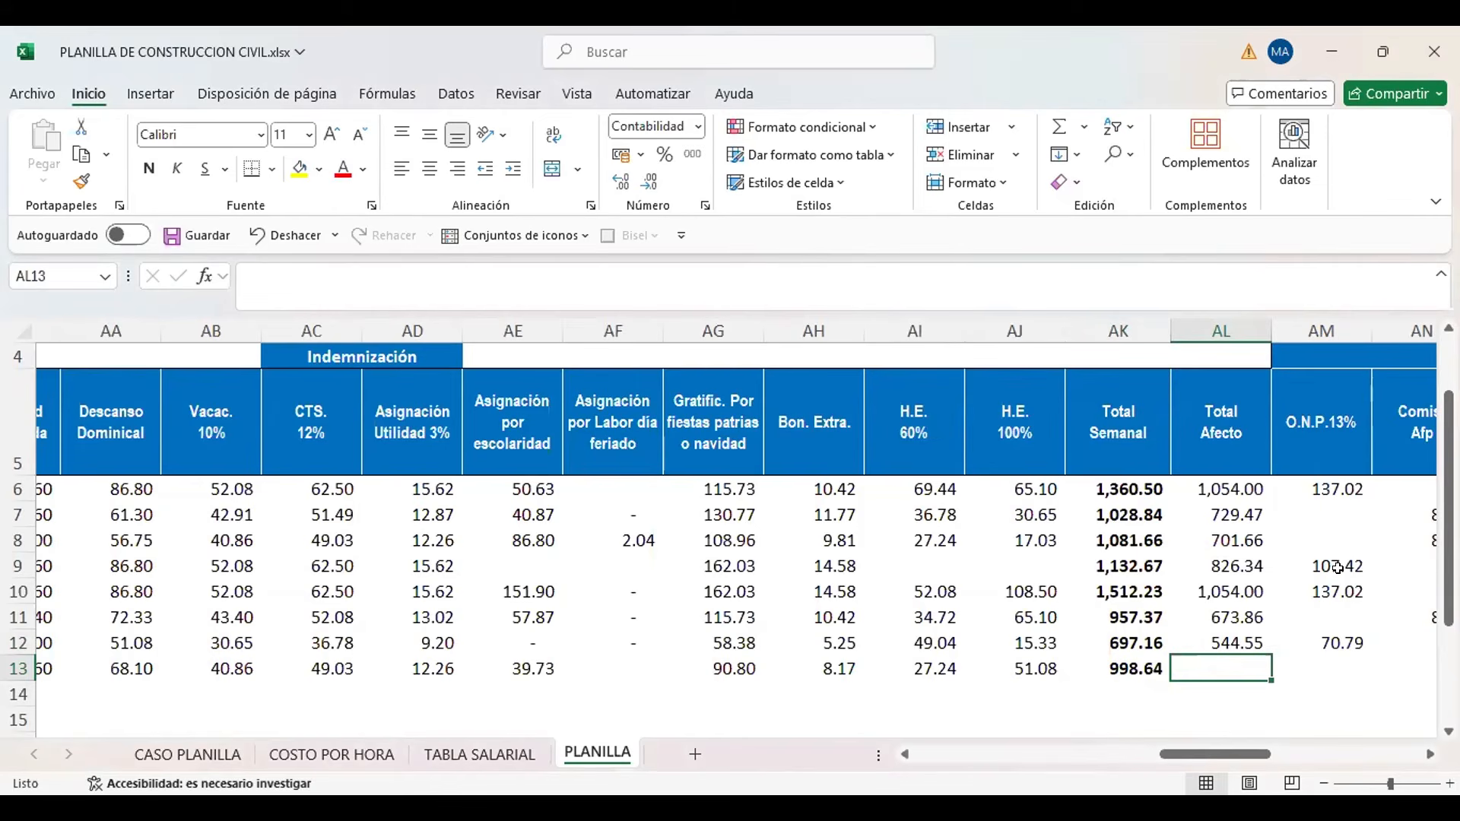
click(820, 644)
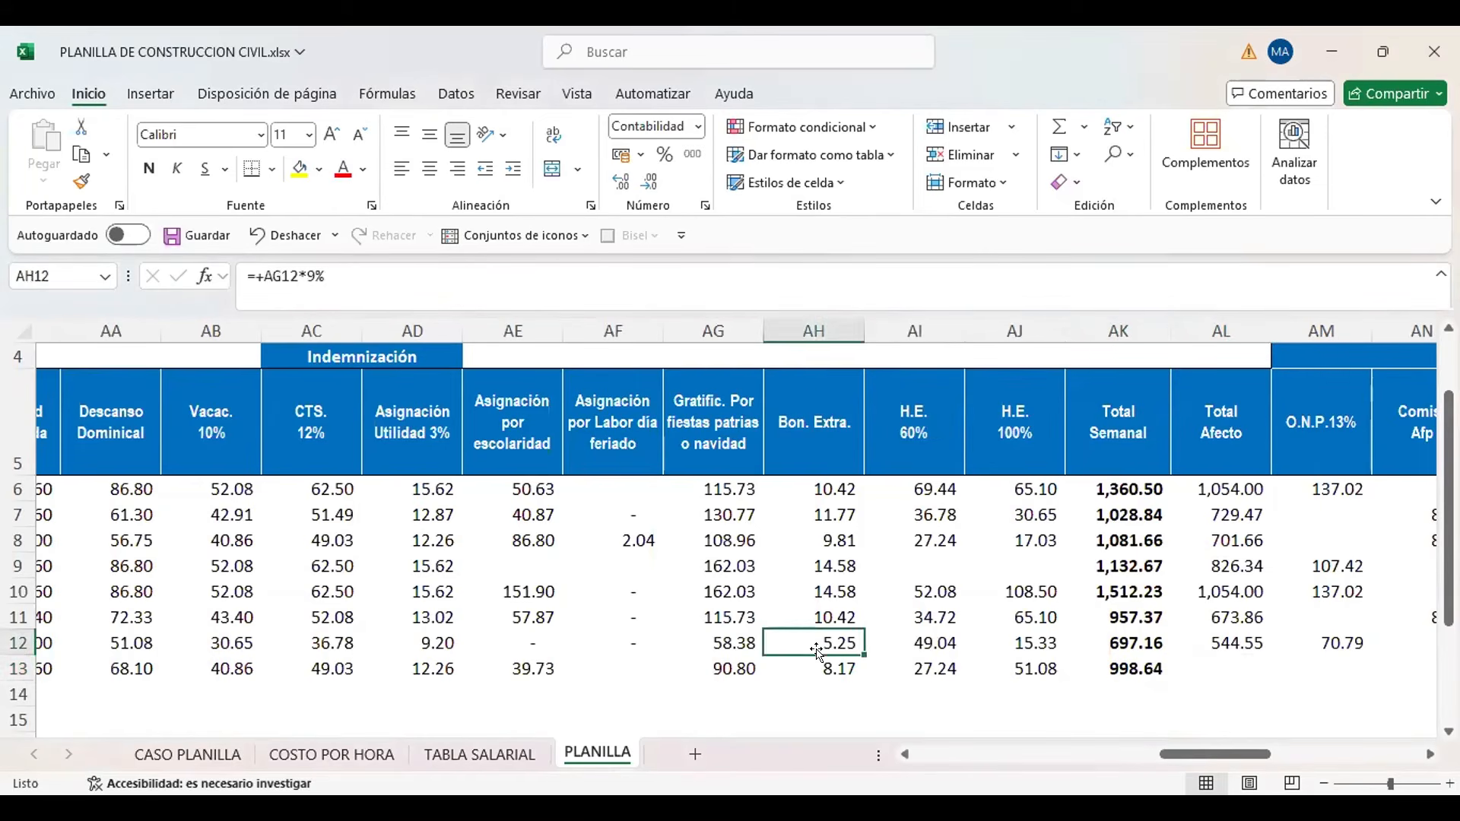
key(Left)
key(Left)
key(Left)
key(Left)
key(Left)
key(Left)
key(Left)
key(Left)
key(Left)
key(Left)
key(Left)
key(Left)
key(Left)
key(Left)
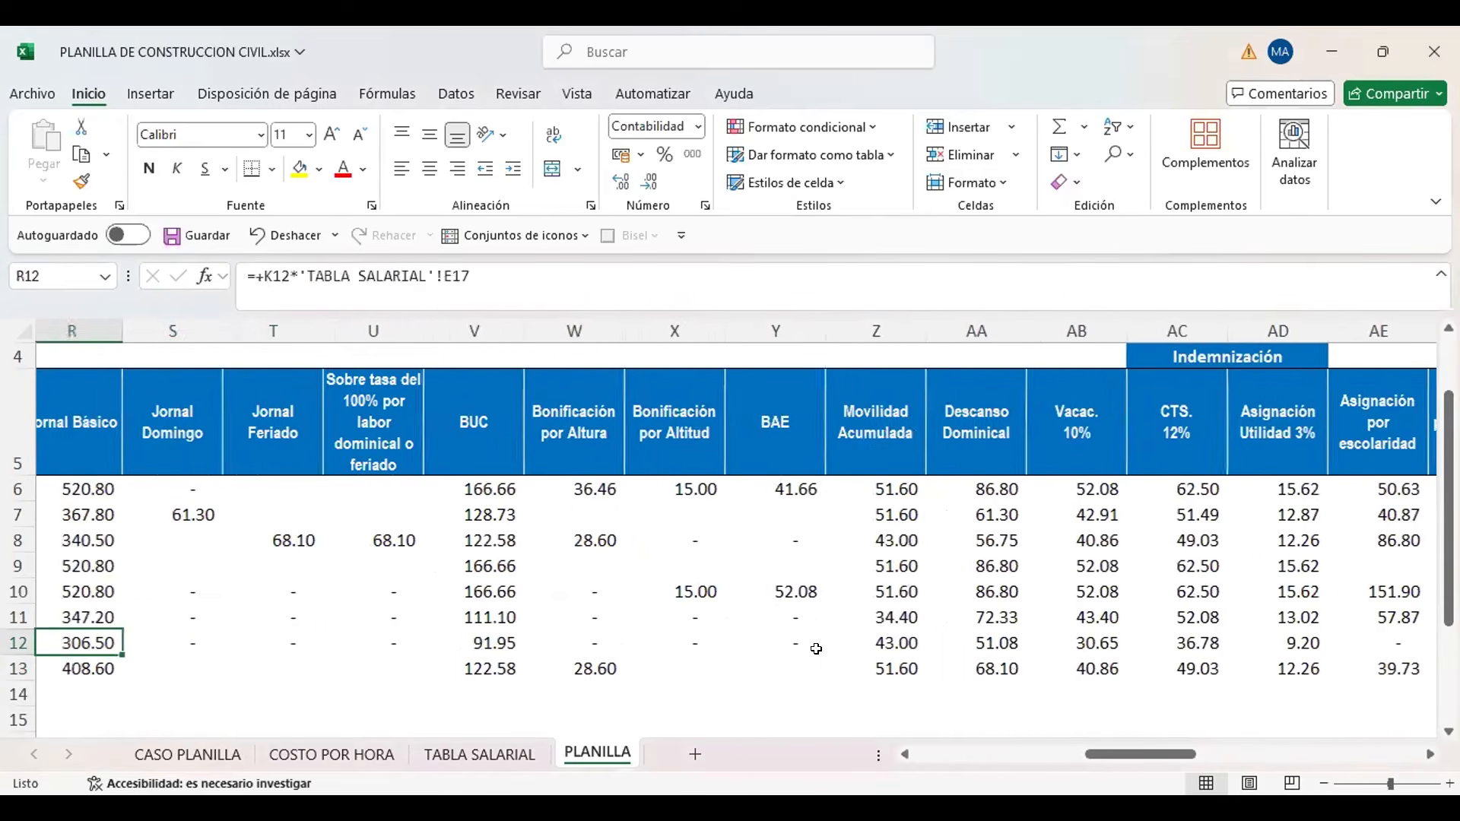
key(Left)
key(Left)
key(Left)
key(Down)
key(Right)
key(Right)
key(Right)
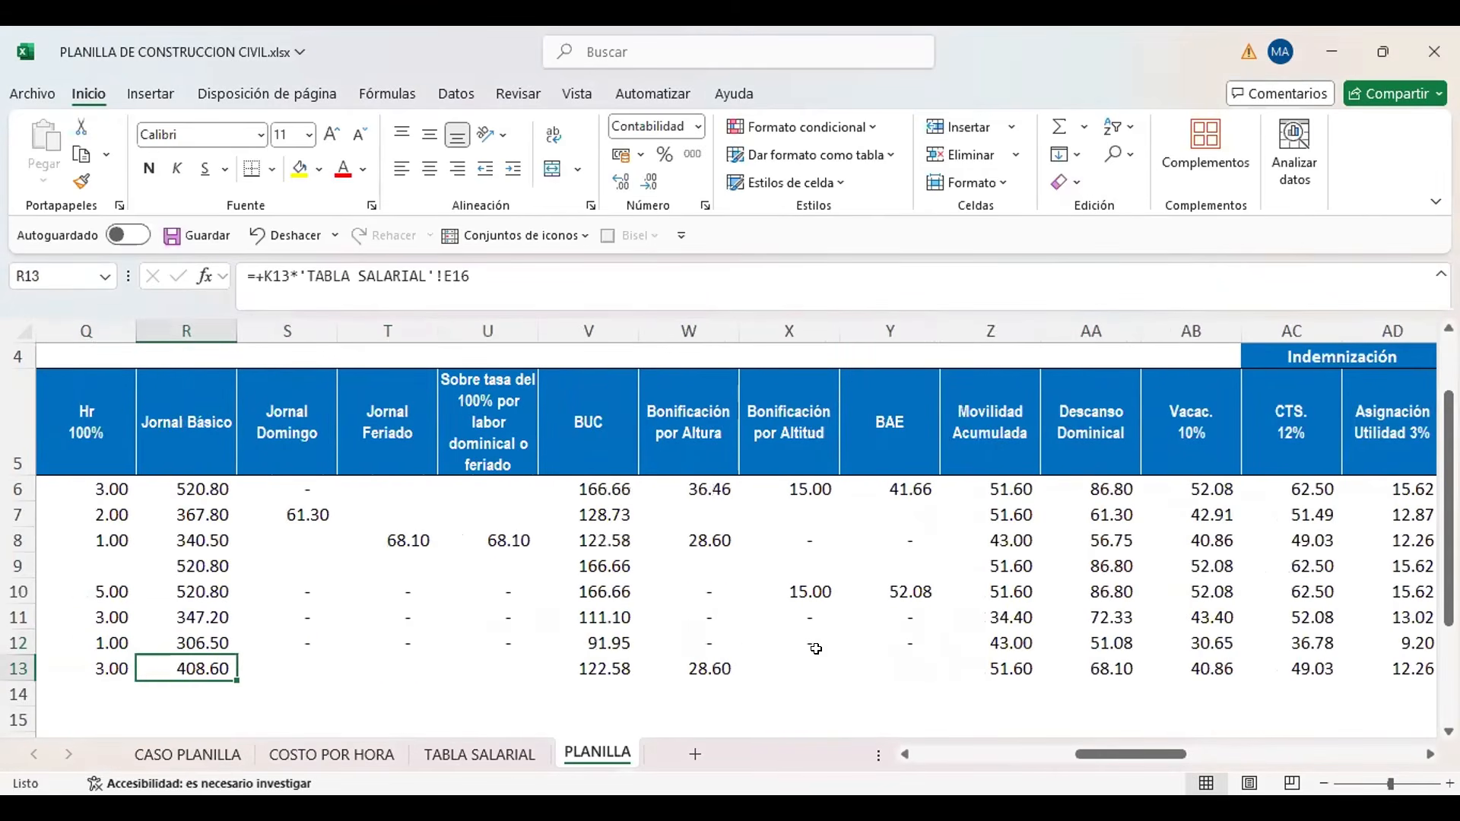
key(Right)
key(Right)
key(Right)
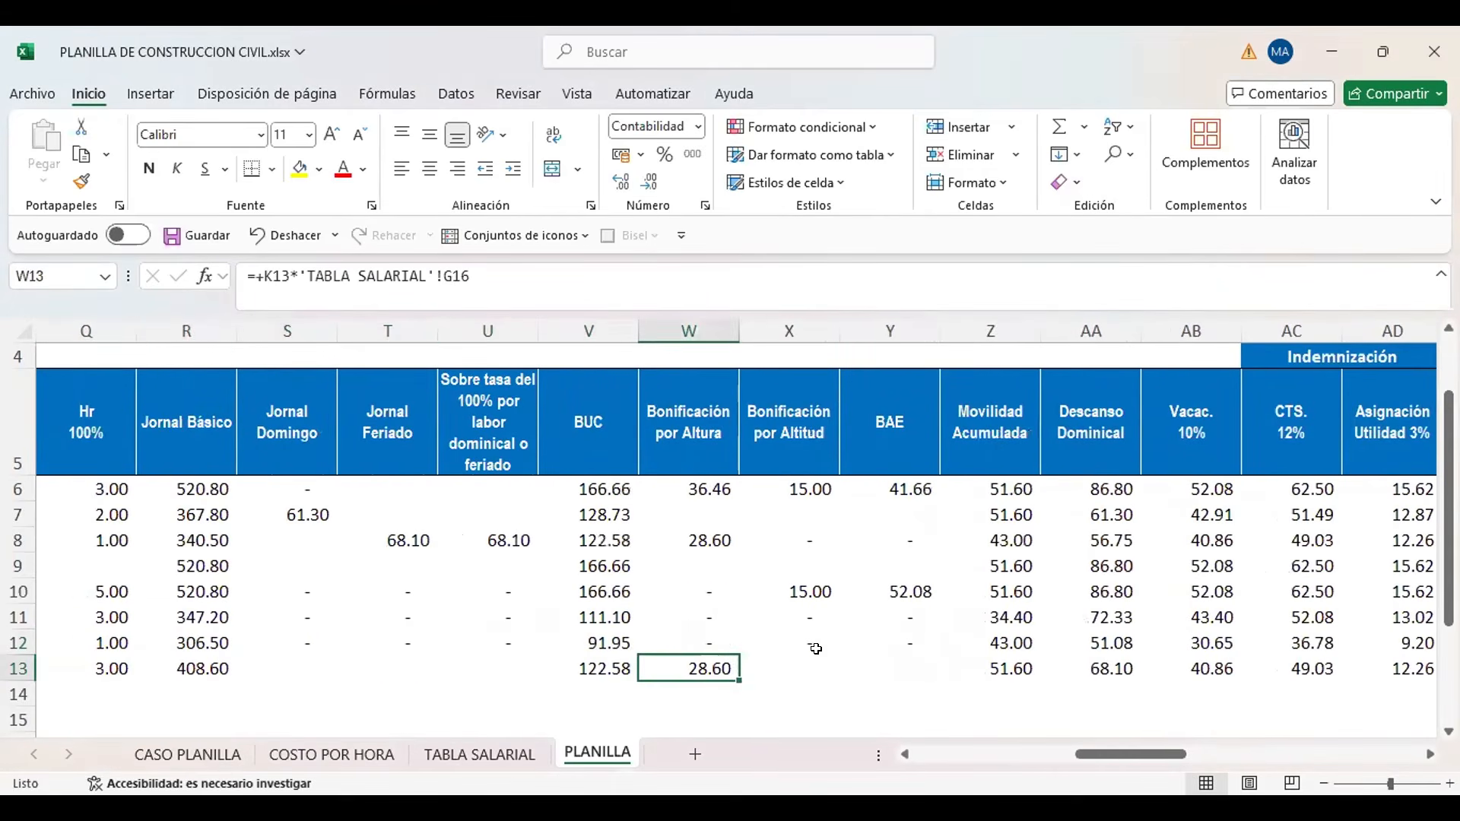
Highlight the new worker's Movilidad Acumulada in cell Z13 with a yellow fill
key(Right)
key(Right)
key(Right)
key(Right)
key(Right)
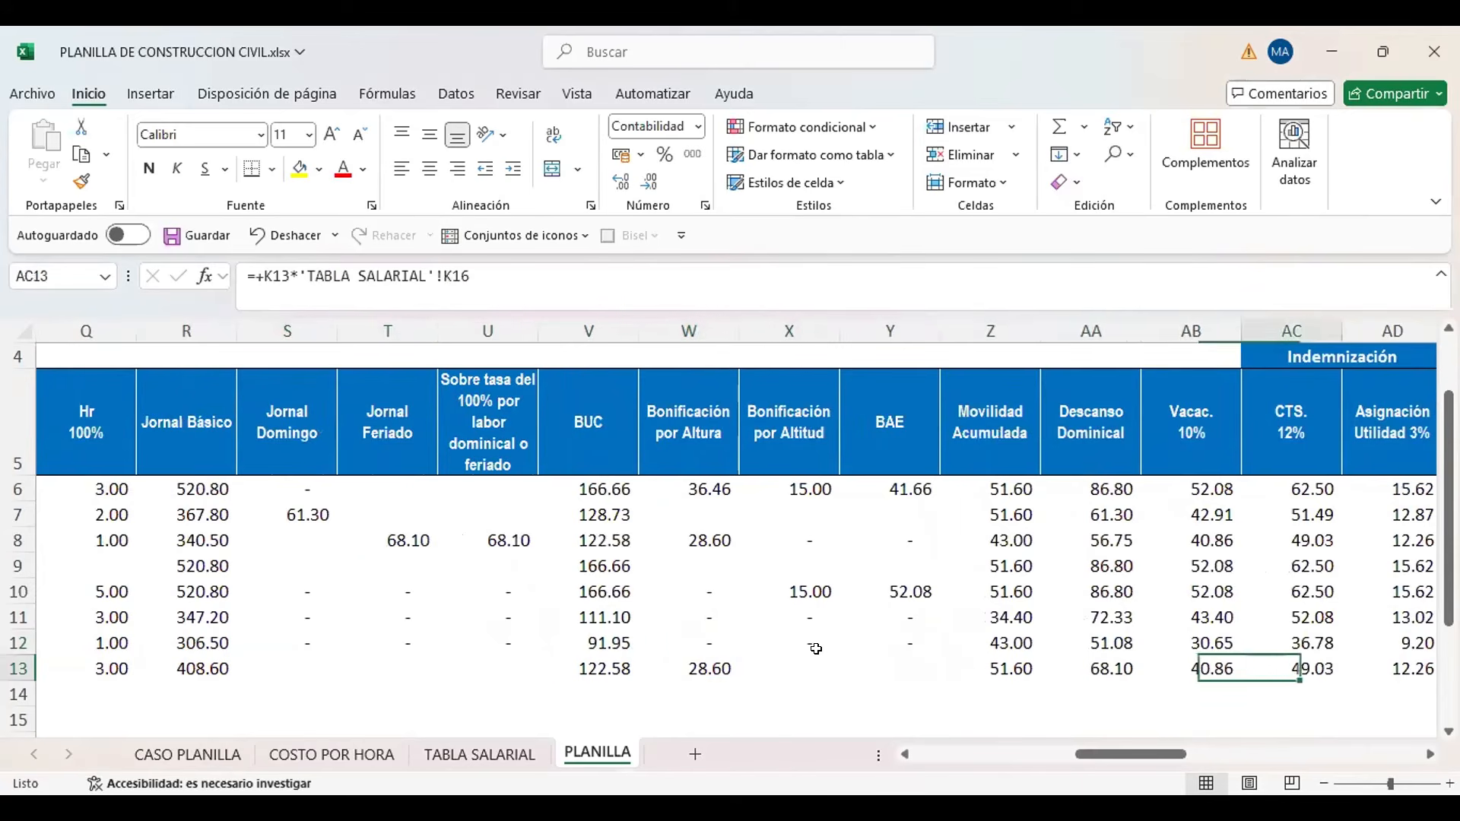
key(Left)
key(Left)
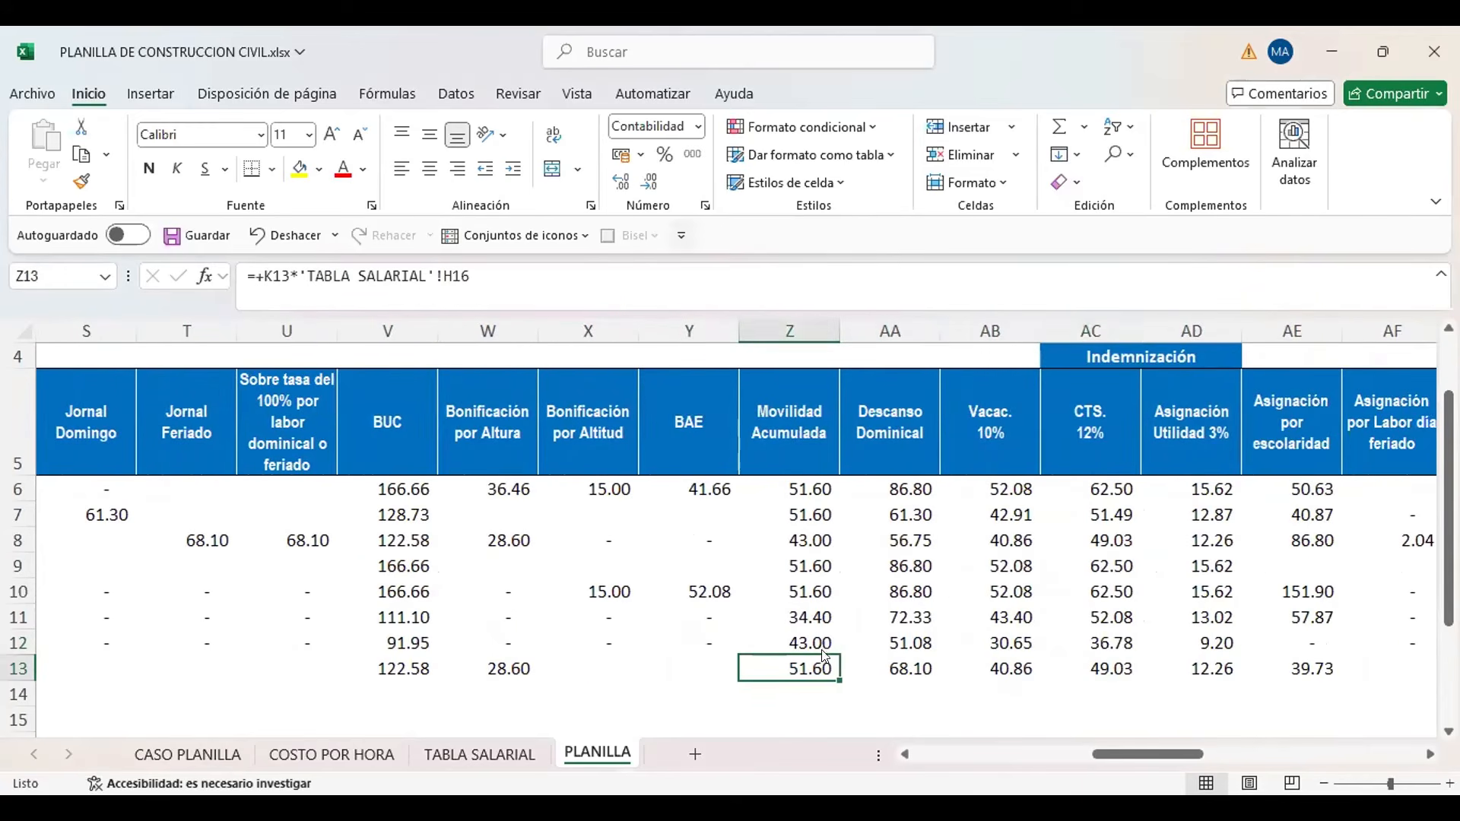
click(300, 169)
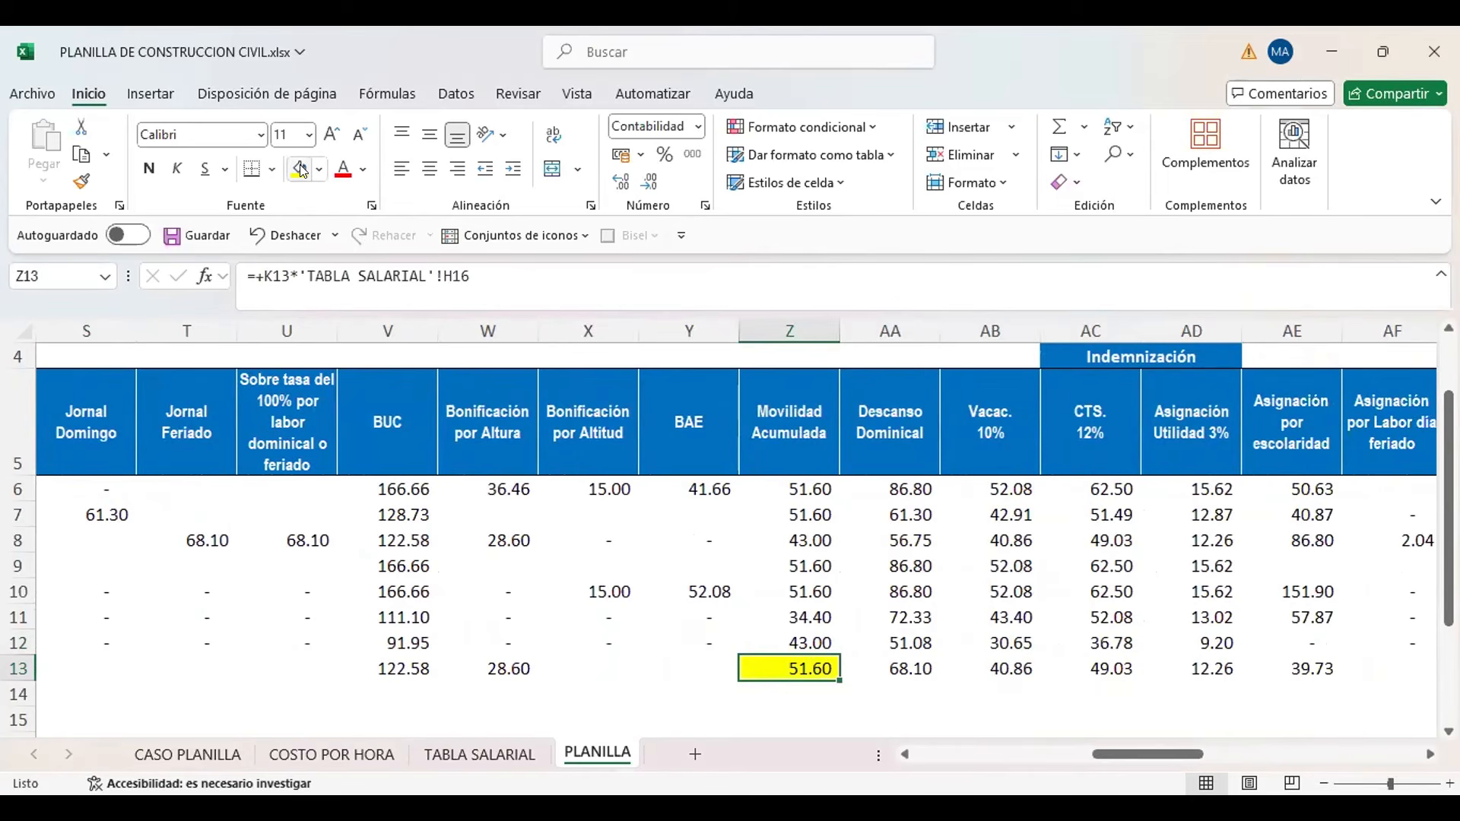
Highlight the new worker's CTS 12% and Asignación Utilidad 3% cells, AC13:AD13, in yellow
key(Right)
key(Right)
key(Right)
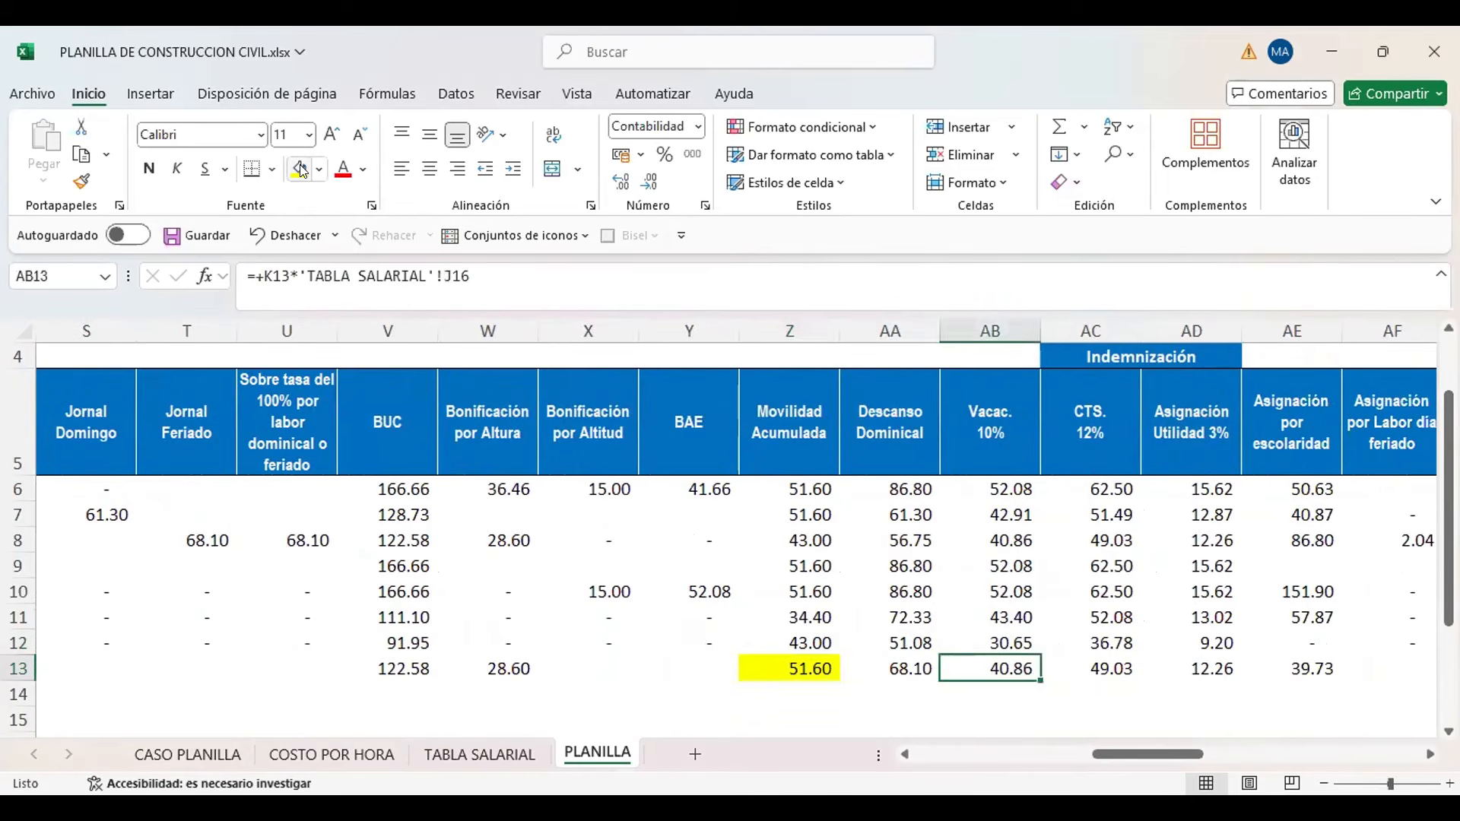
key(shift+Right)
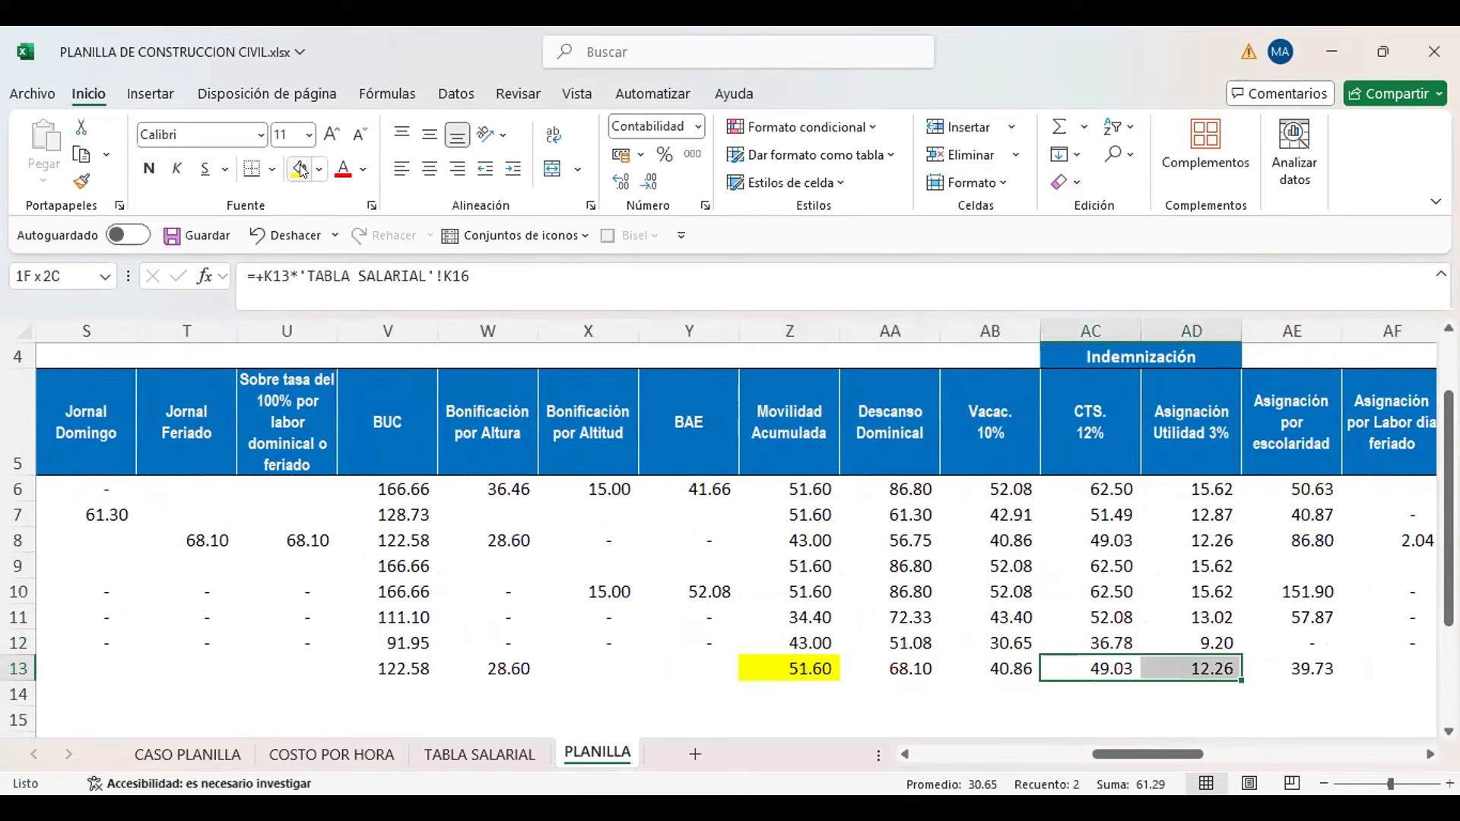
click(300, 168)
Highlight the new worker's Asignación por escolaridad in cell AE13 in yellow
key(Right)
key(Right)
key(Right)
key(Right)
key(Right)
key(Right)
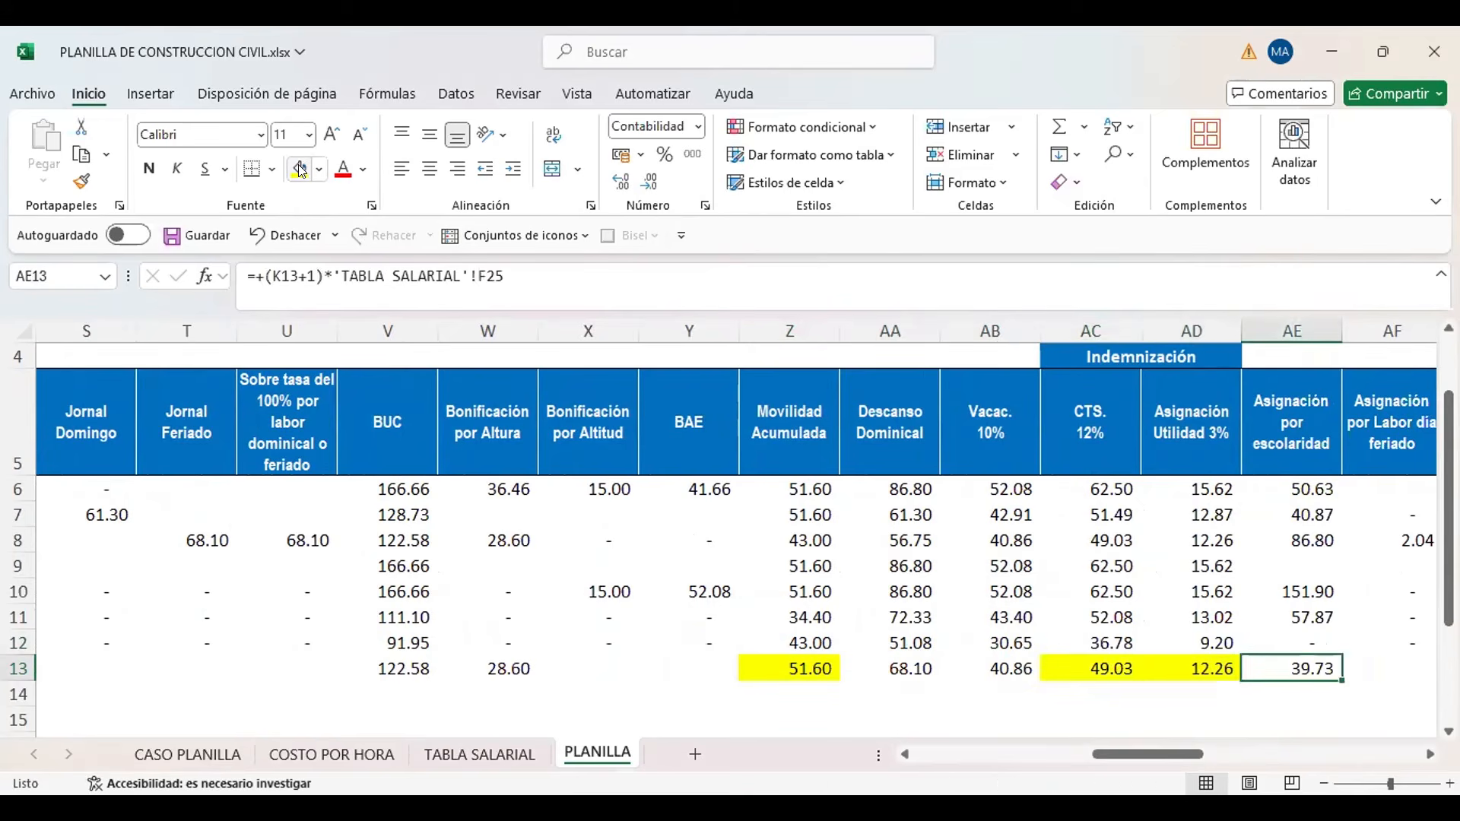
key(Left)
key(Left)
key(Left)
key(Left)
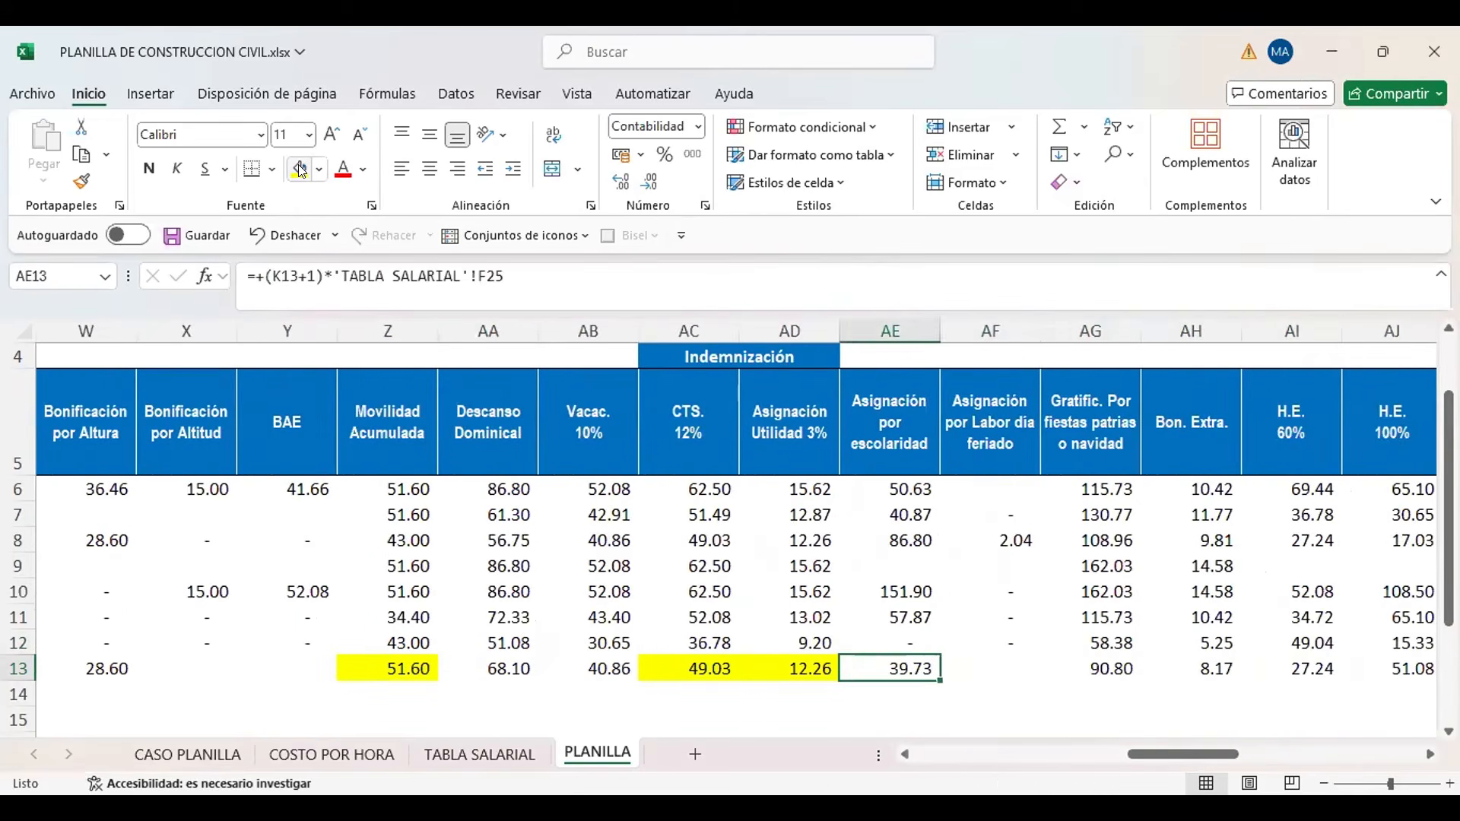
click(301, 169)
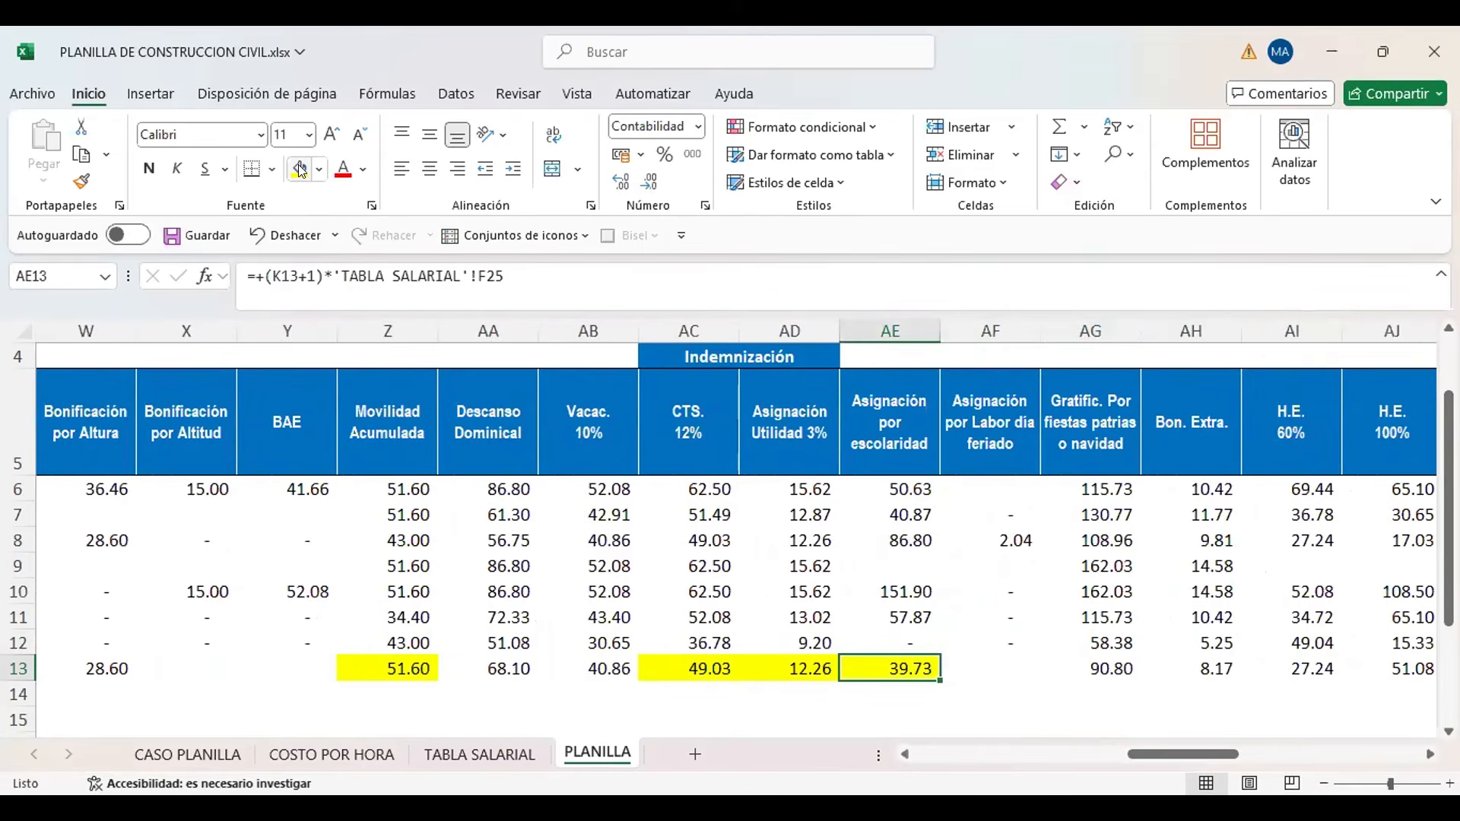
Highlight the new worker's Gratificación and Bon. Extra. cells, AG13 and AH13, in yellow
key(Right)
key(Right)
key(Right)
key(Right)
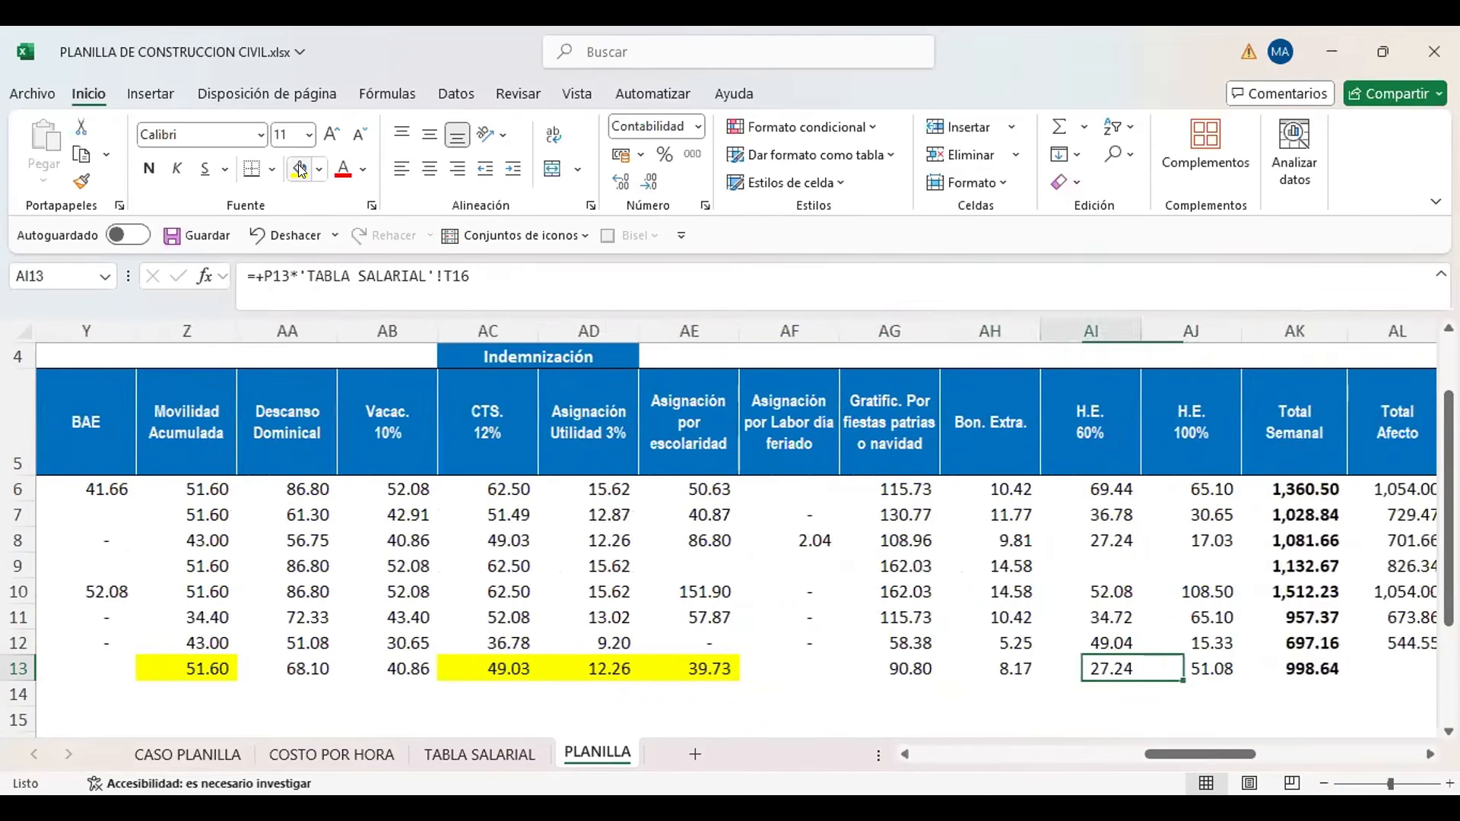
key(Left)
key(Left)
click(300, 169)
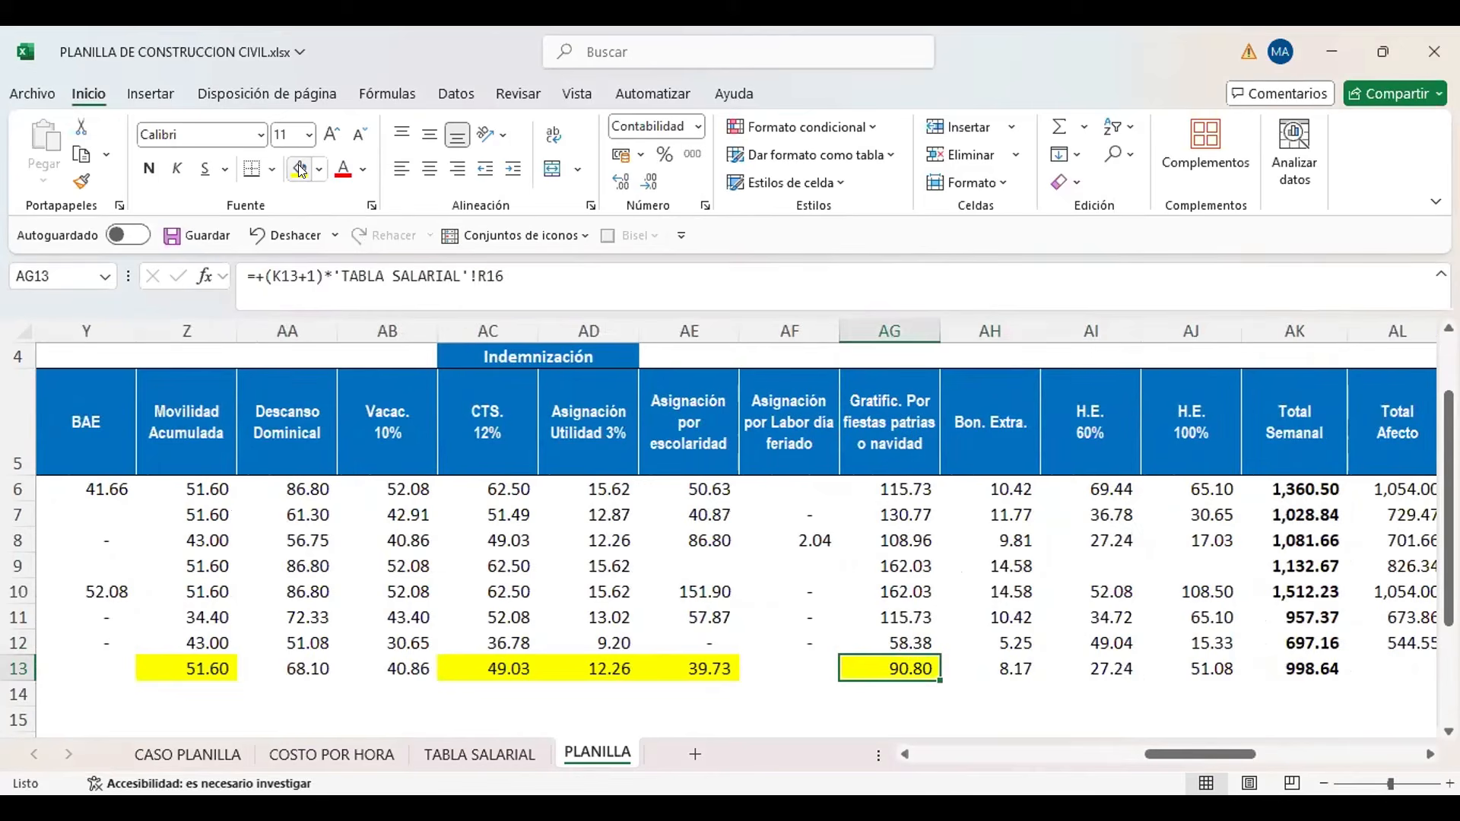
key(Right)
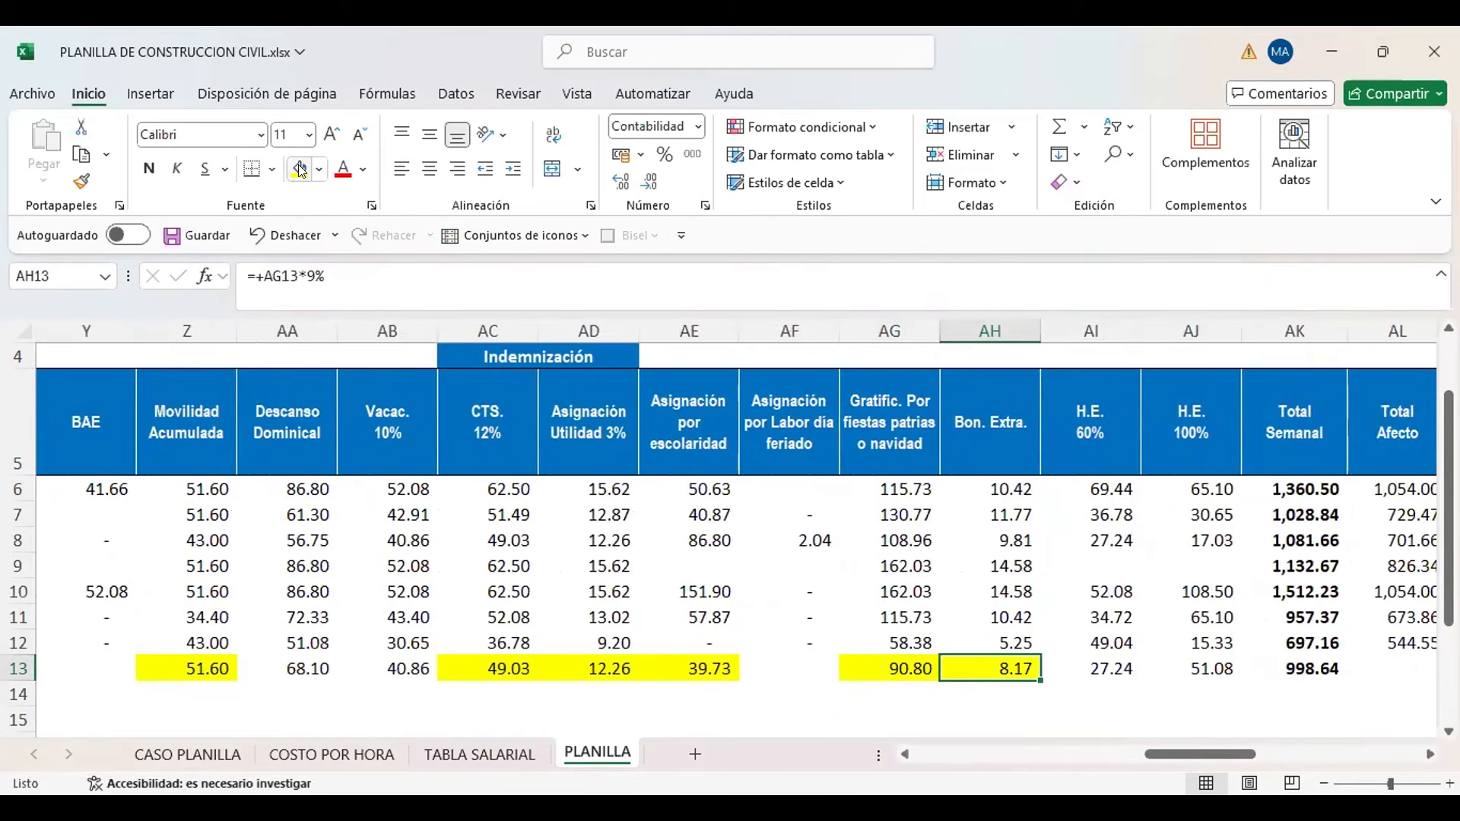
Copy the Total Afecto formula from AL12 into the new worker's cell AL13
key(Right)
key(Right)
key(Right)
key(Right)
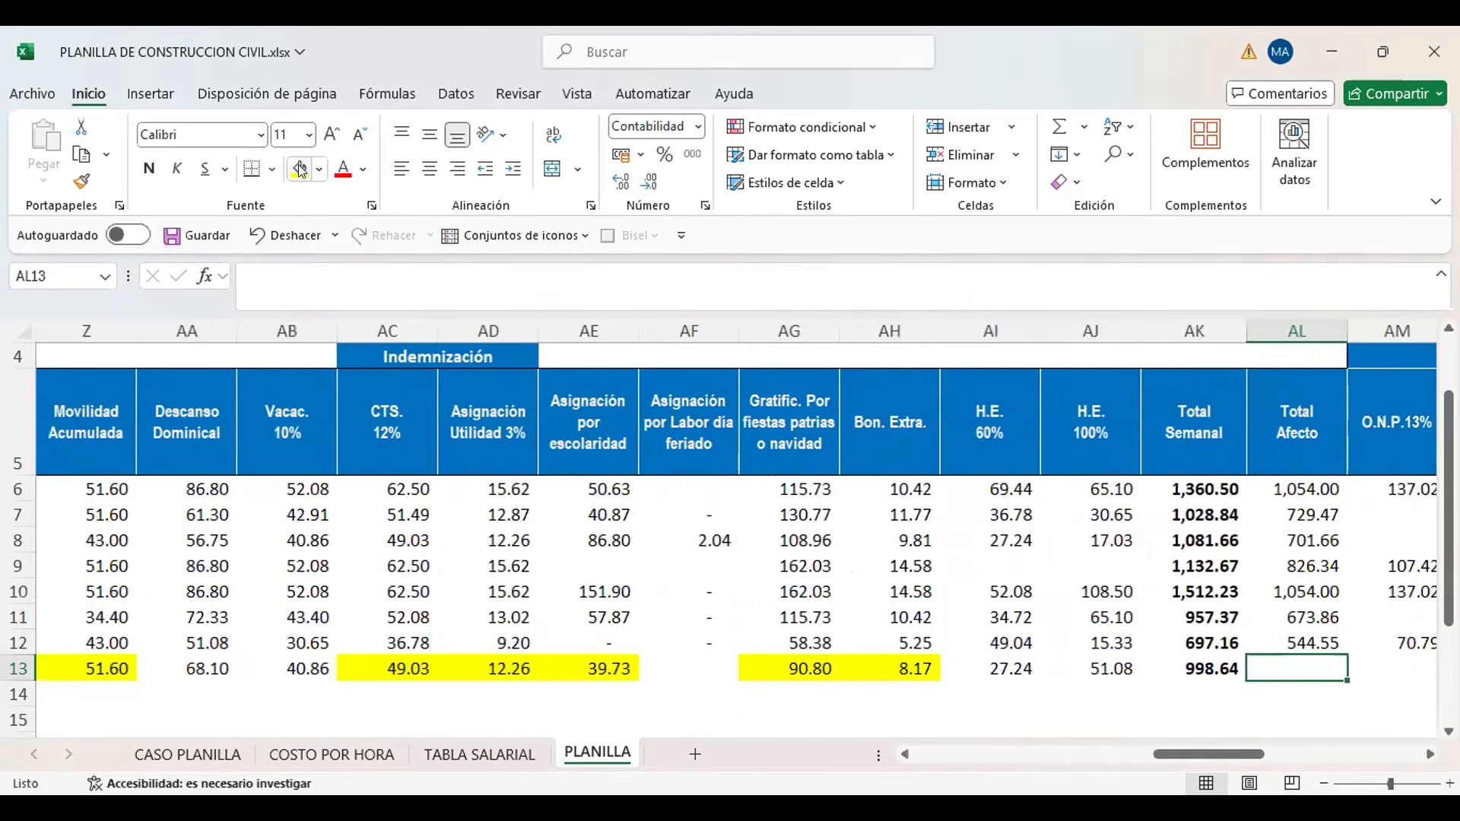
key(Up)
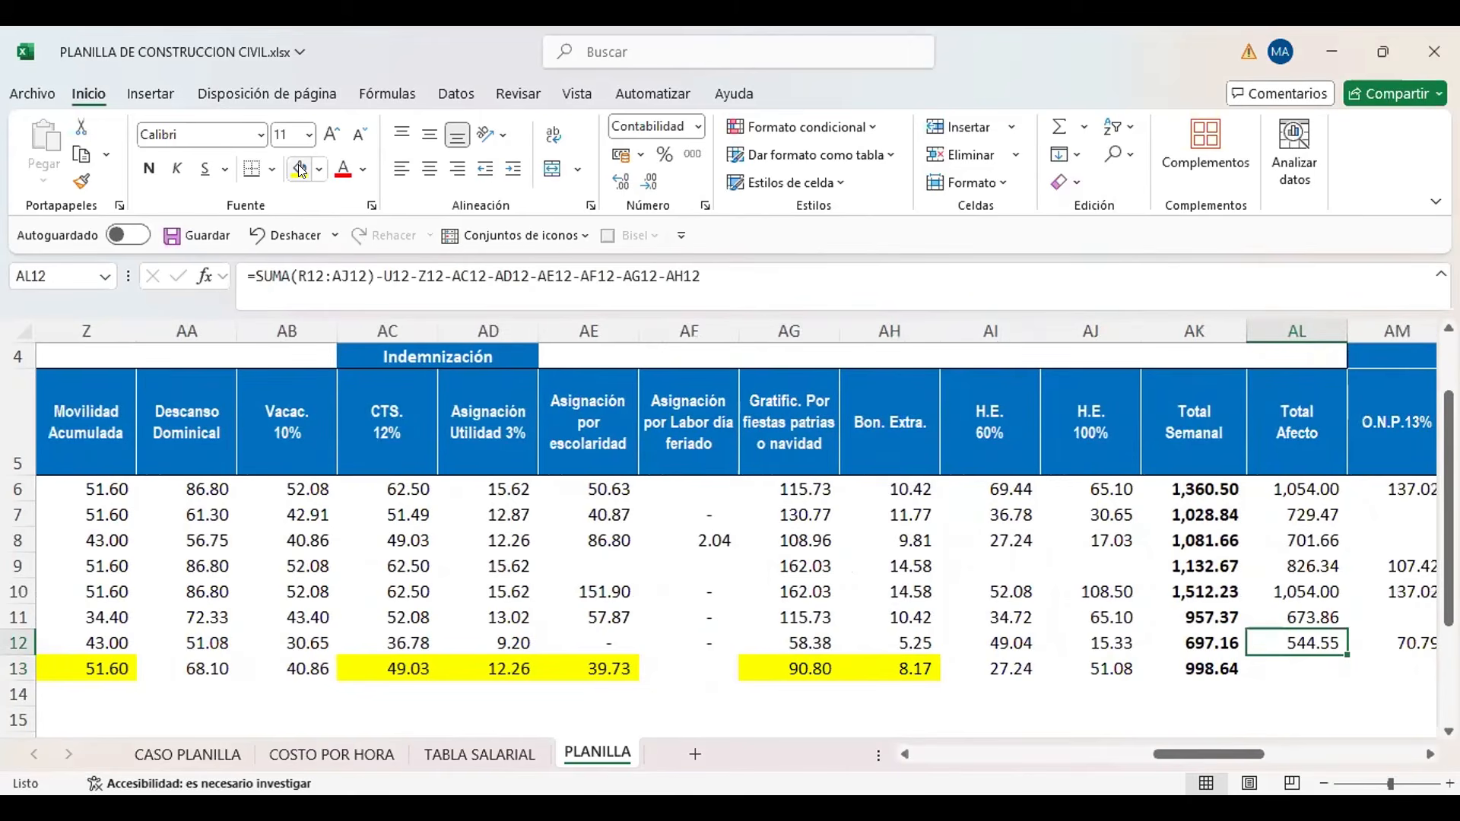
key(ctrl+c)
key(Down)
key(ctrl+v)
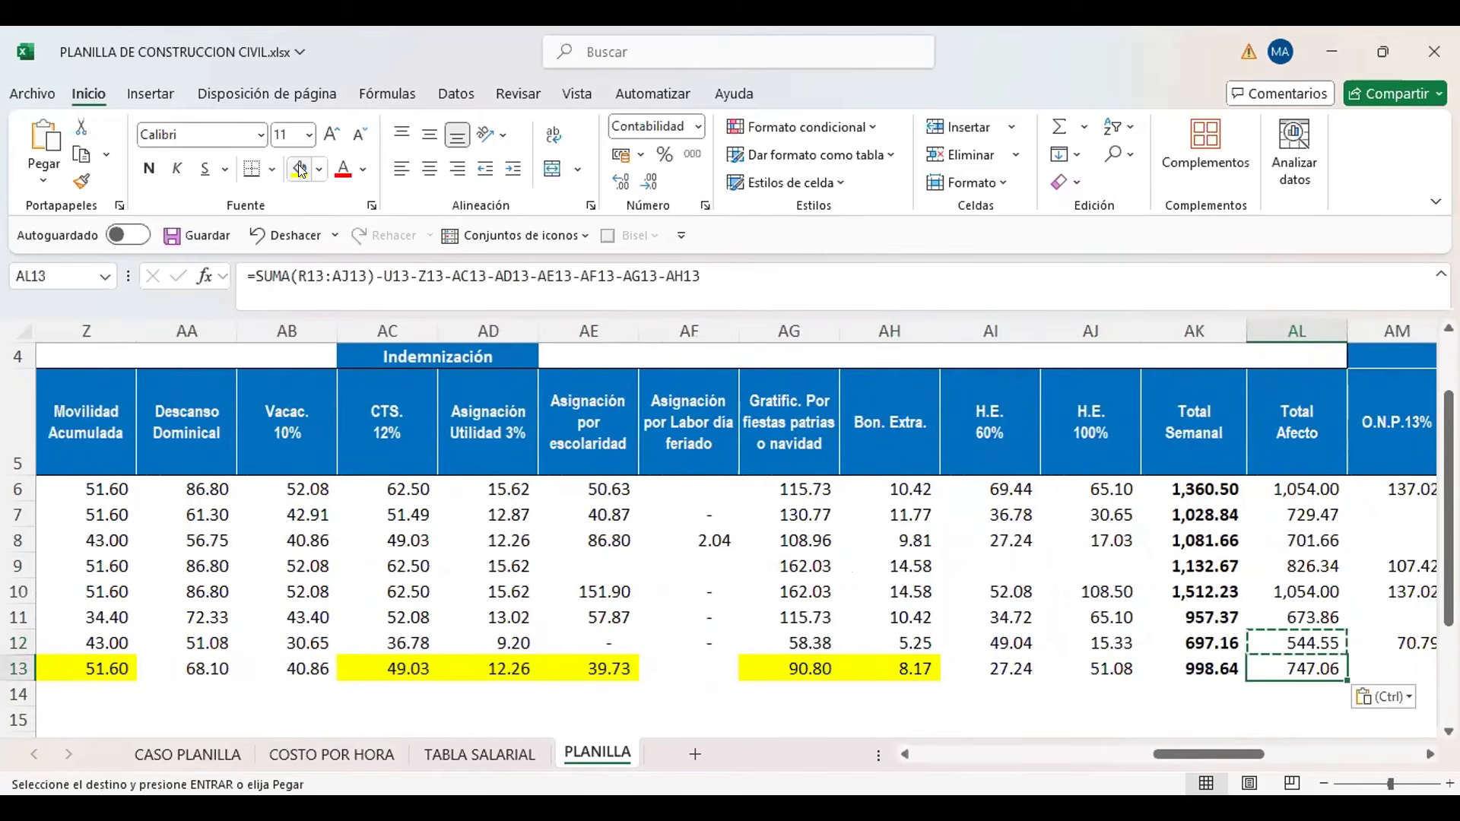
Review which row 13 concepts the Total Afecto formula in AL13 sums and which ones it subtracts
key(F2)
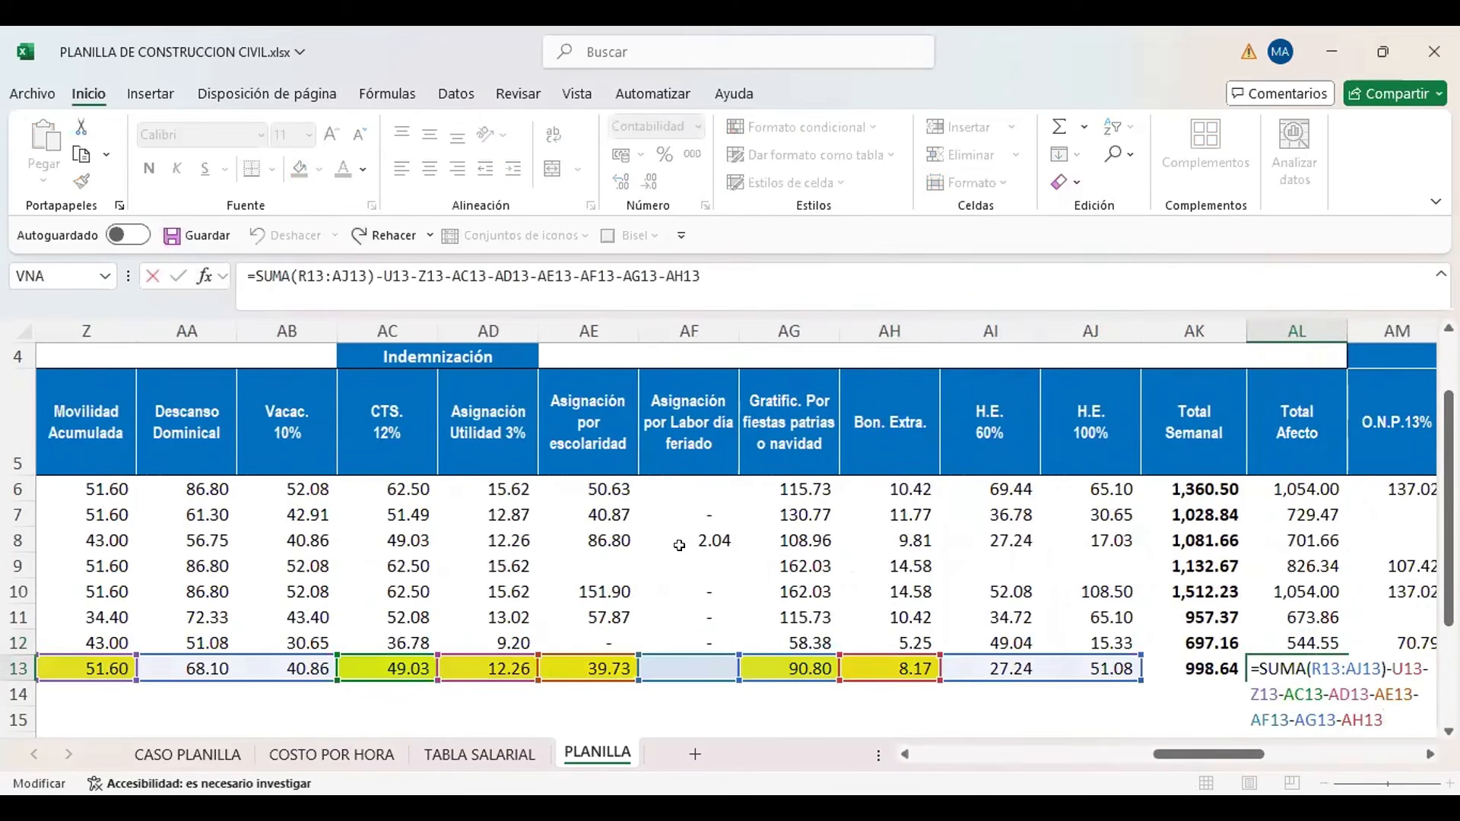
drag(1170, 754, 1077, 754)
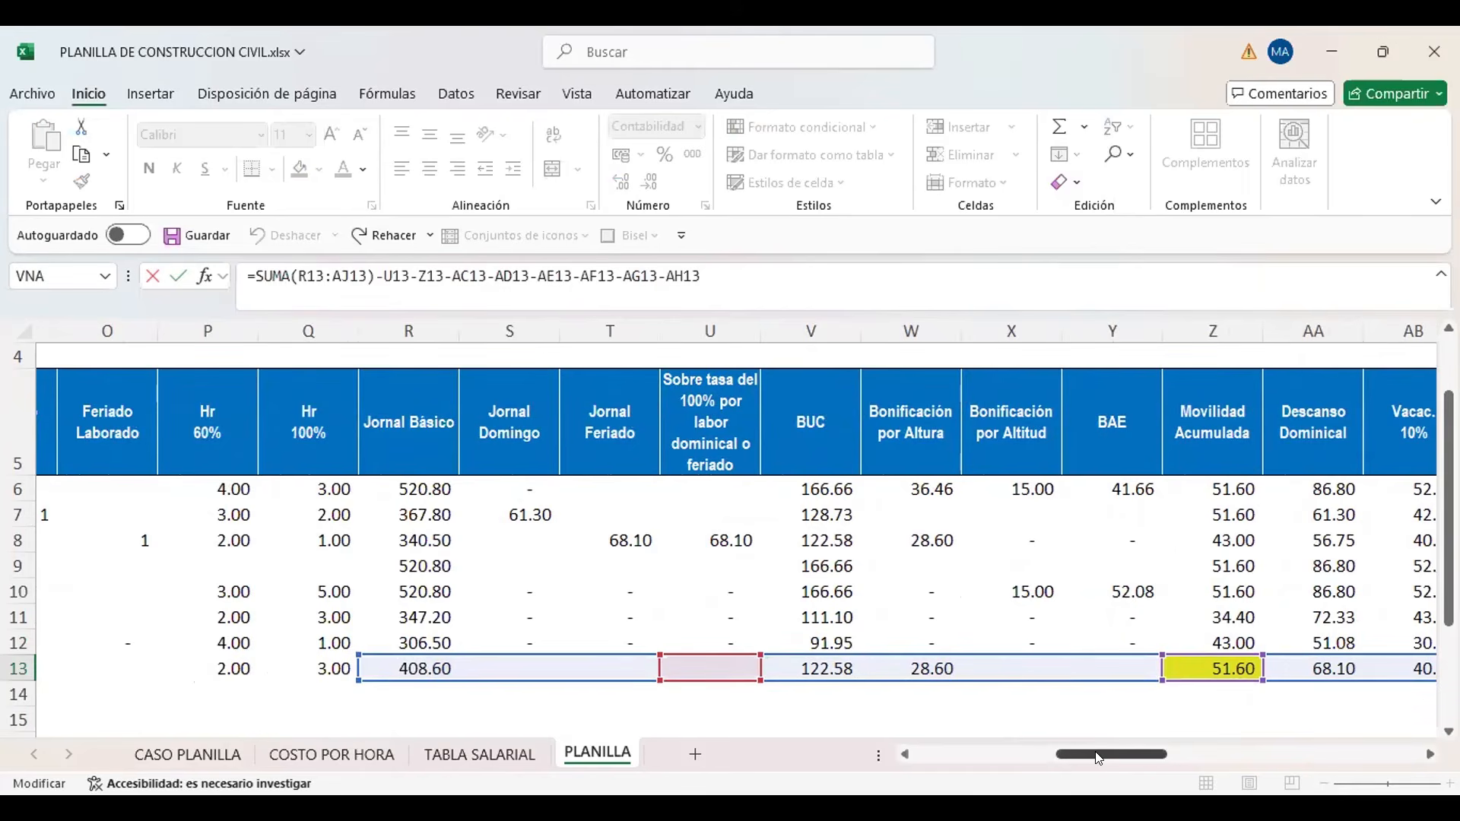
drag(1100, 756, 1155, 770)
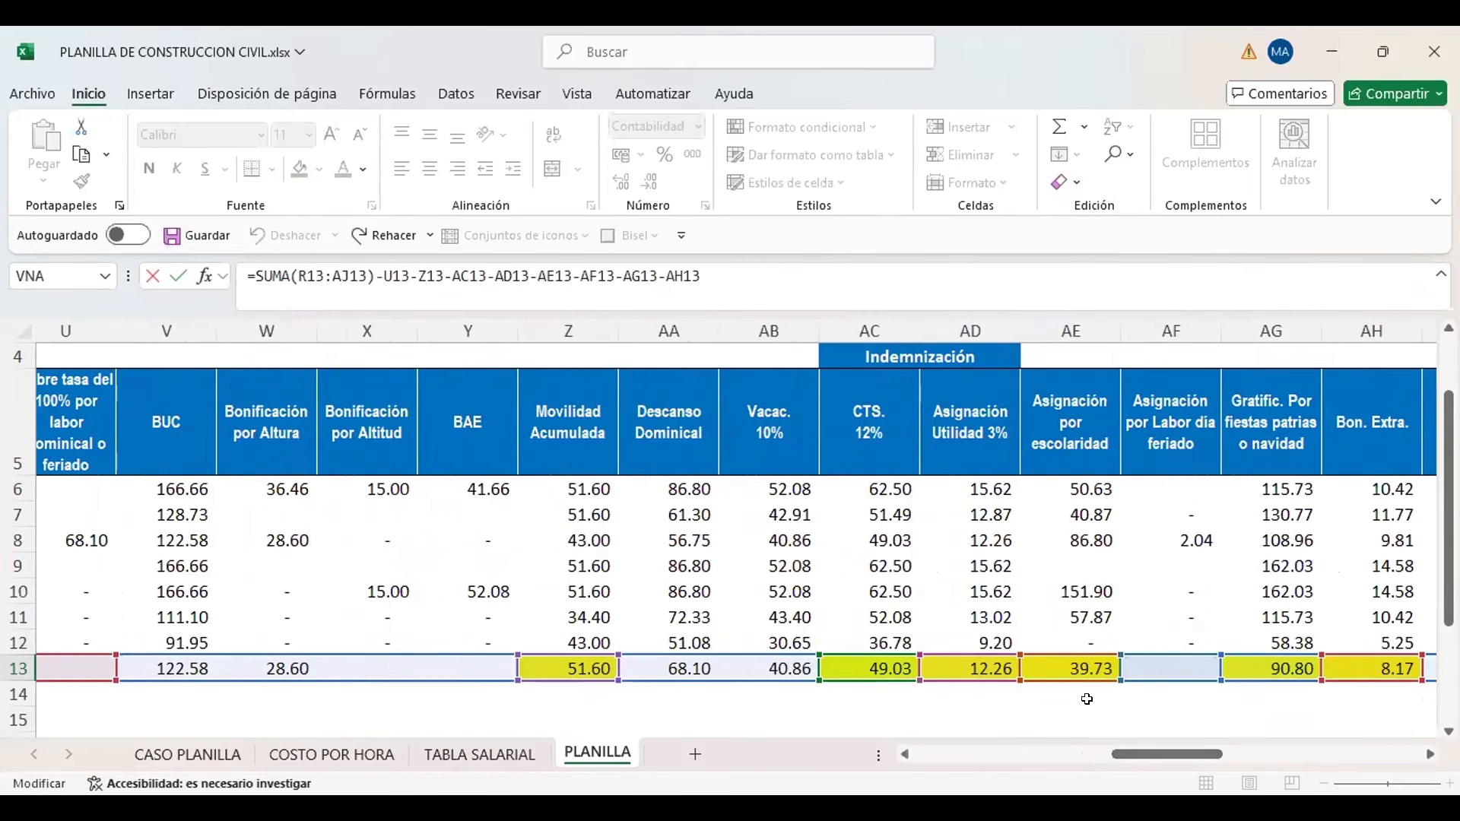
drag(1131, 758, 1186, 766)
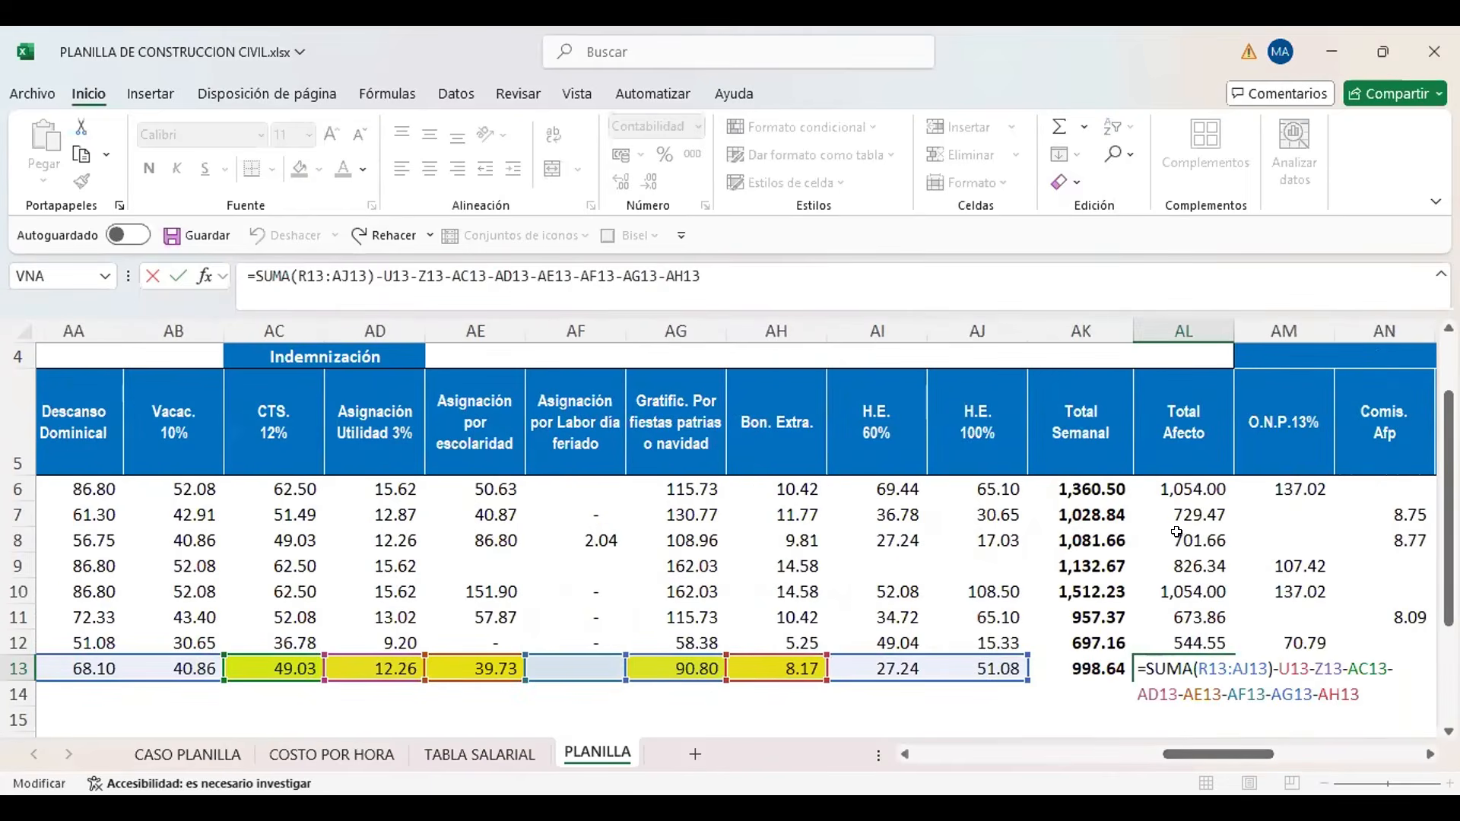
key(Return)
key(Up)
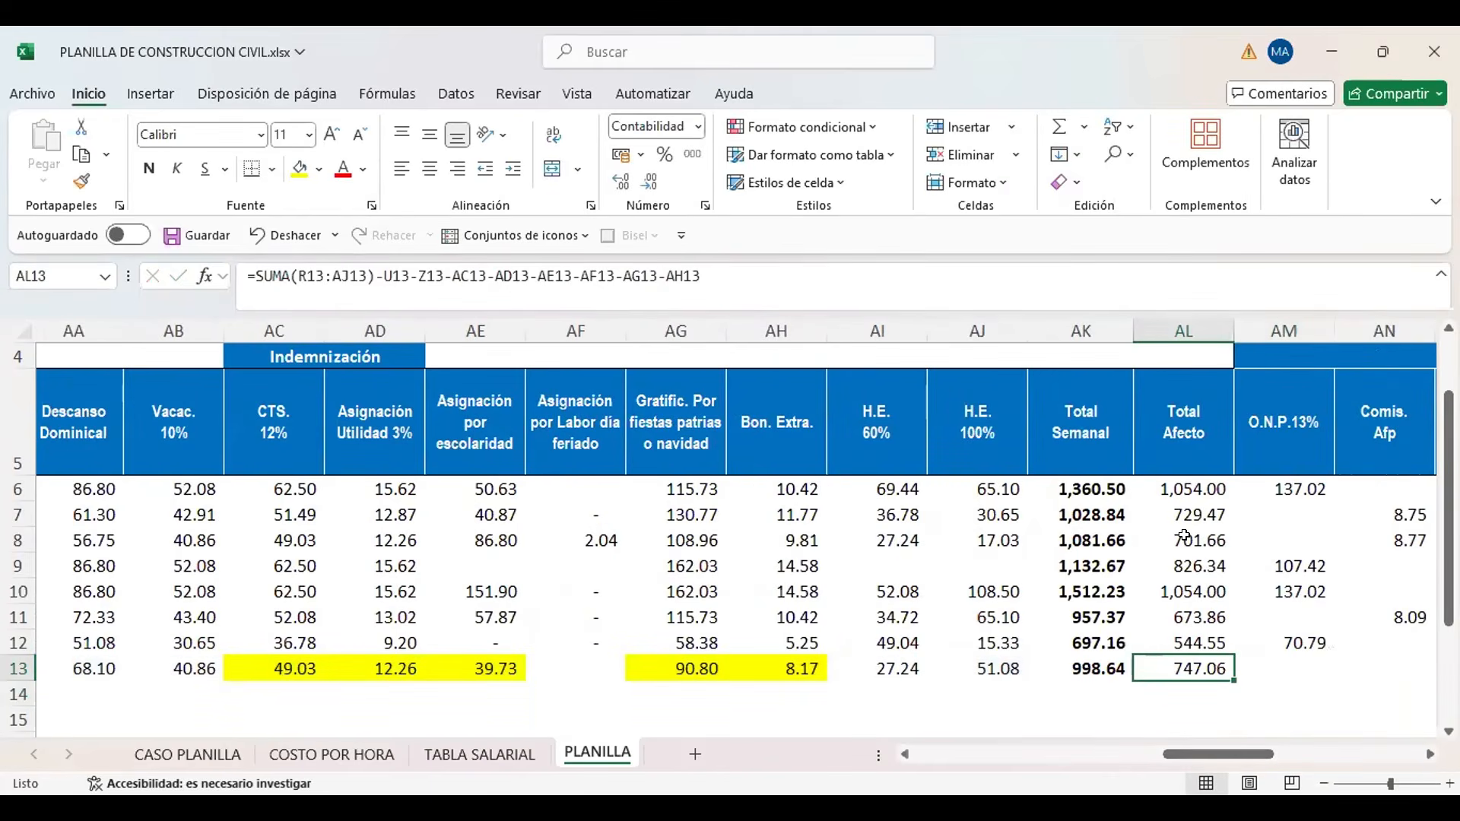
Calculate the new worker's O.N.P. 13% discount in AM13 with the formula +AL13*13%
key(Right)
key(Right)
key(Right)
key(Right)
key(Right)
key(Right)
key(Right)
key(Right)
key(Right)
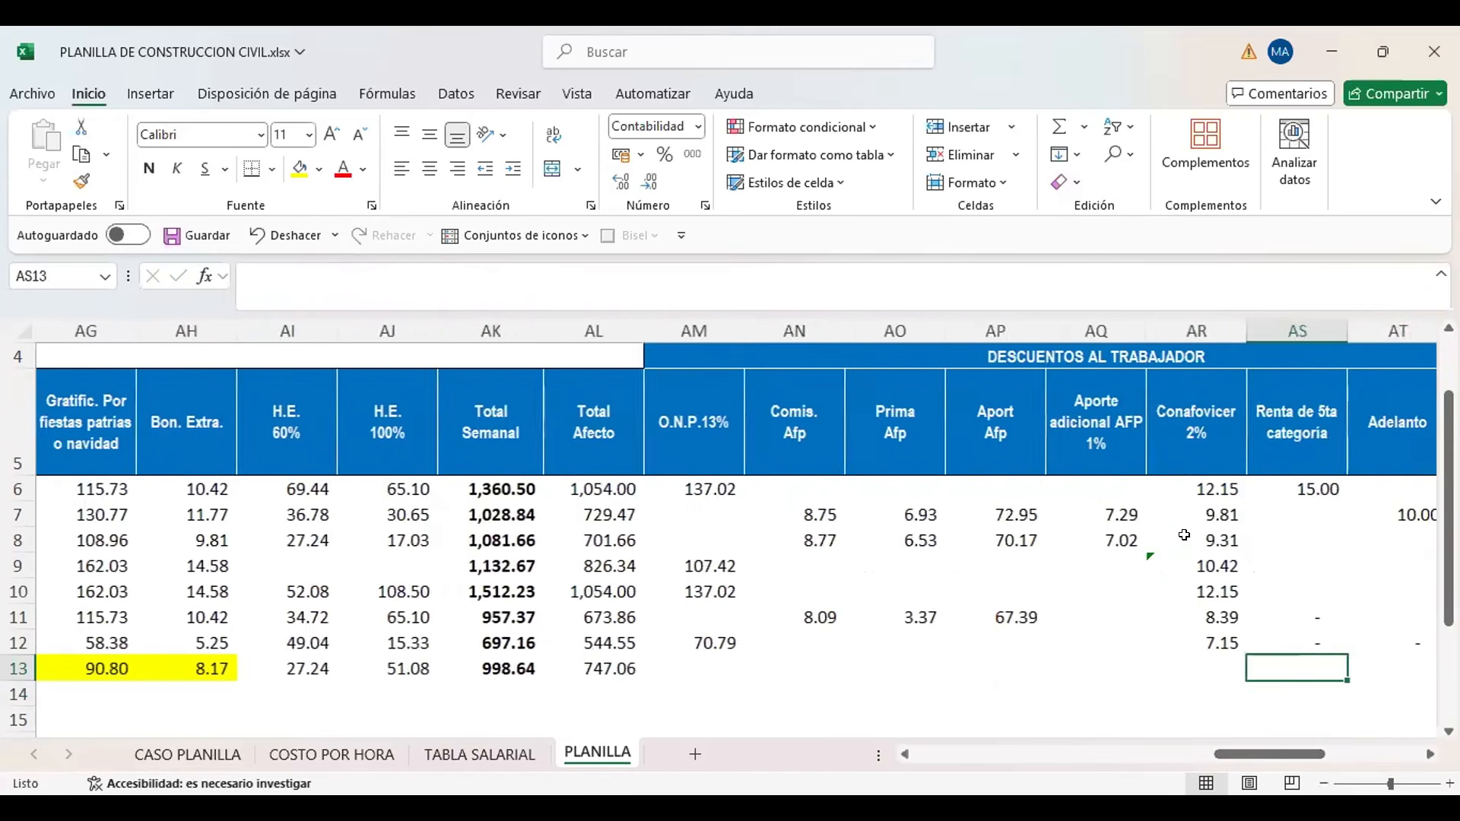
key(Left)
key(Left)
key(Left)
key(Left)
key(Left)
key(Left)
key(Left)
key(Left)
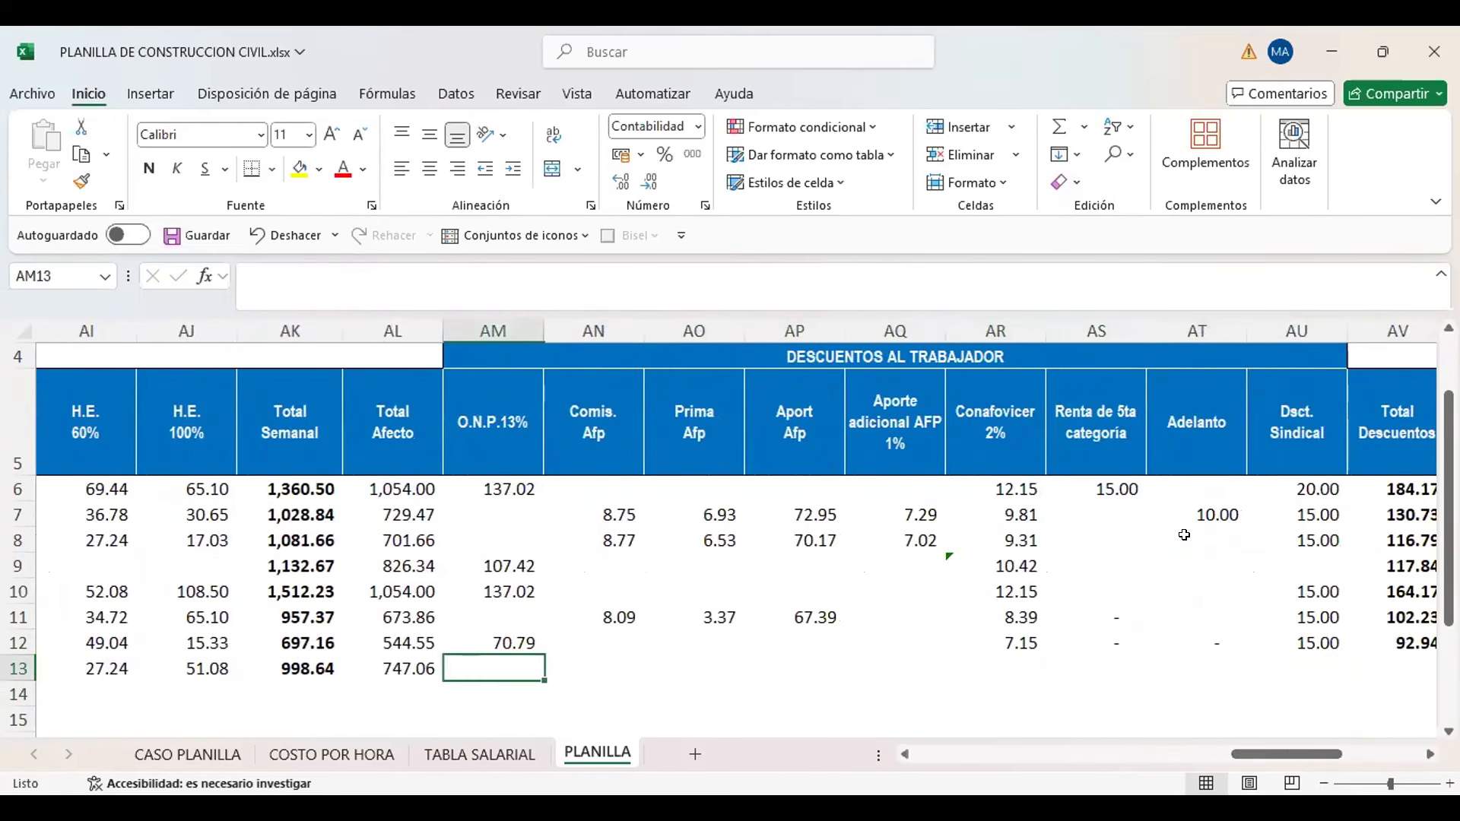
key(F2)
text(+)
key(Left)
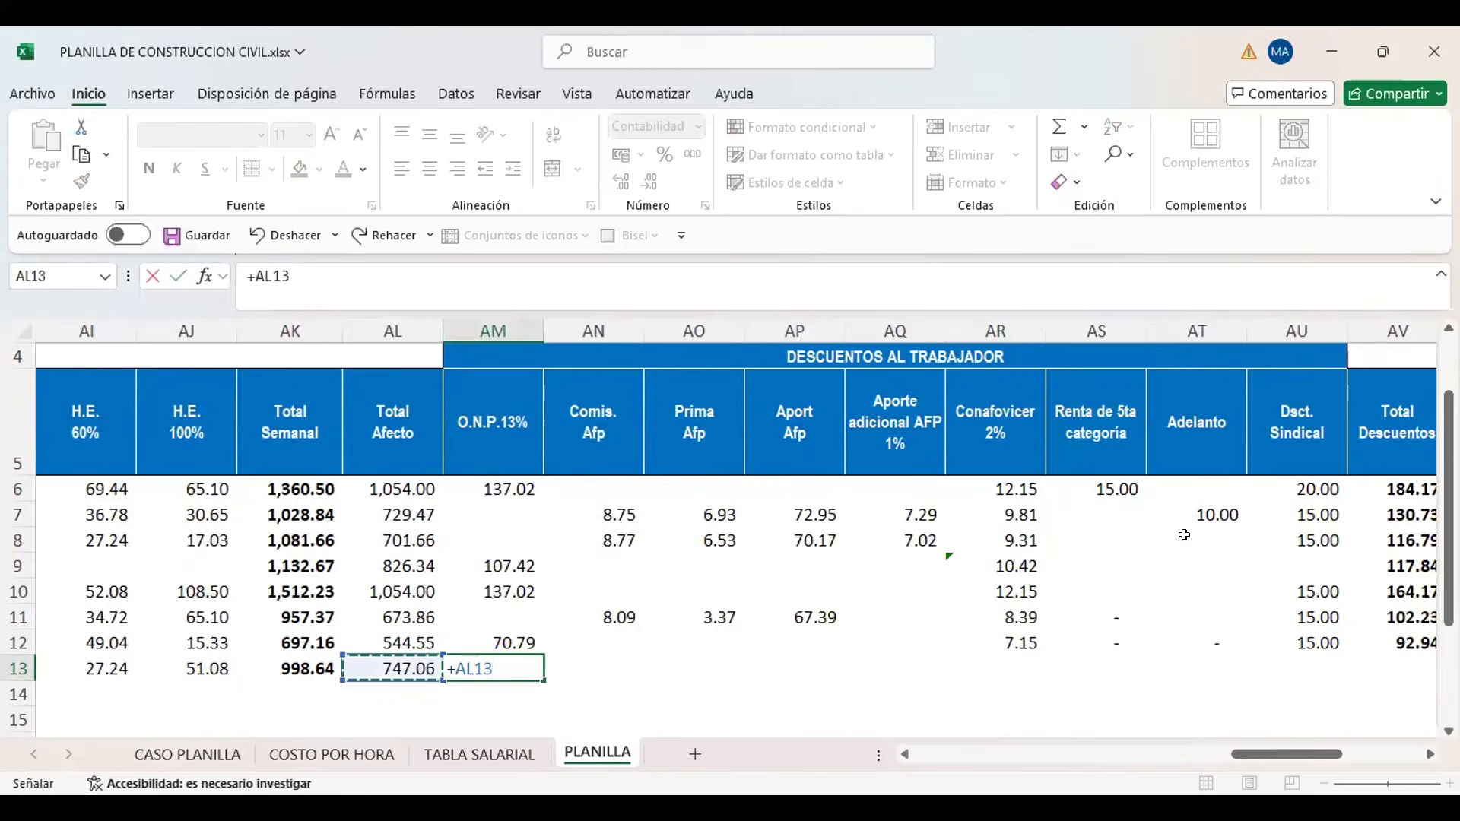
text(*)
key(End)
key(Page_Down)
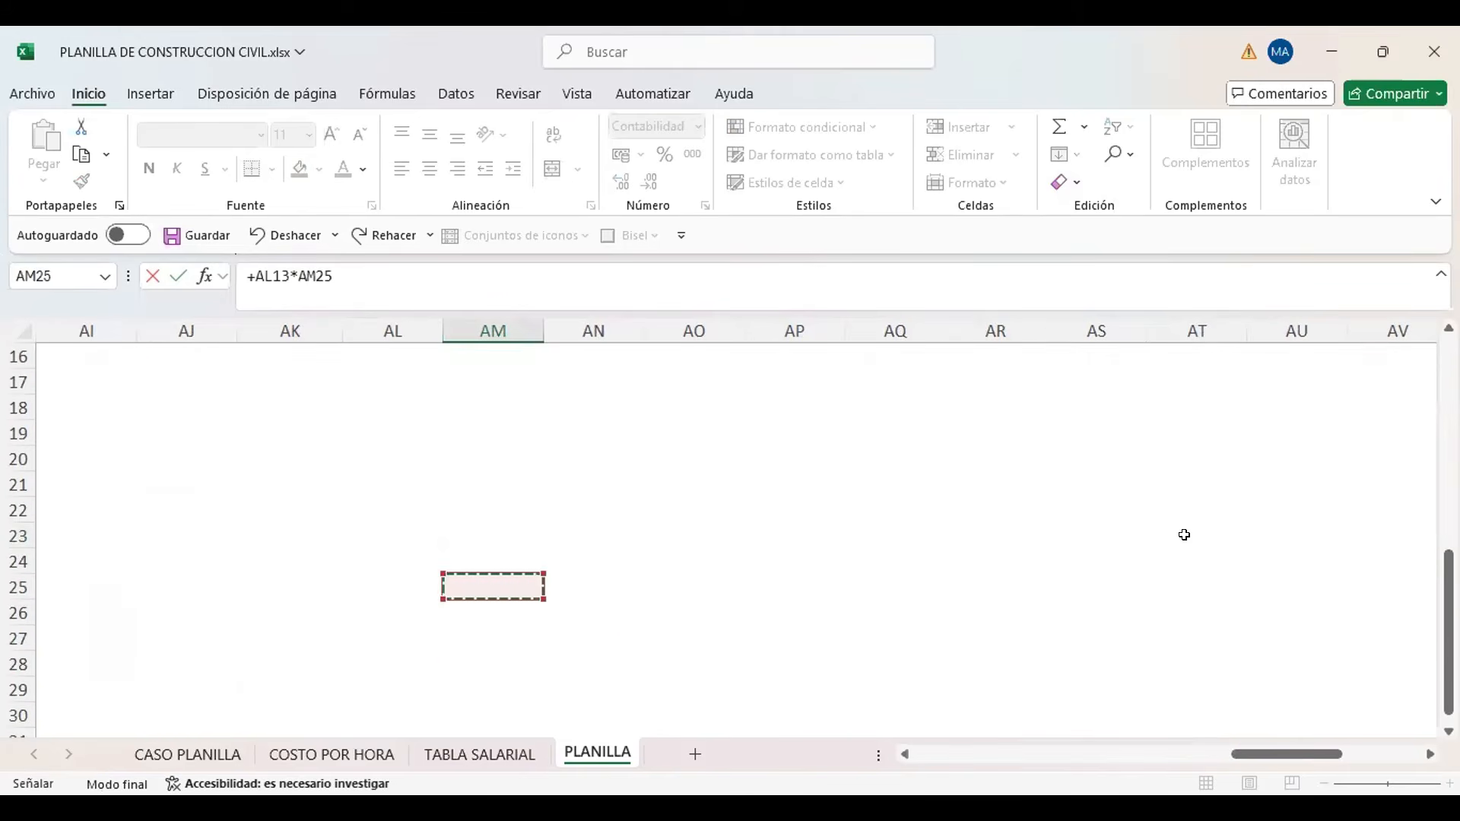
key(Page_Up)
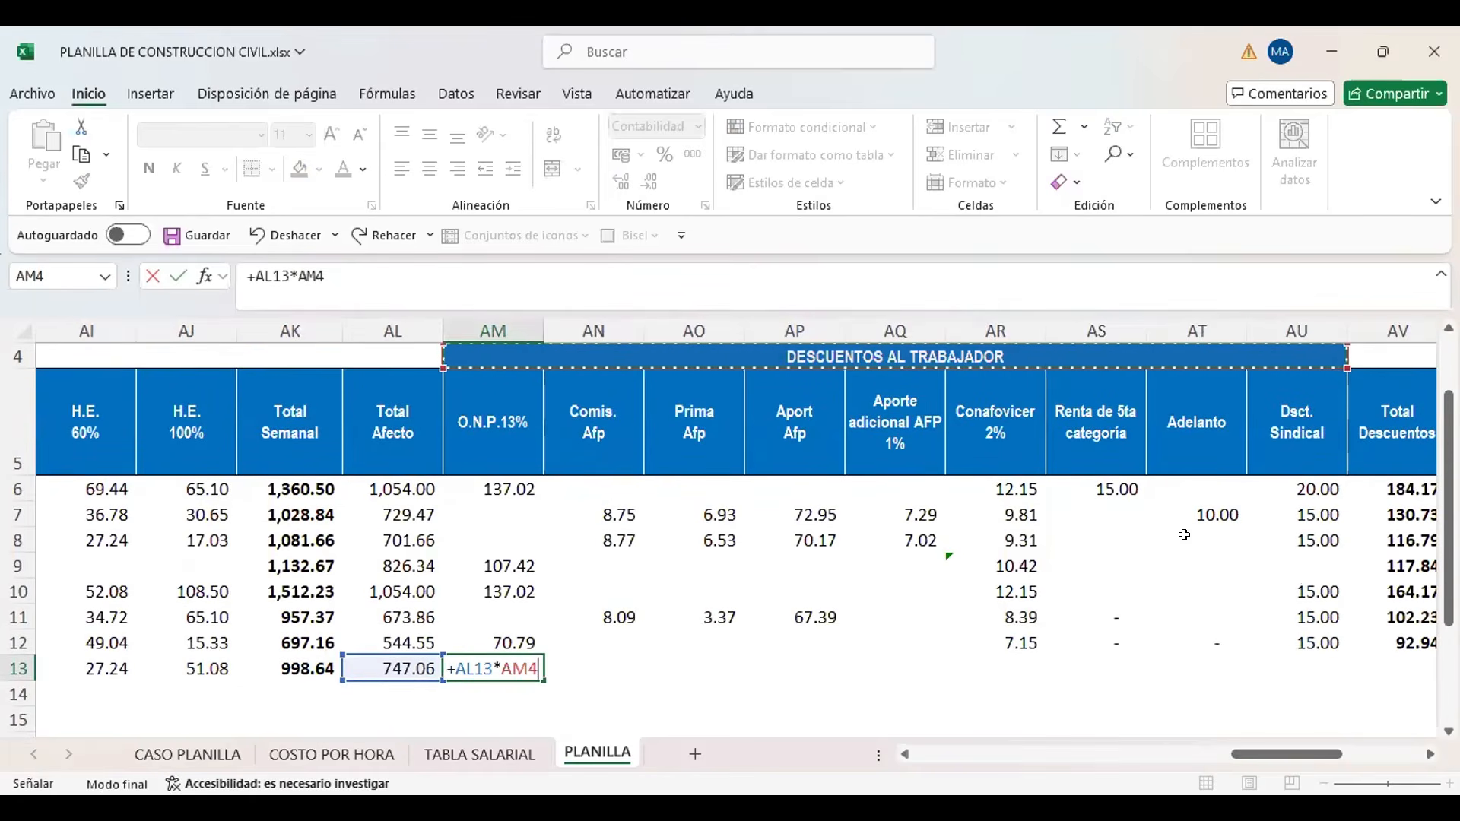
key(BackSpace)
key(BackSpace)
key(BackSpace)
text(13%)
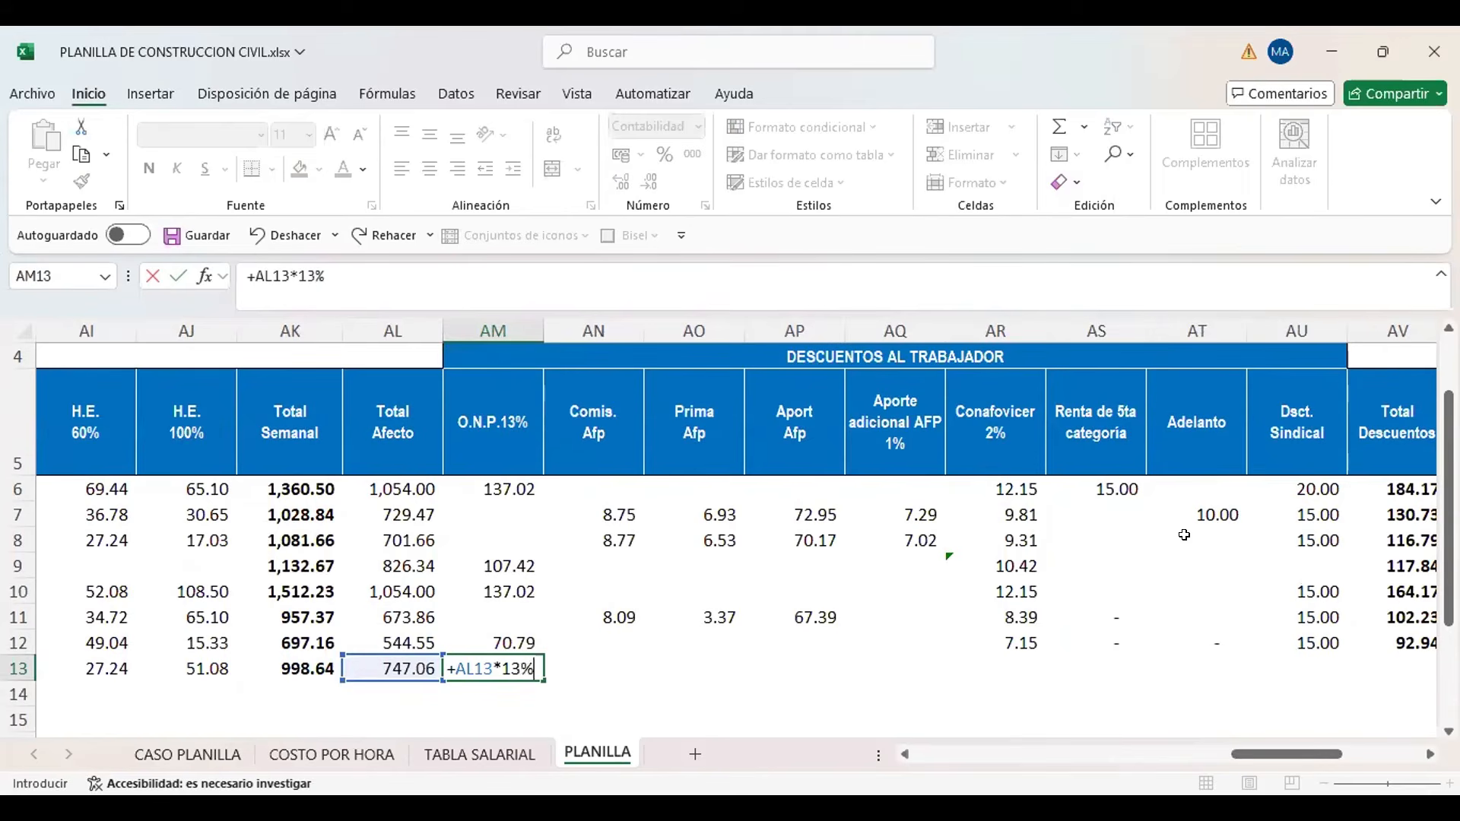
key(Right)
key(Right)
key(Right)
key(Right)
key(Right)
key(Right)
key(Right)
Enter 15 as the new worker's Dsct. Sindical in cell AU13
key(Left)
key(Left)
key(Left)
key(Left)
key(Left)
key(Left)
key(Left)
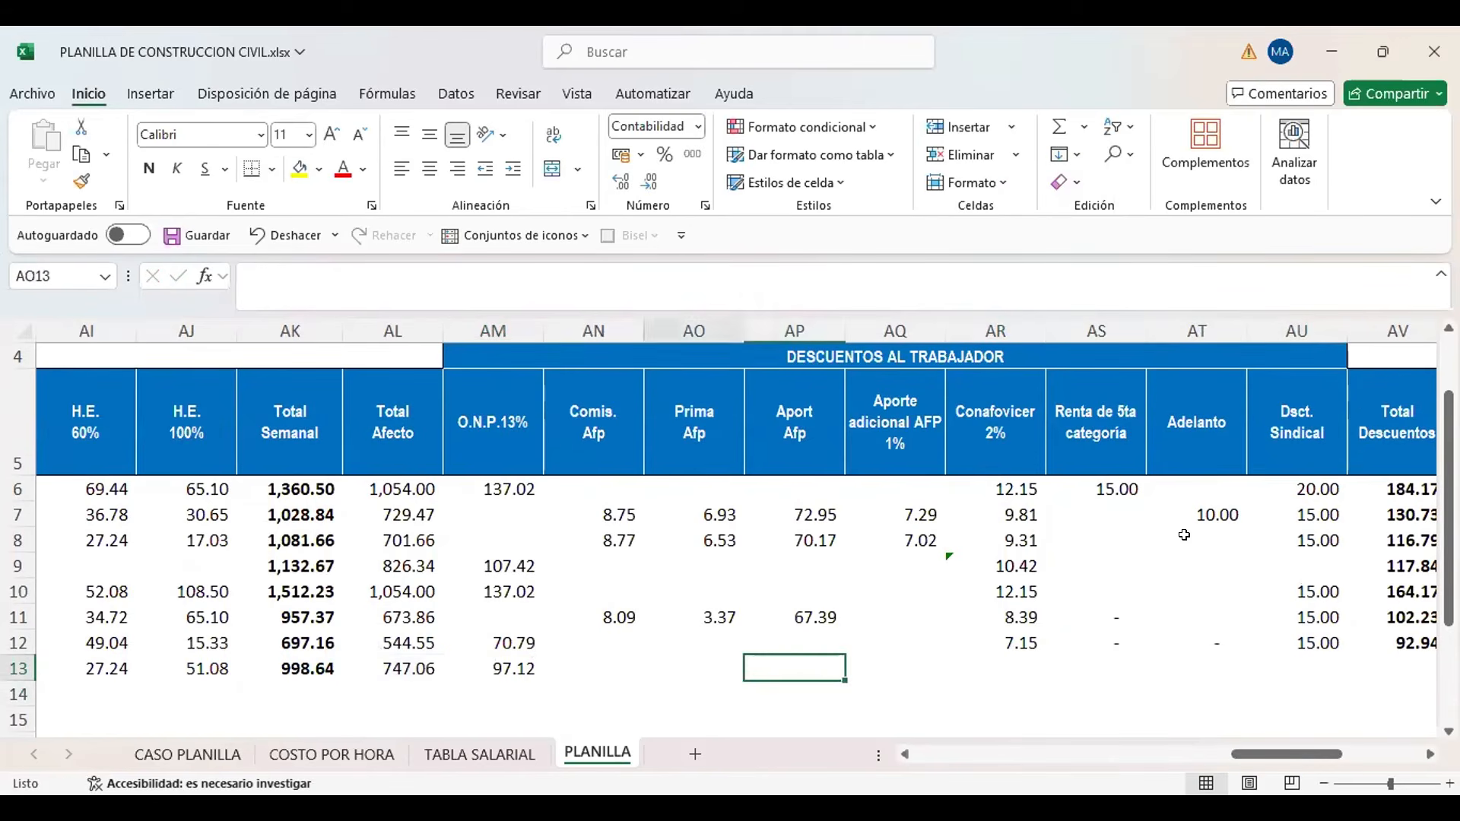
key(Right)
key(Right)
key(Right)
key(Right)
key(Right)
key(Right)
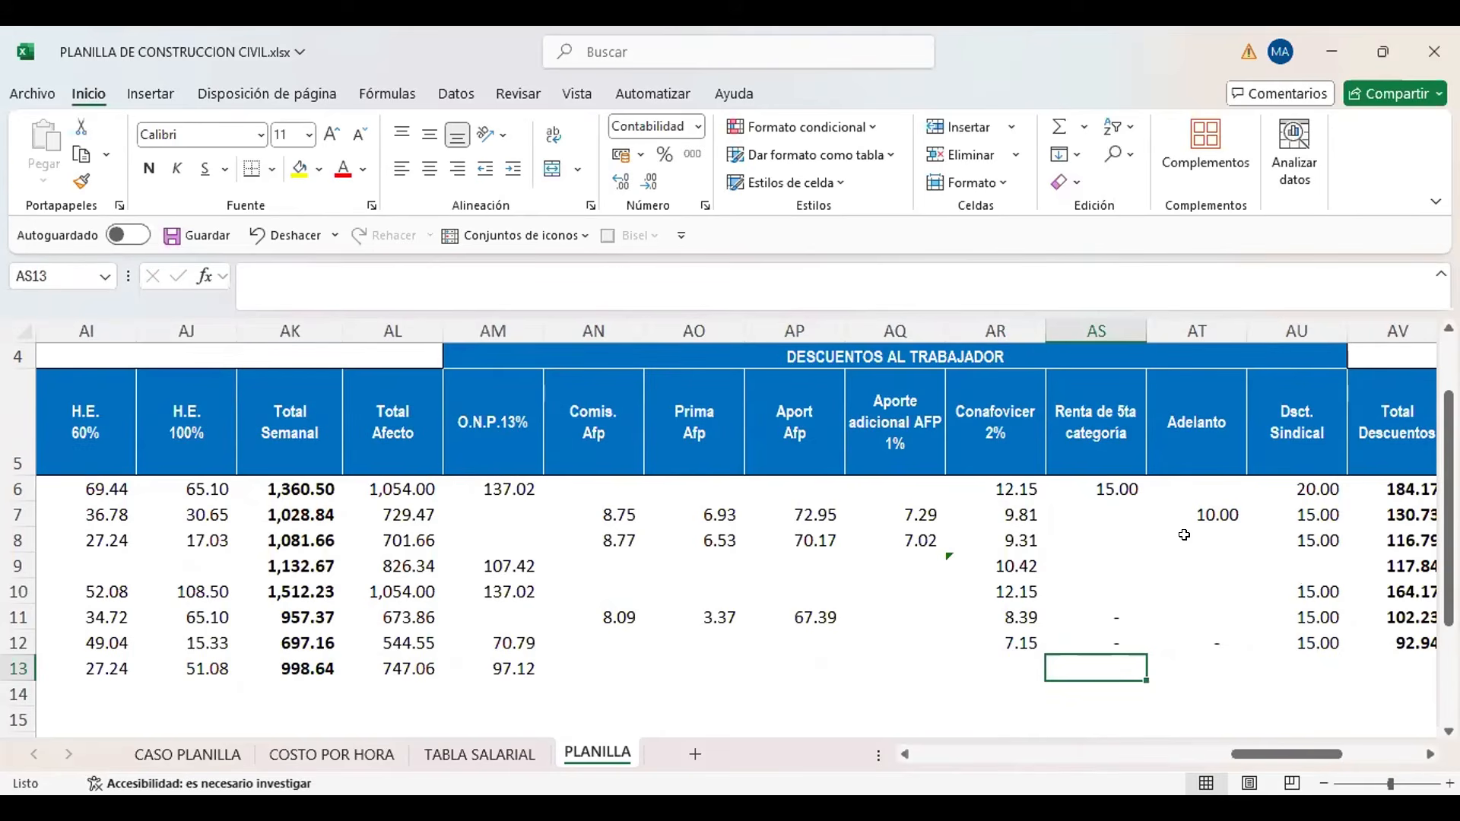
key(Right)
key(Right)
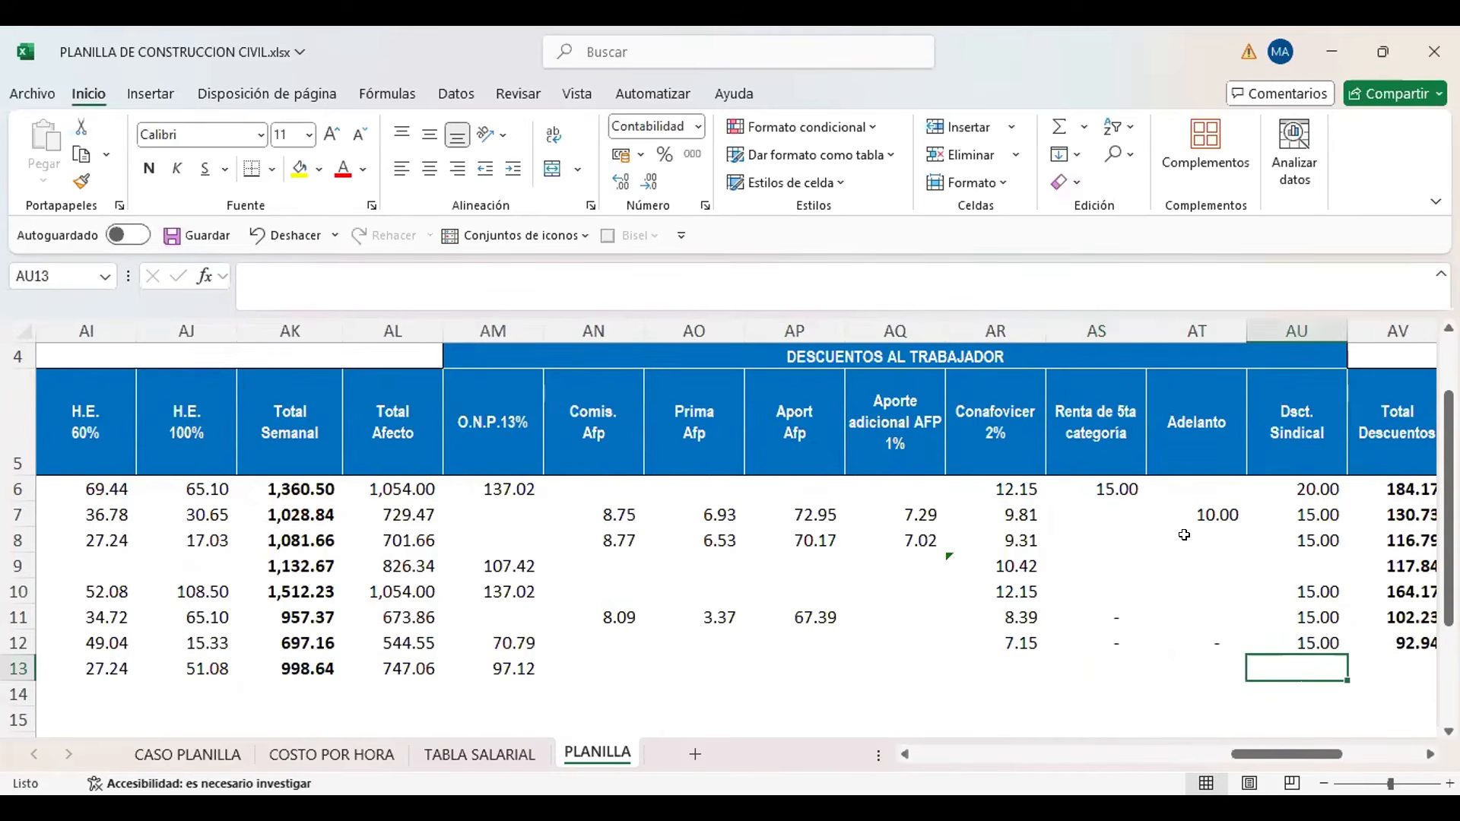
scroll(1184, 535, right, 1)
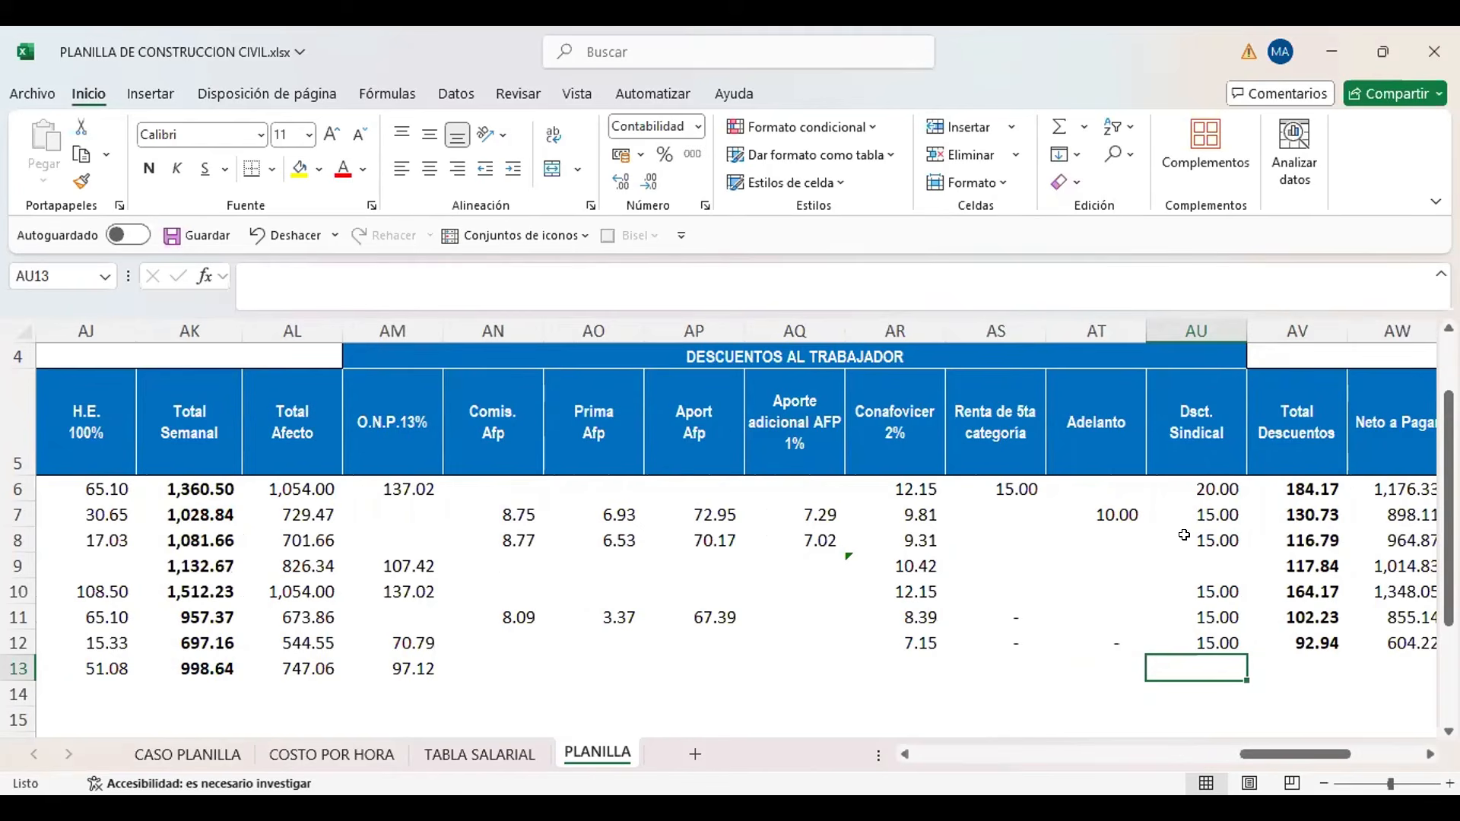
key(Up)
key(Down)
key(Right)
key(Left)
text(15)
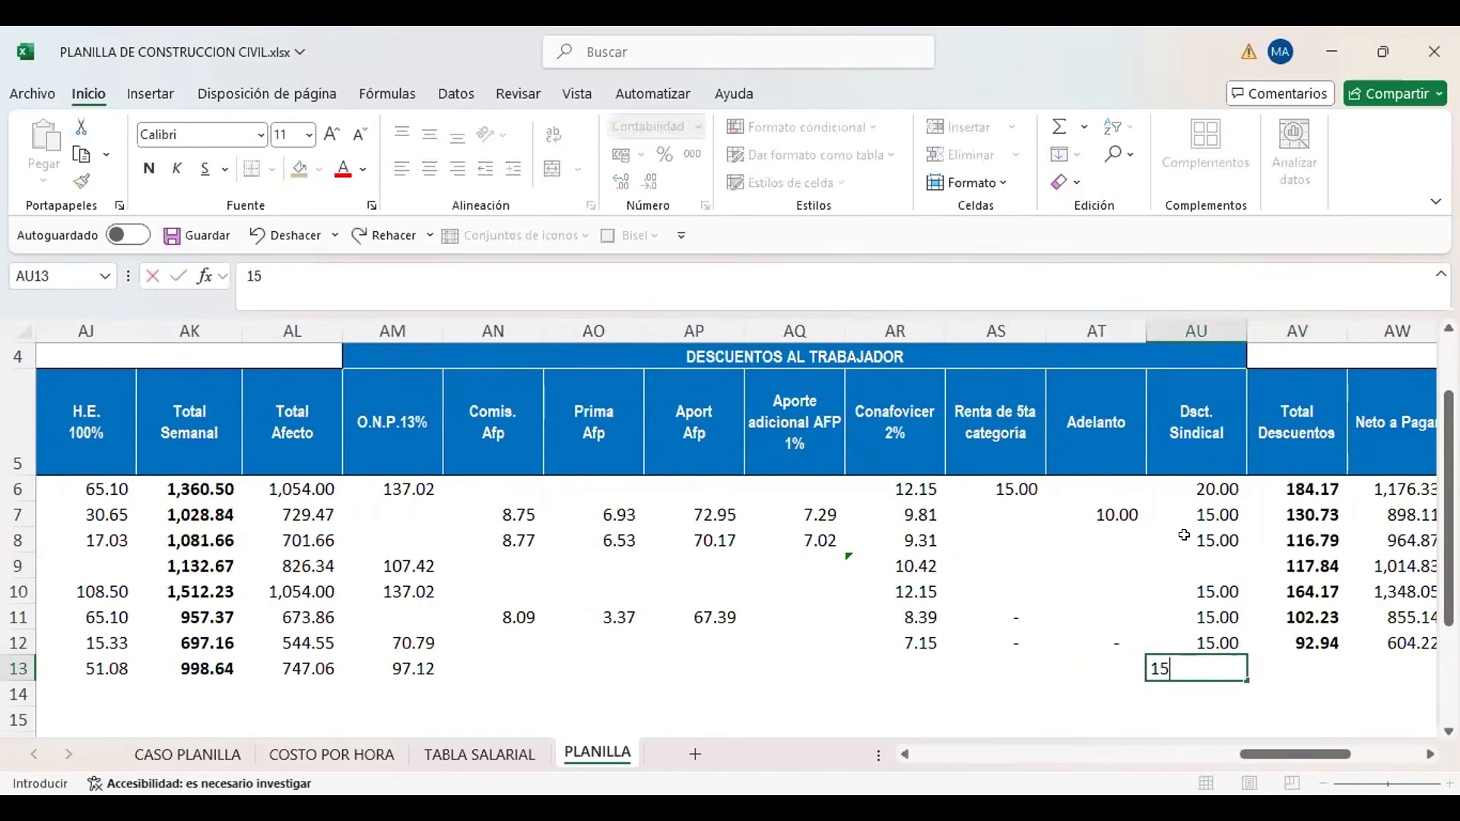
key(Return)
Copy the Total Descuentos formula from AV12 into AV13 and check that it sums AM13:AU13
key(Up)
key(Right)
key(Up)
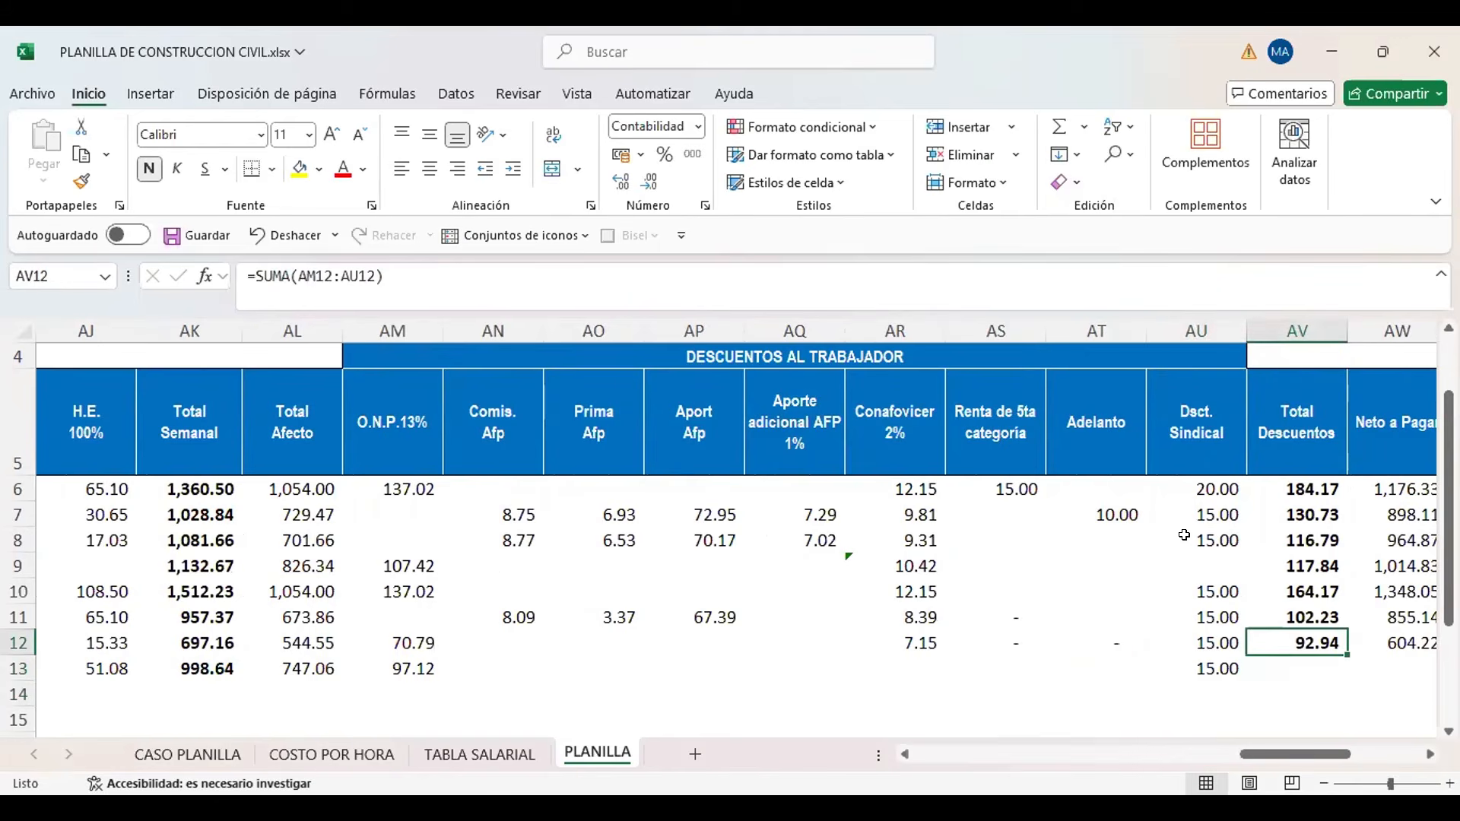
key(ctrl+c)
key(Down)
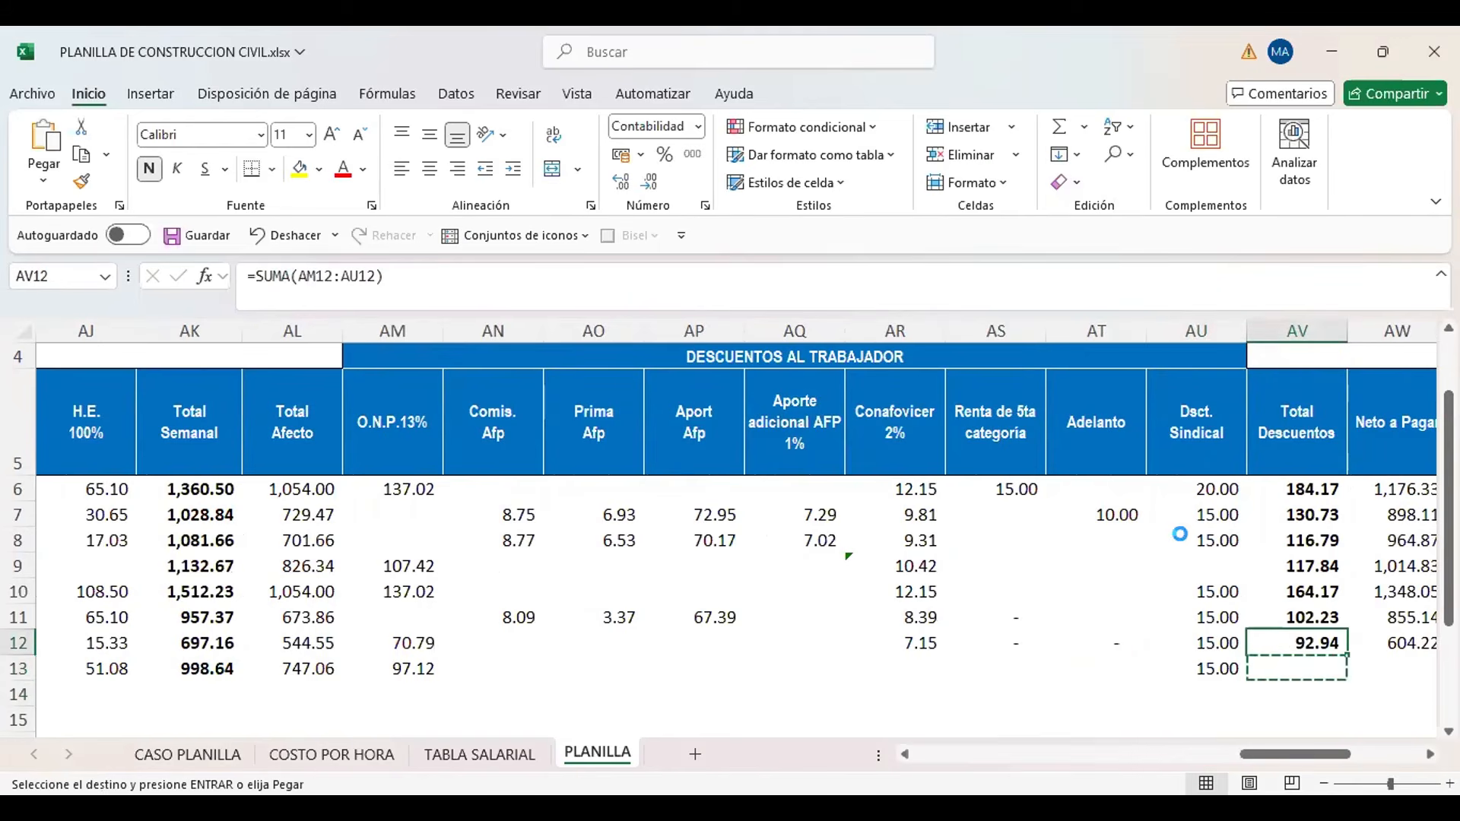
key(ctrl+v)
key(F2)
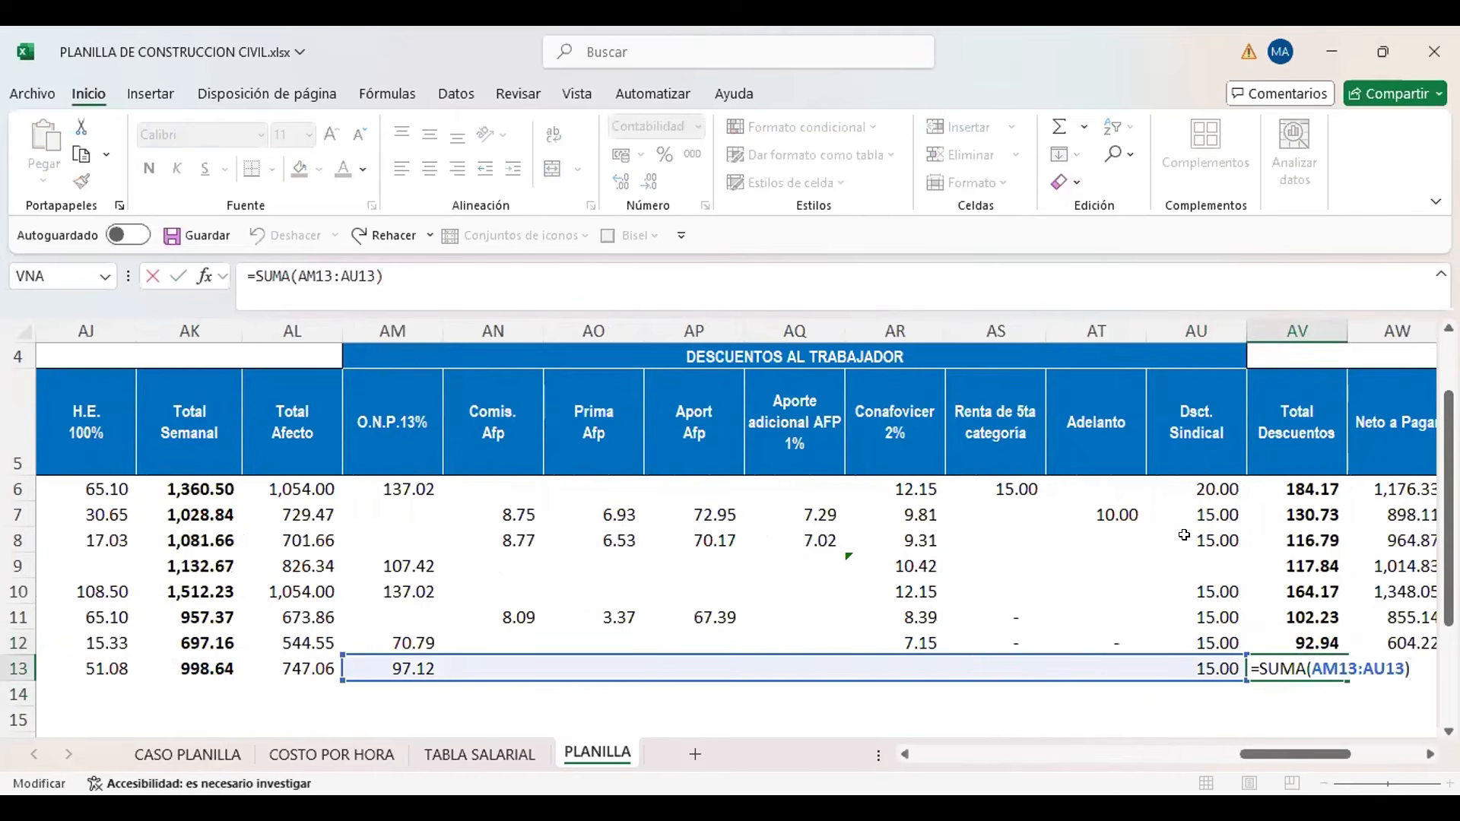
key(Return)
Calculate the new worker's Neto a Pagar in AW13 as Total Semanal minus Total Descuentos, +AK13-AV13
key(Up)
key(Right)
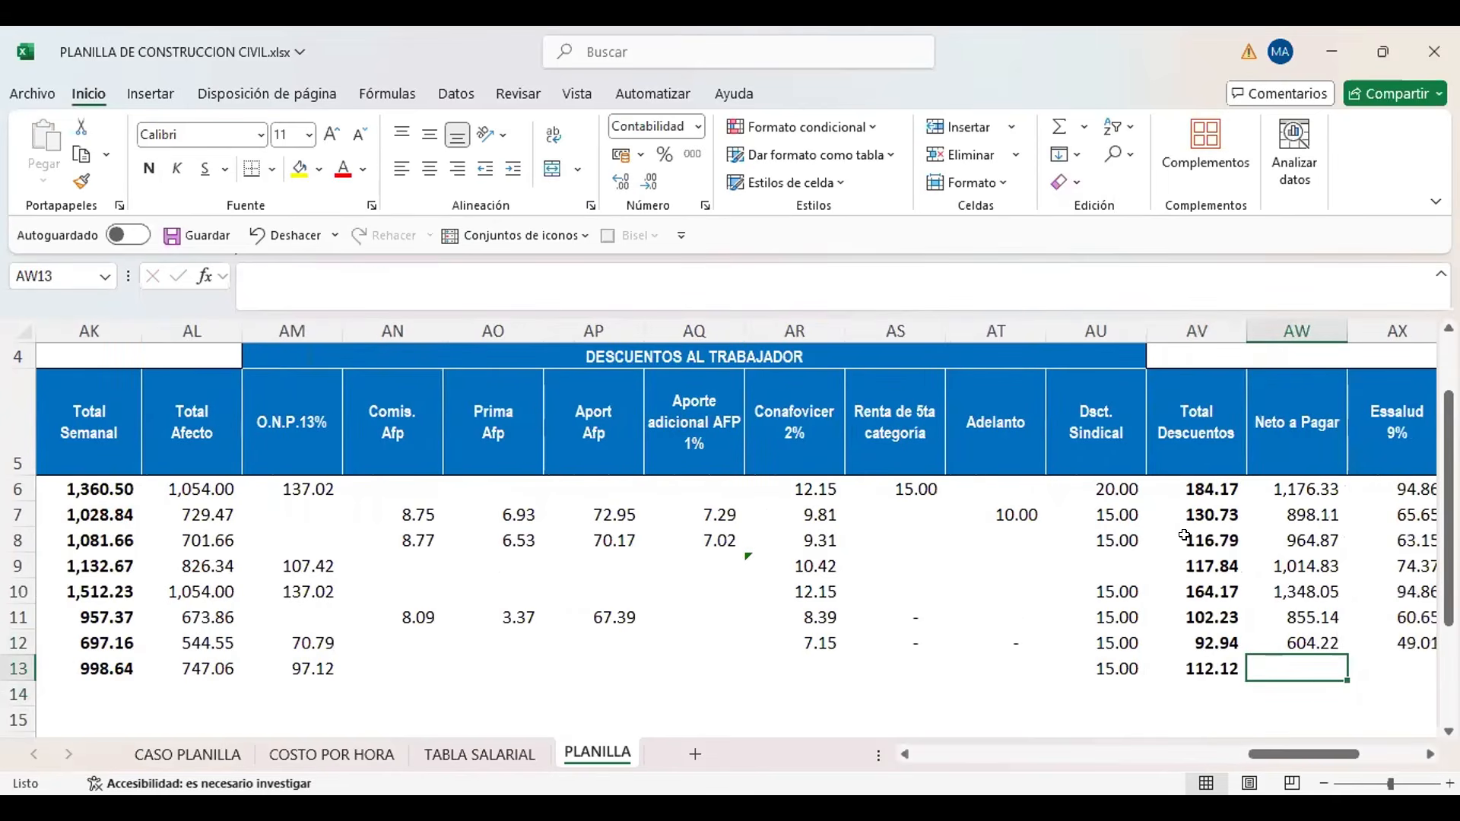
text(+)
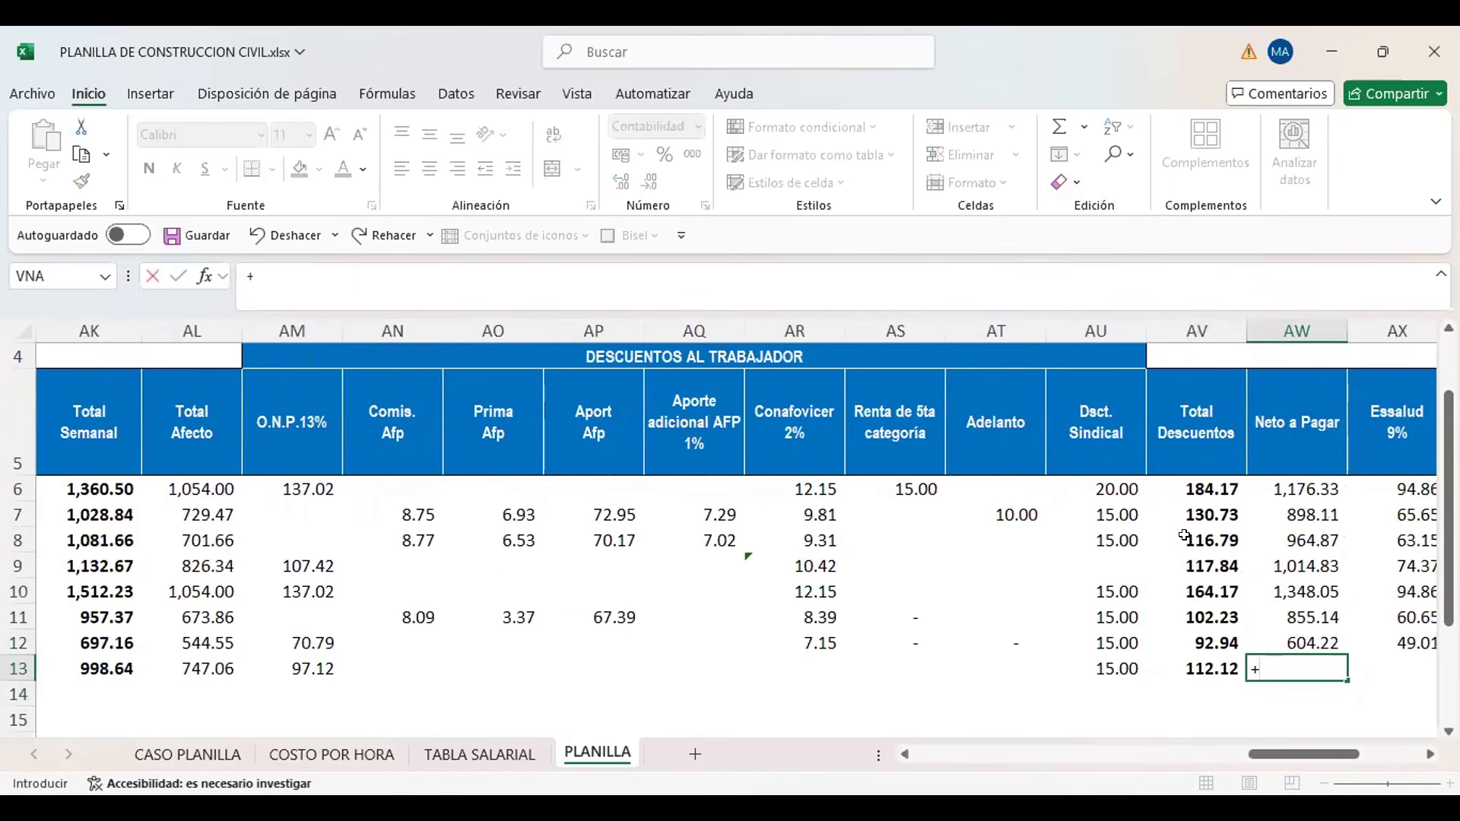
key(Left)
key(Left)
key(Left)
key(Left)
key(Left)
key(Left)
key(Left)
key(Left)
key(Left)
key(Left)
key(Left)
key(Left)
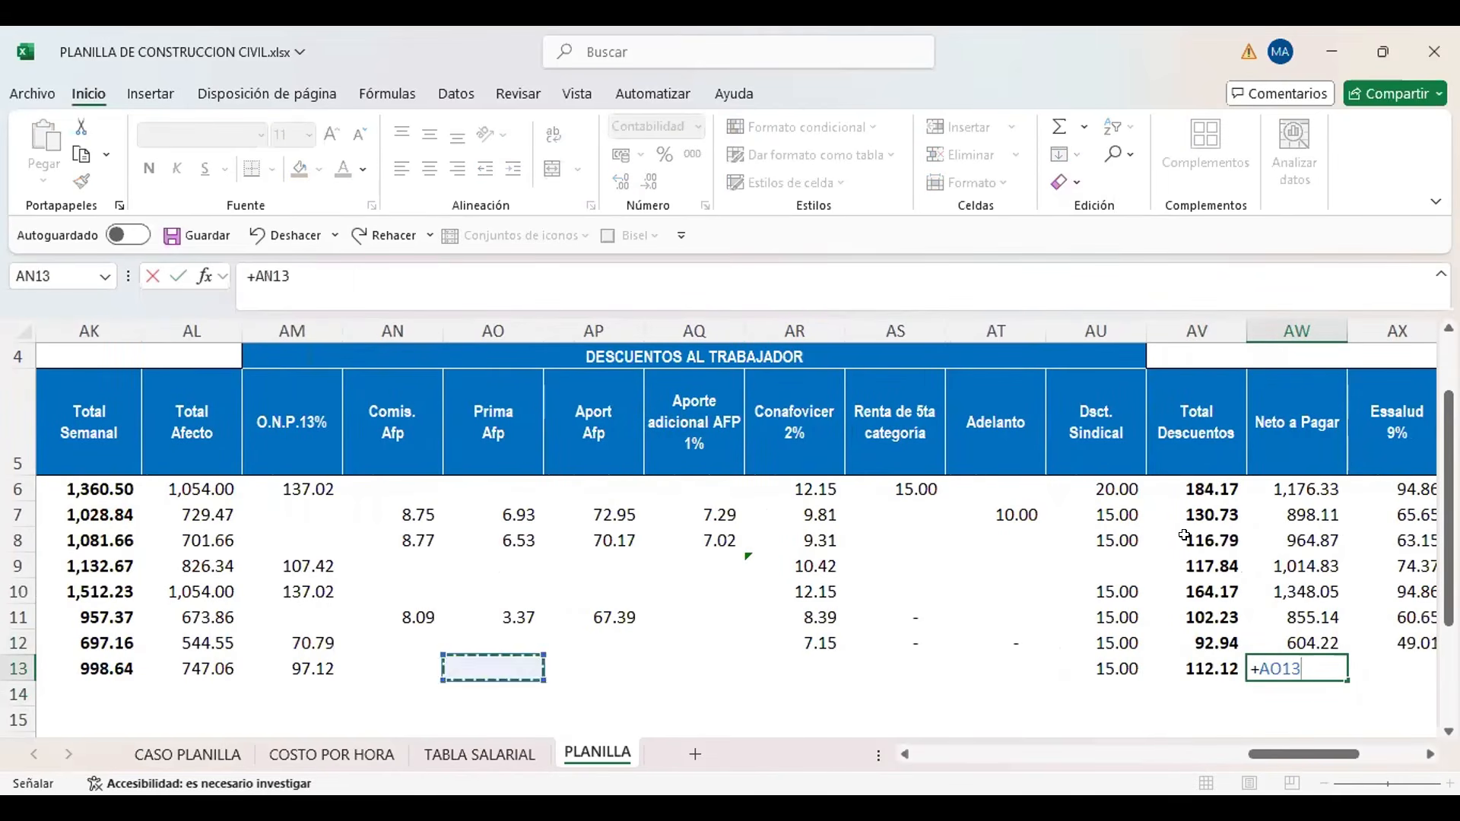
key(Left)
key(Right)
key(Right)
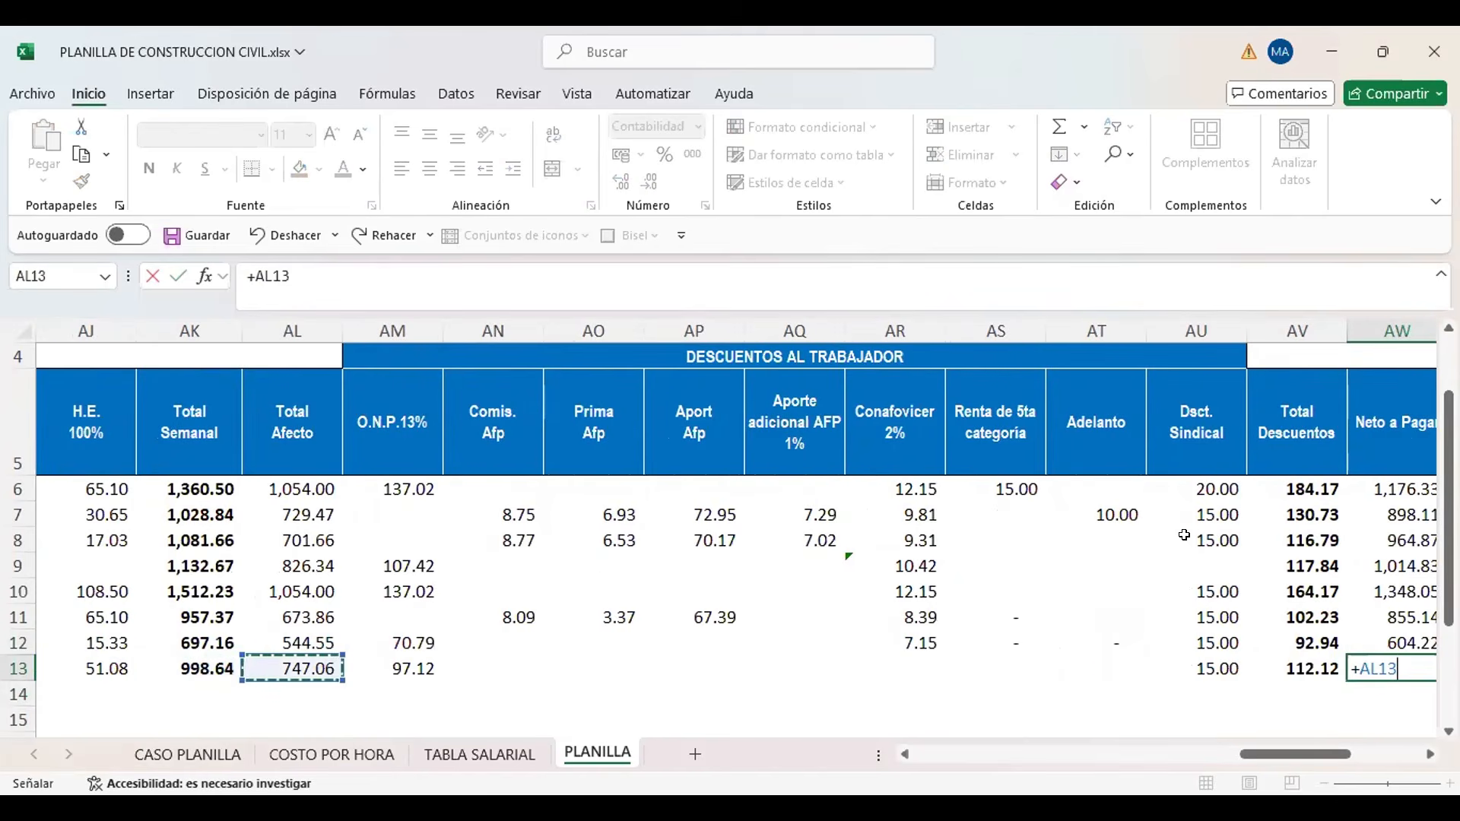
key(Left)
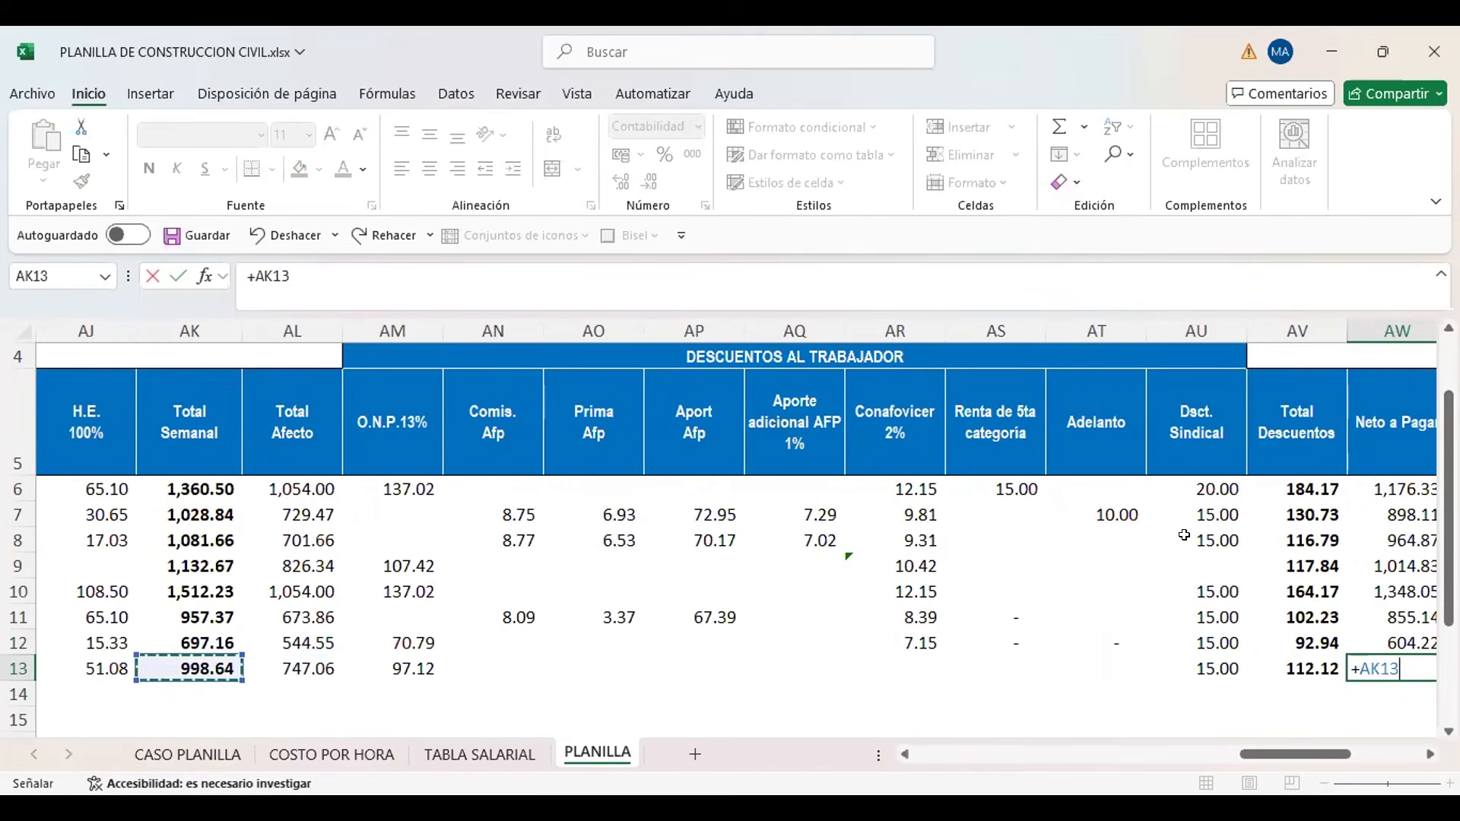
text(-)
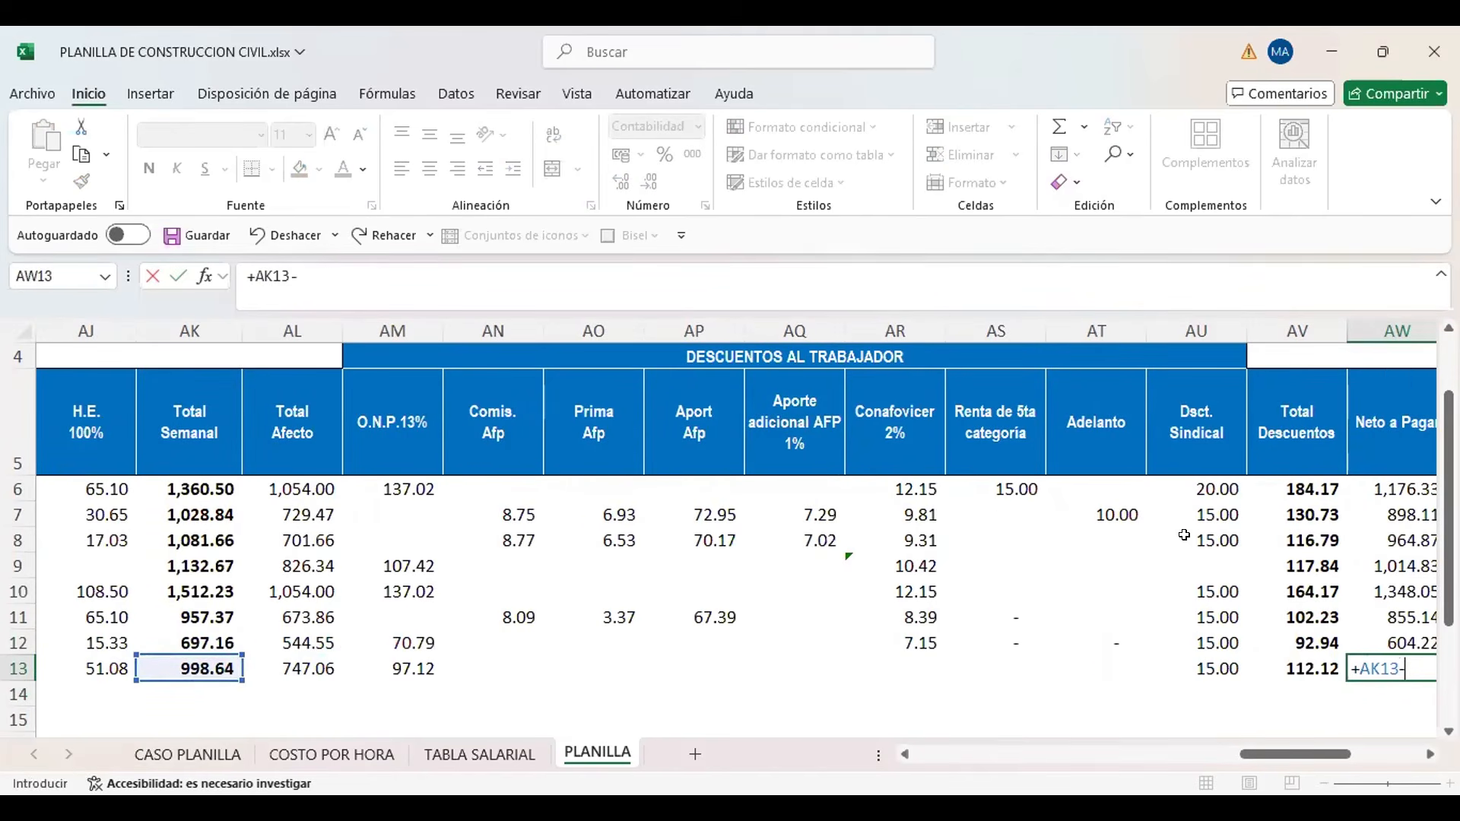
key(Left)
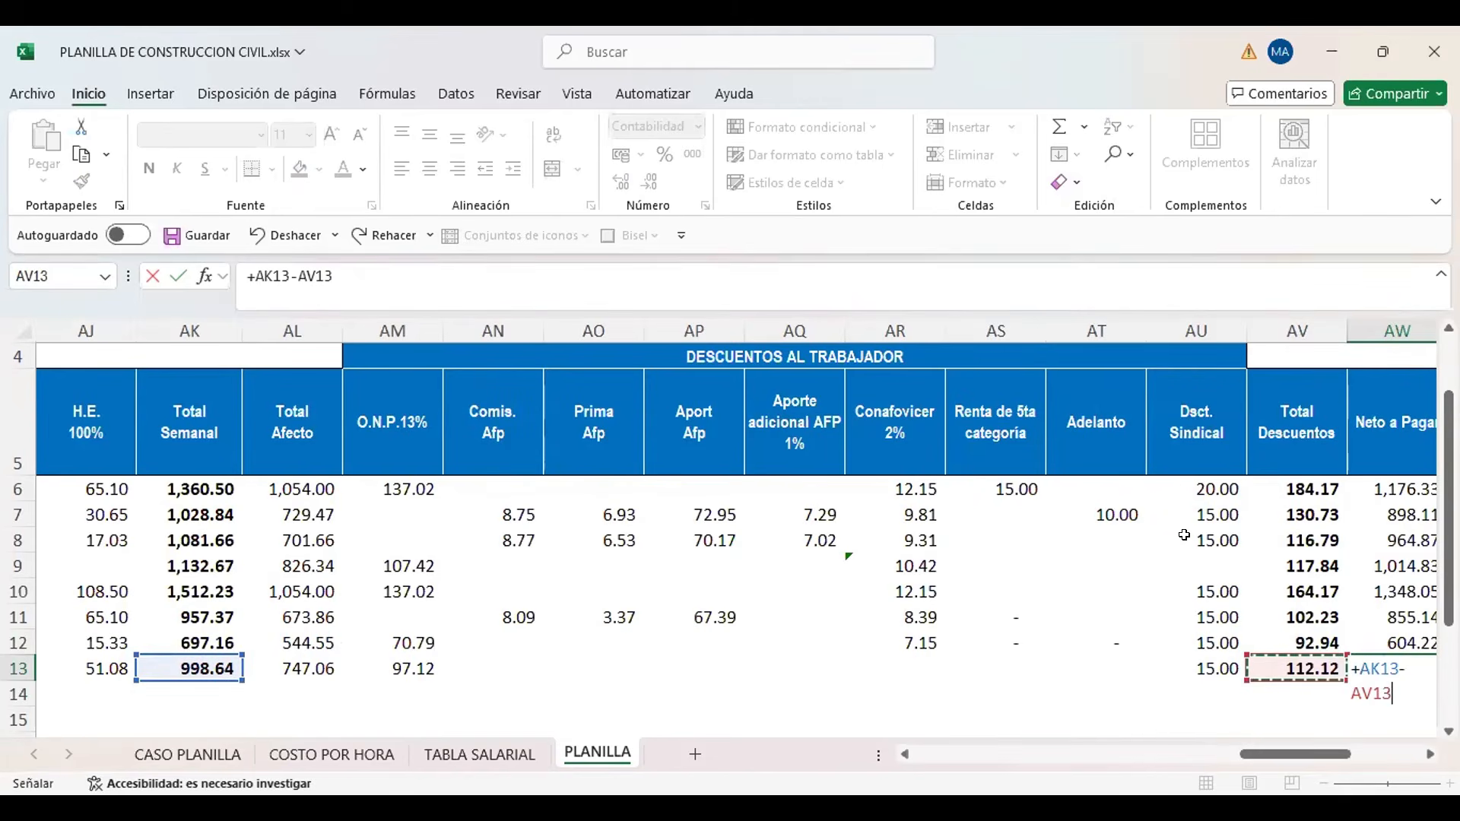
key(Return)
key(Up)
Calculate the new worker's Essalud 9% contribution in AX13 from Total Afecto with the formula +AL13*9%
scroll(1184, 536, right, 2)
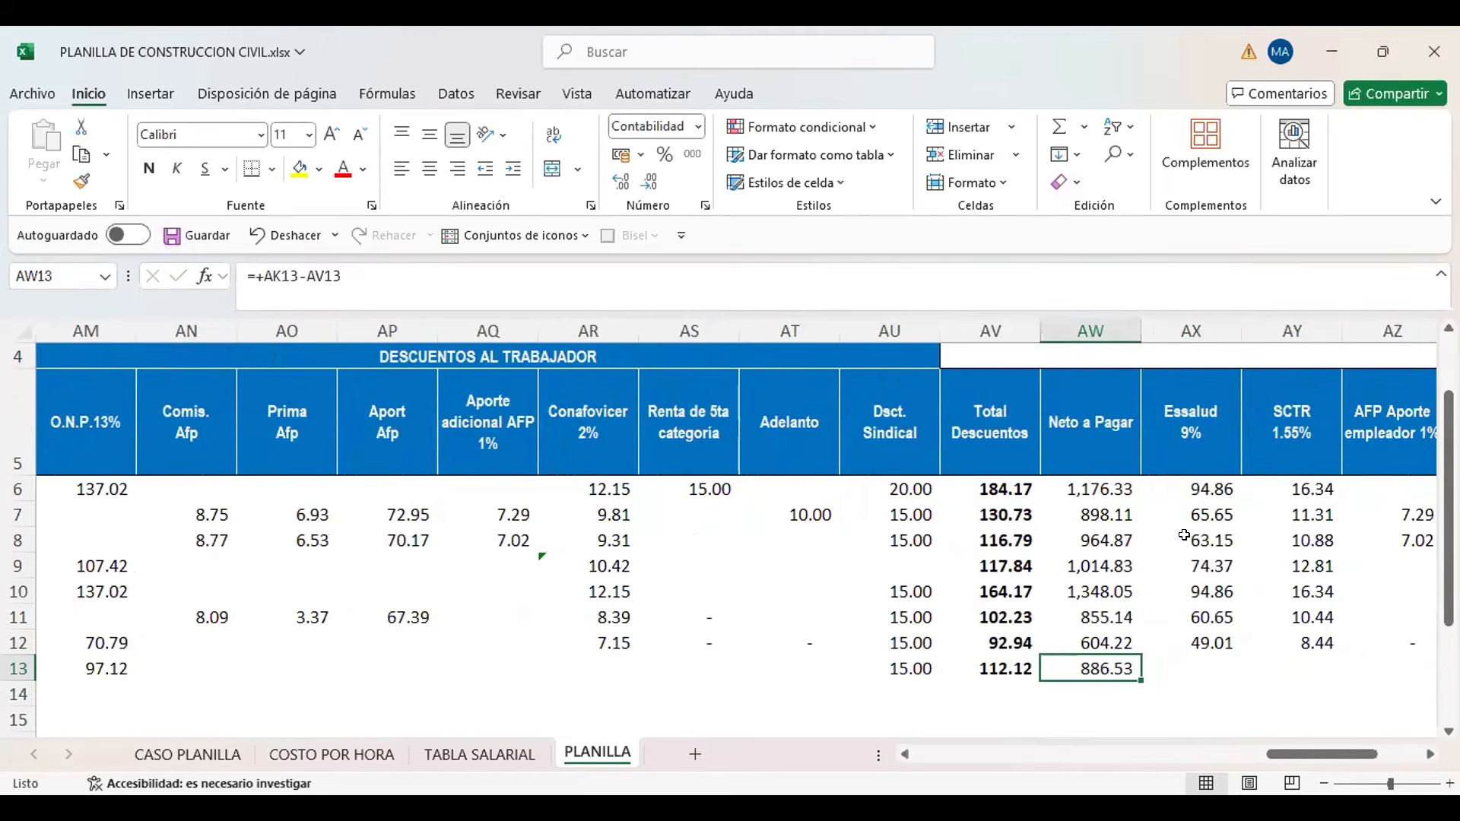
key(Right)
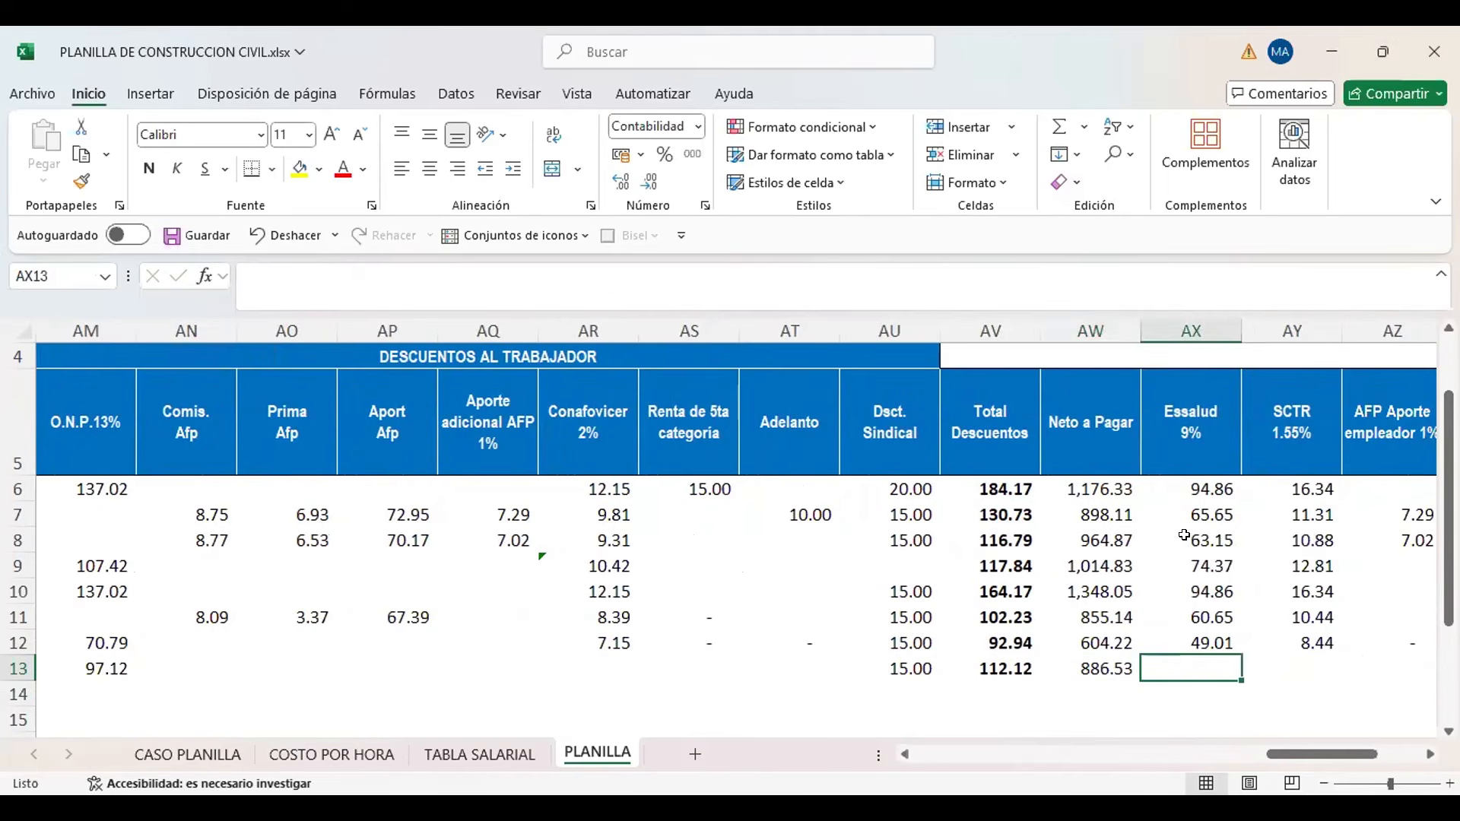
text(+)
key(Left)
key(Left)
key(Left)
key(Left)
key(Left)
key(Left)
key(Left)
key(Left)
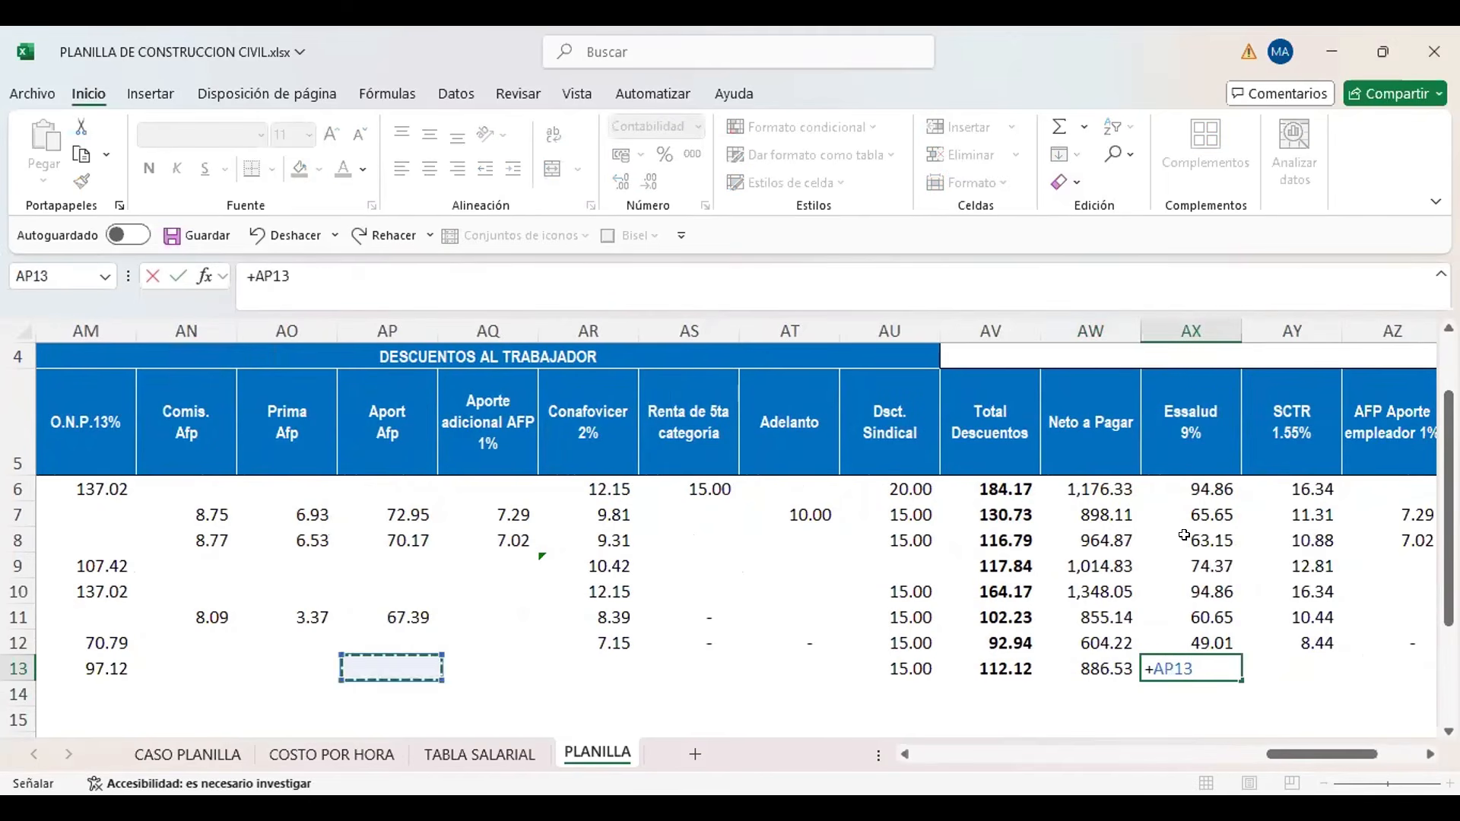
key(Left)
key(Left)
key(Left)
key(Left)
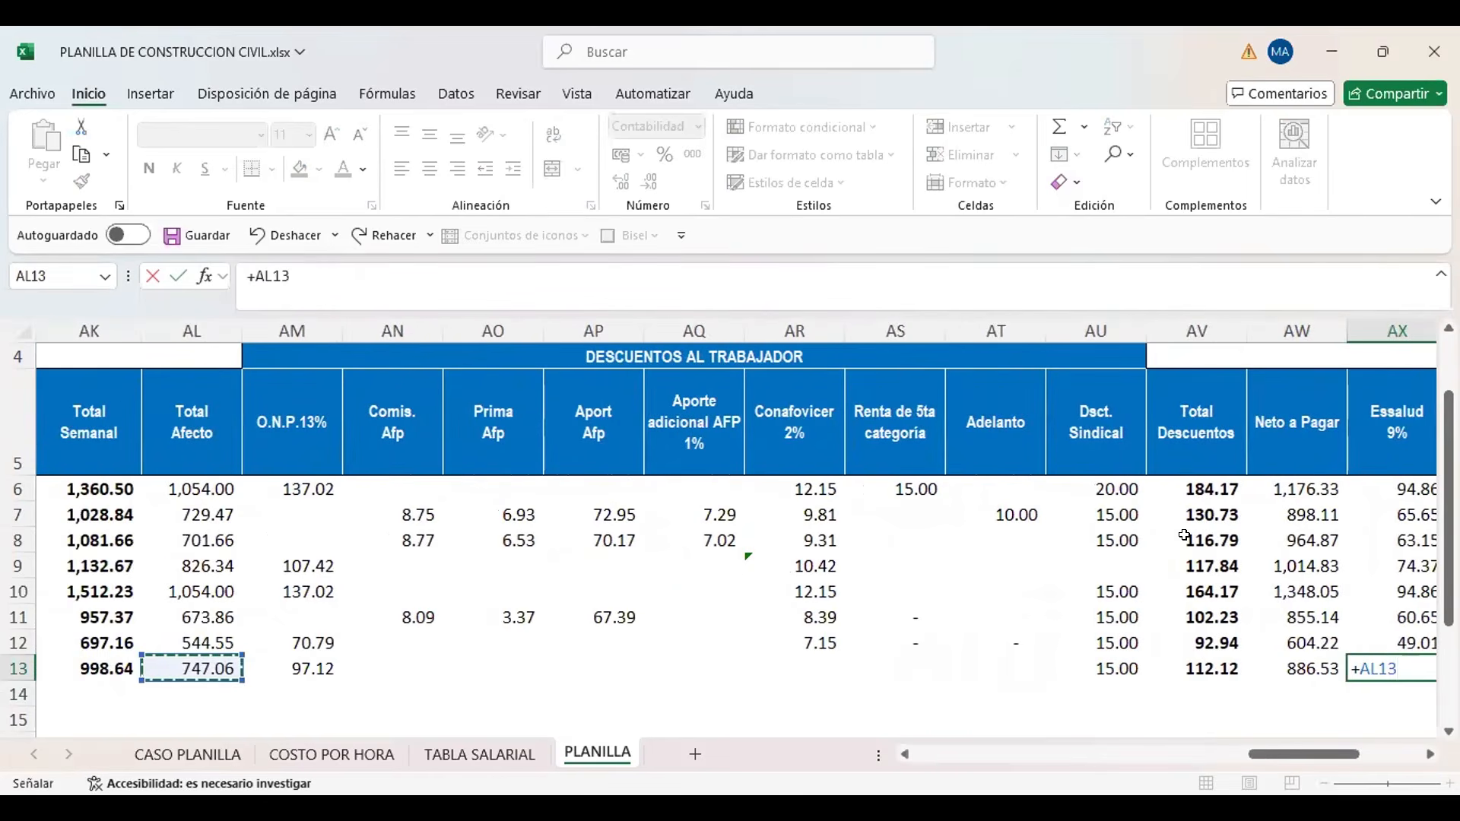
text(*9)
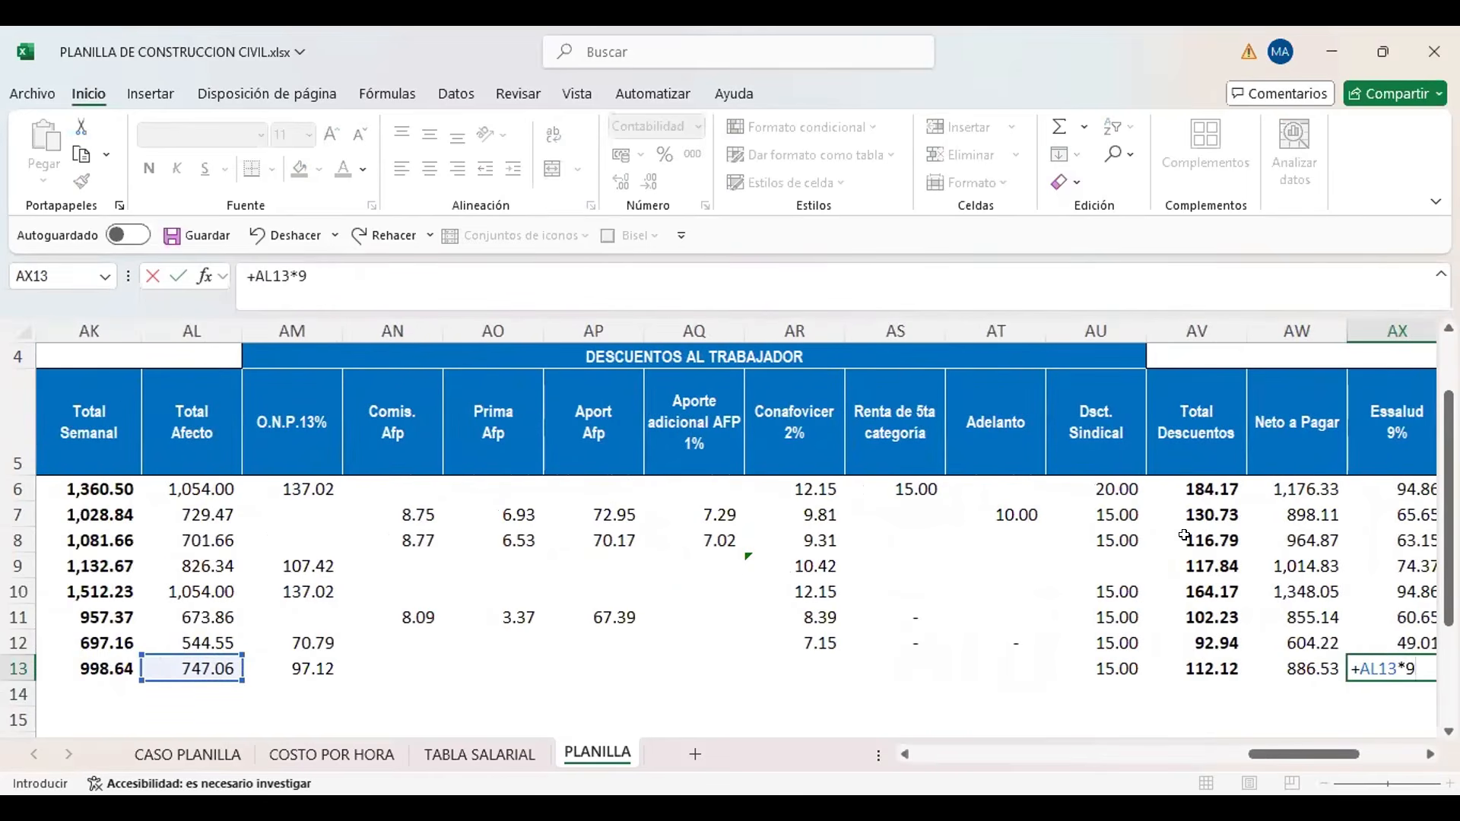
text(%)
key(Tab)
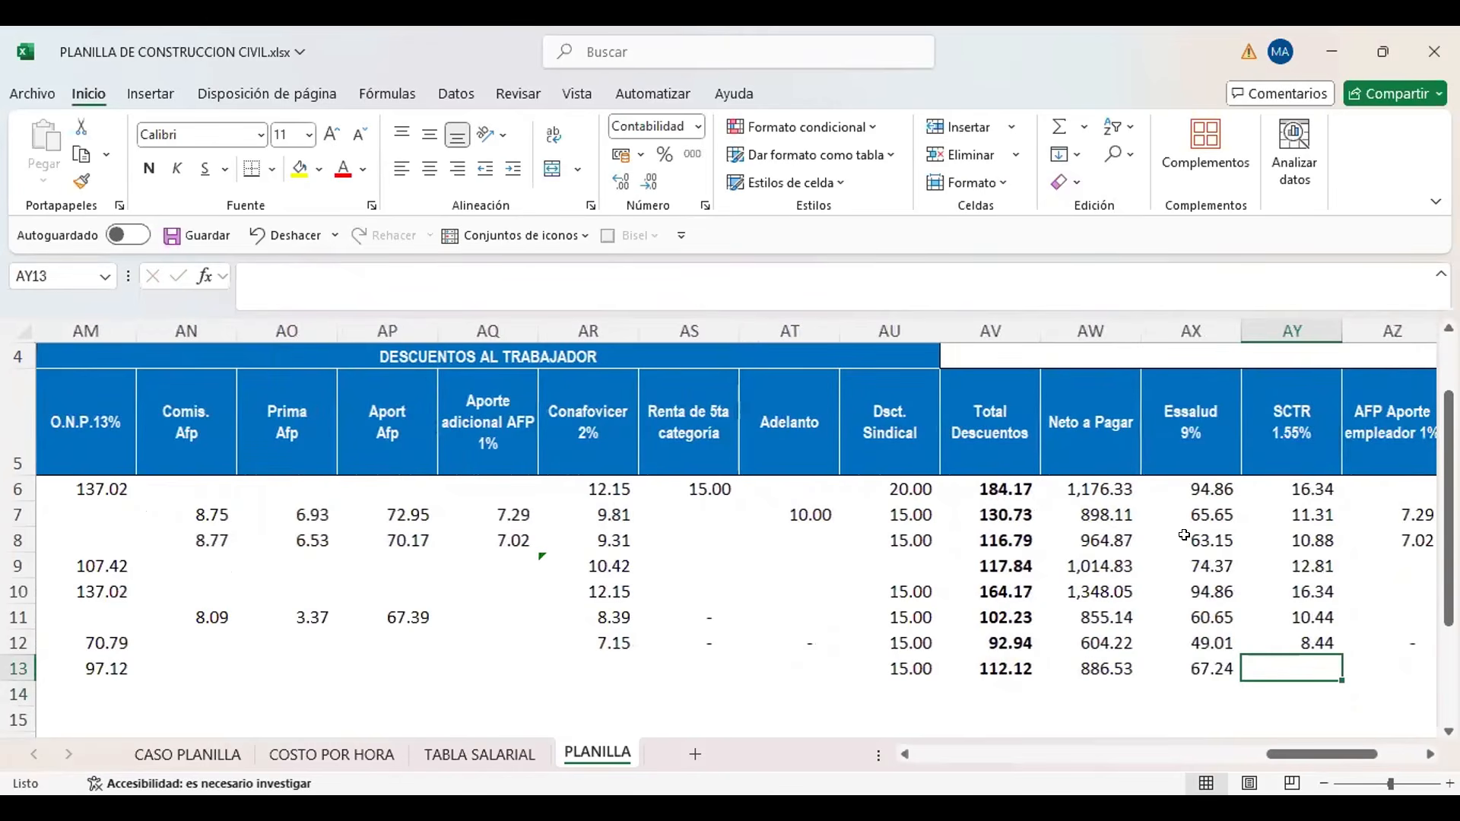
Calculate the new worker's SCTR 1.55% contribution in AY13 from Total Afecto with the formula +AL13*1.55%
click(1306, 418)
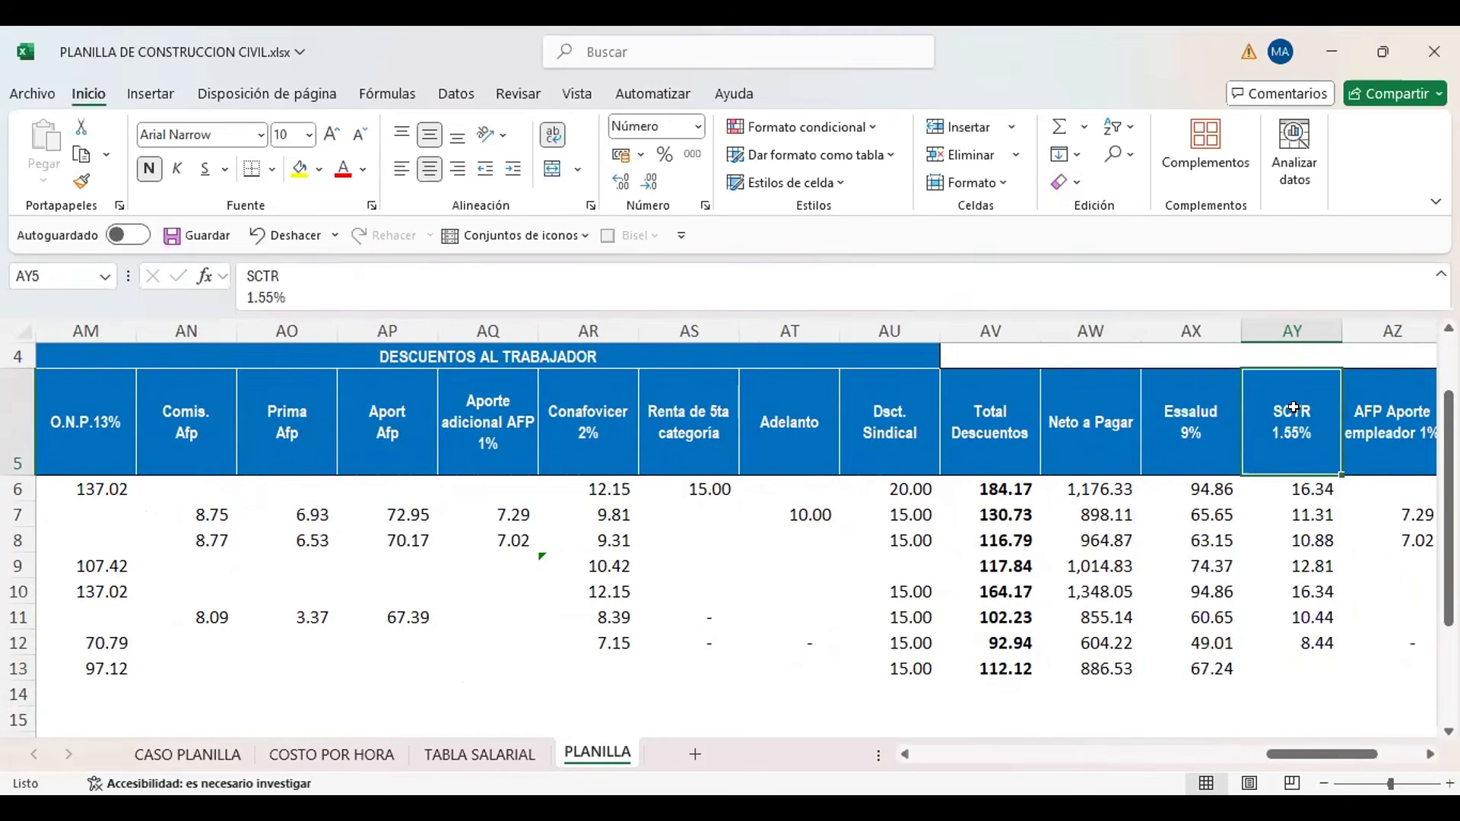
key(Down)
key(Down)
key(Down)
key(Down)
key(Down)
key(Down)
key(Down)
key(Down)
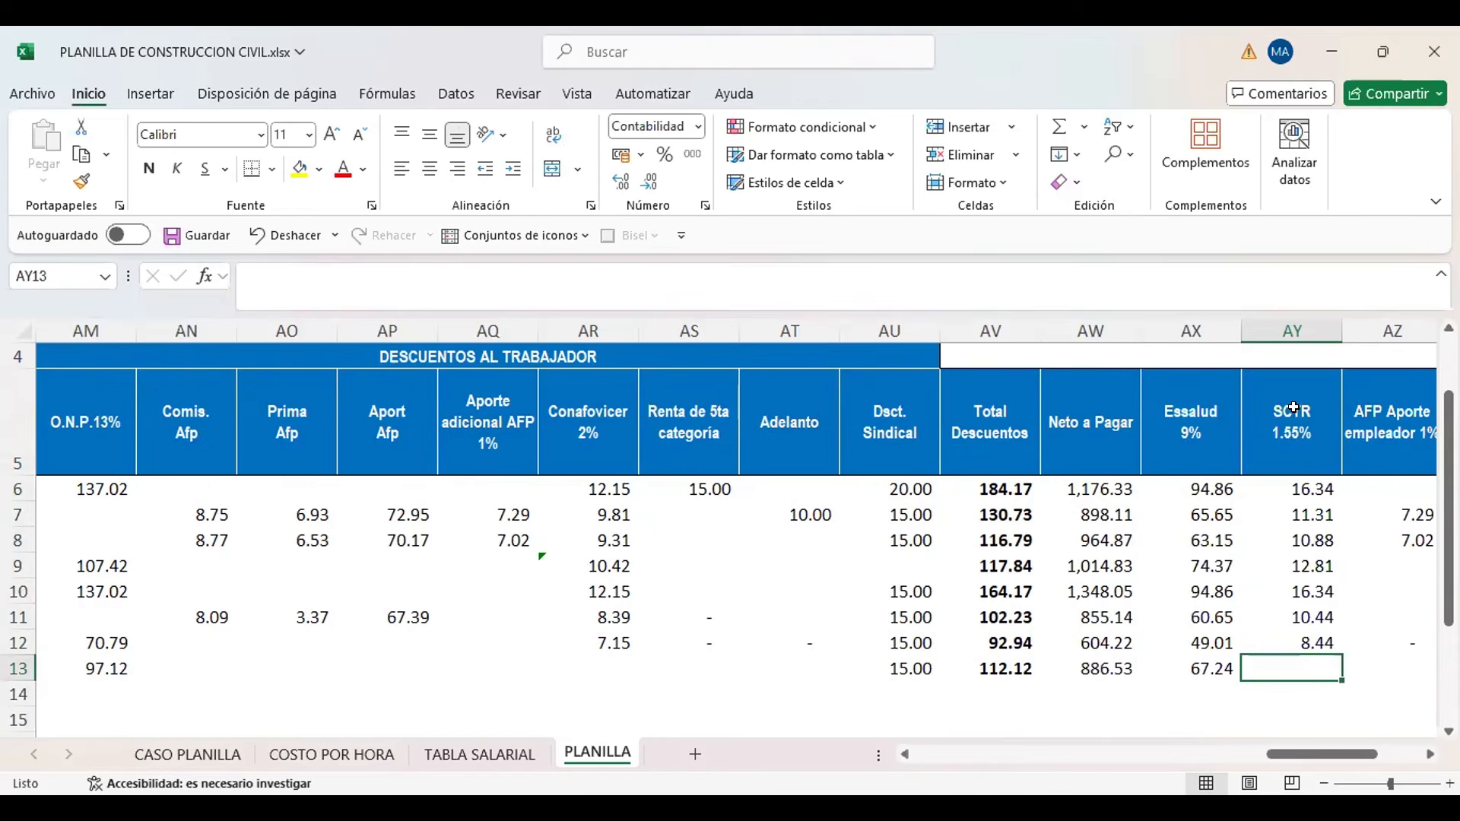
text(+)
key(Left)
key(Left)
key(Left)
key(Left)
key(Left)
key(Left)
key(Left)
key(Left)
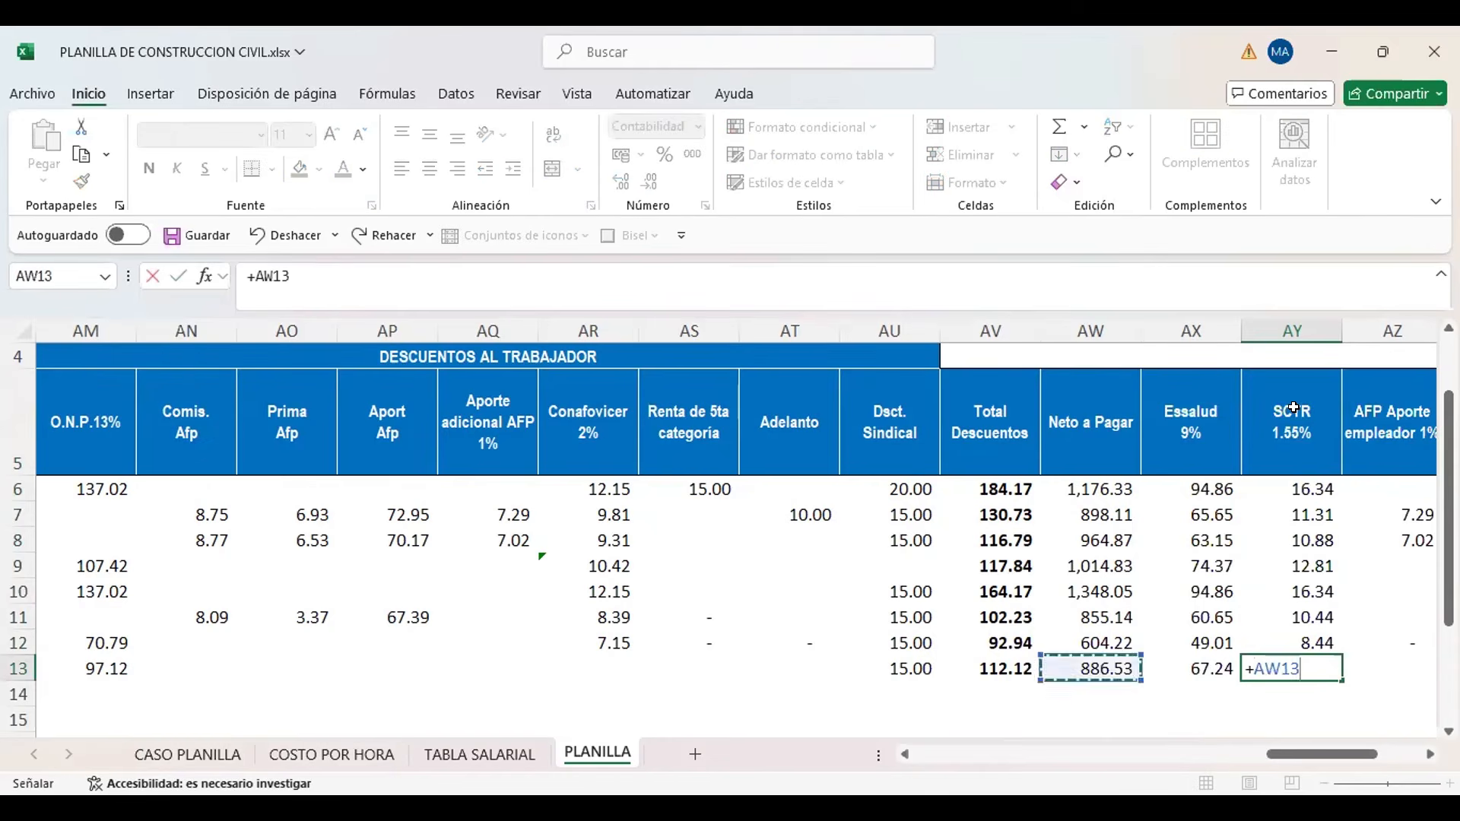
key(Left)
key(Left)
key(Left)
key(Left)
key(Left)
key(Left)
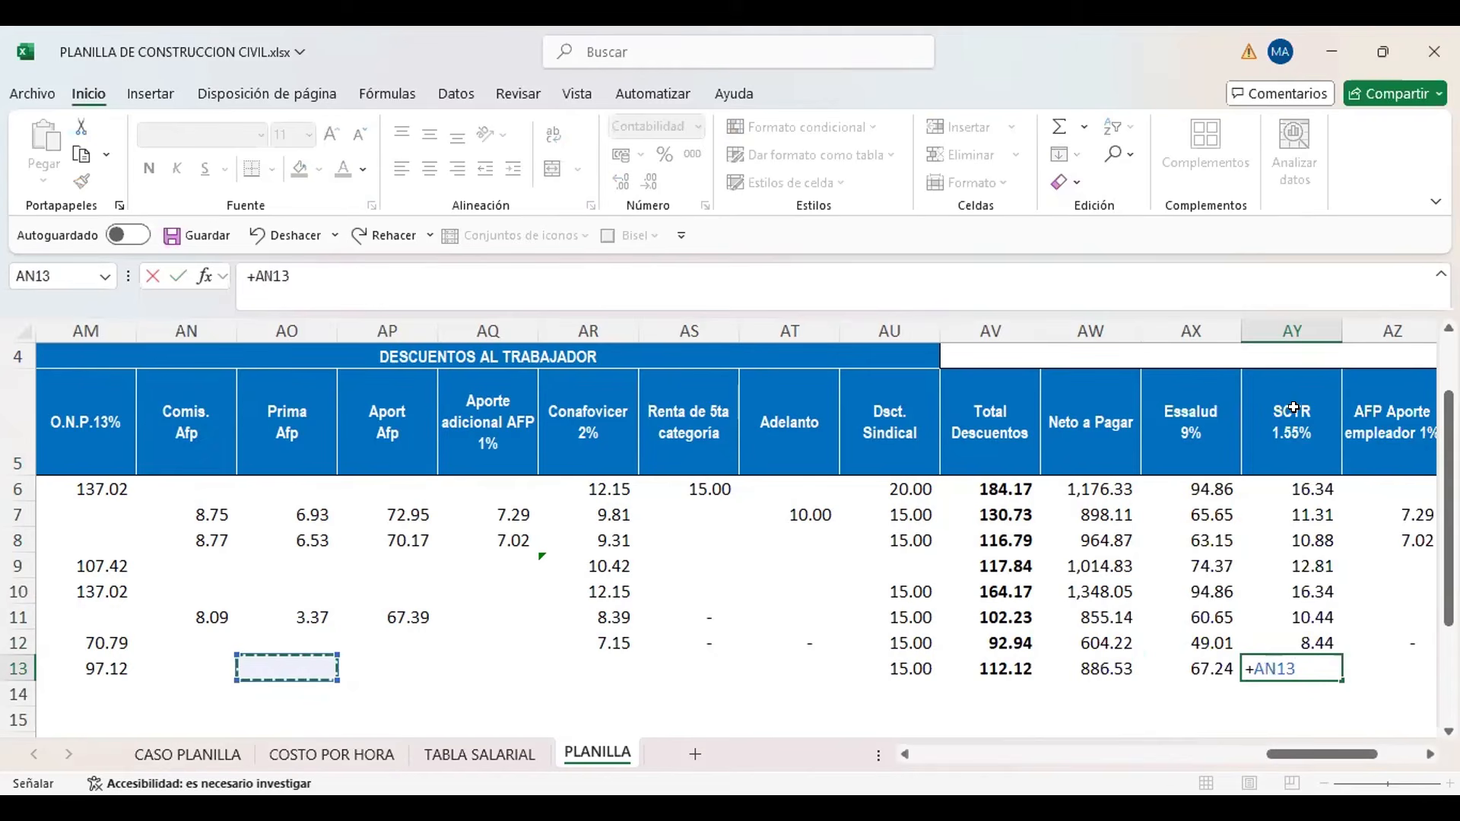
key(Right)
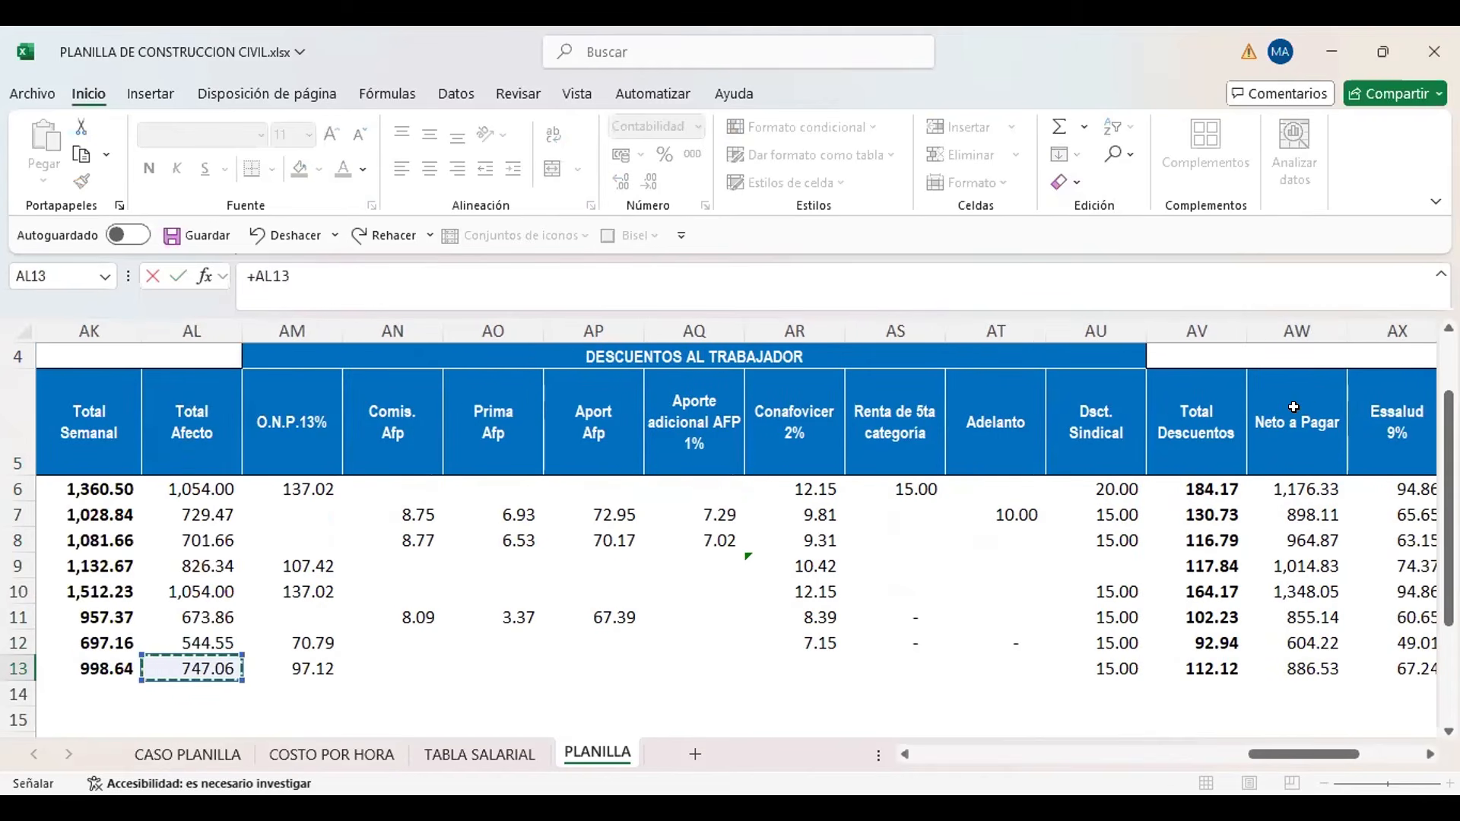
text(*)
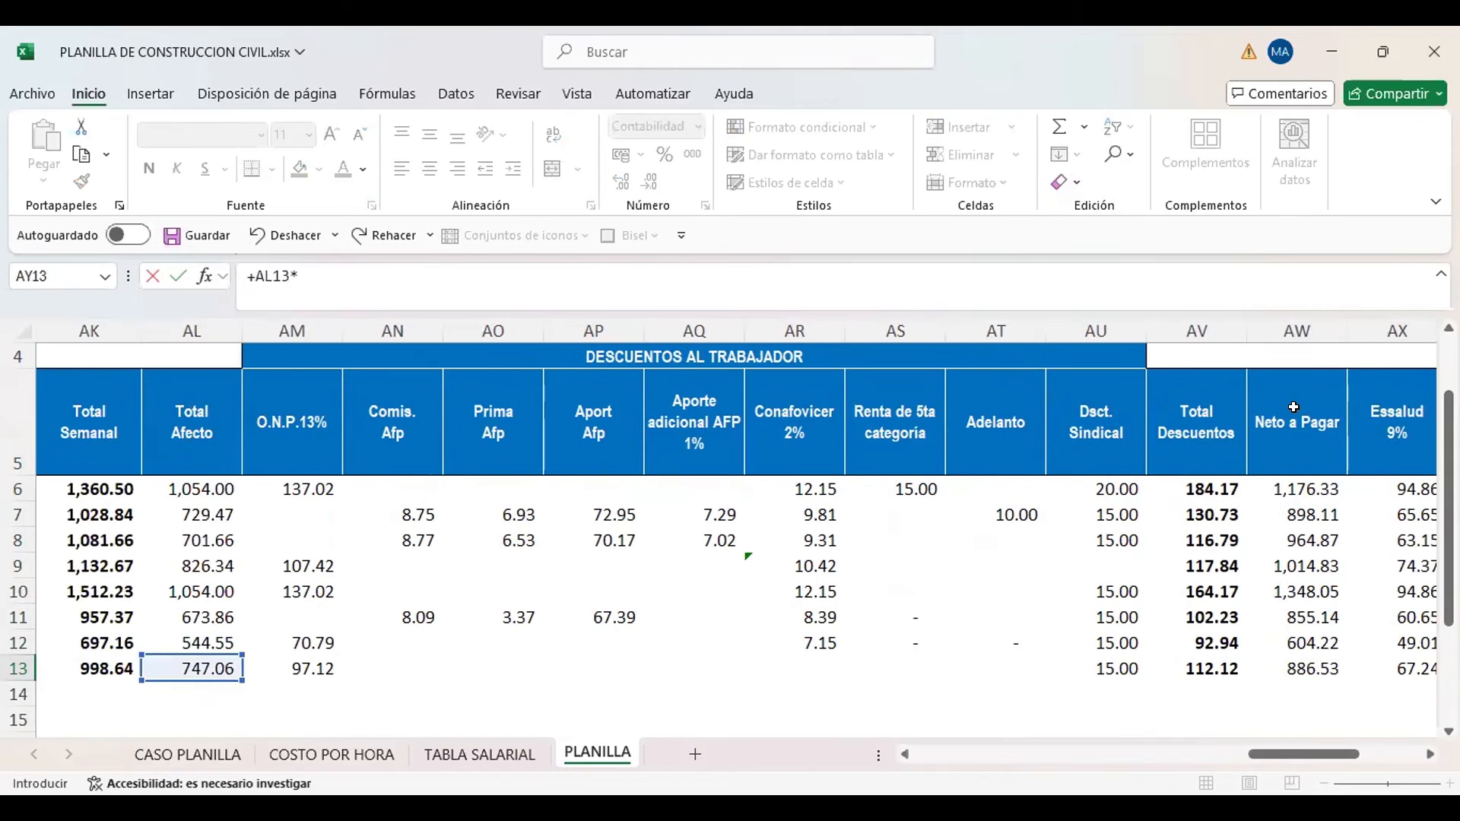
text(1.55%)
key(ctrl+Return)
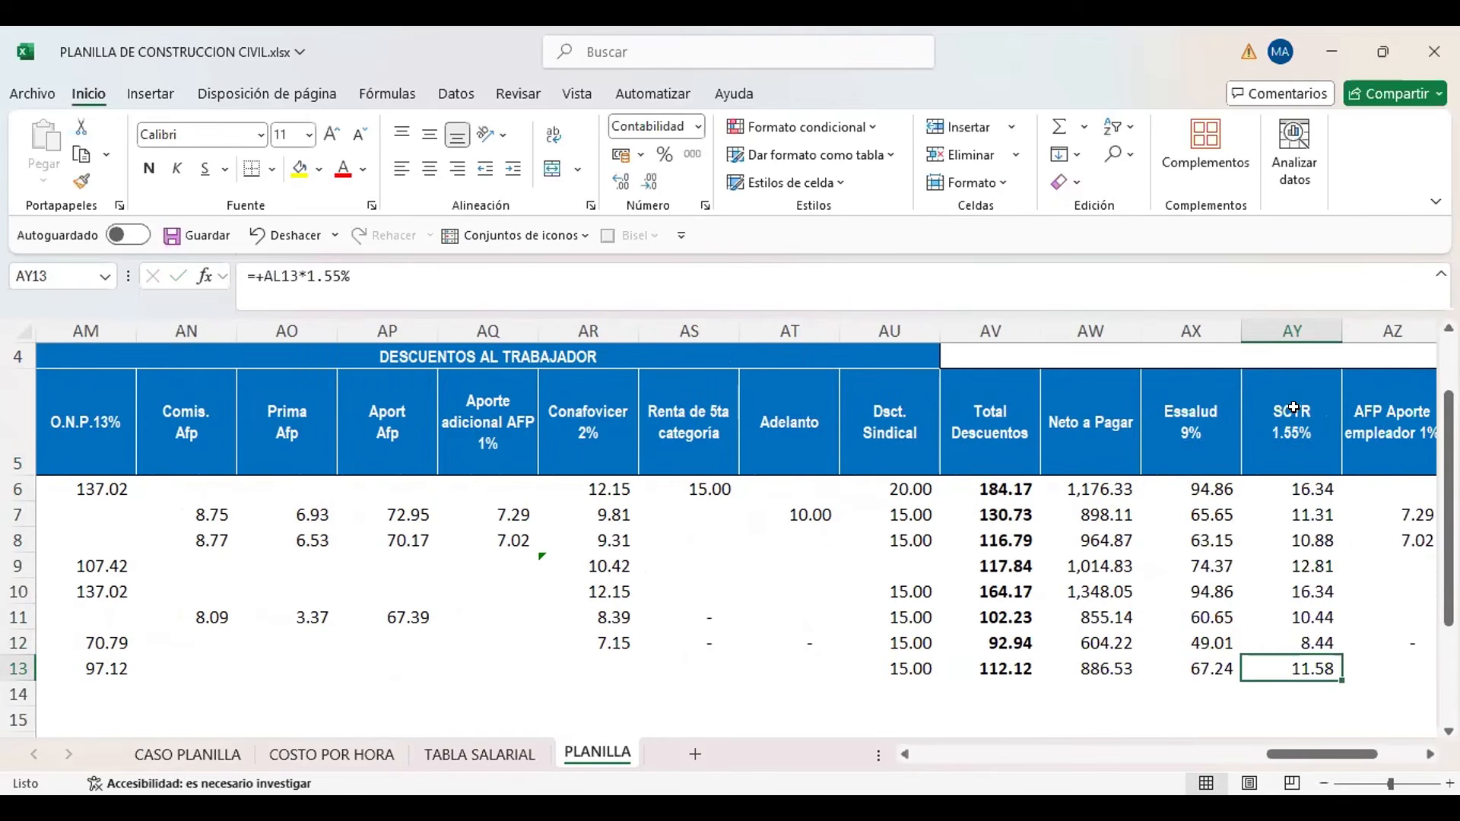
Enter 15 as the new worker's Seguro vida ley in cell BA13, leaving AFP Aporte empleador blank
key(Right)
key(Right)
key(Right)
key(Left)
key(Left)
key(Left)
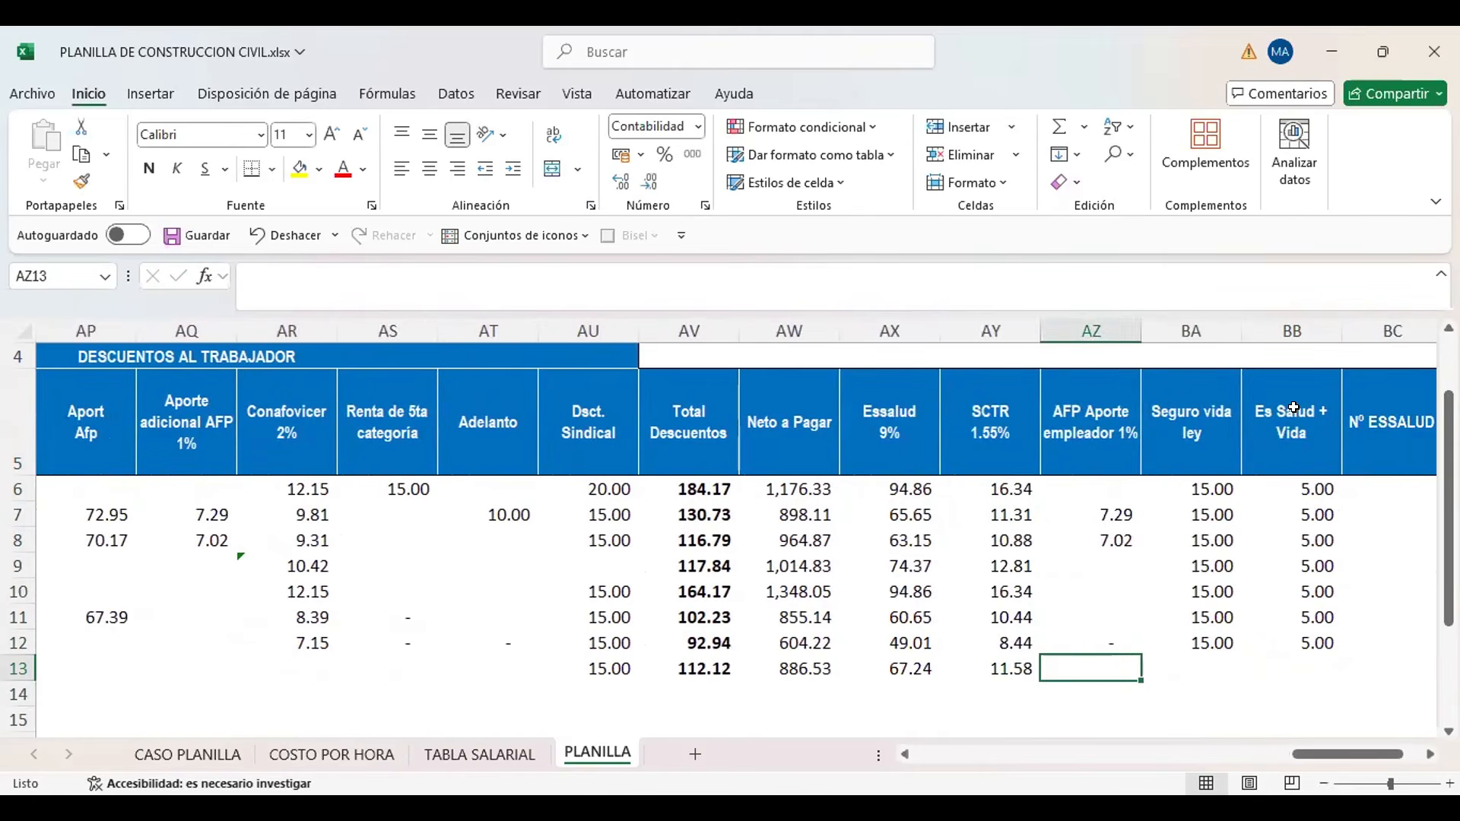
key(Right)
key(Right)
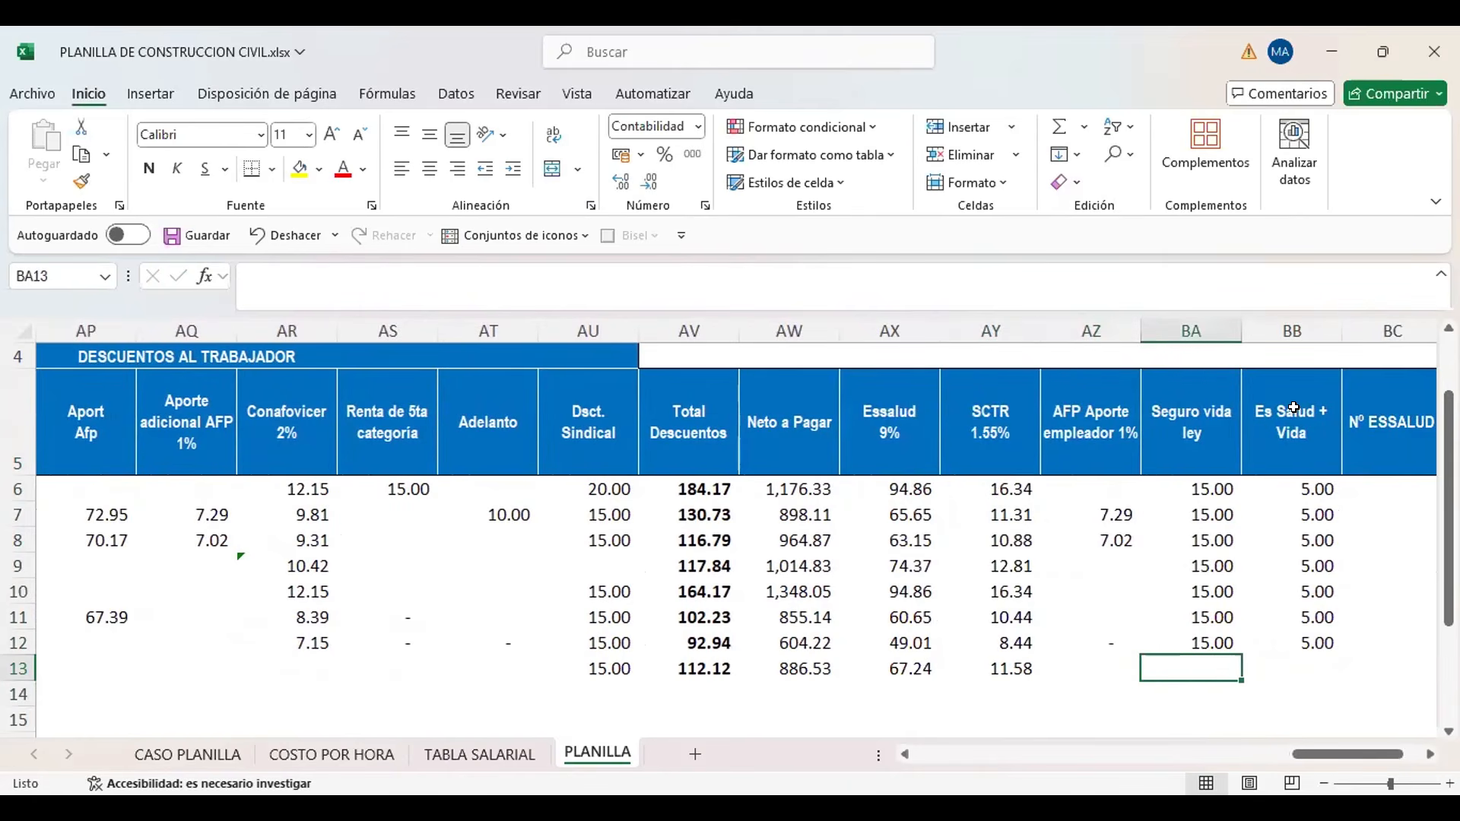
text(15)
key(Return)
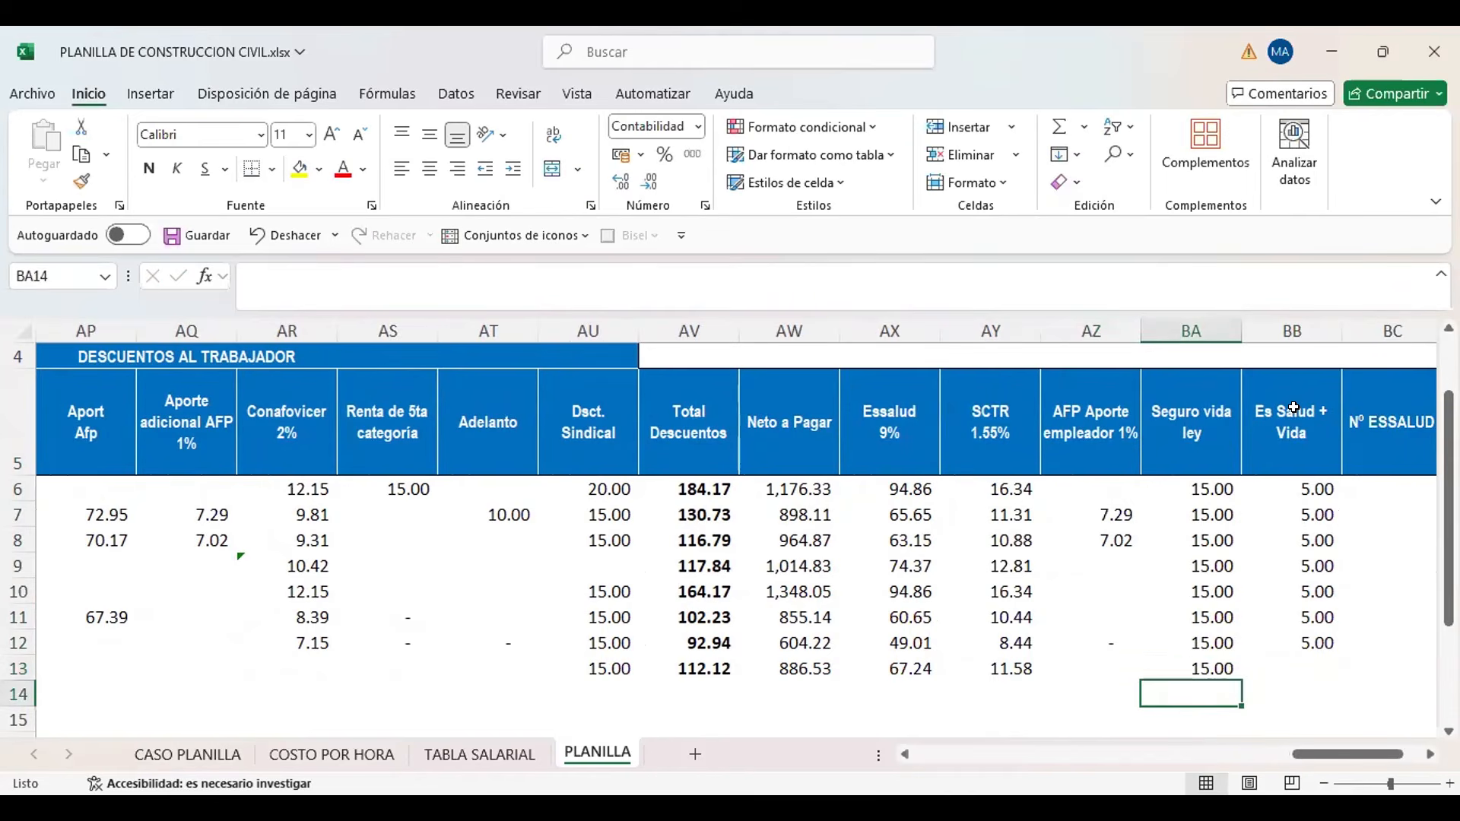
key(Up)
key(Up)
key(Up)
key(Down)
key(Down)
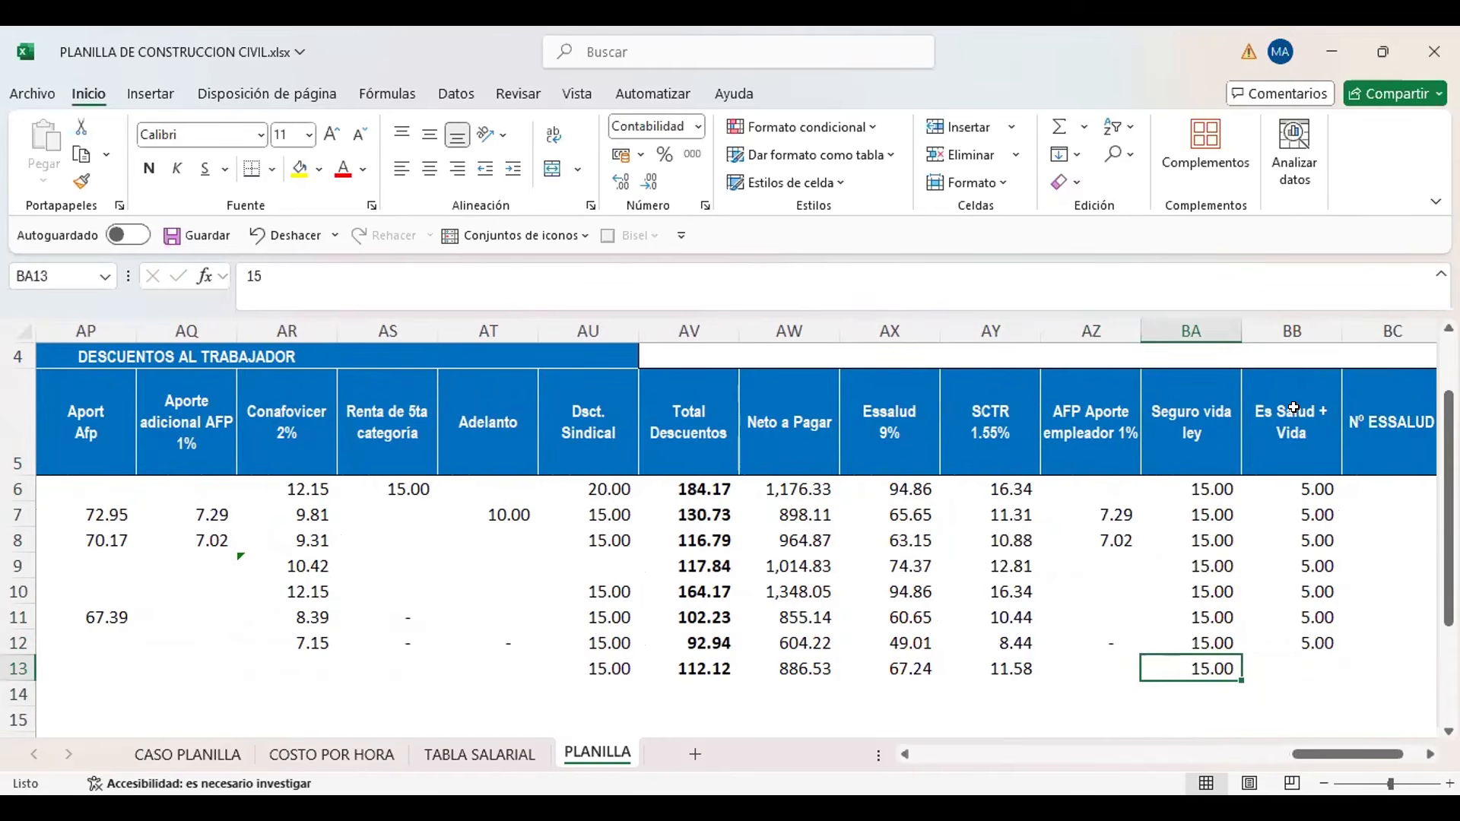
Enter 5 as the new worker's Es Salud + Vida in cell BB13
key(Right)
scroll(1292, 409, right, 1)
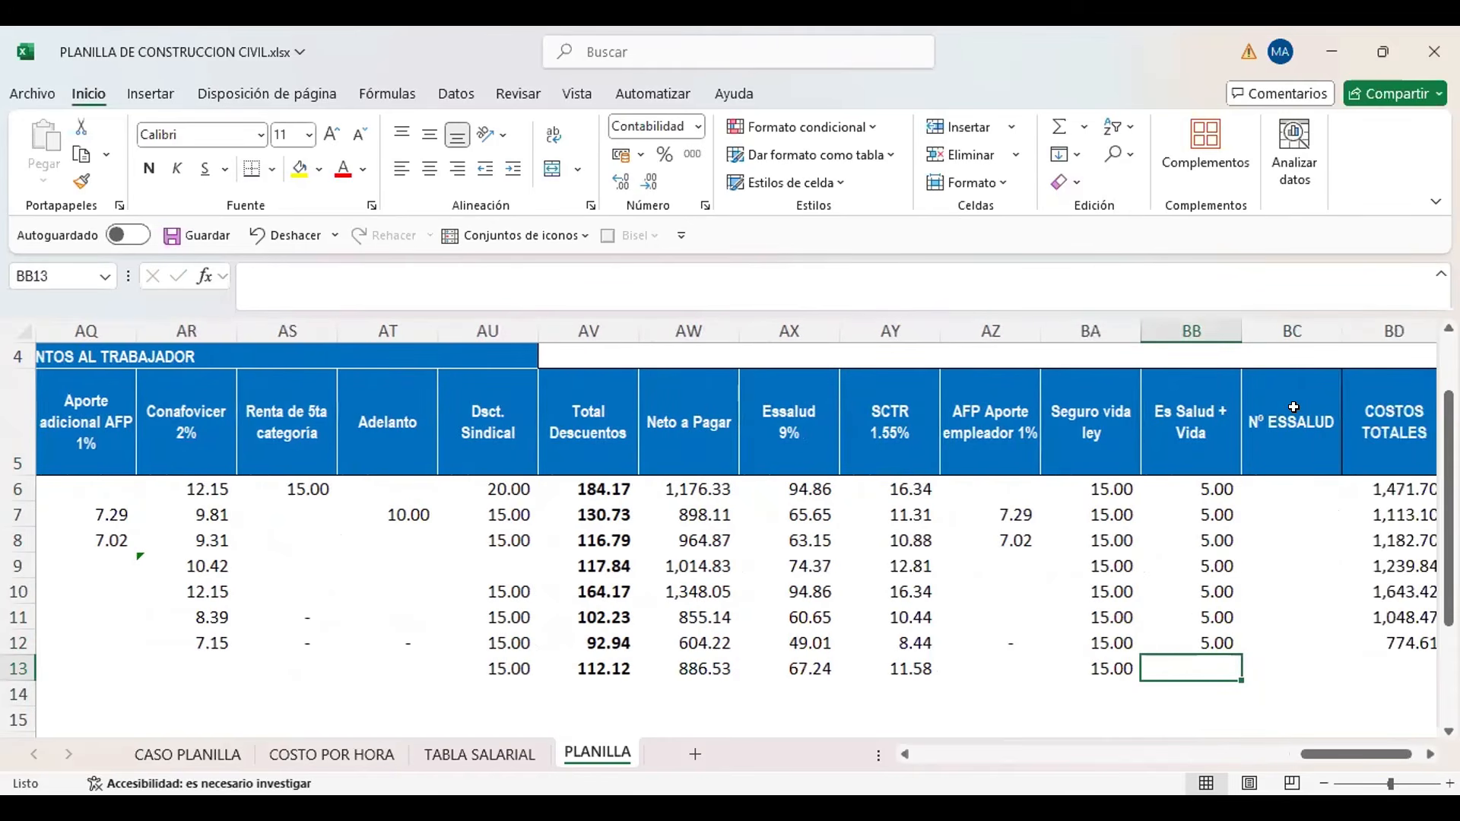
text(5)
key(Return)
key(Up)
Copy the Costos Totales formula from BD12 into BD13 and check that it adds AK13, AX13, AY13, BA13 and BB13
key(Right)
key(Up)
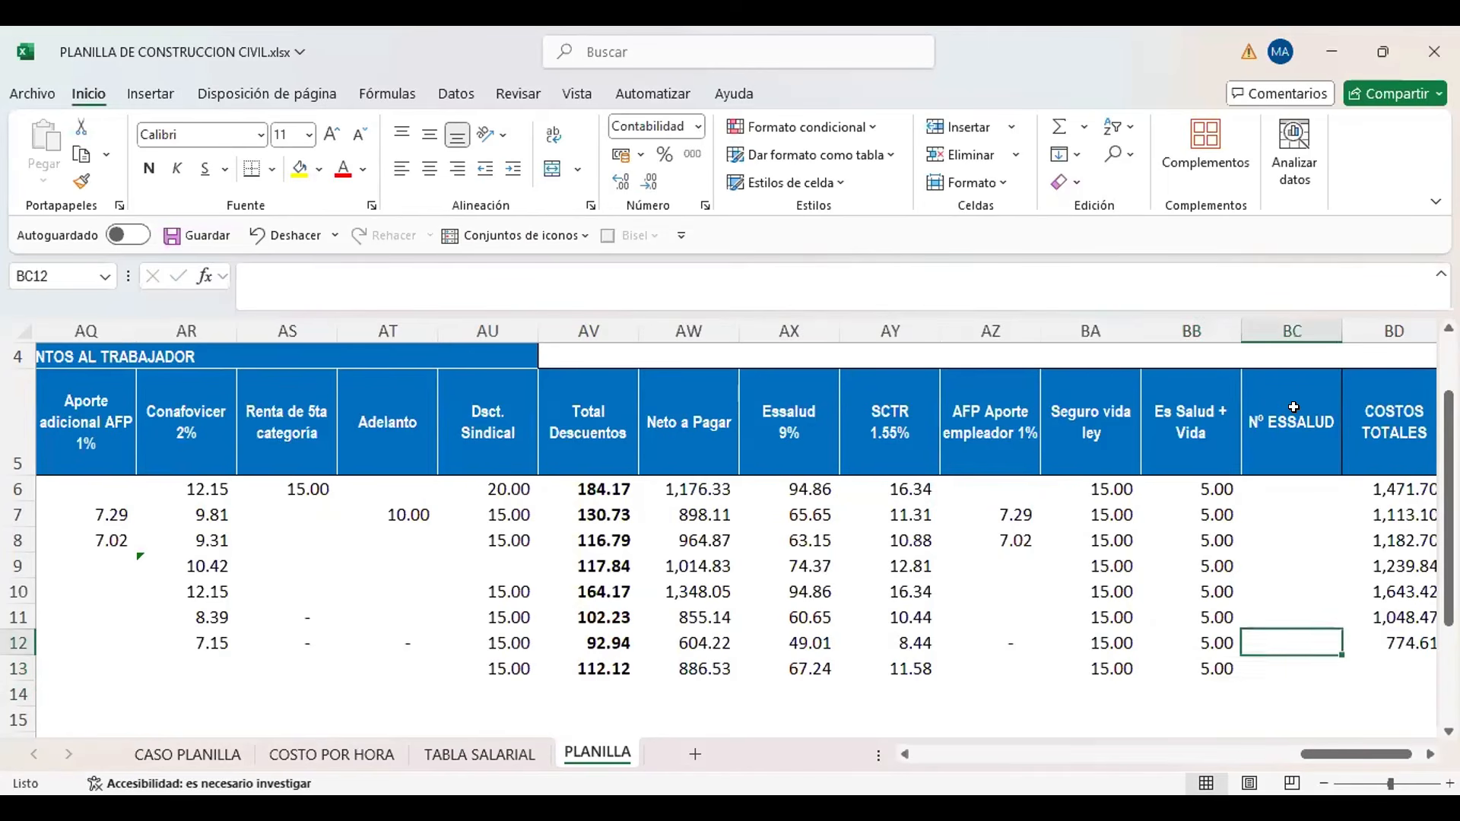
key(Up)
key(Right)
key(Down)
key(ctrl+c)
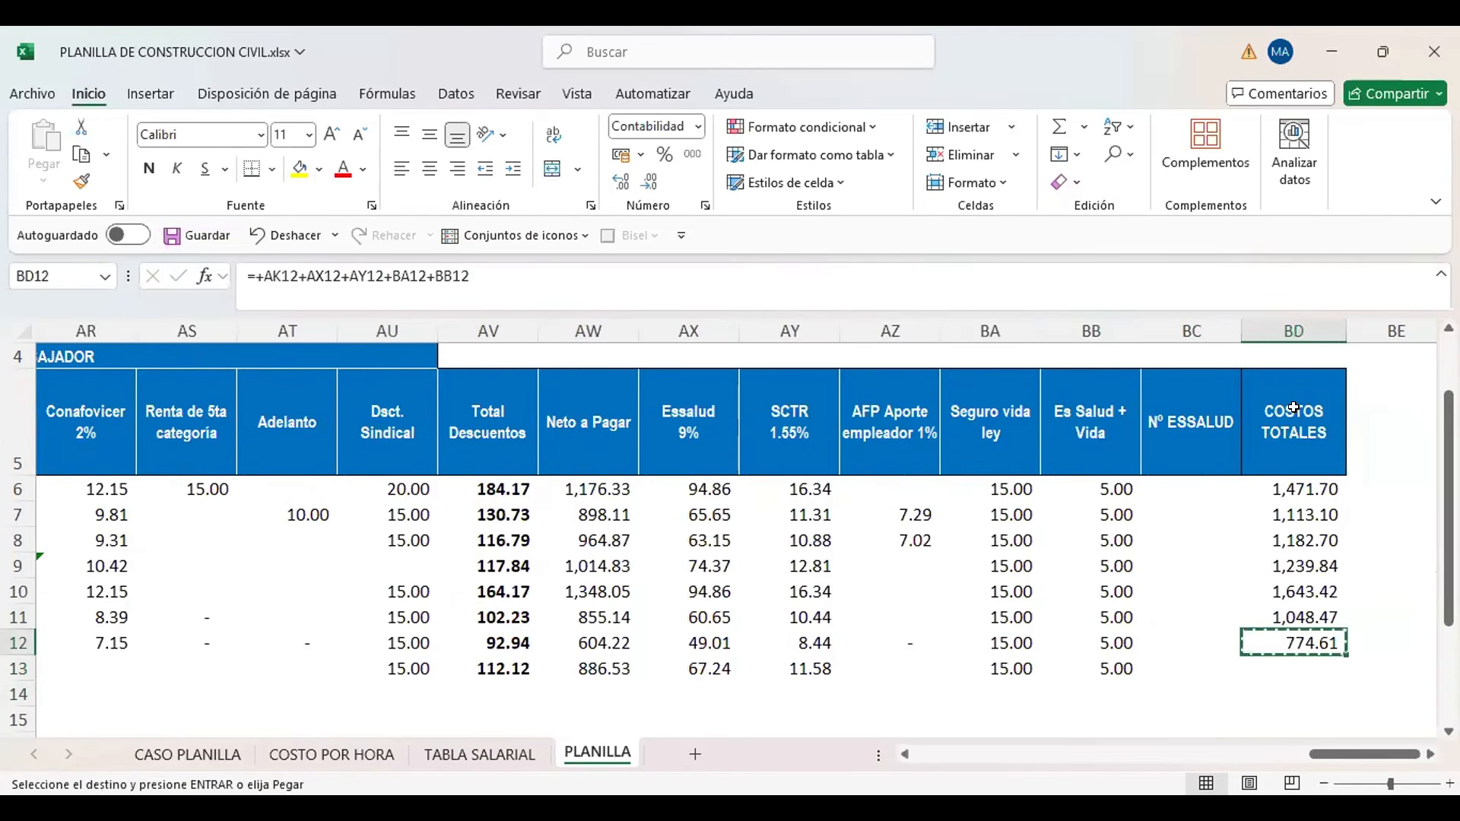
key(Down)
key(ctrl+v)
key(F2)
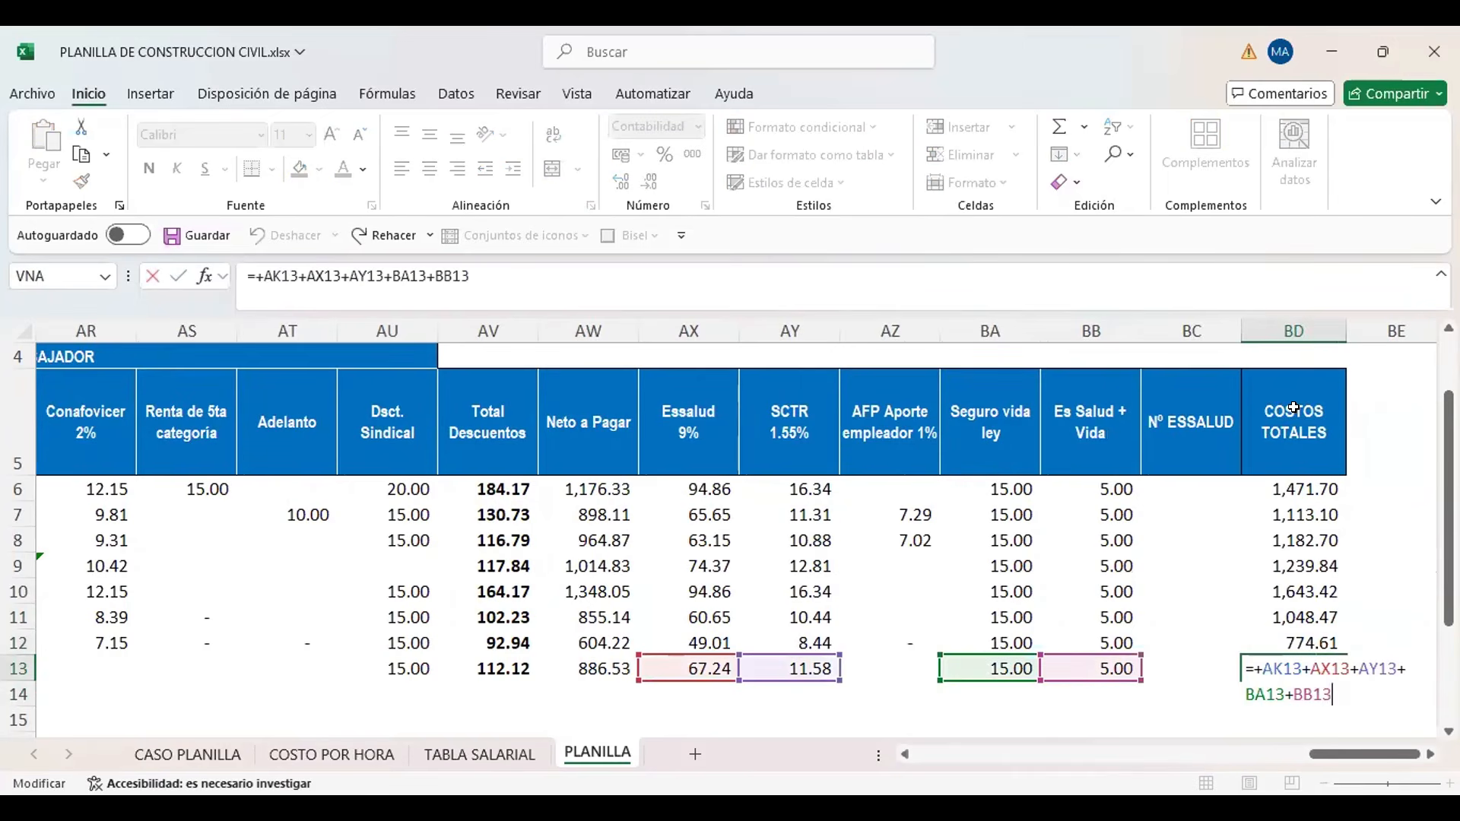
mouse_move(1340, 755)
mouse_down()
mouse_move(1251, 755)
mouse_move(1359, 755)
mouse_up()
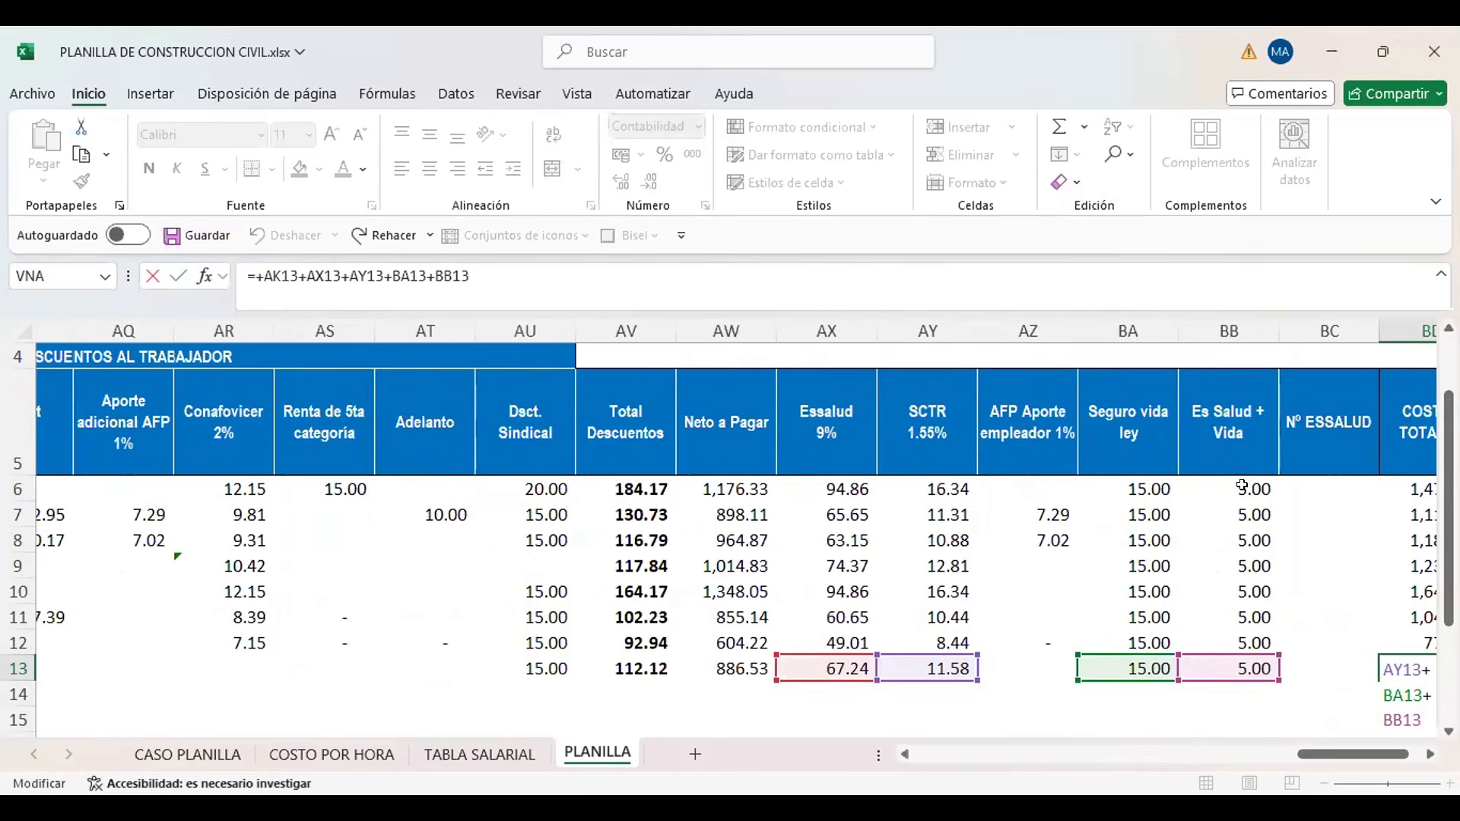
key(Return)
key(Up)
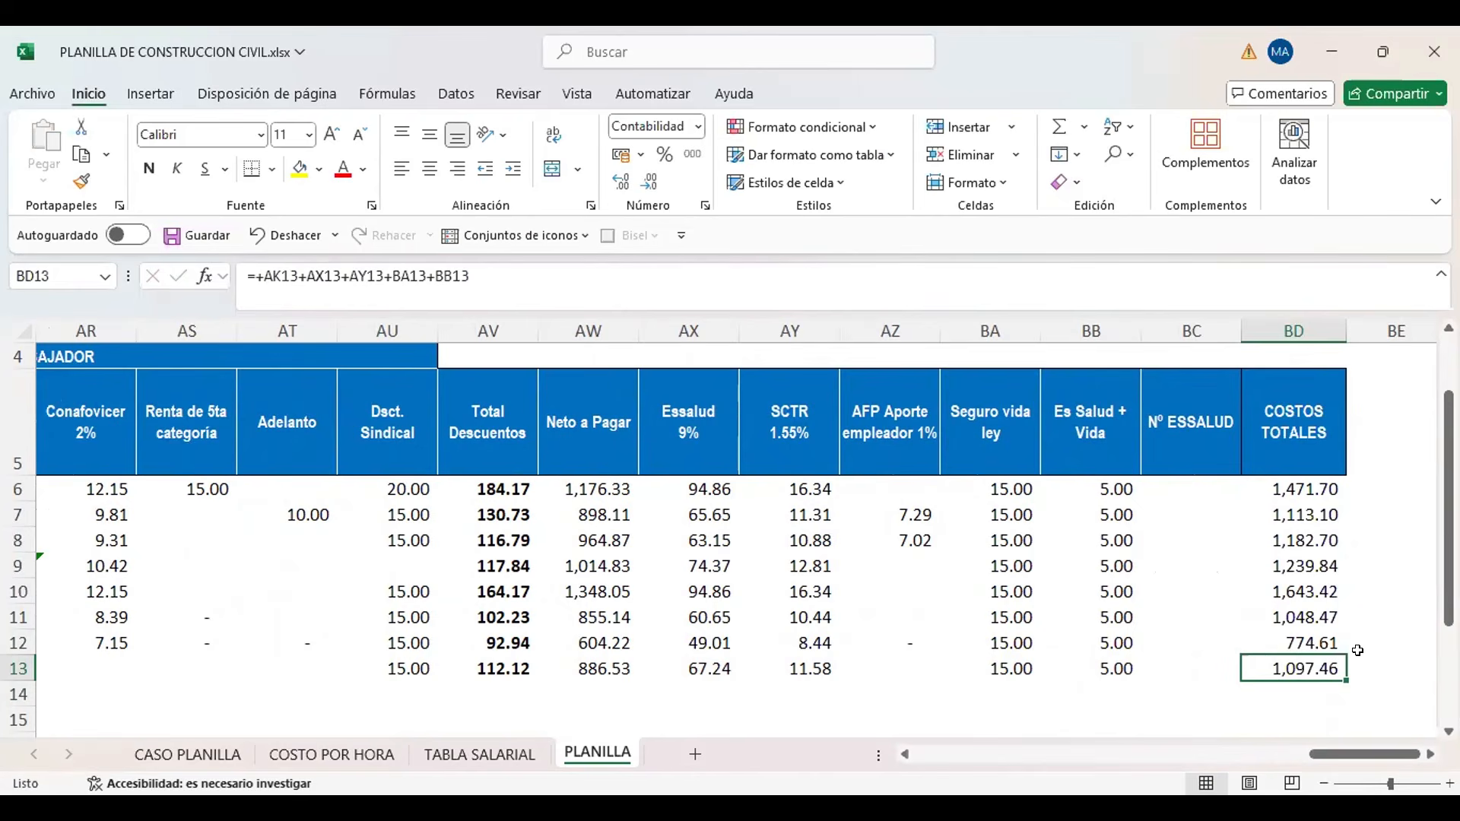
Review the new worker's completed row 13 from Costos Totales back to the personal data columns
key(alt+Tab)
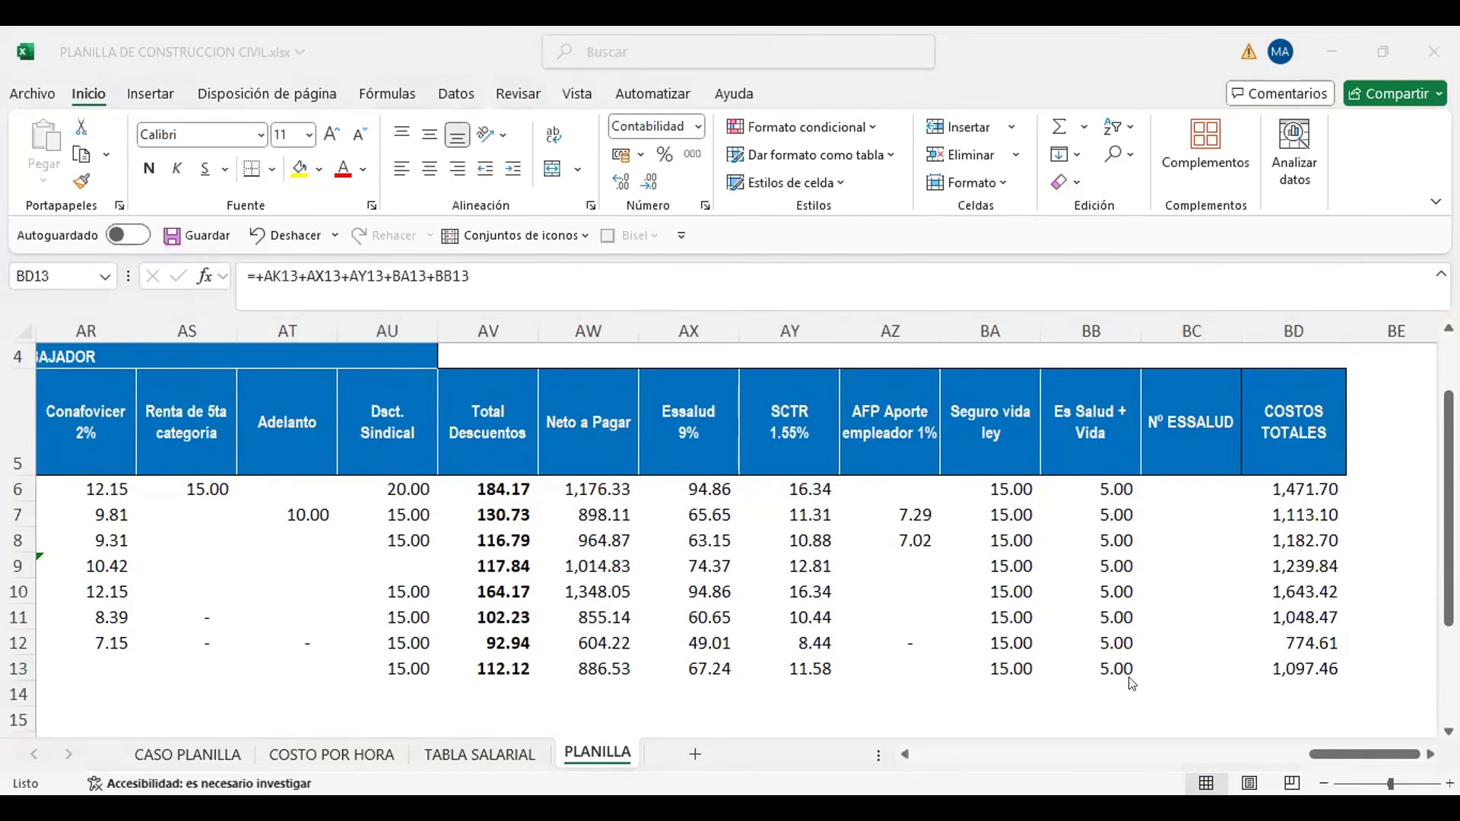
click(614, 652)
key(Left)
key(Left)
key(Left)
key(Left)
key(Left)
key(Left)
key(Left)
key(Left)
key(Left)
key(Left)
key(Left)
key(Left)
key(Left)
key(Left)
key(Left)
key(Left)
key(Left)
key(Left)
key(Left)
key(Left)
key(Left)
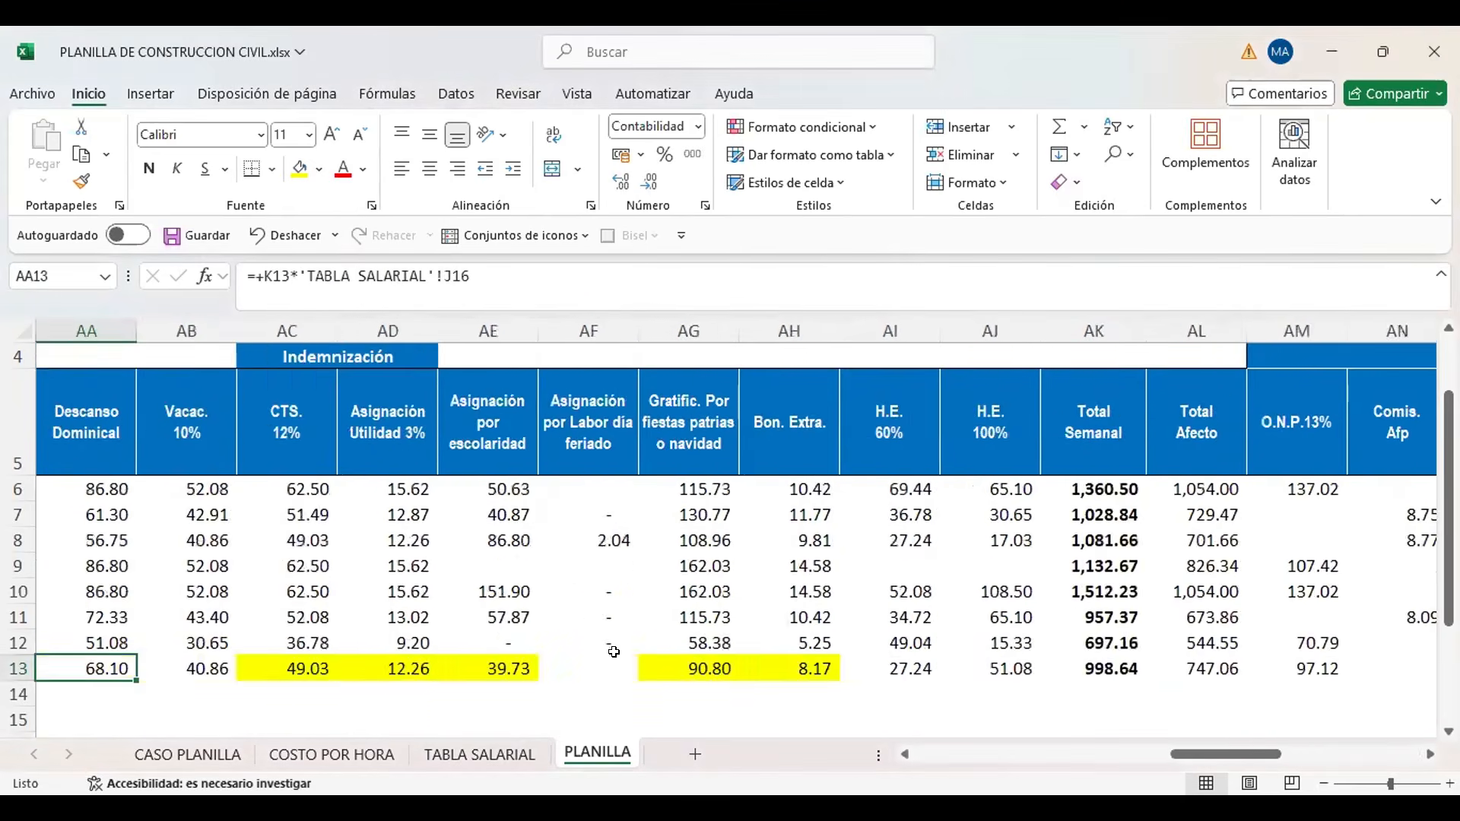
key(Left)
key(Left)
key(Left)
key(Left)
key(Left)
key(Left)
key(Left)
key(Left)
key(Left)
key(Left)
key(Left)
key(Left)
key(Left)
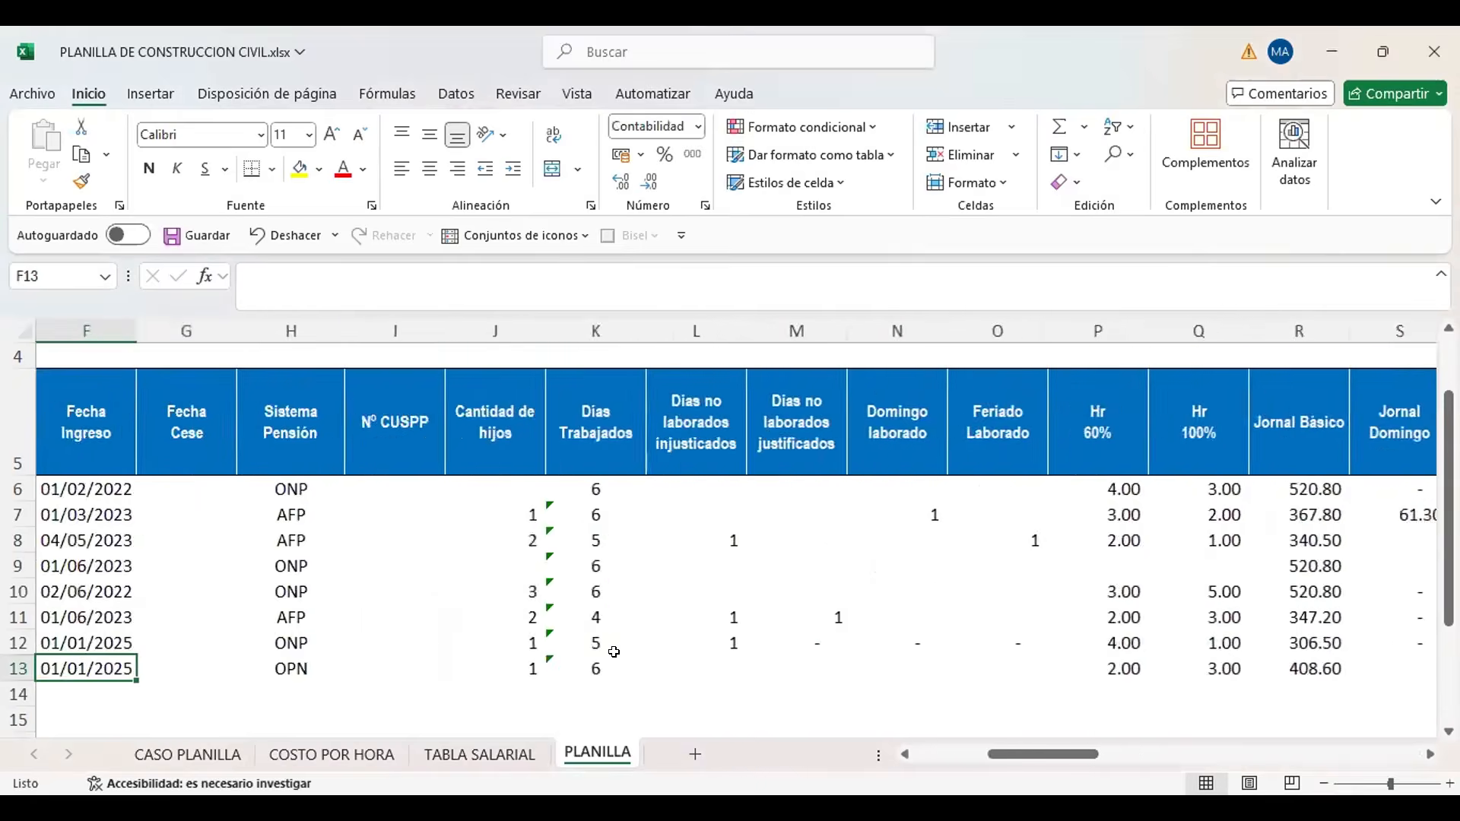
key(Right)
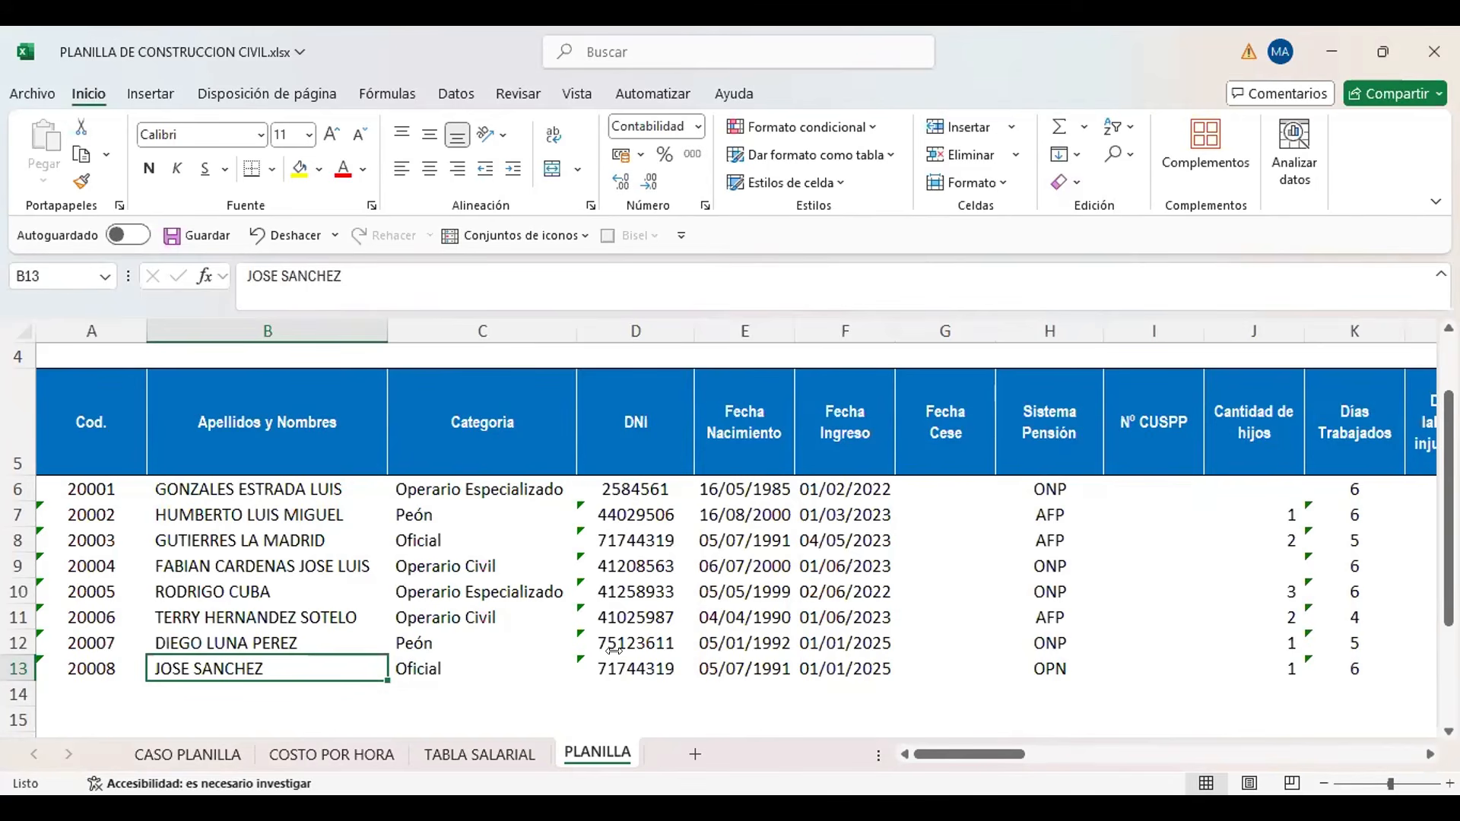
click(918, 438)
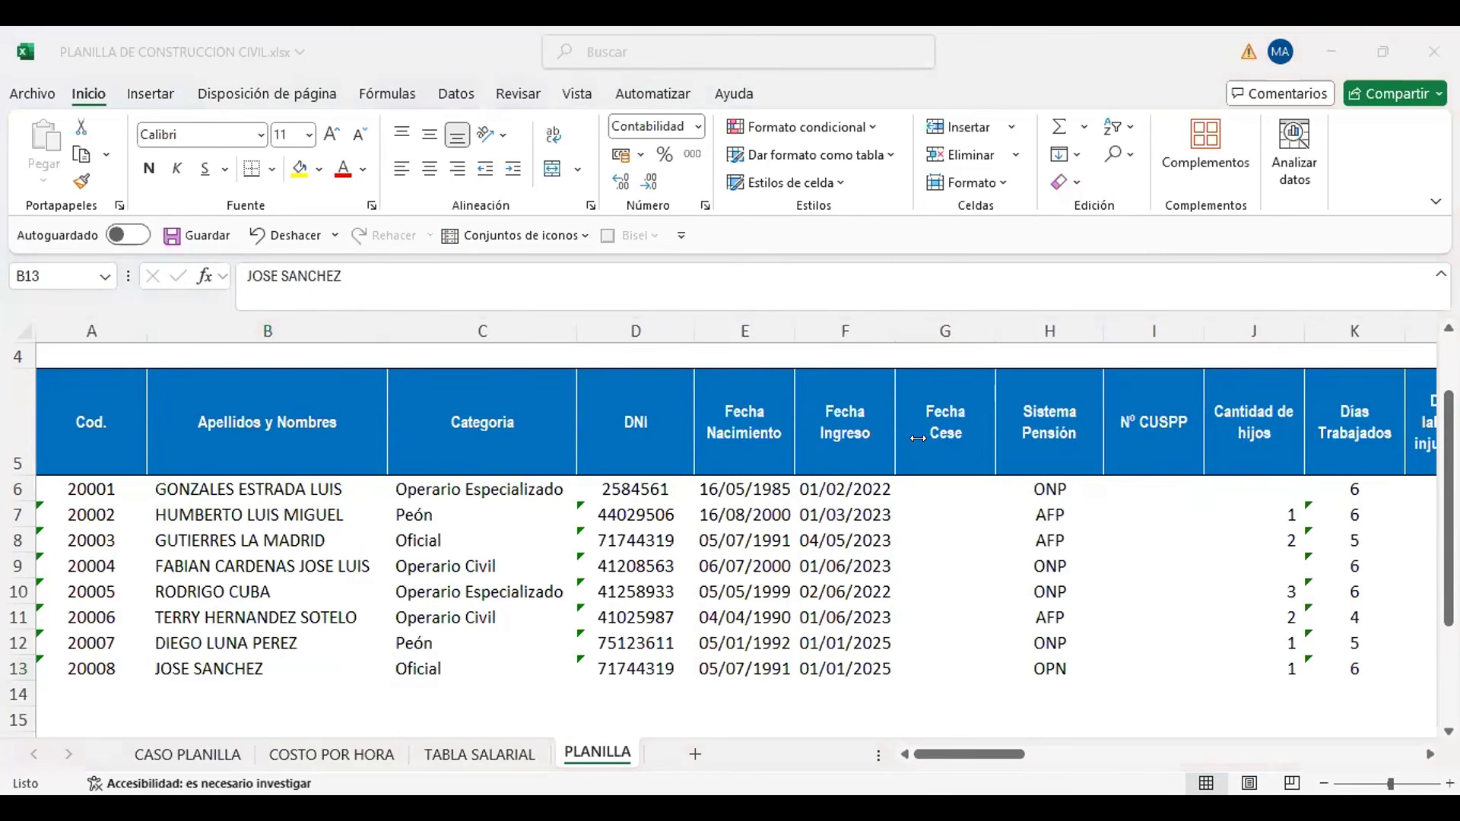